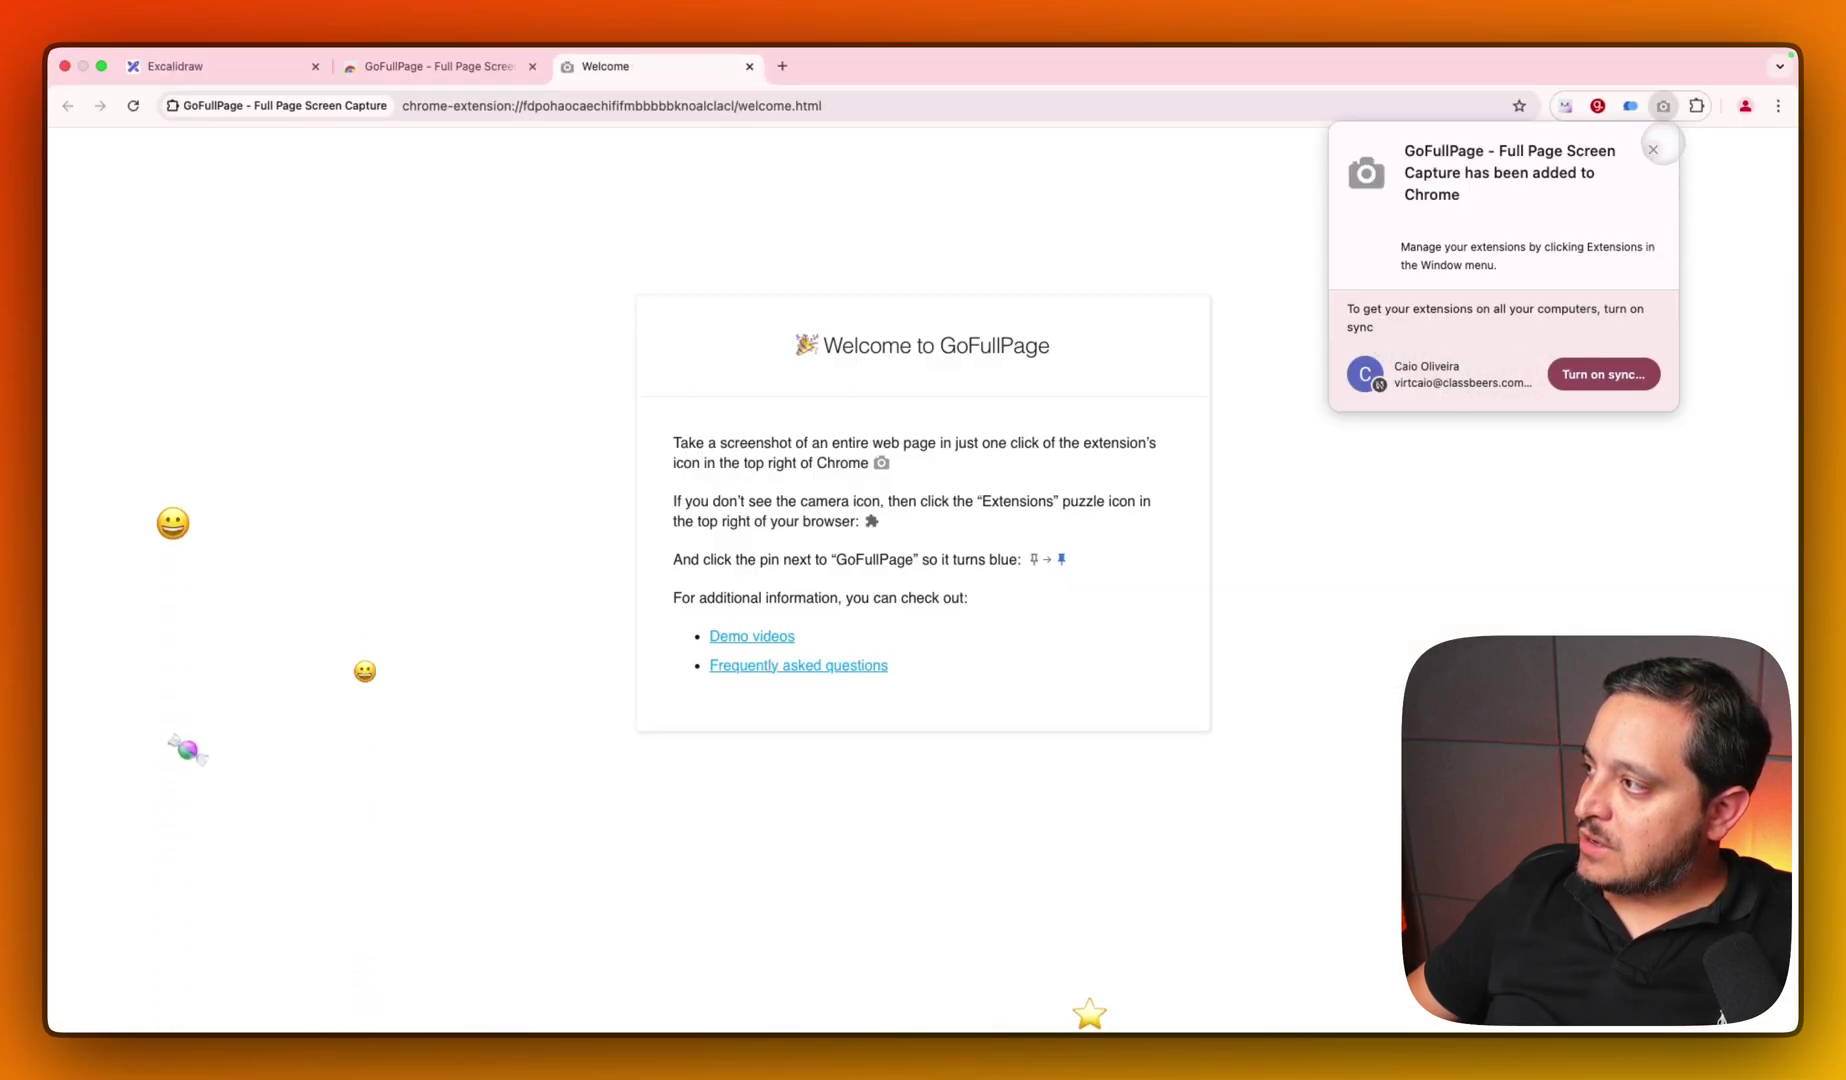
- Dismiss the extension notice, open mentoria.caioia.com in a new tab and close the translation prompt
click(1653, 149)
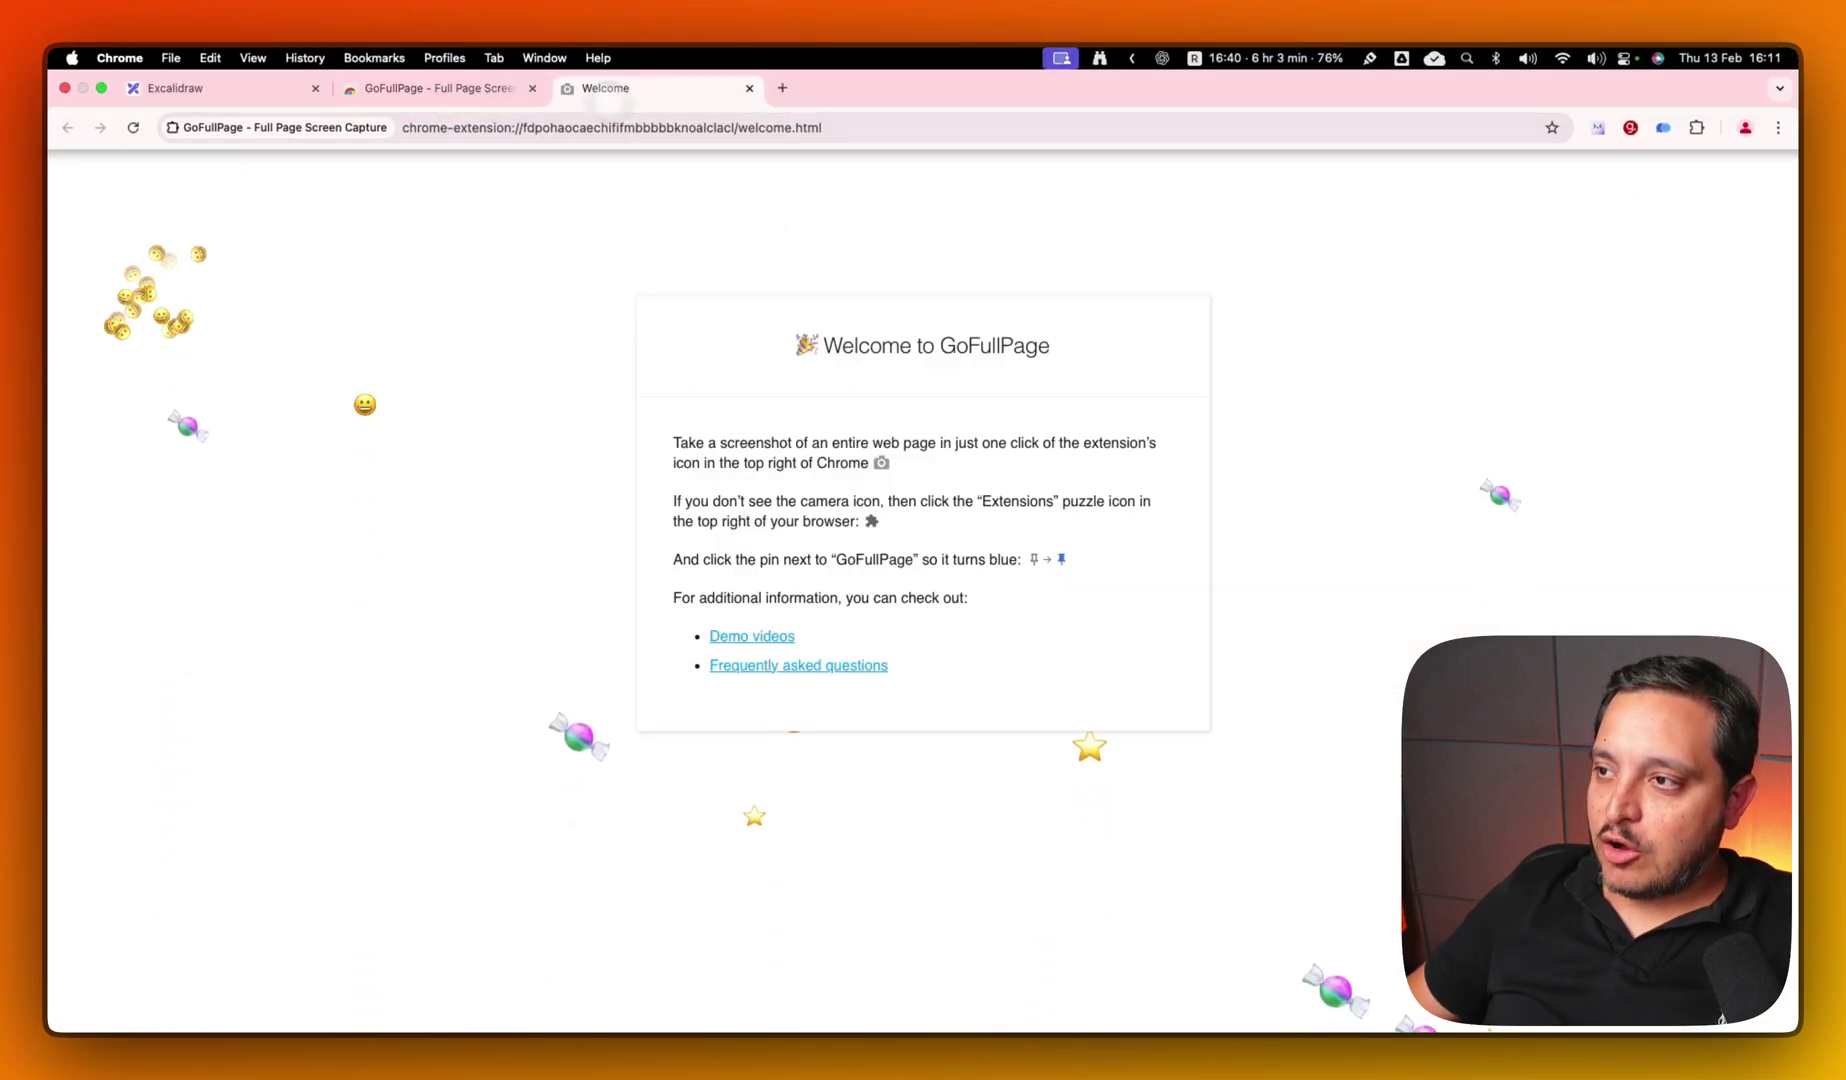
click(782, 88)
text(mentor)
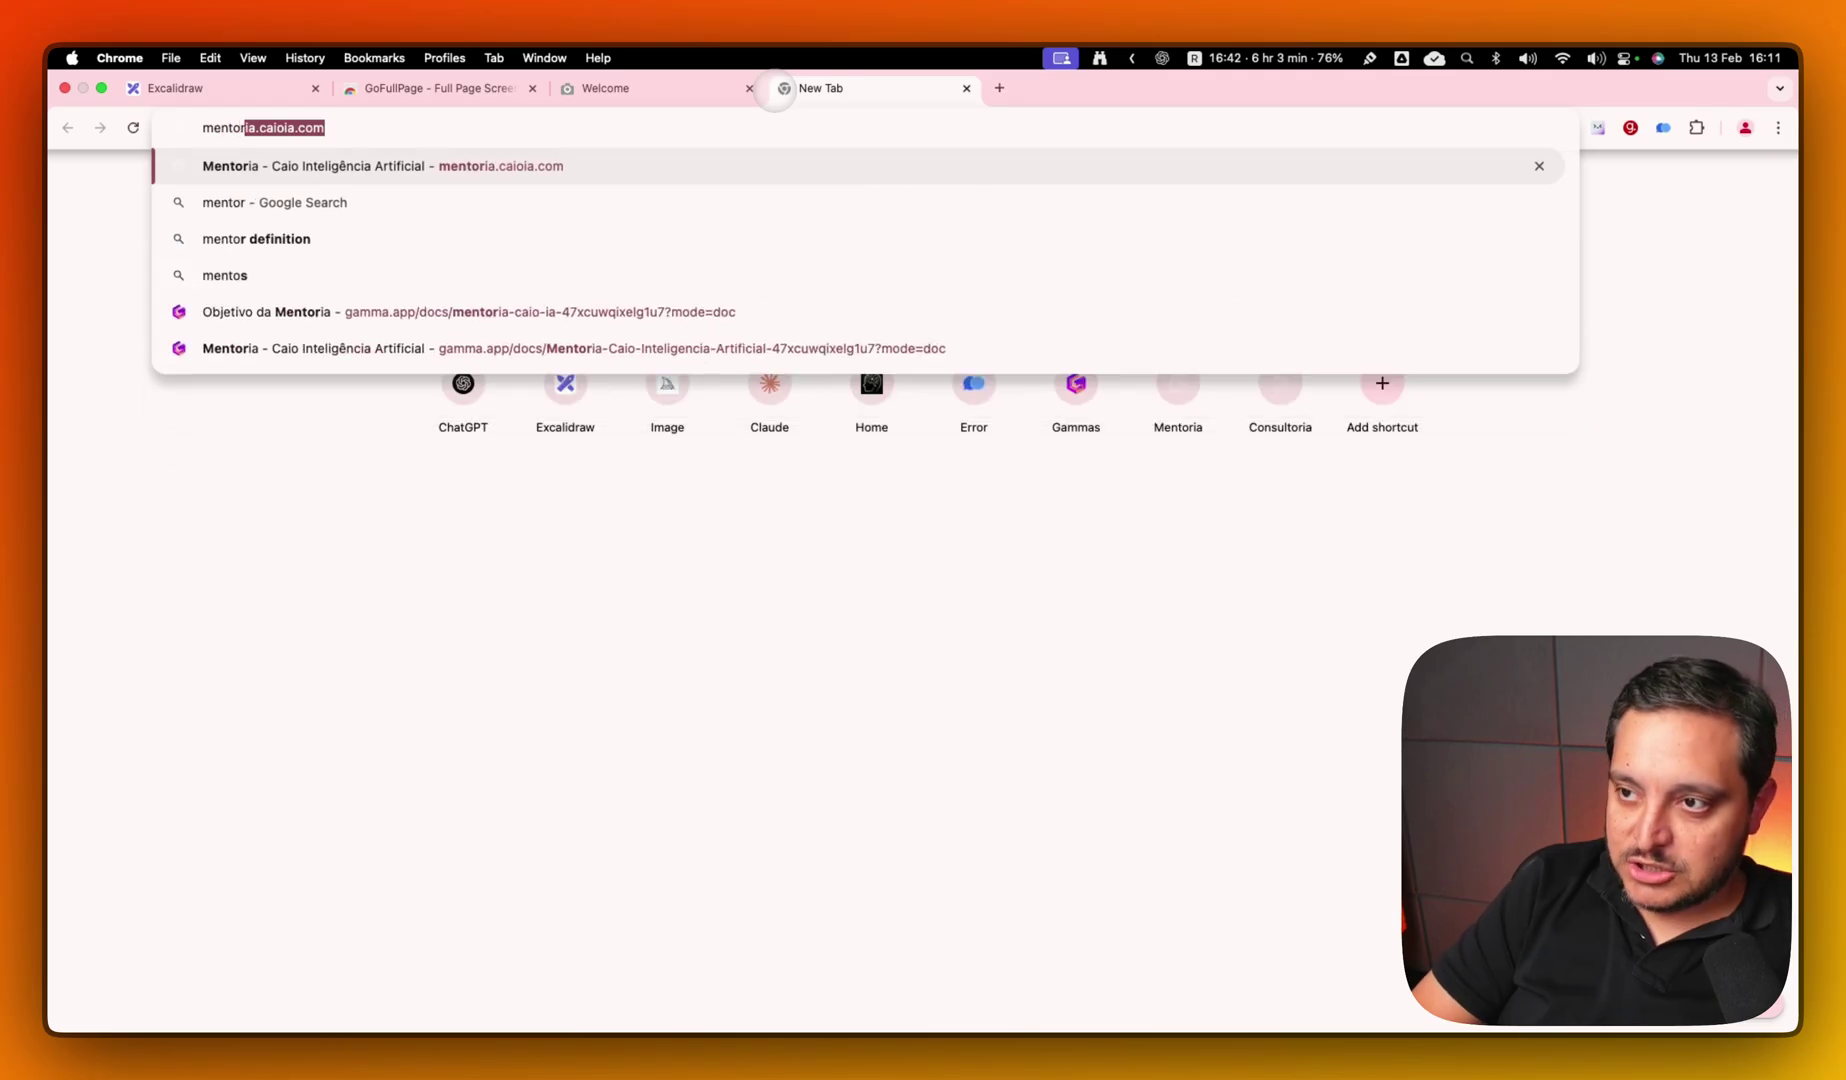
key(Return)
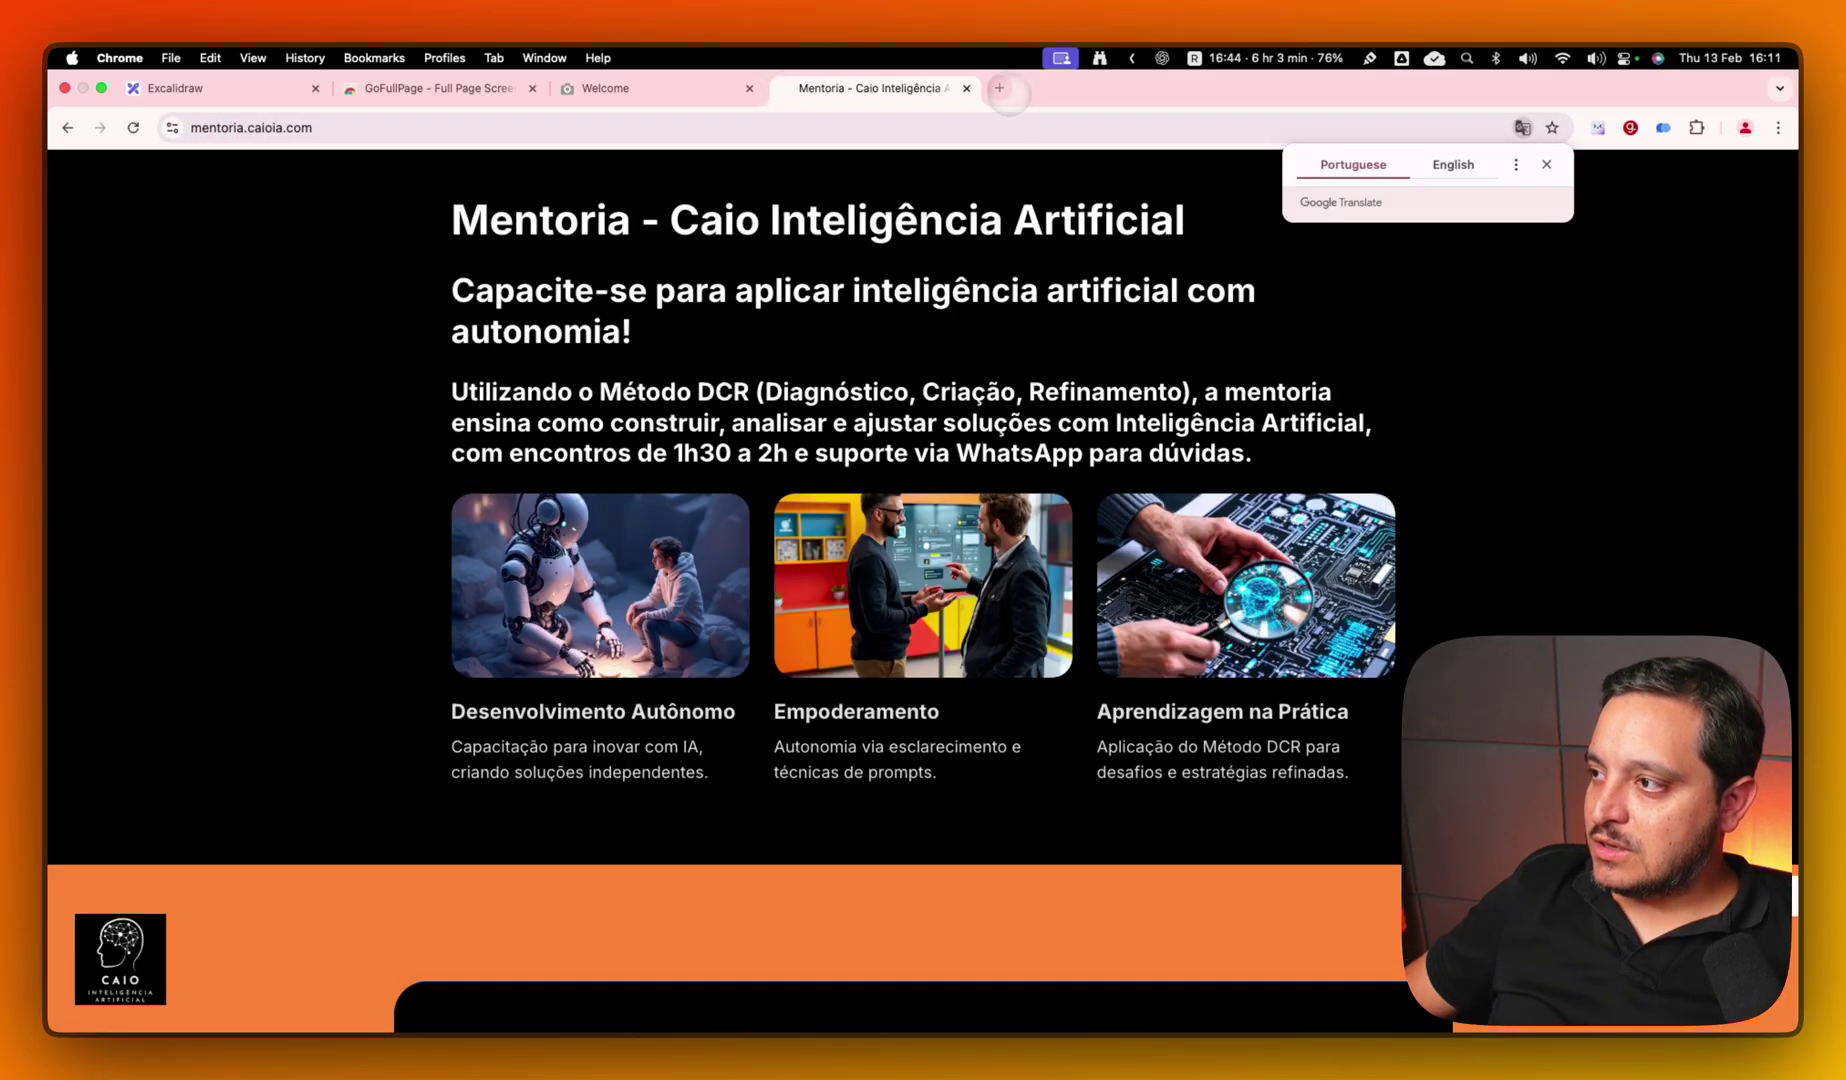
click(1547, 143)
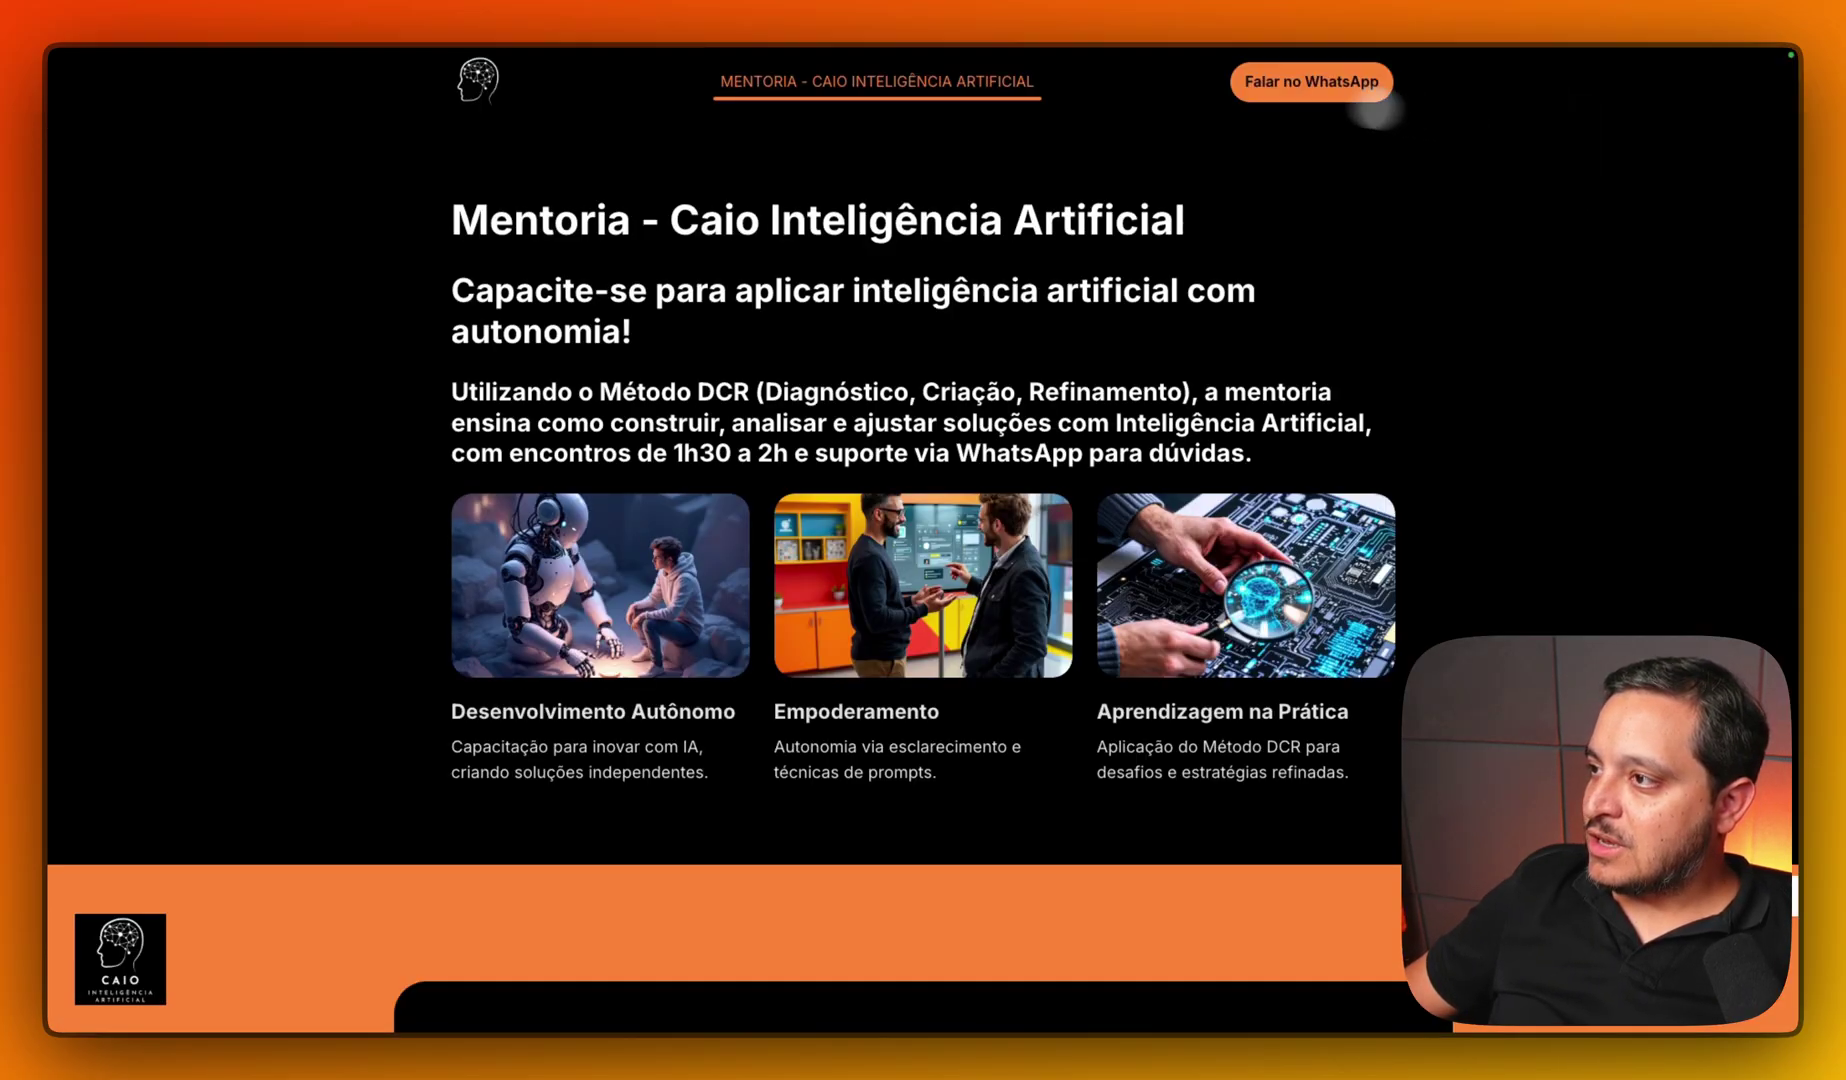
- Open the consultancy sales page consultoria.caioia.com in another new tab
click(1001, 84)
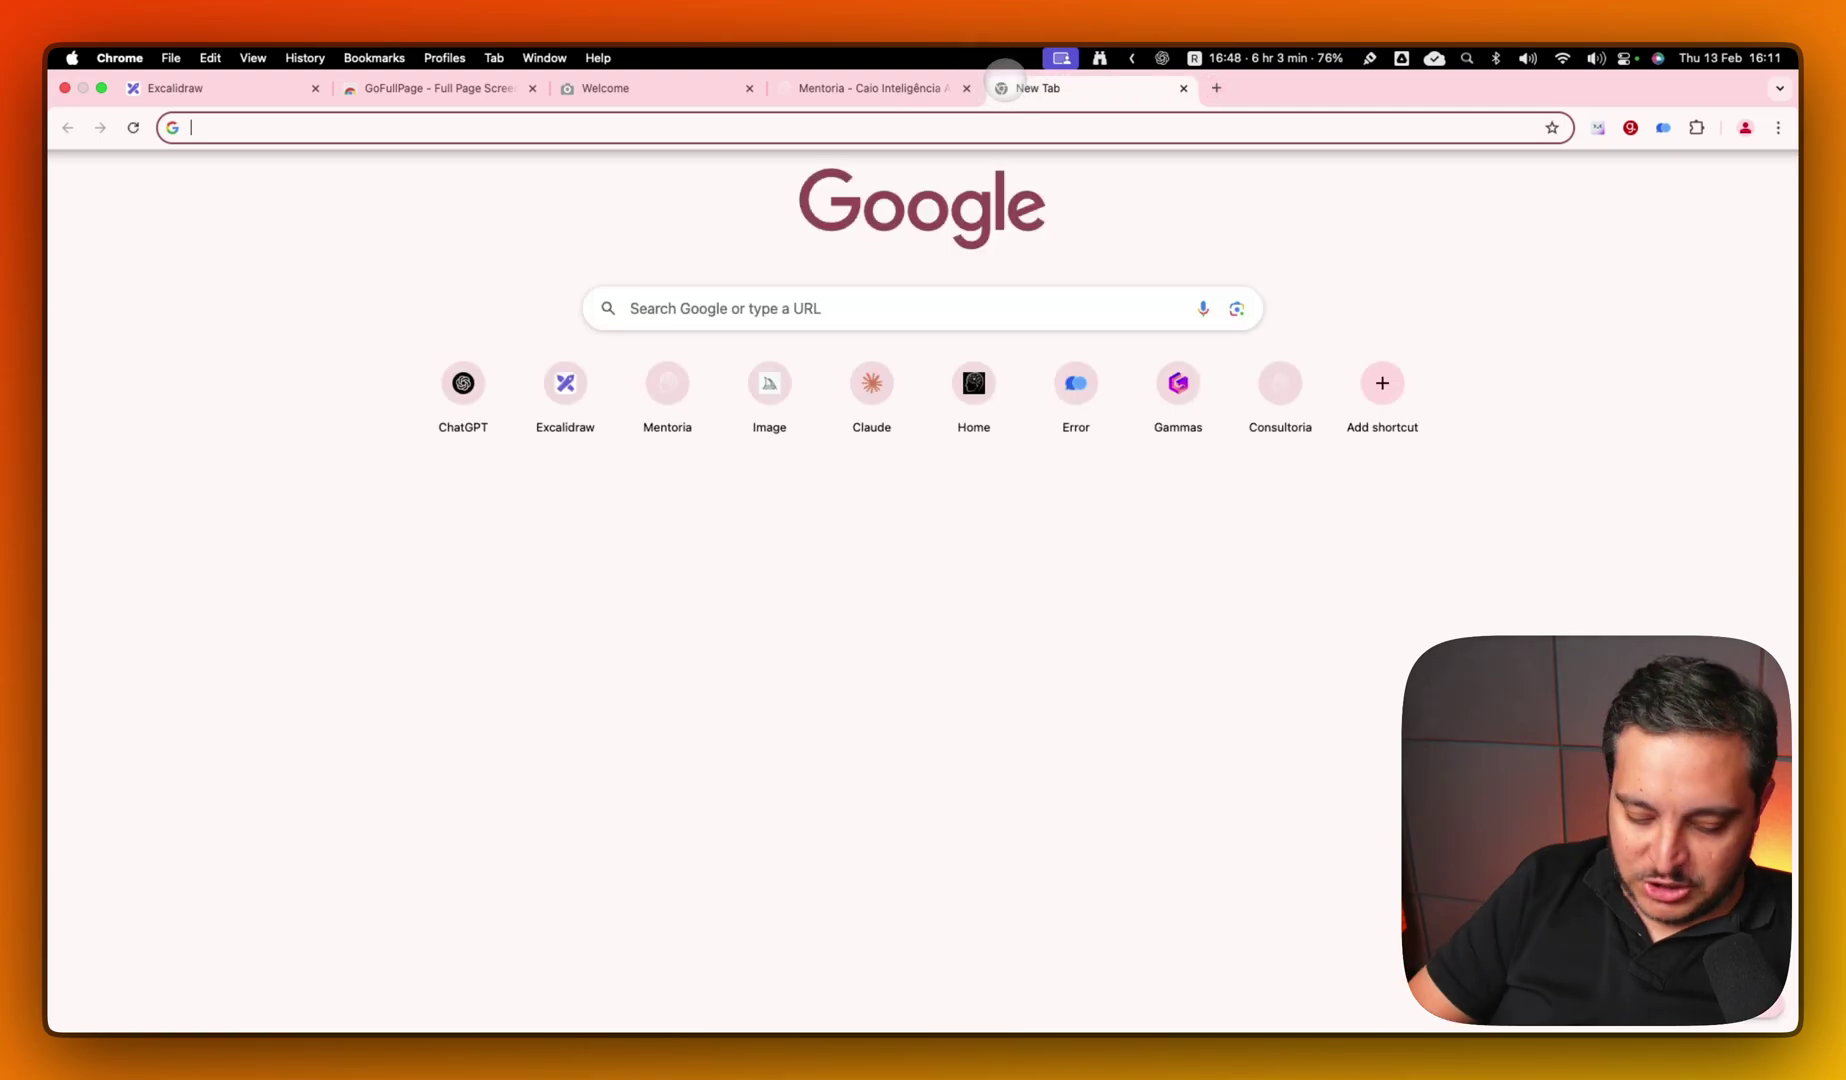
text(consu)
key(Return)
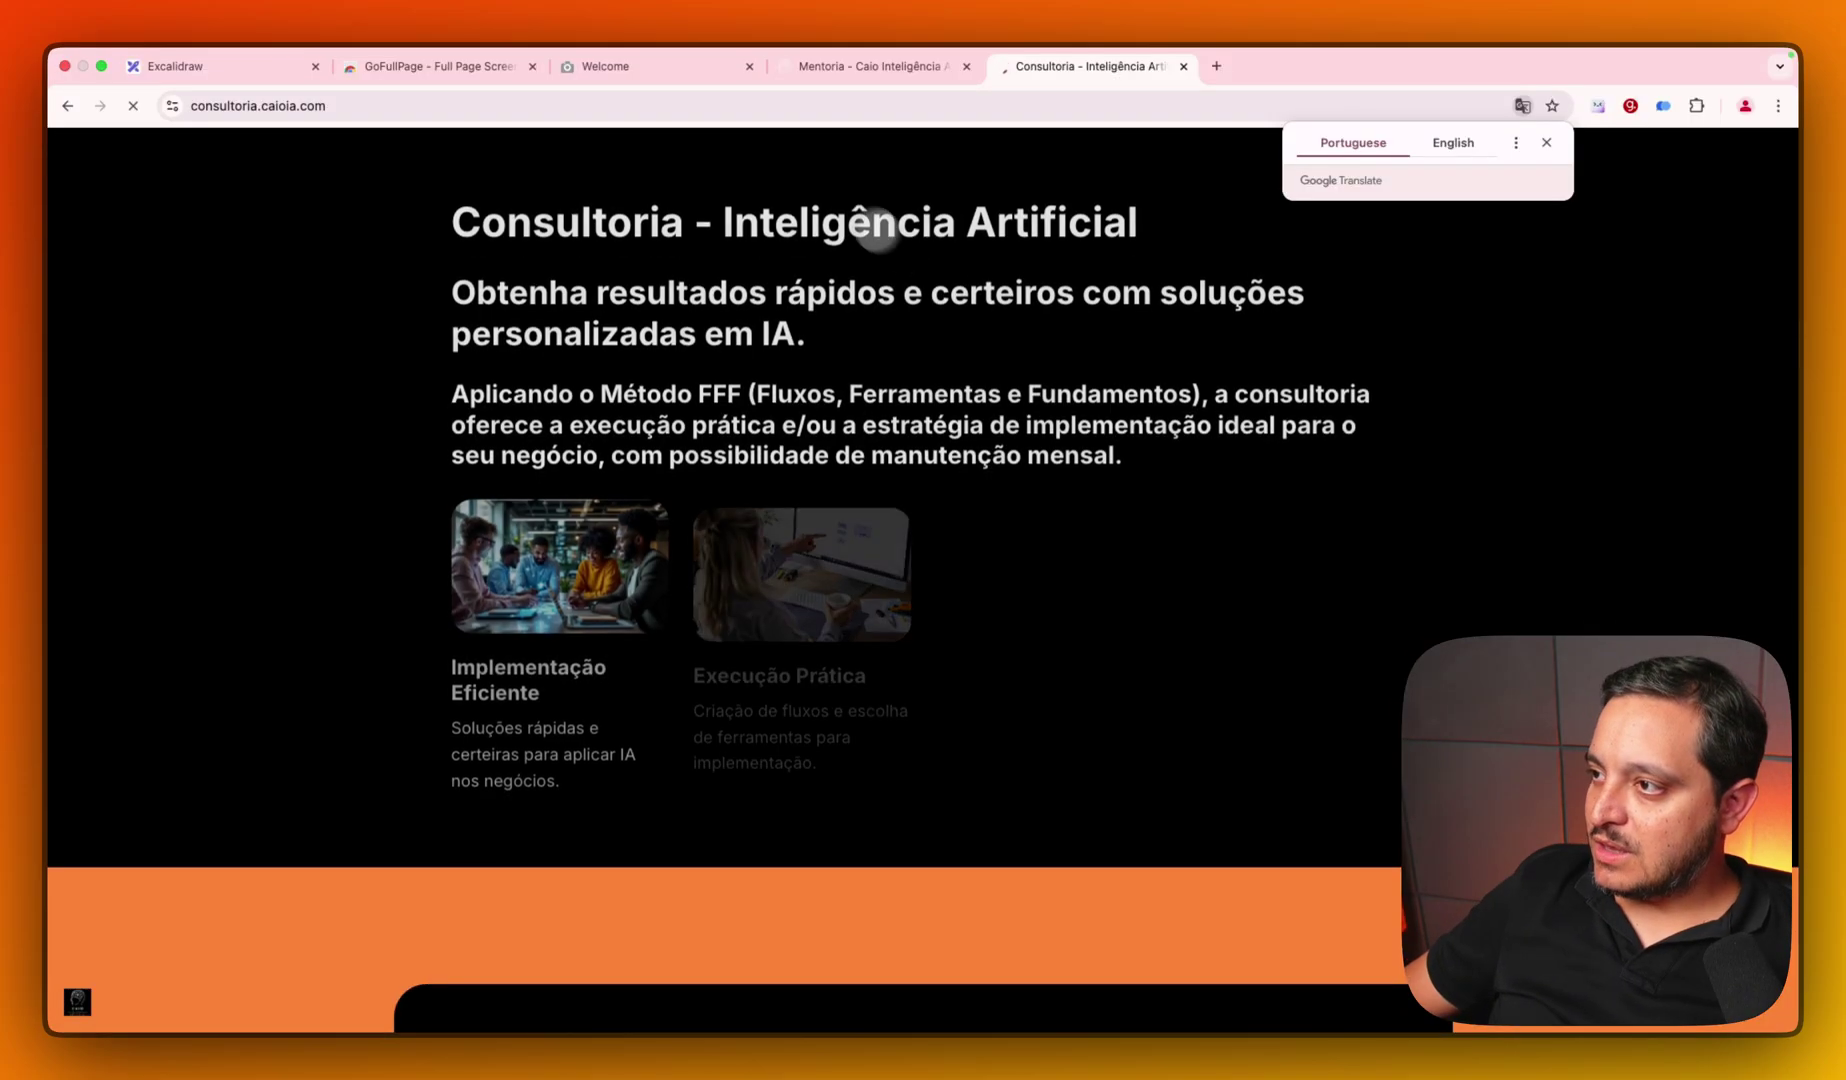
- Capture the whole Mentoria page with GoFullPage and download it as a PDF, allowing the extension to manage downloads
click(860, 82)
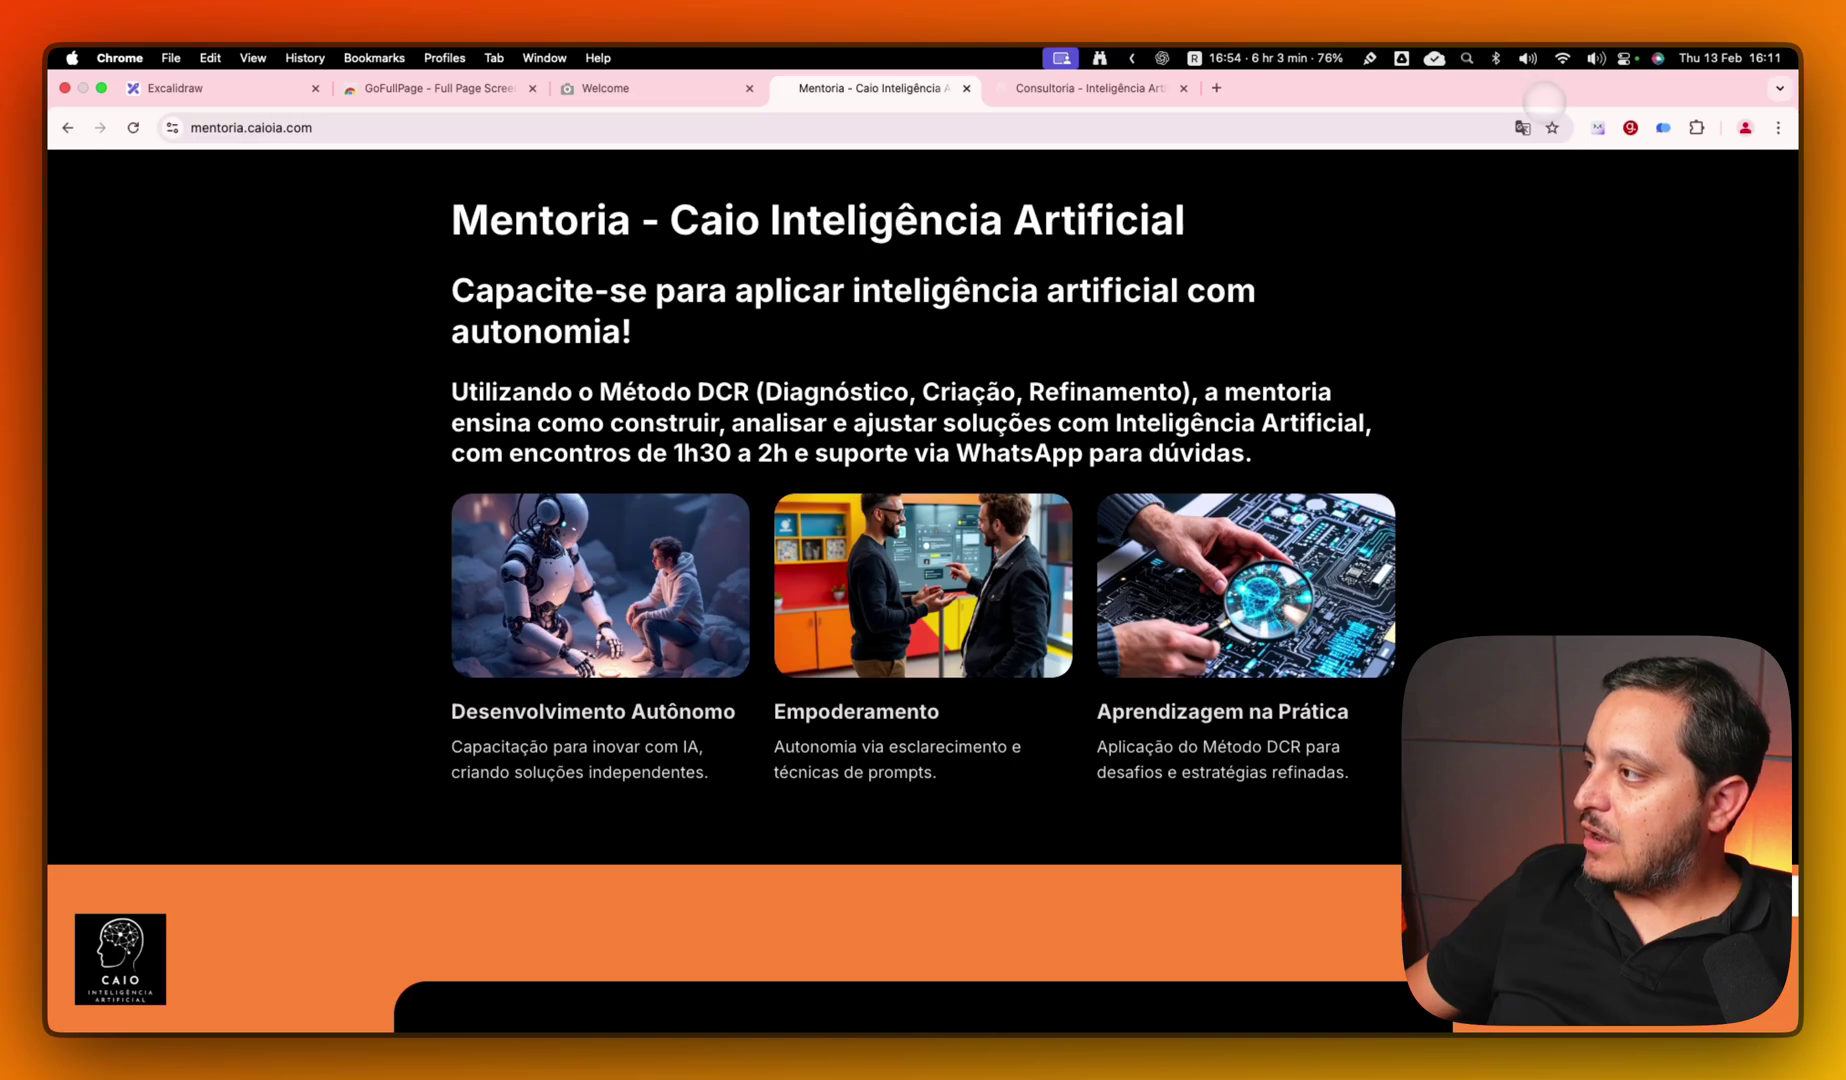
click(1697, 127)
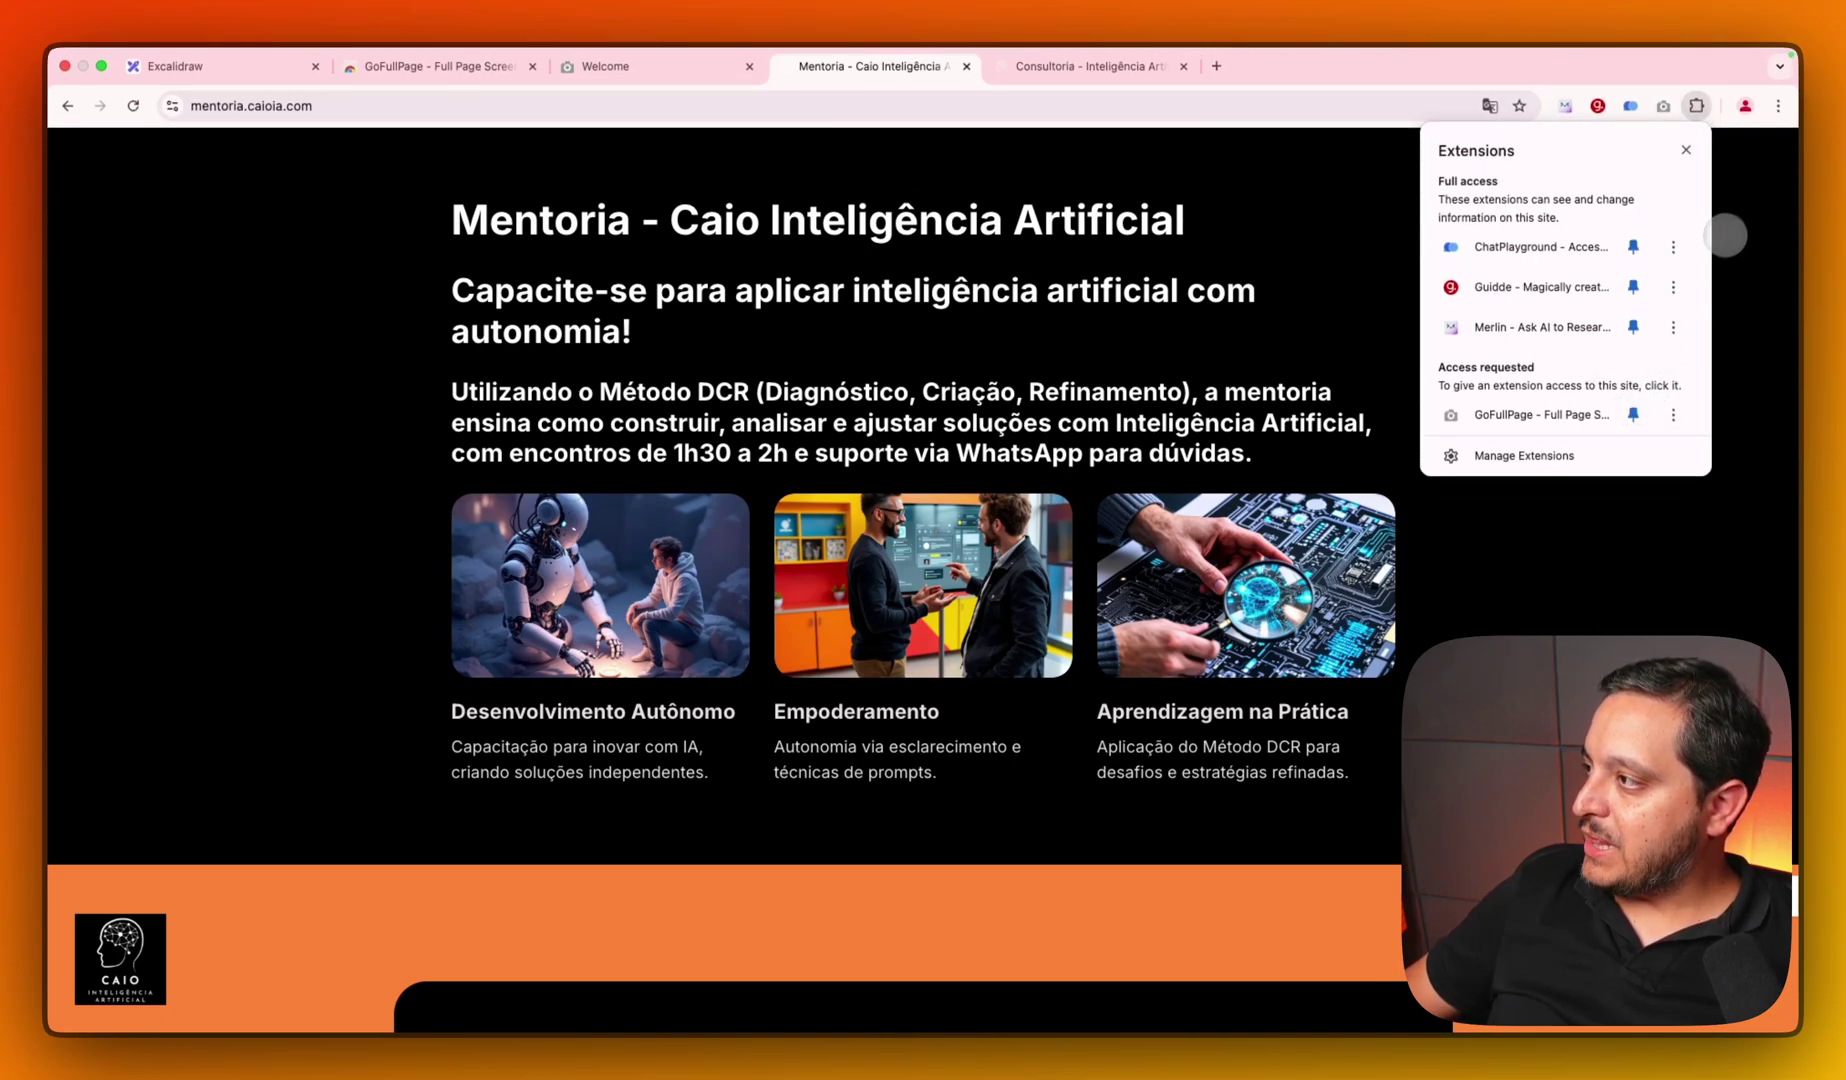
click(1733, 214)
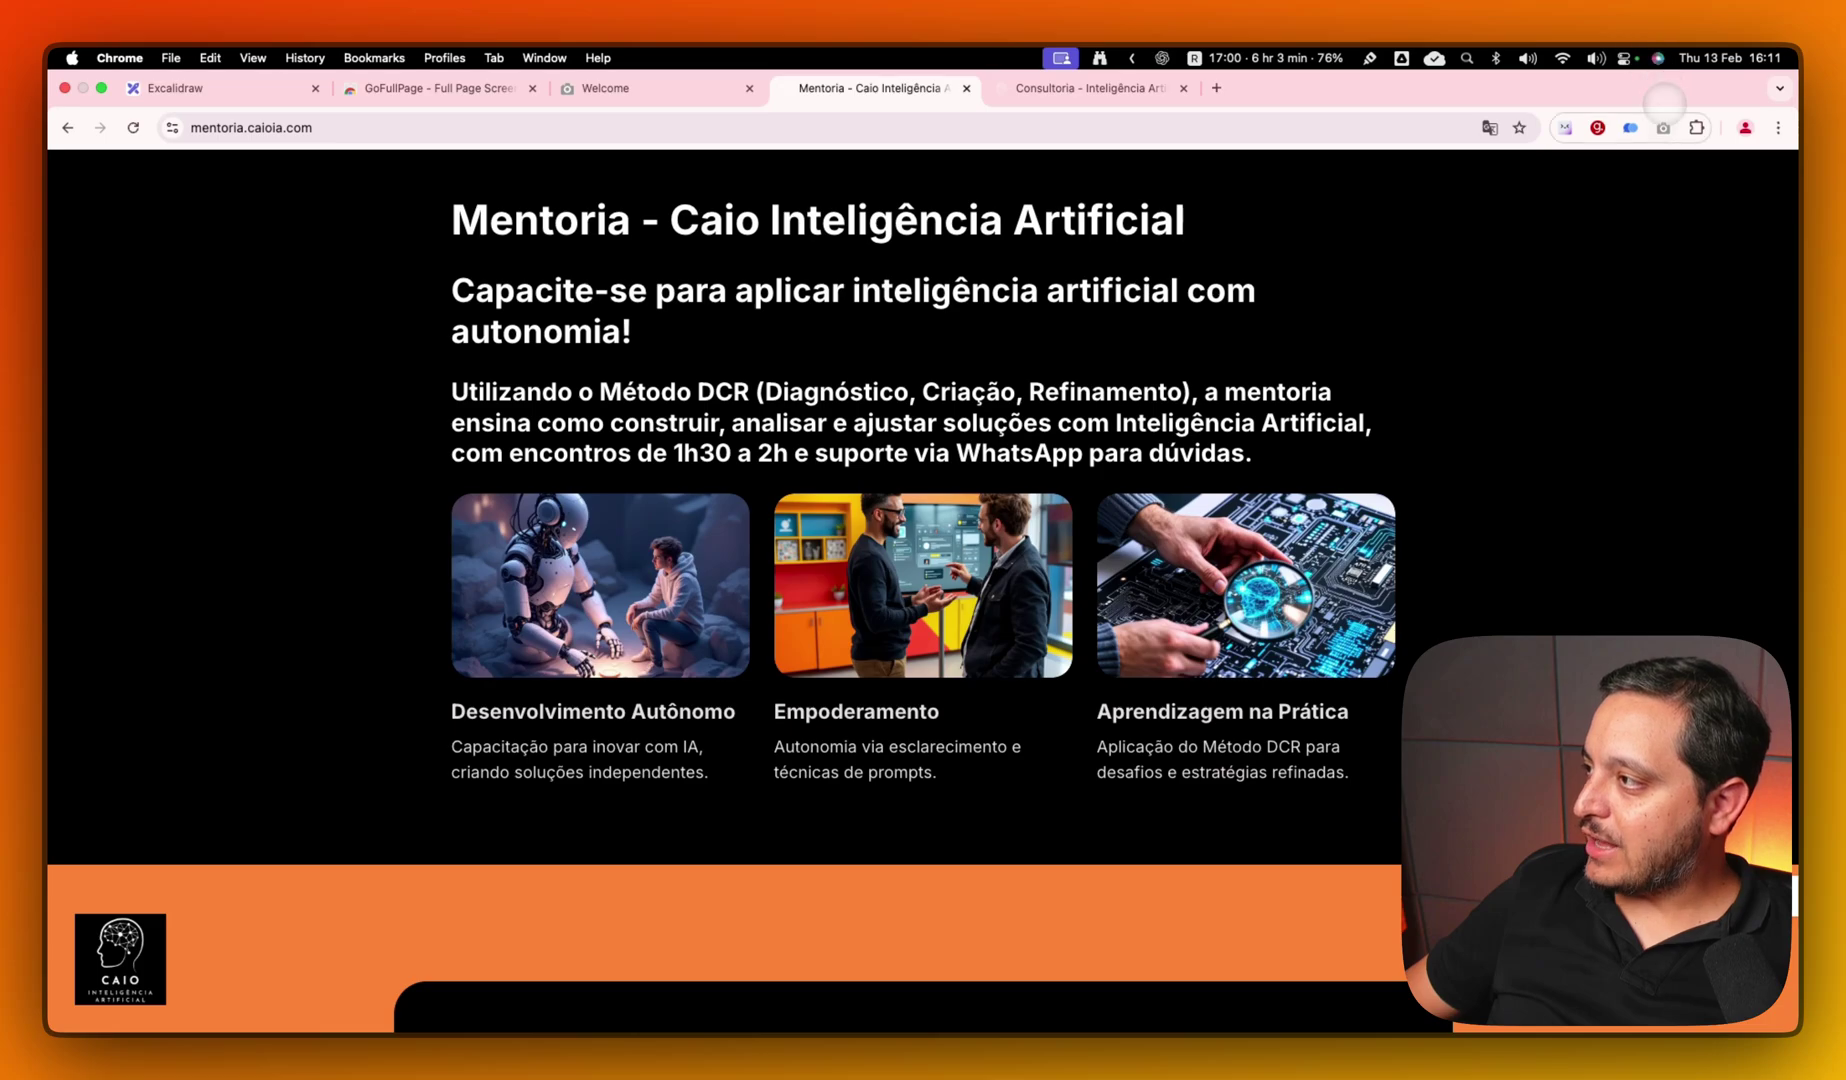
click(1663, 127)
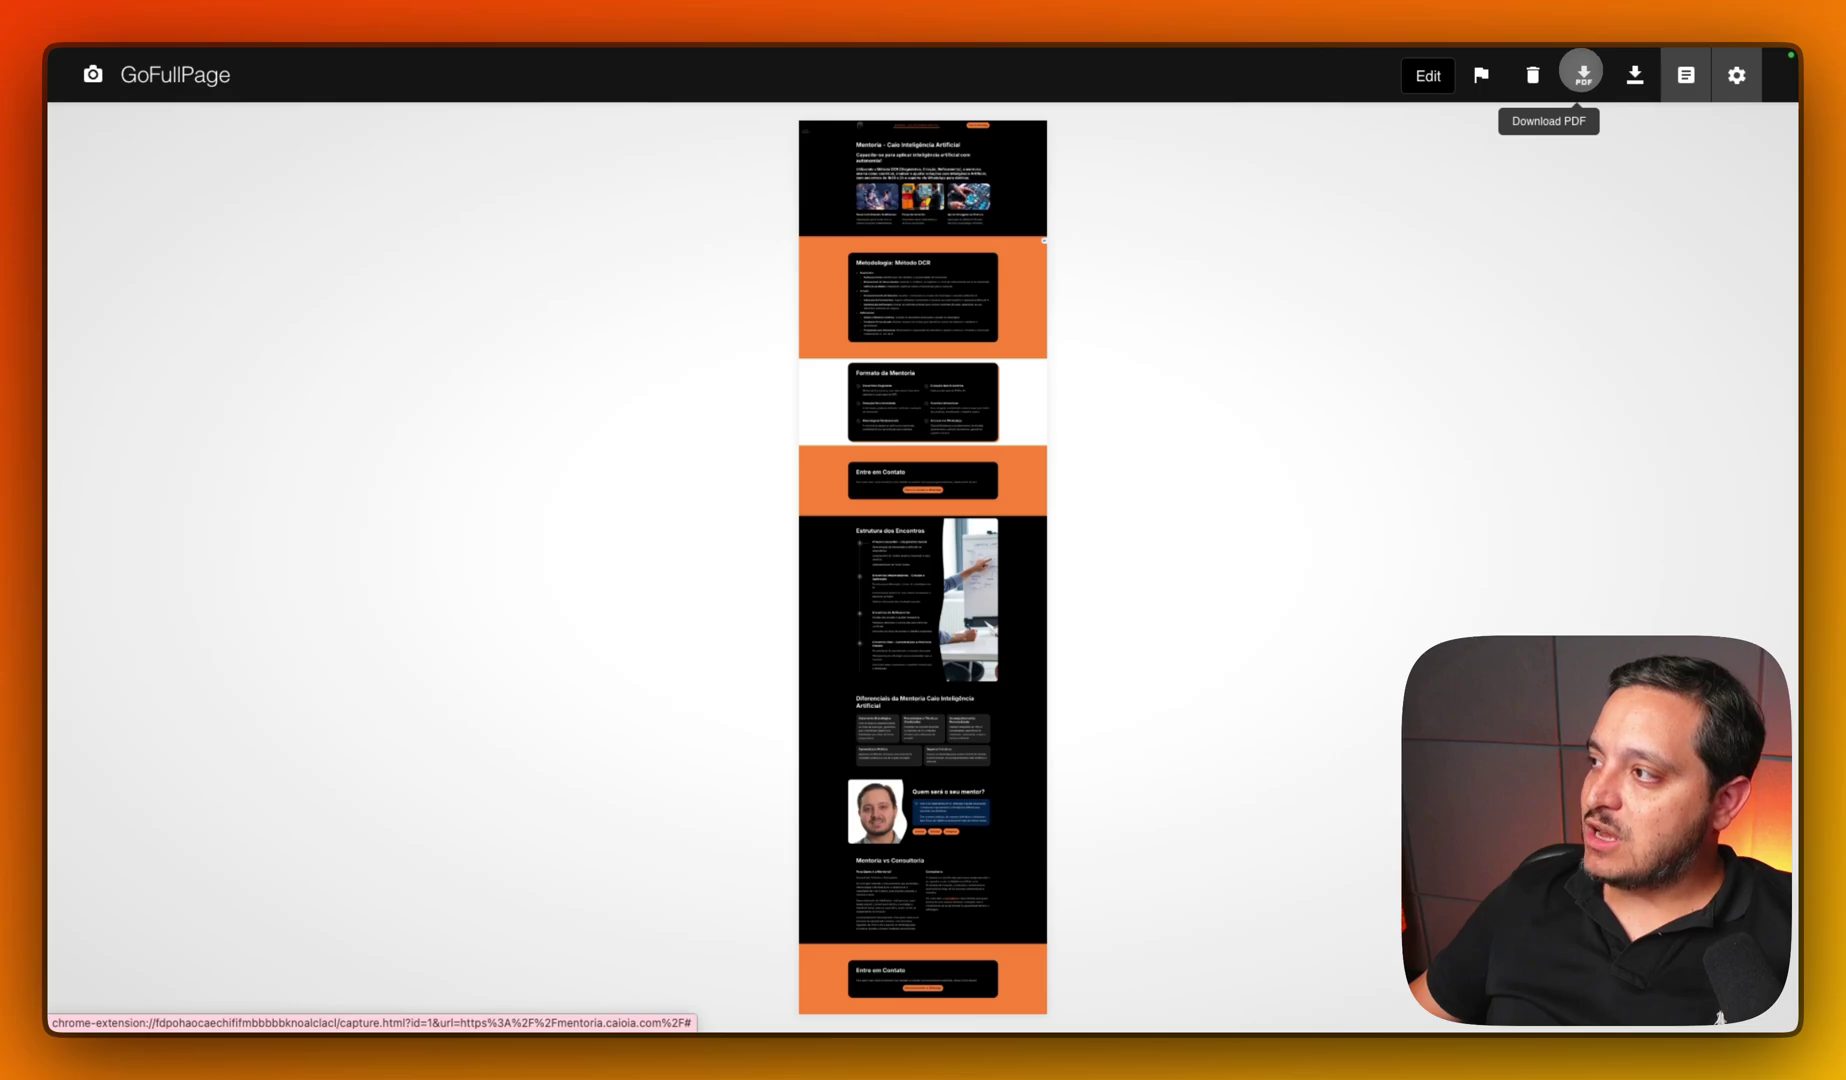
click(1583, 72)
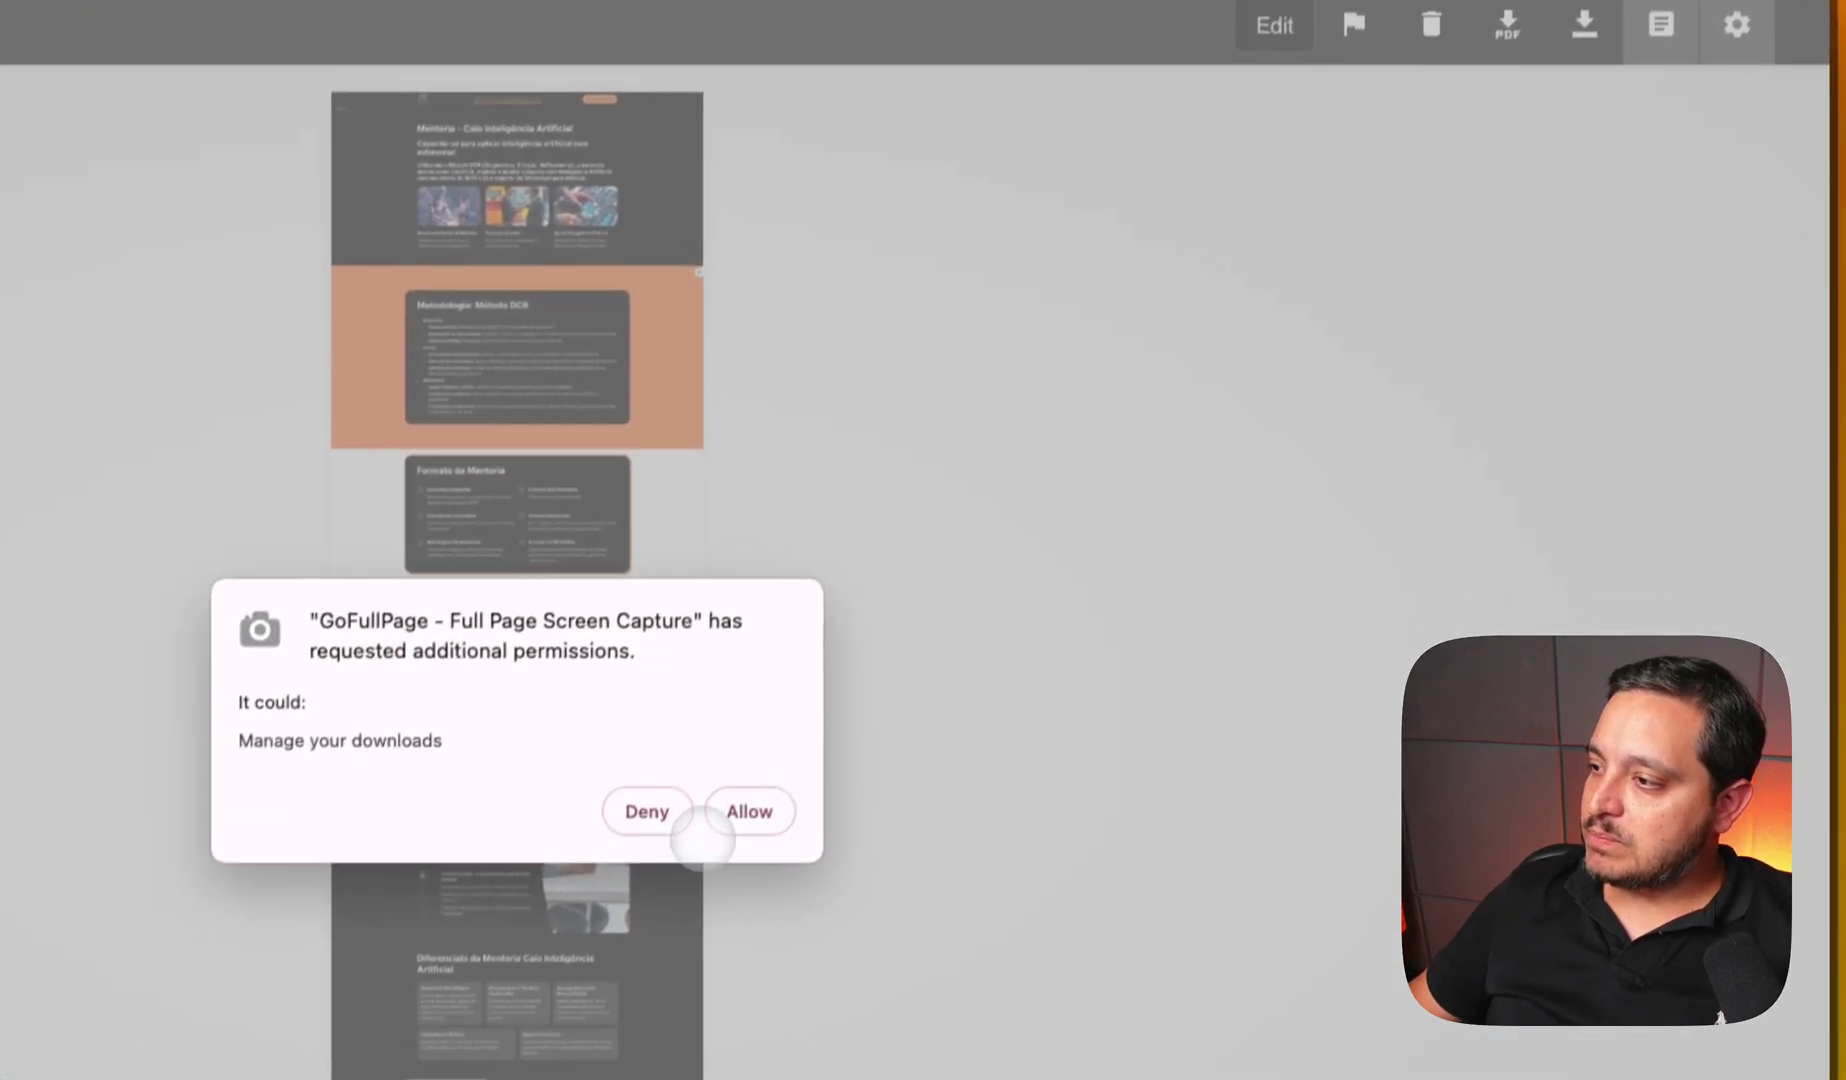
click(752, 810)
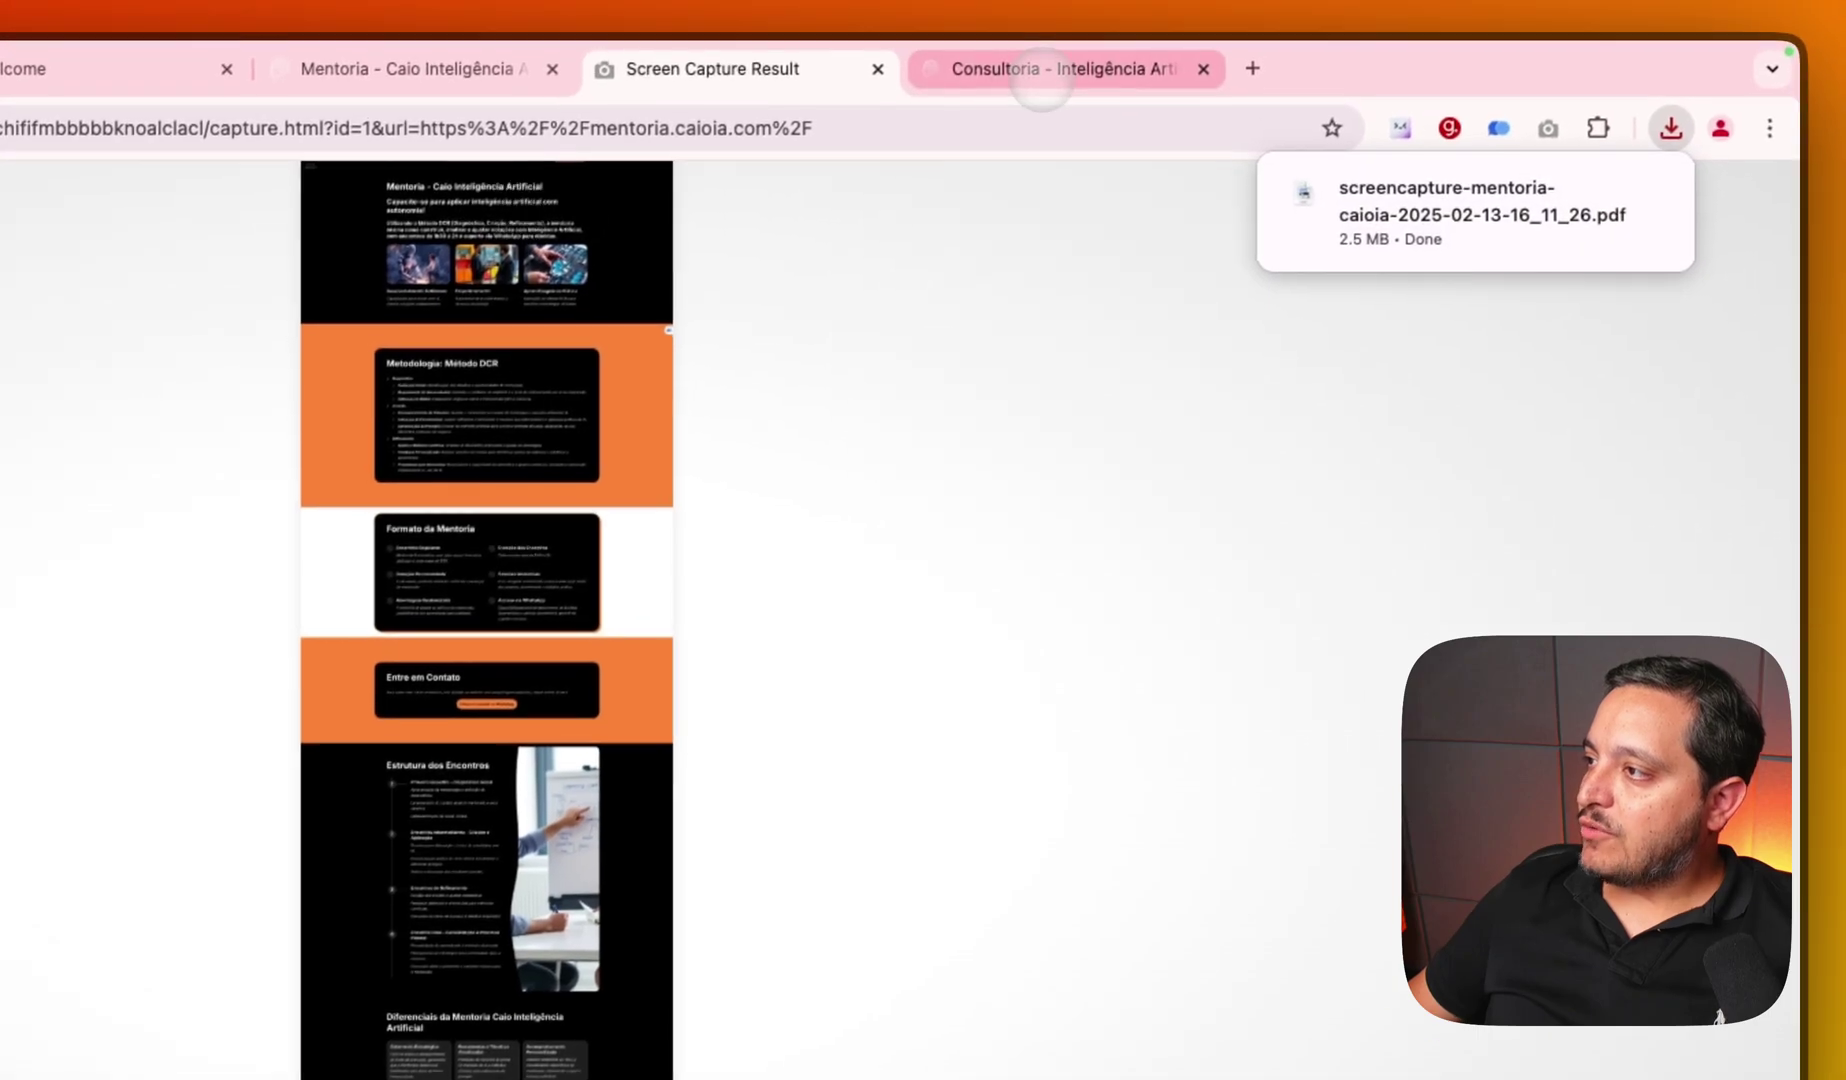
- Capture the whole Consultoria page with GoFullPage and download the capture as a PDF
click(1040, 72)
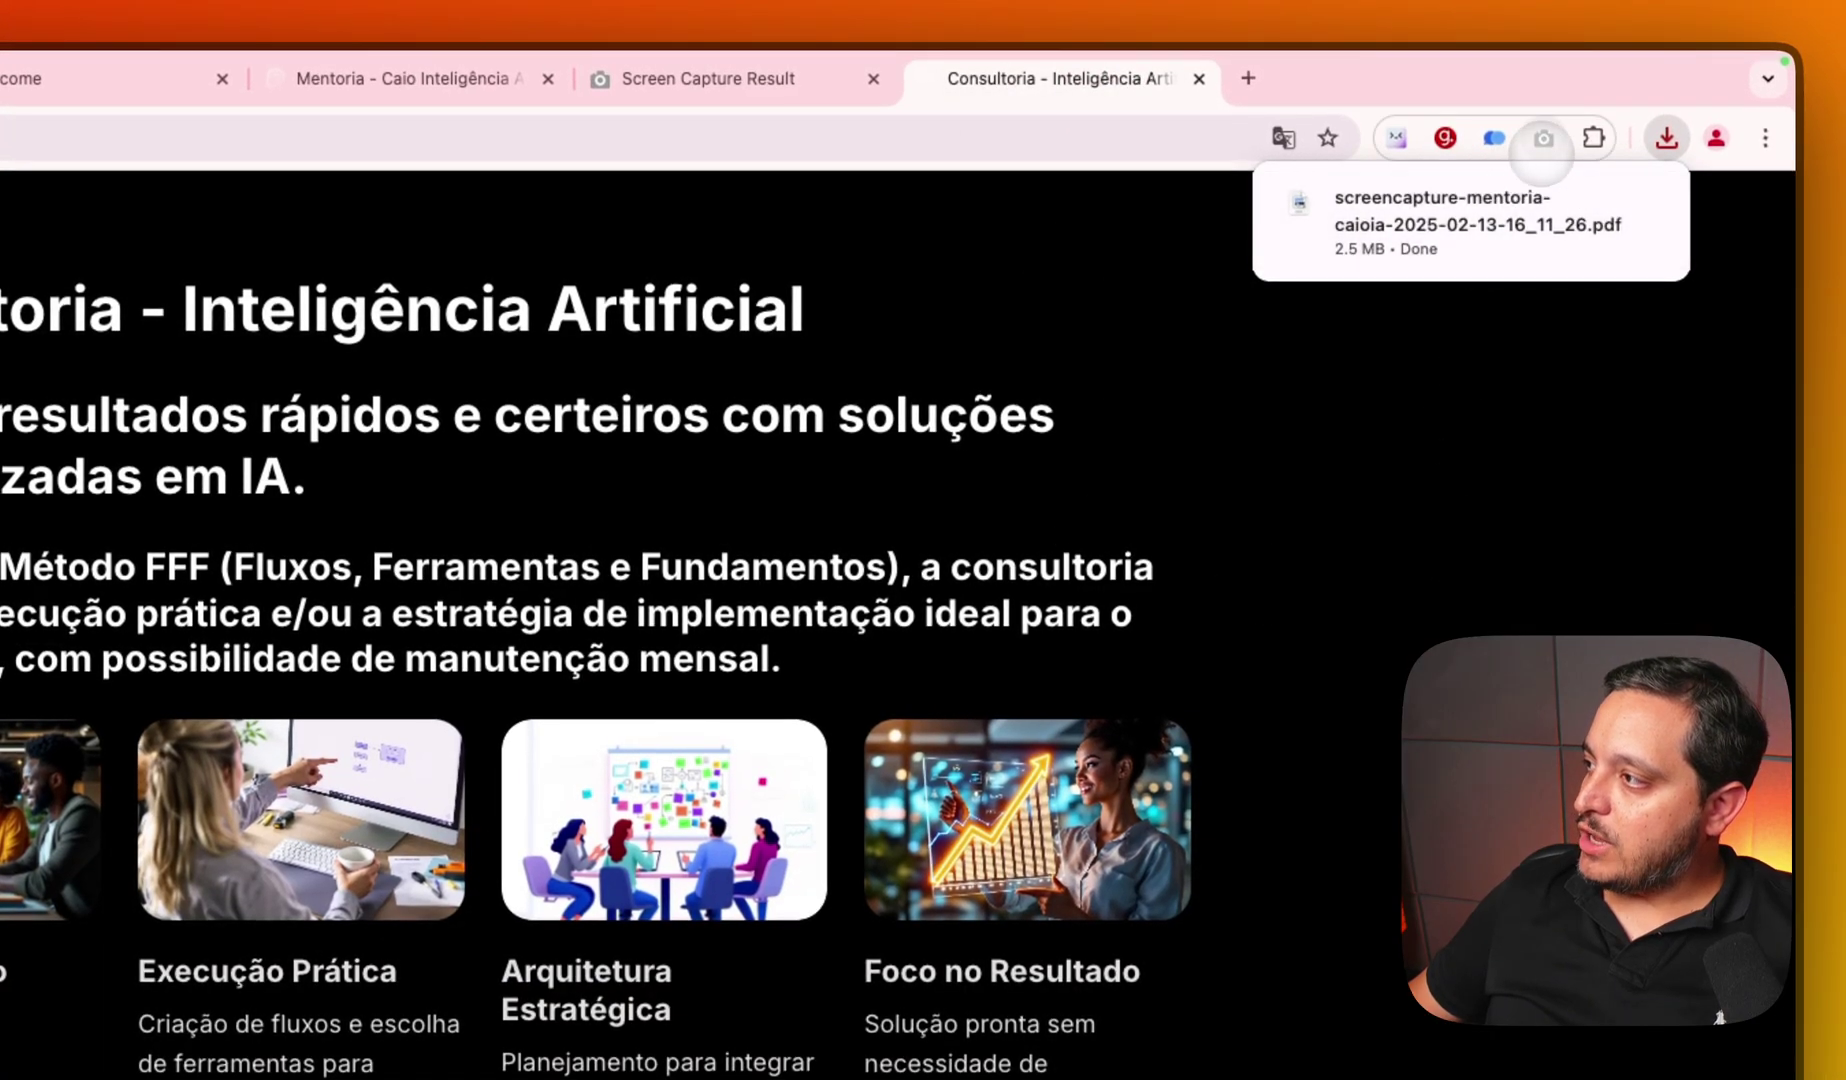
click(1544, 138)
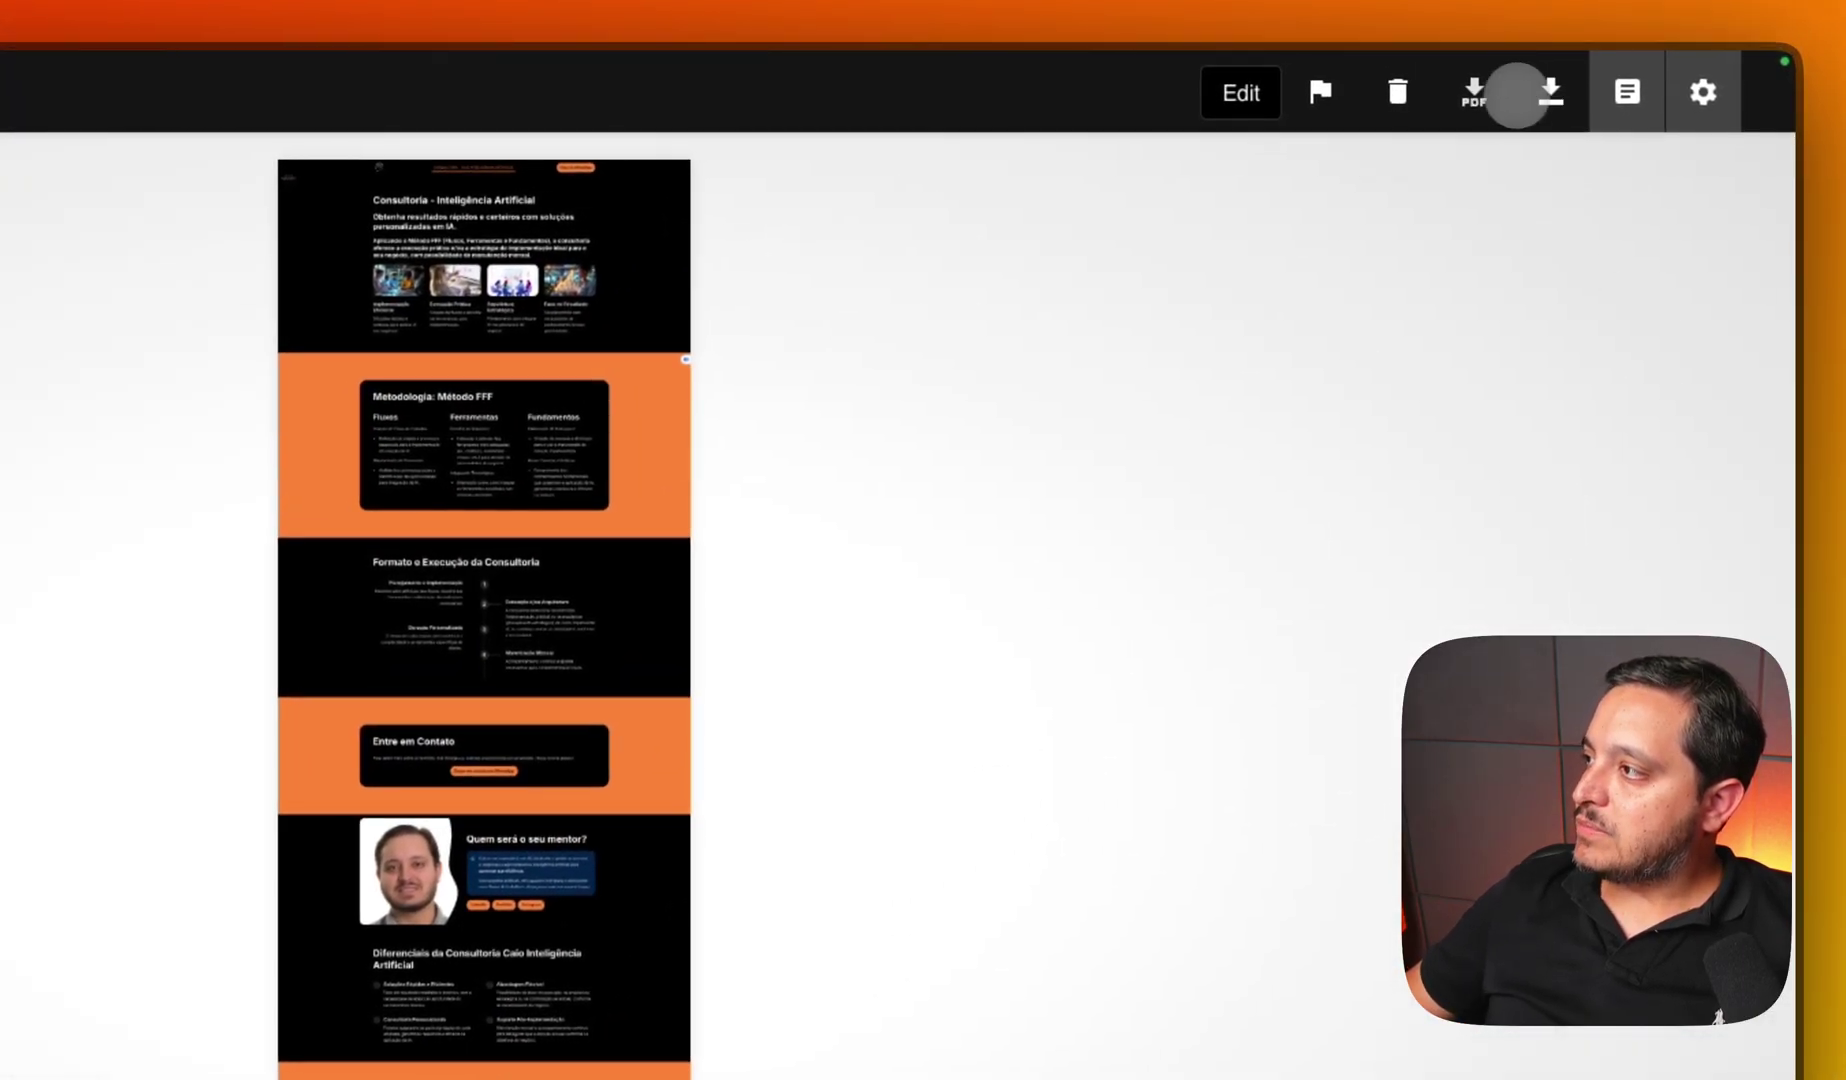
click(1474, 91)
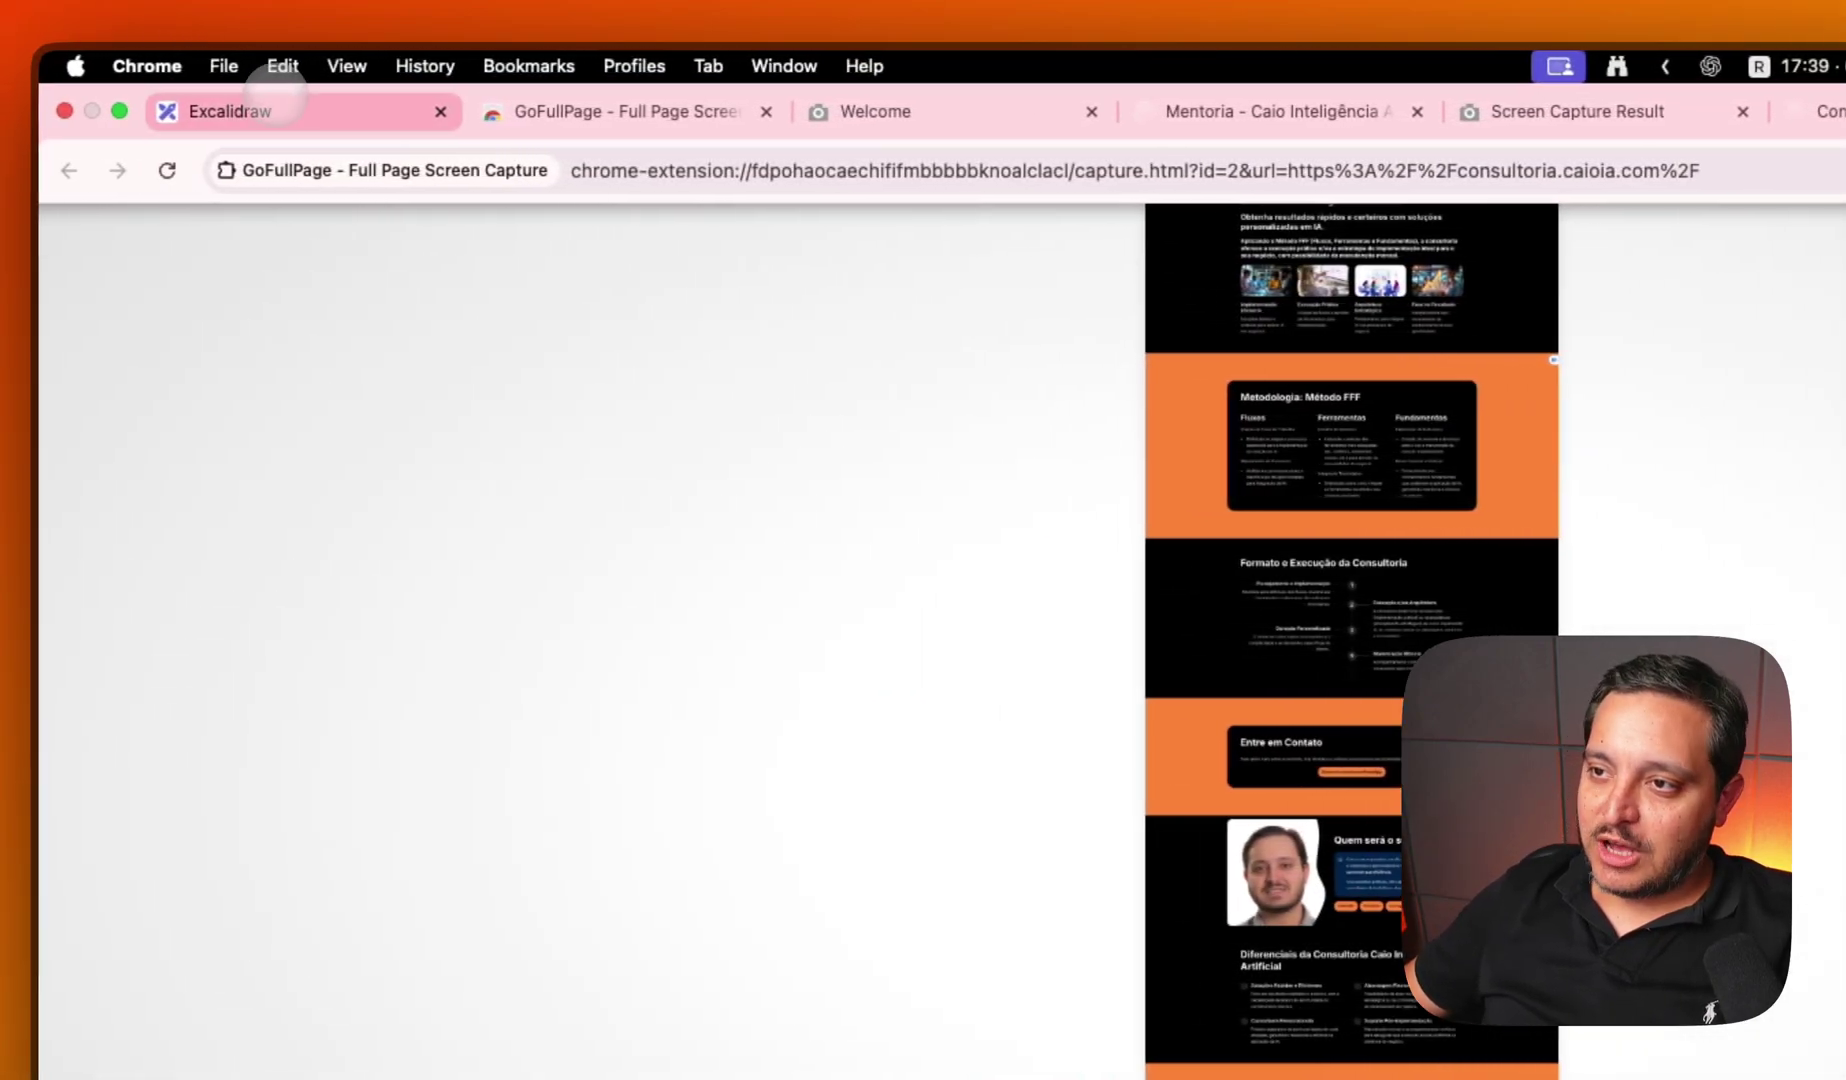
- Switch to the Excalidraw board and review the notes under Ferramentas and Fluxo
click(247, 111)
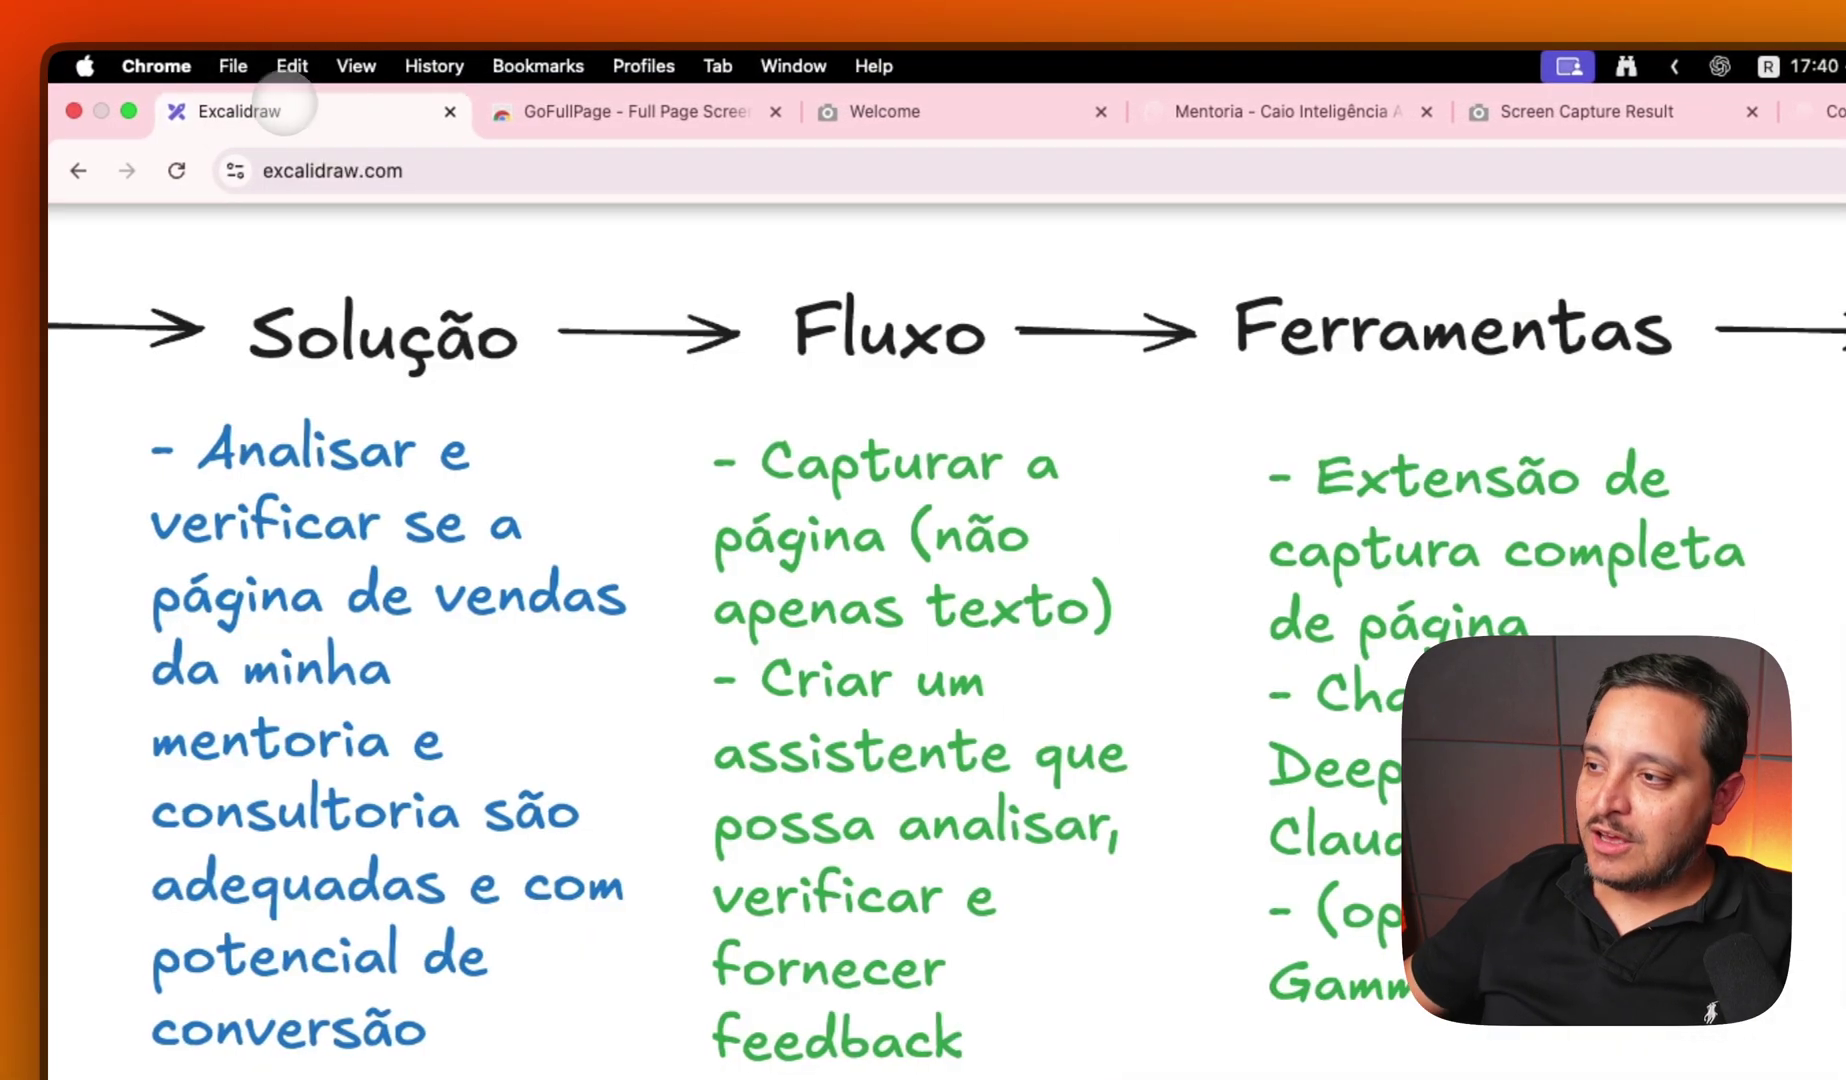
click(1321, 790)
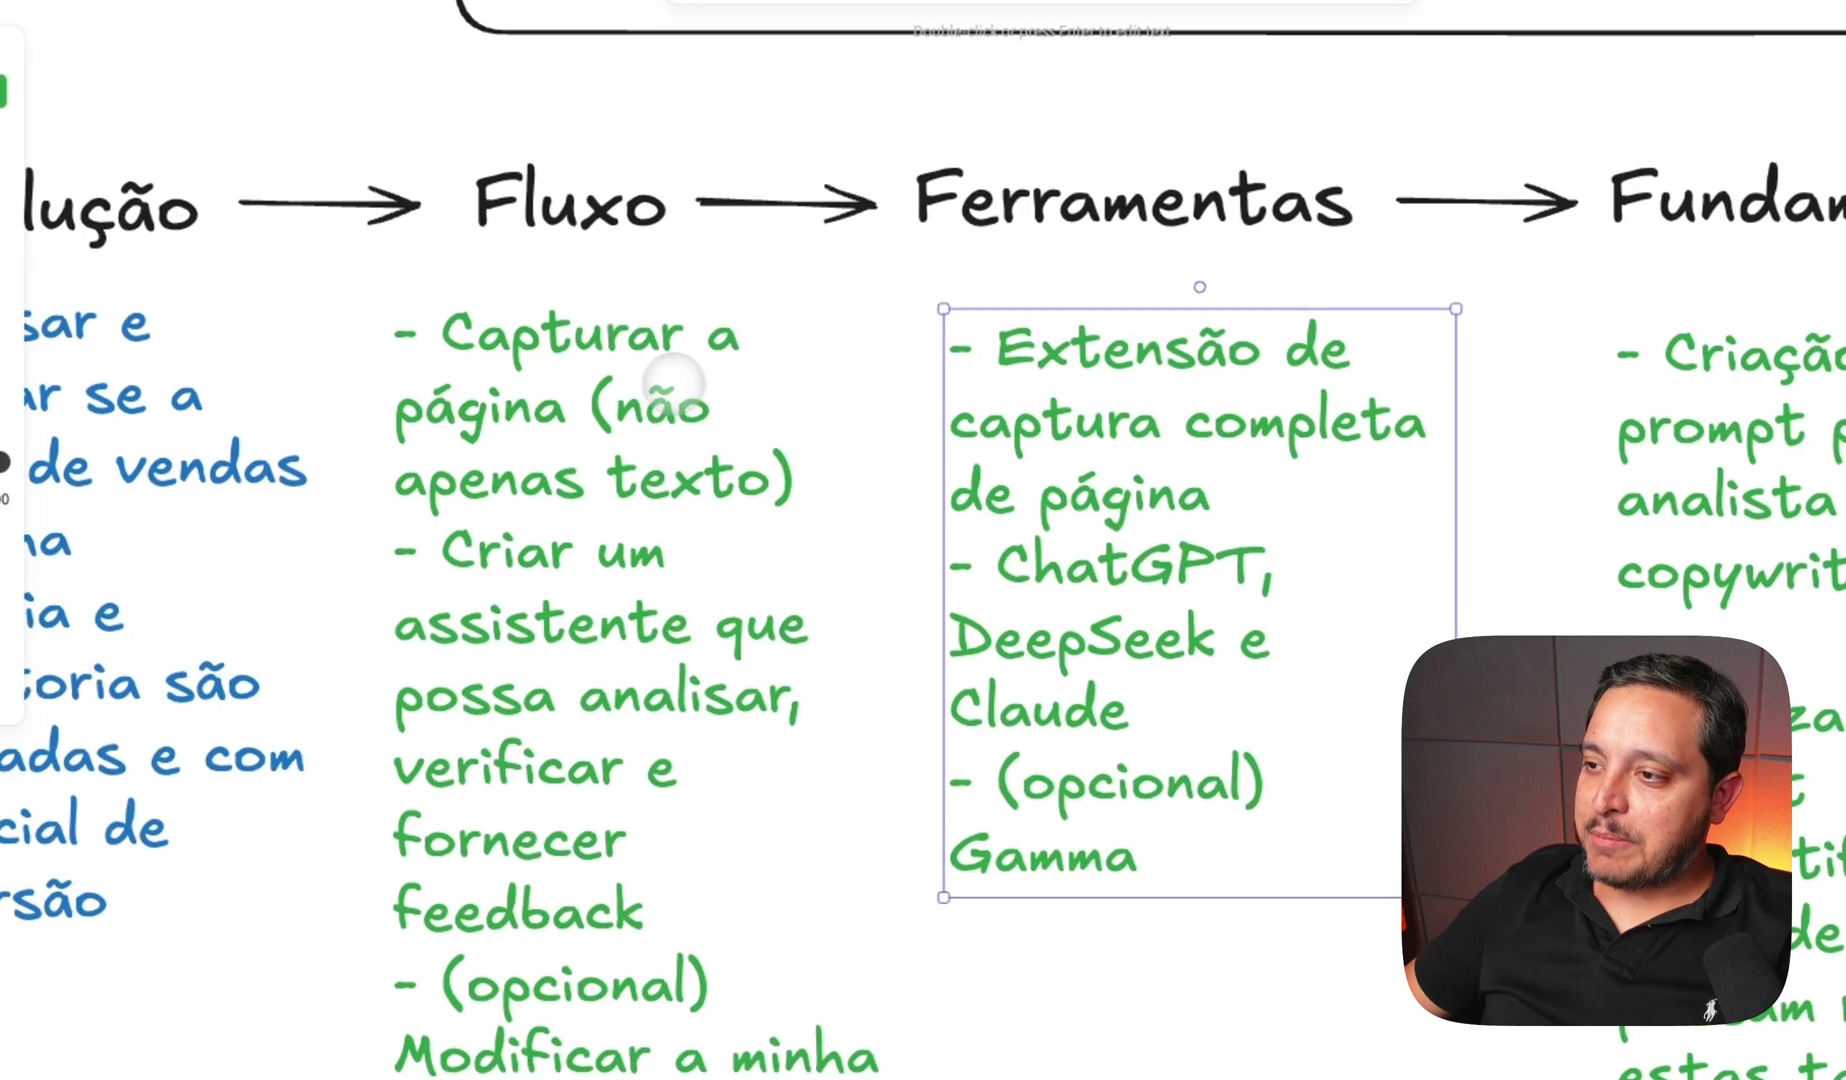
click(672, 382)
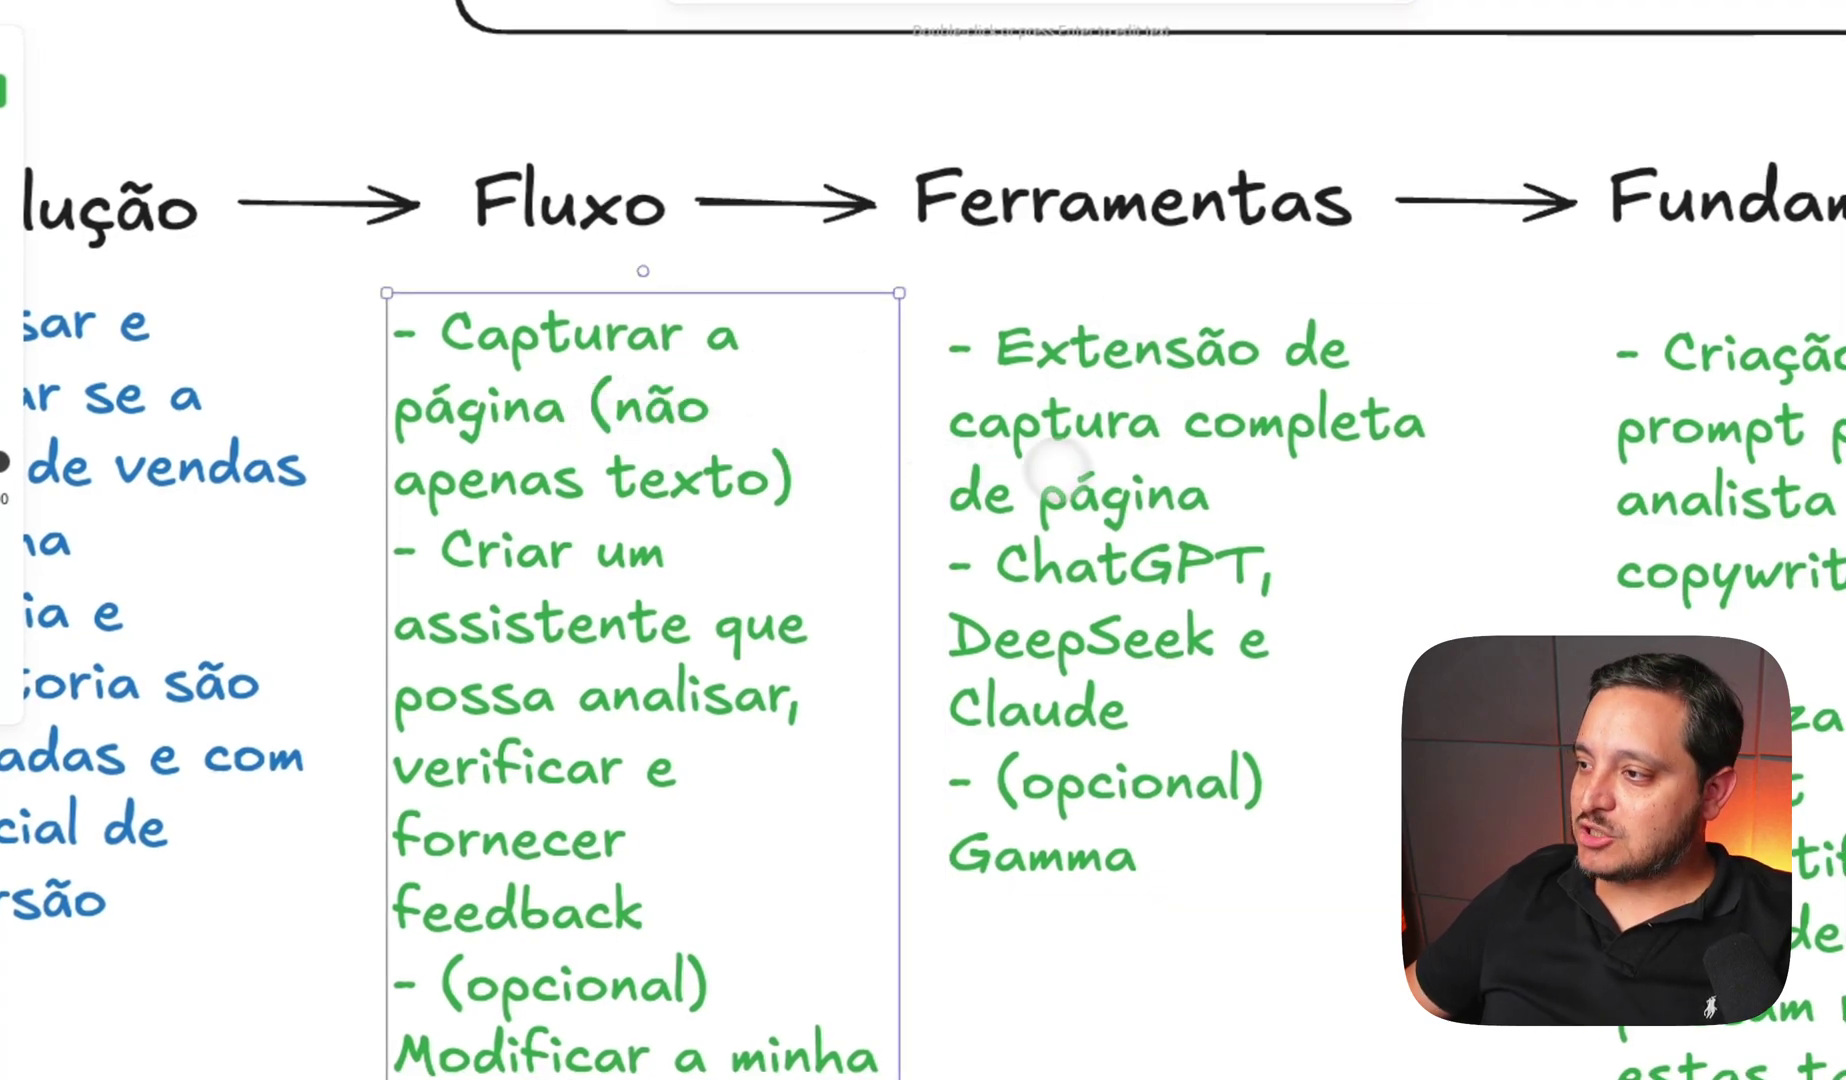
click(1112, 460)
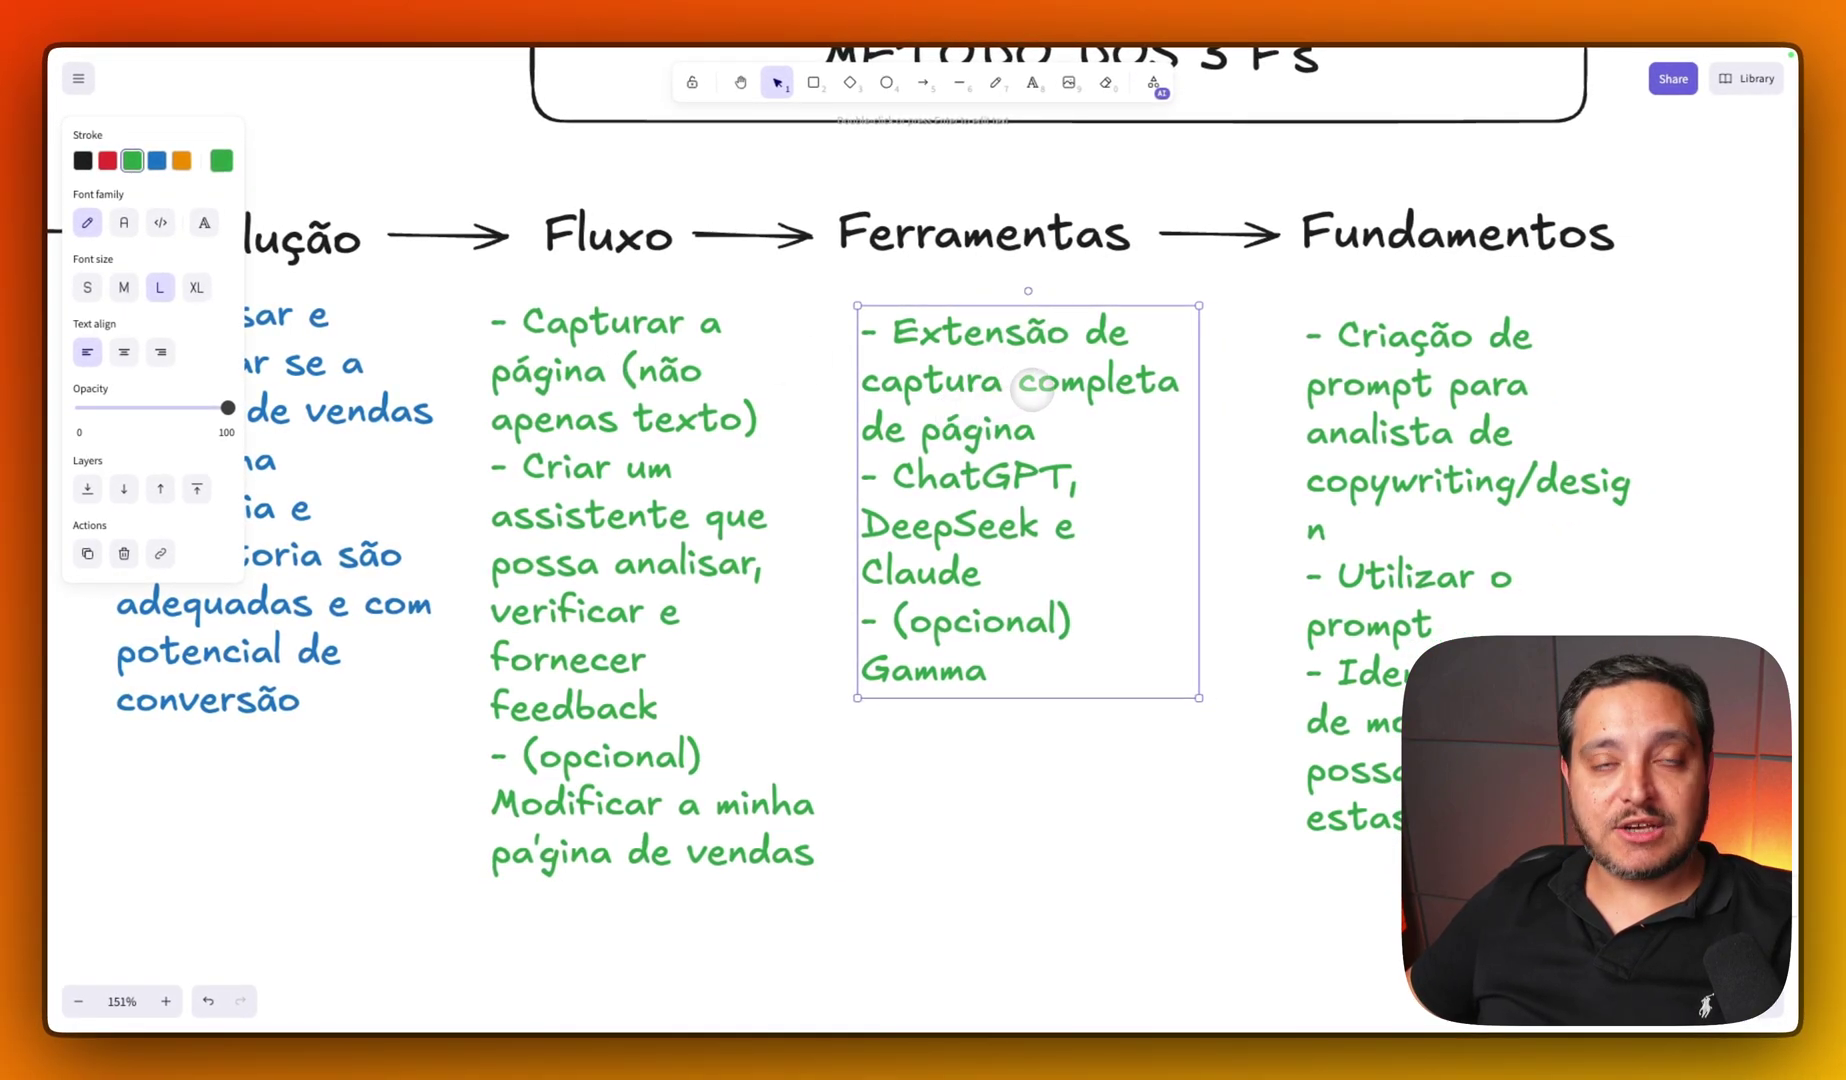
- Open a new Claude chat and assign it to the Prompt Master project
mouse_move(975, 45)
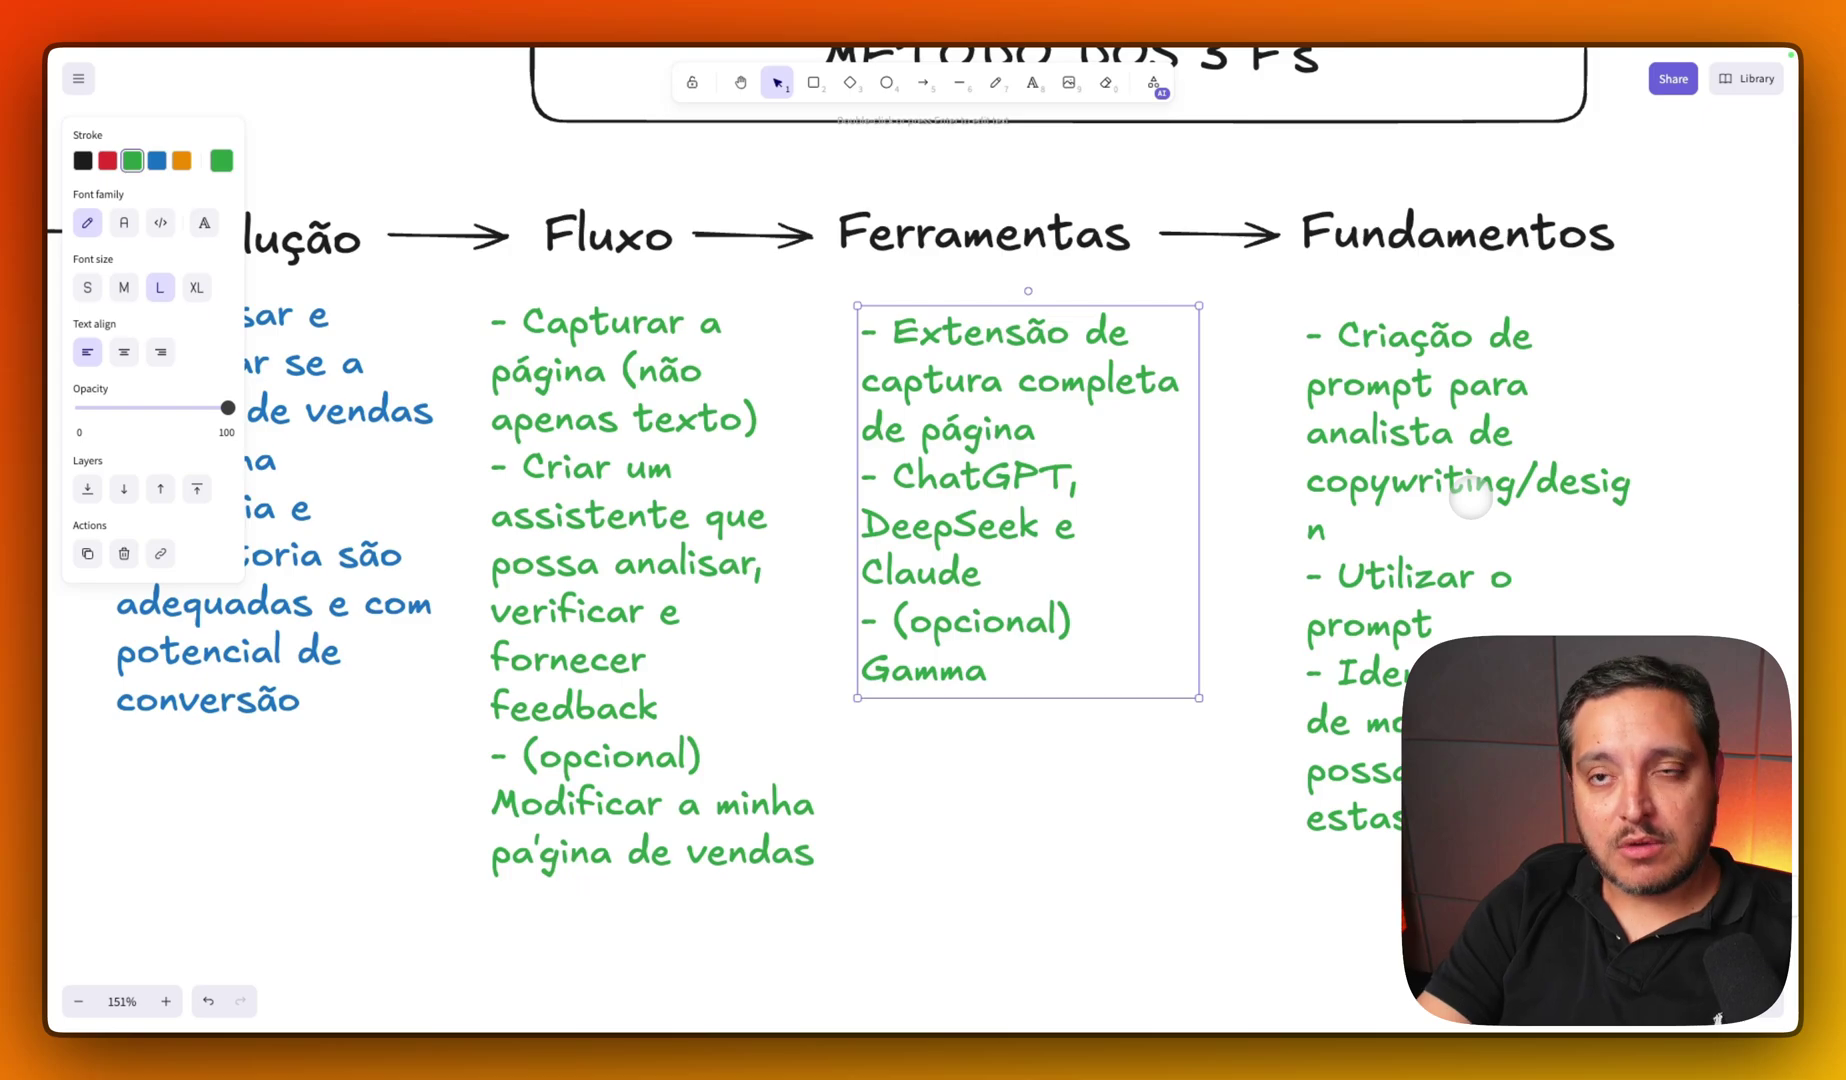
click(1100, 52)
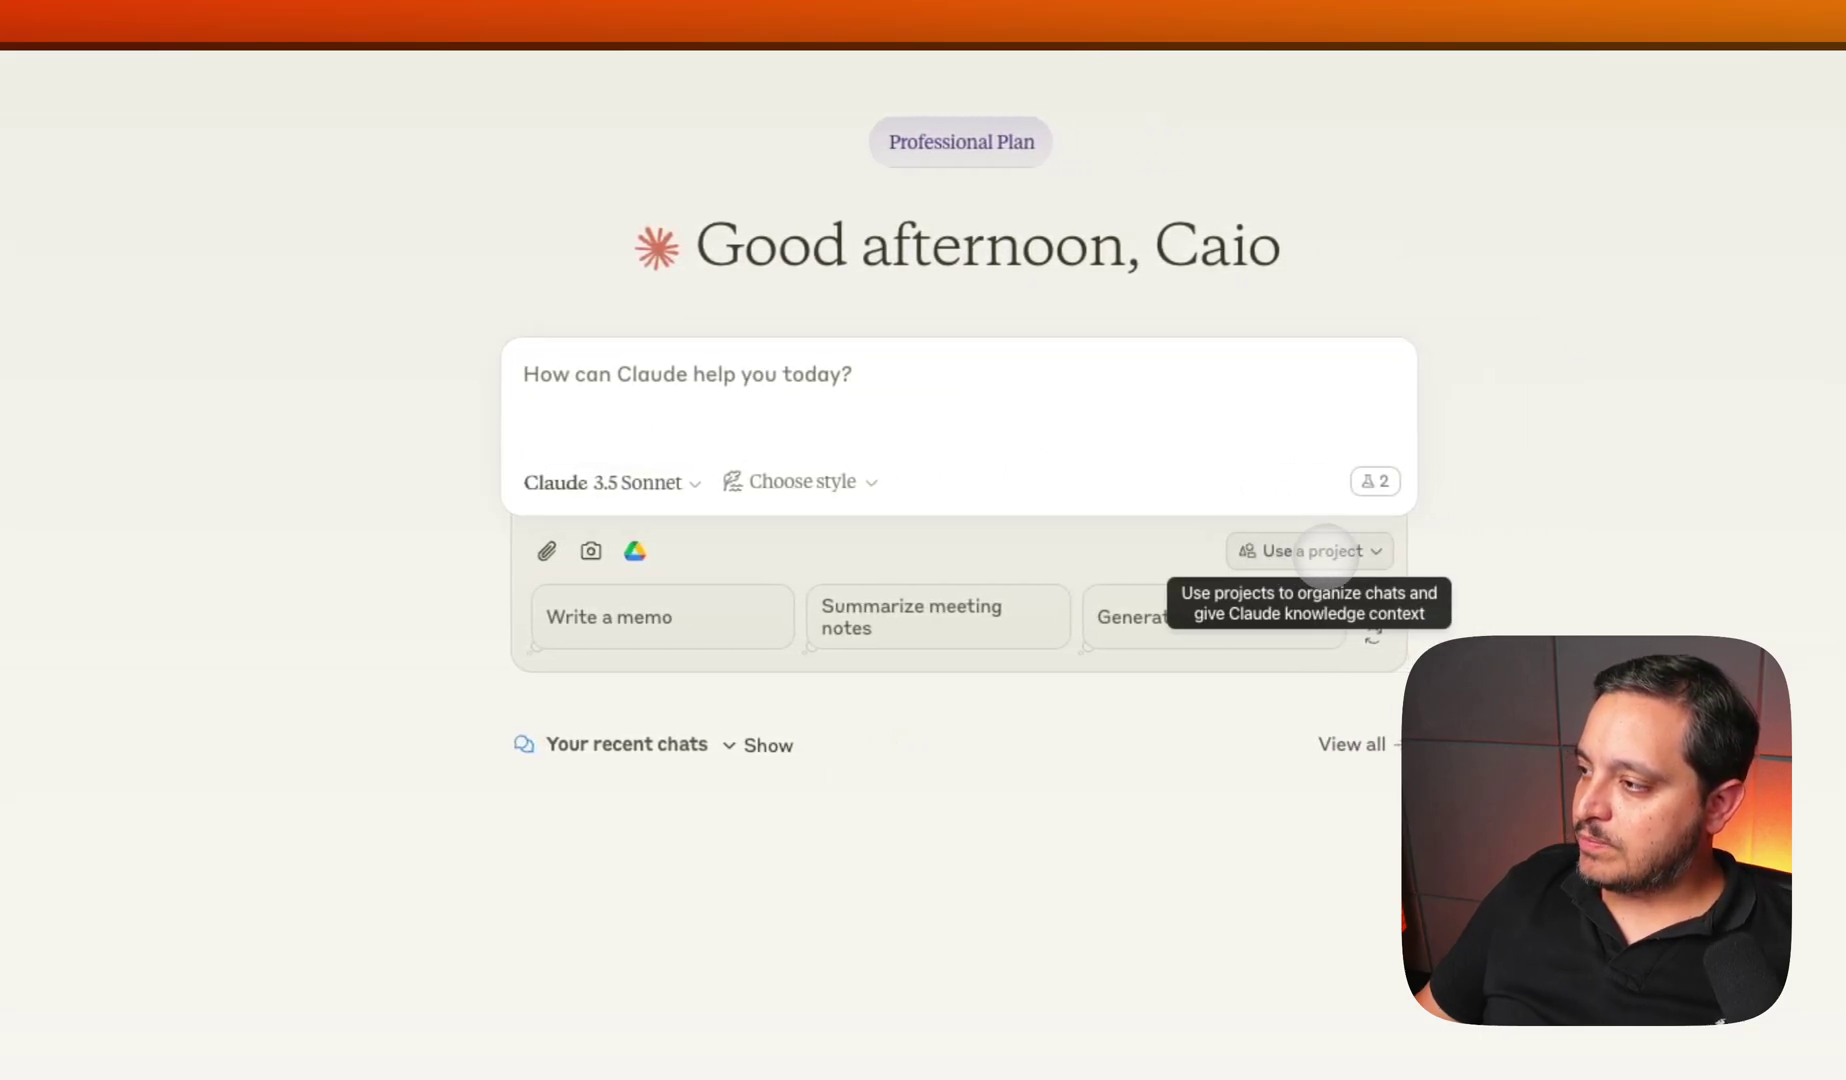
click(1327, 552)
text(mast)
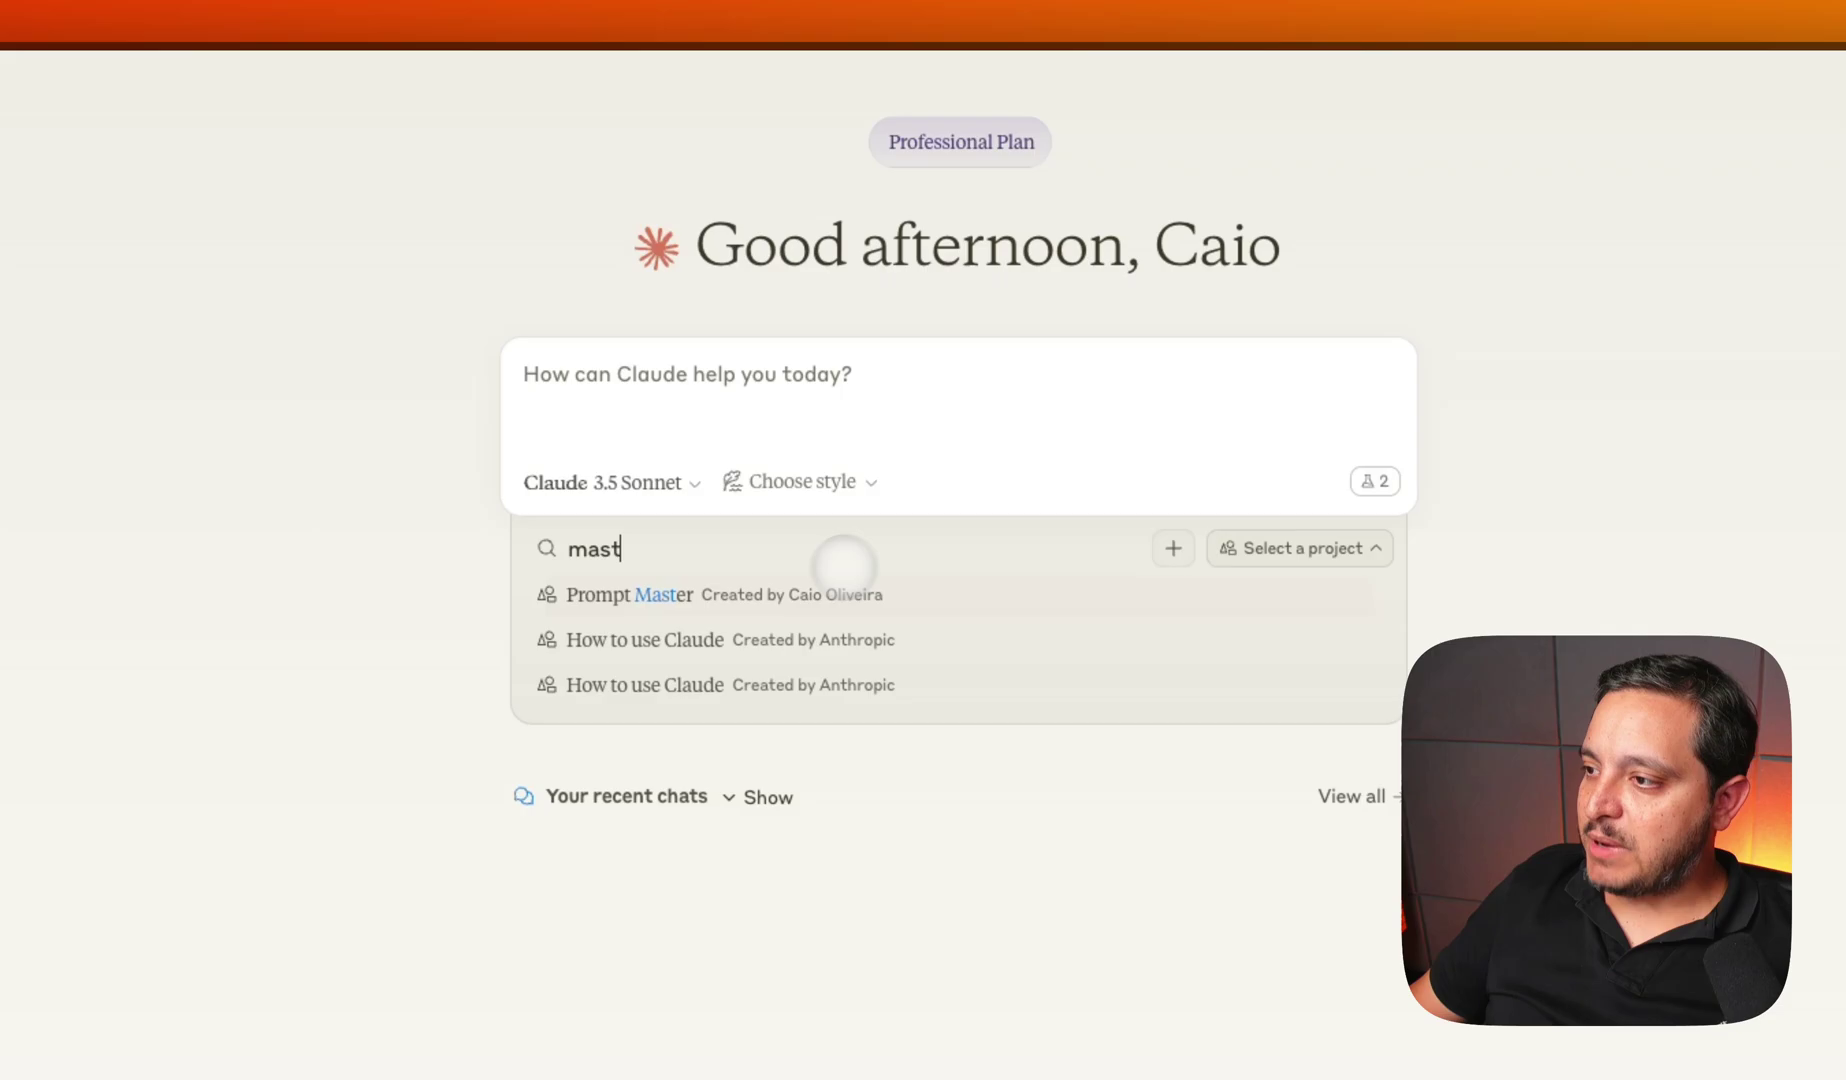
click(789, 594)
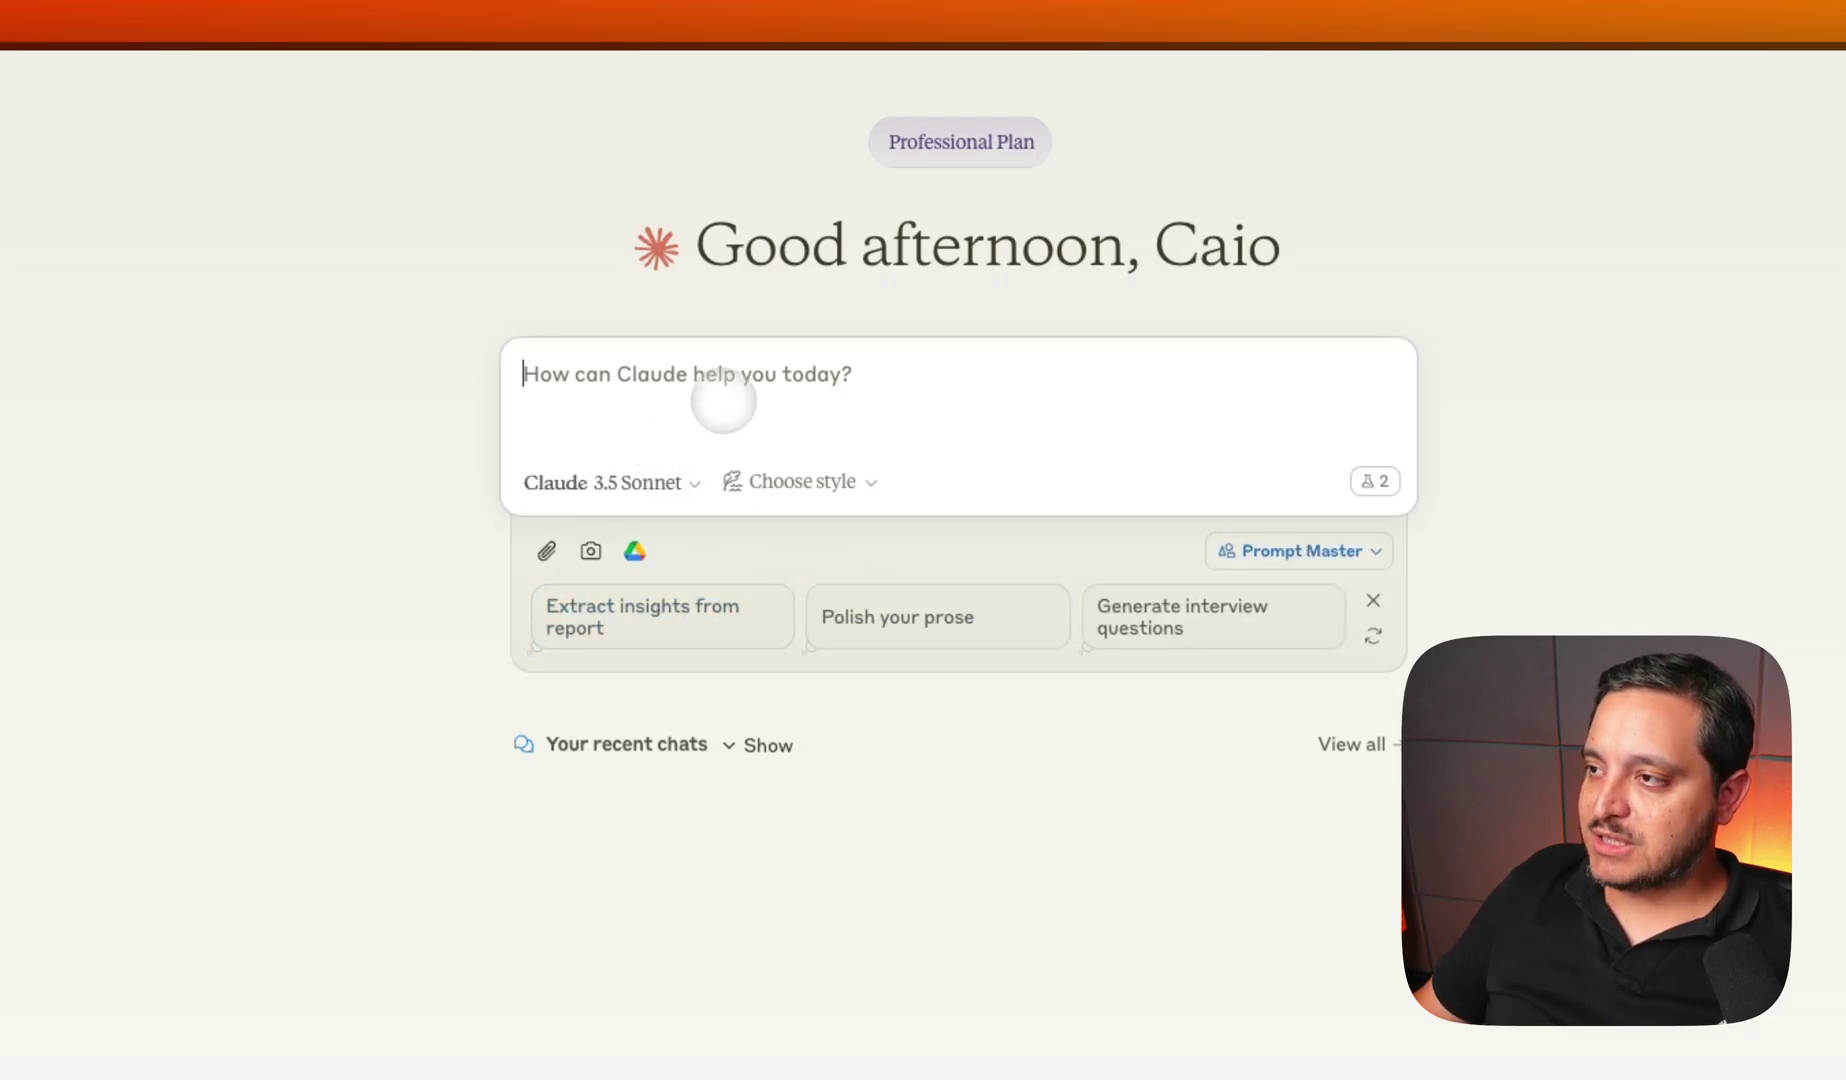
- Copy the text "Criação de prompt para analista de copywriting/design" from the Fundamentos notes in Excalidraw
mouse_move(878, 49)
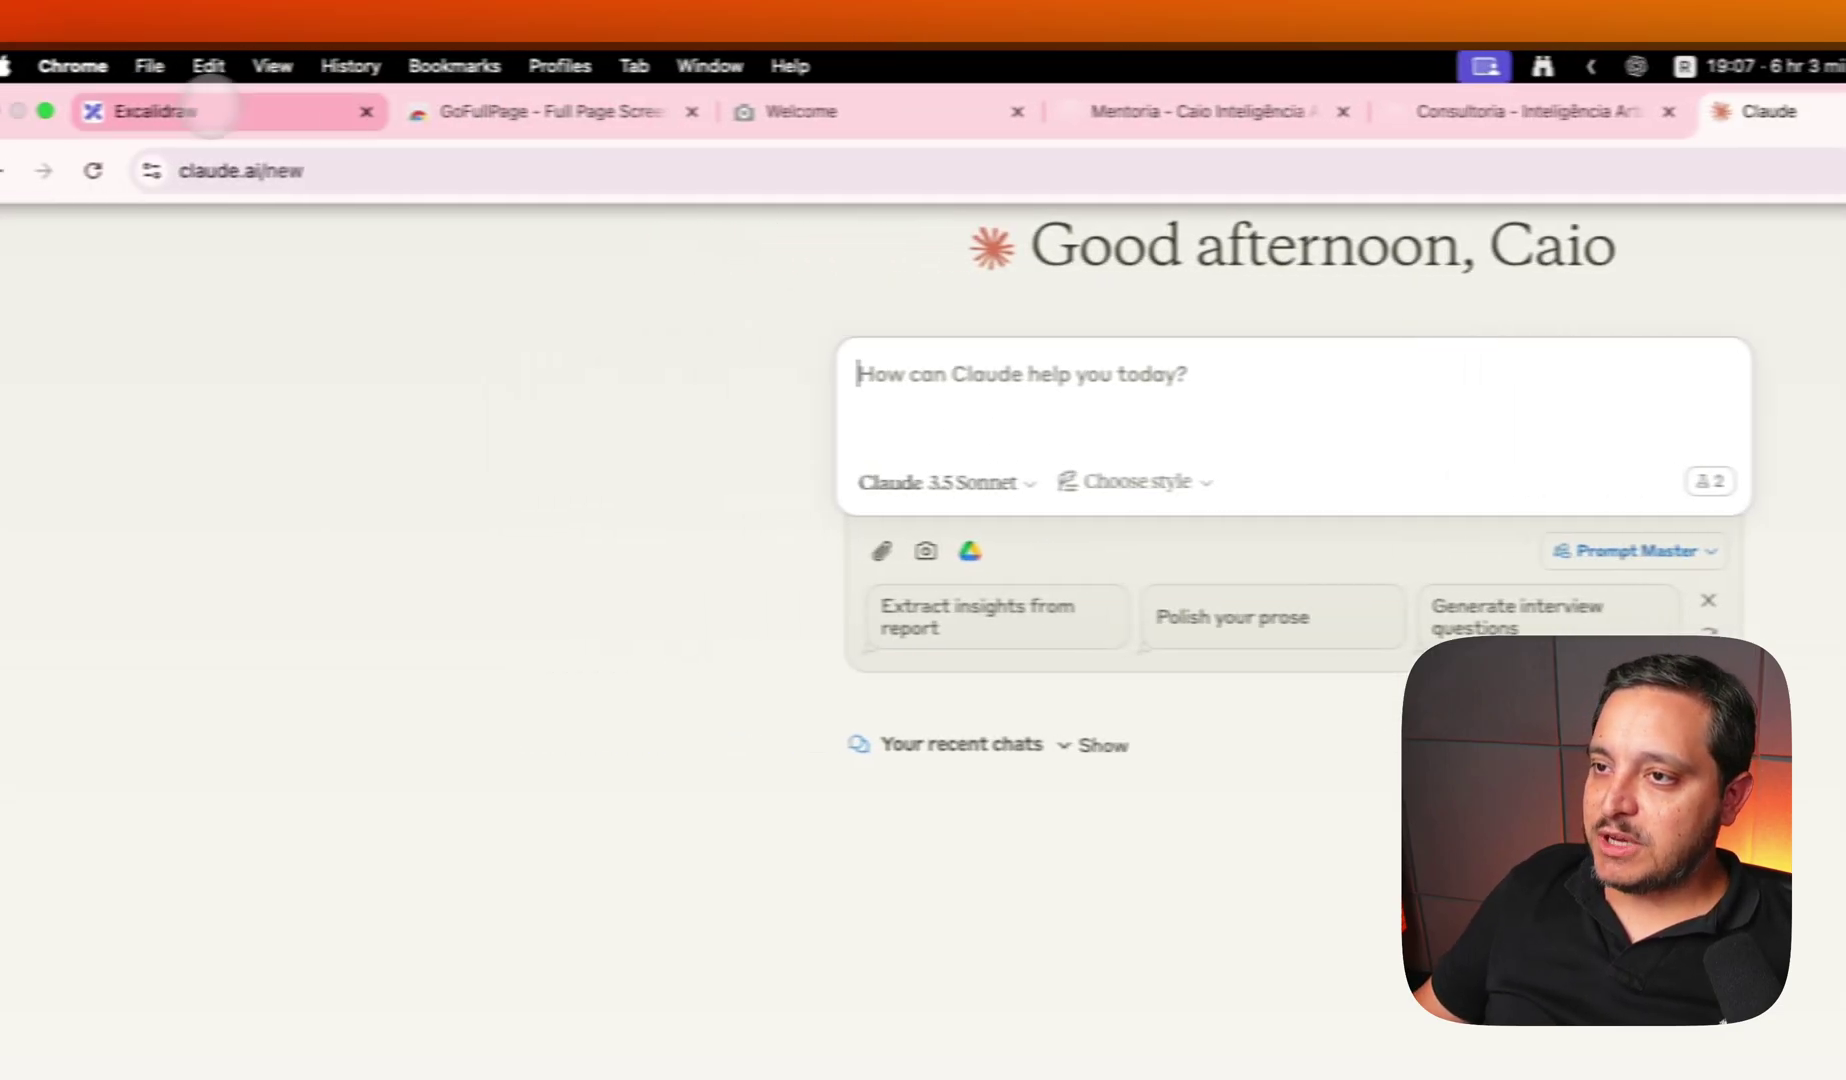
click(210, 108)
click(1296, 408)
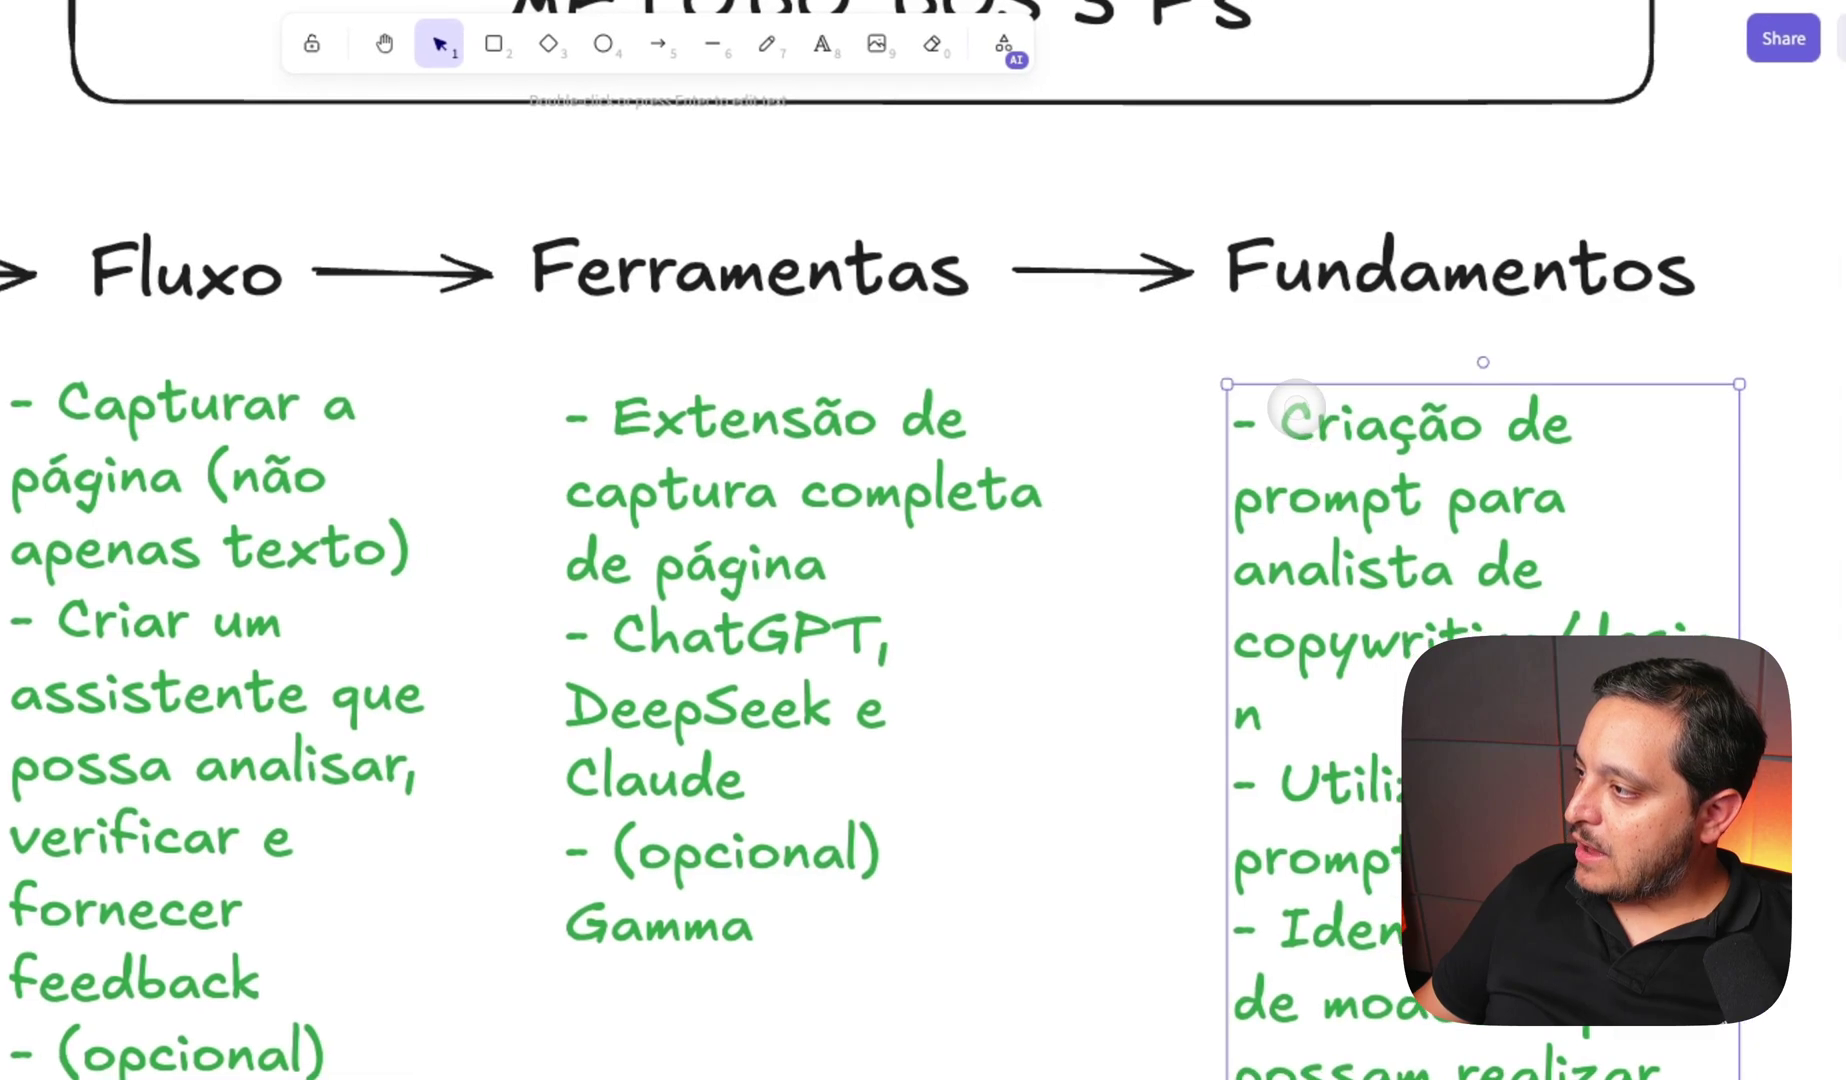
double_click(1296, 408)
click(1279, 414)
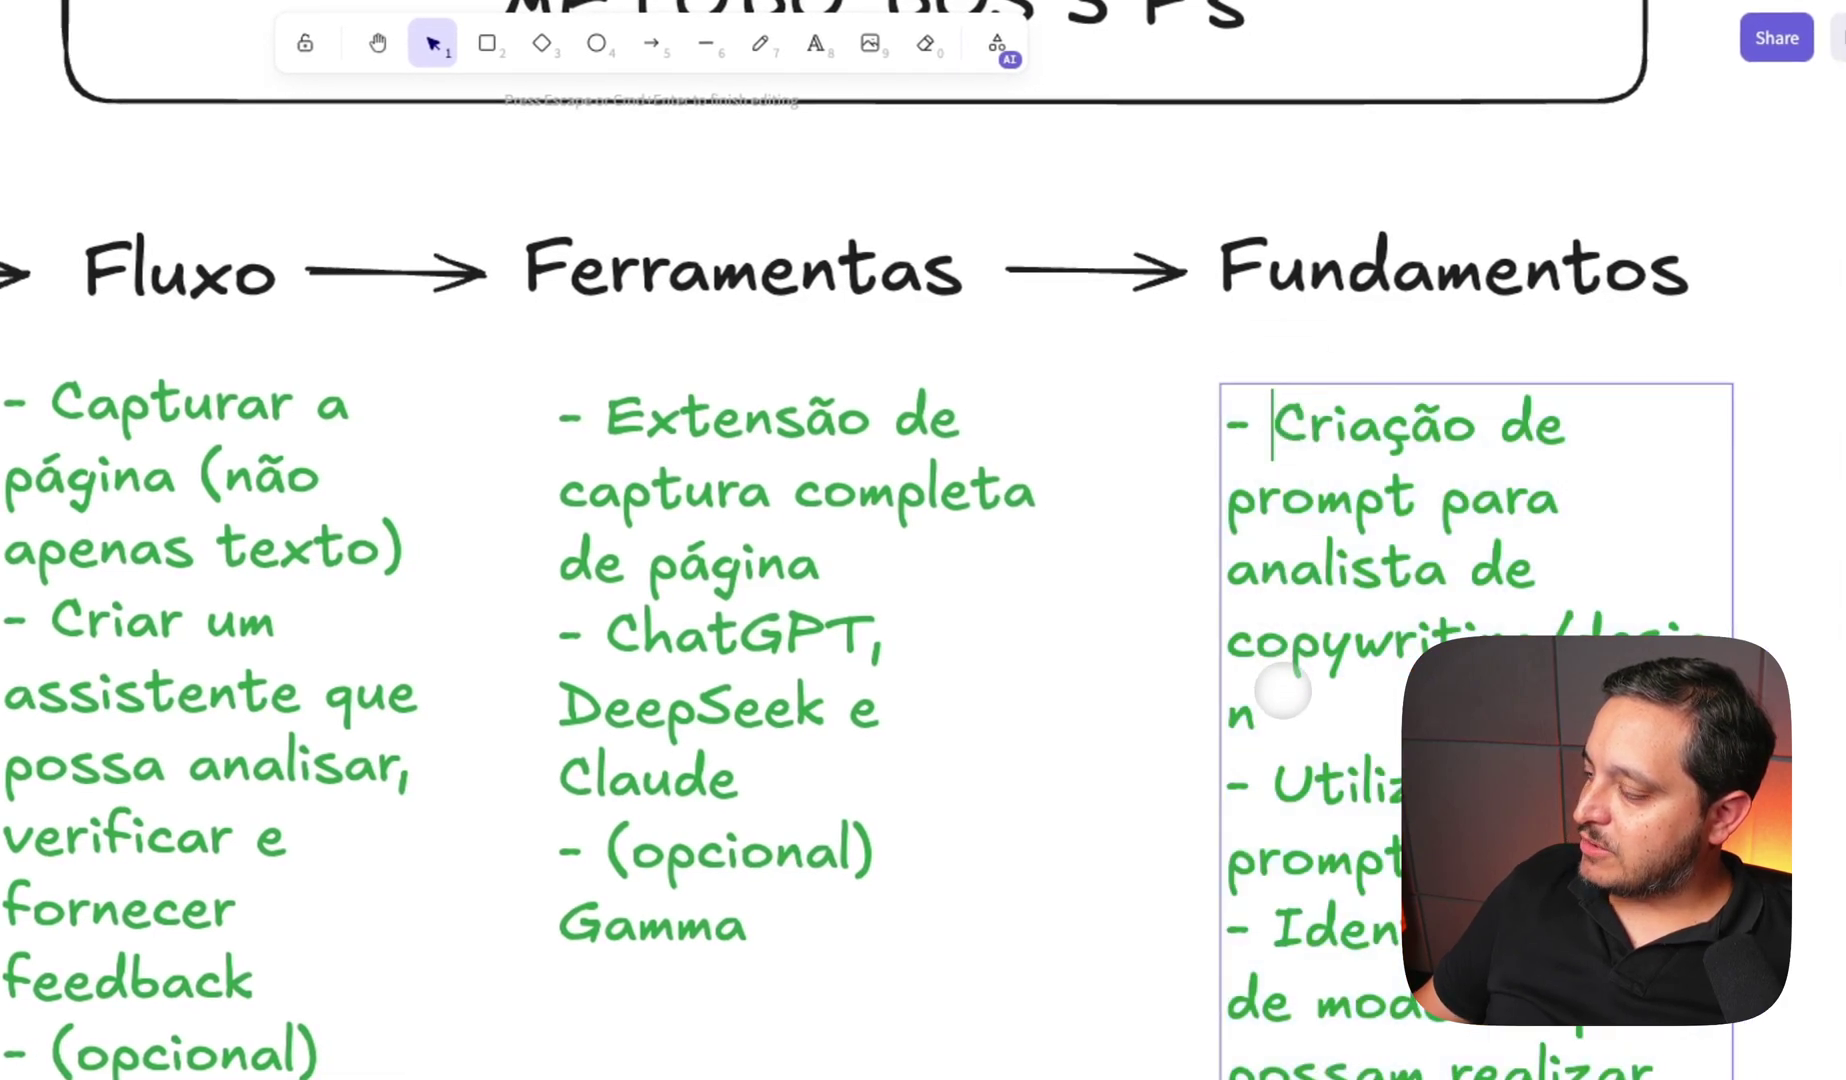
shift+click(1283, 690)
key(super+c)
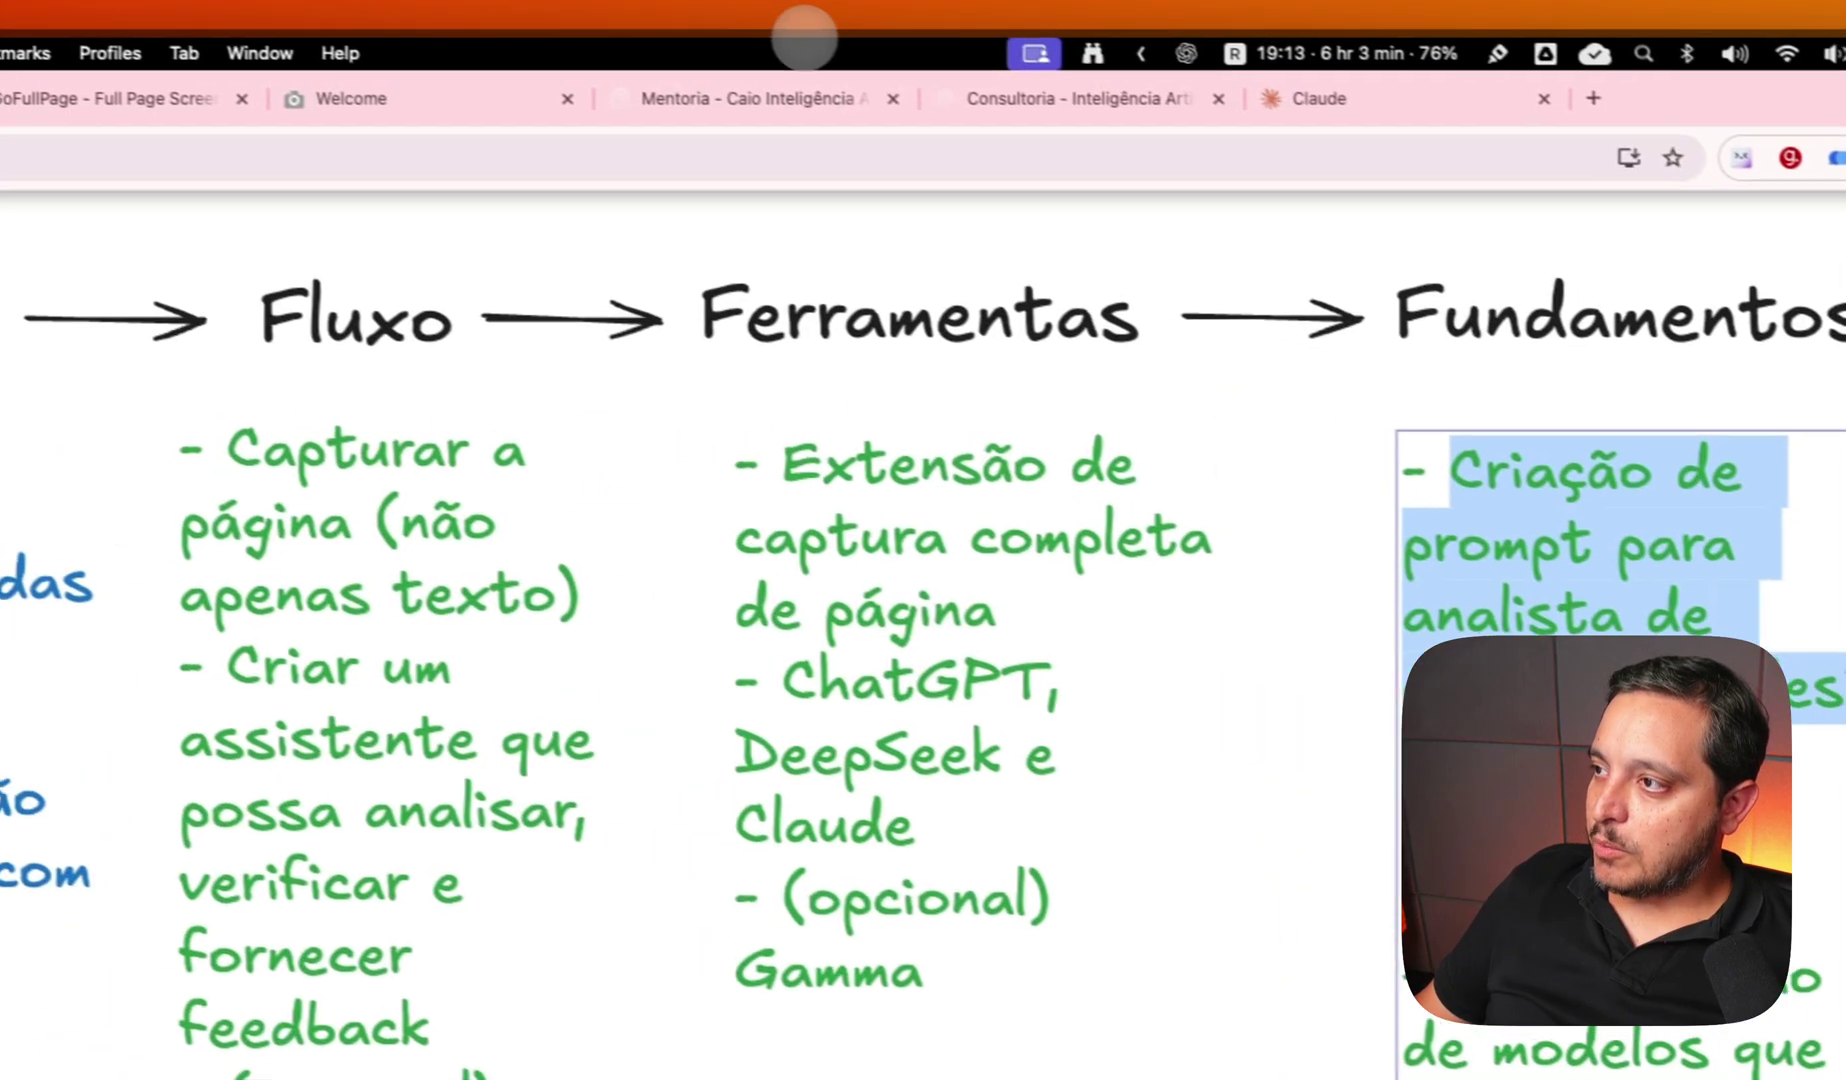
- Switch to the Claude chat, paste the copied "Criação de prompt para analista de copywriting/design" text as the message and send it
click(1356, 100)
key(super+v)
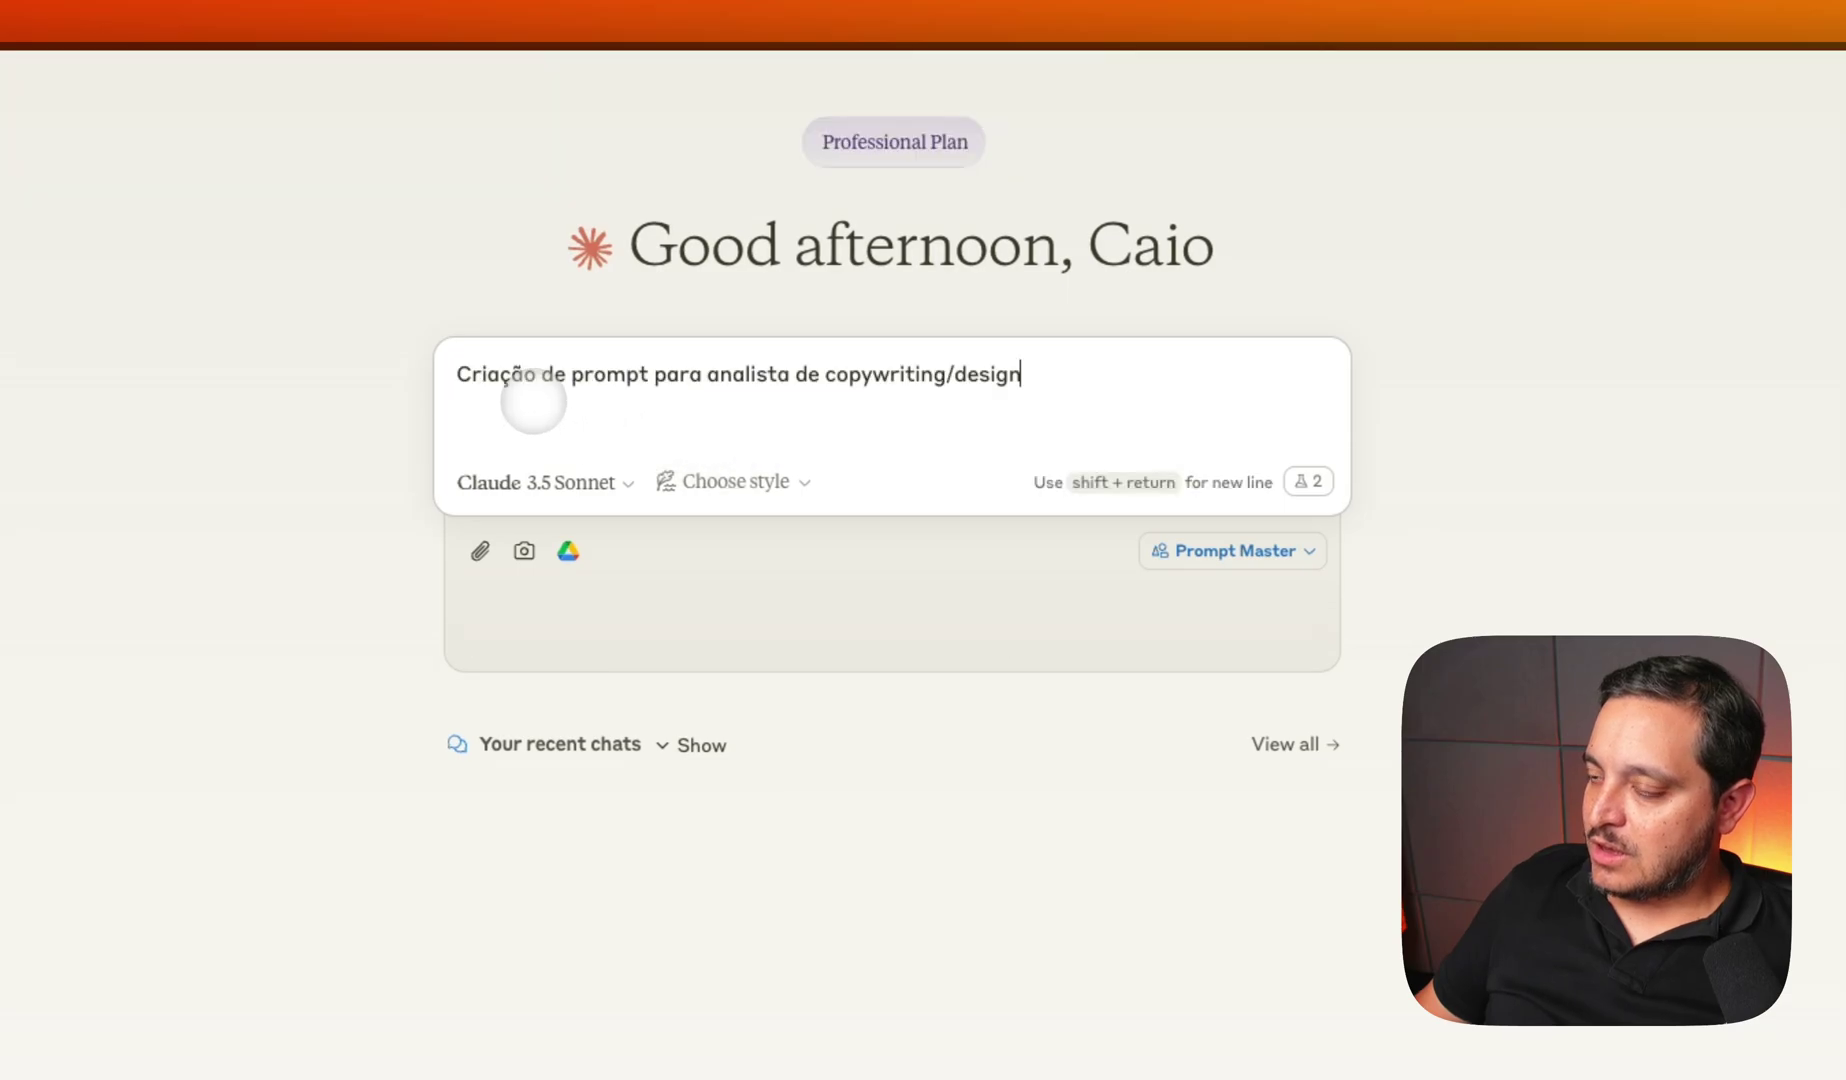
key(Return)
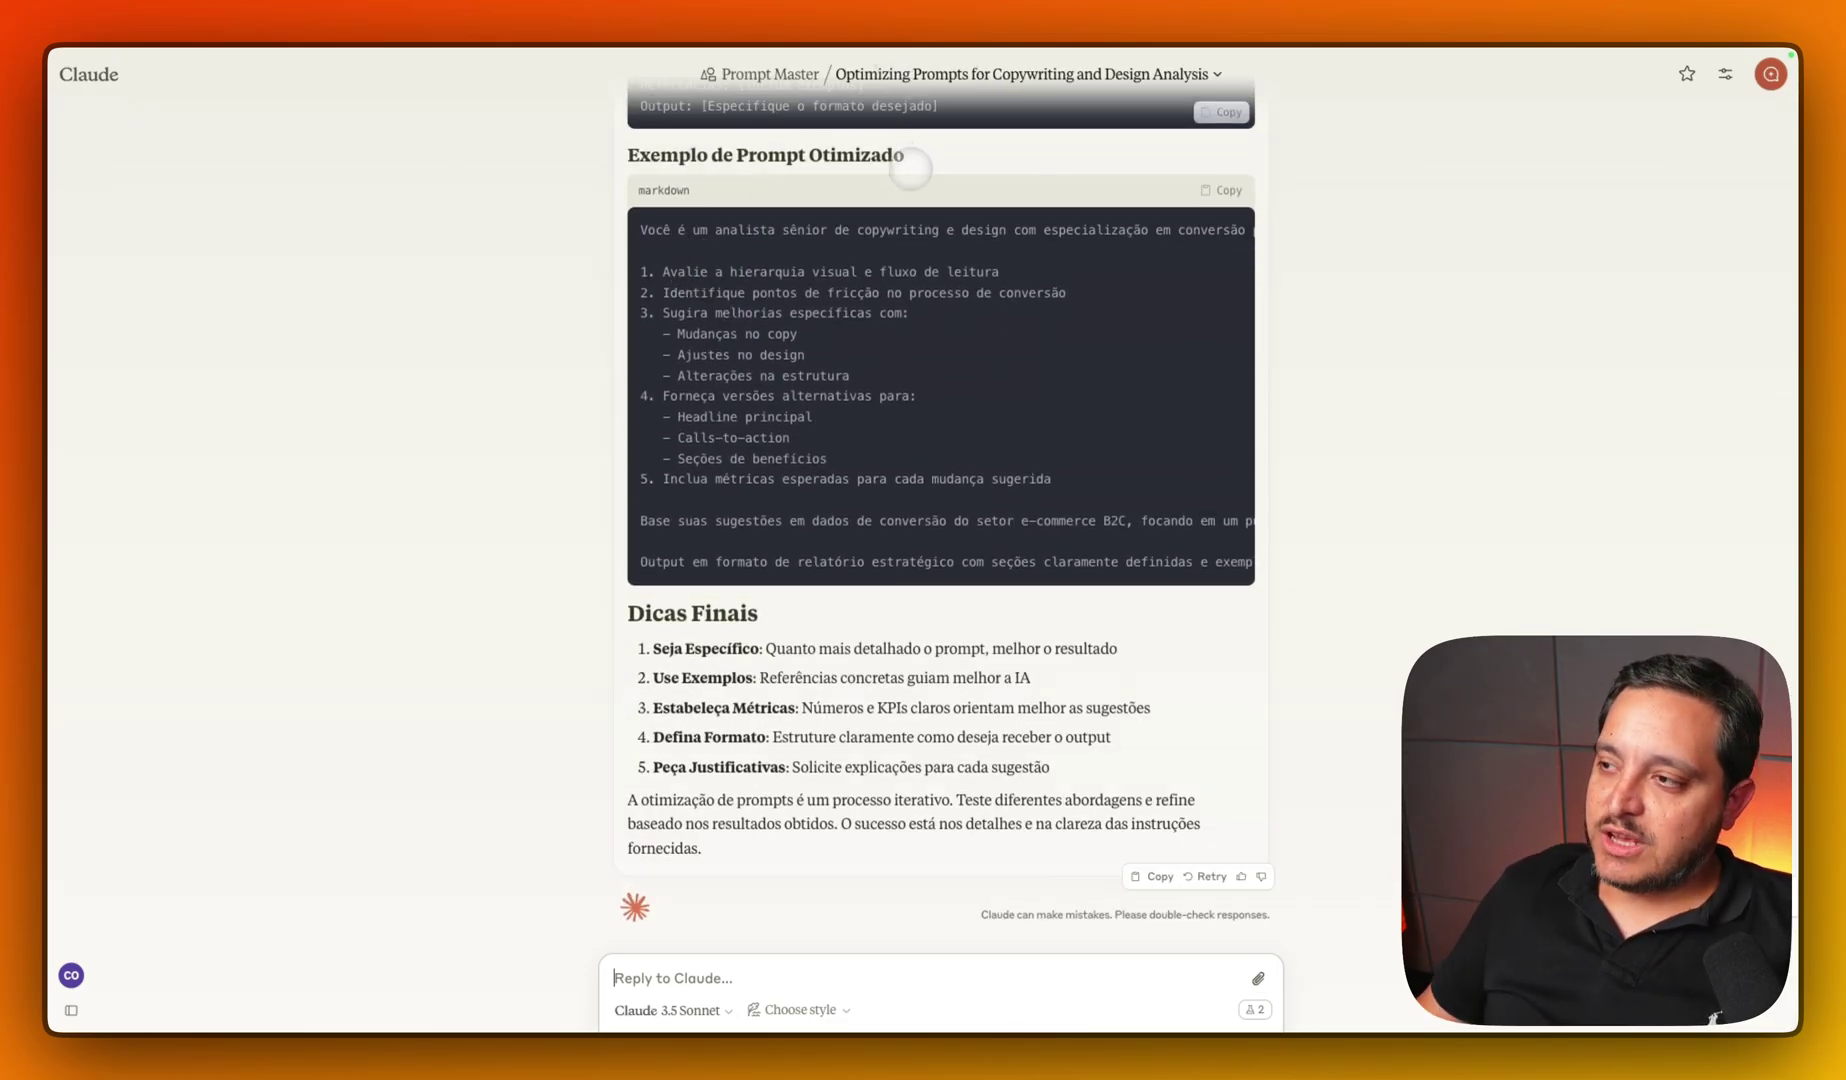
- Read through Claude's reply from its opening principles down to the Aplicação Prática structure and the optimized prompt example
scroll(914, 362, up, 15)
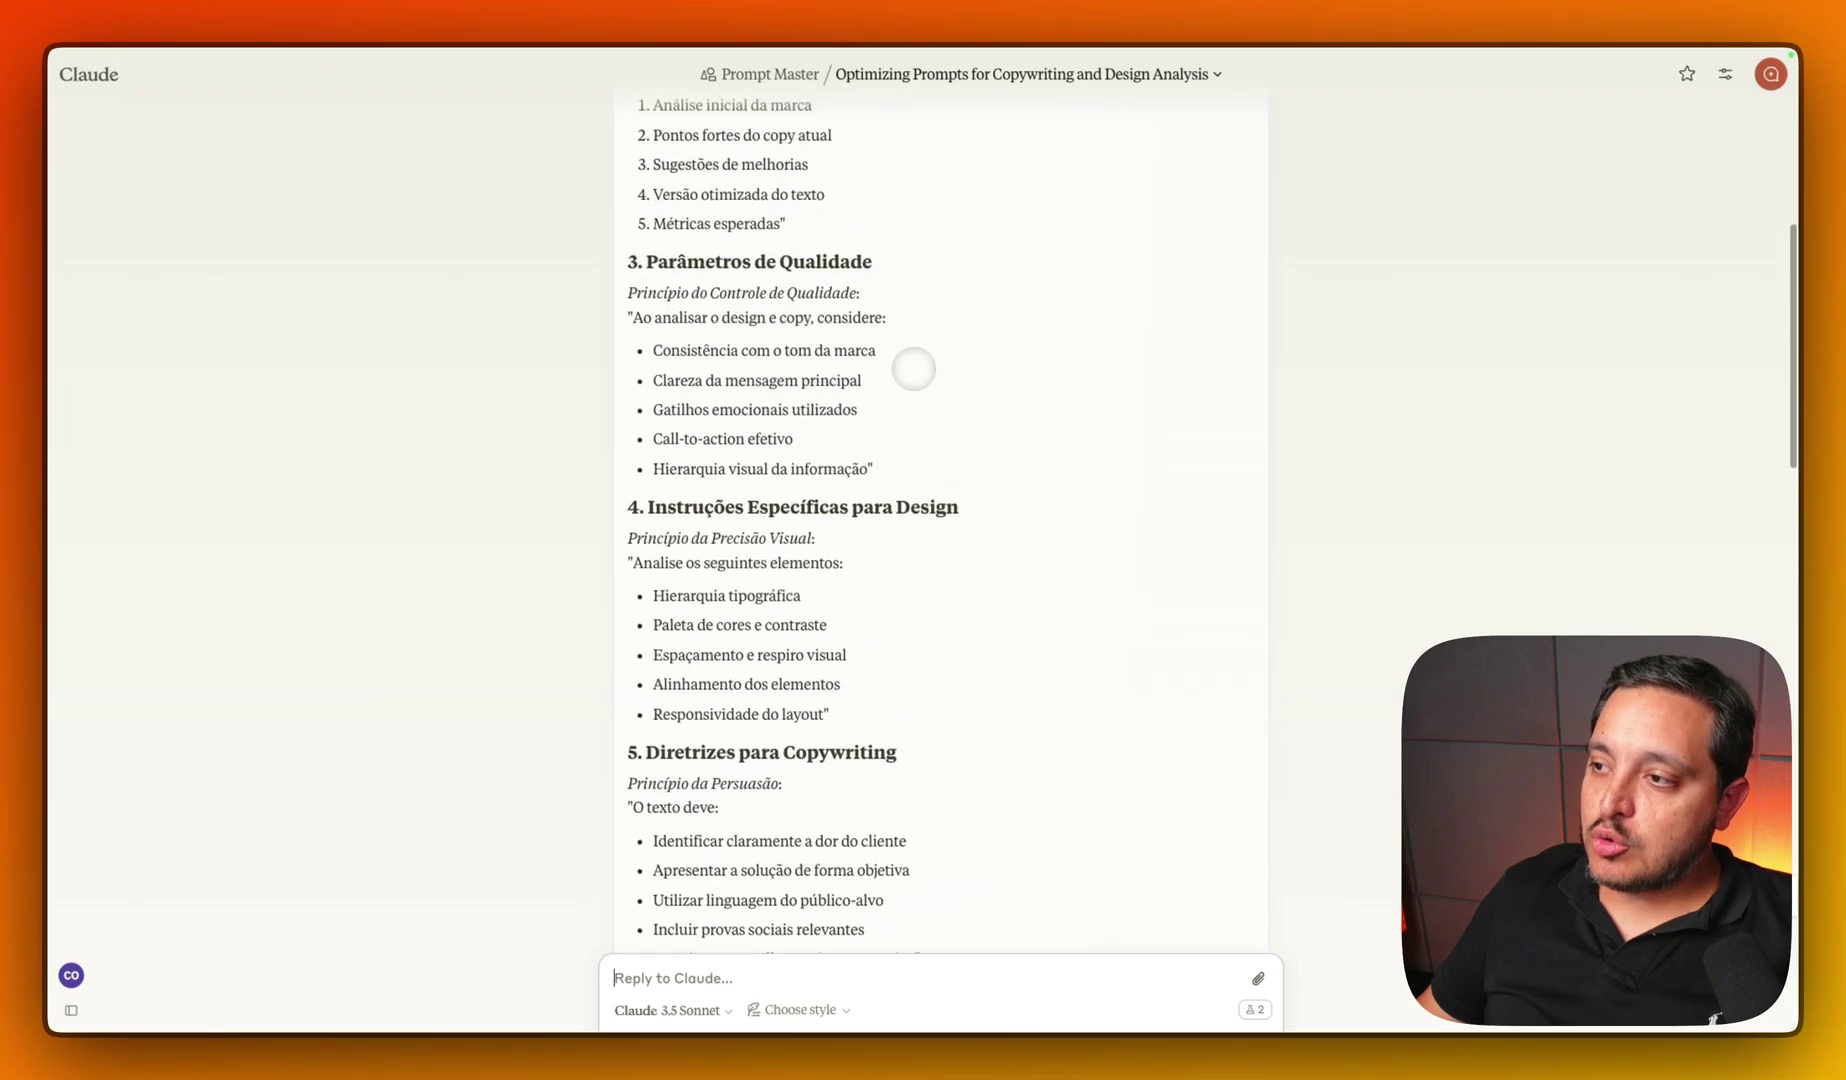
scroll(914, 369, up, 10)
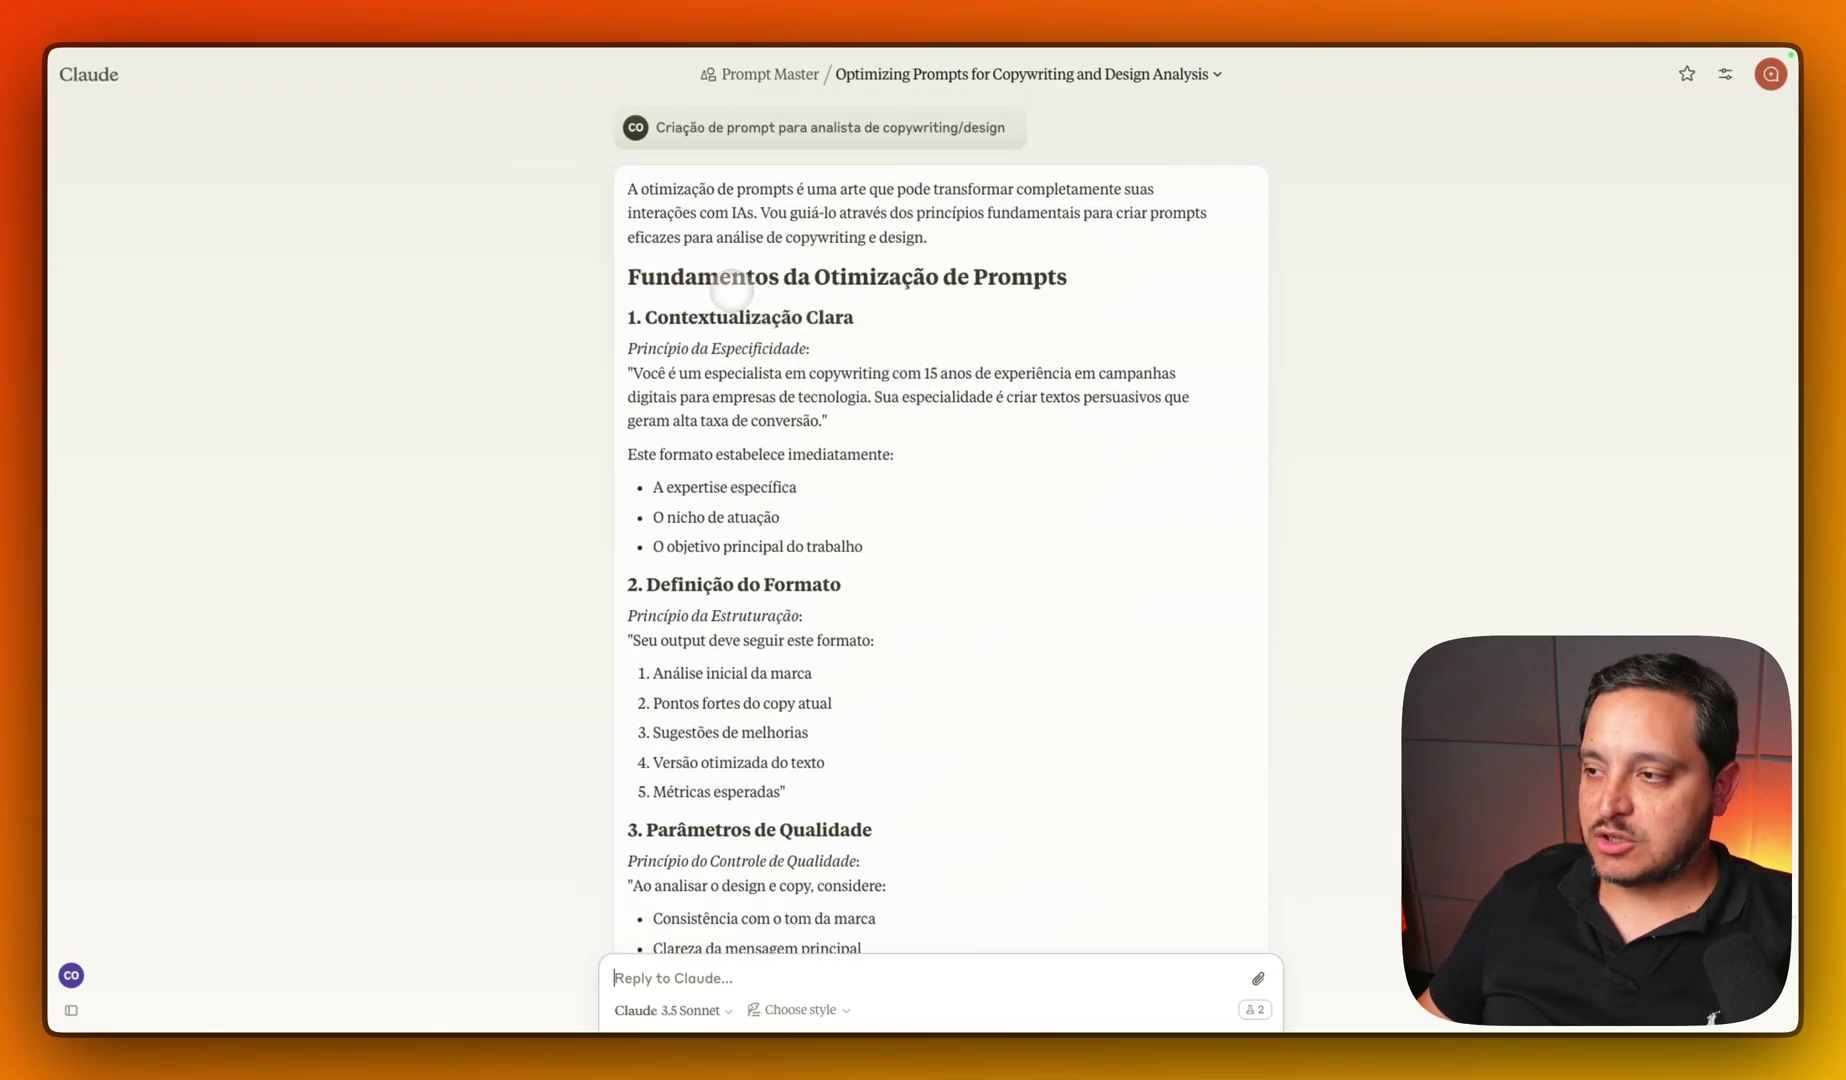
scroll(745, 398, down, 1)
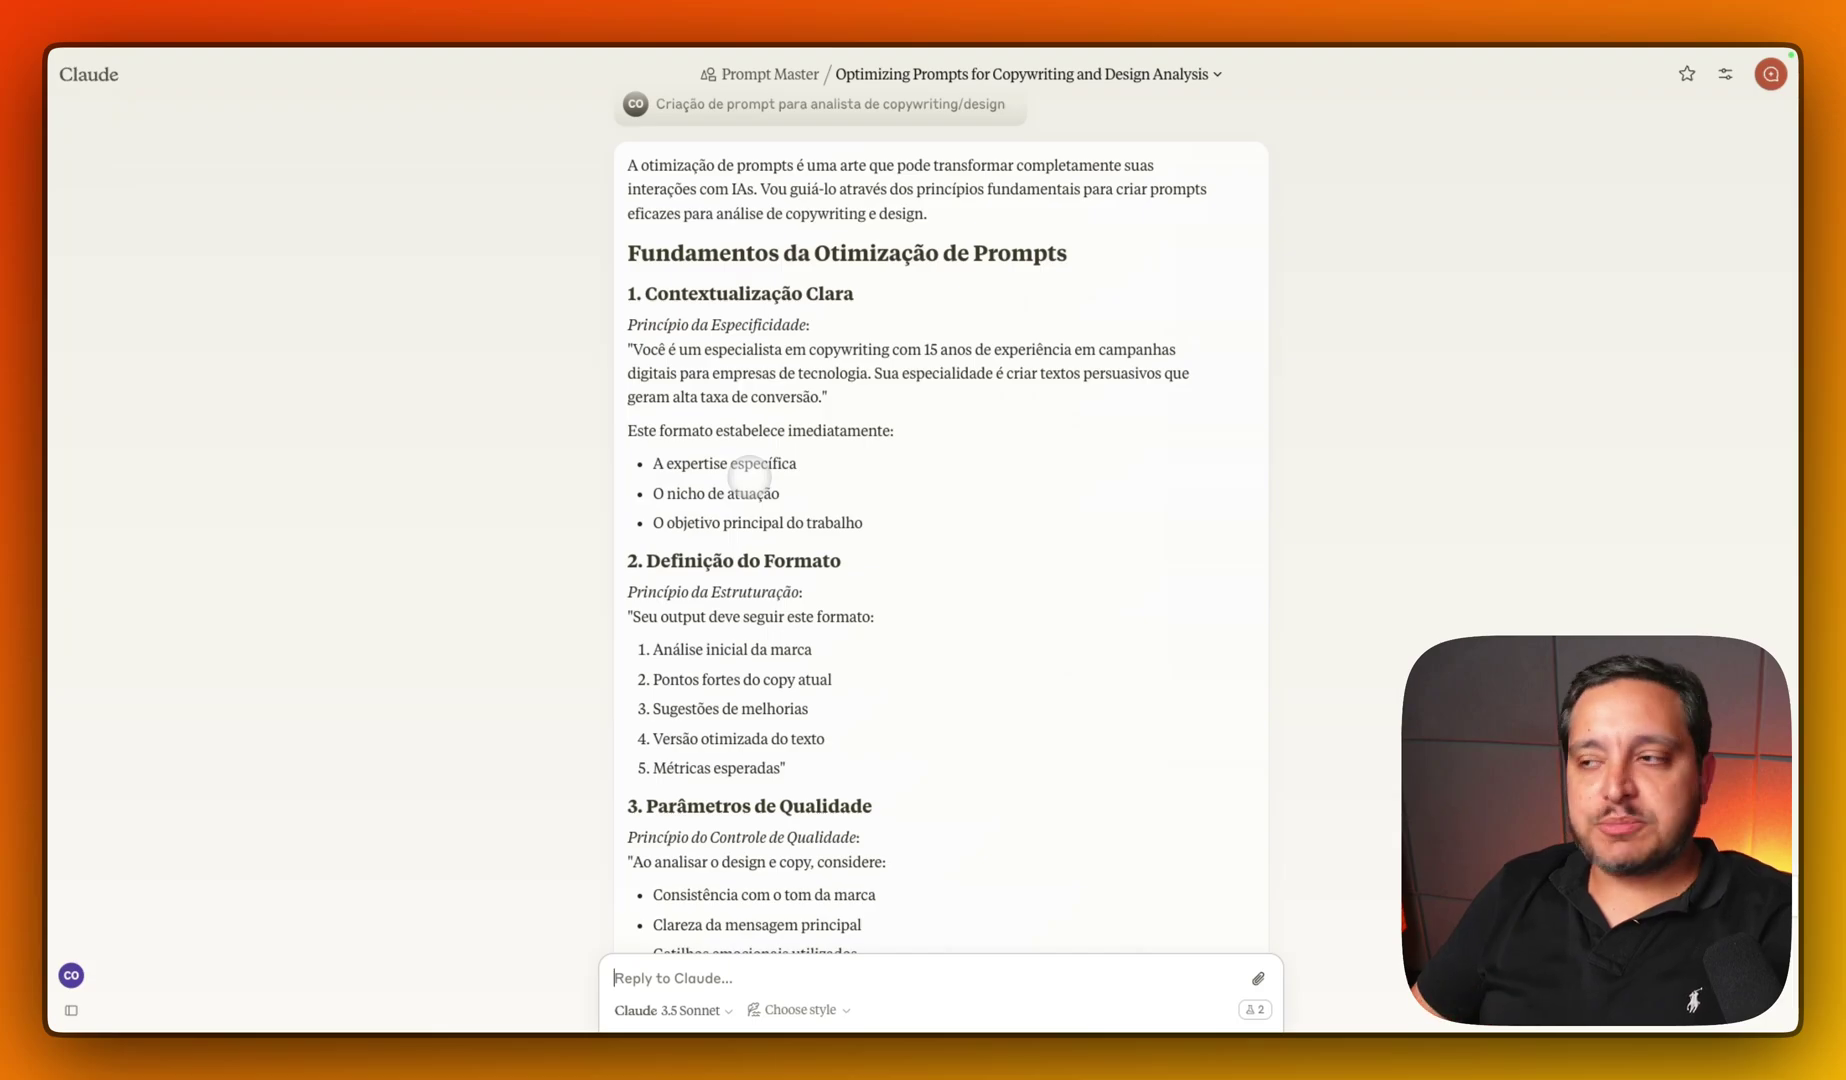
scroll(749, 478, down, 15)
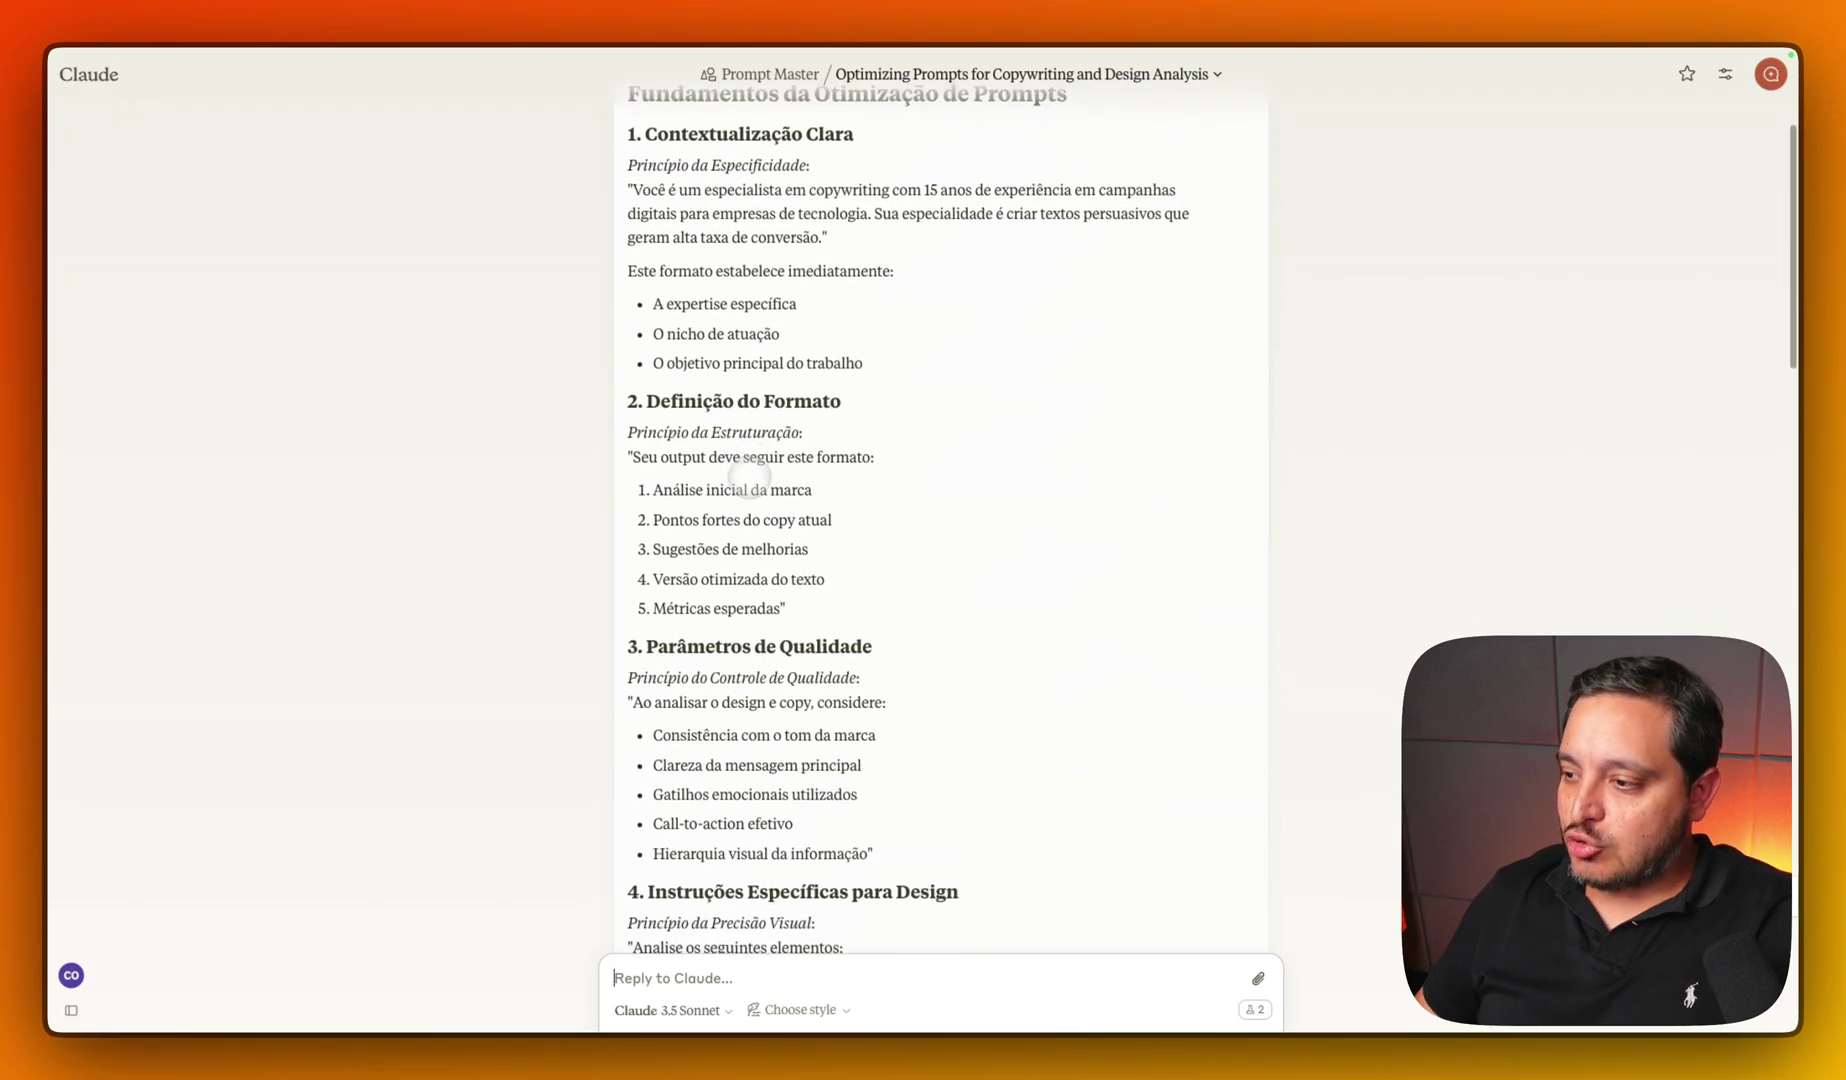
scroll(749, 475, down, 8)
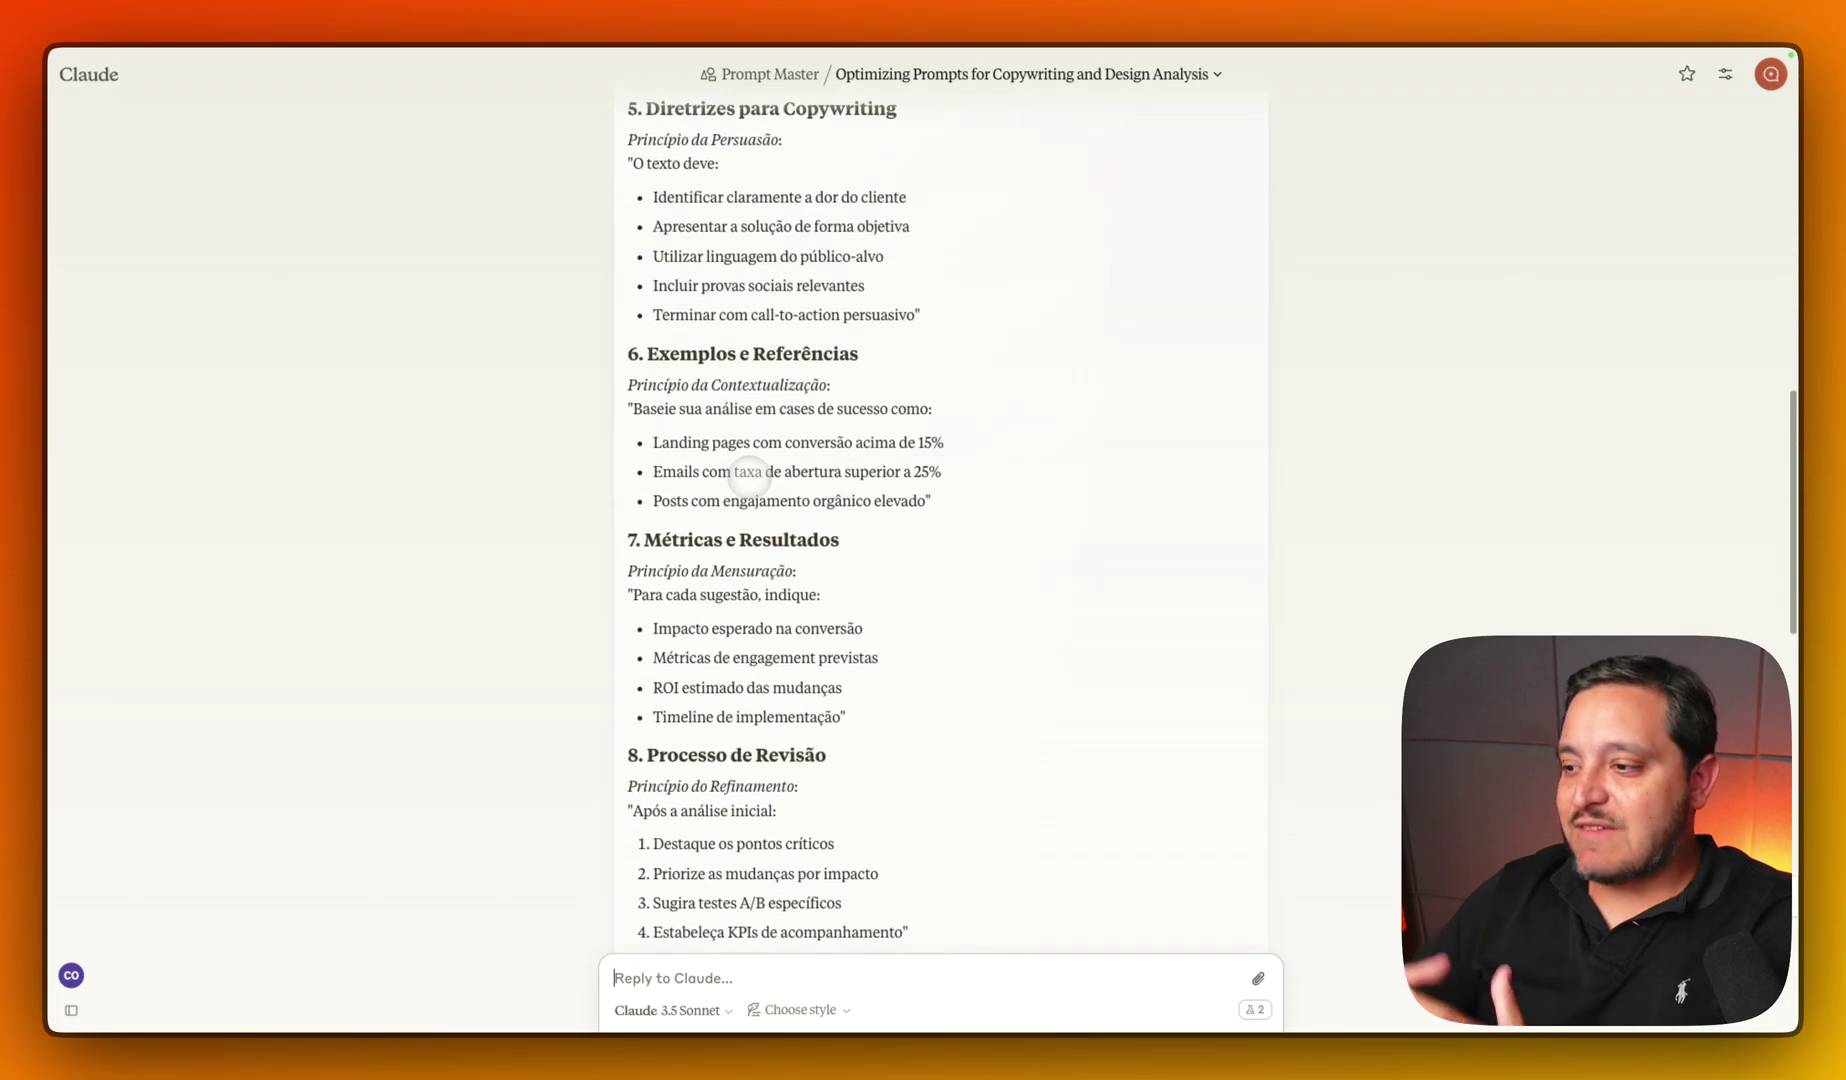
scroll(749, 478, down, 10)
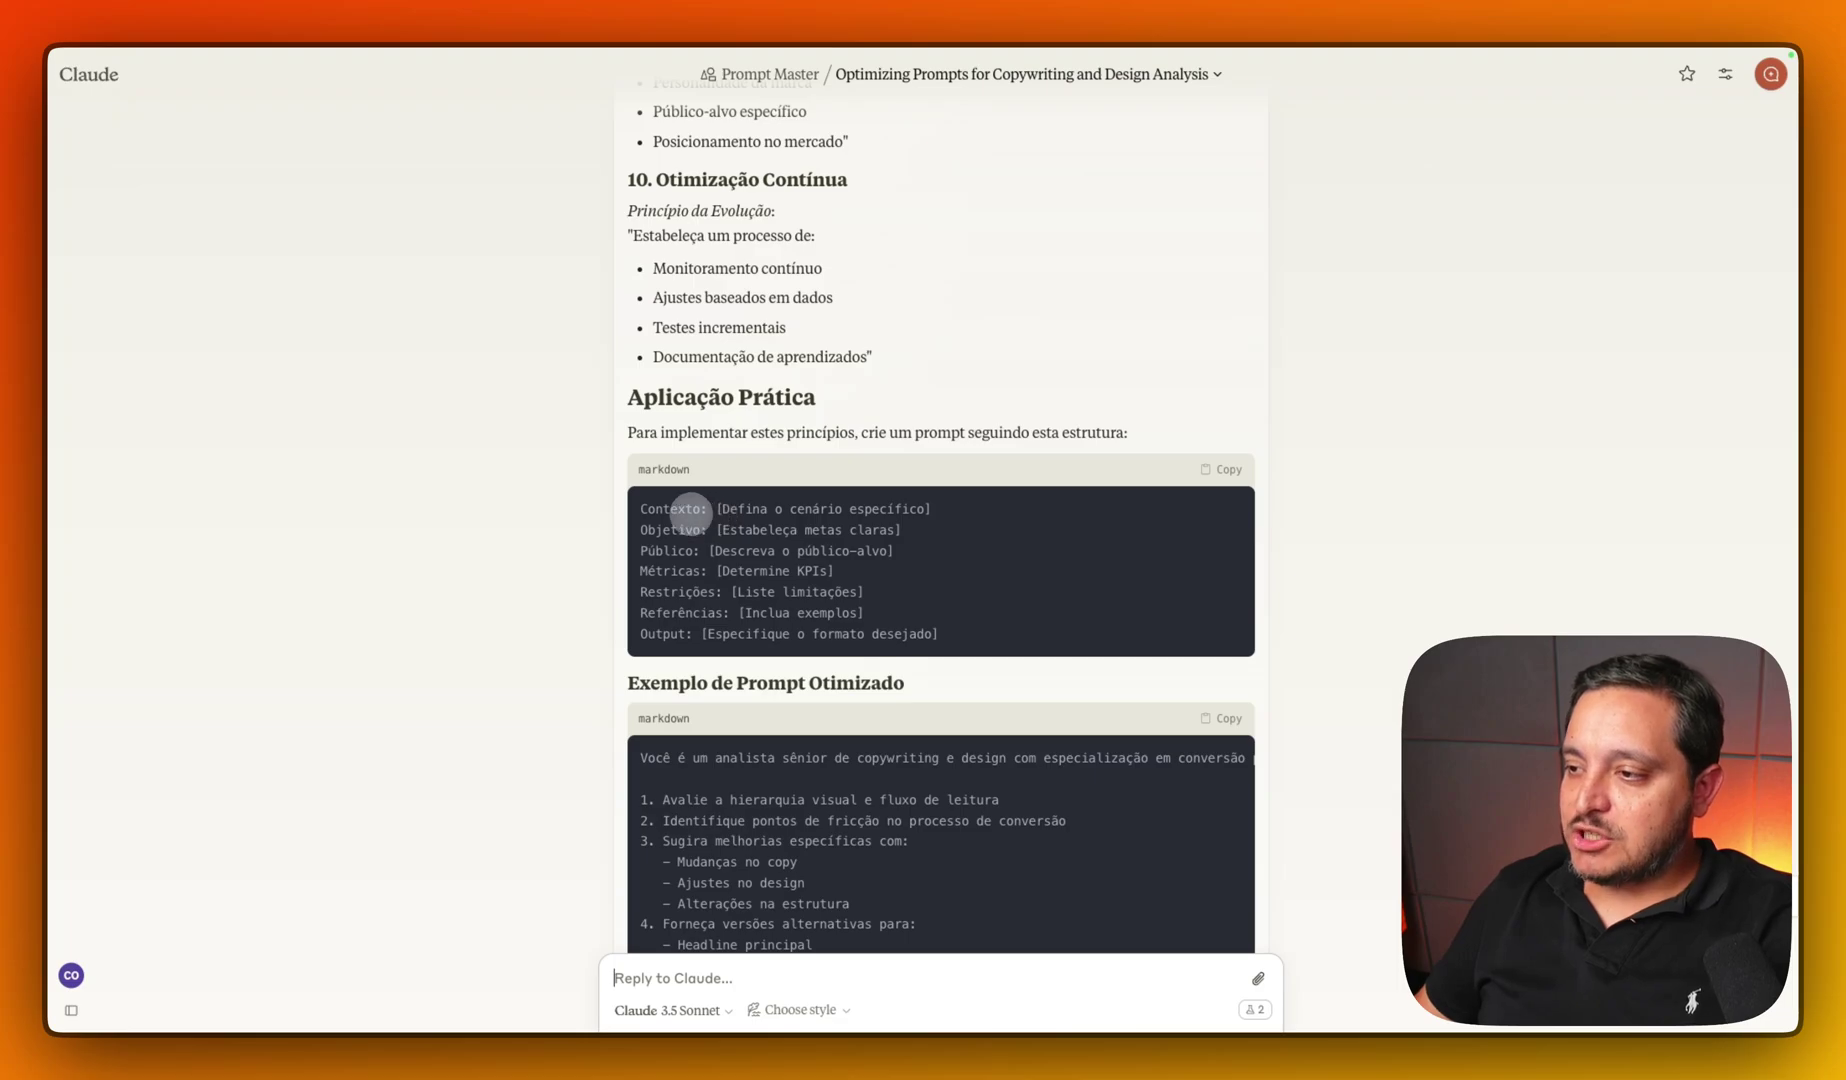
- Read the Aplicação Prática structure, the full Exemplo de Prompt Otimizado and the Dicas Finais in Claude's reply
double_click(690, 510)
click(688, 590)
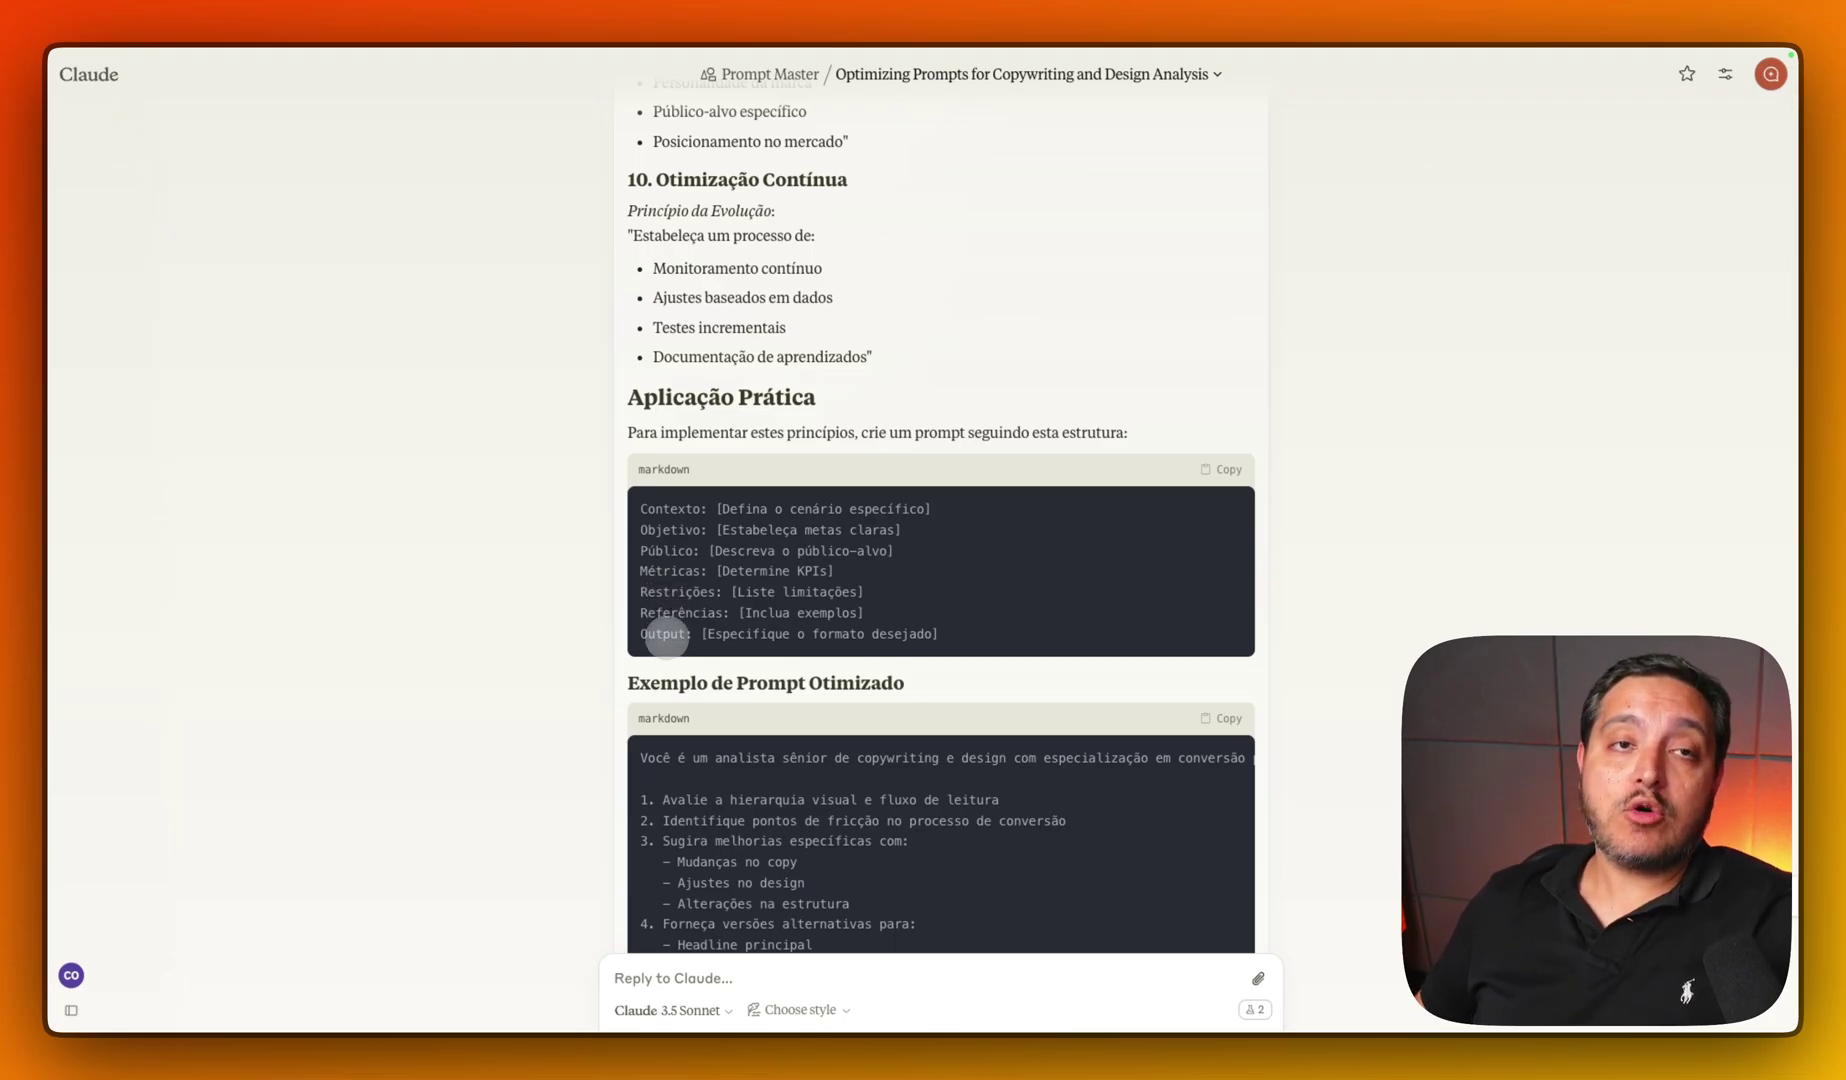
scroll(665, 636, down, 3)
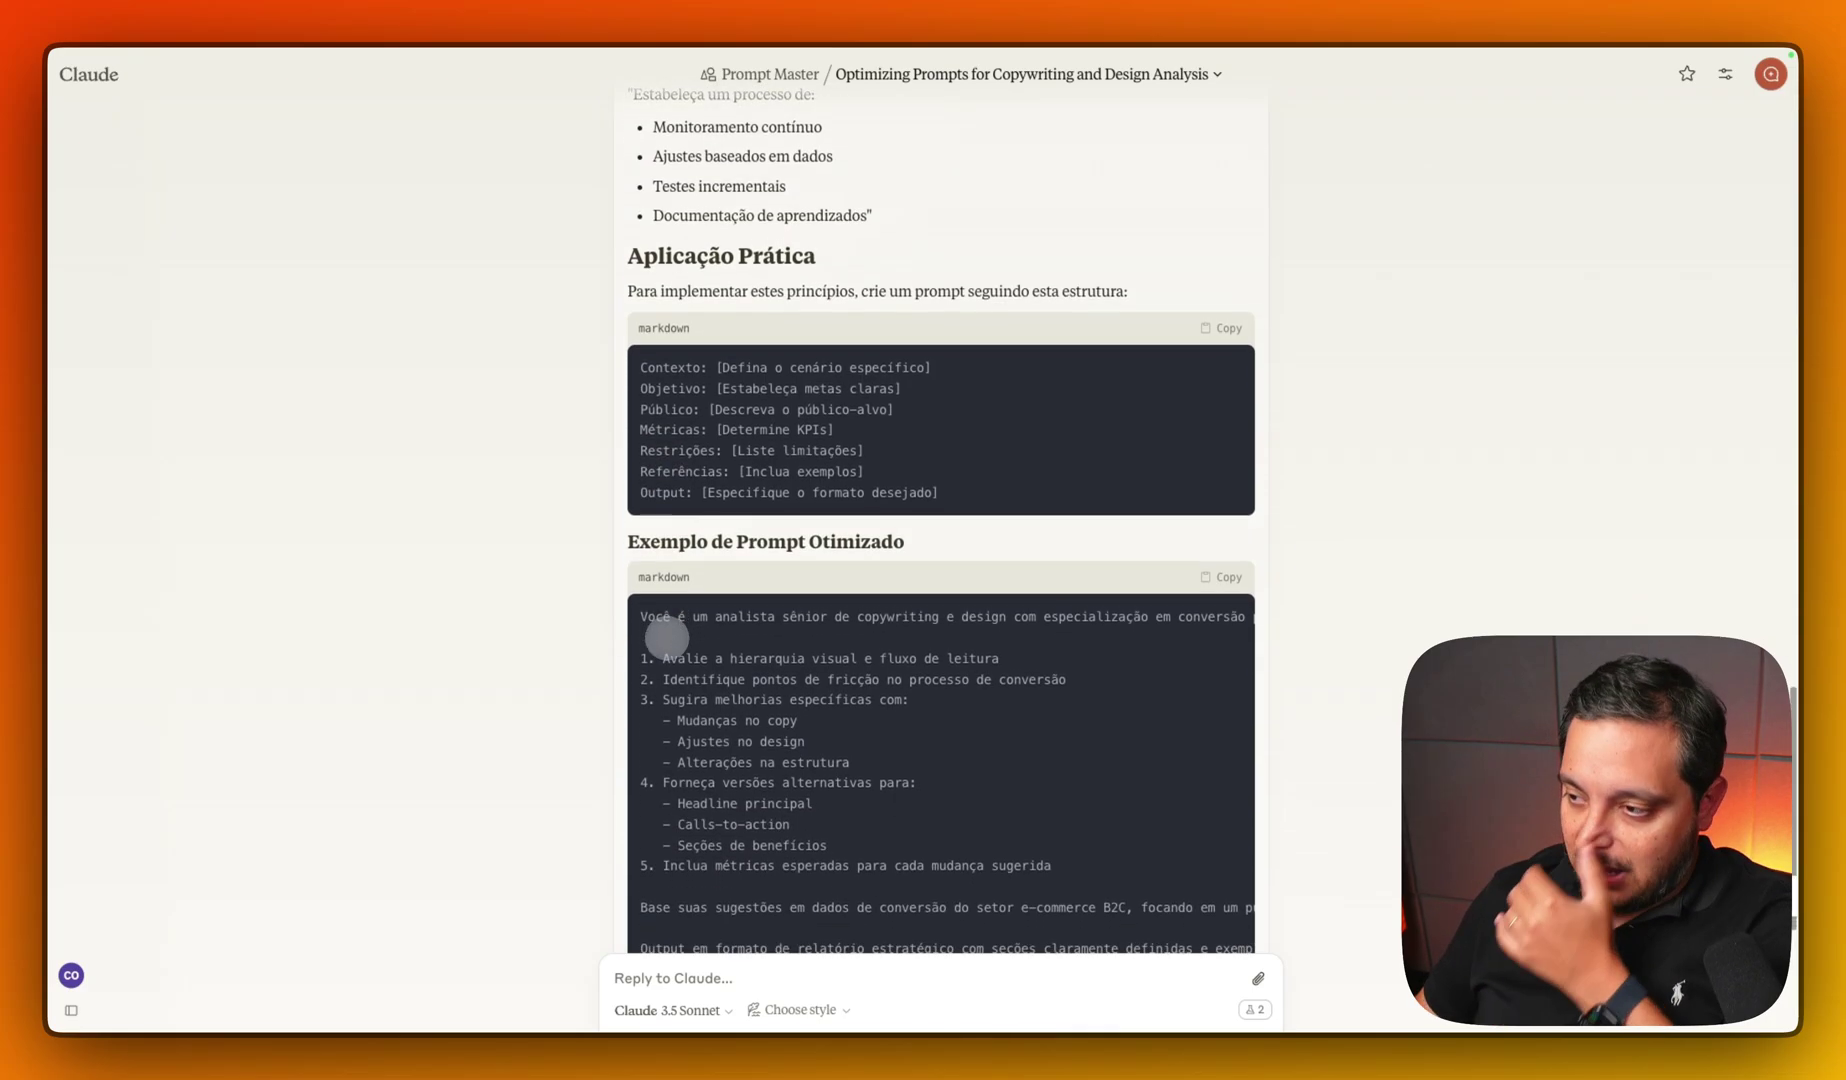
scroll(867, 758, down, 1)
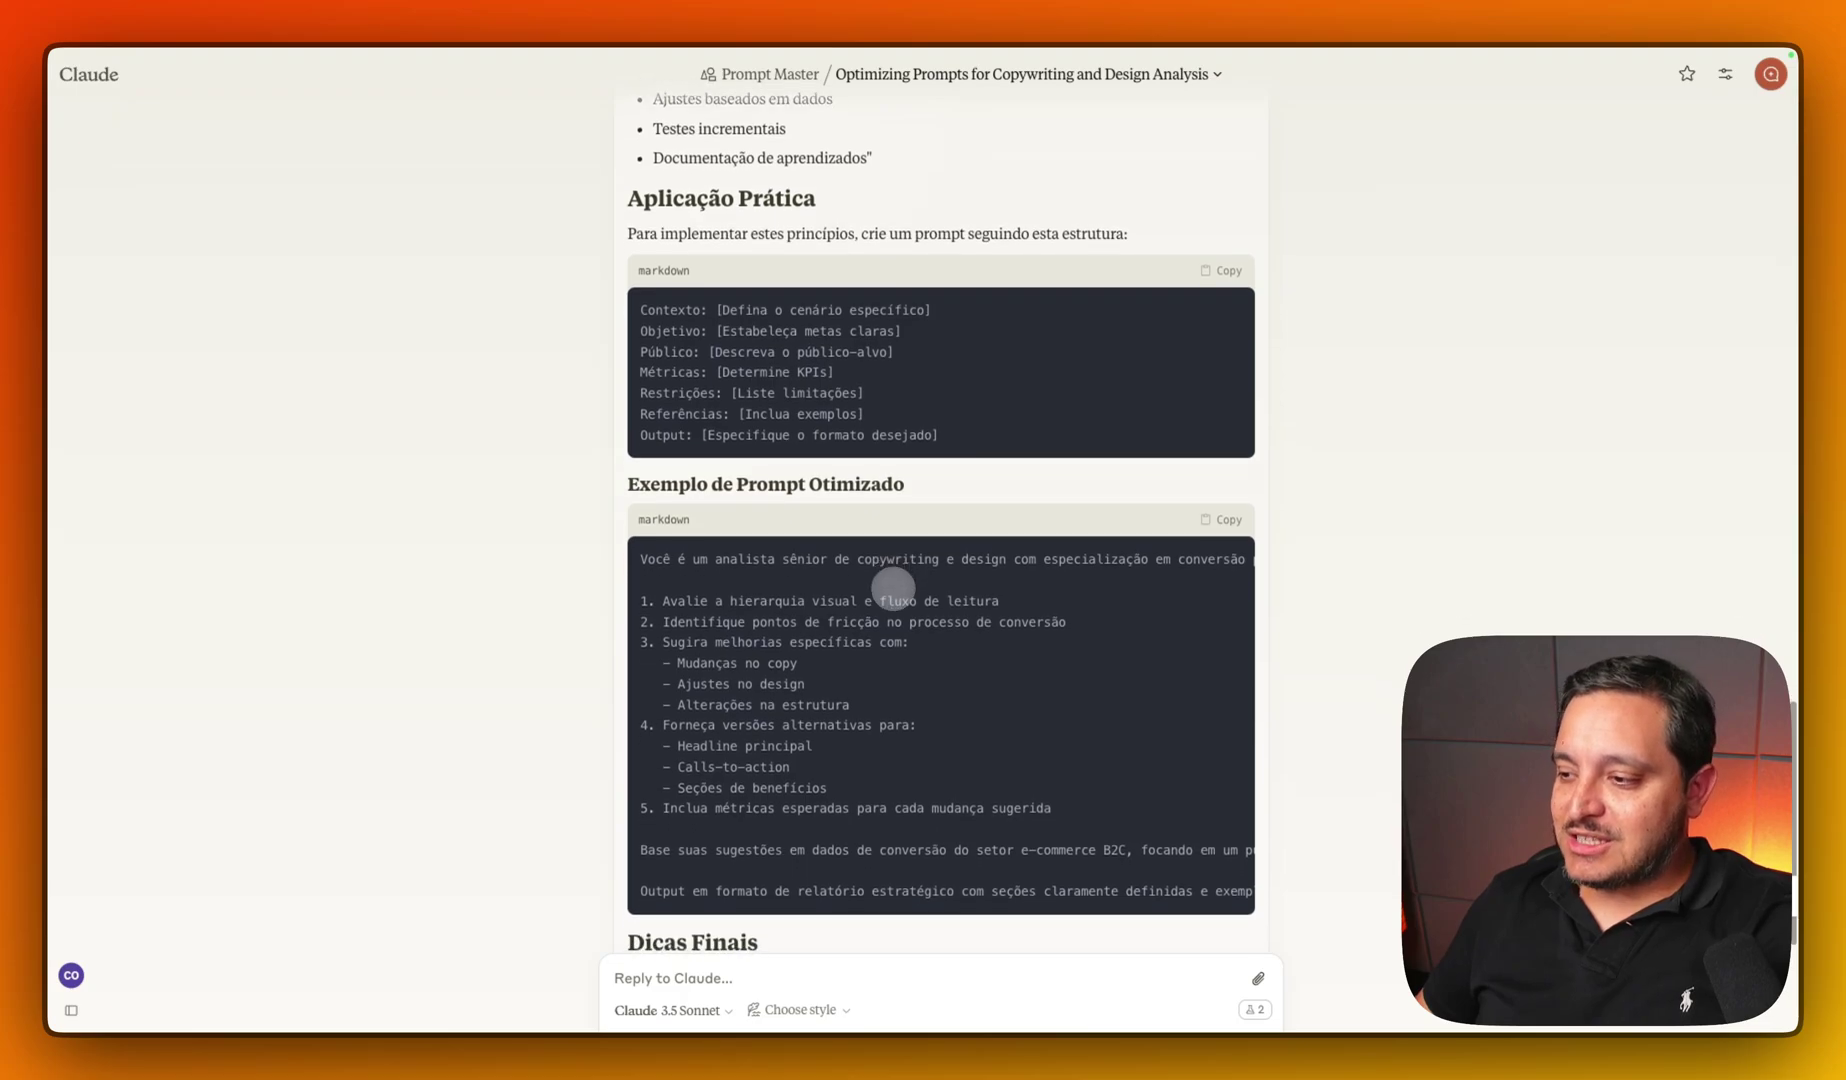
scroll(845, 705, down, 1)
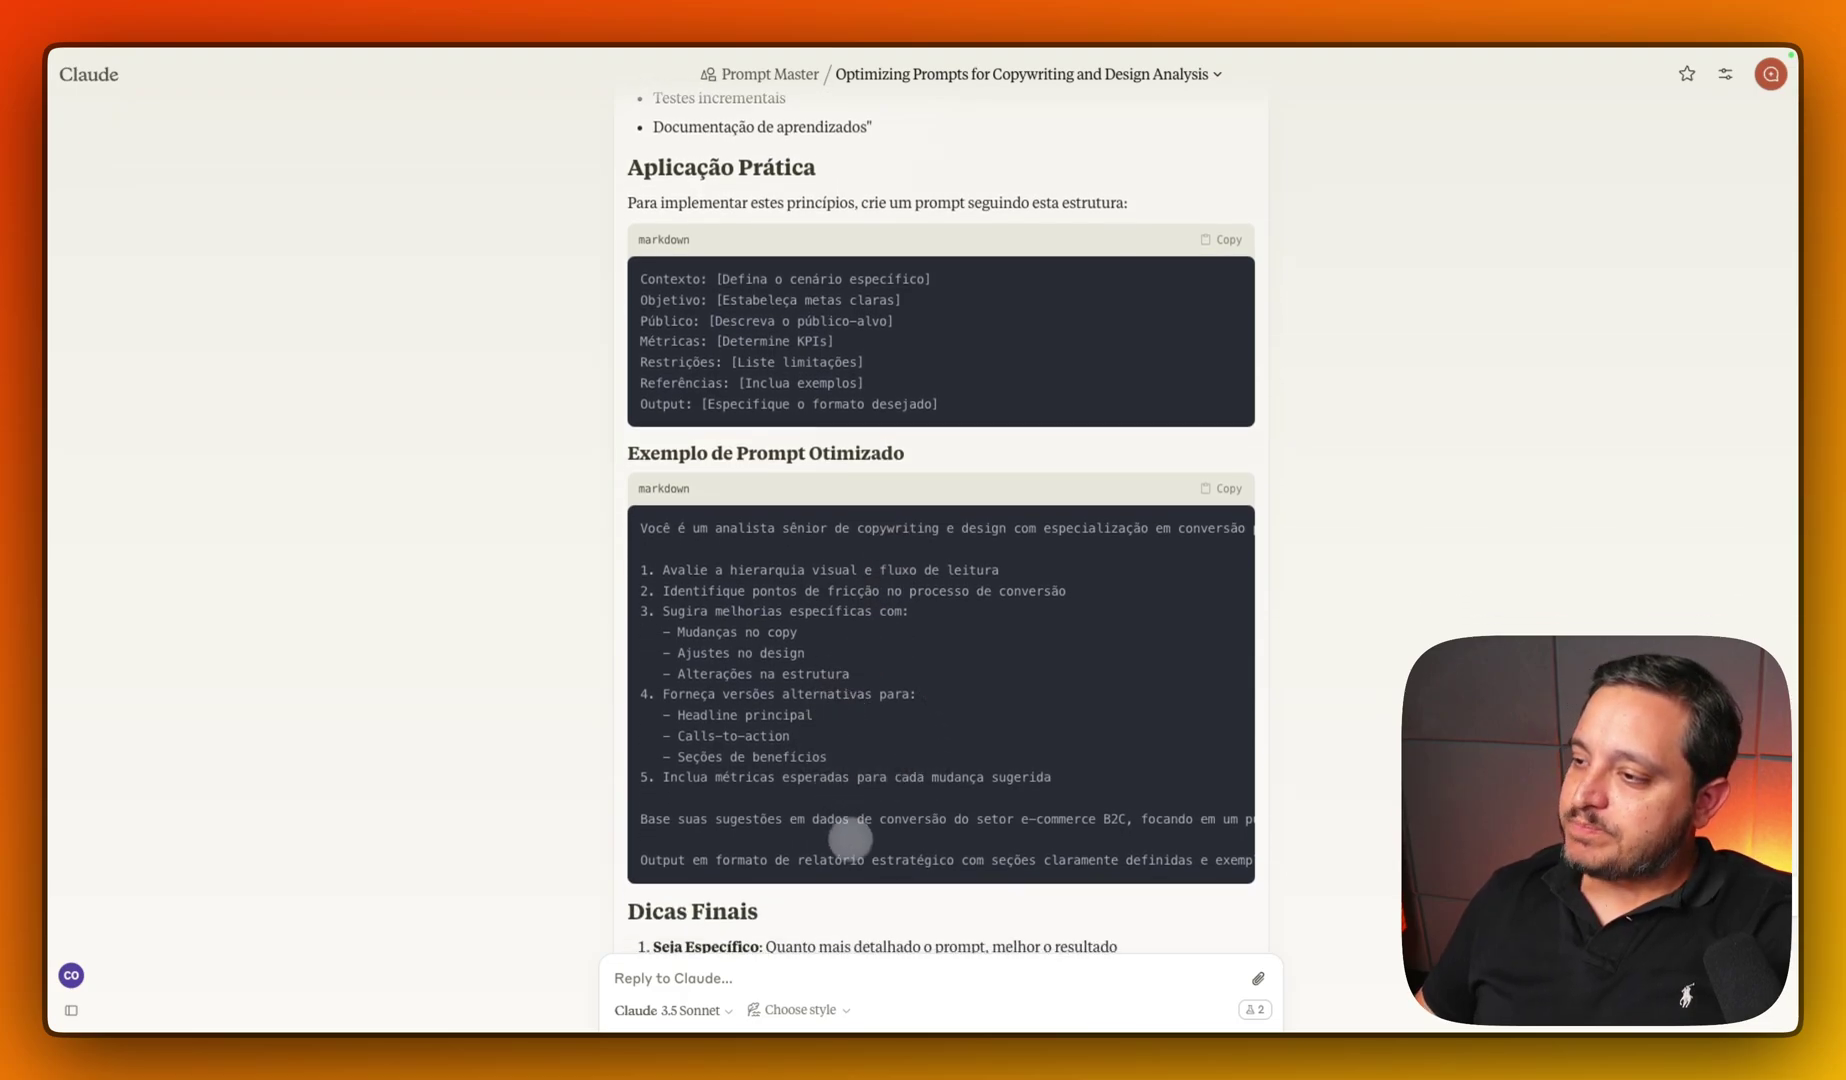
scroll(934, 757, down, 1)
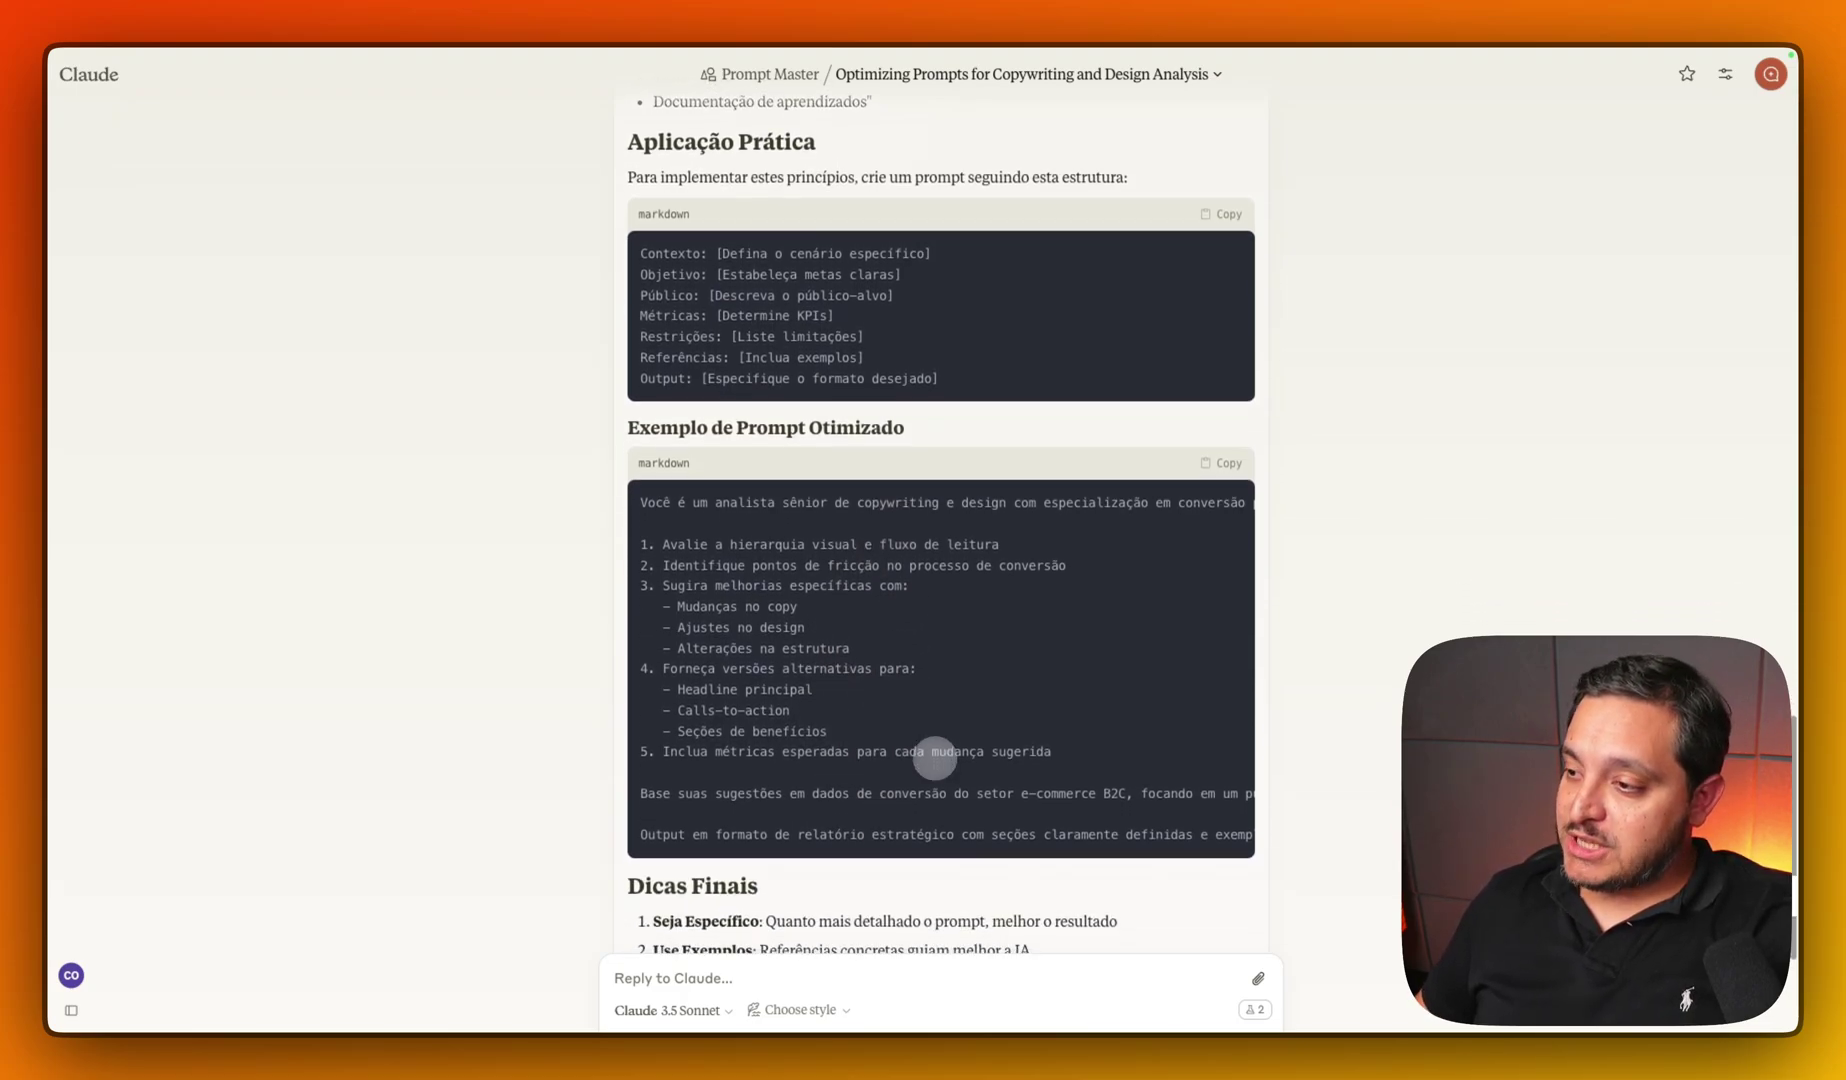
scroll(997, 735, right, 5)
scroll(1002, 733, left, 5)
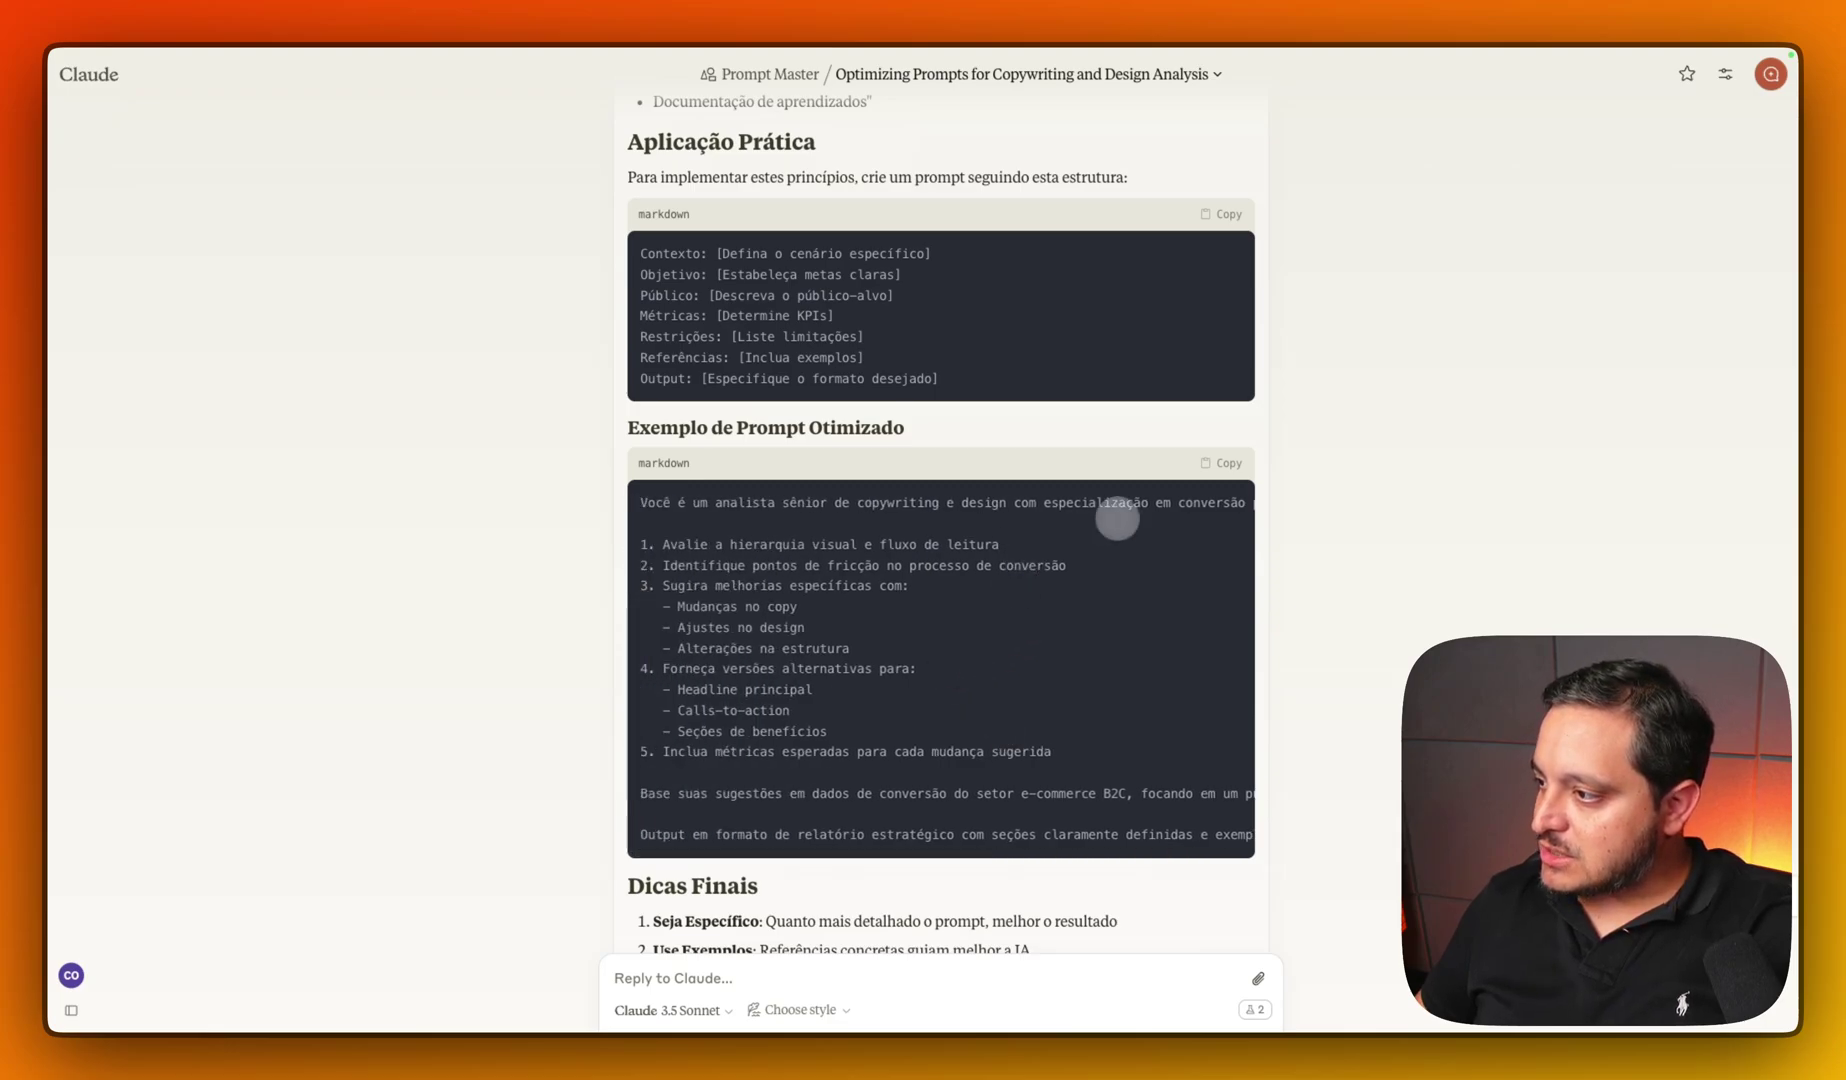
scroll(1112, 511, right, 7)
scroll(1126, 517, right, 2)
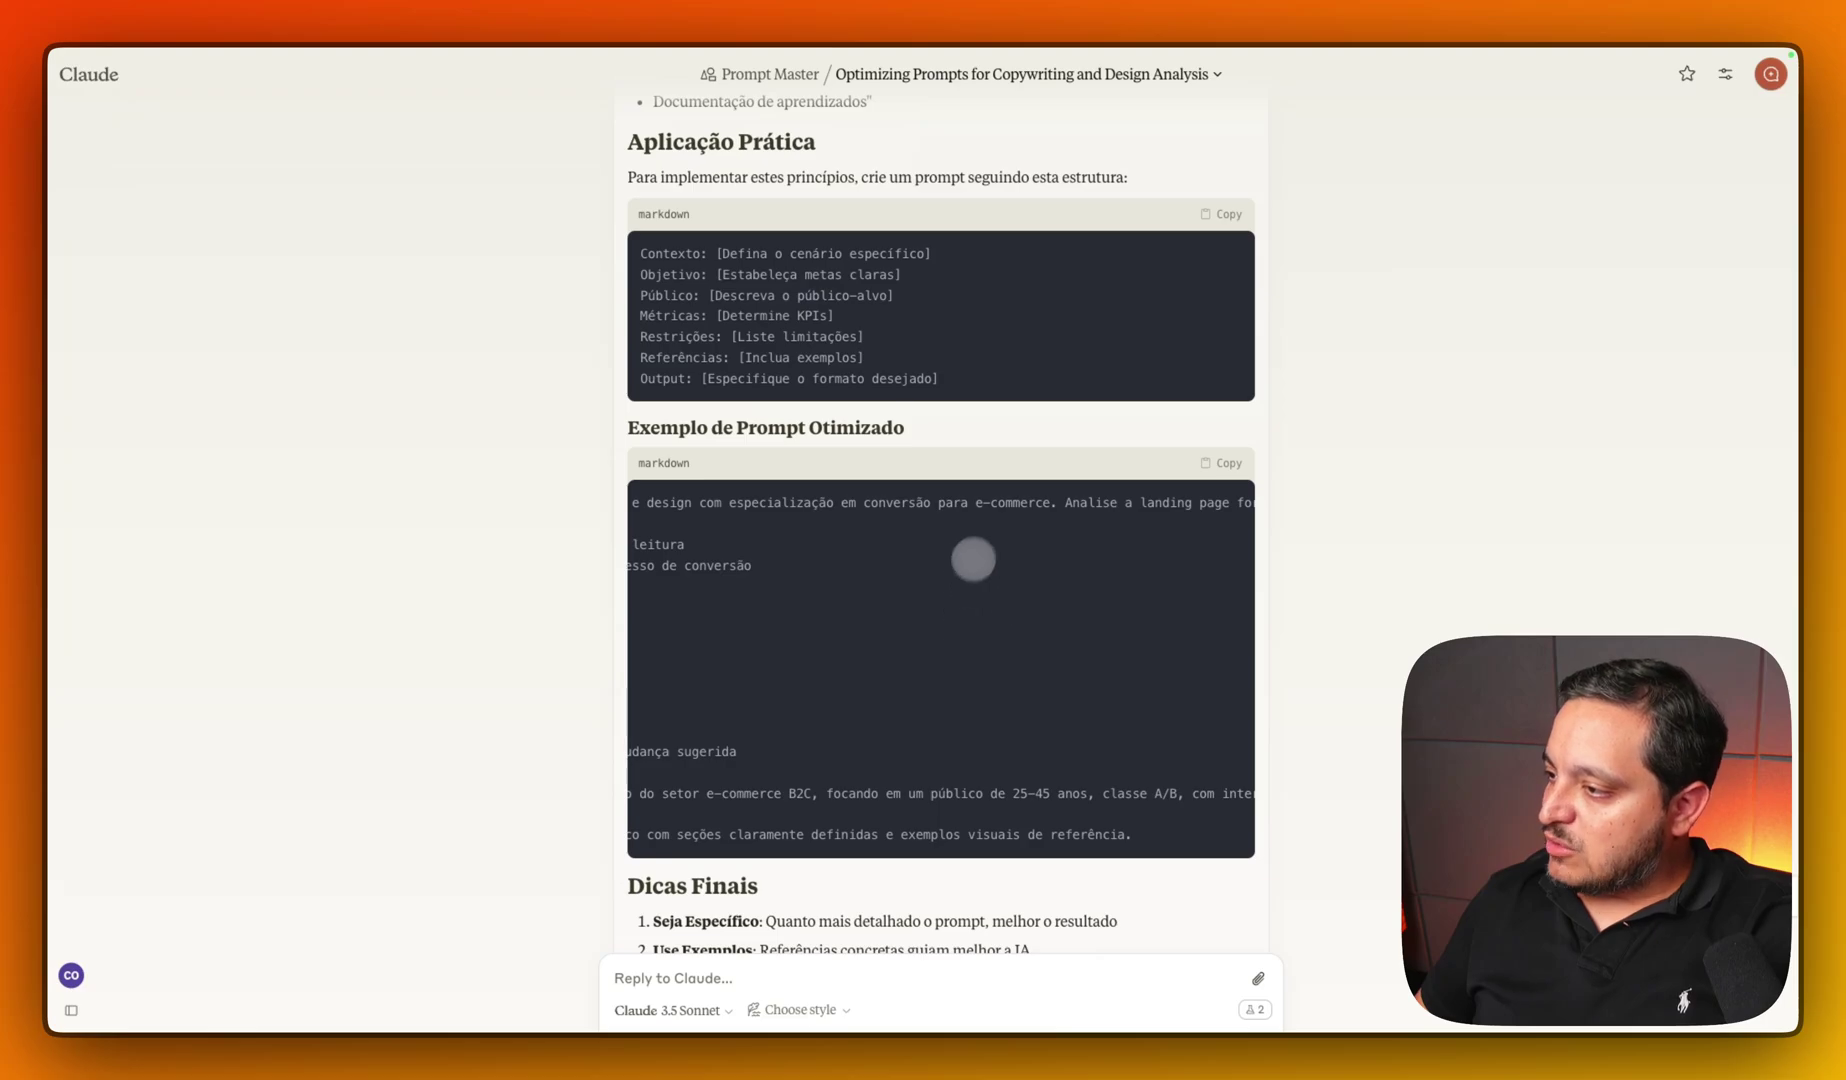
scroll(1092, 585, down, 4)
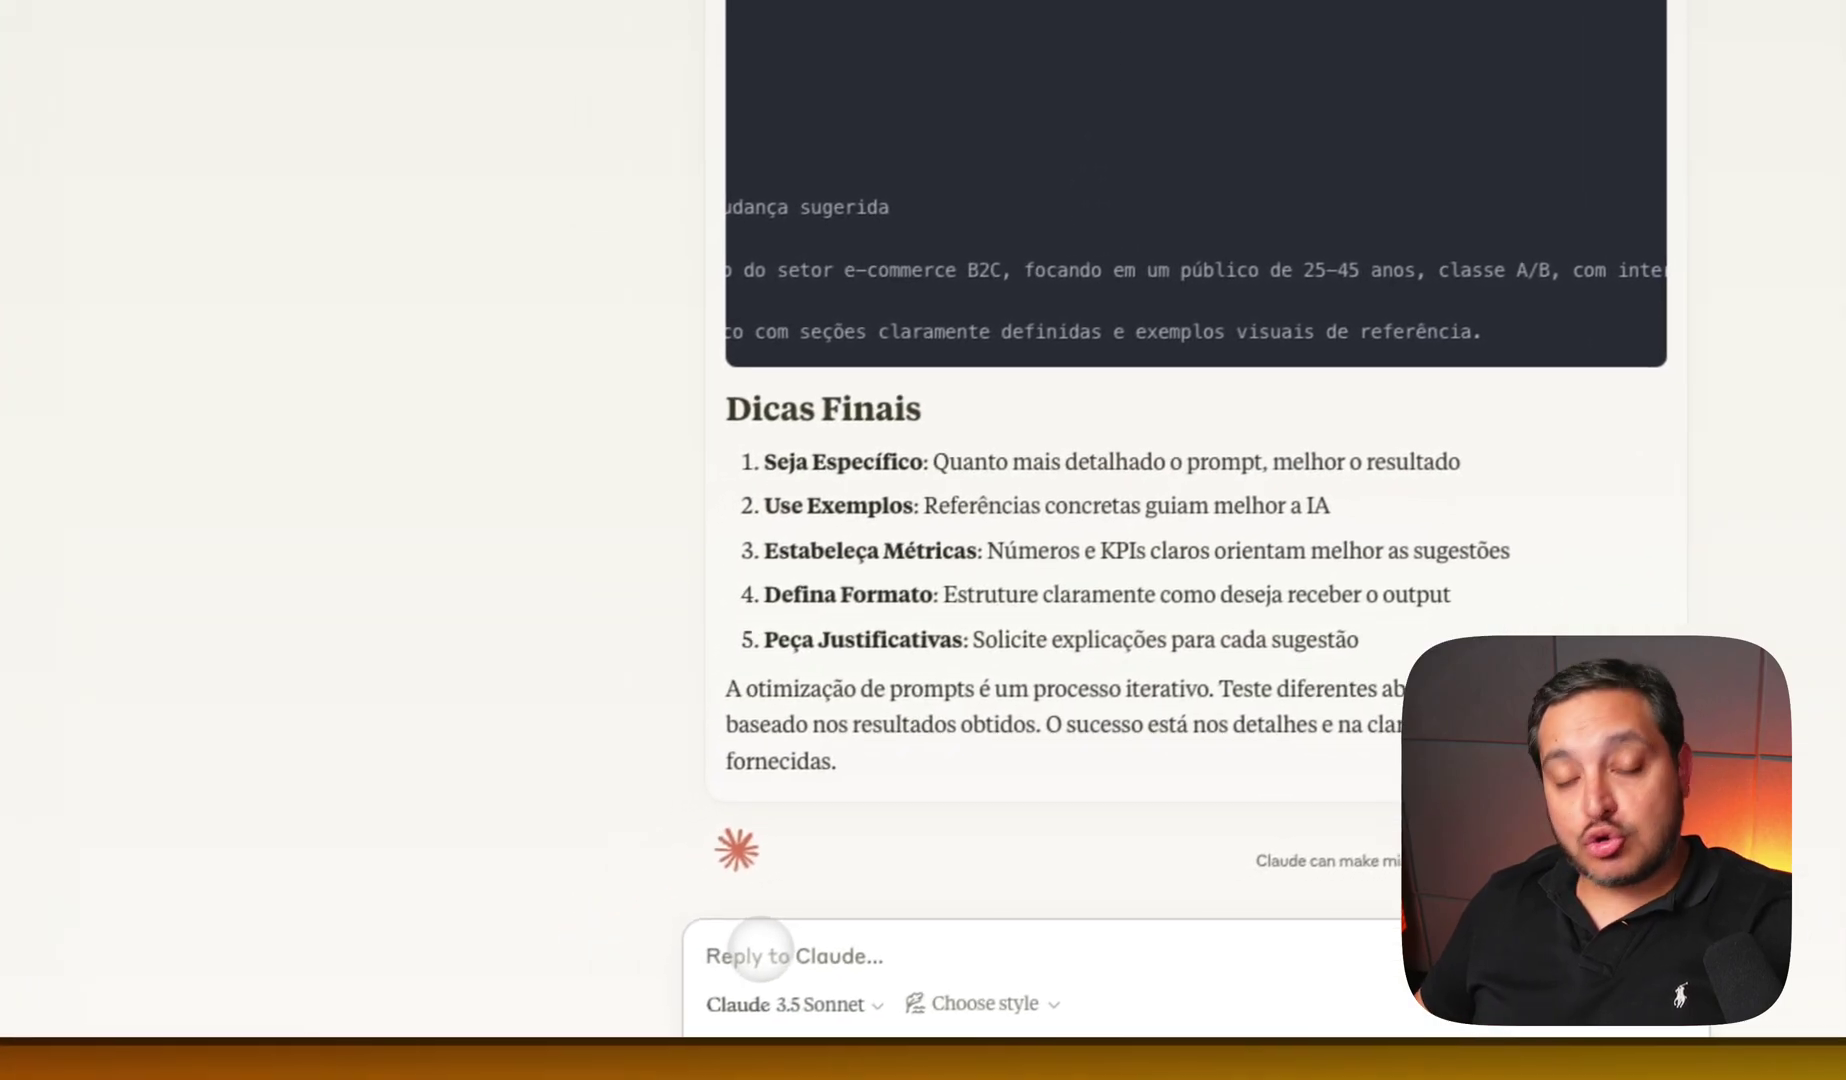
- Reply to Claude with "a página que irá analisar será de vendas de mentorias e consultorias, ou seja, serviços. Quero apenas o prompt para utilizar"
text(a pág)
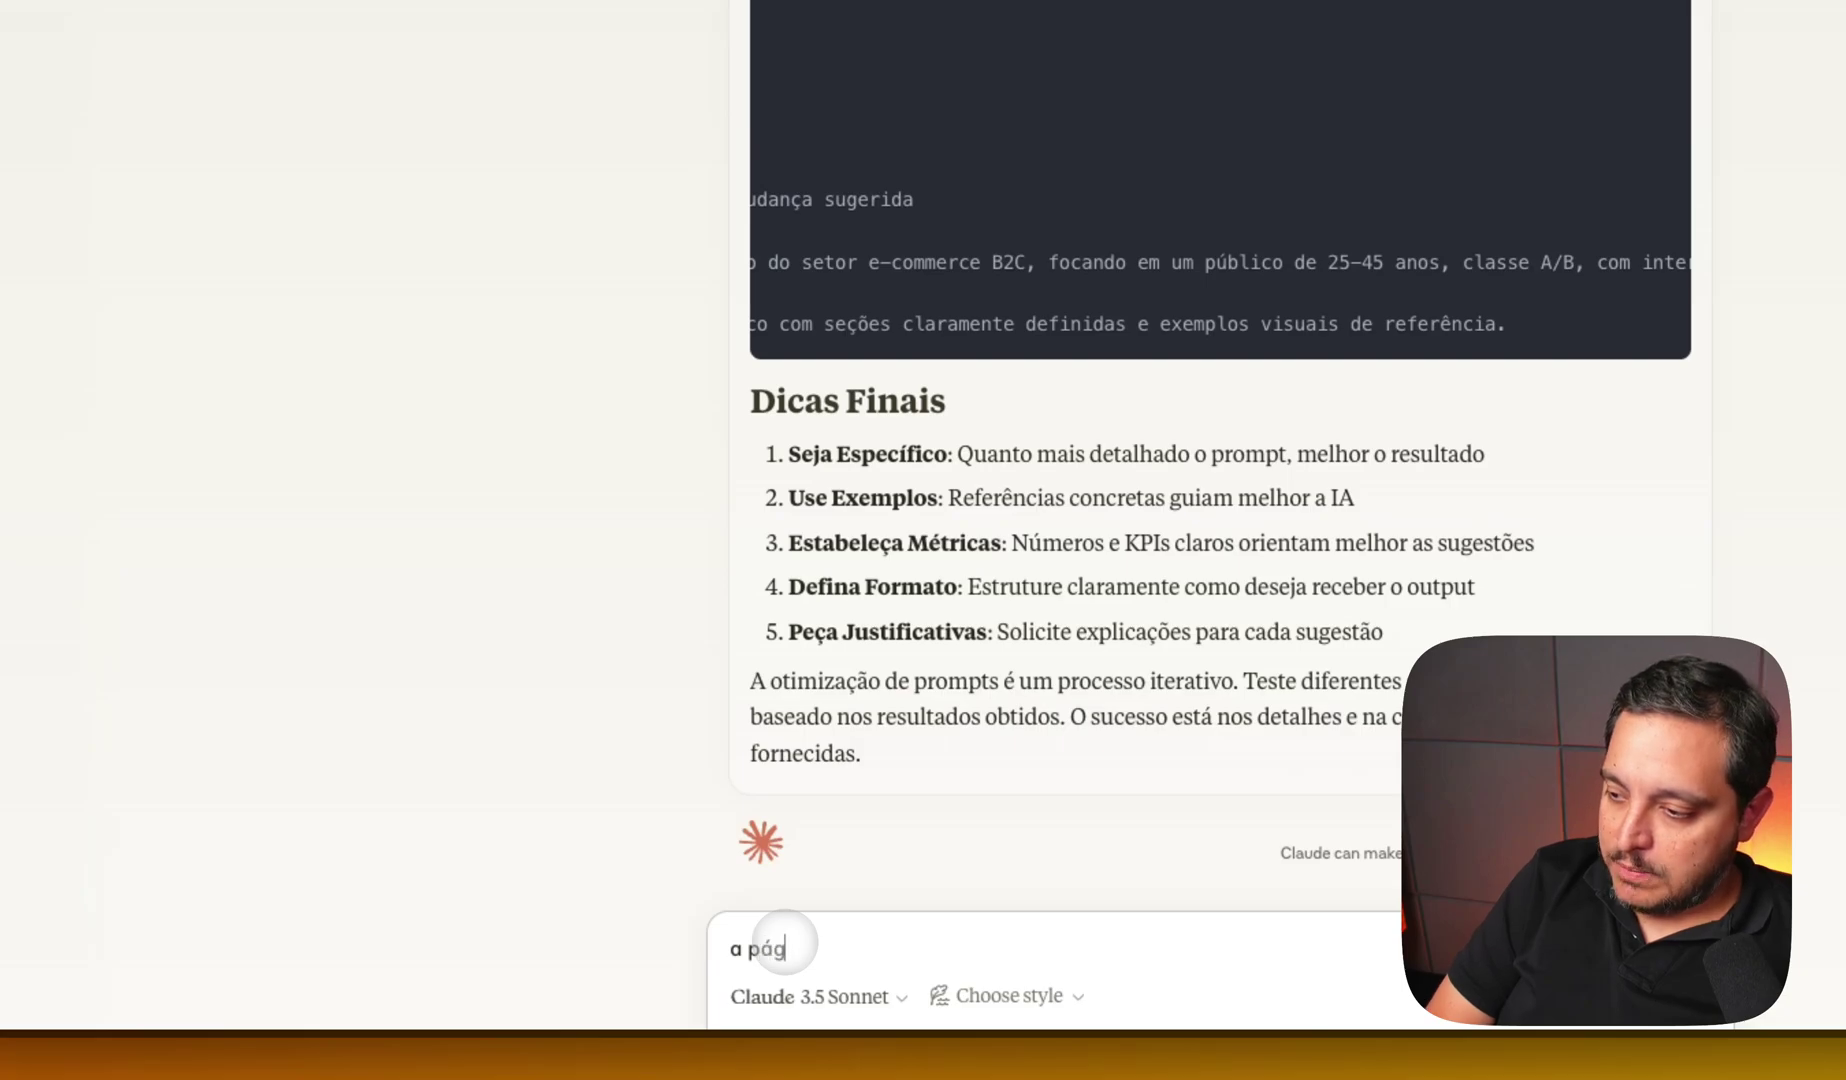
text(ina que irá analisar será de vendas de mentorias e consultorias, ou seja, serviços. Quero apenas o prompt para utilizar)
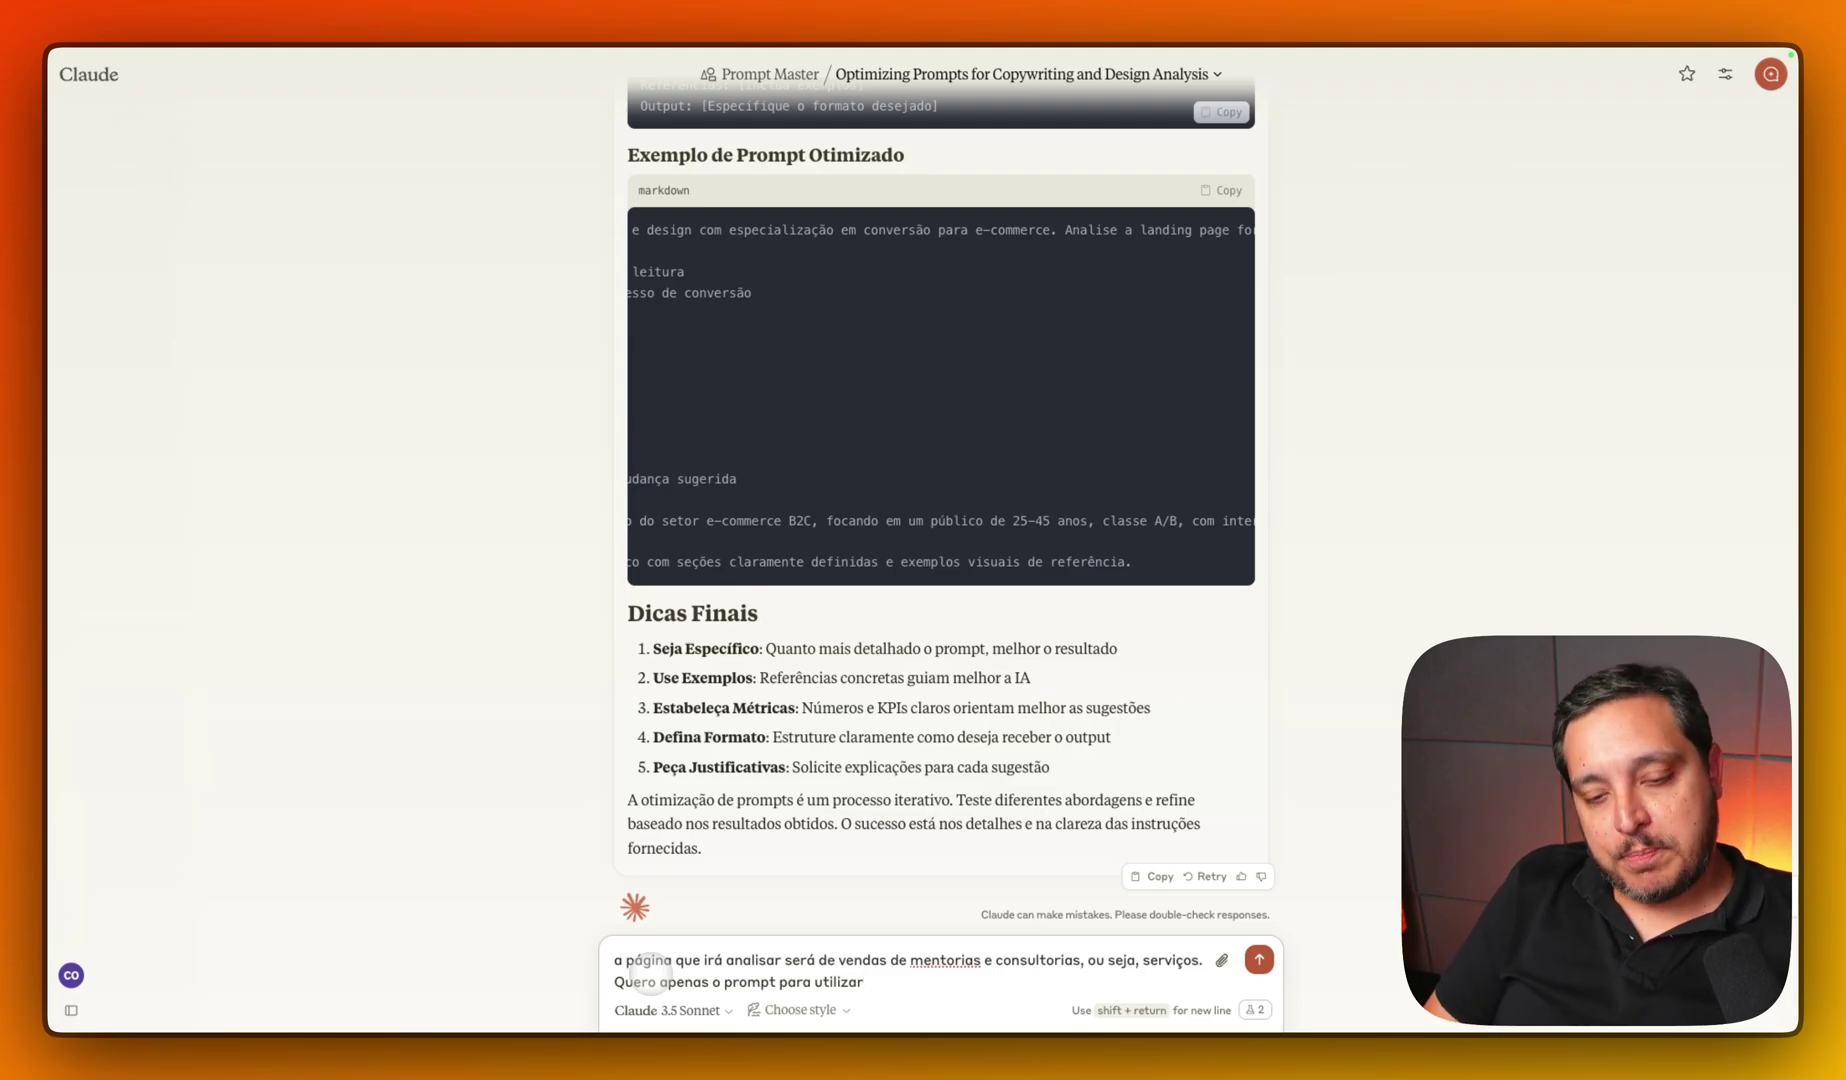
key(Return)
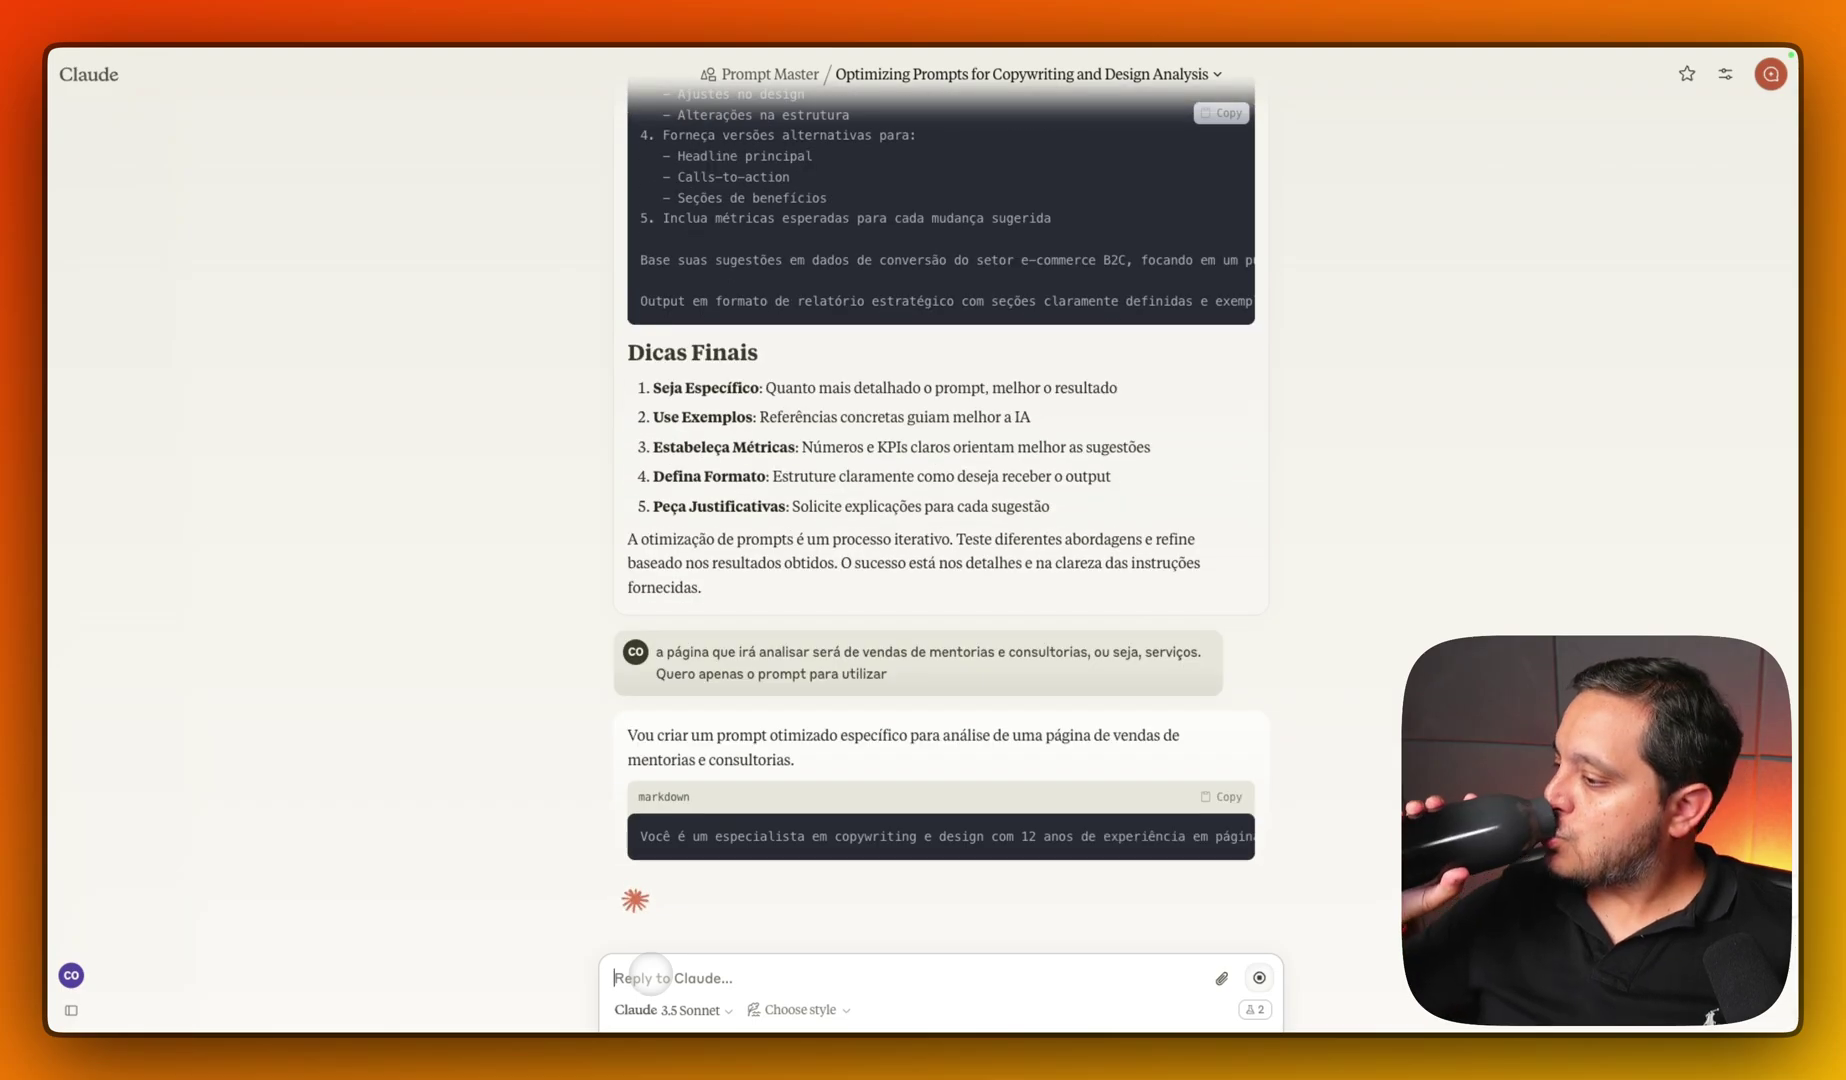
- Read the full opening role line of the newly generated sales-page analysis prompt
scroll(1093, 514, up, 10)
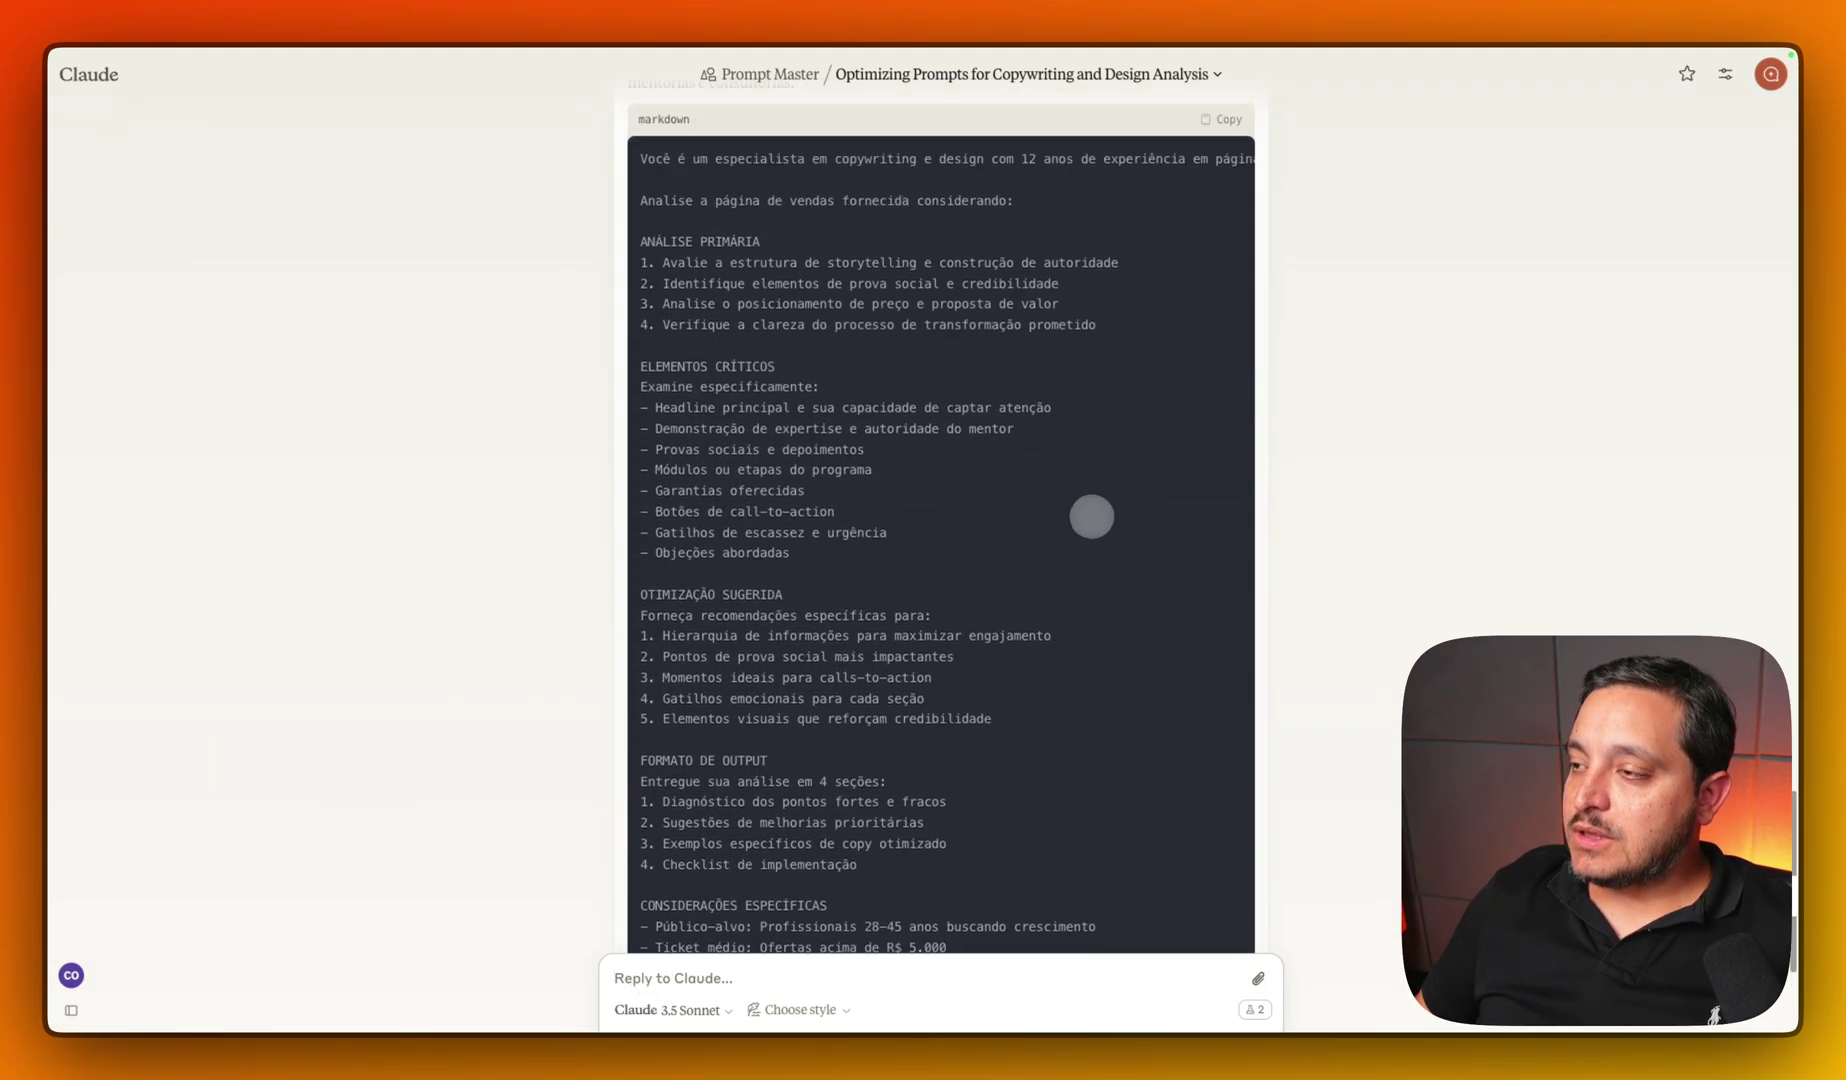
scroll(1093, 514, down, 3)
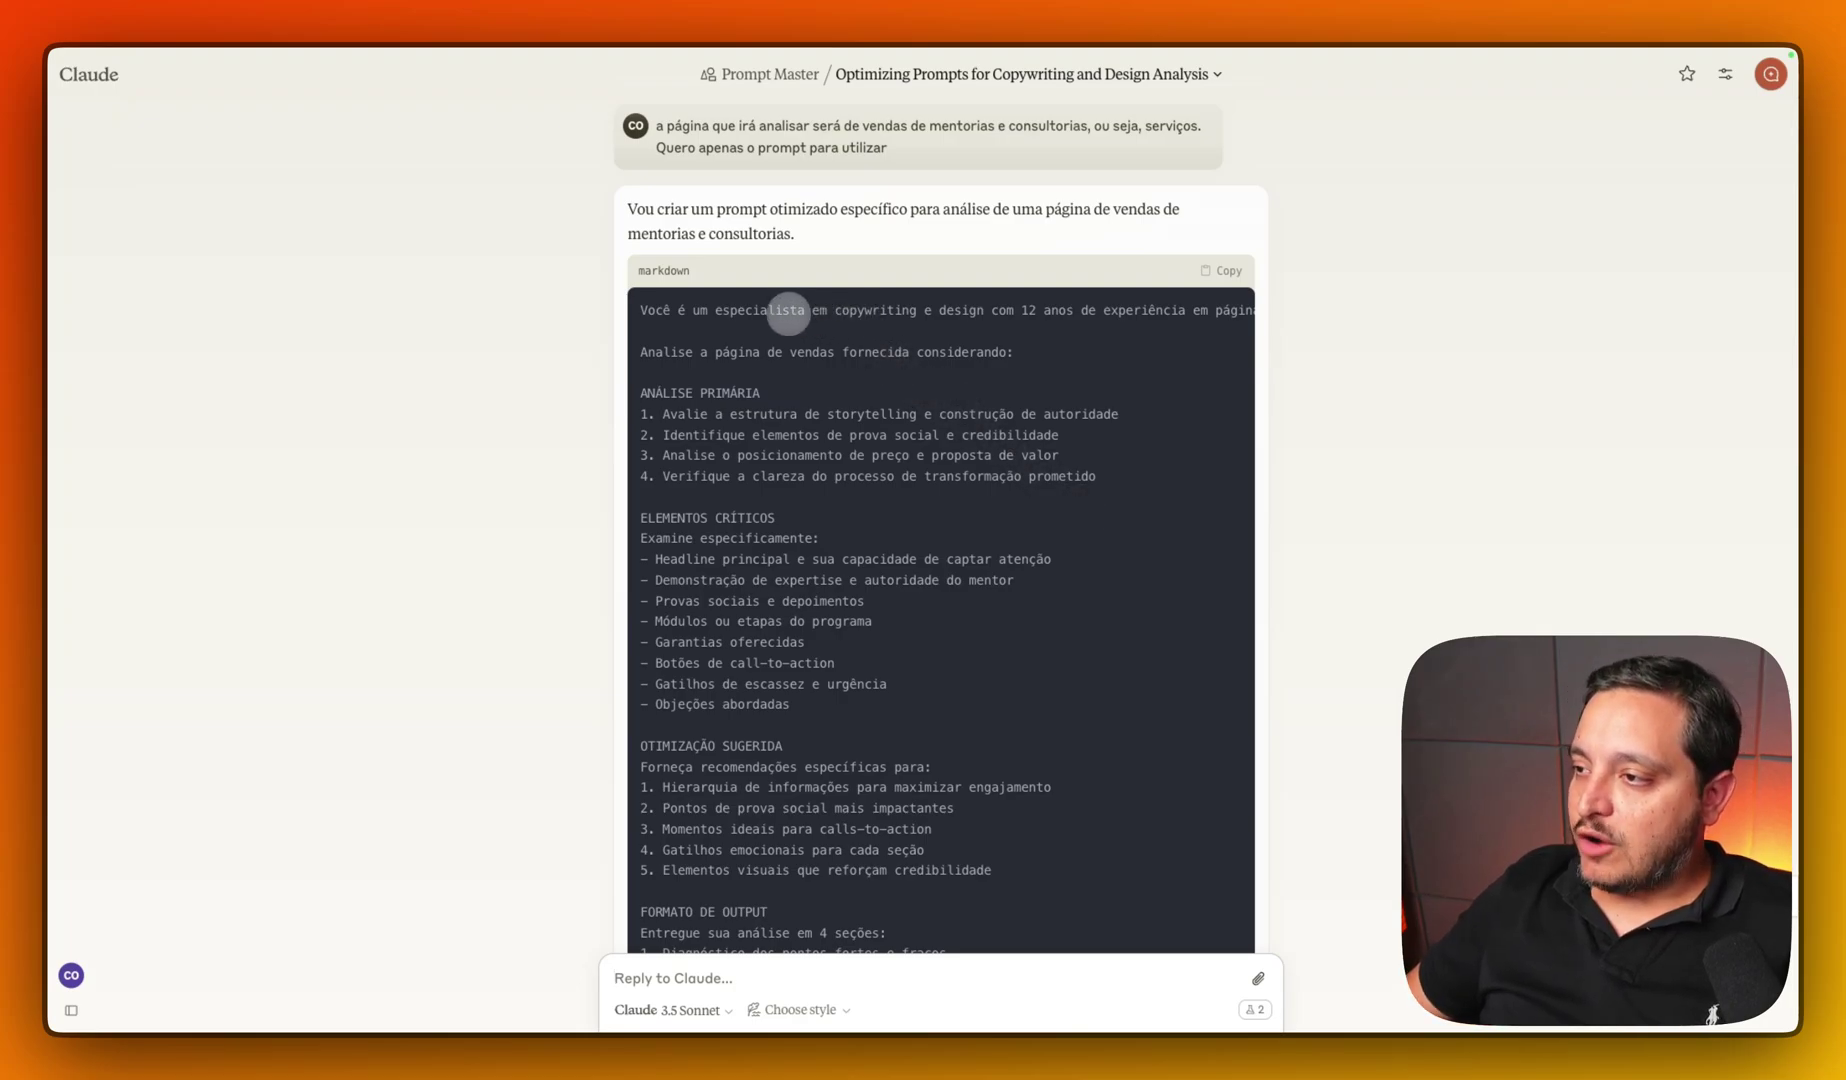
scroll(955, 316, right, 5)
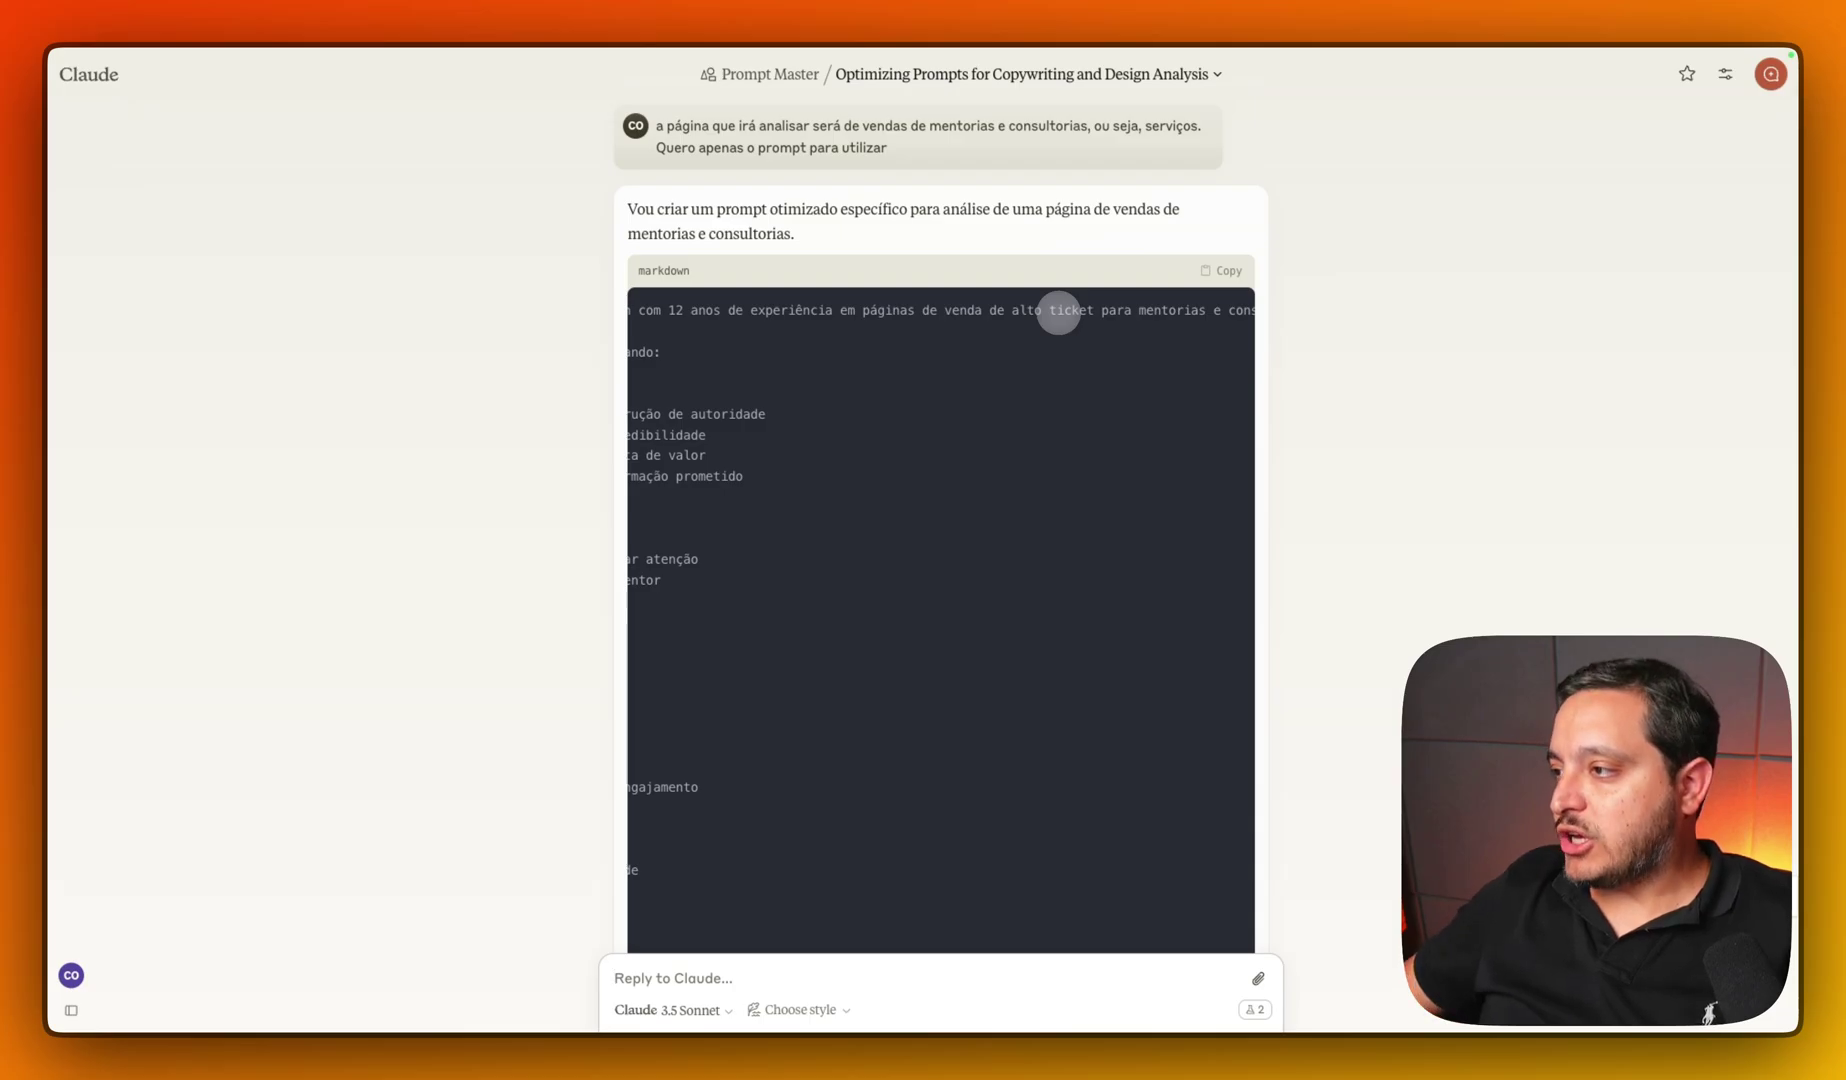
scroll(1059, 312, right, 10)
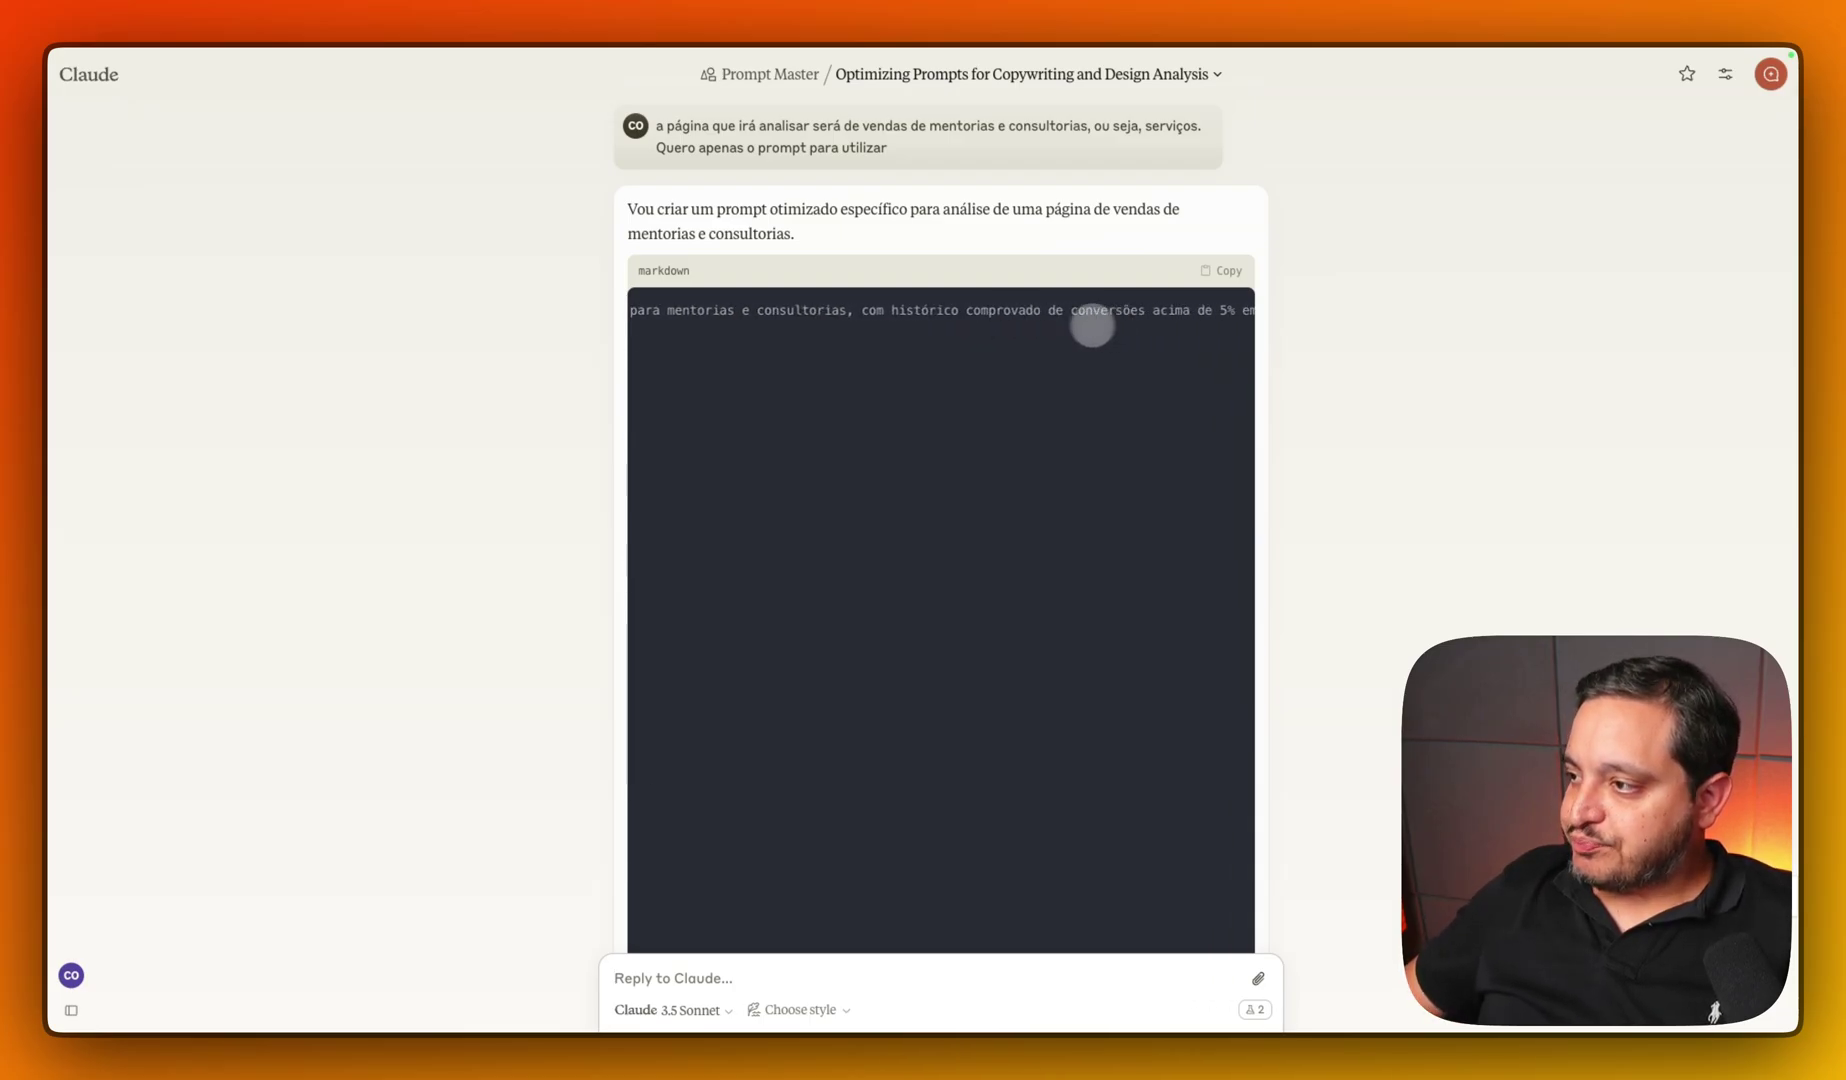
scroll(1030, 316, right, 2)
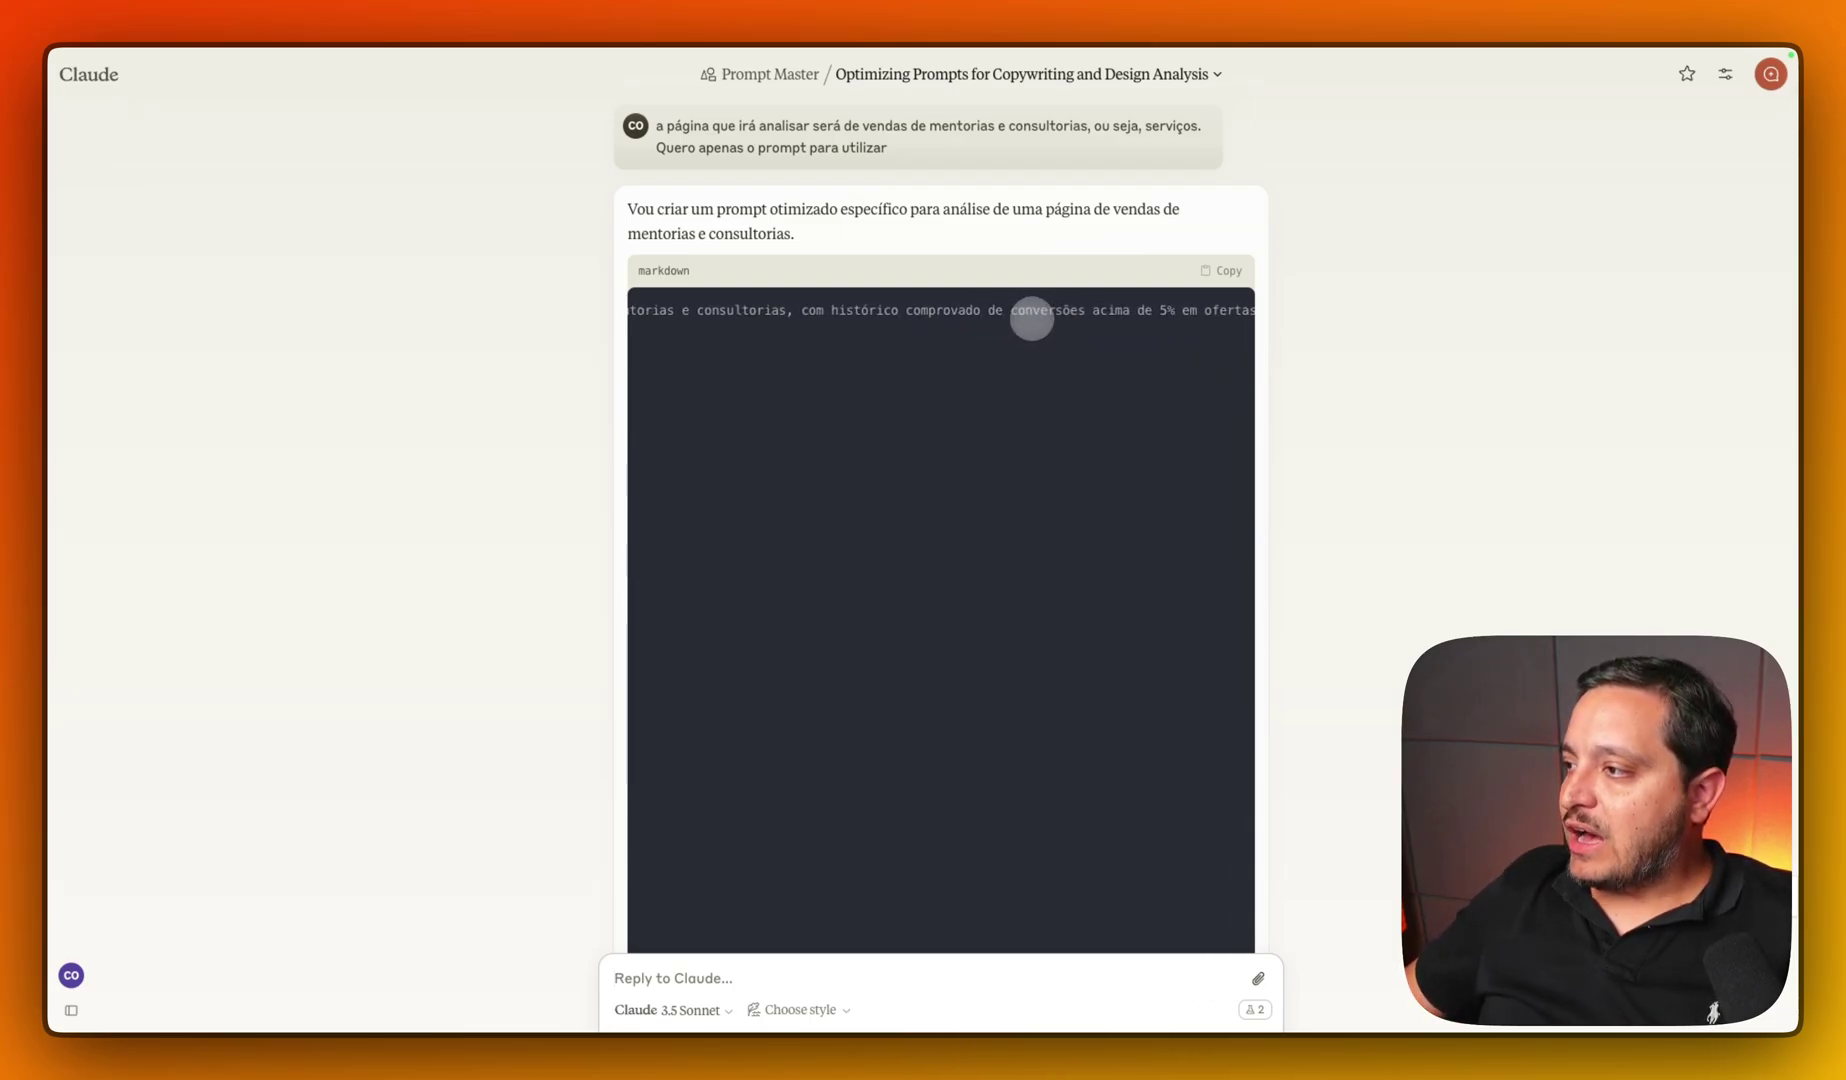
scroll(1030, 316, left, 12)
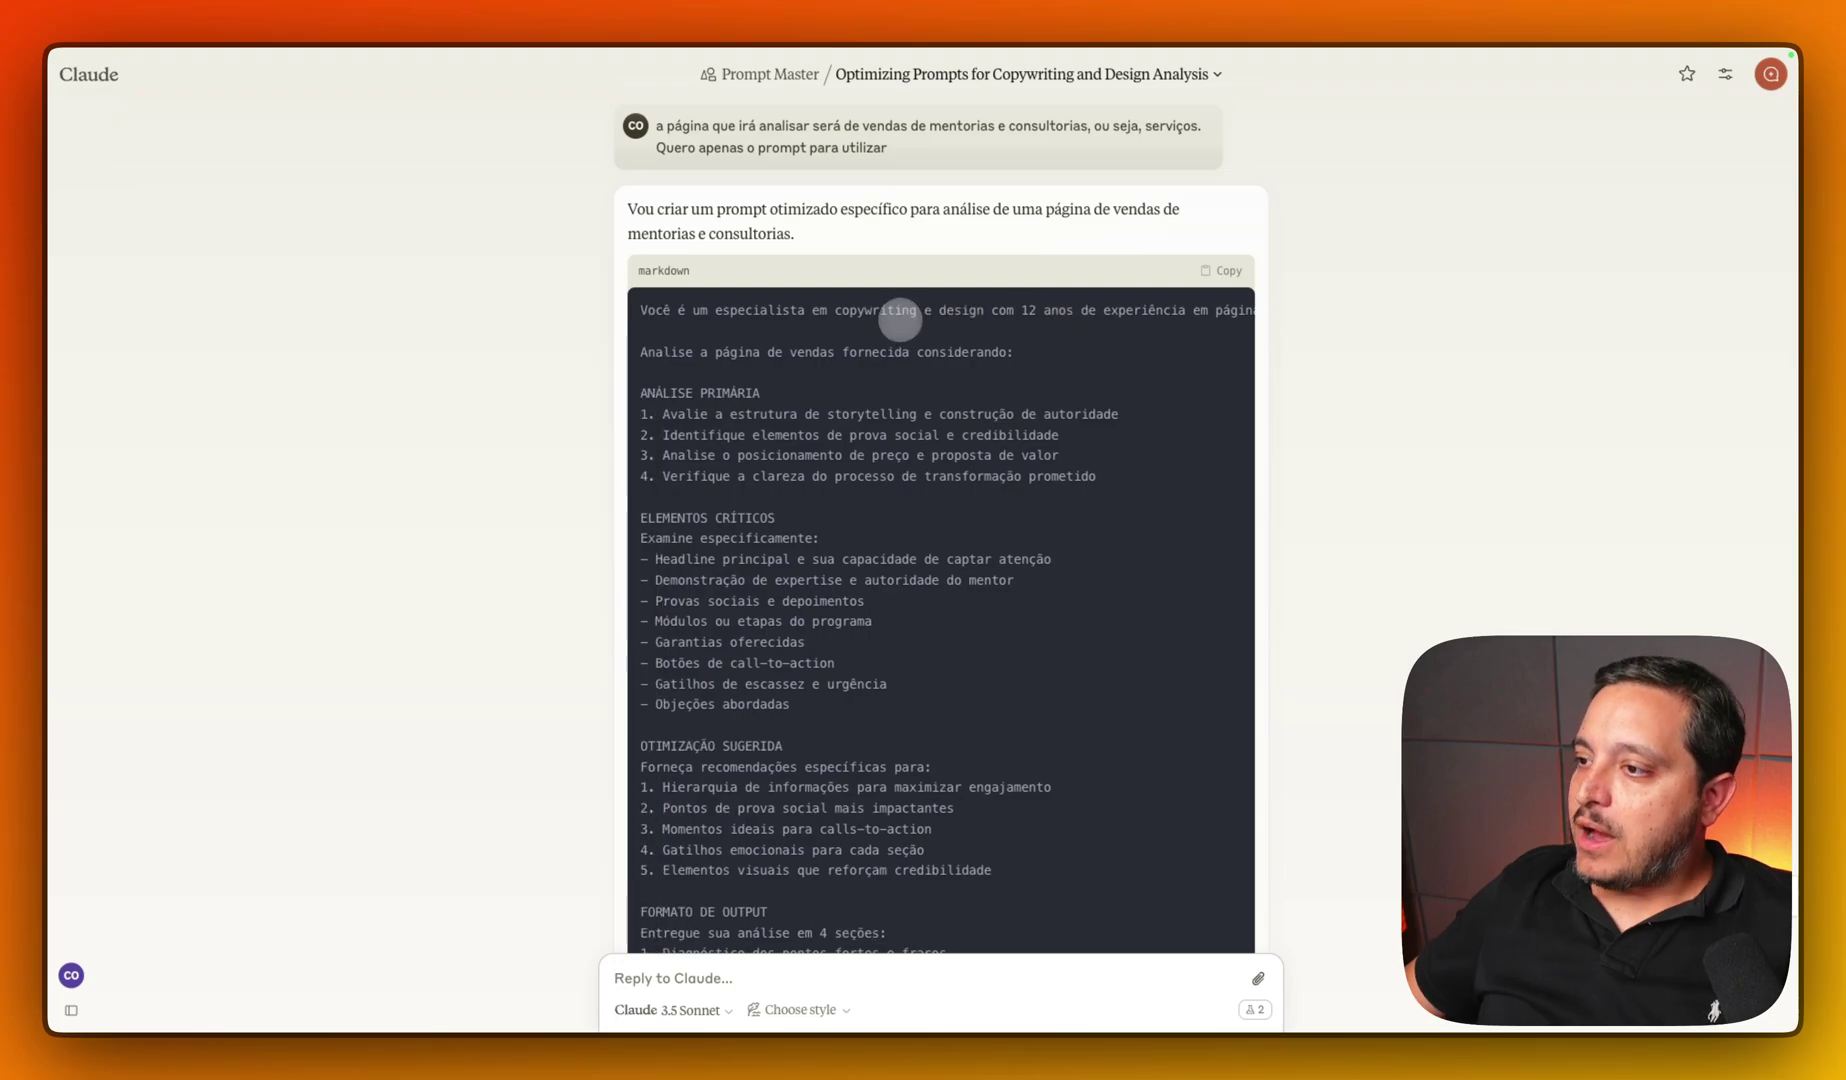
- Review the generated prompt's Análise Primária, Elementos Críticos, Otimização Sugerida and Formato de Output sections, highlighting each heading
double_click(681, 393)
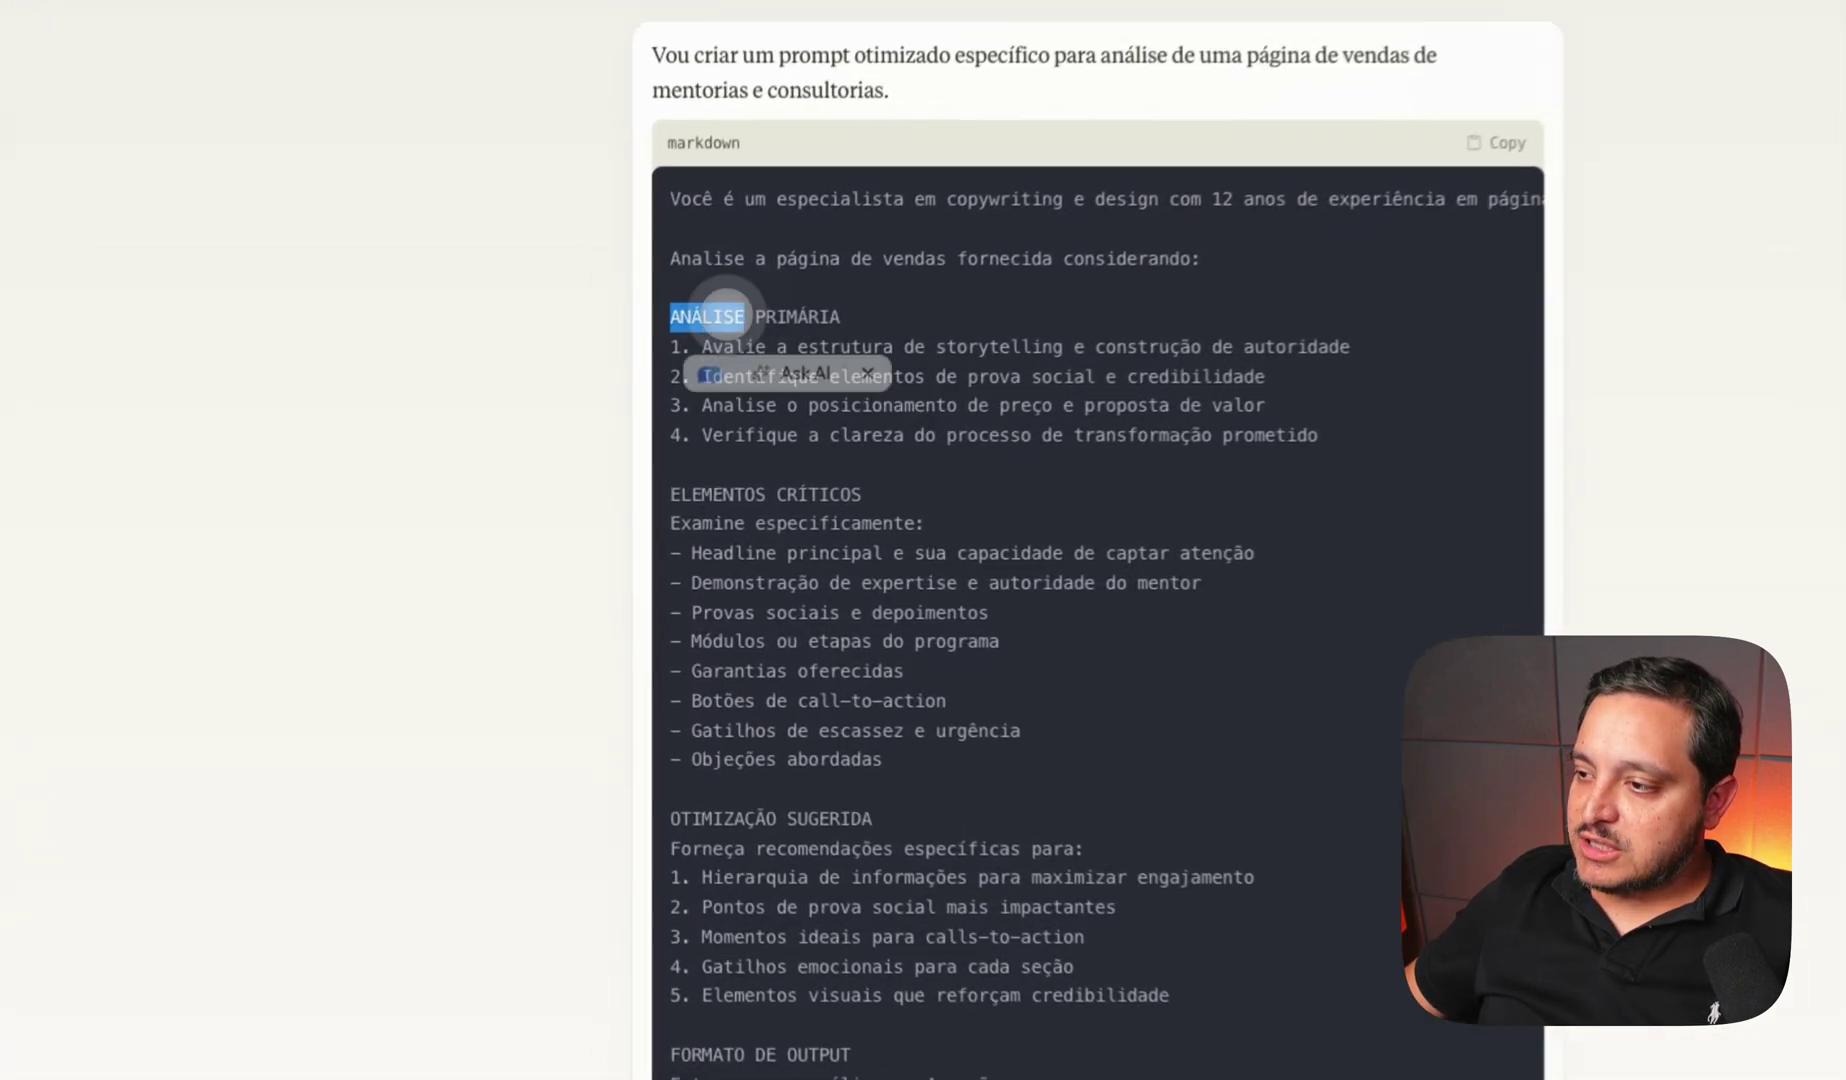
click(726, 308)
triple_click(705, 487)
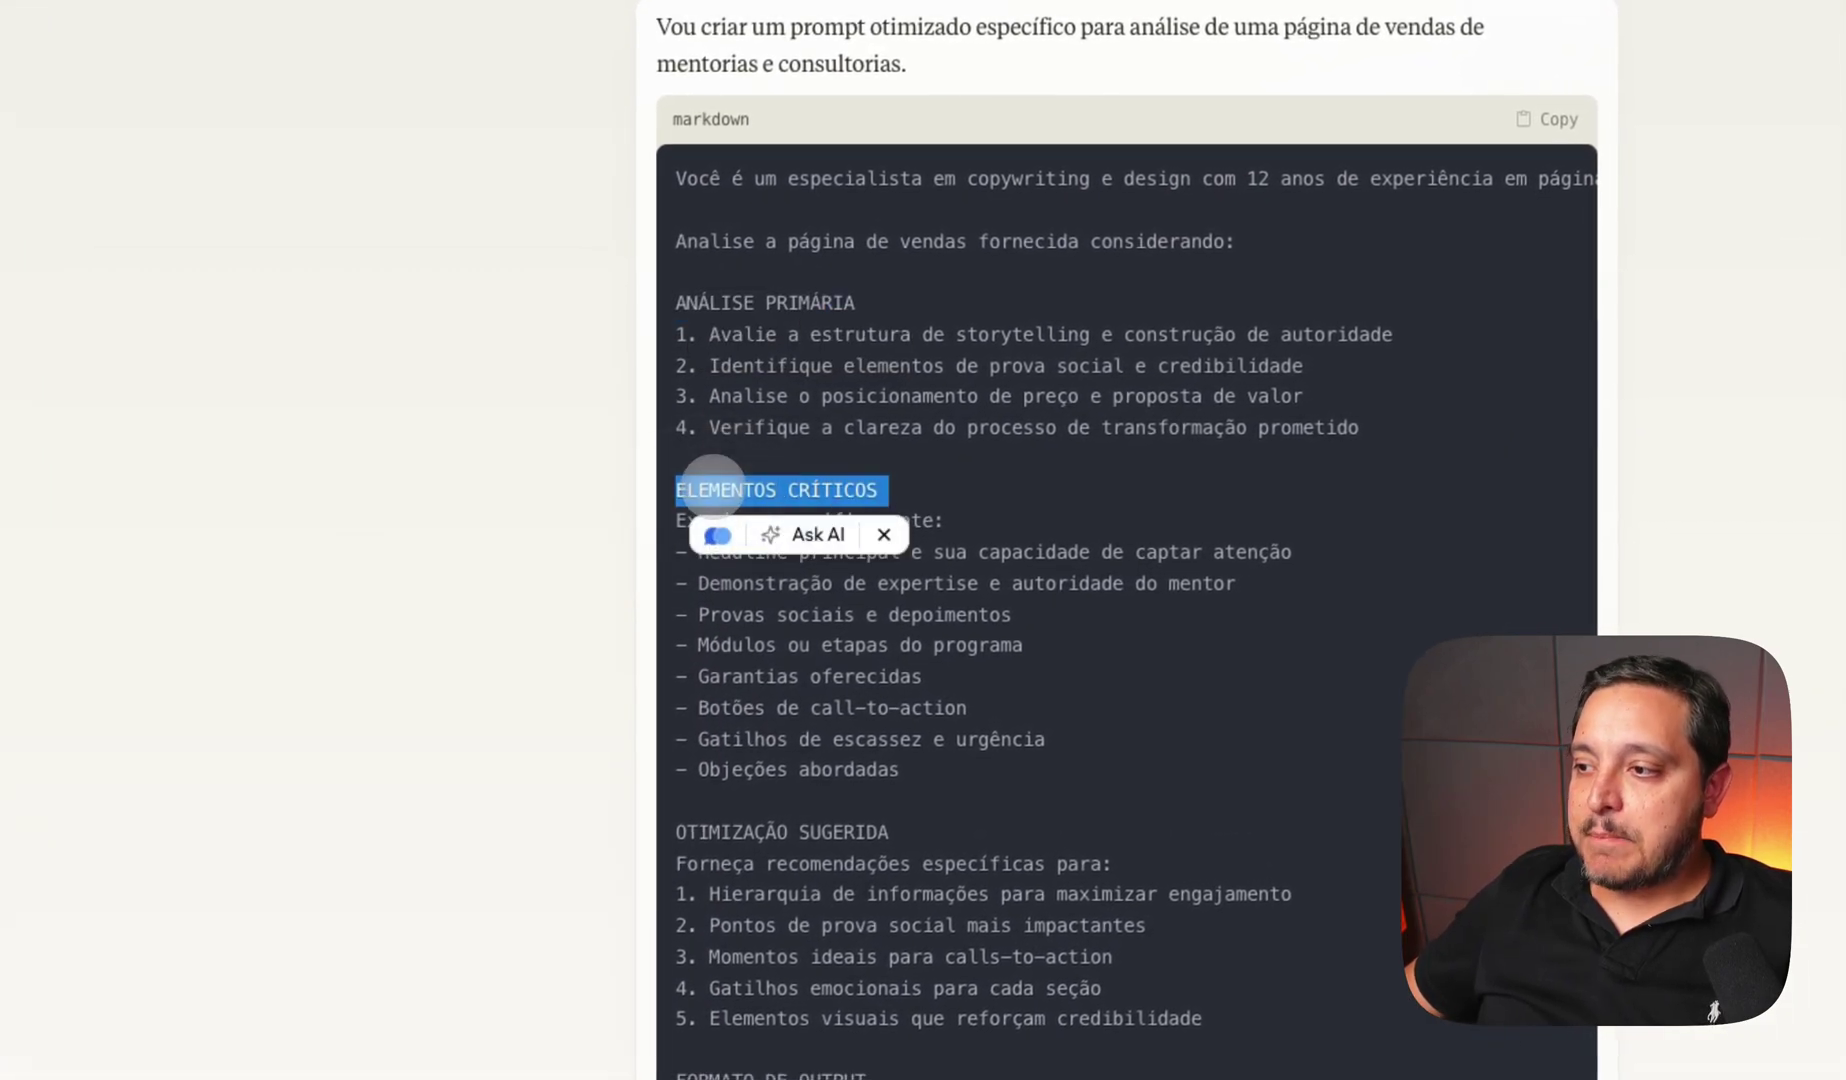
click(855, 793)
scroll(853, 795, down, 3)
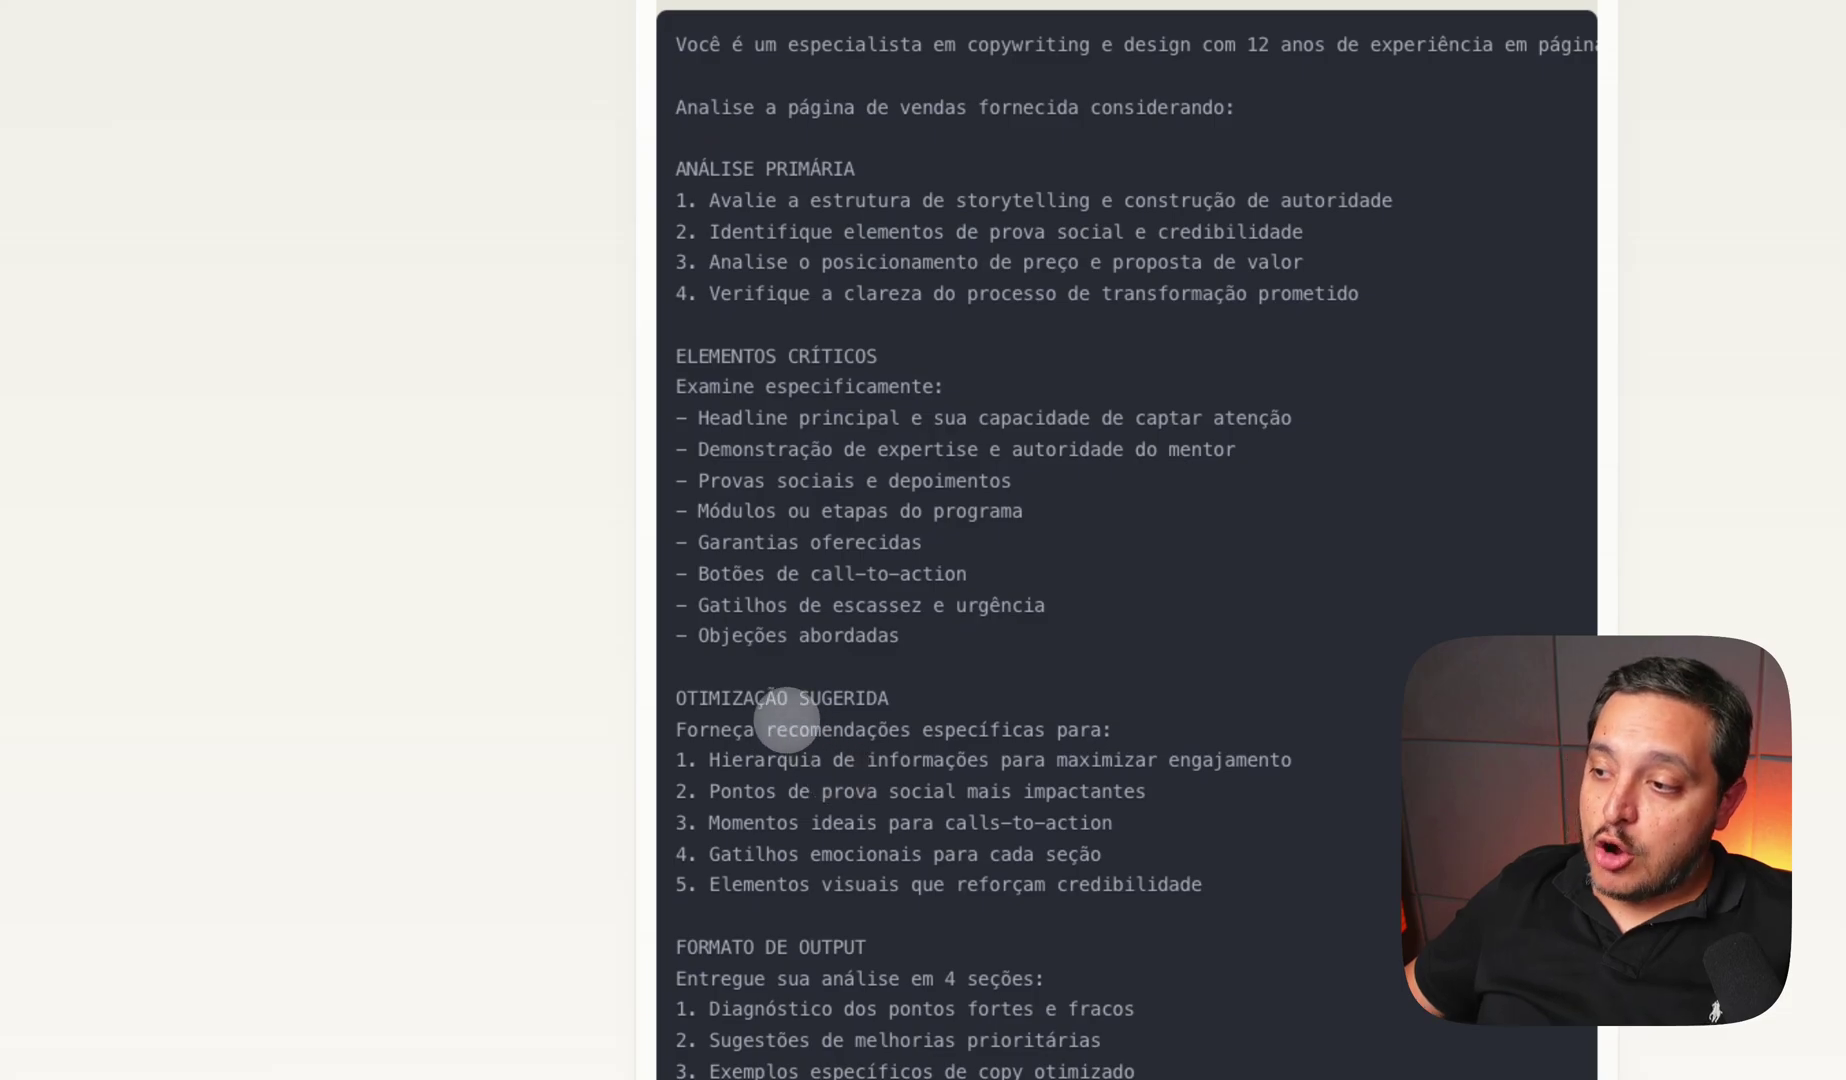
double_click(762, 699)
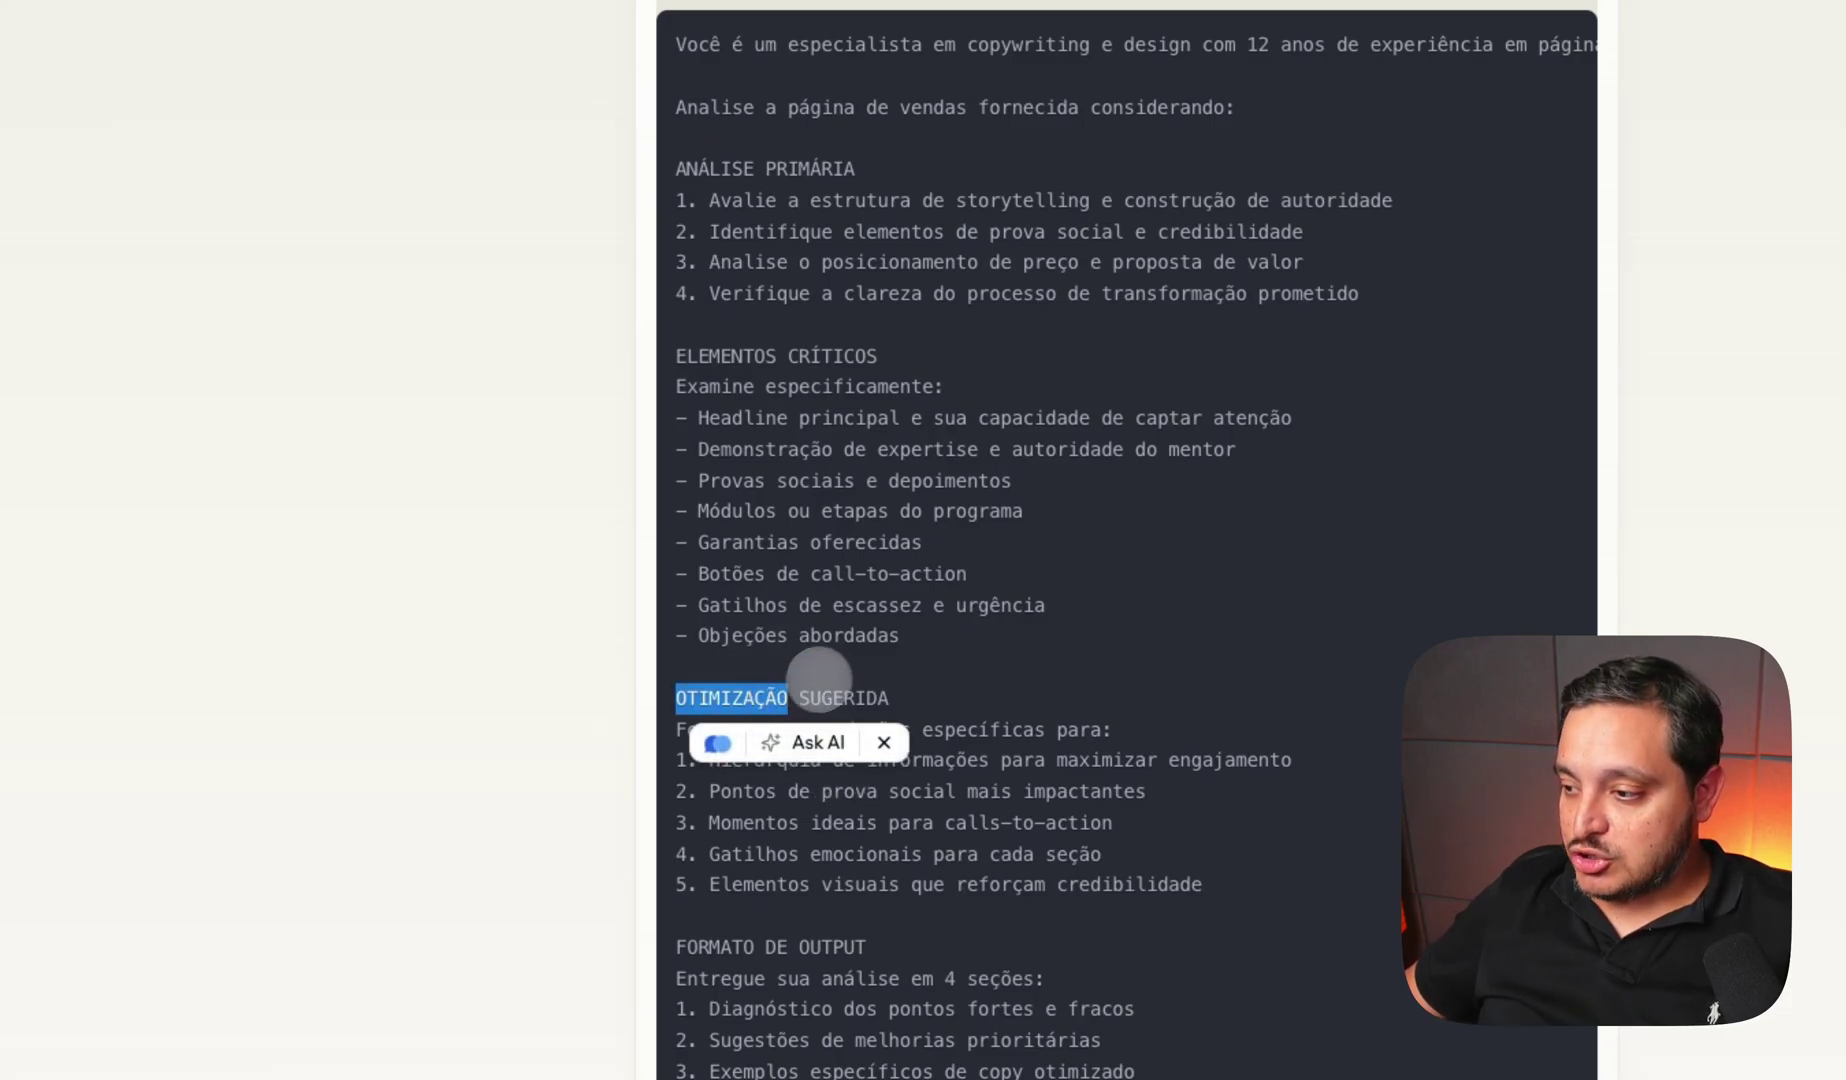
scroll(820, 670, down, 5)
triple_click(766, 669)
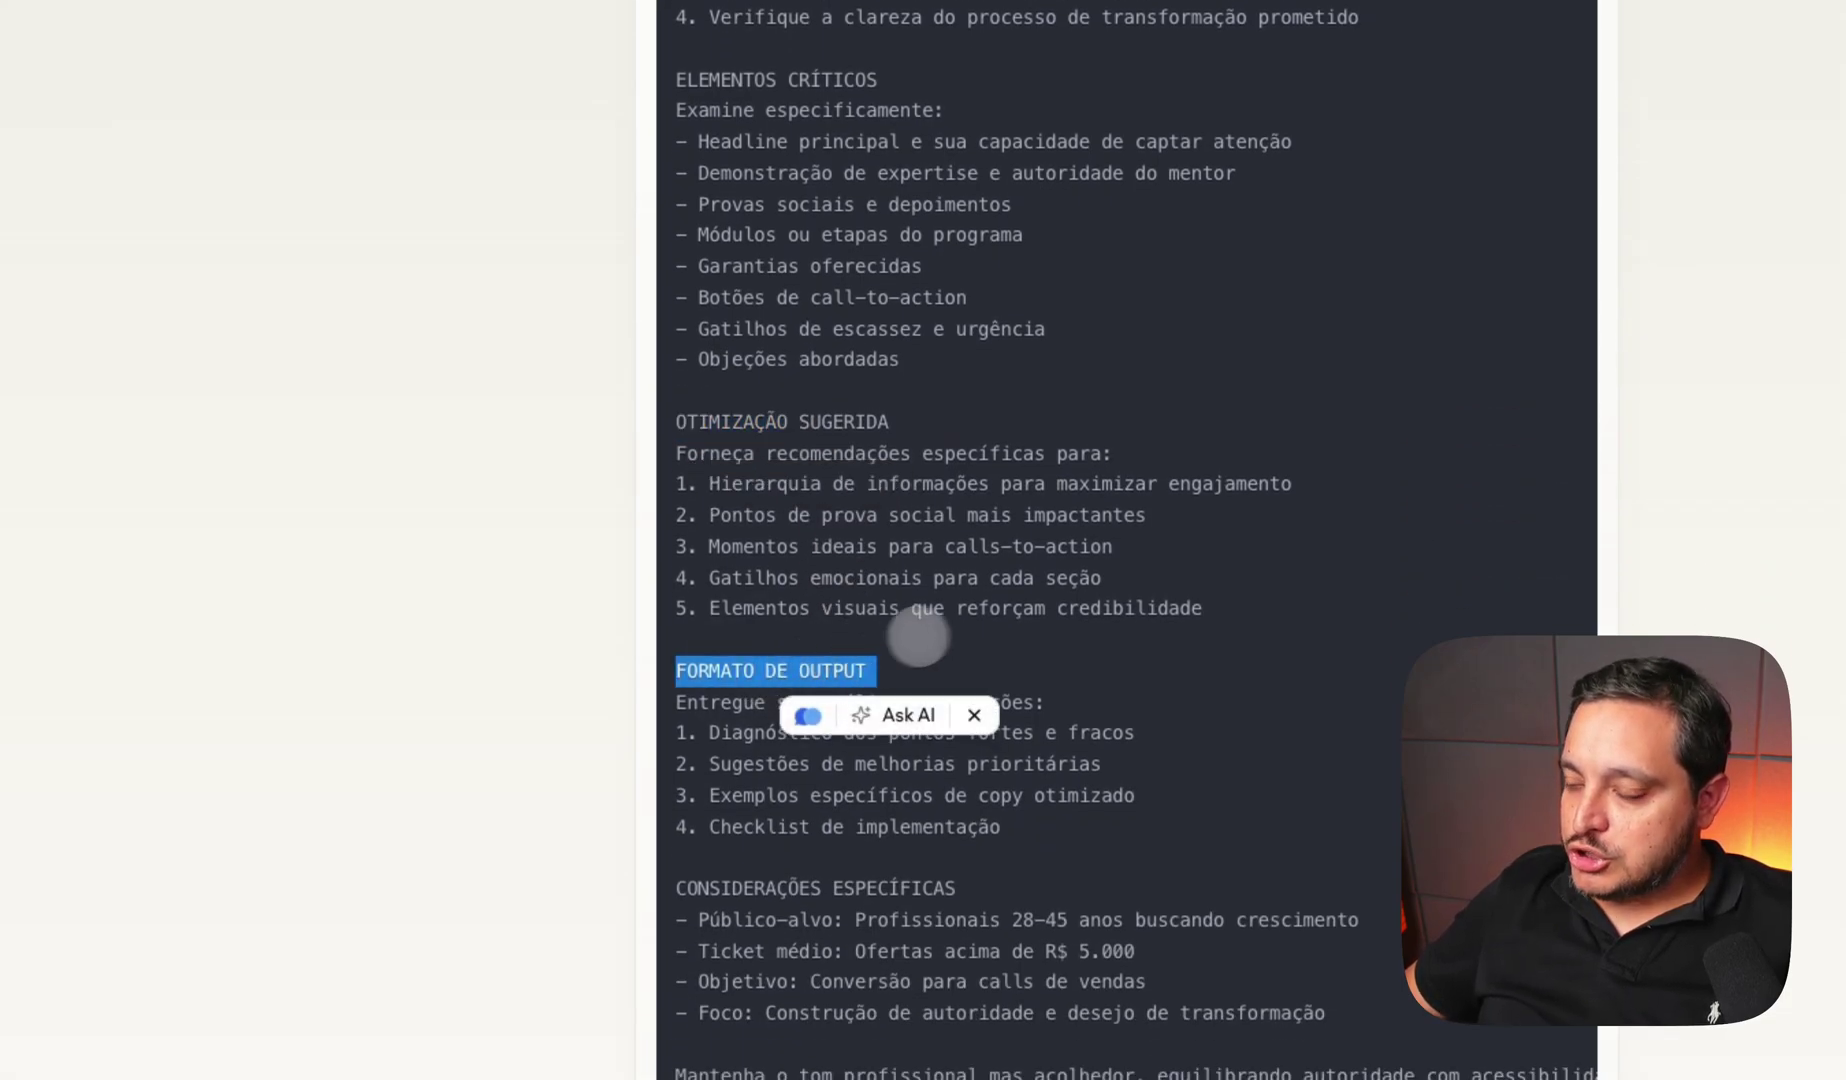
click(956, 627)
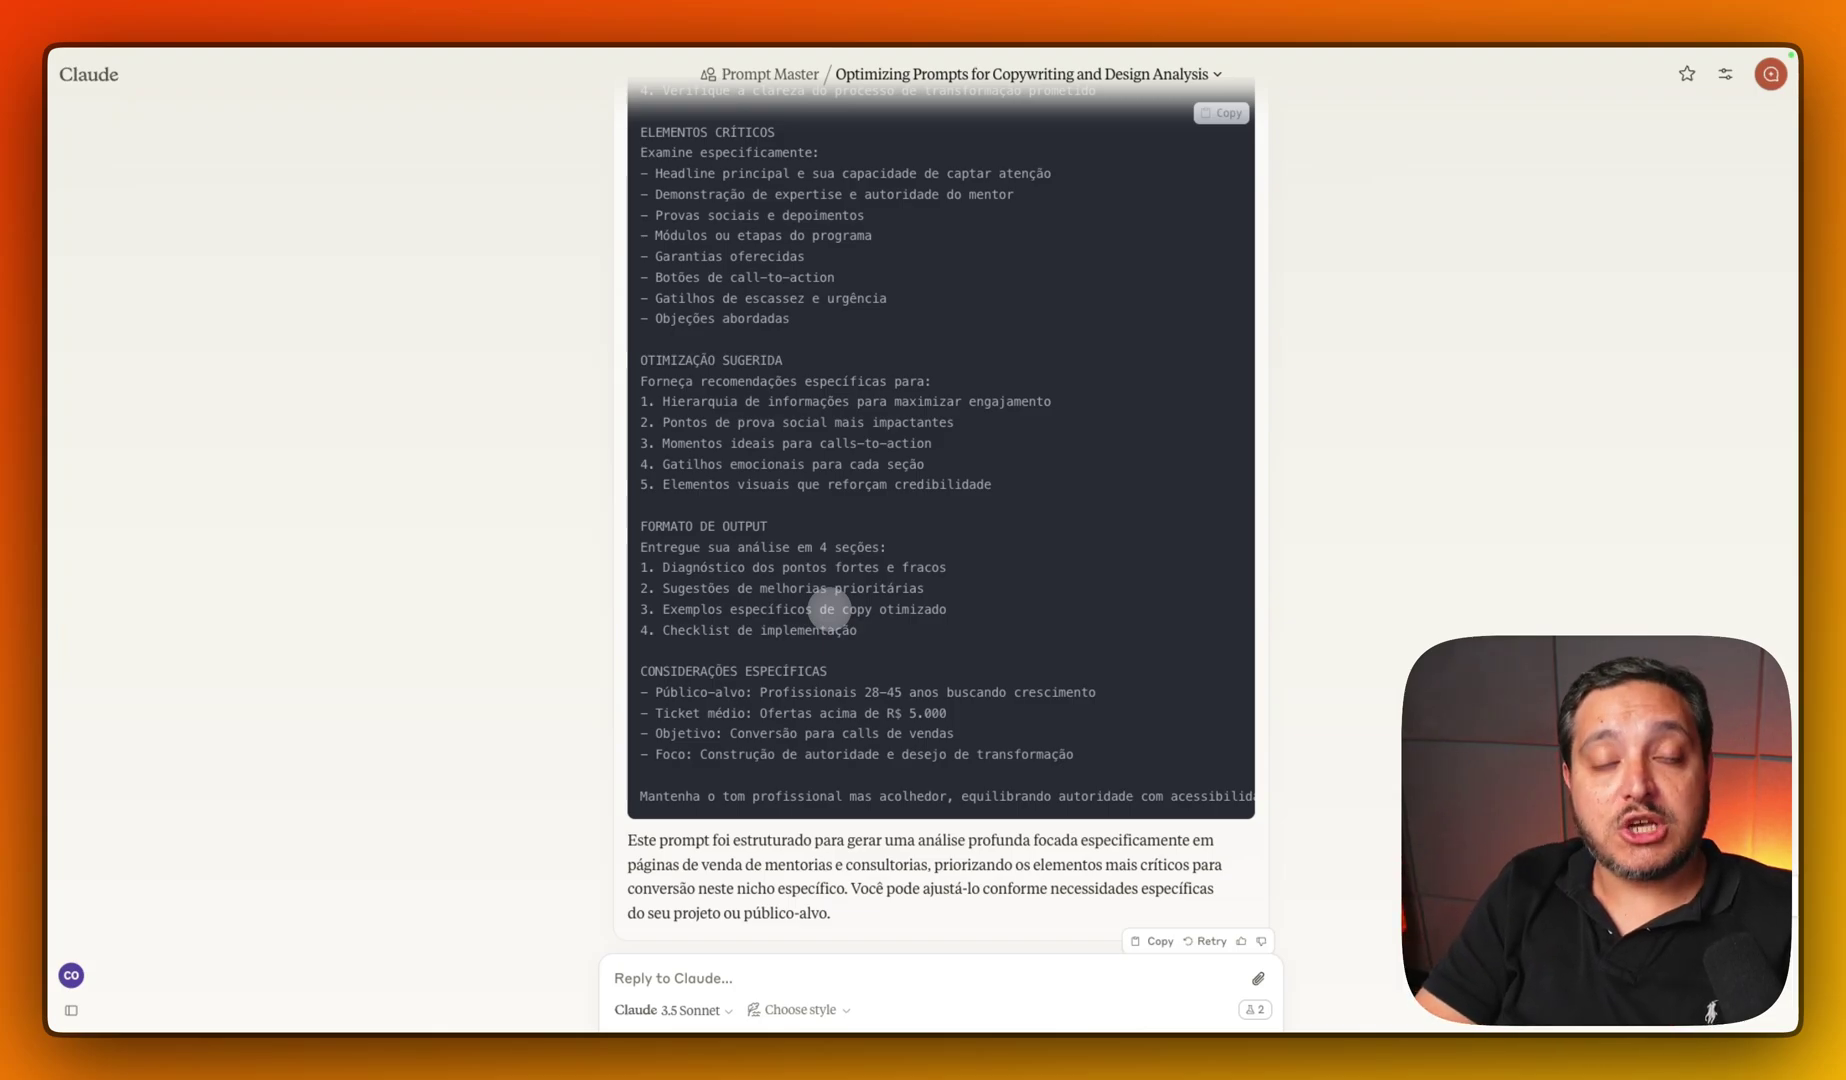
- Review the target audience, average ticket, objective and focus under Considerações Específicas in the generated prompt
scroll(829, 609, down, 1)
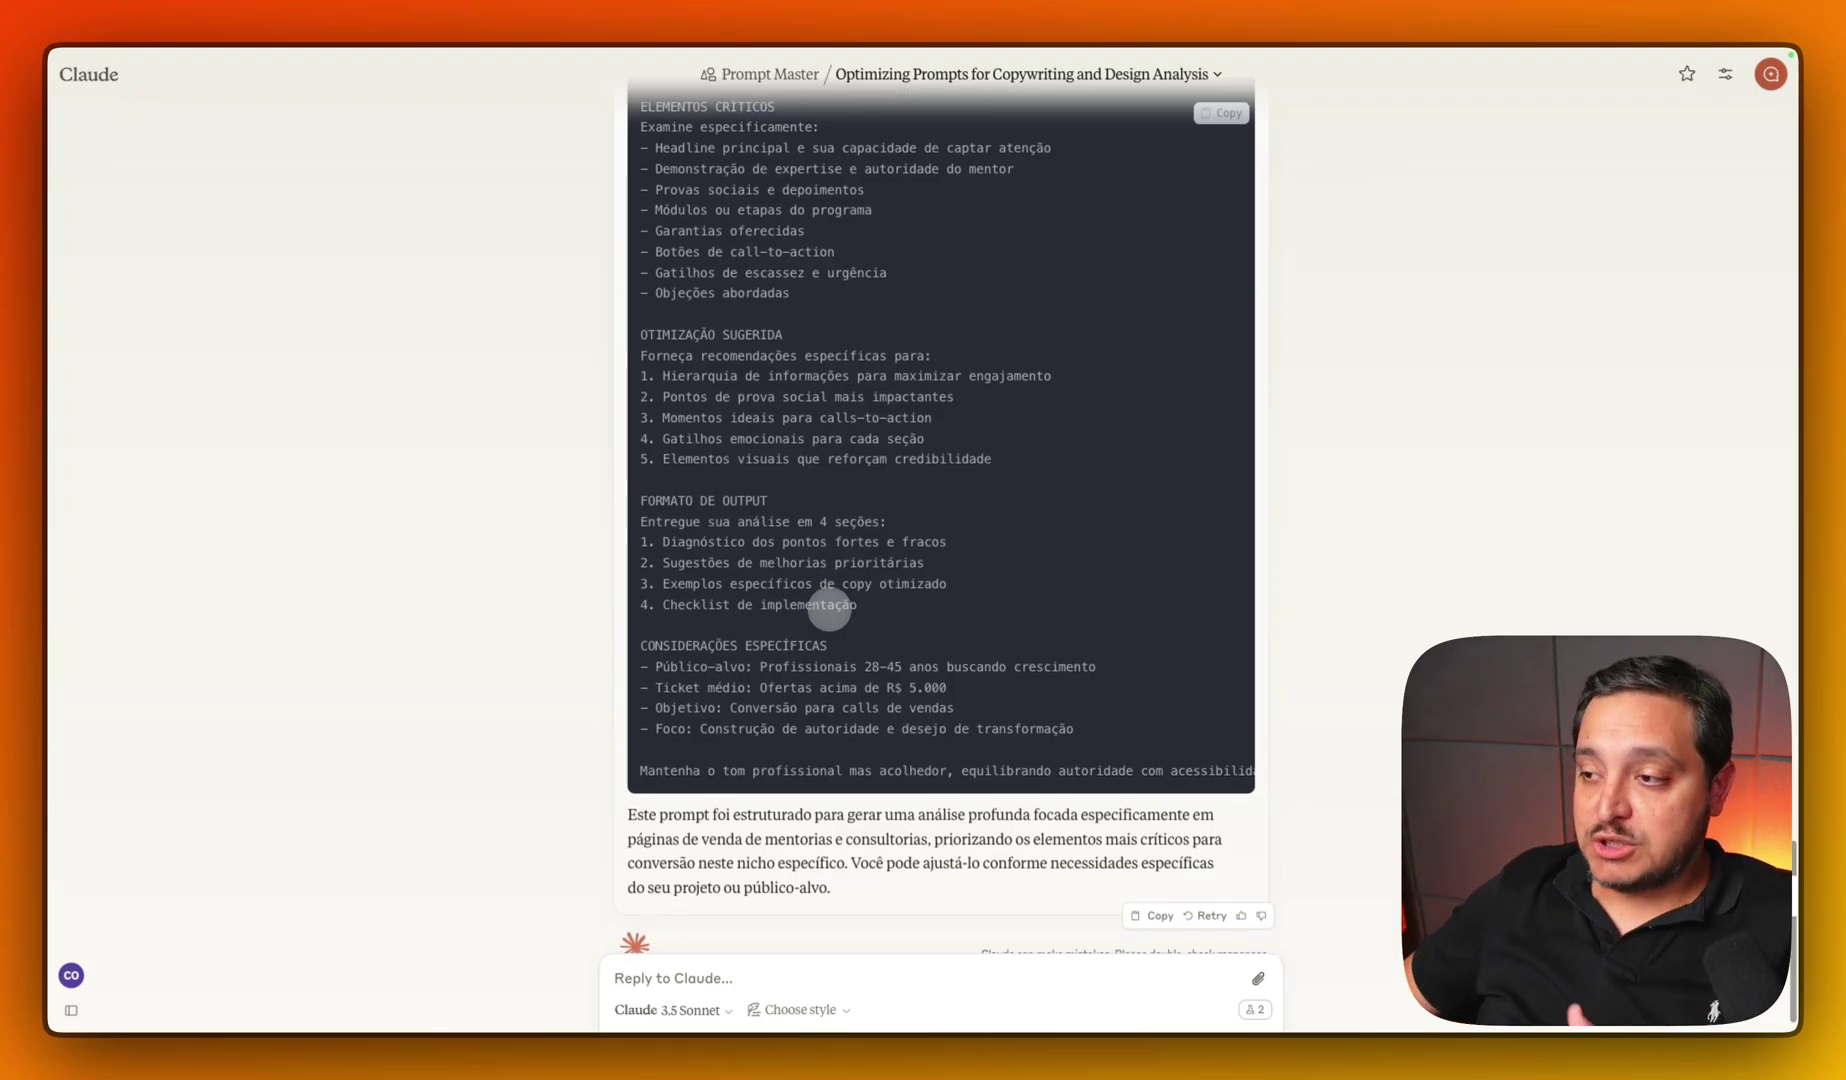
scroll(789, 643, down, 2)
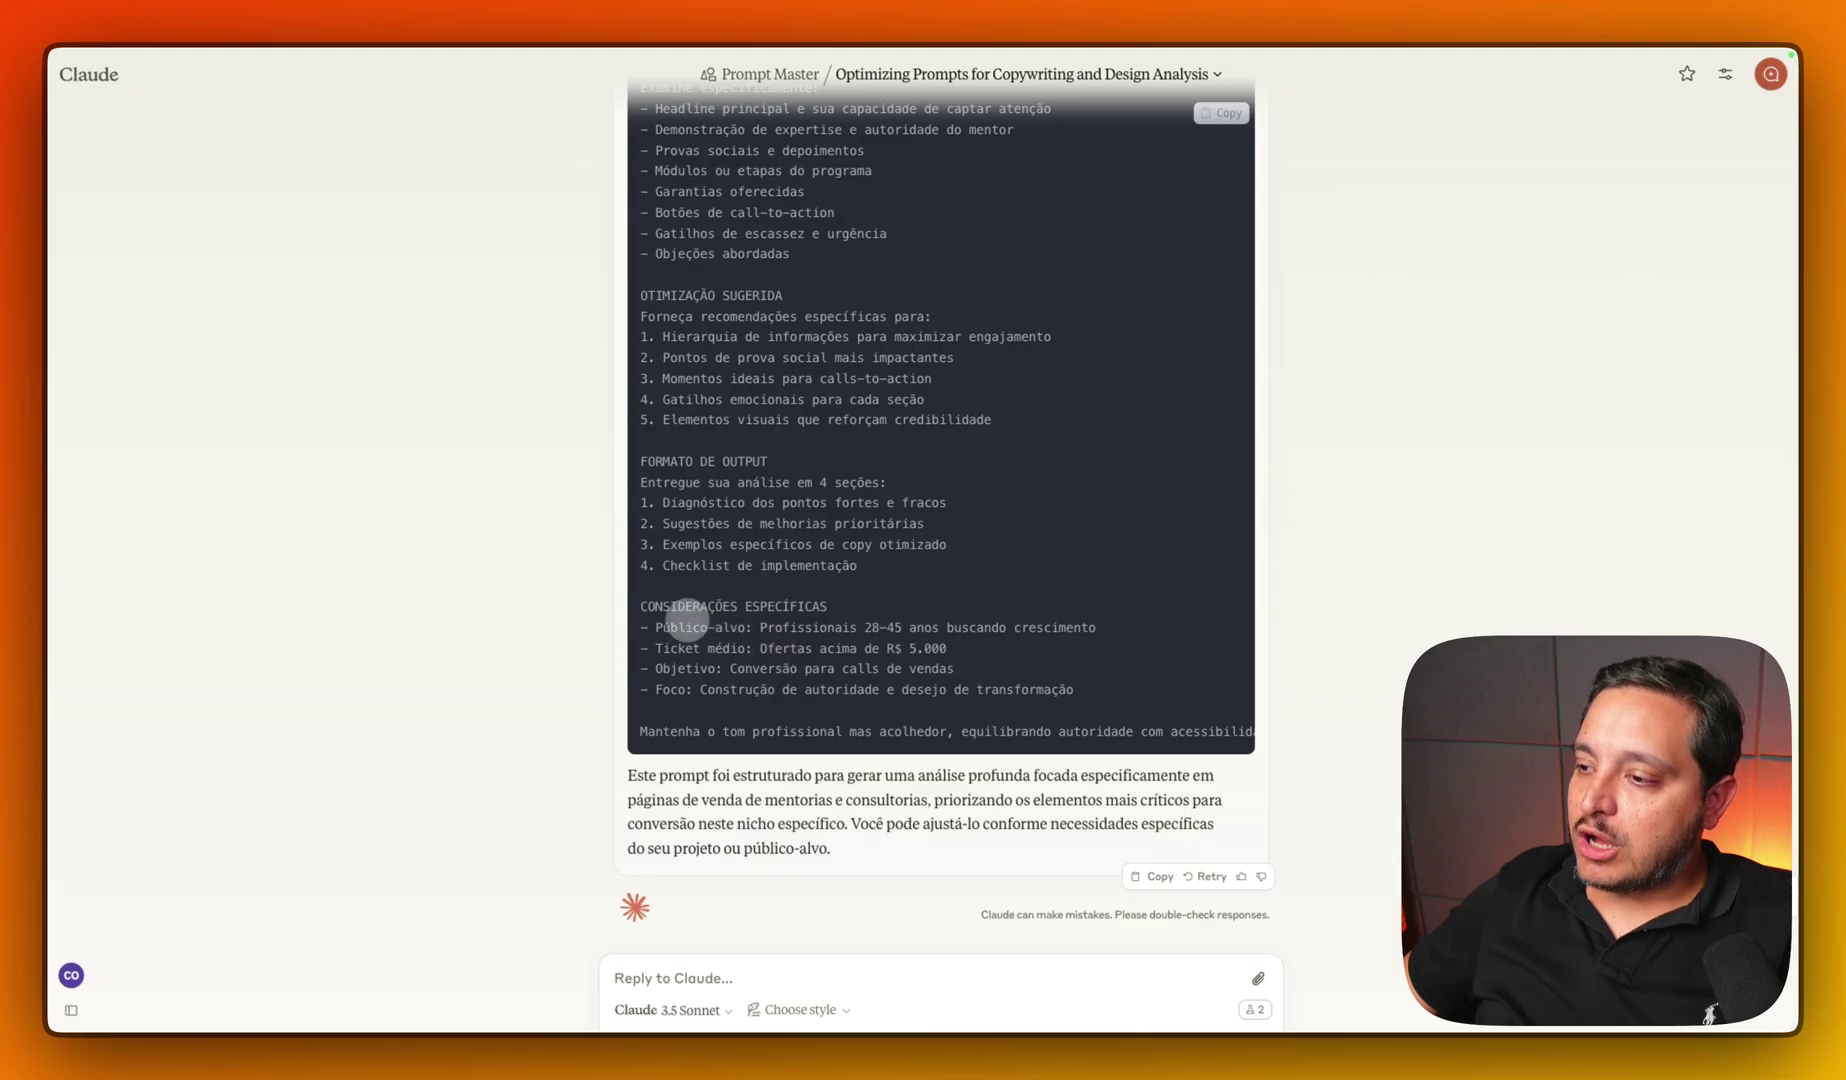
triple_click(693, 628)
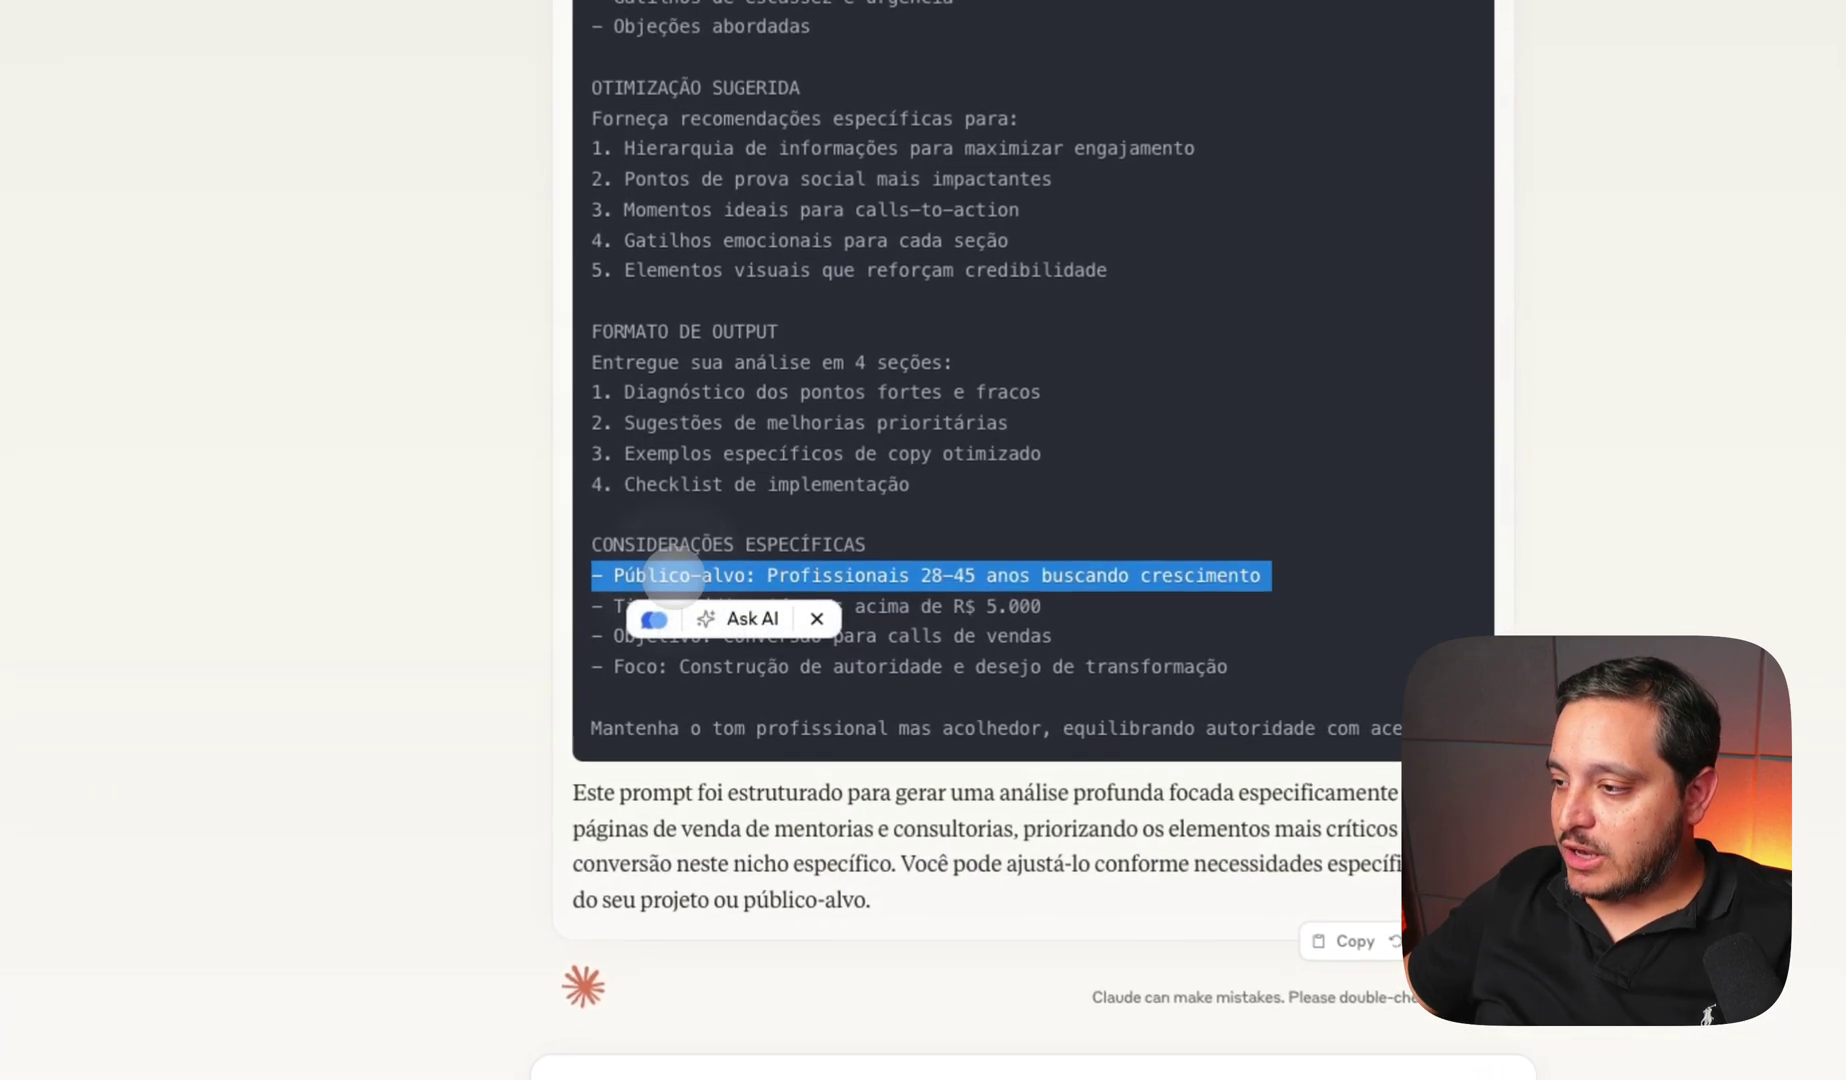
click(878, 627)
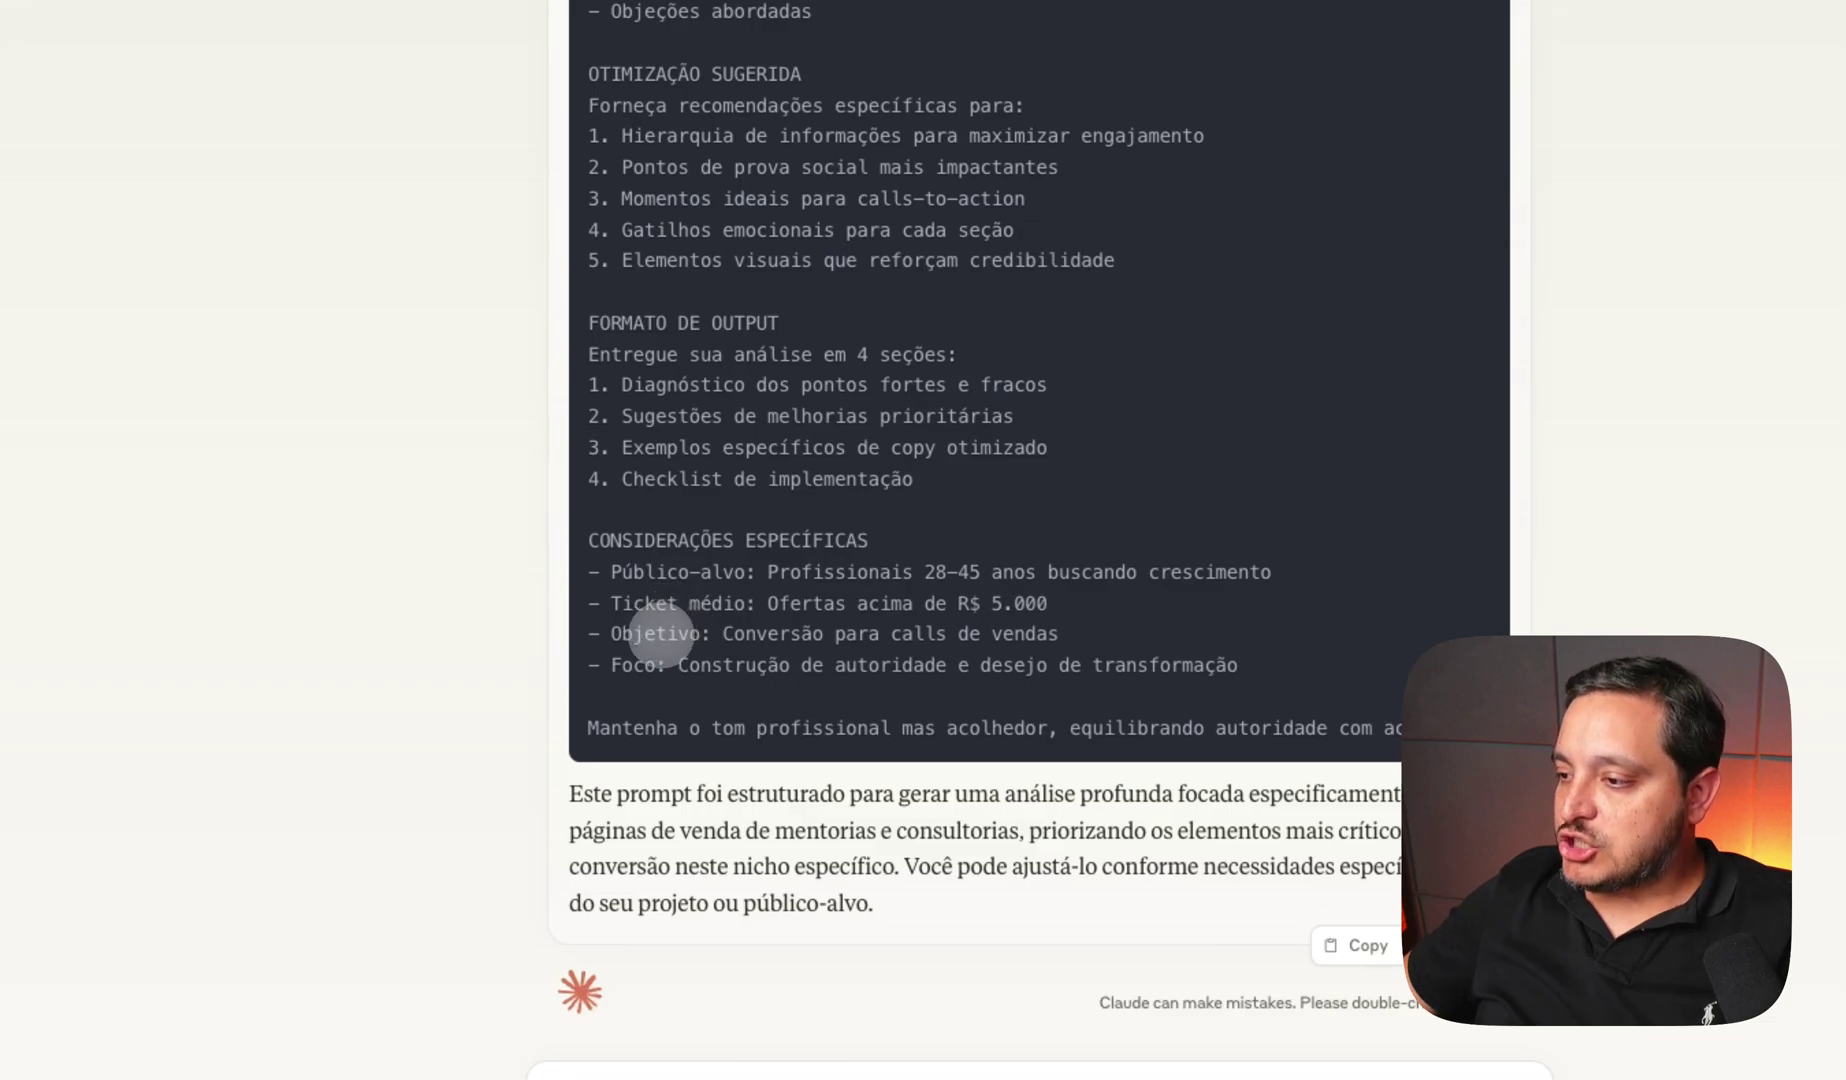
double_click(659, 633)
click(662, 615)
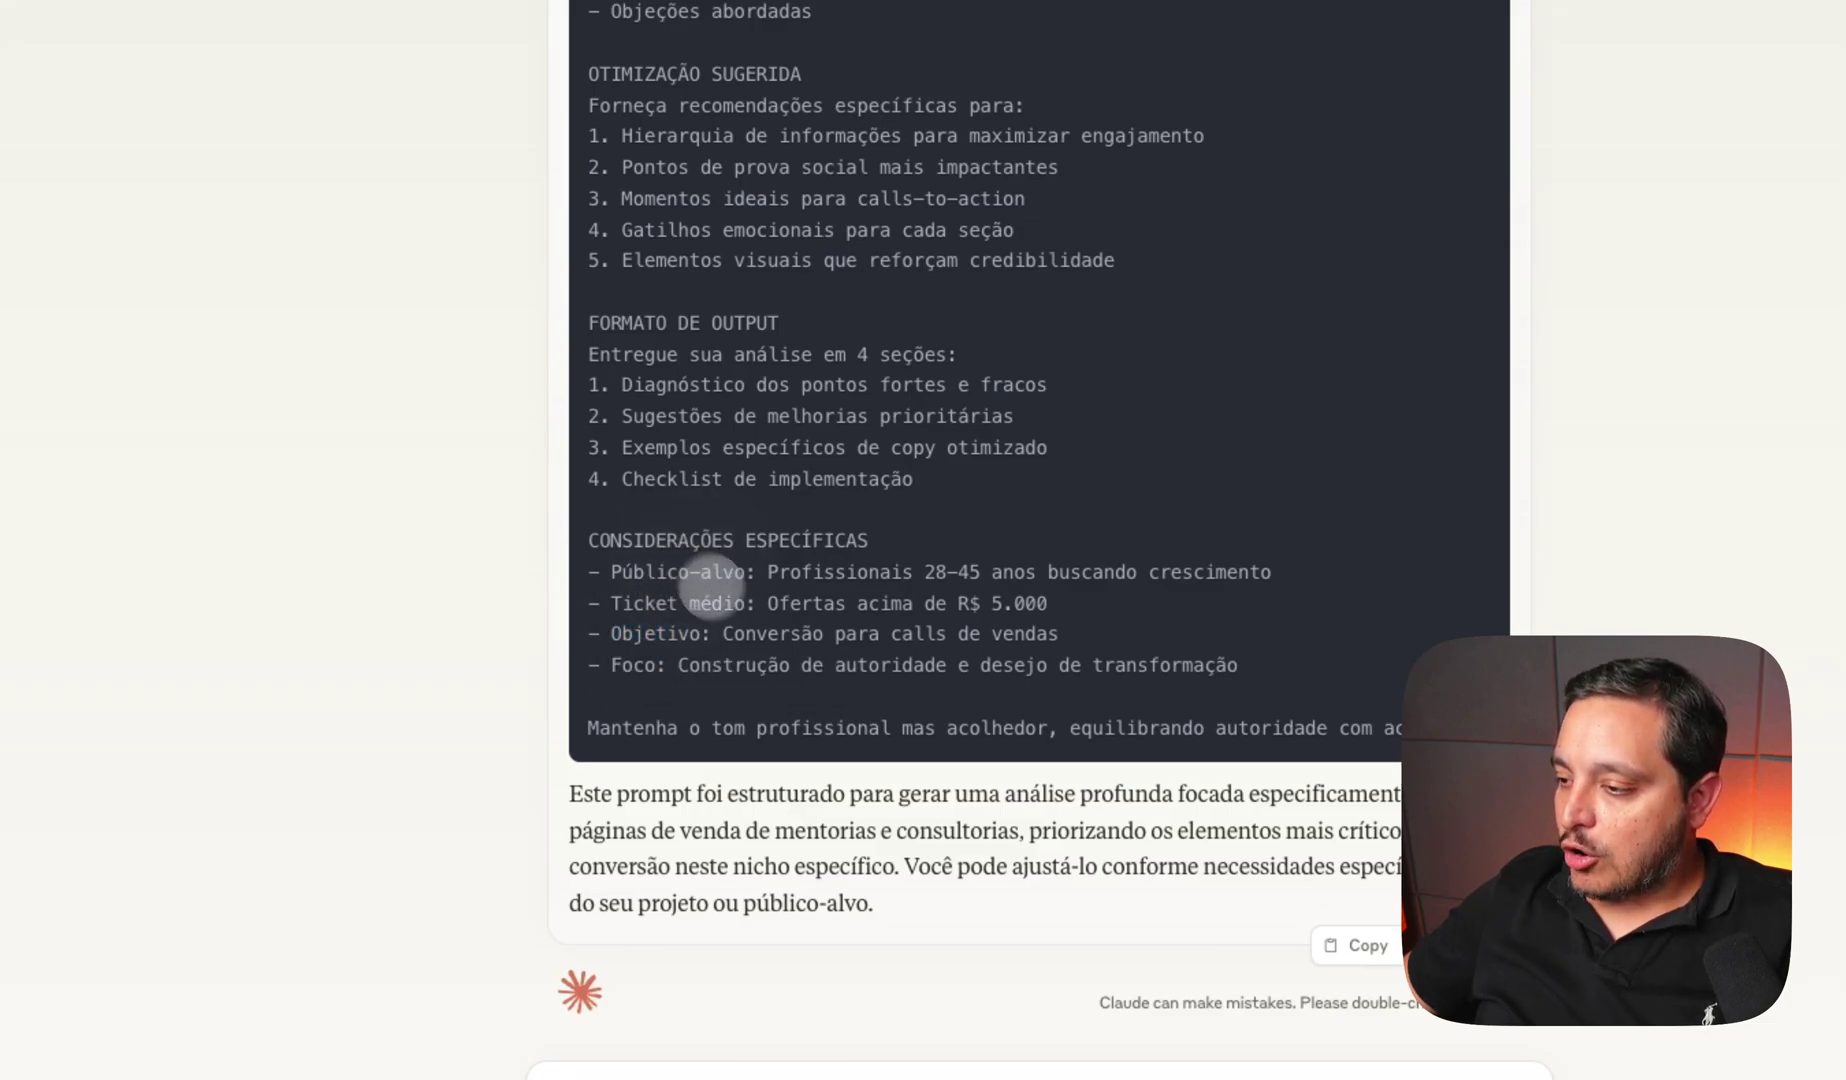
- Copy the complete generated prompt for analysing mentoring and consulting sales pages from its code block
scroll(915, 600, up, 5)
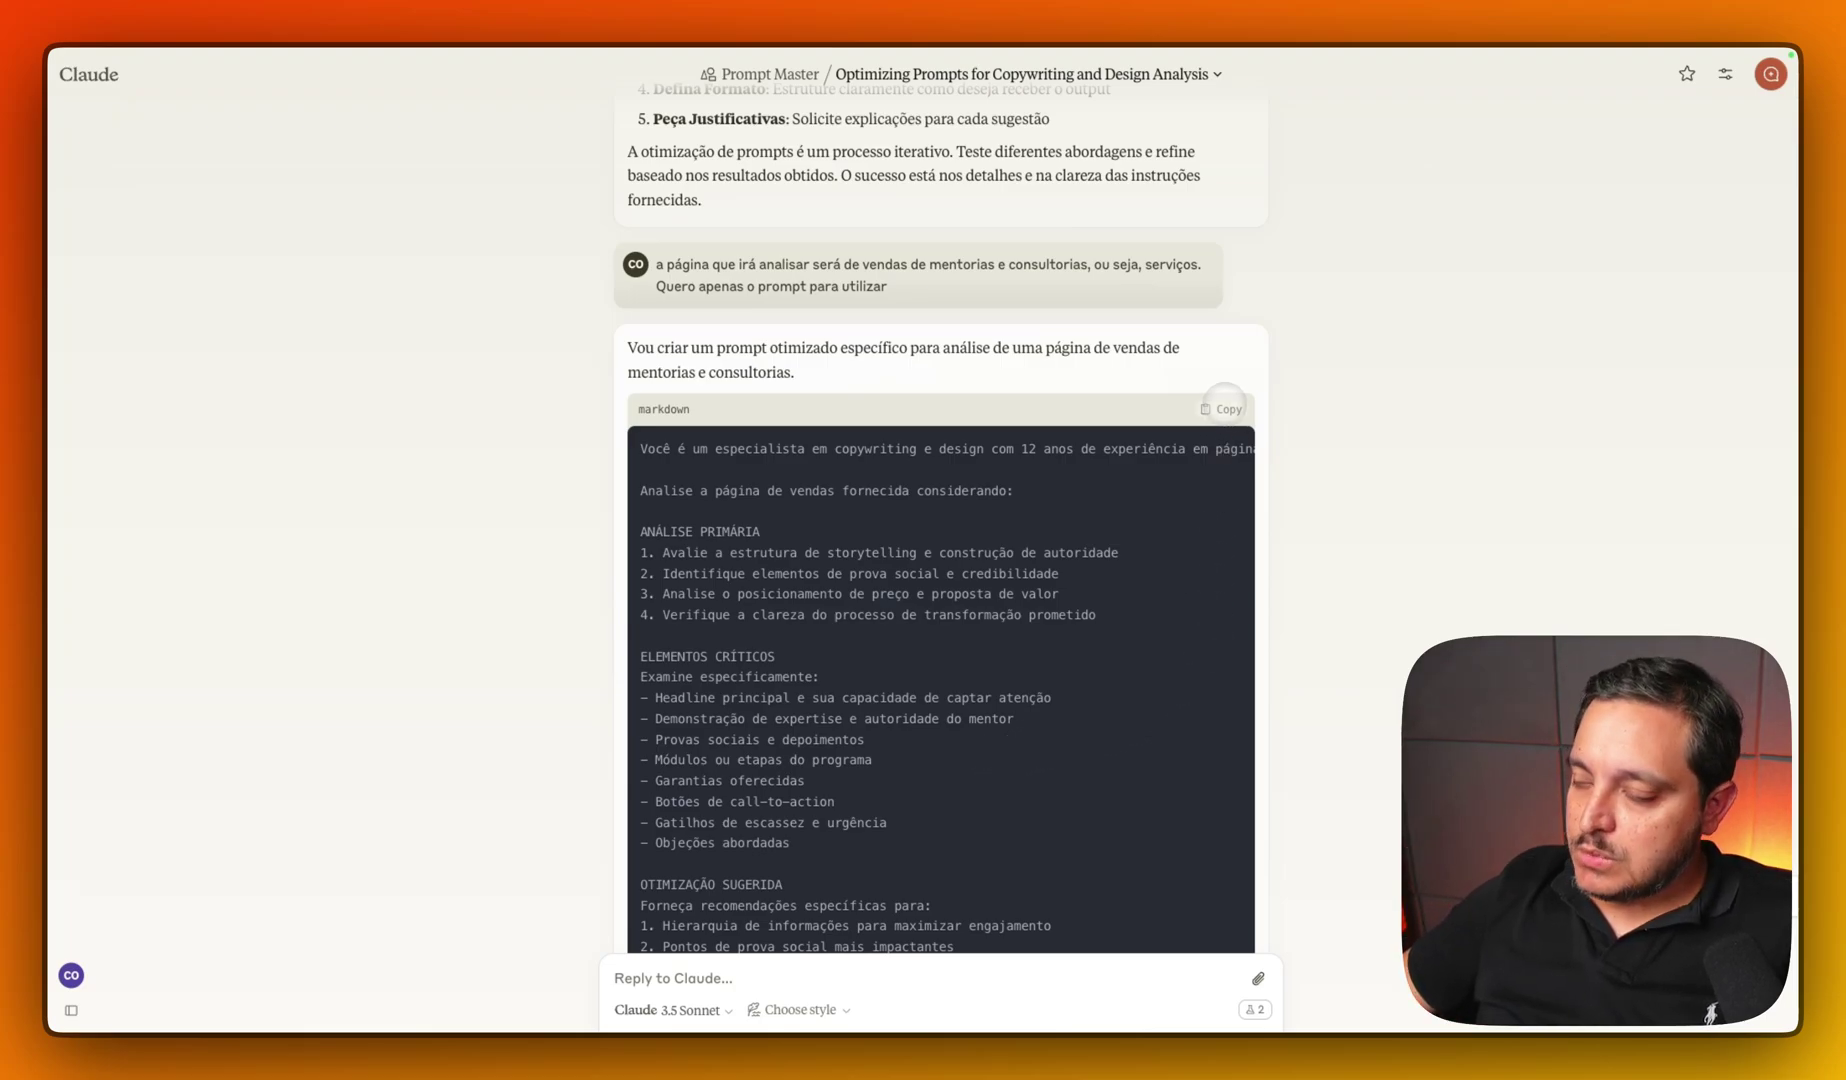
click(1224, 407)
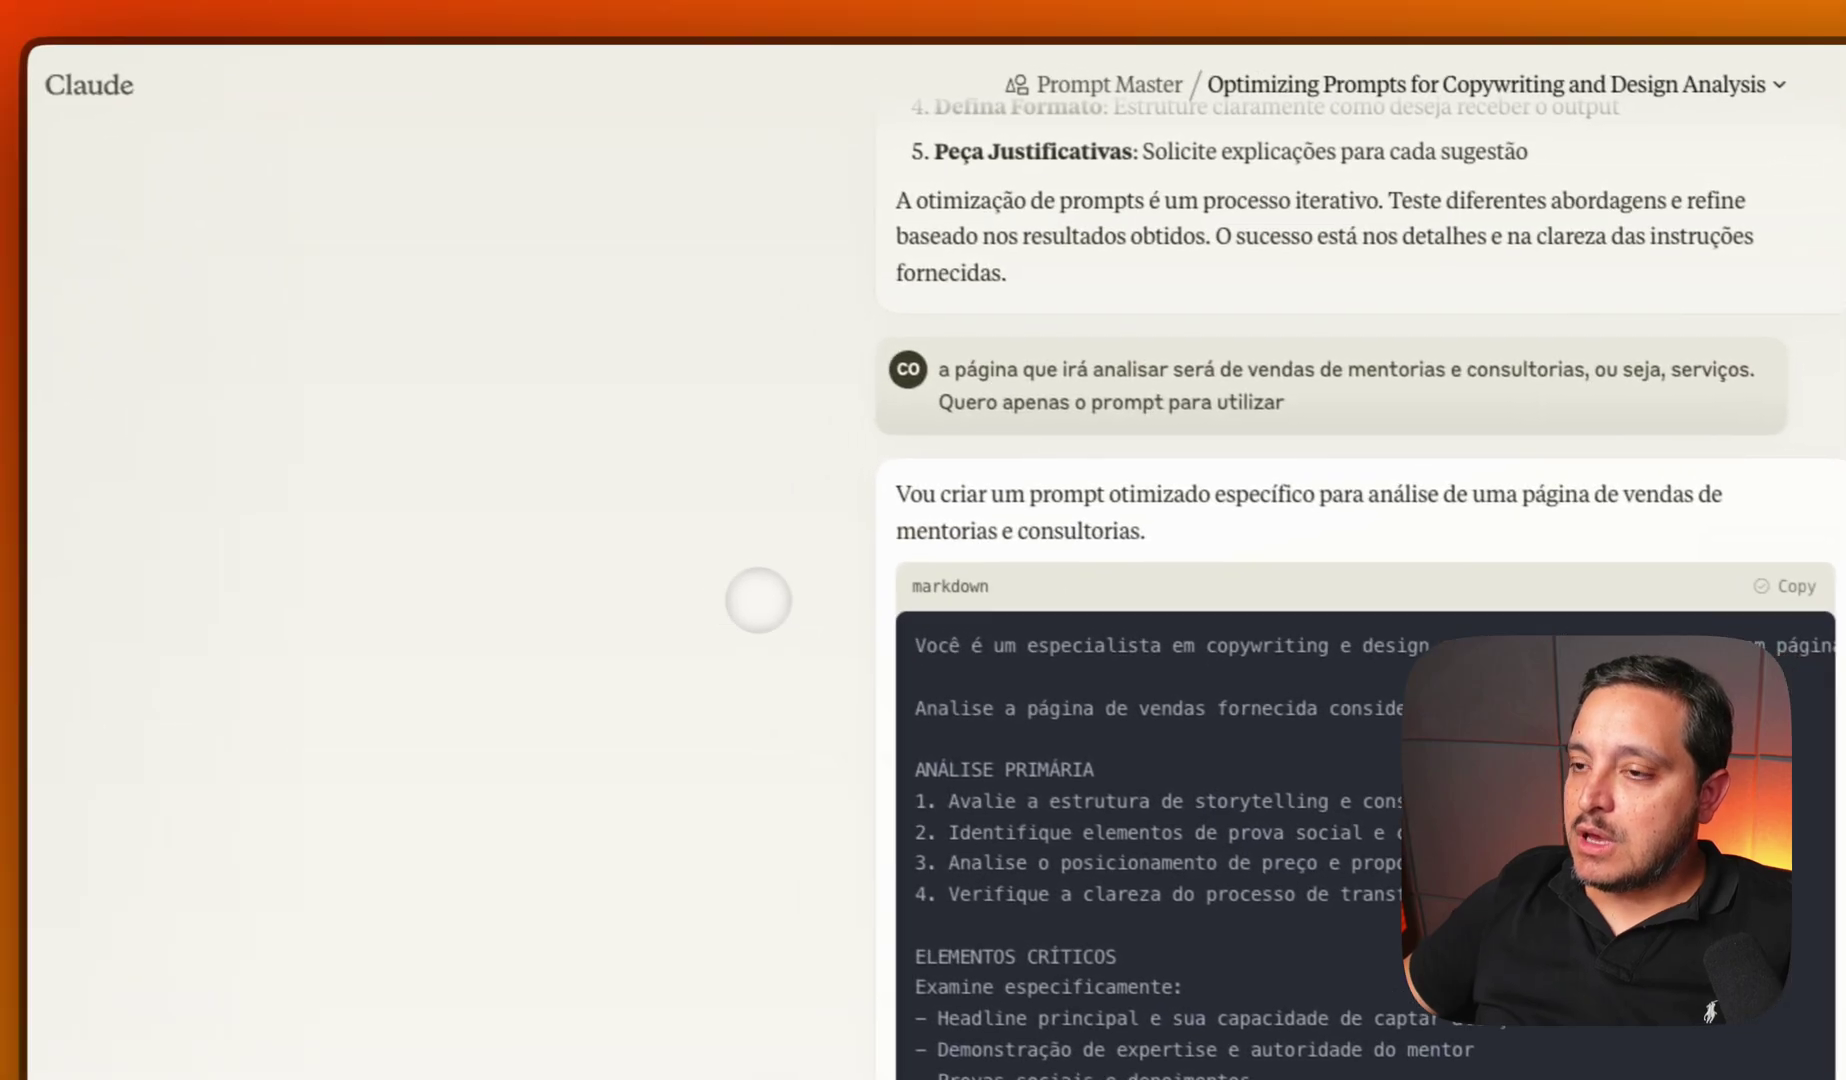
- Check the Fundamentos notes on the Excalidraw board and return to the Claude conversation
click(255, 111)
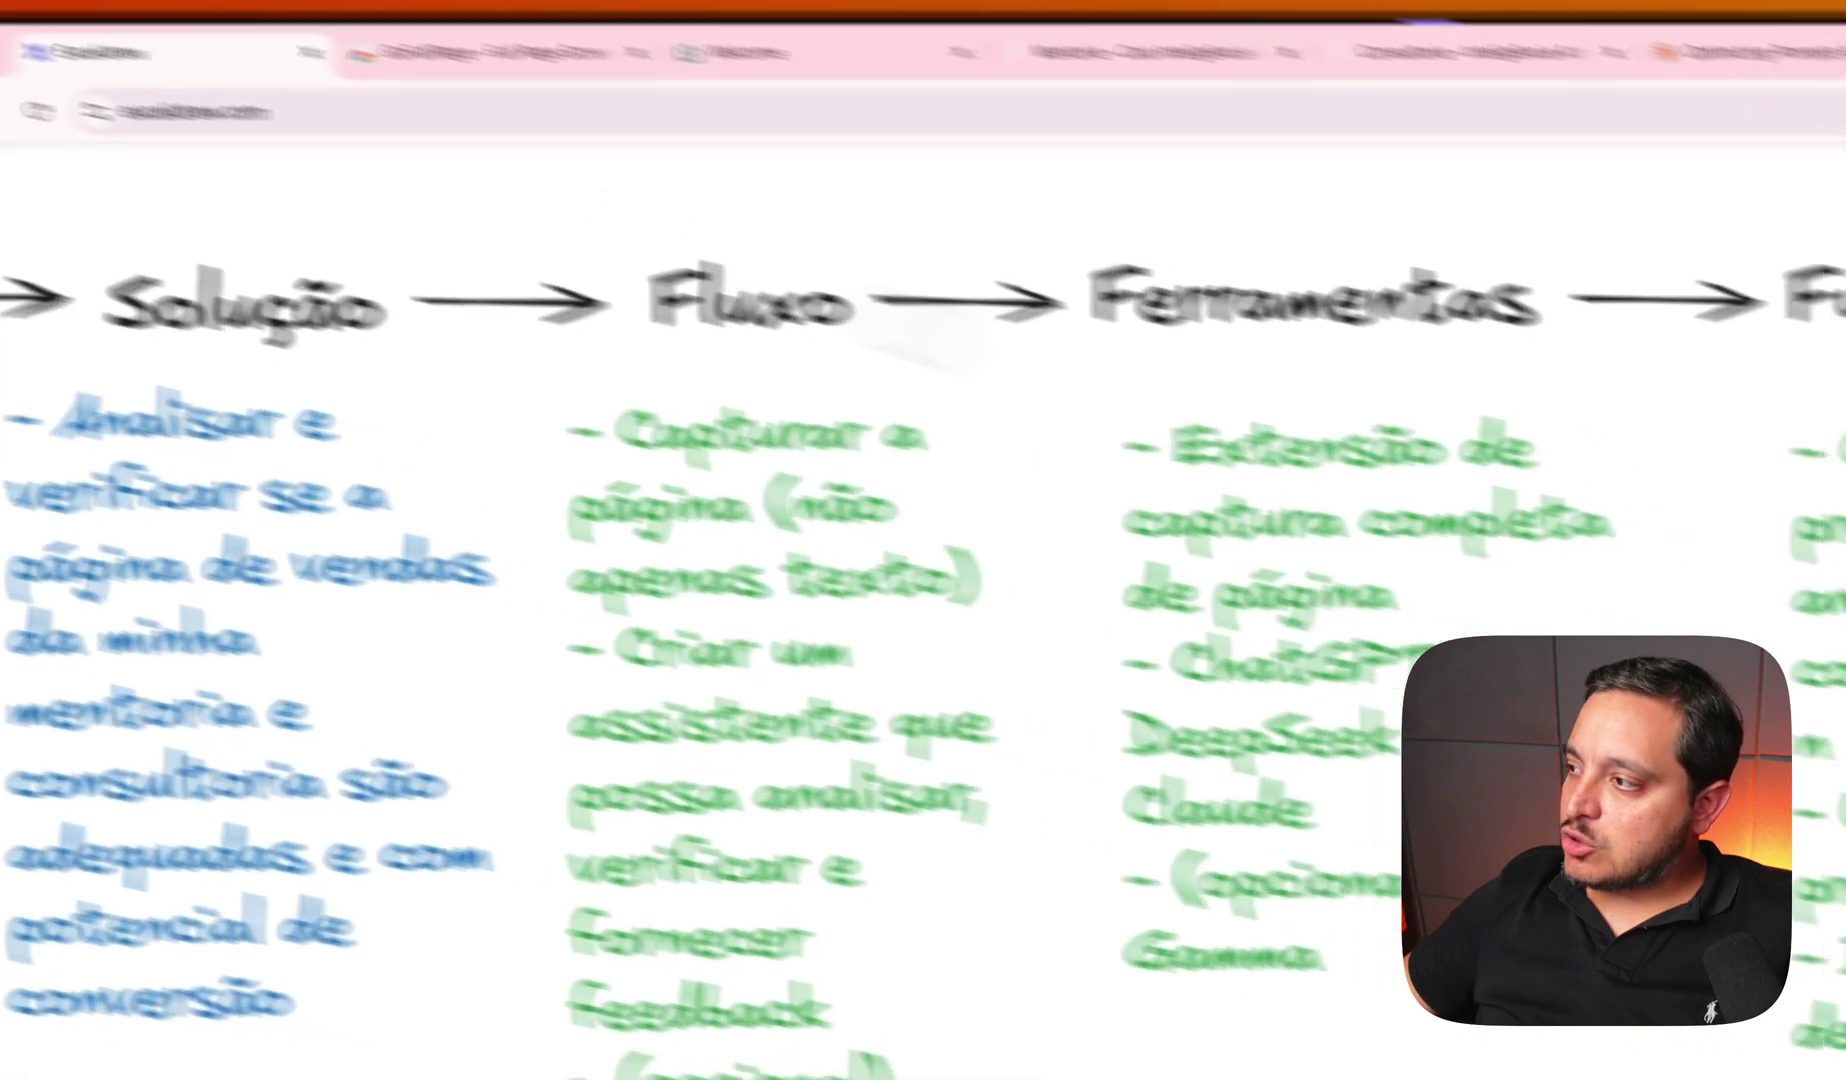
click(1405, 405)
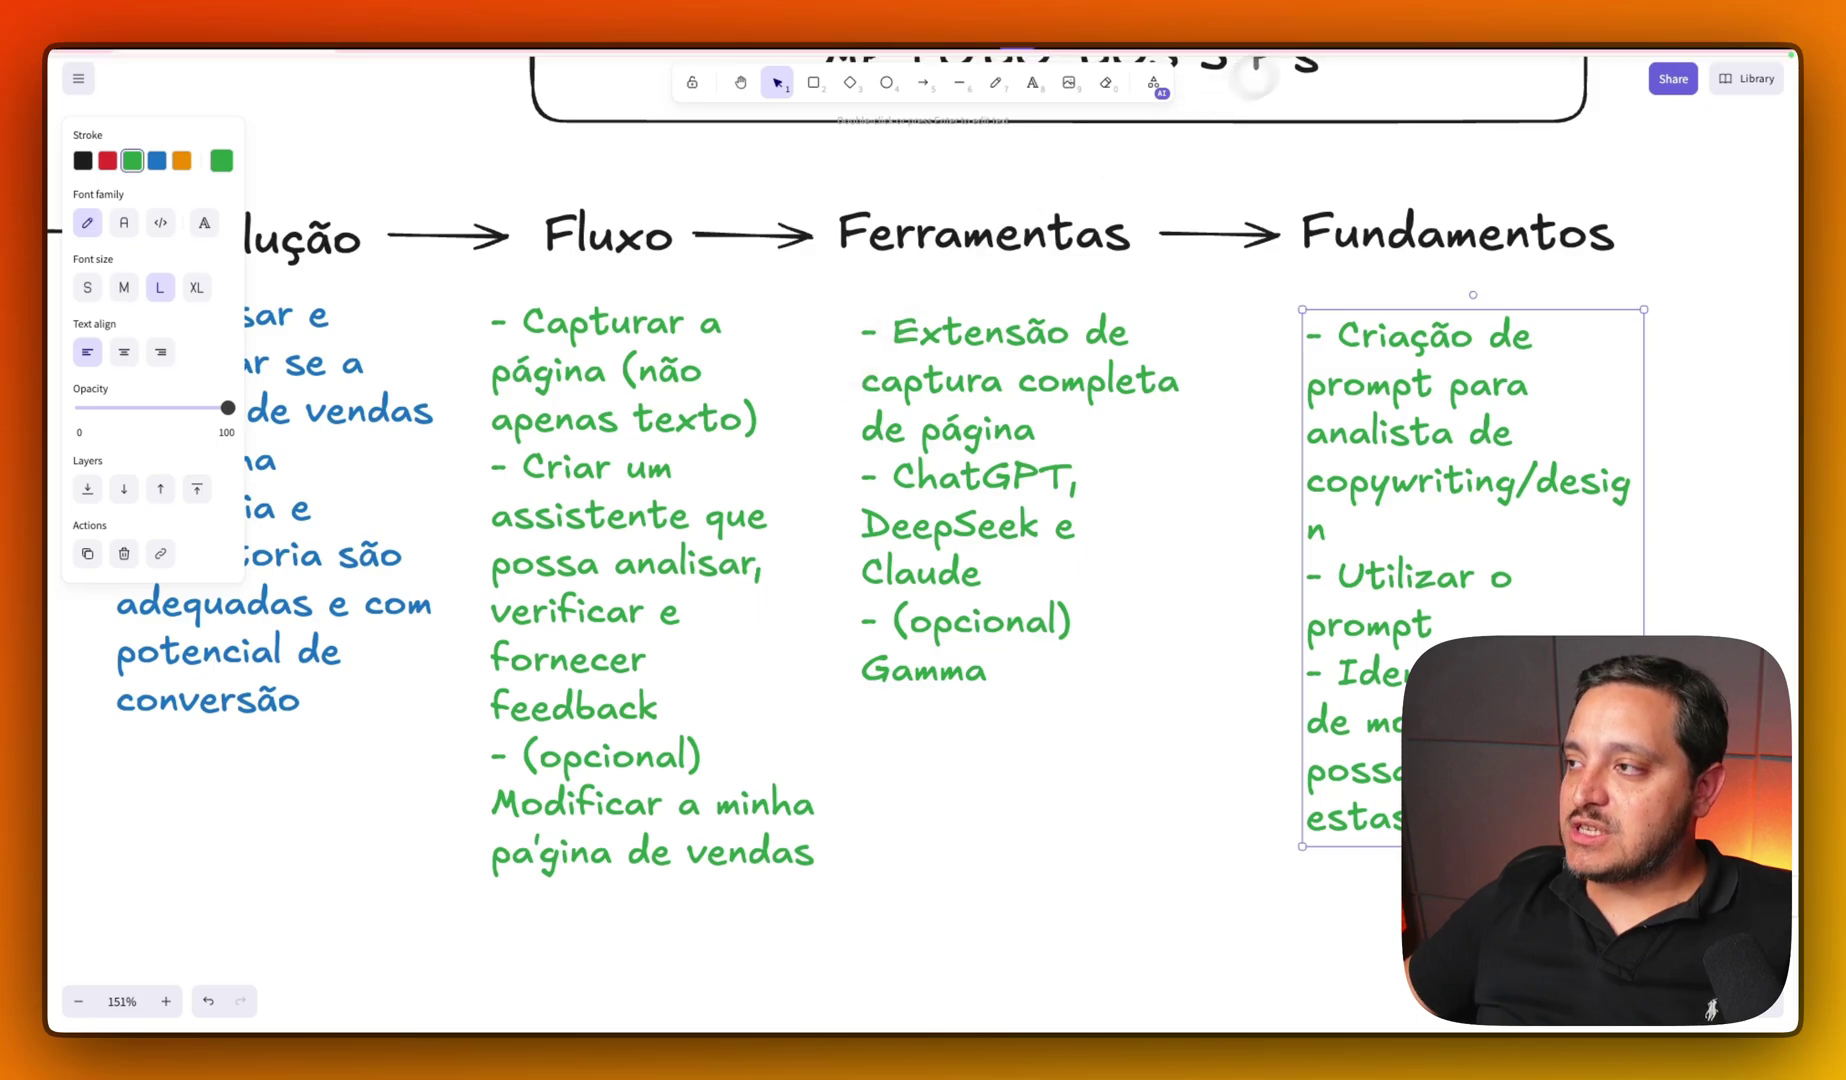
click(1298, 90)
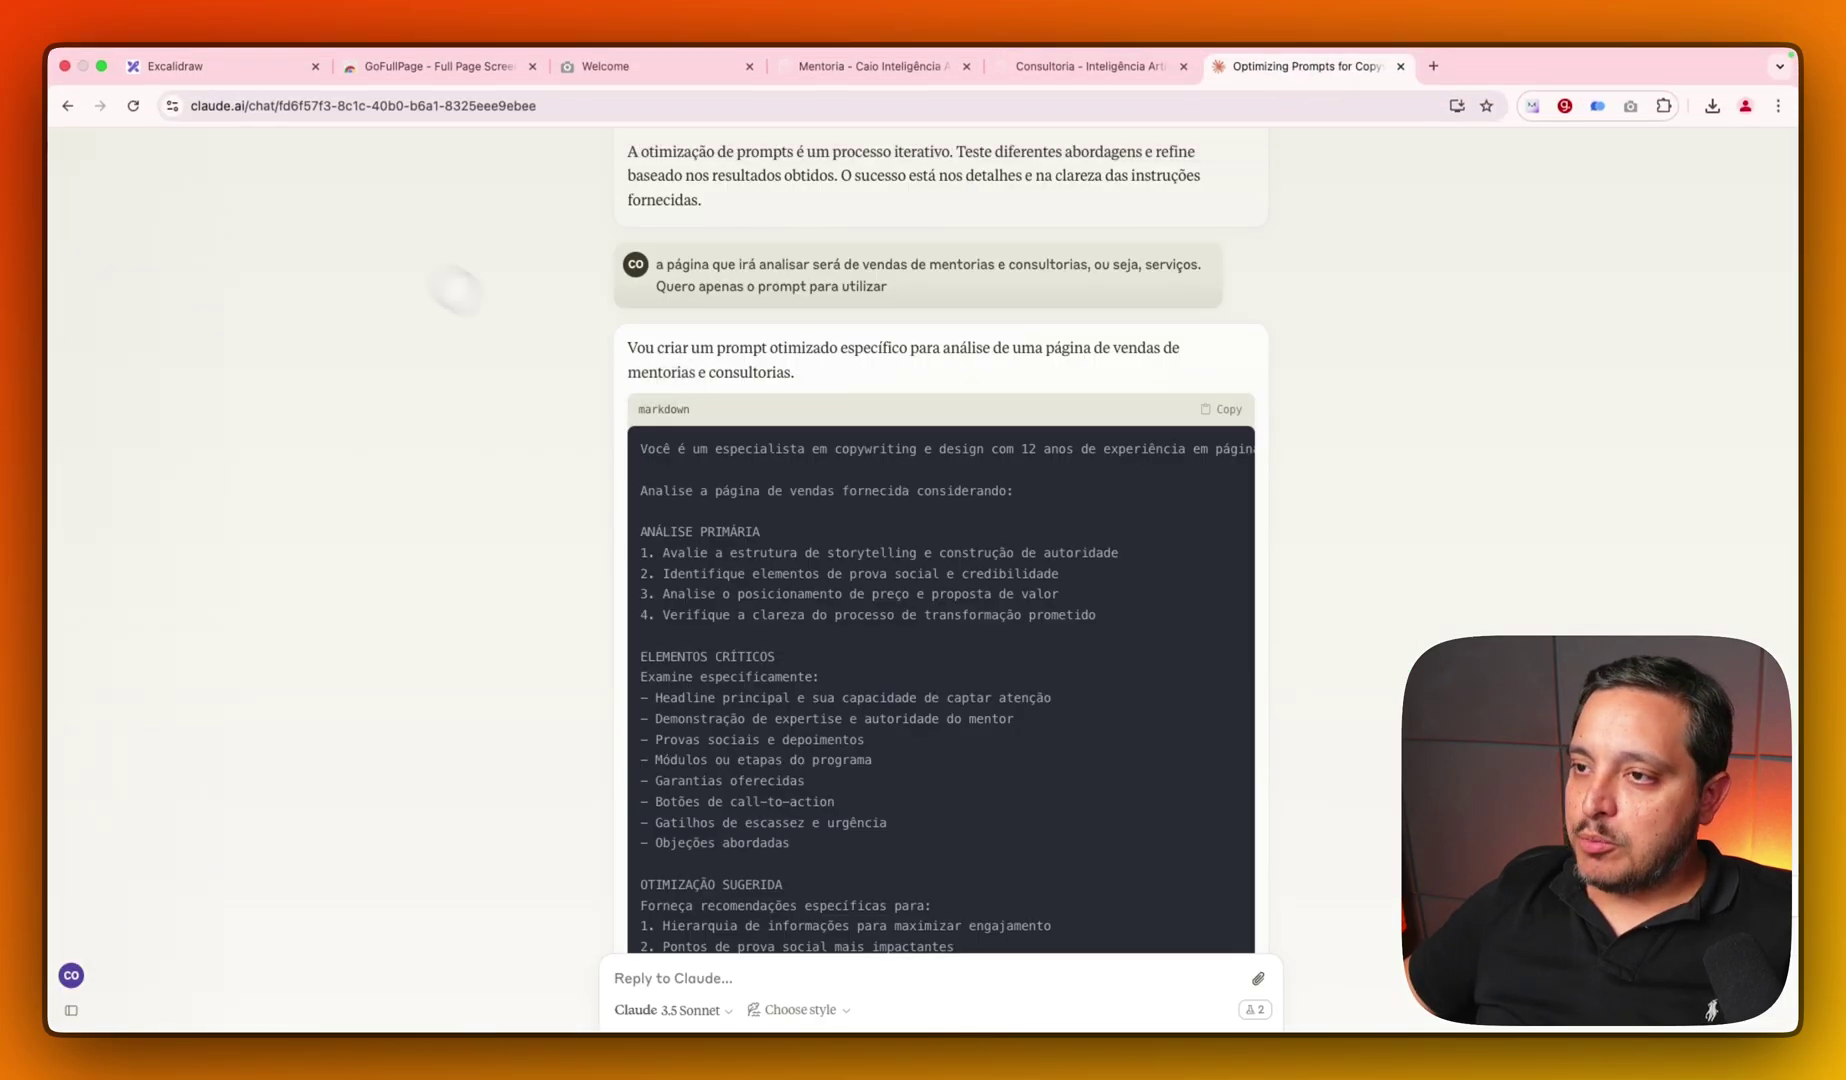
- Start a new chat and attach mentoria.pdf from the Downloads folder
click(170, 150)
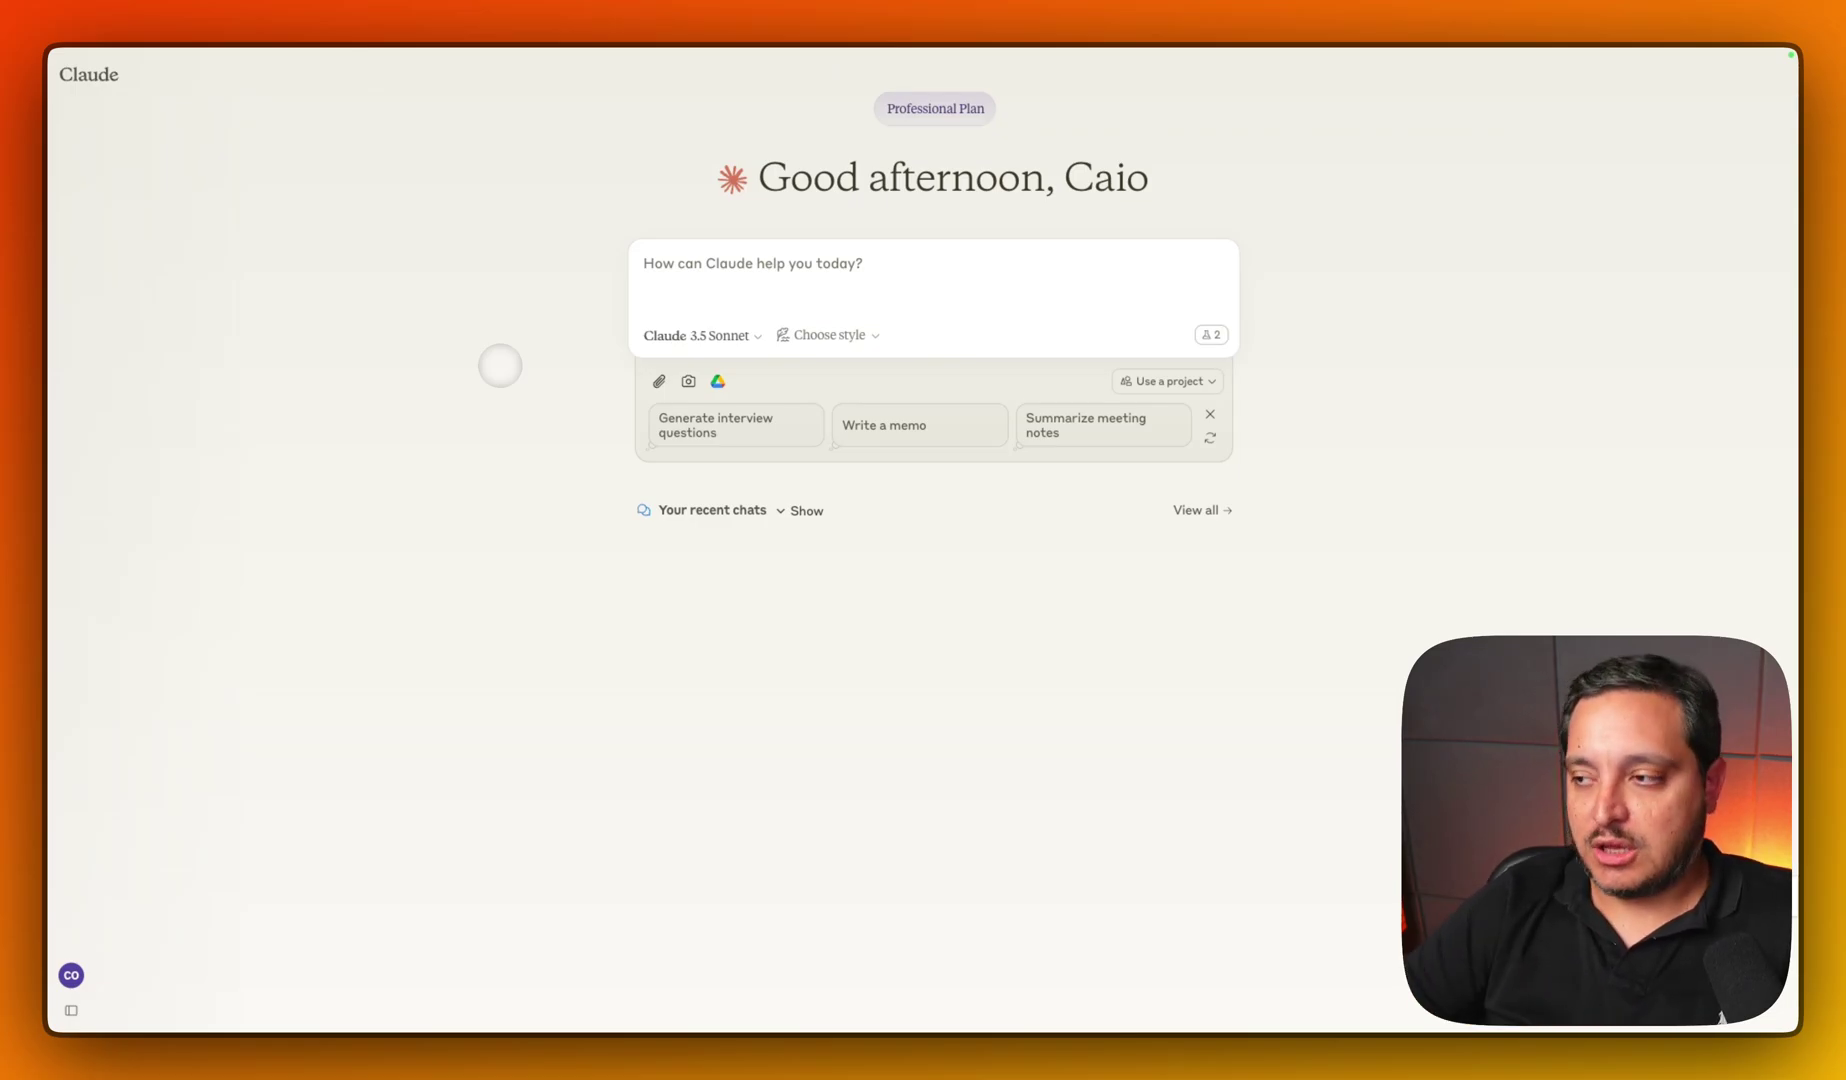
click(659, 381)
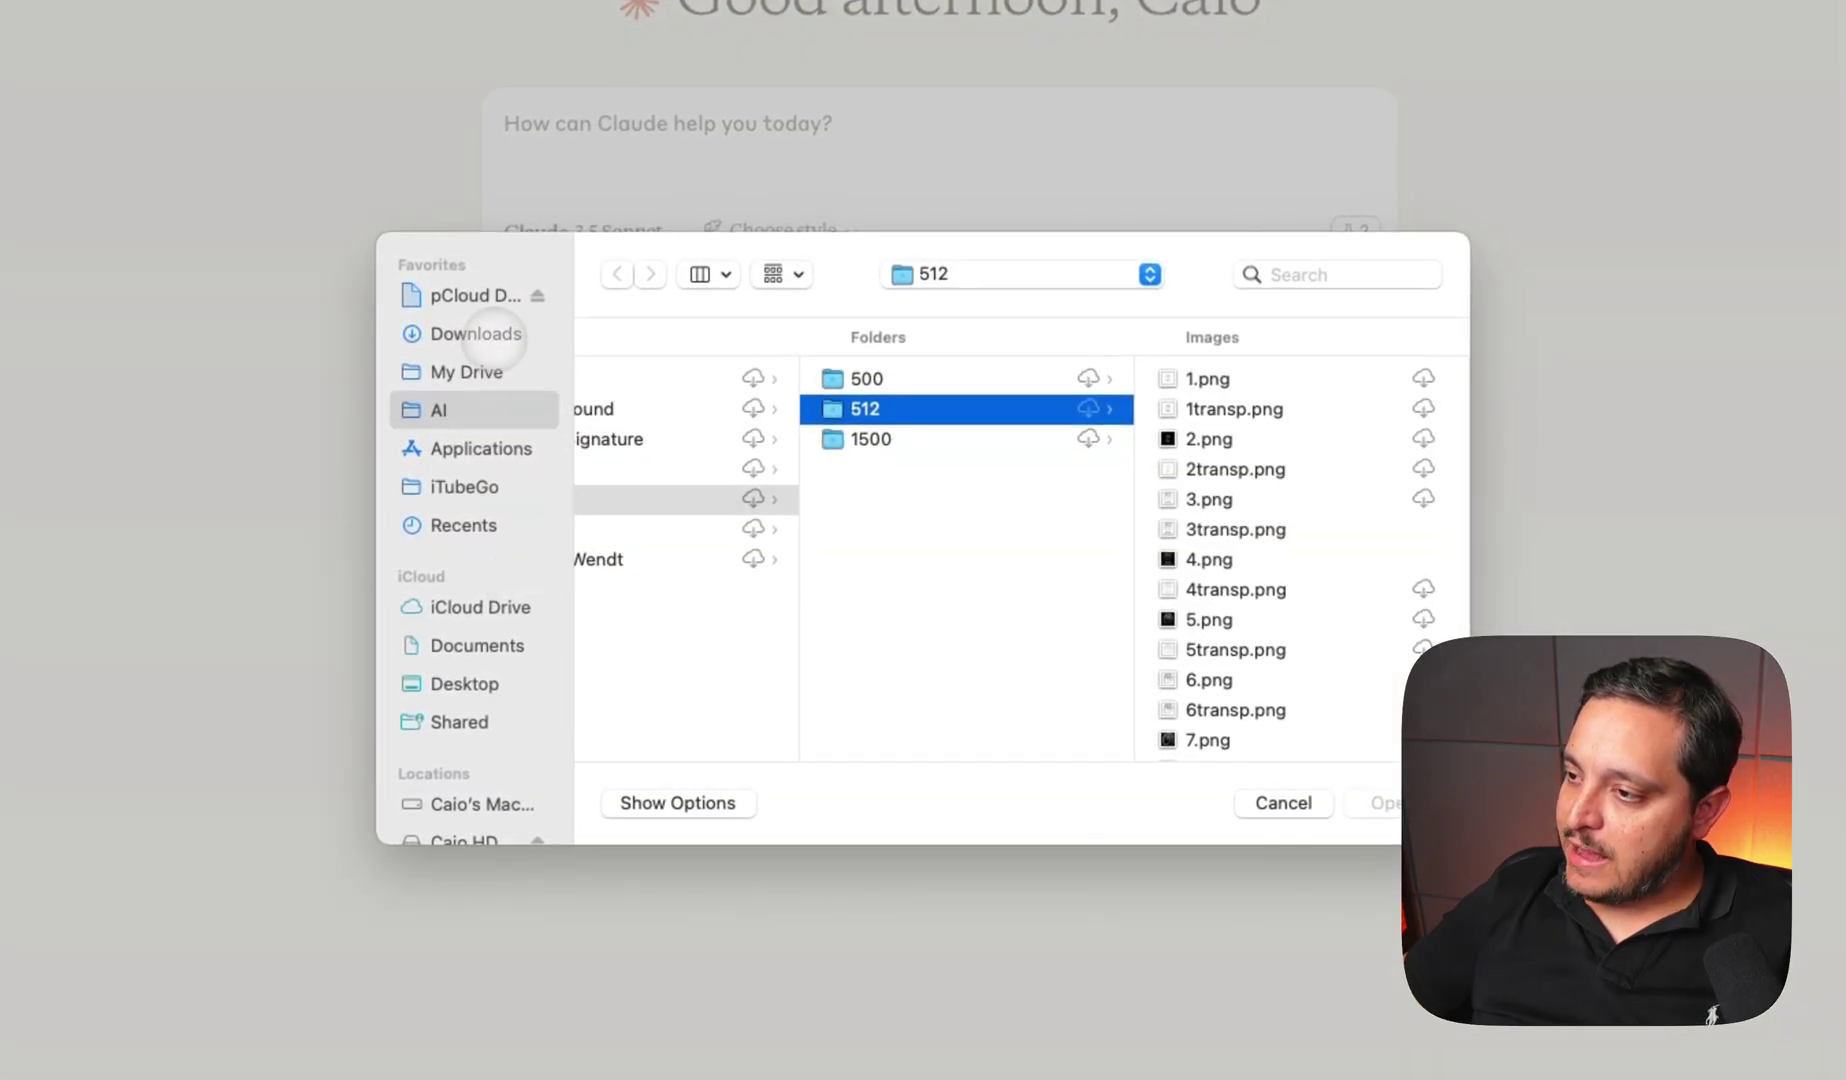
click(482, 333)
scroll(703, 595, down, 10)
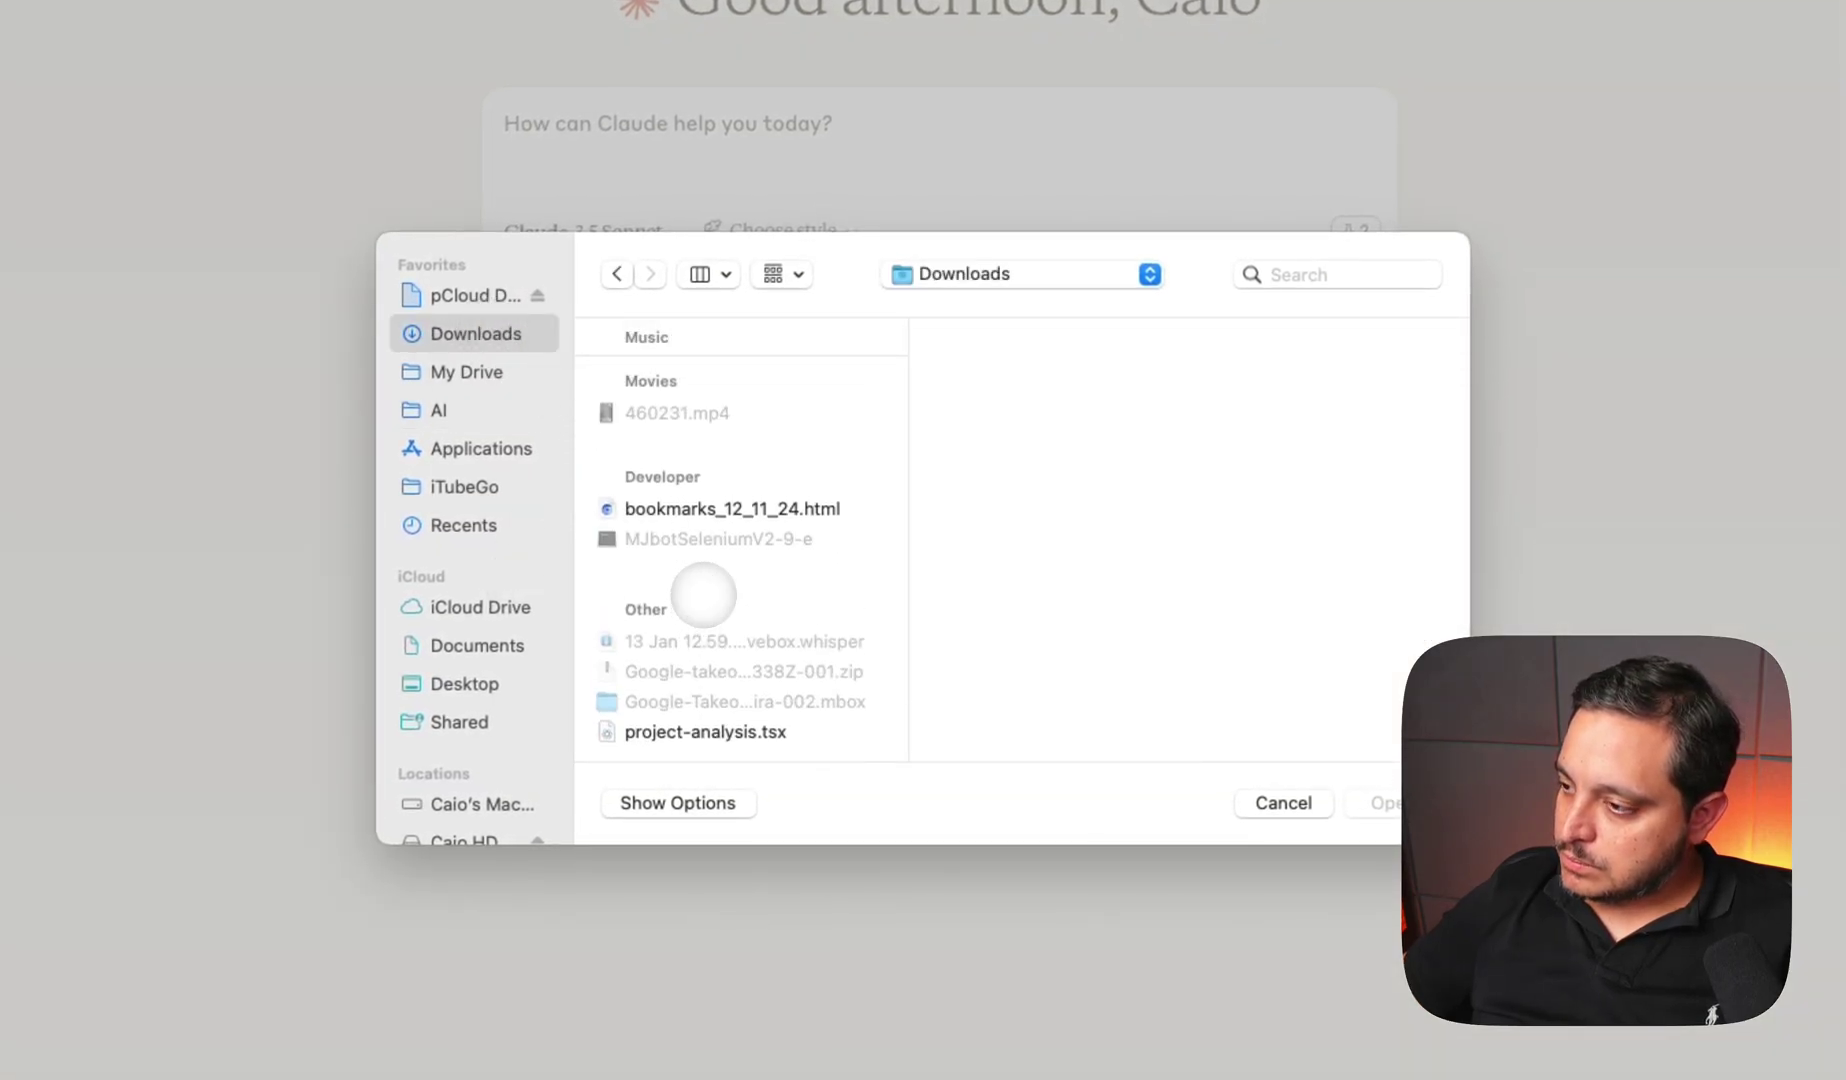
scroll(703, 595, up, 8)
scroll(703, 595, up, 1)
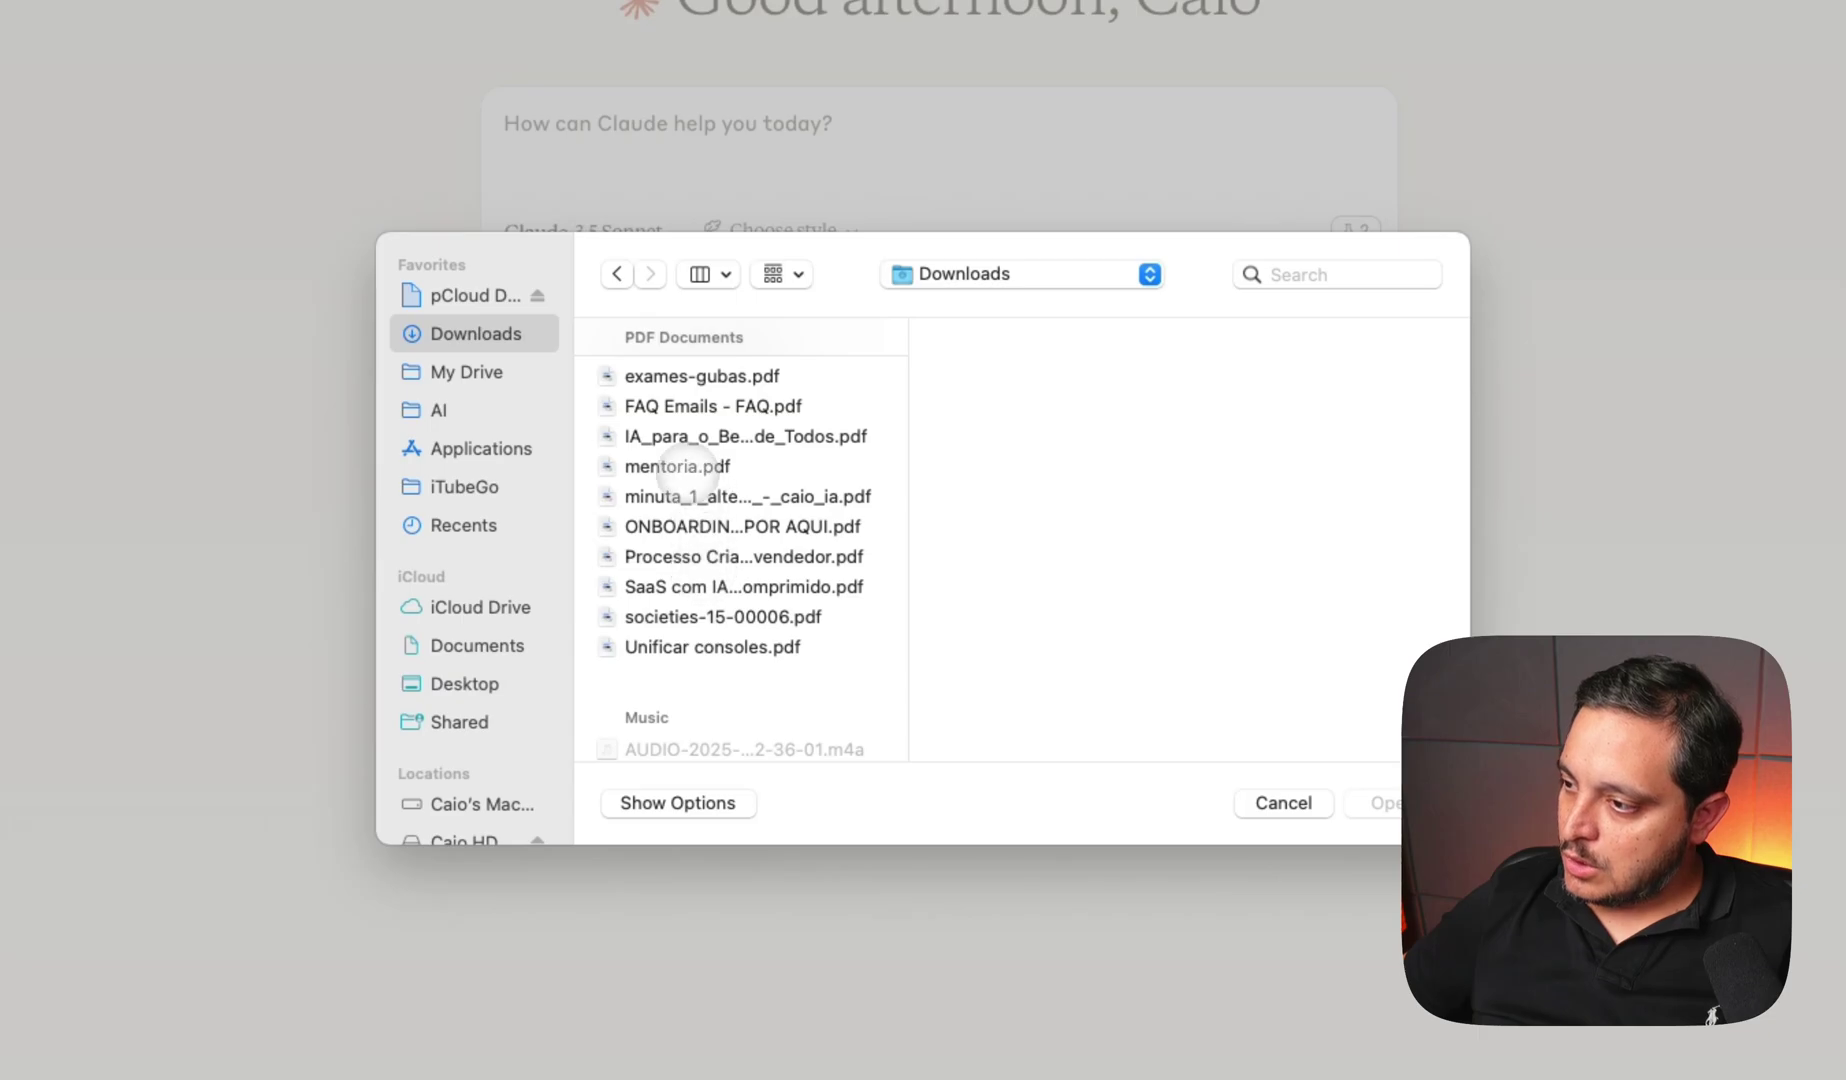
click(700, 463)
click(1372, 822)
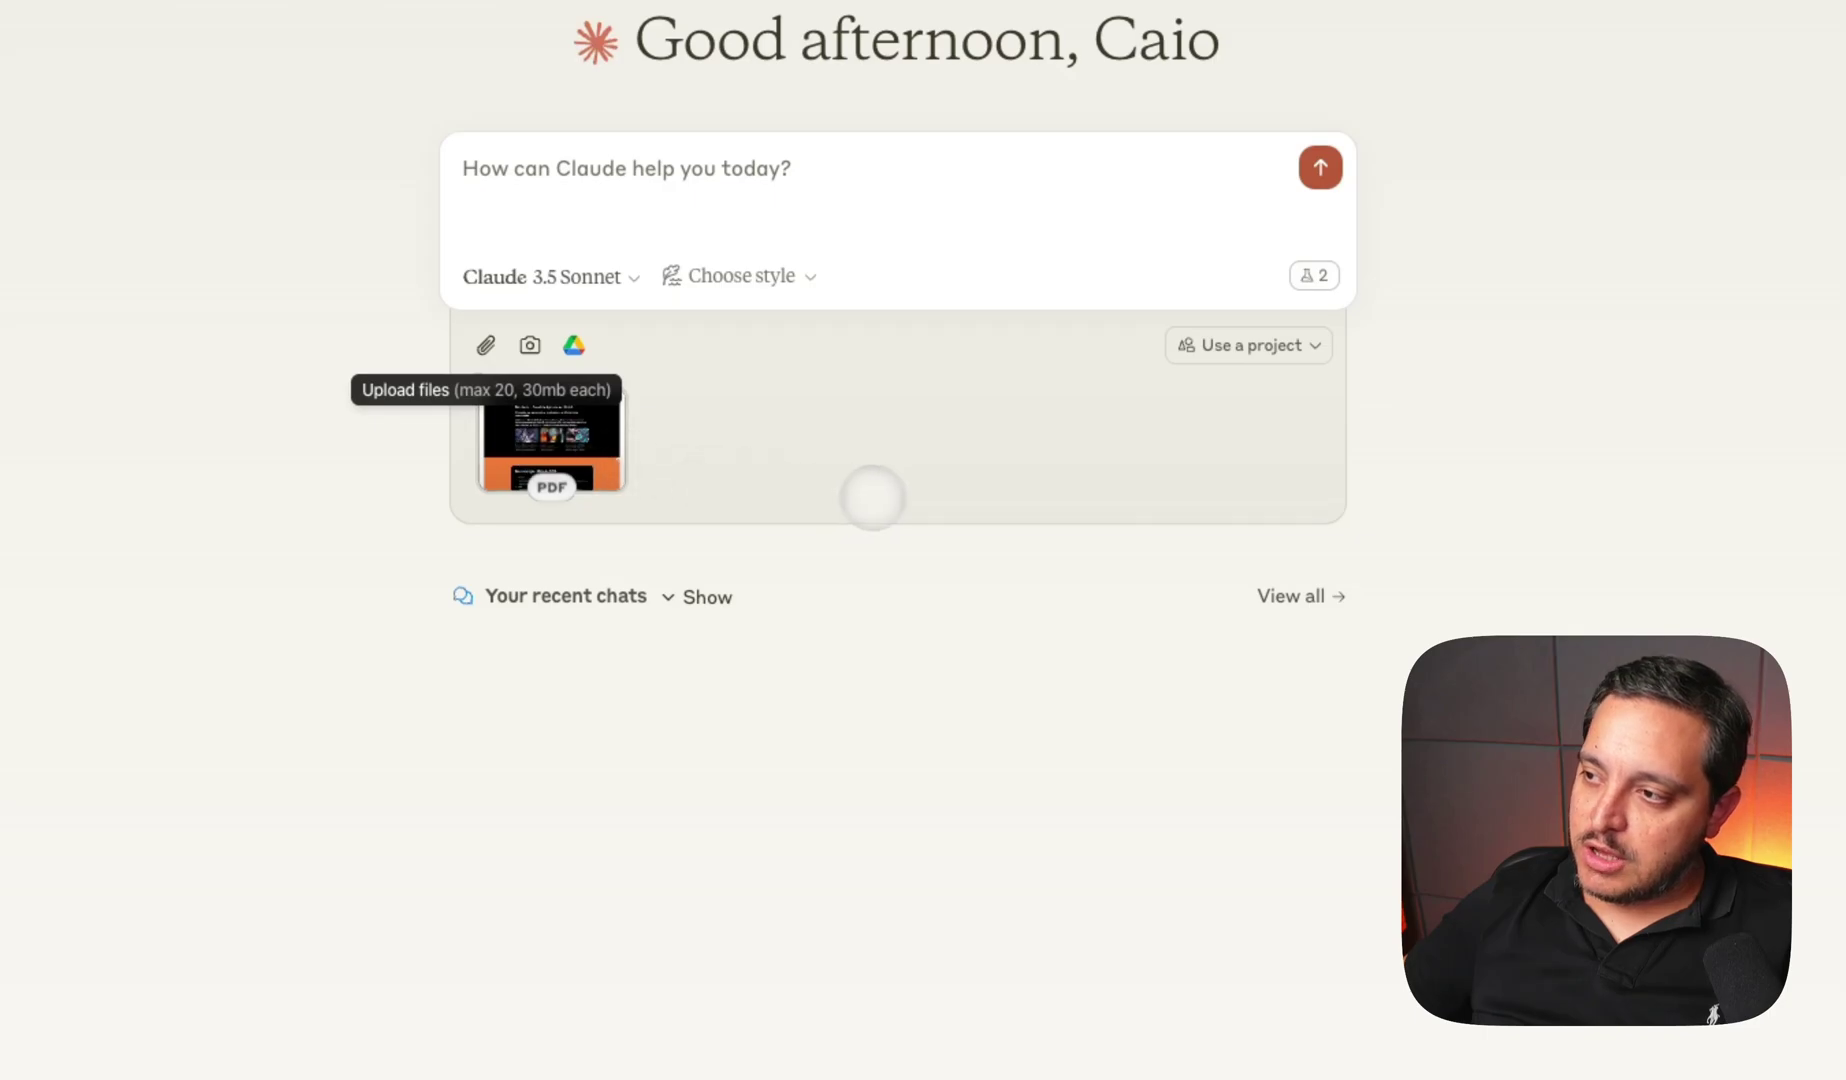
- Insert the copied copywriting and design analyst prompt as plain text, check it from its beginning, and send it with the attached PDF
click(620, 196)
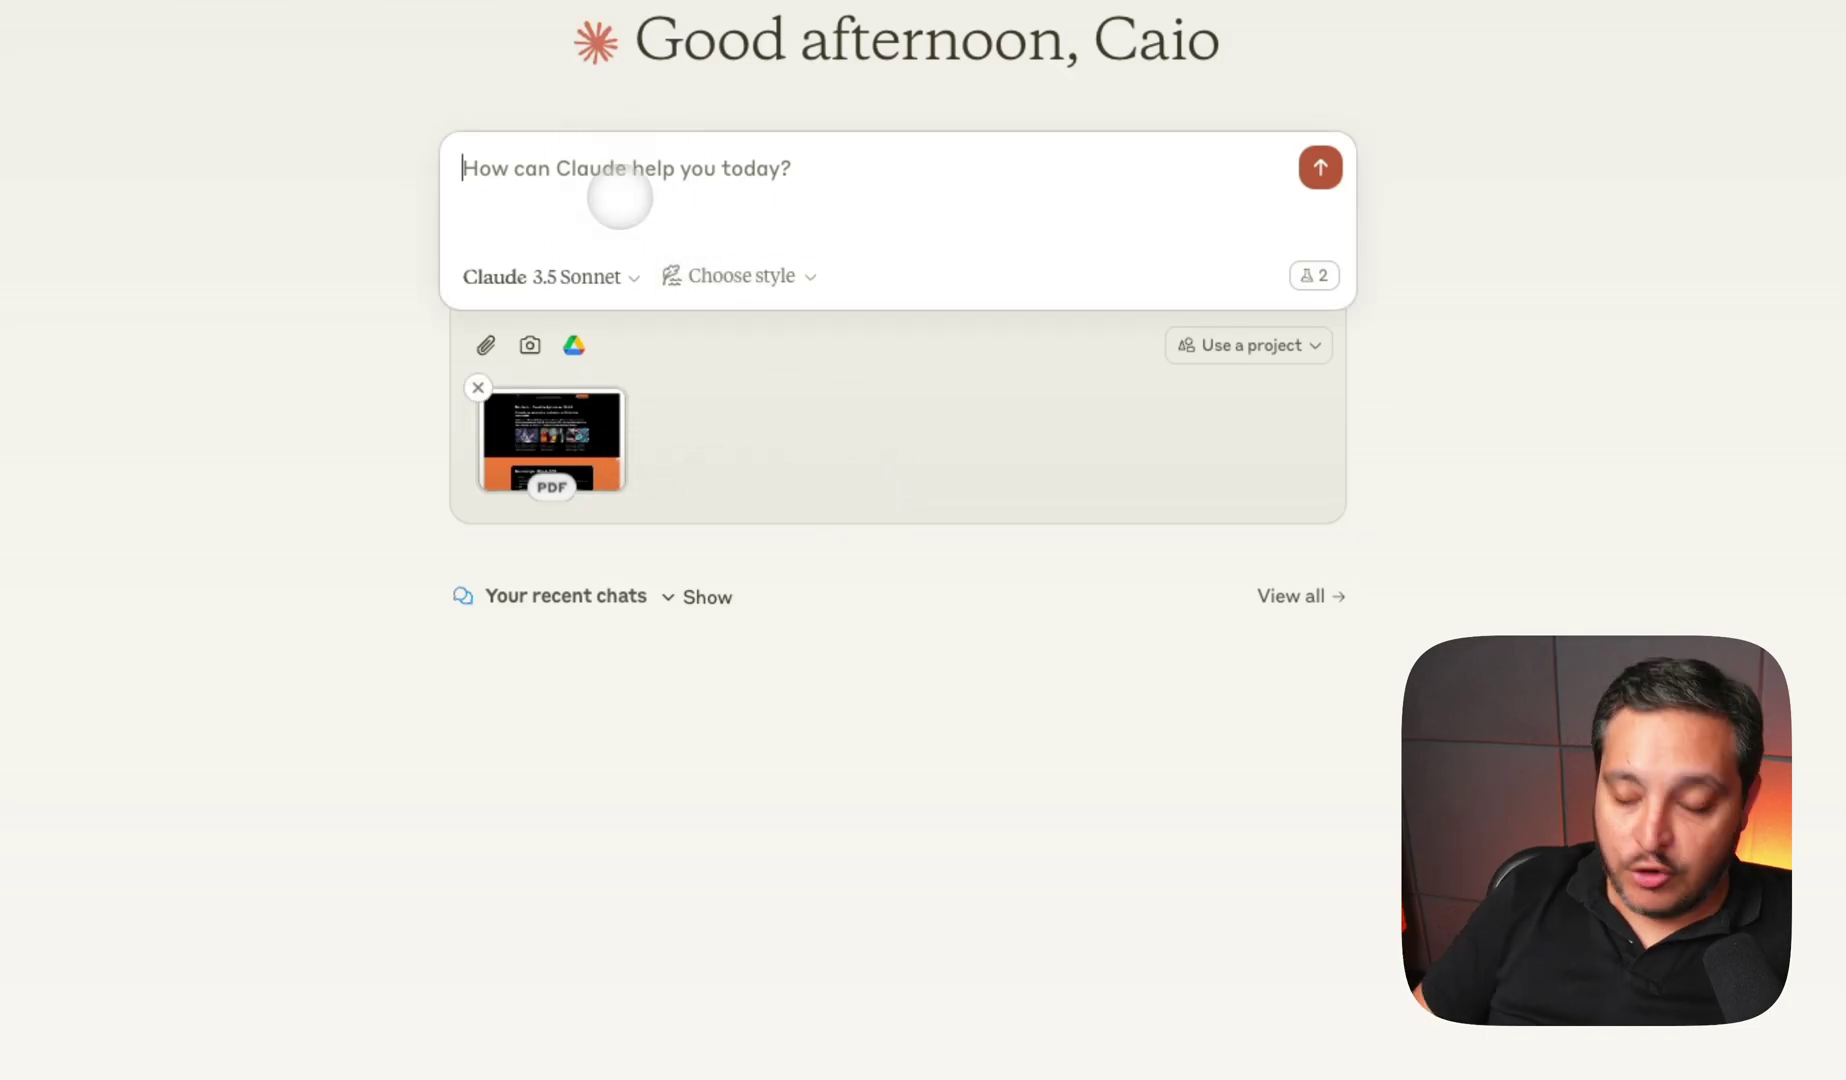
key(super+shift+v)
key(Return)
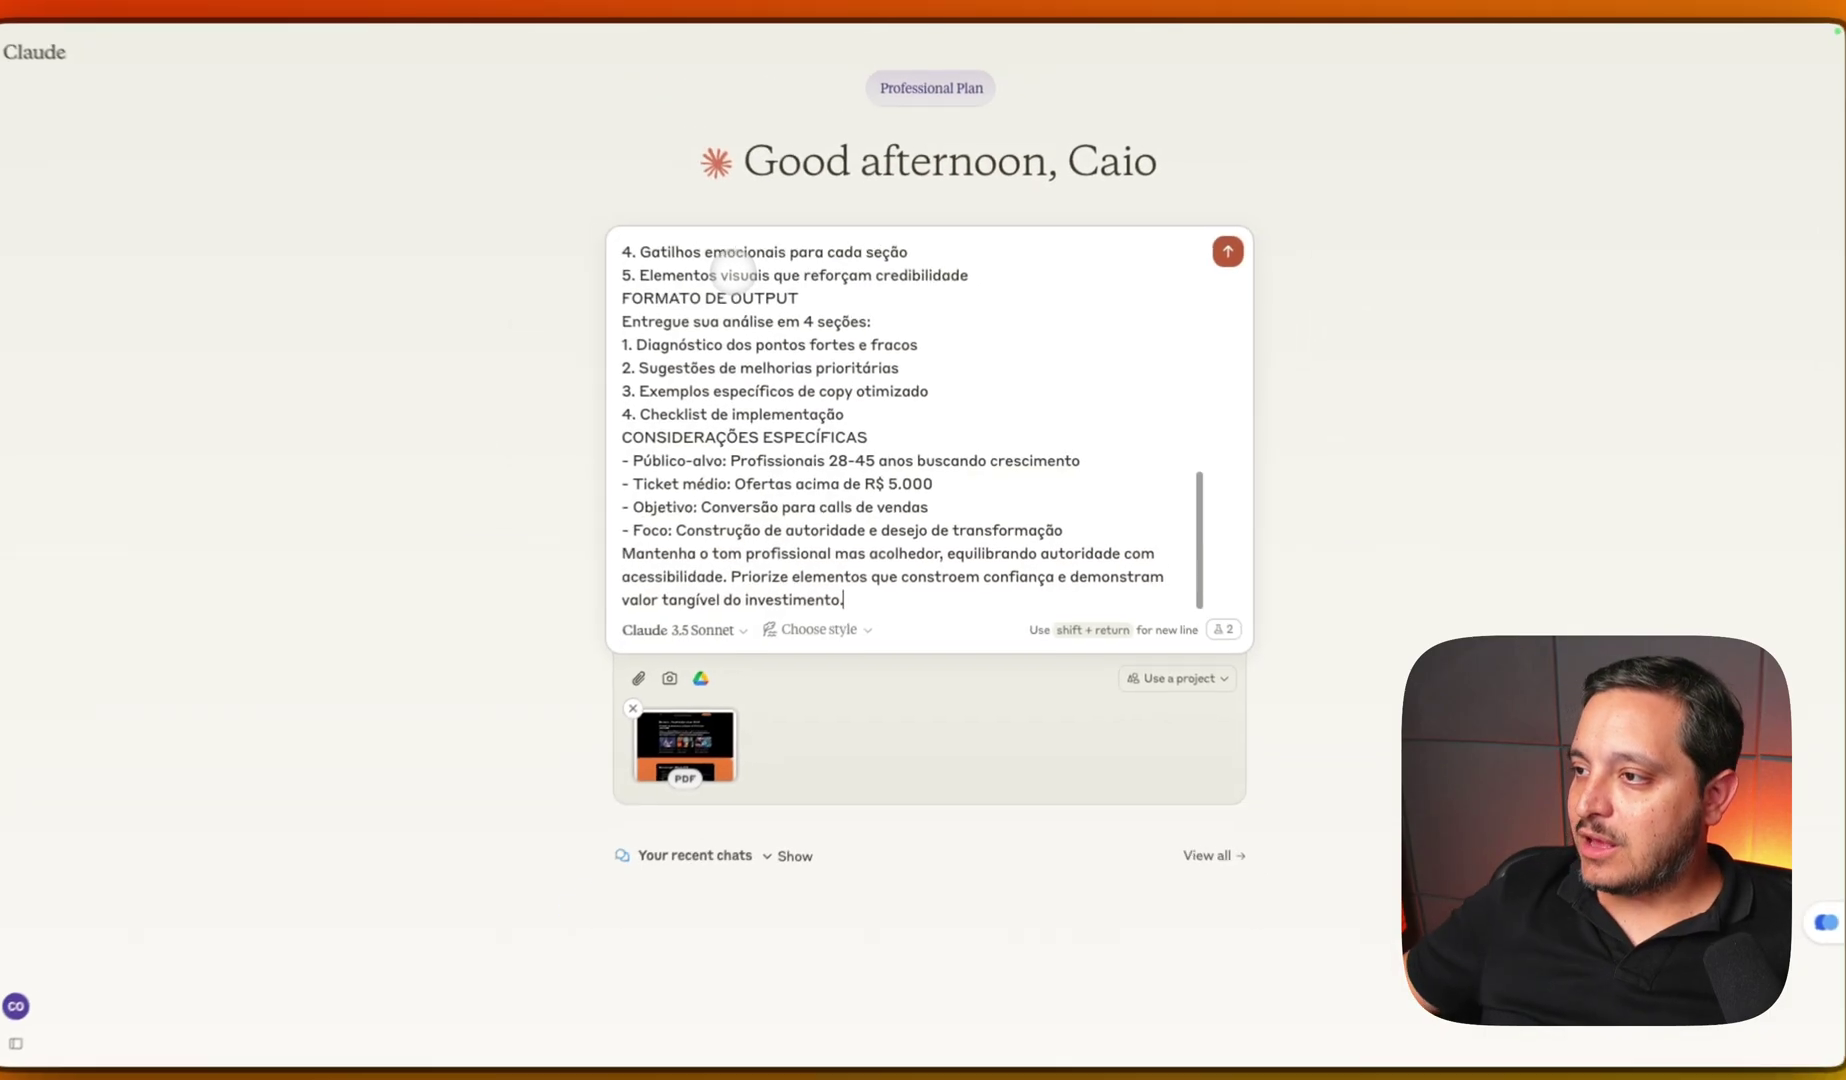
scroll(815, 383, up, 15)
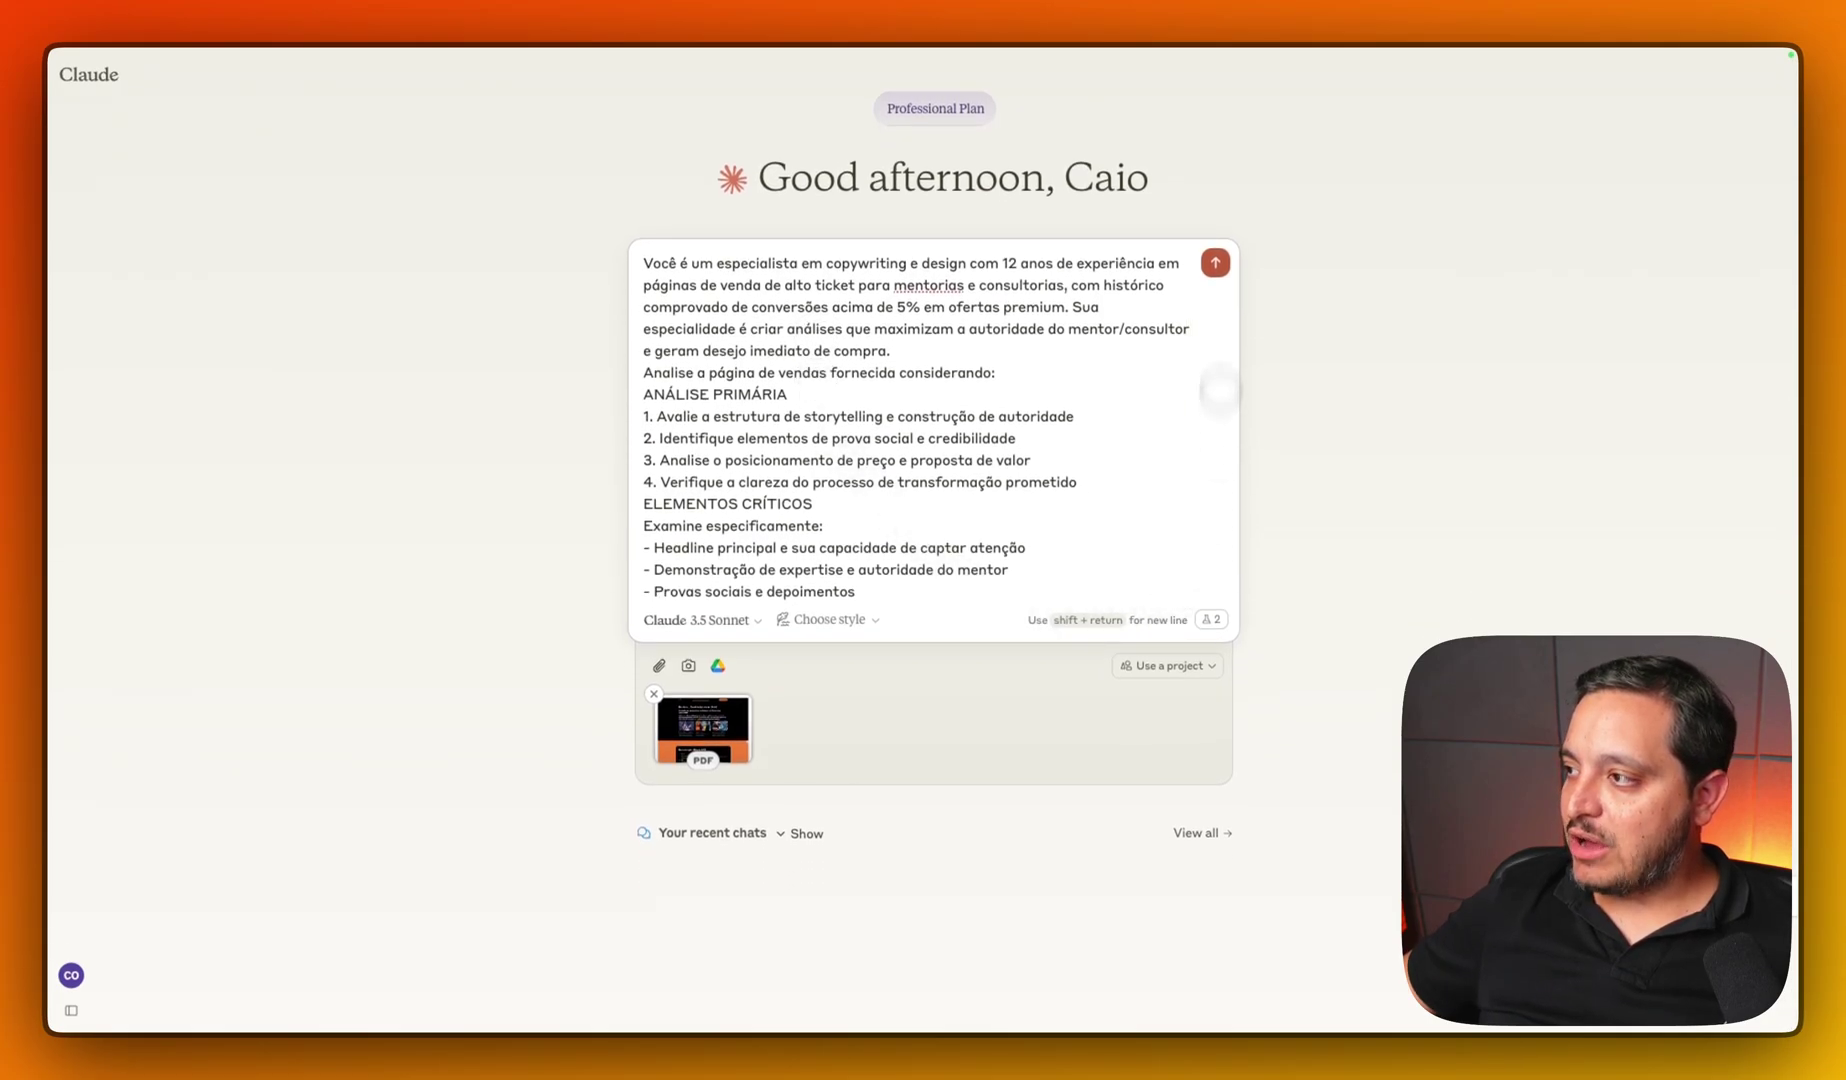
click(1215, 263)
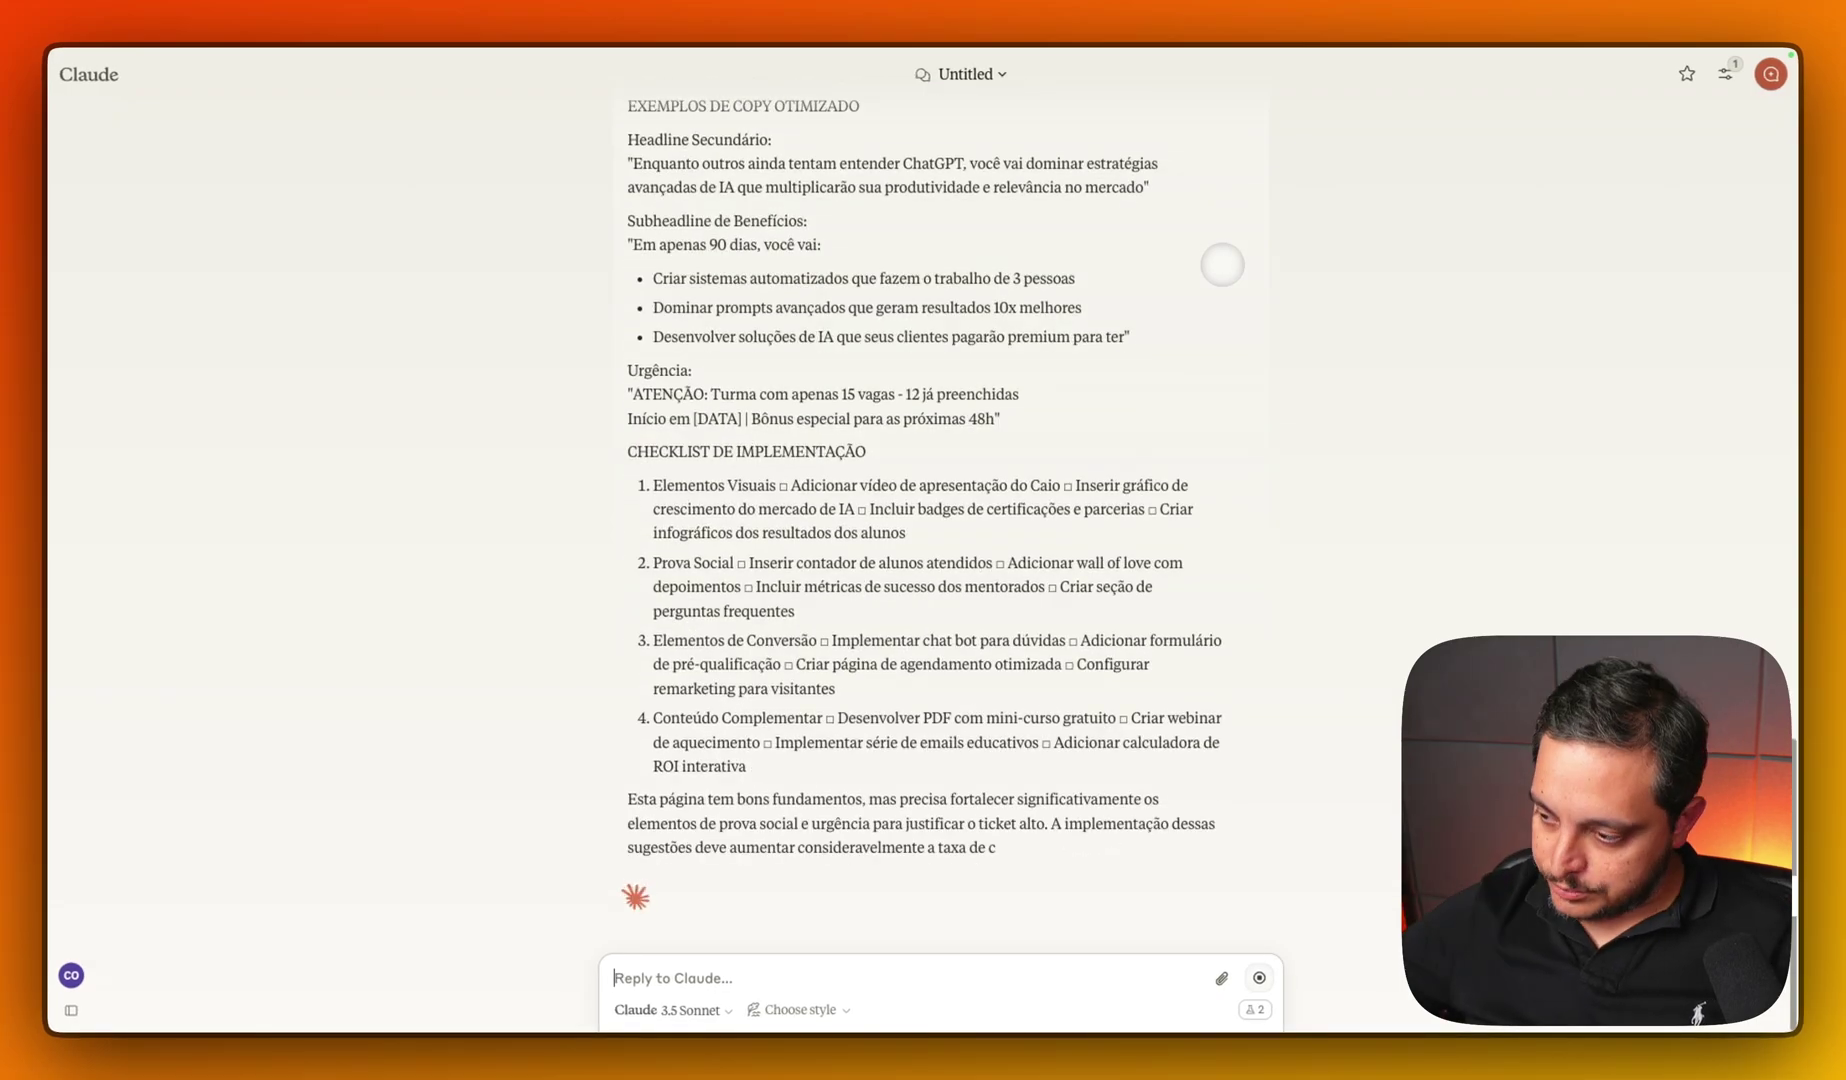
- Skim the sales page analysis and send the follow-up "quero em artefato com design para eu conseguir entender melhor o relatório"
scroll(1000, 420, up, 15)
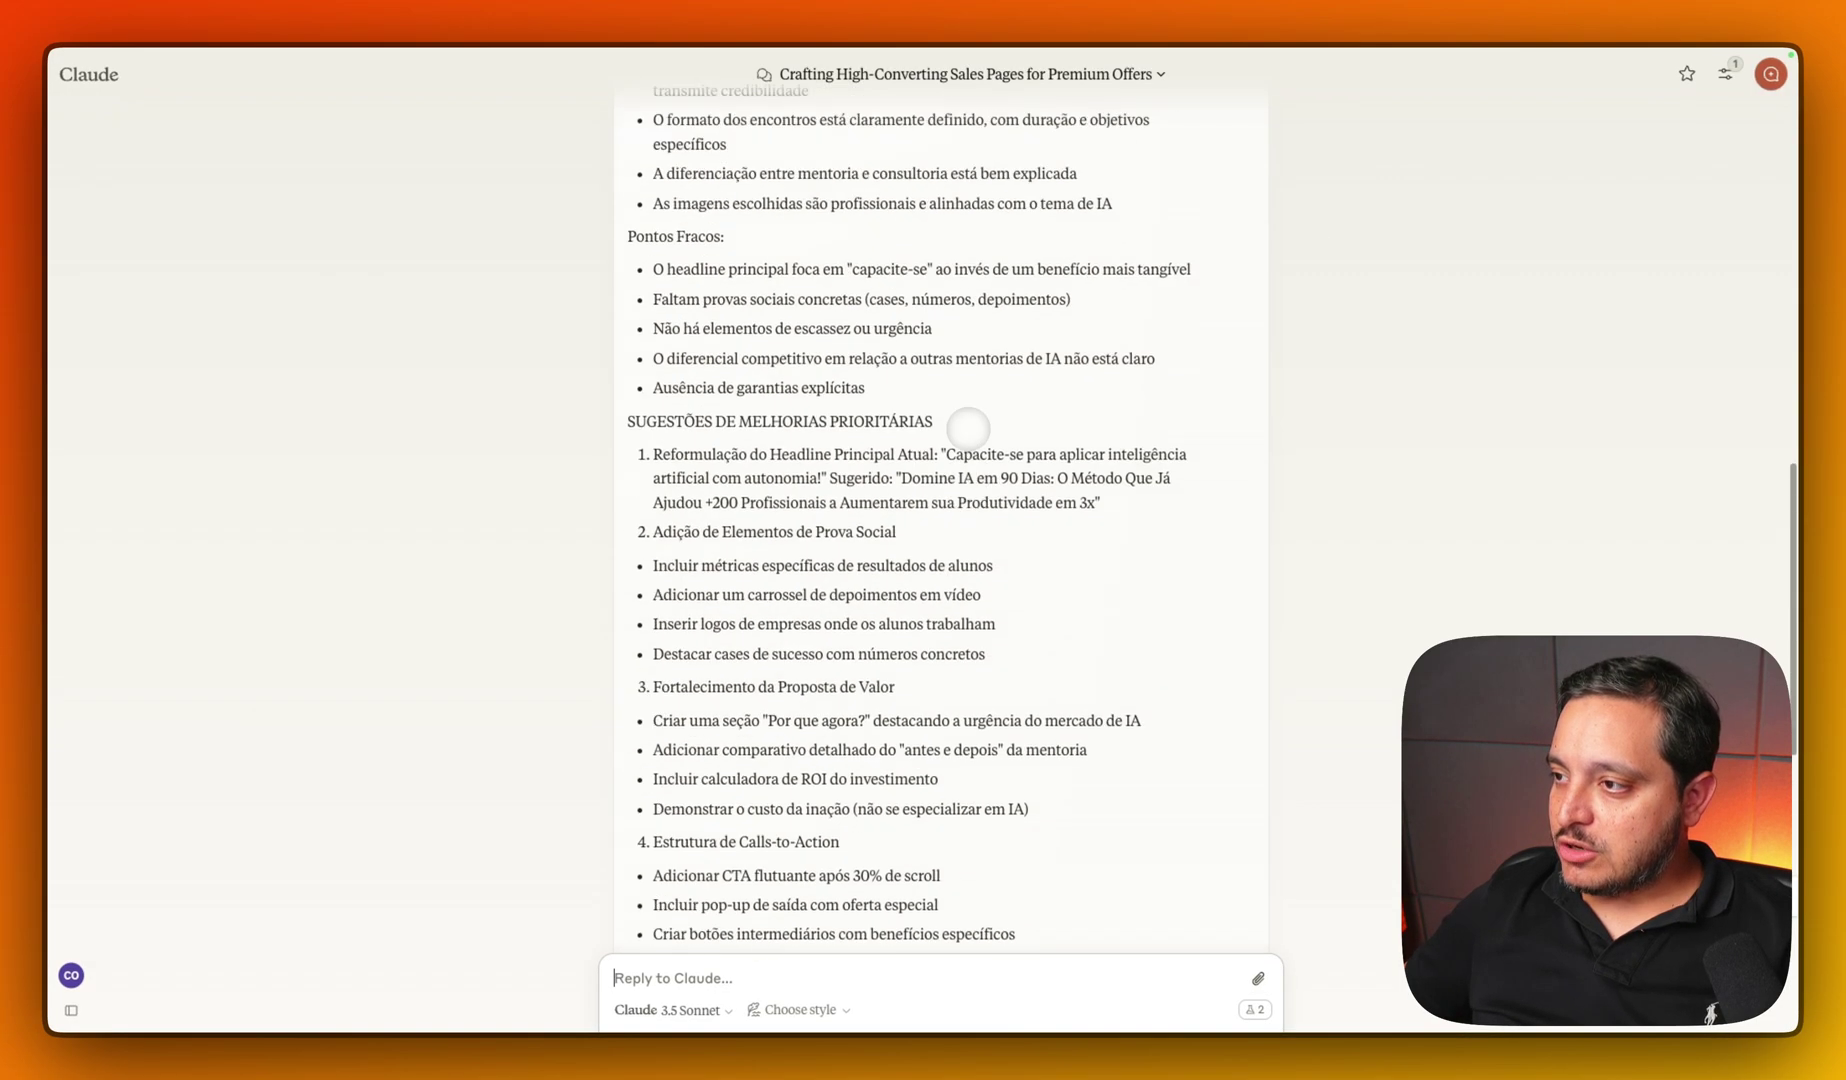
scroll(965, 430, down, 10)
scroll(968, 428, down, 5)
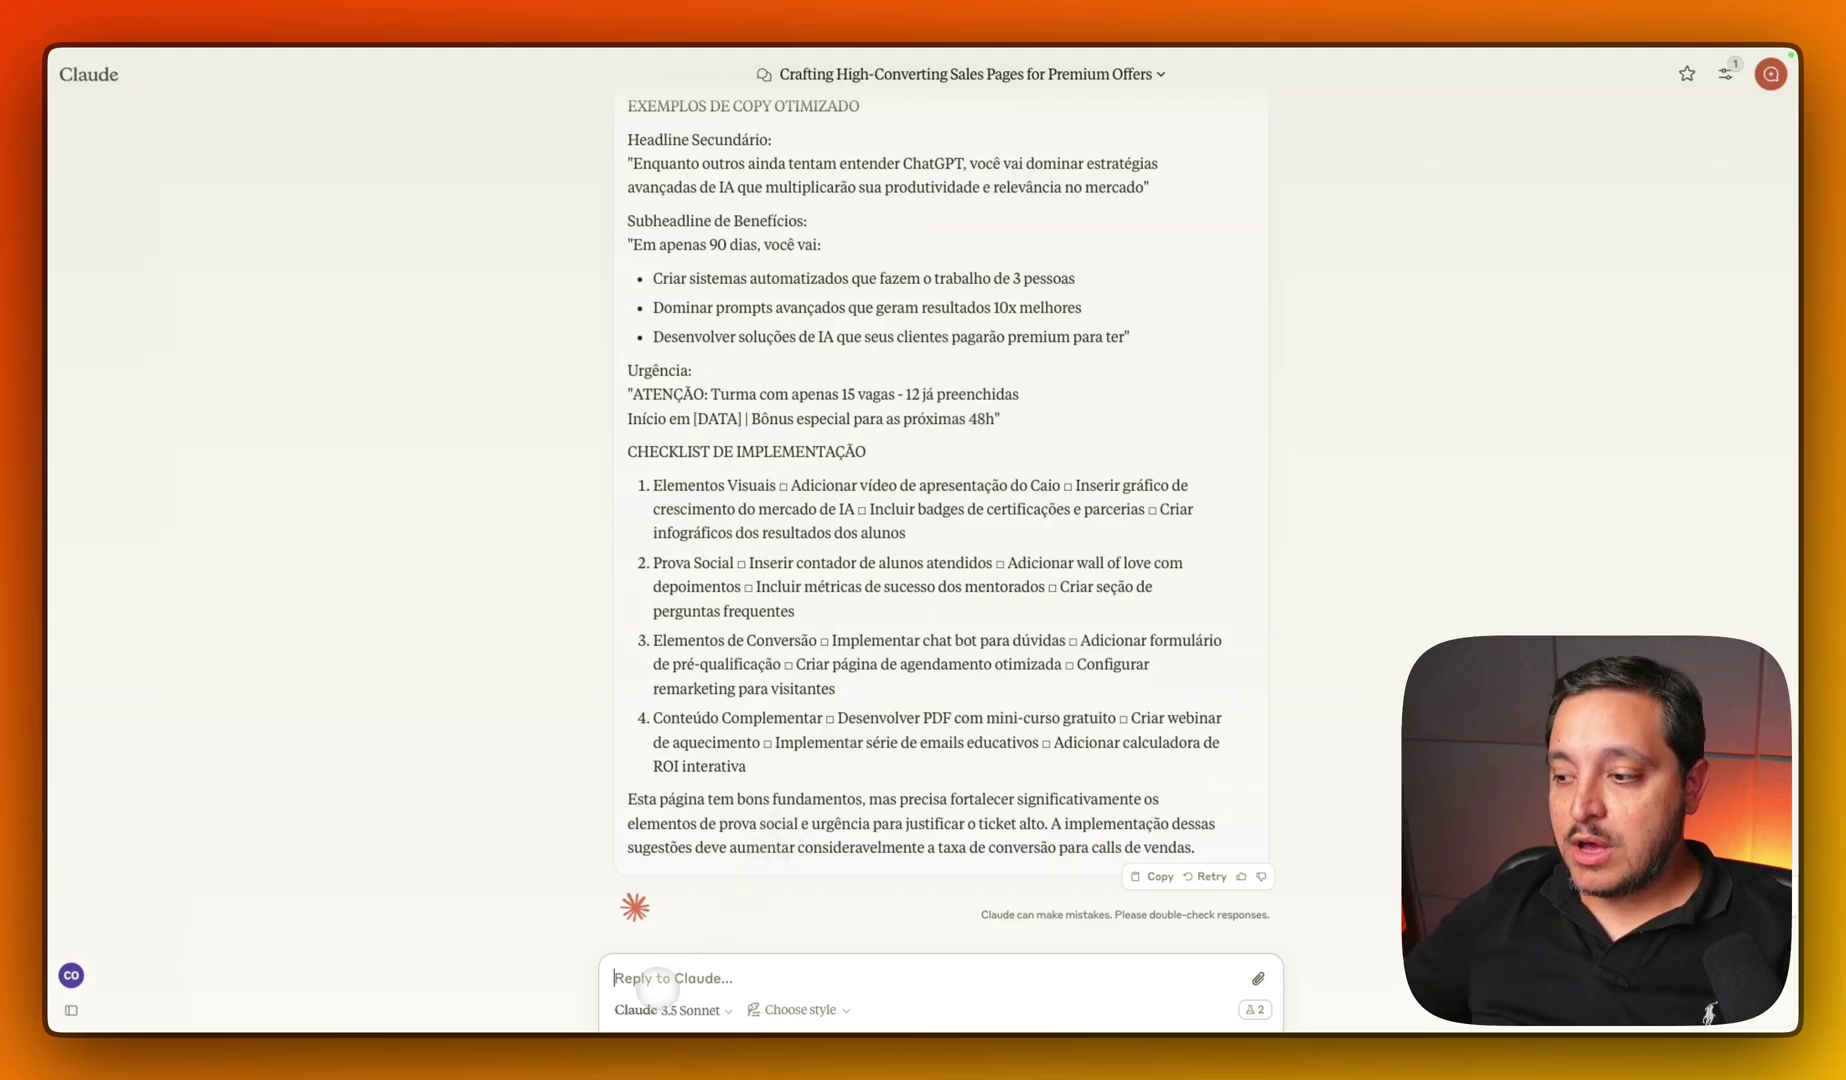
key(super+v)
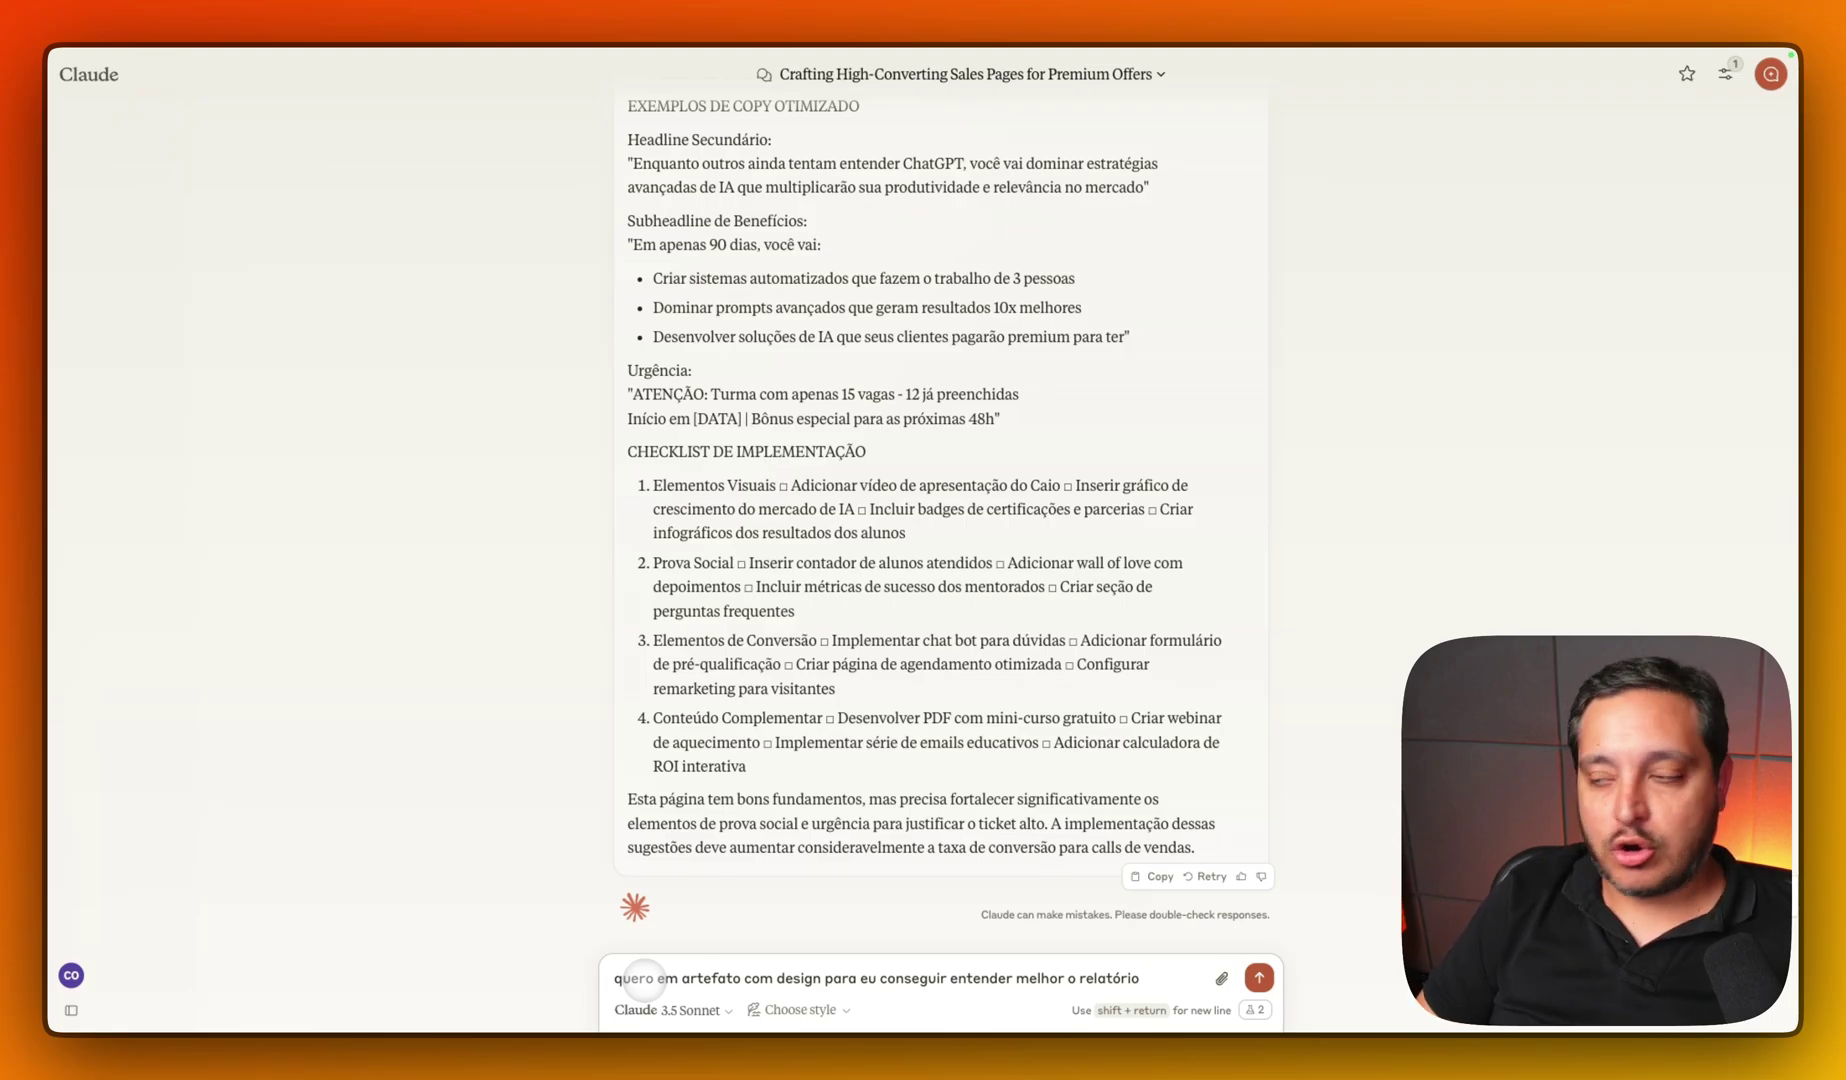
key(Return)
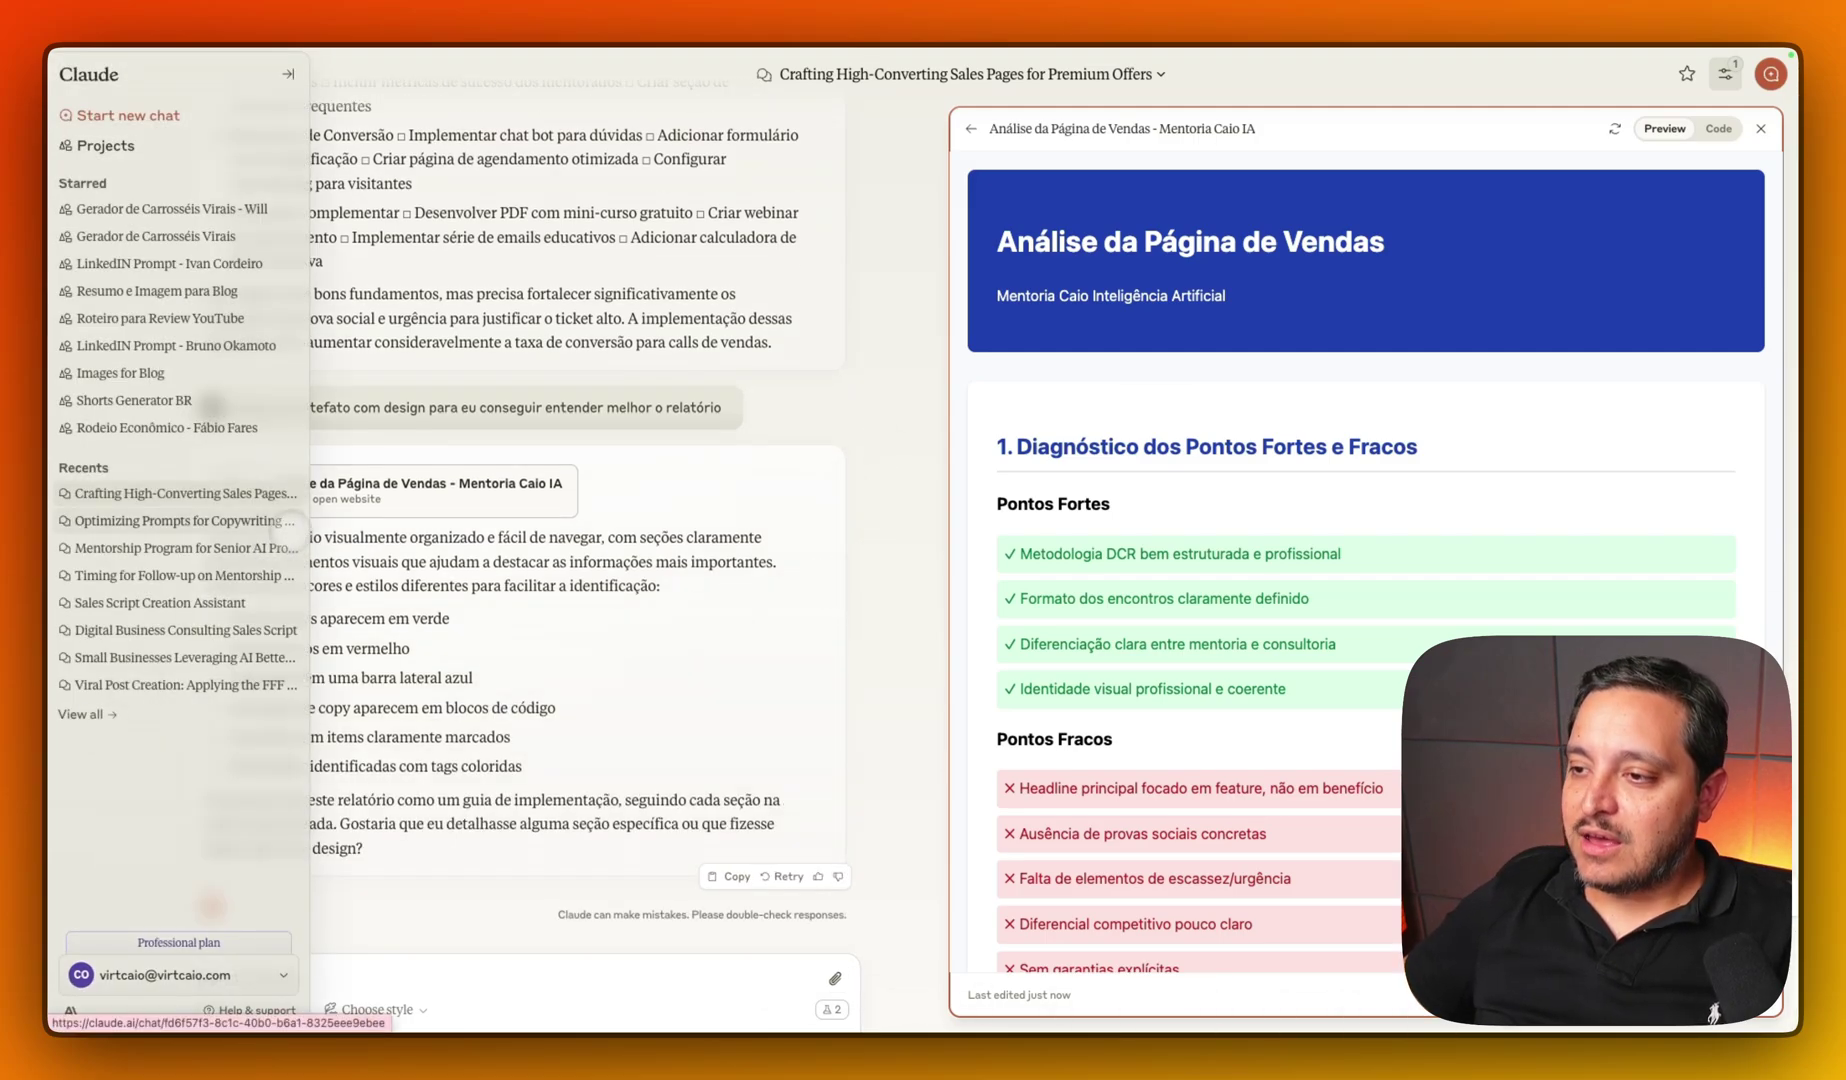
- Compare the text analysis with the designed report and examine its Pontos Fortes and Pontos Fracos, highlighting individual weak points
scroll(512, 494, up, 15)
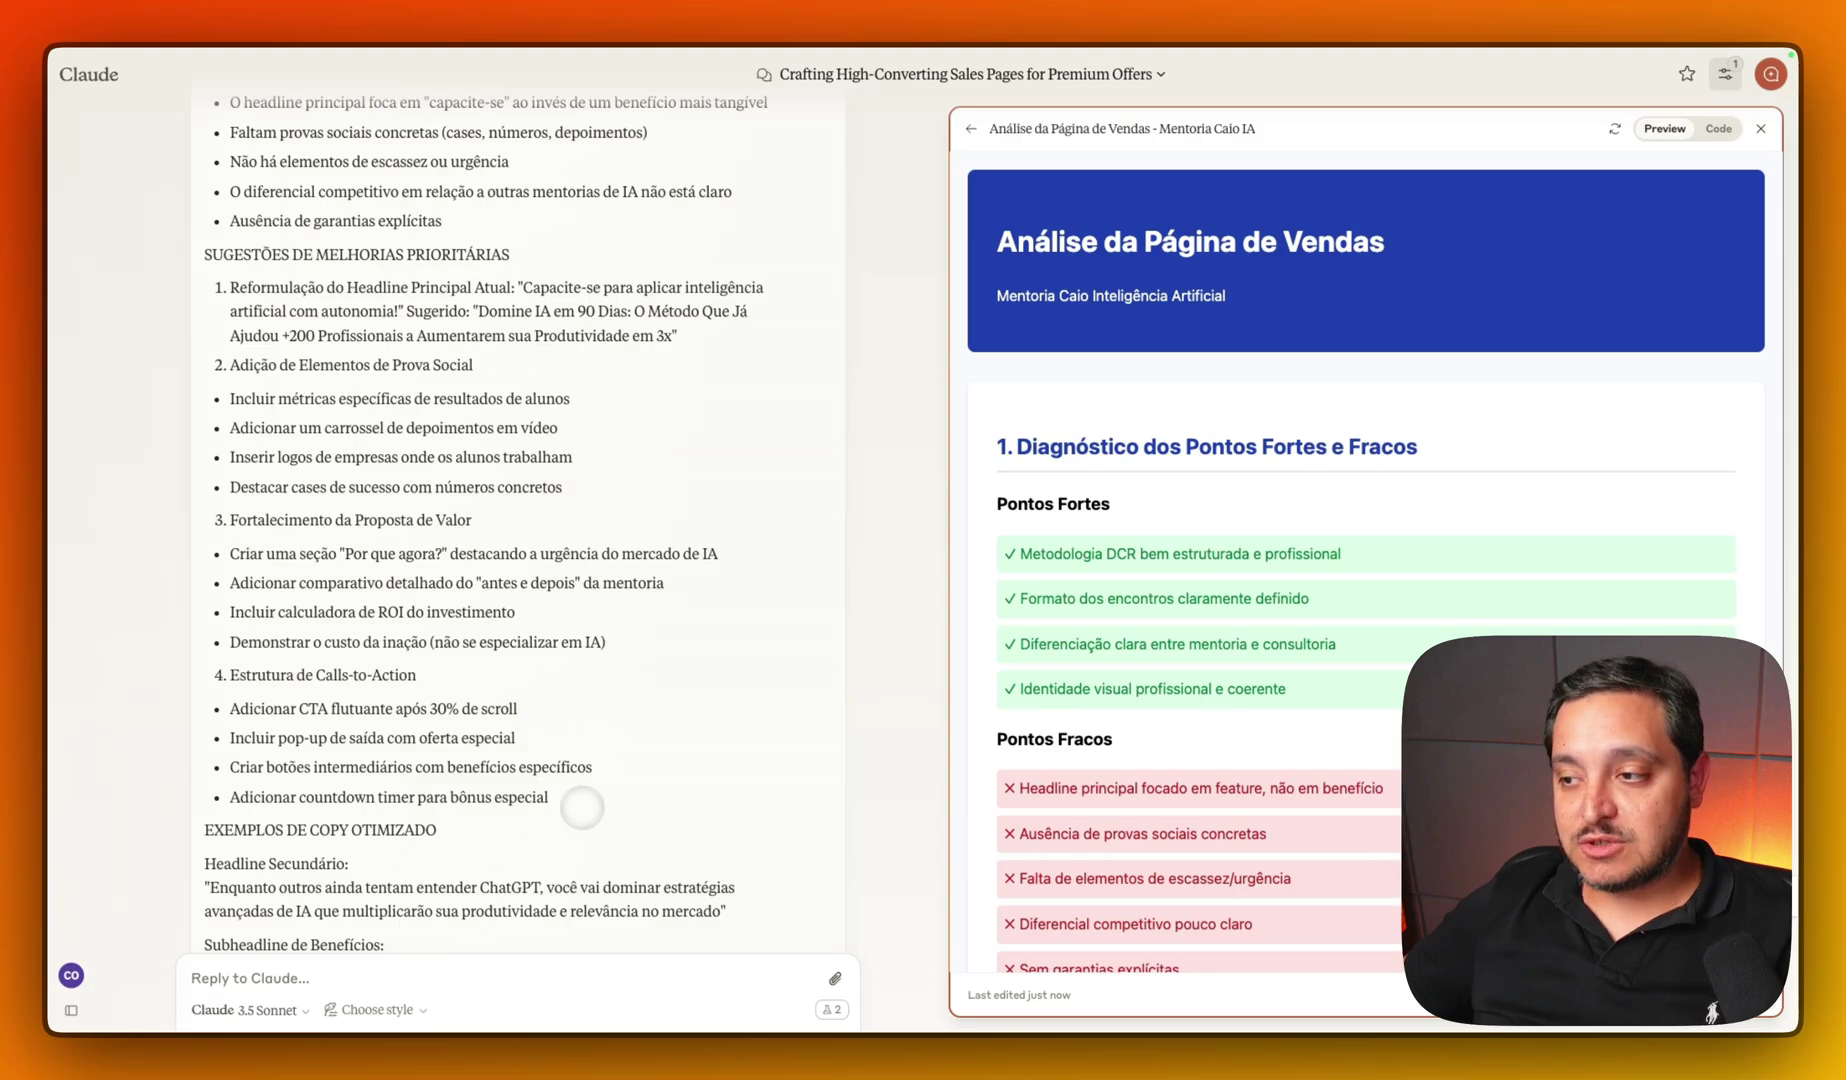
scroll(582, 806, down, 15)
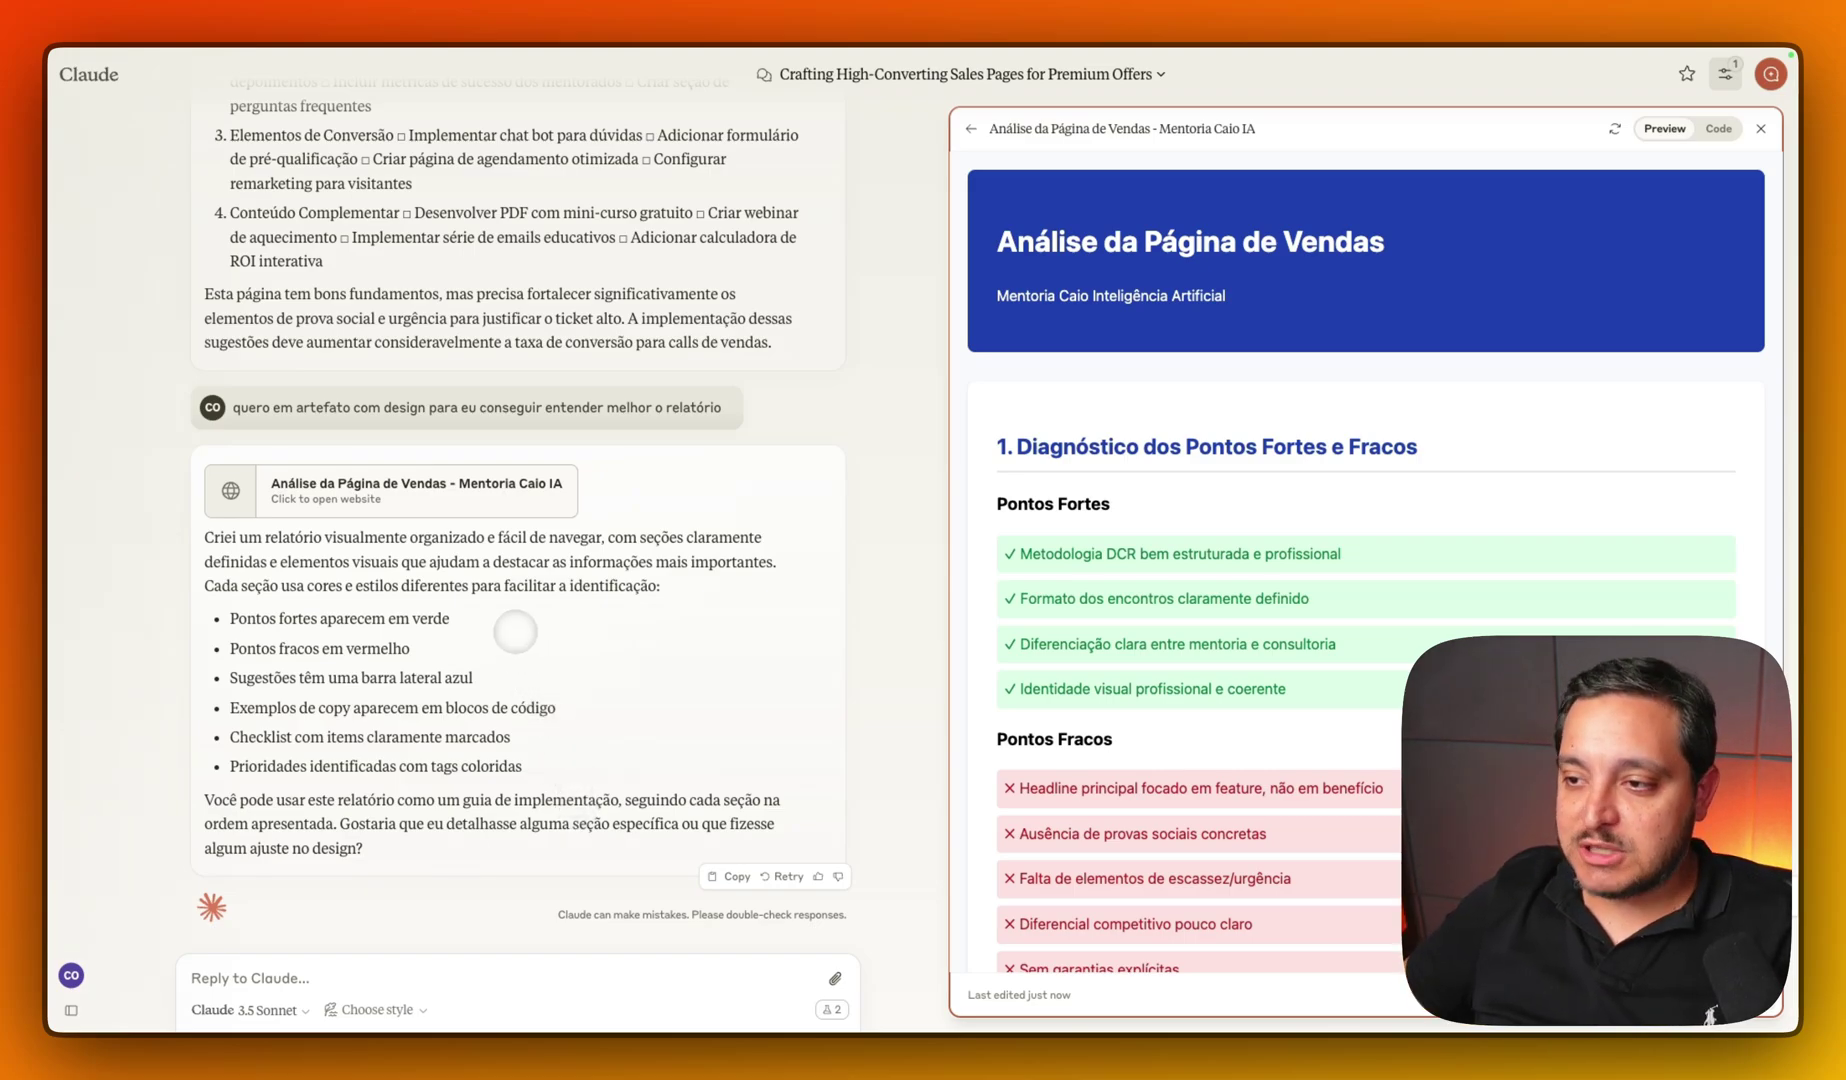
double_click(252, 408)
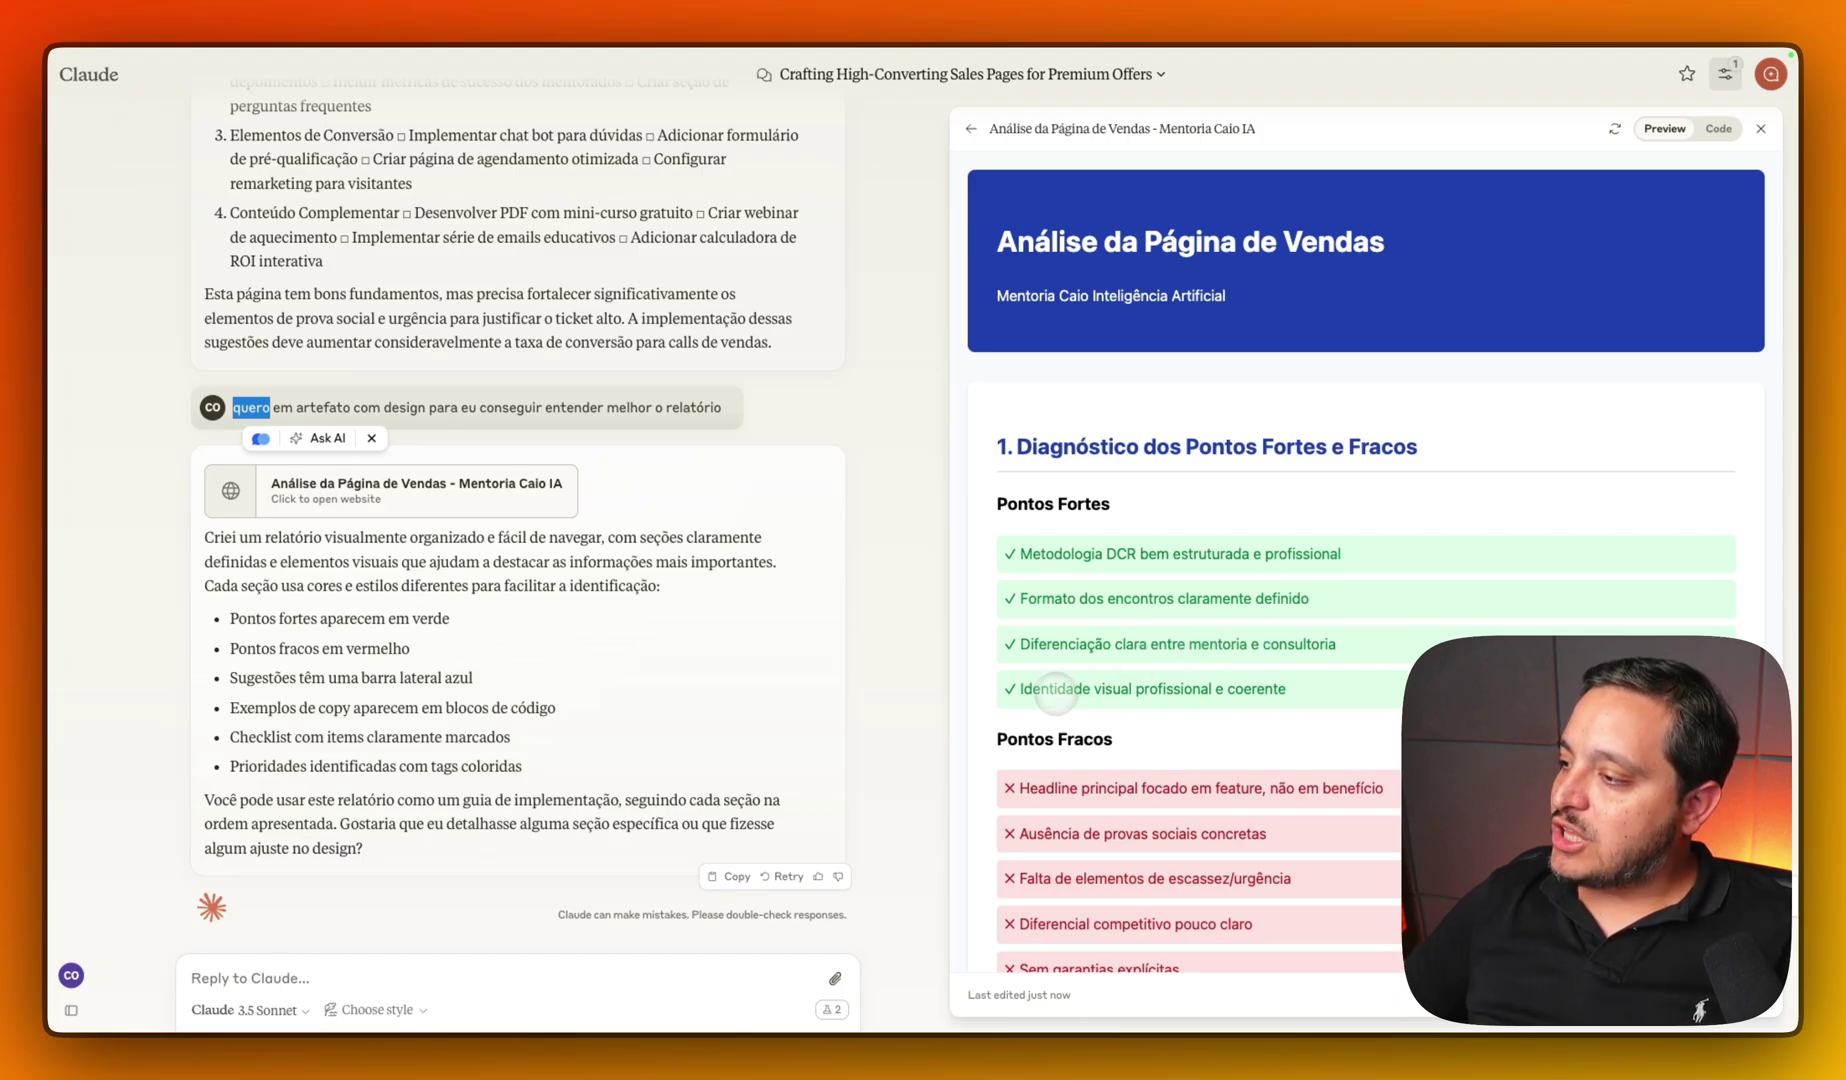
scroll(1257, 688, down, 3)
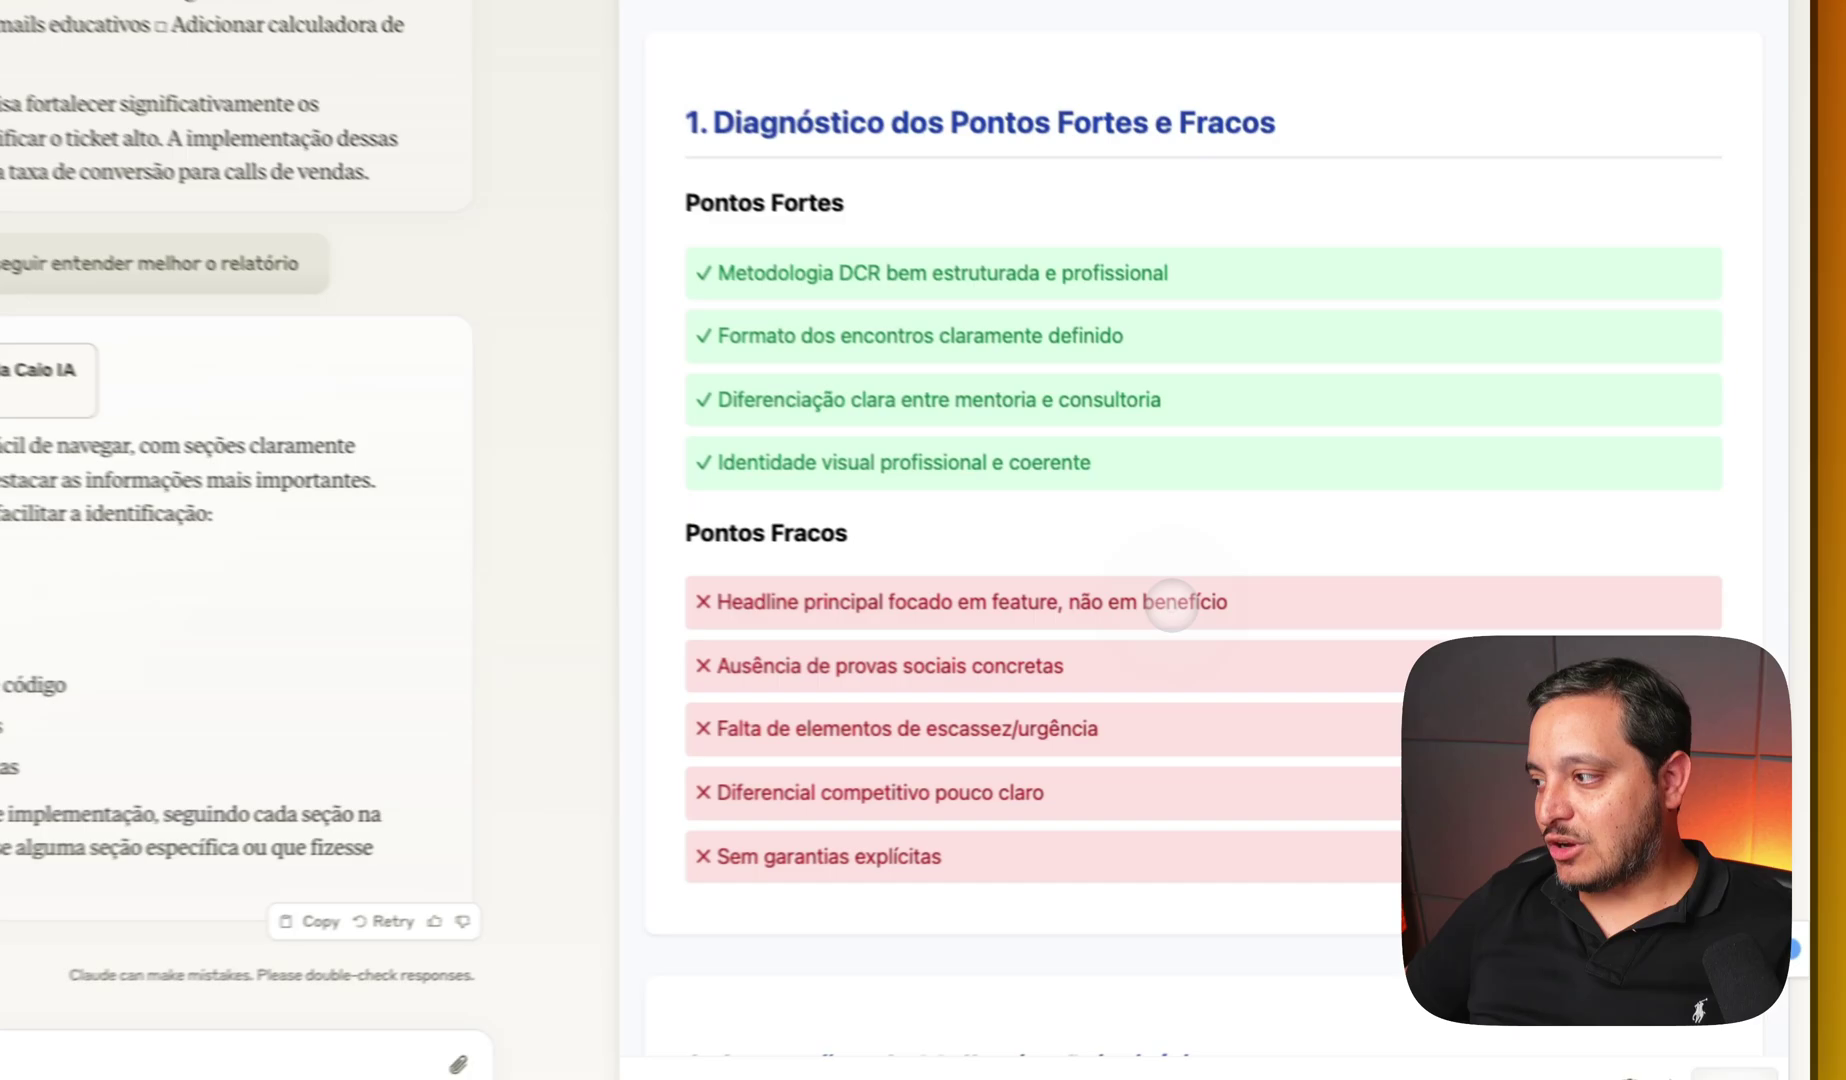
double_click(1343, 649)
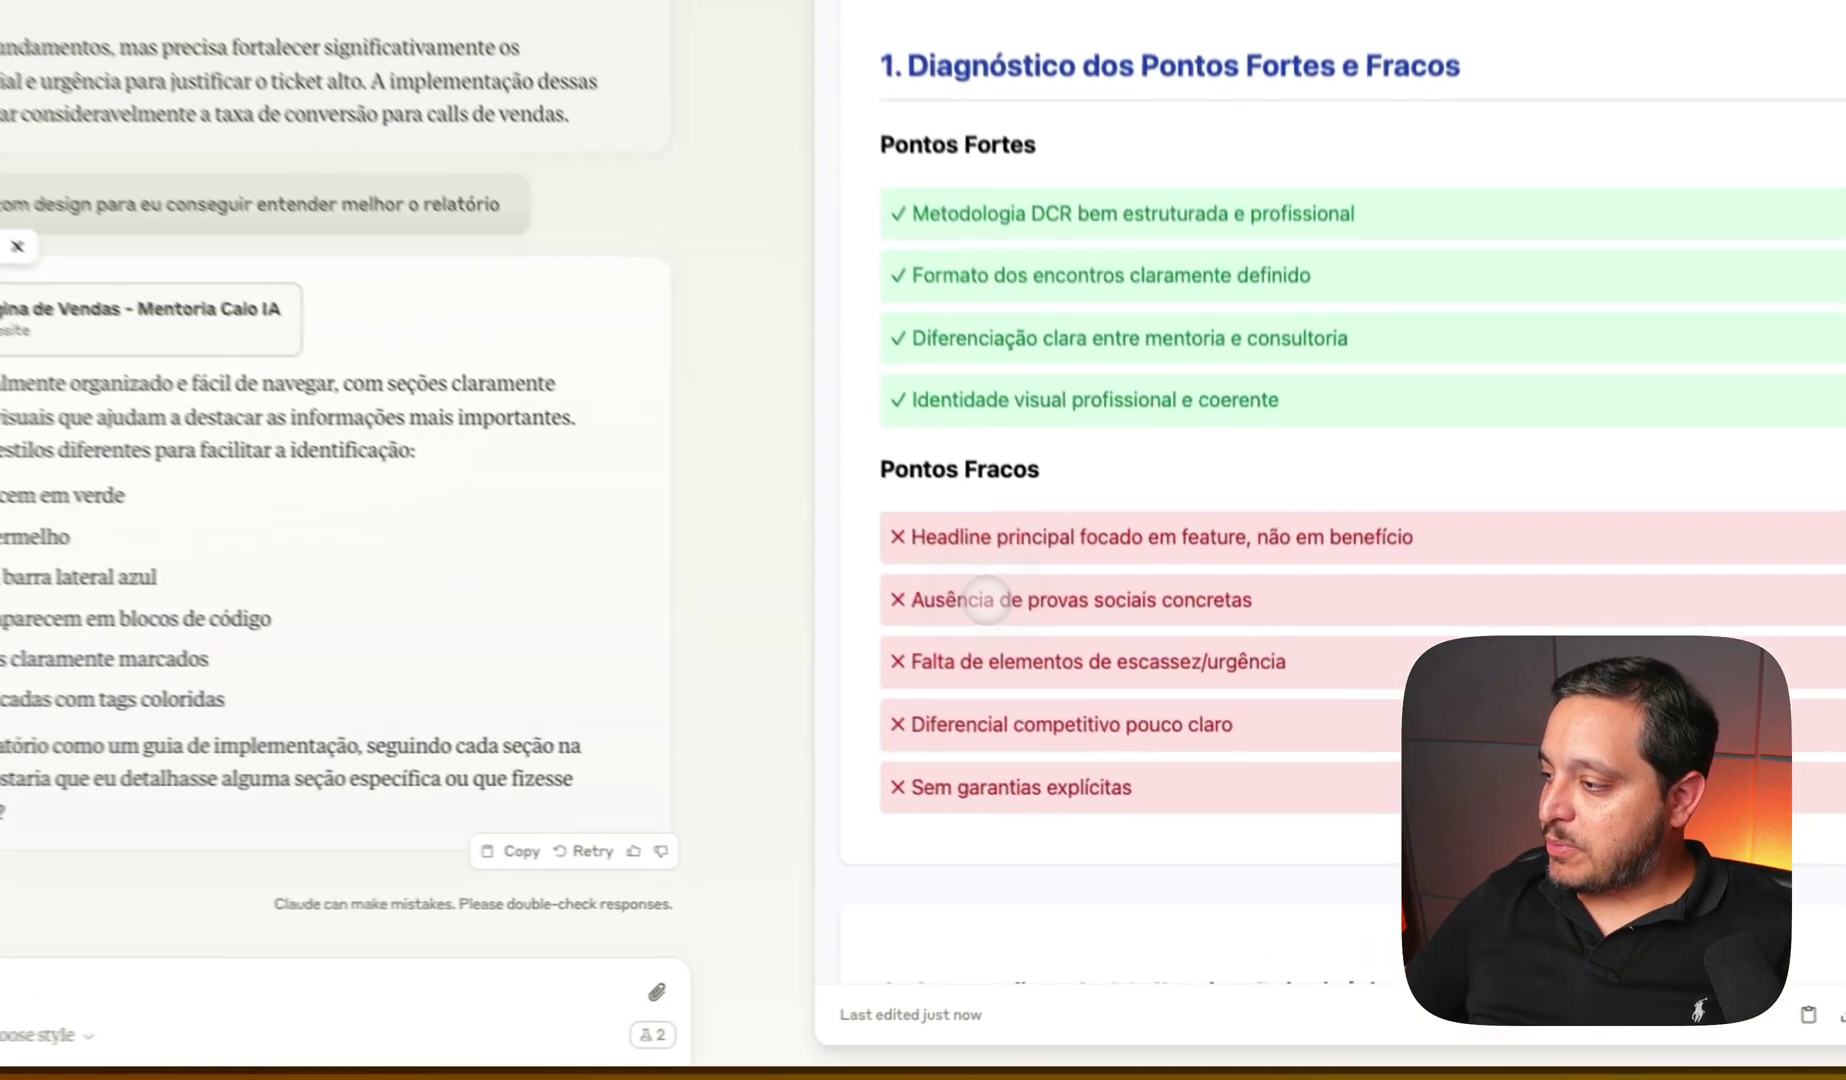
triple_click(1040, 694)
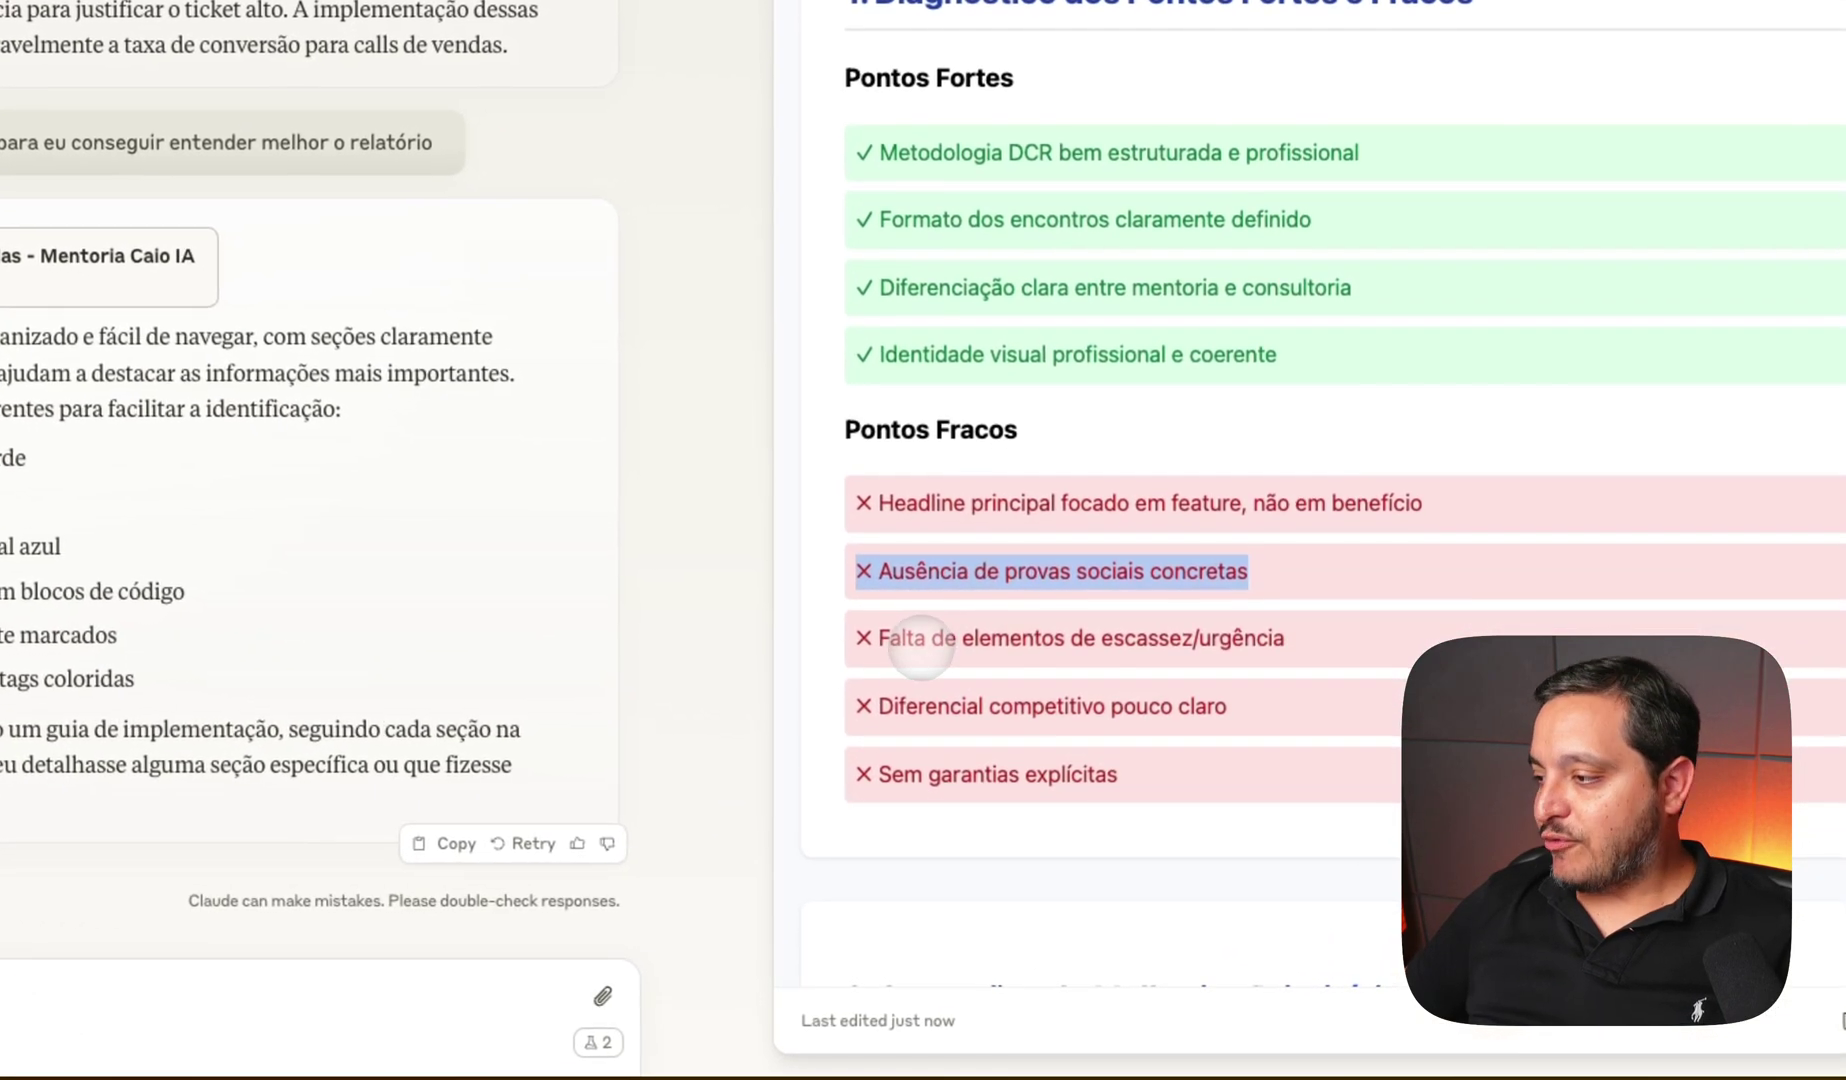
triple_click(918, 640)
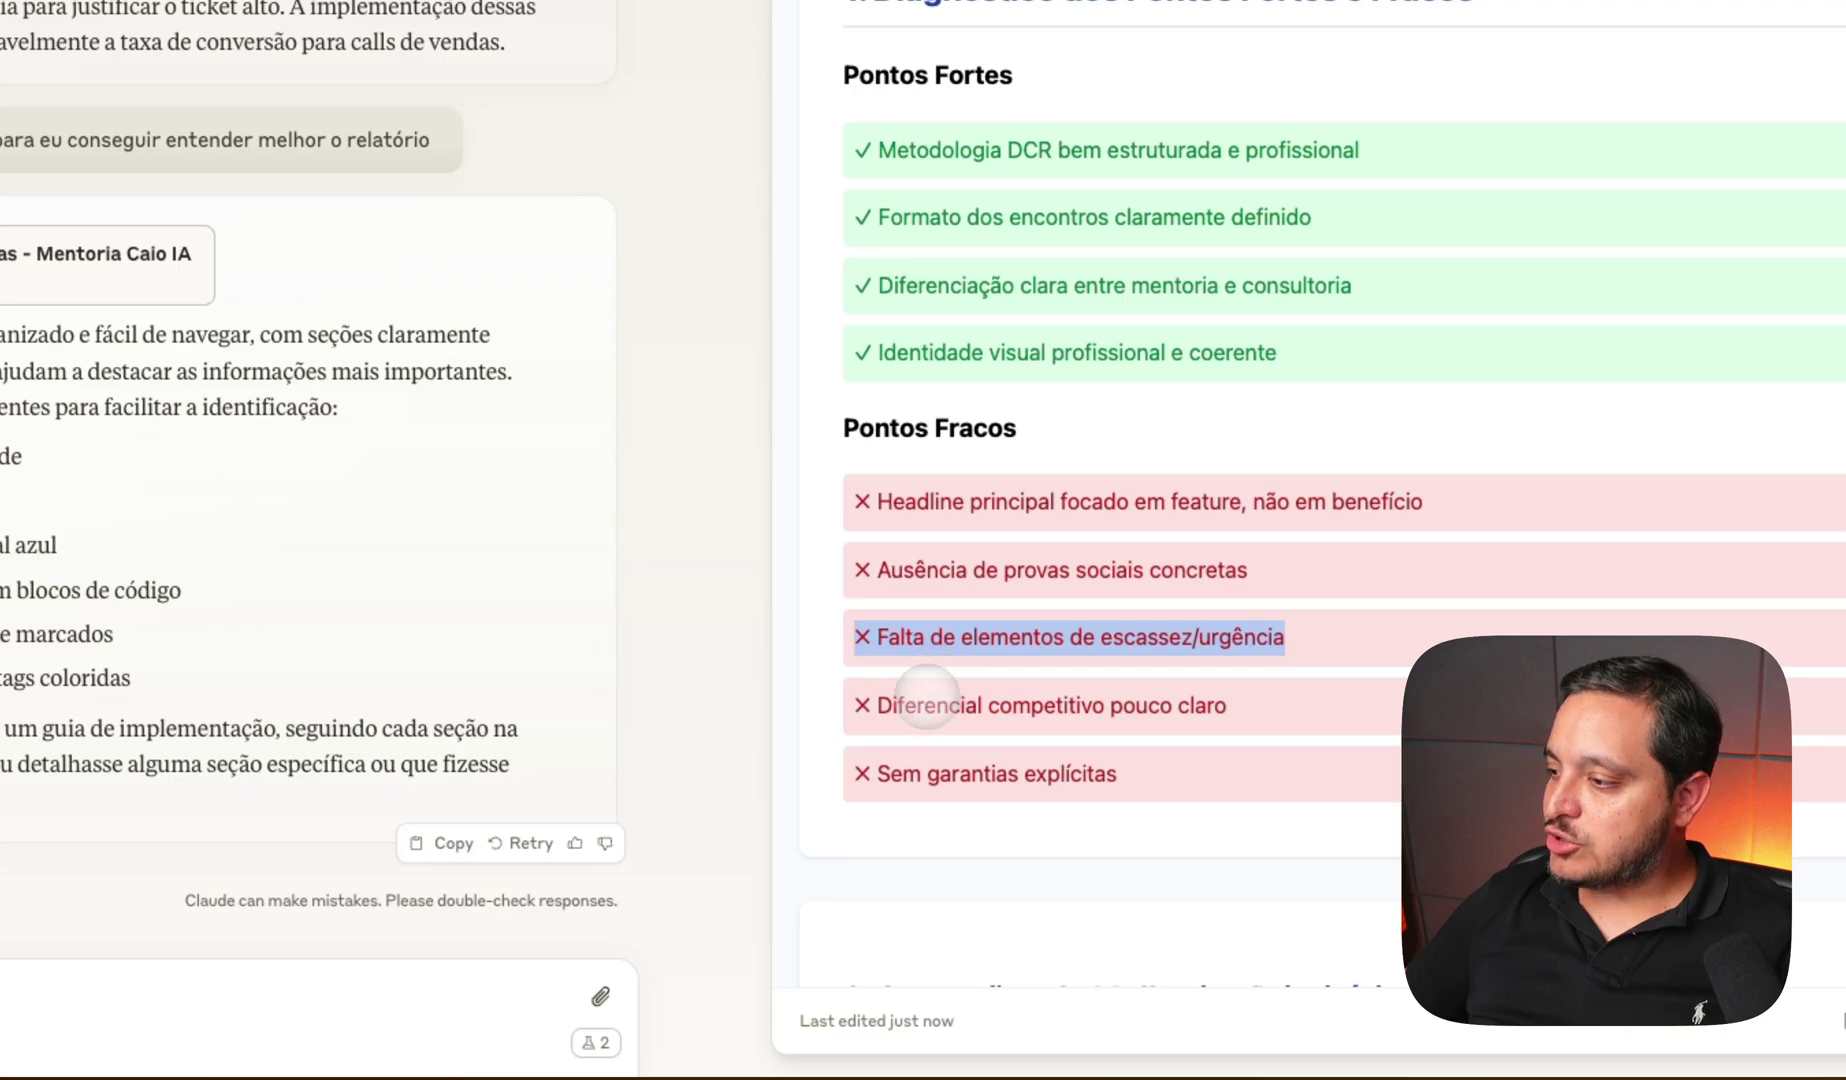
double_click(927, 700)
scroll(1113, 705, down, 2)
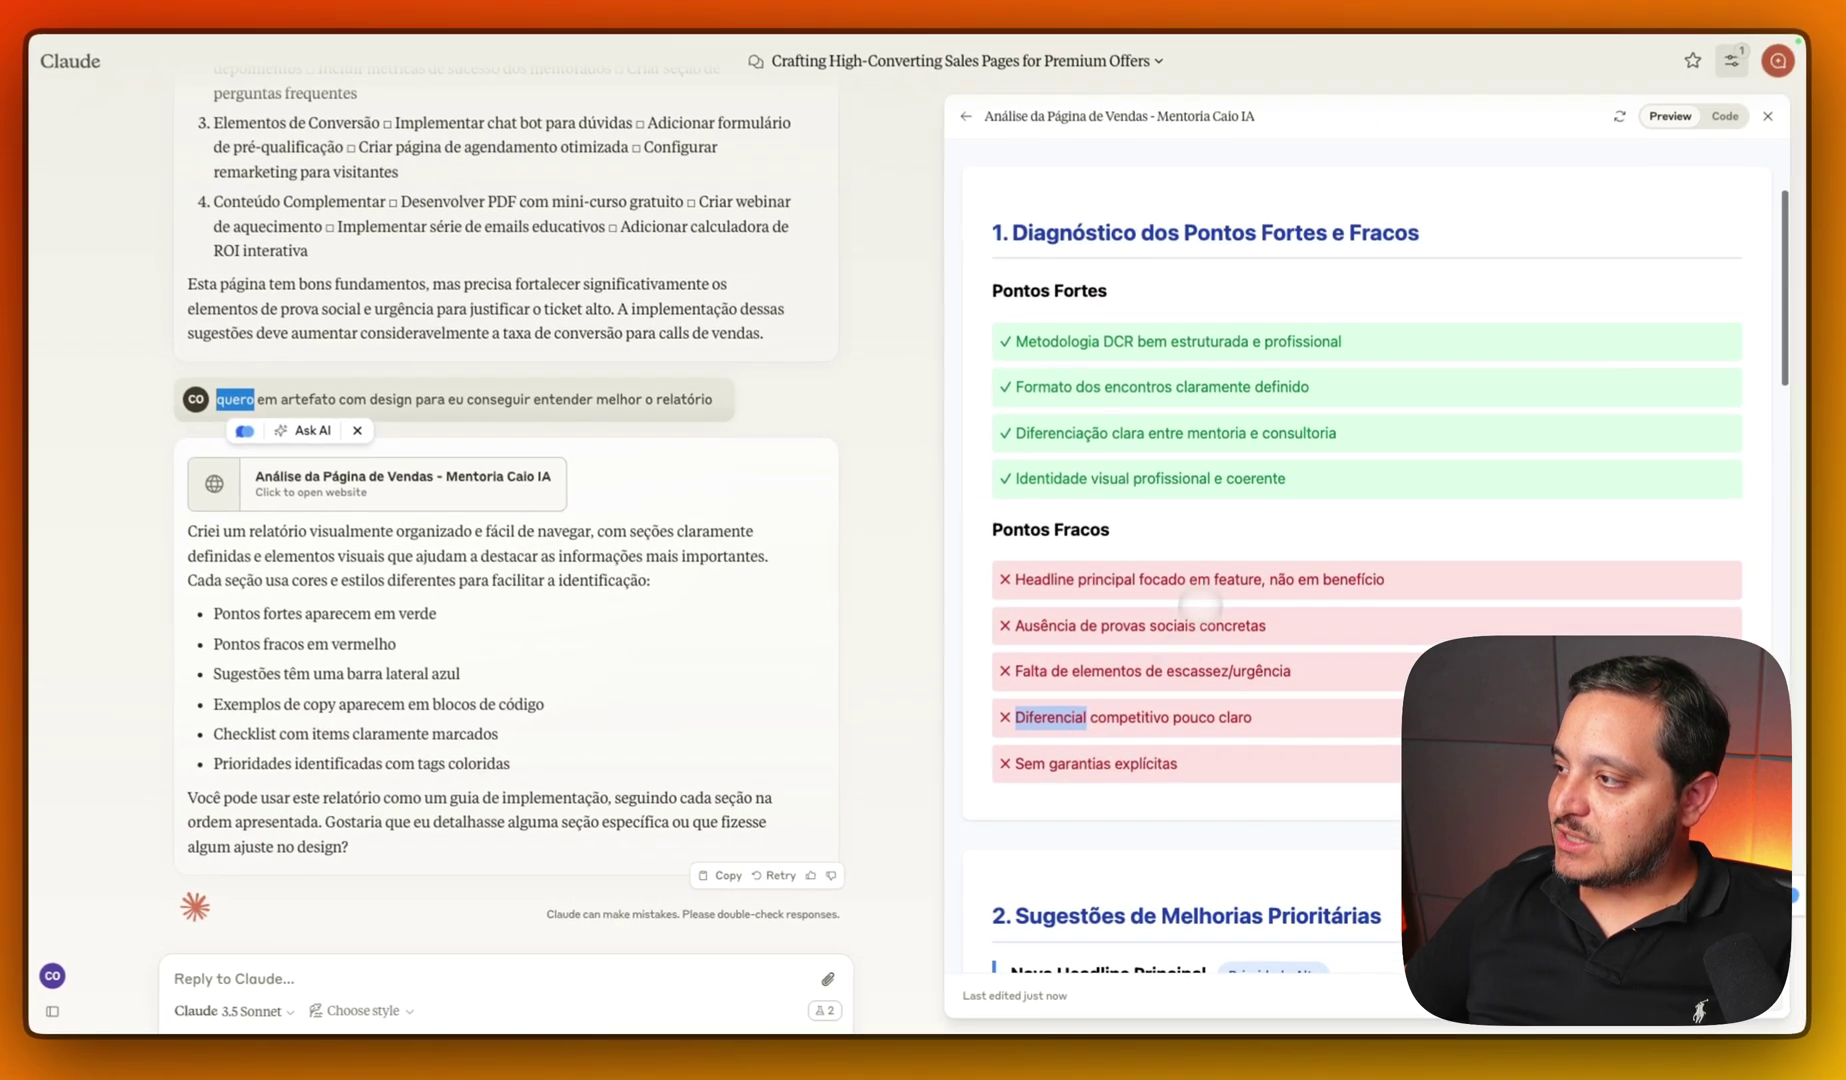
scroll(1270, 324, down, 2)
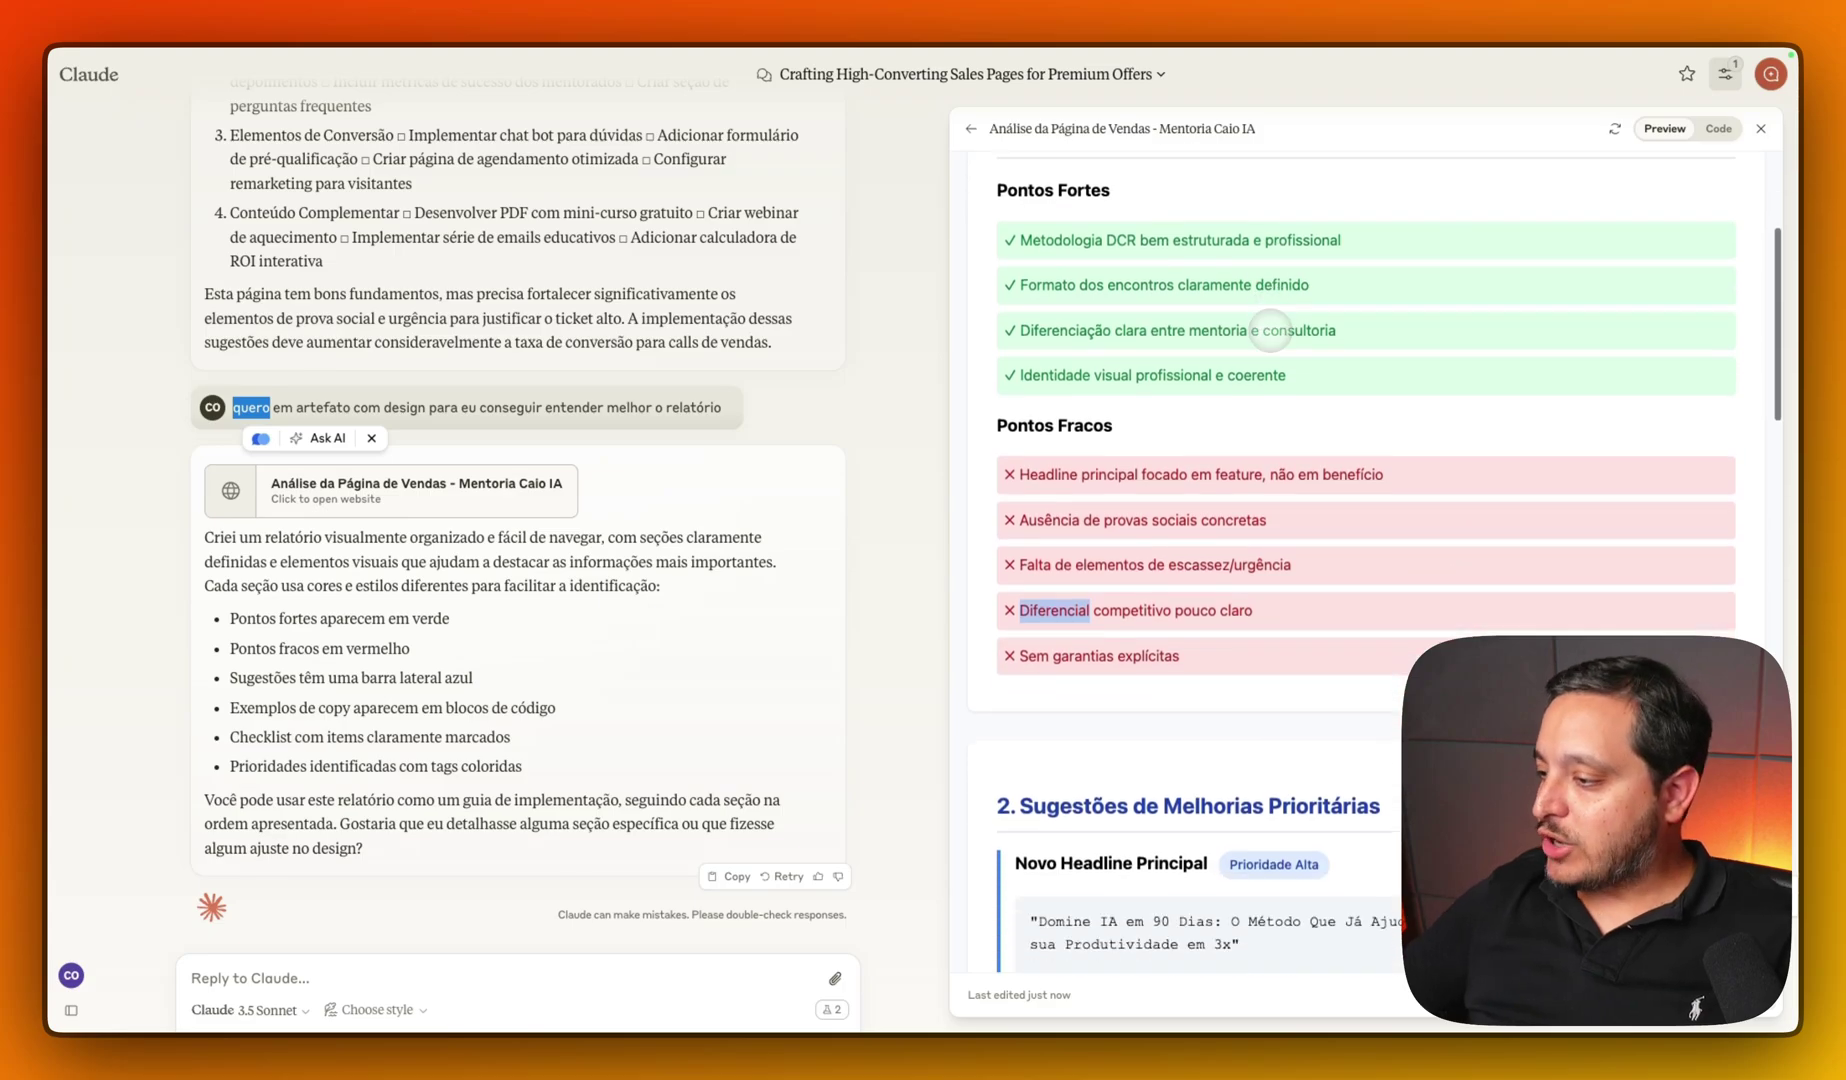
- Examine Sugestões de Melhorias Prioritárias in the report, highlighting the priority tag and suggested text of Novo Headline Principal
scroll(1270, 330, down, 5)
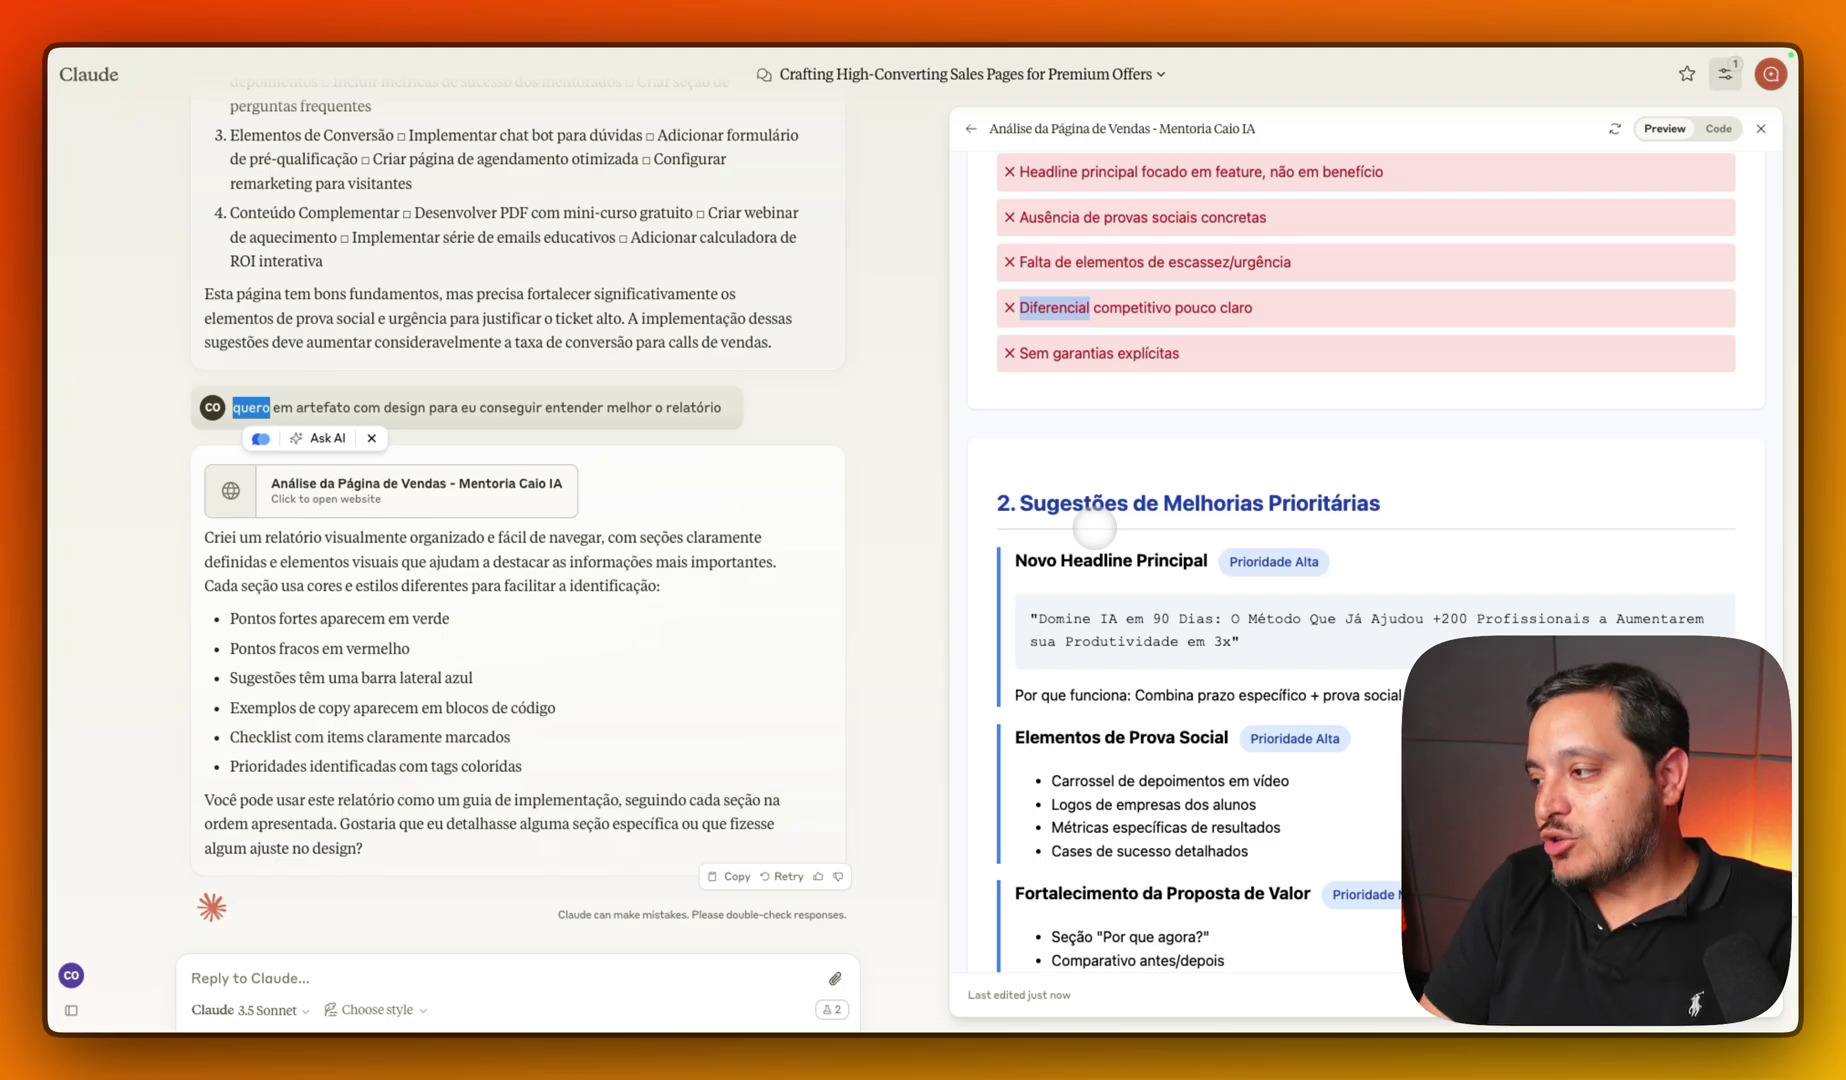
scroll(1094, 527, down, 2)
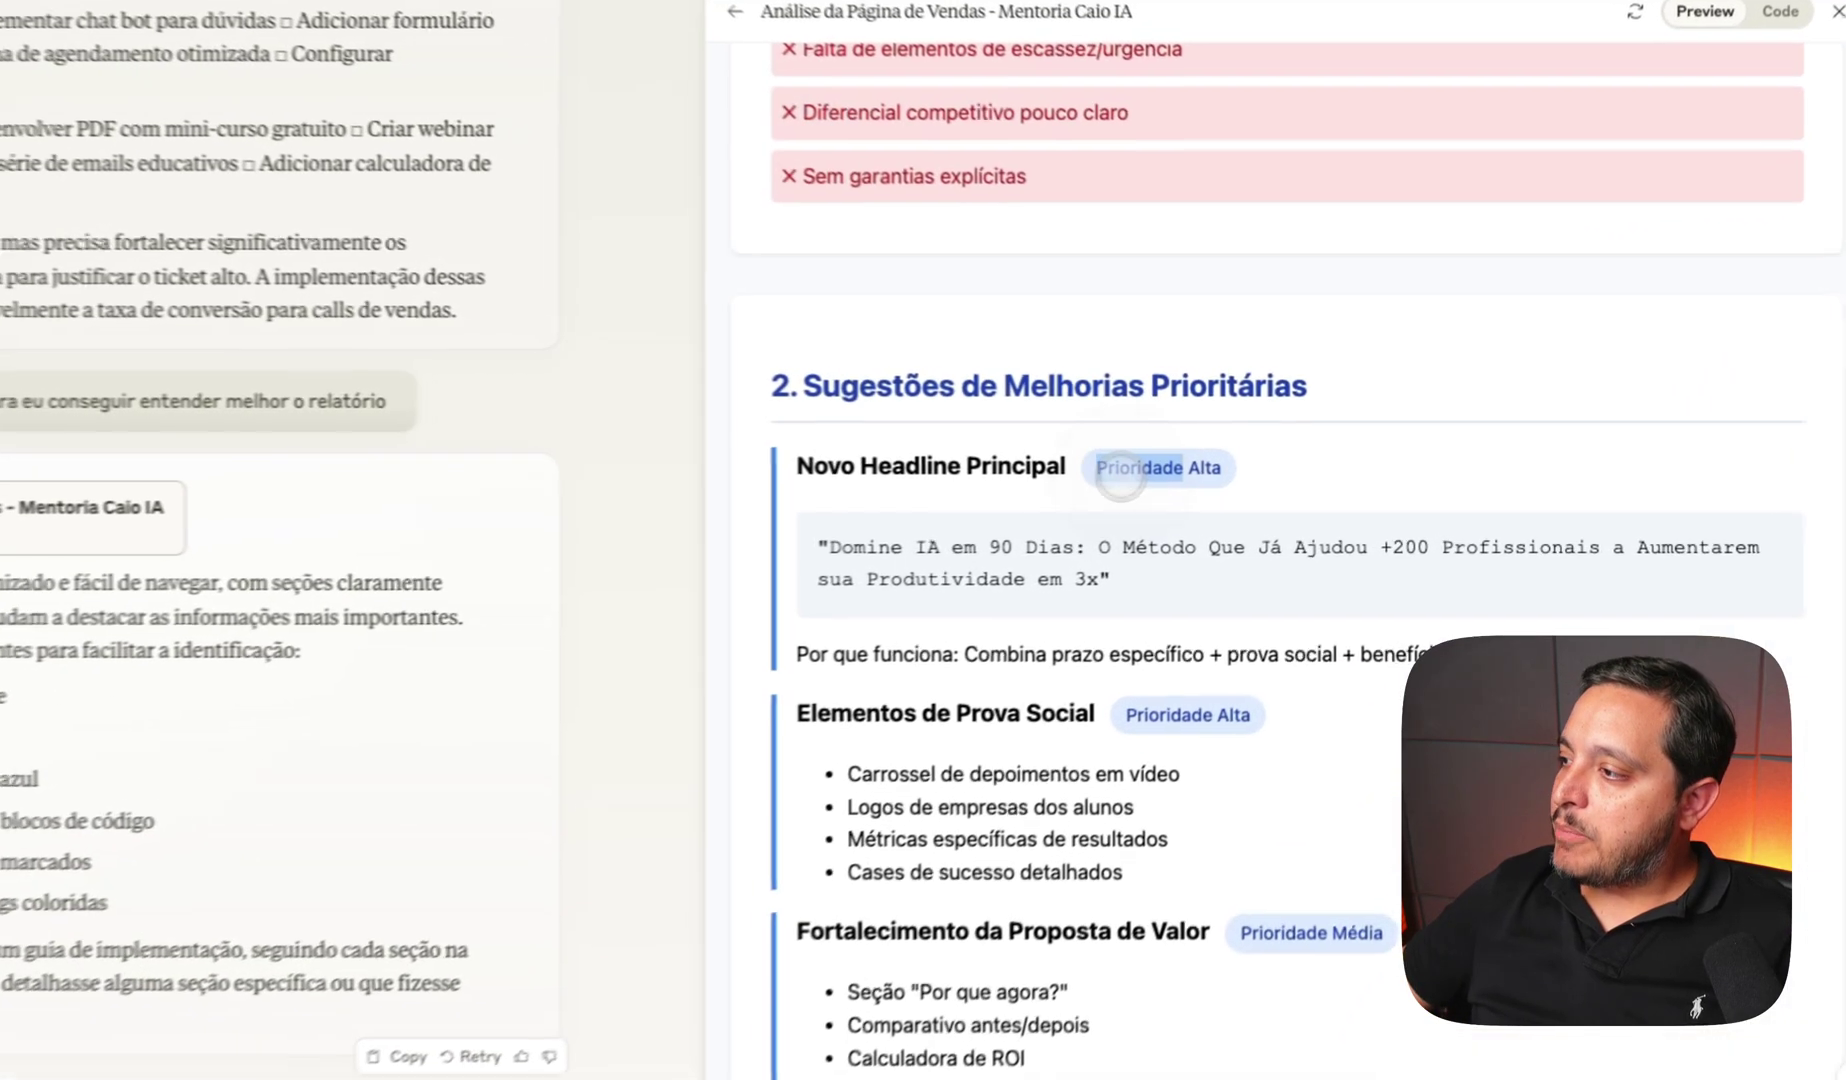
triple_click(1165, 453)
click(1131, 505)
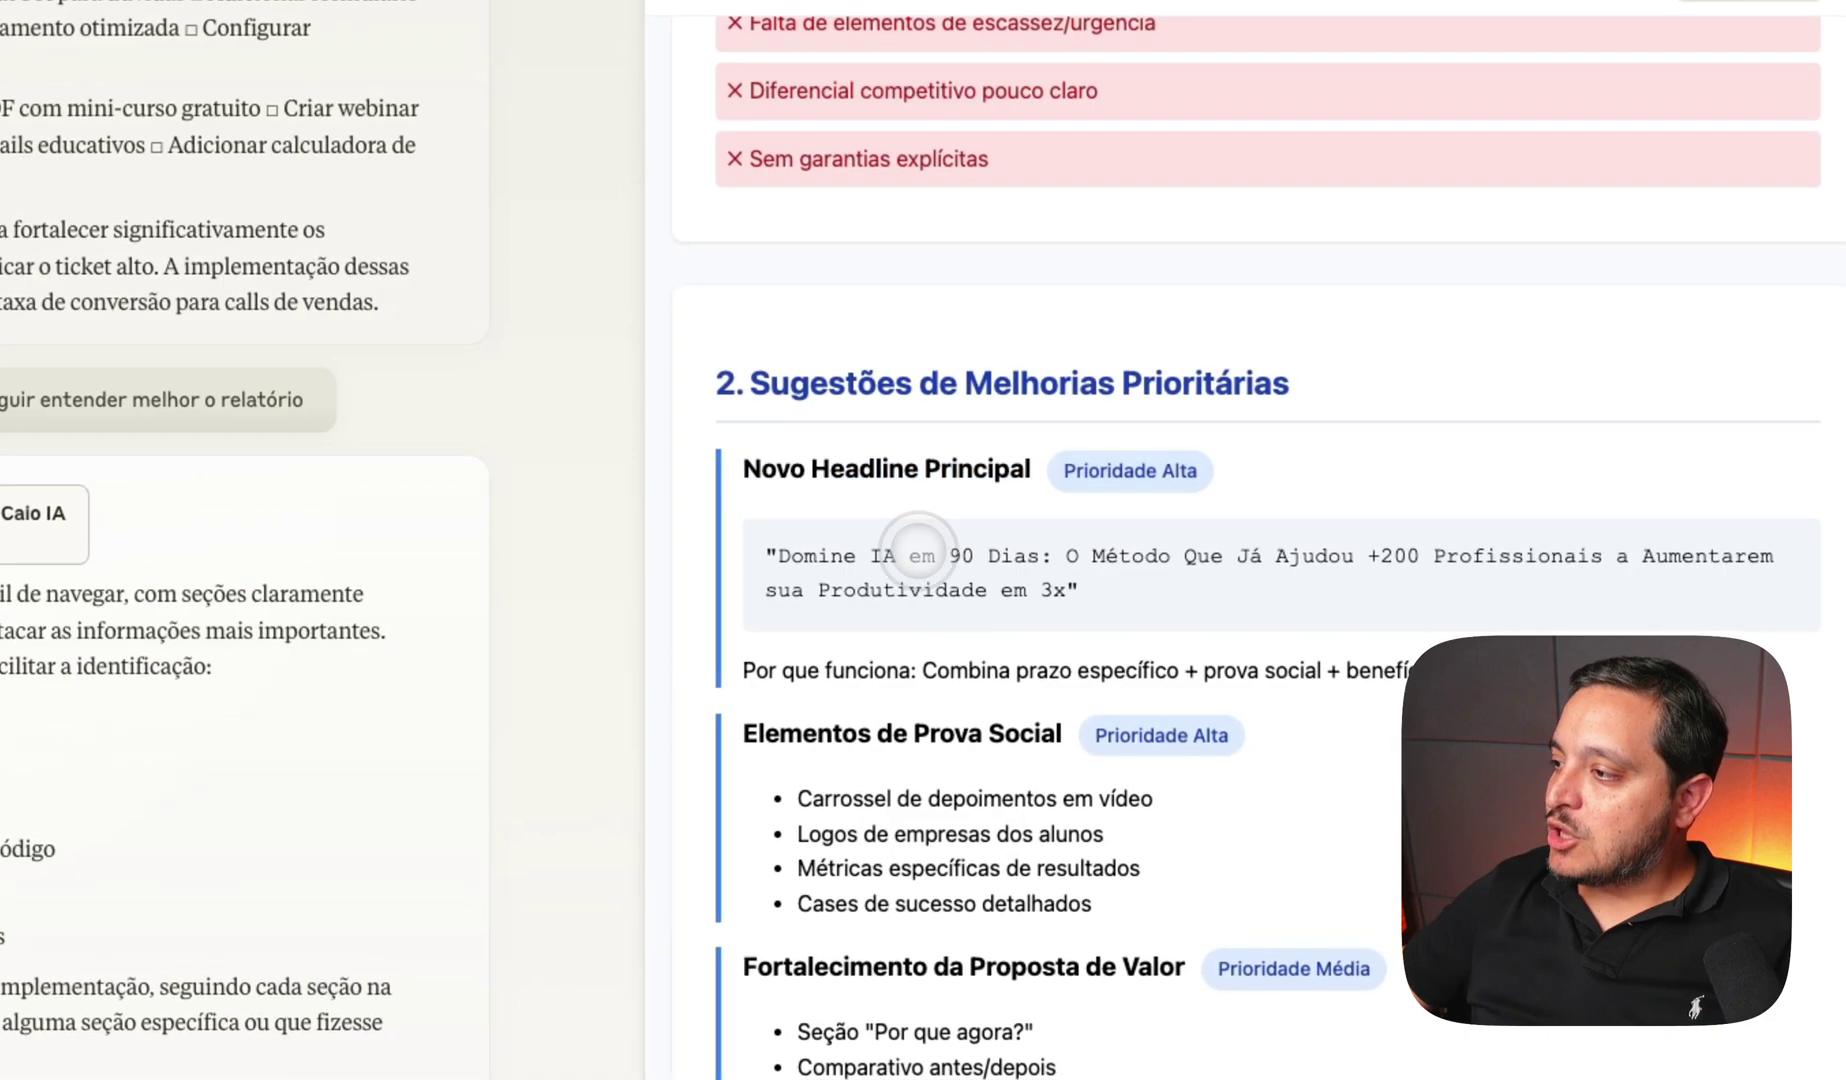
triple_click(918, 555)
scroll(1140, 522, down, 1)
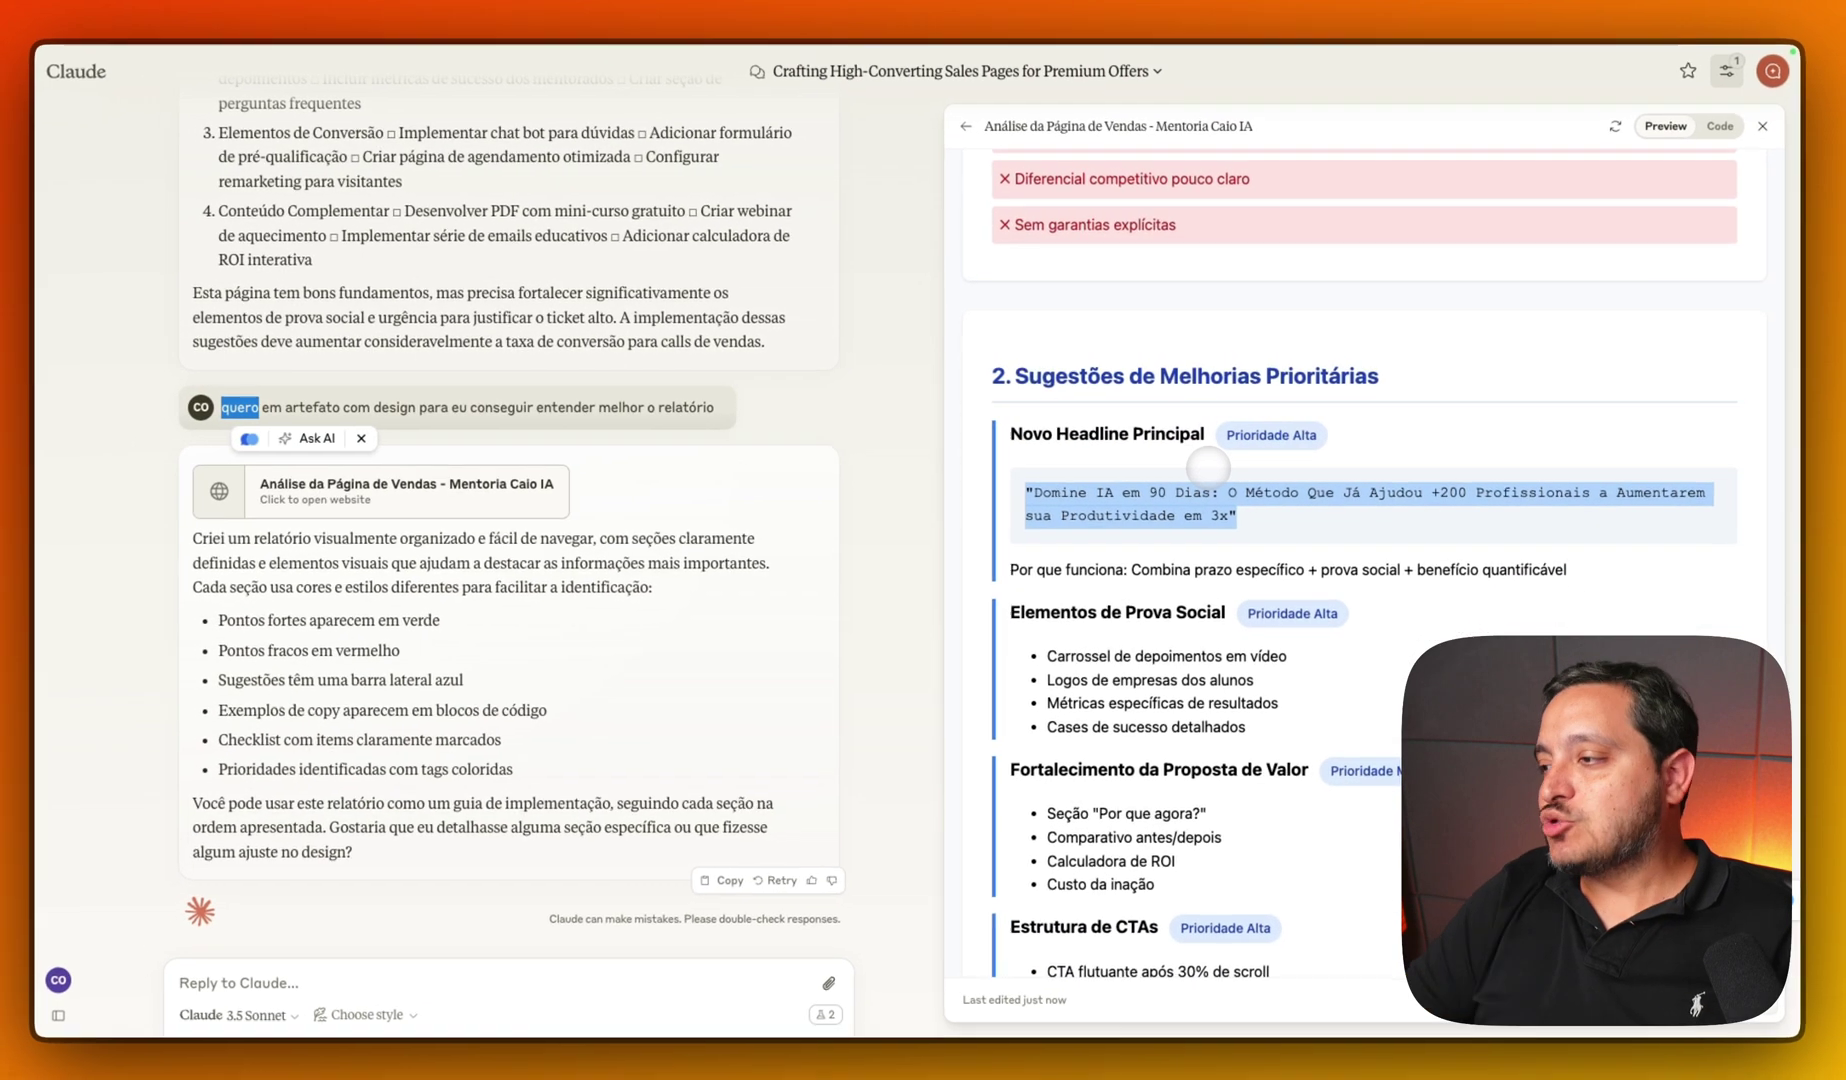
scroll(1155, 655, down, 2)
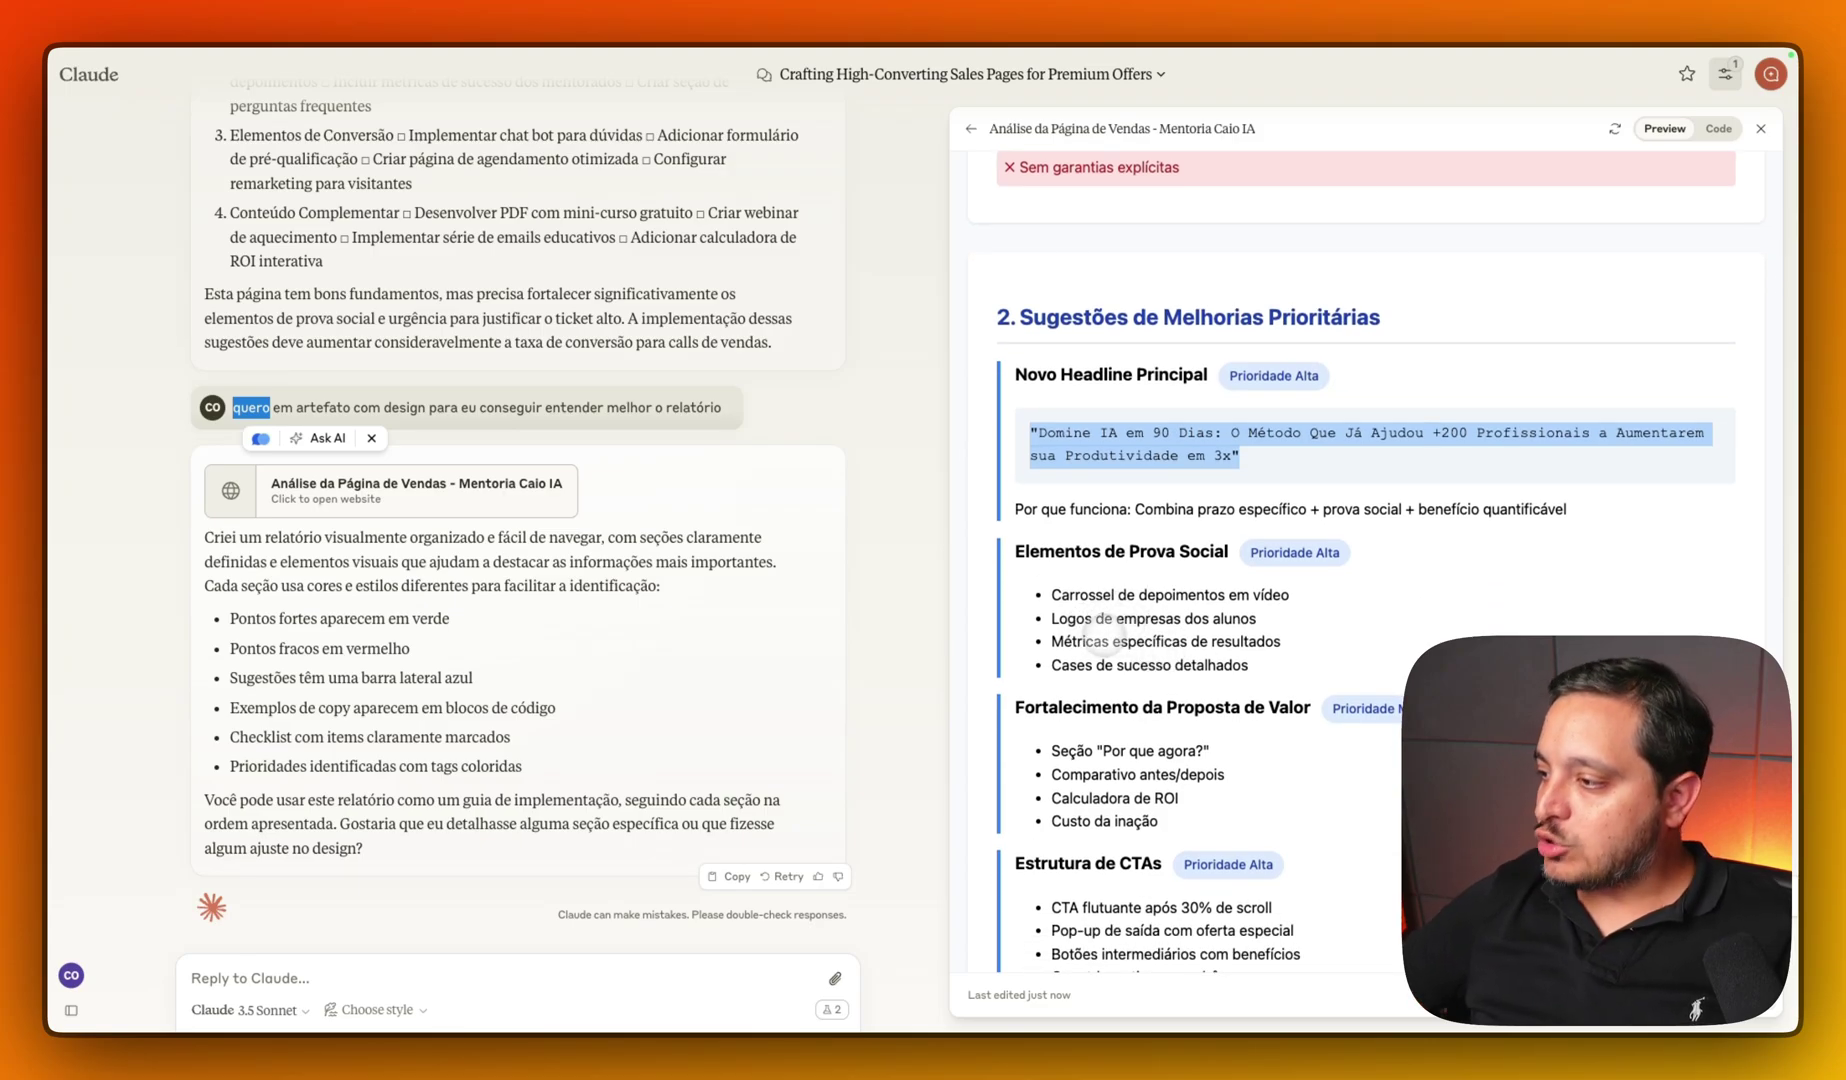
scroll(1100, 645, down, 3)
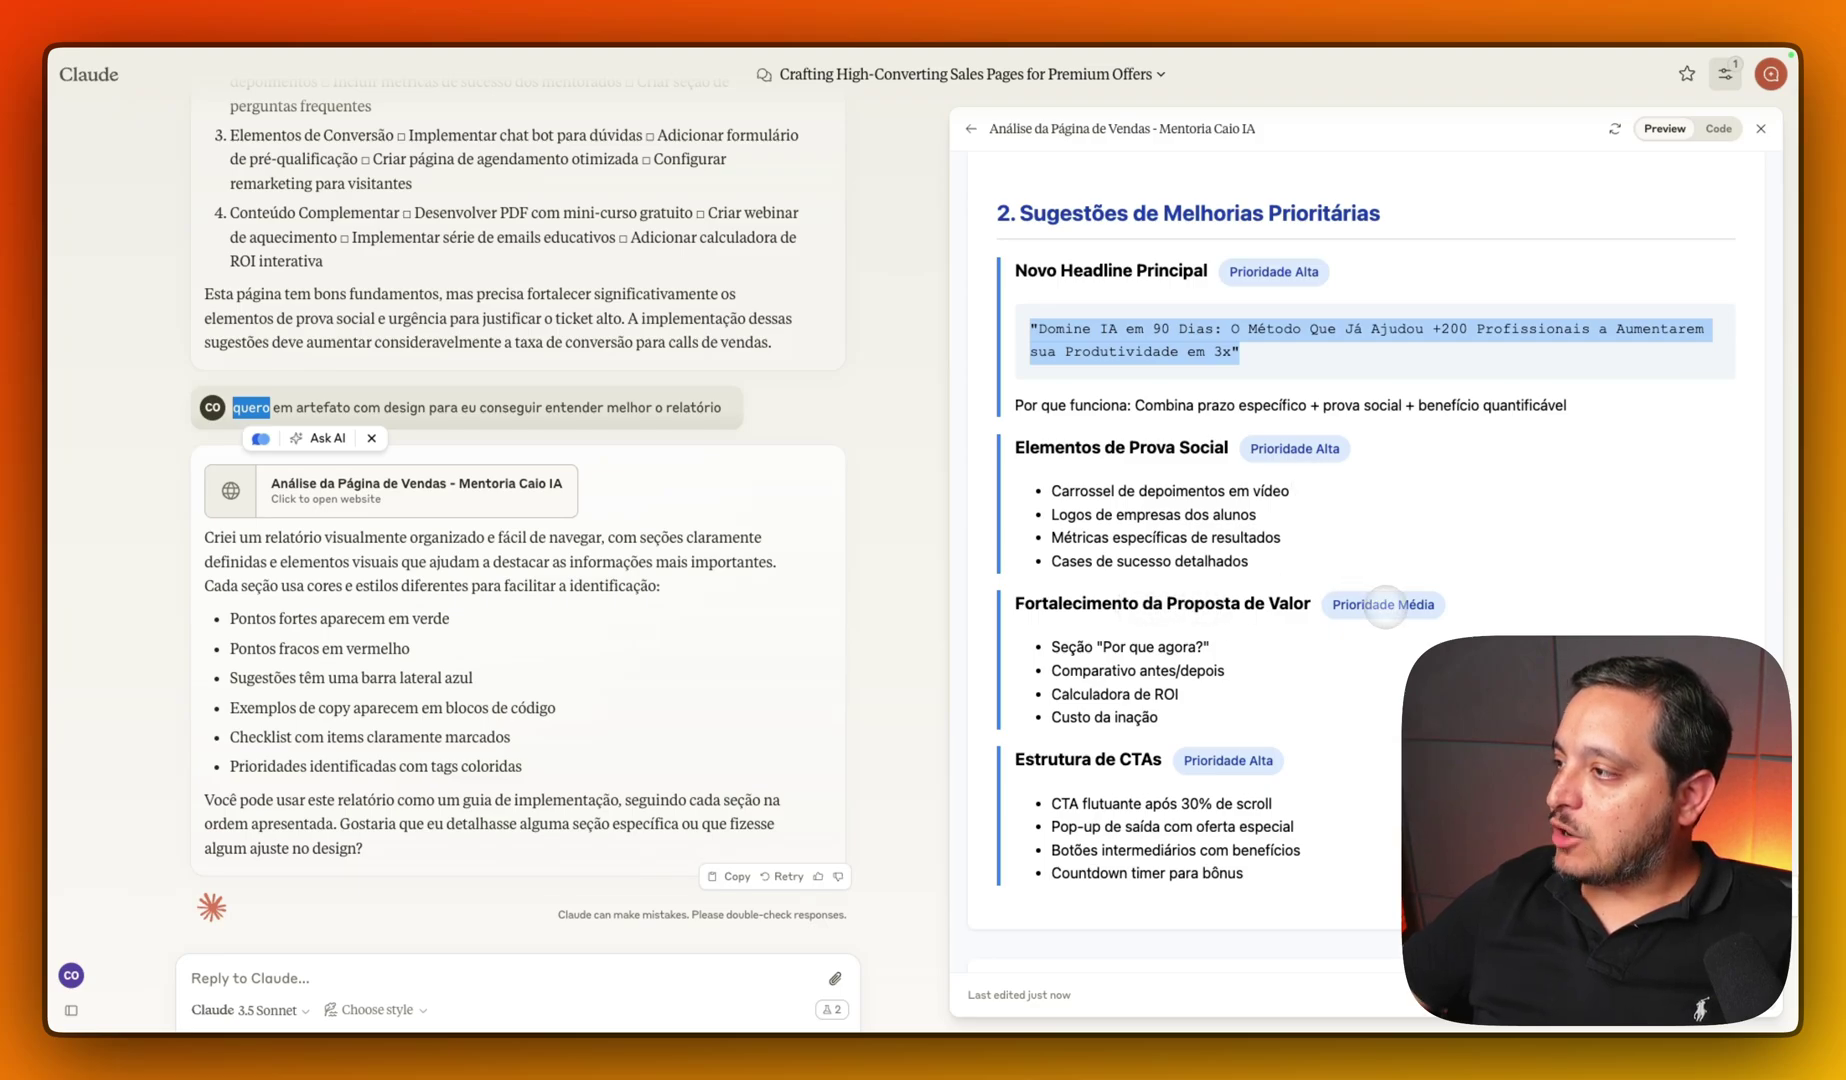
- Examine the report's value proposition and CTA suggestions, highlighting individual items, and continue to Exemplos de Copy Otimizado
double_click(1385, 605)
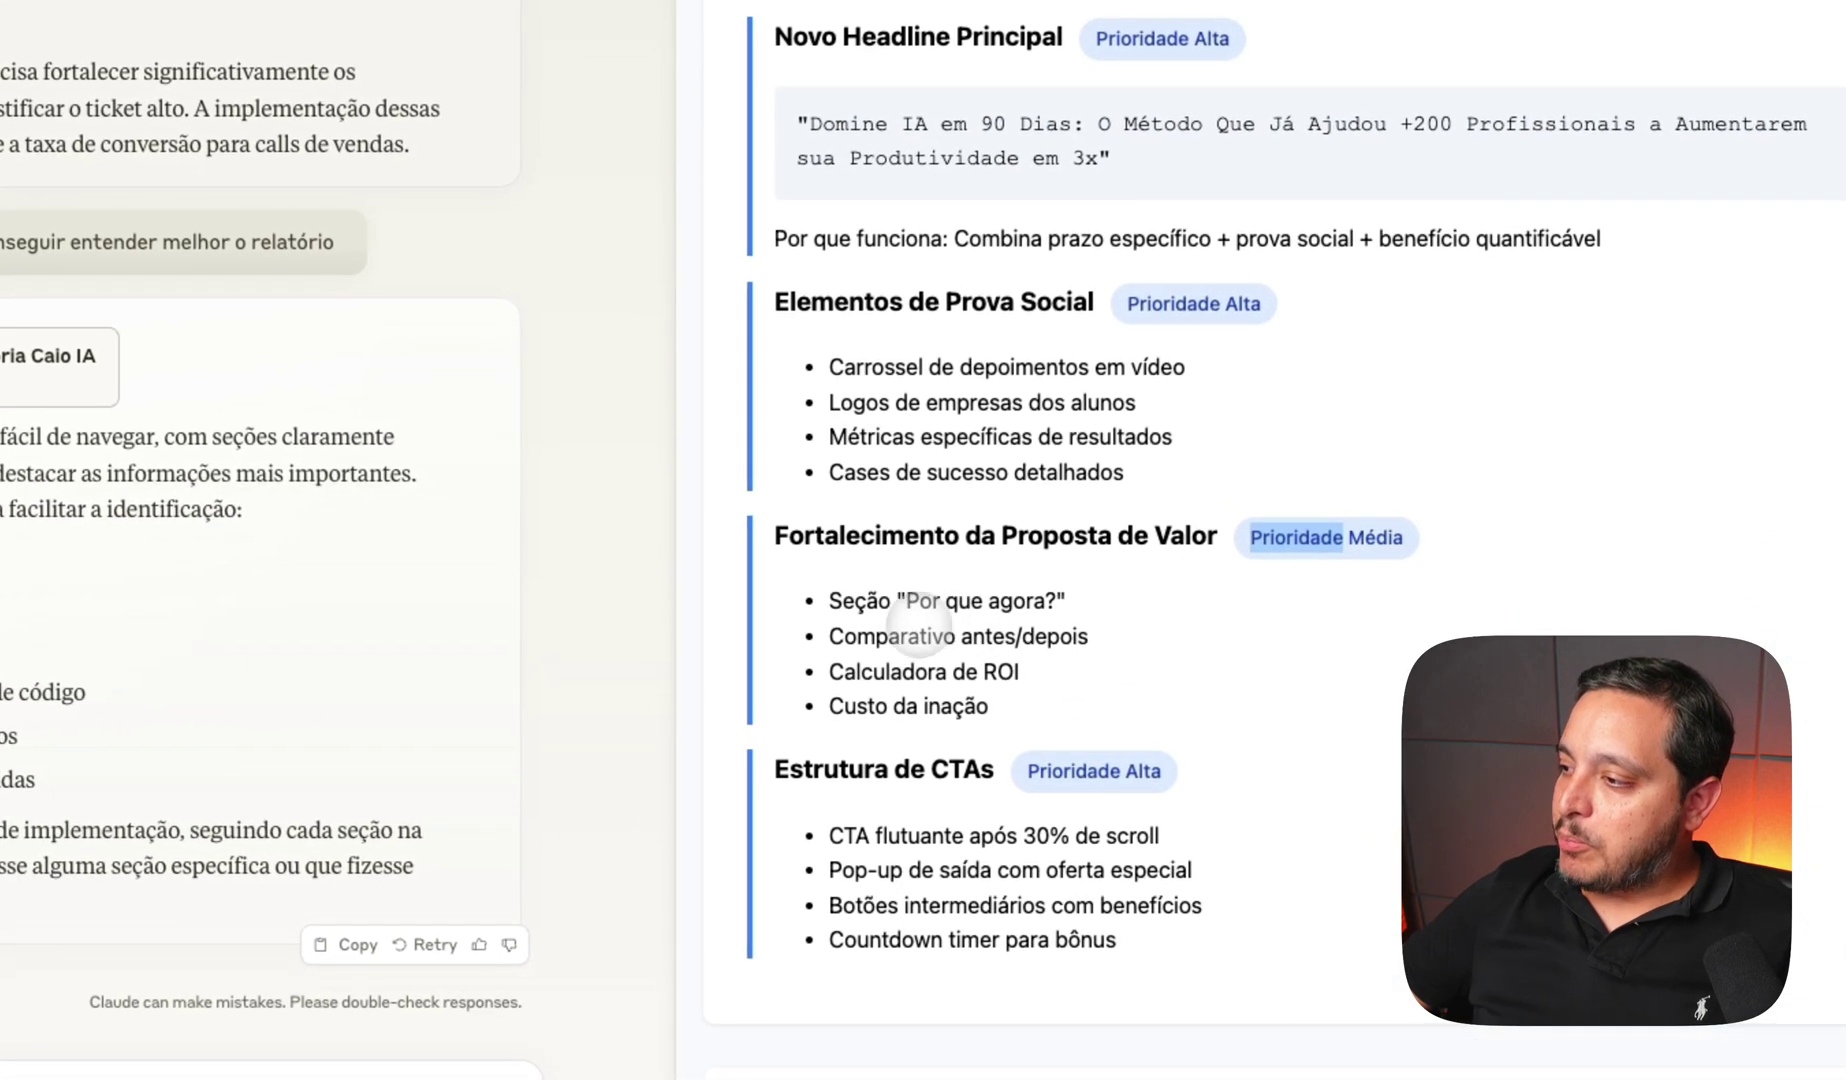
double_click(893, 636)
double_click(875, 671)
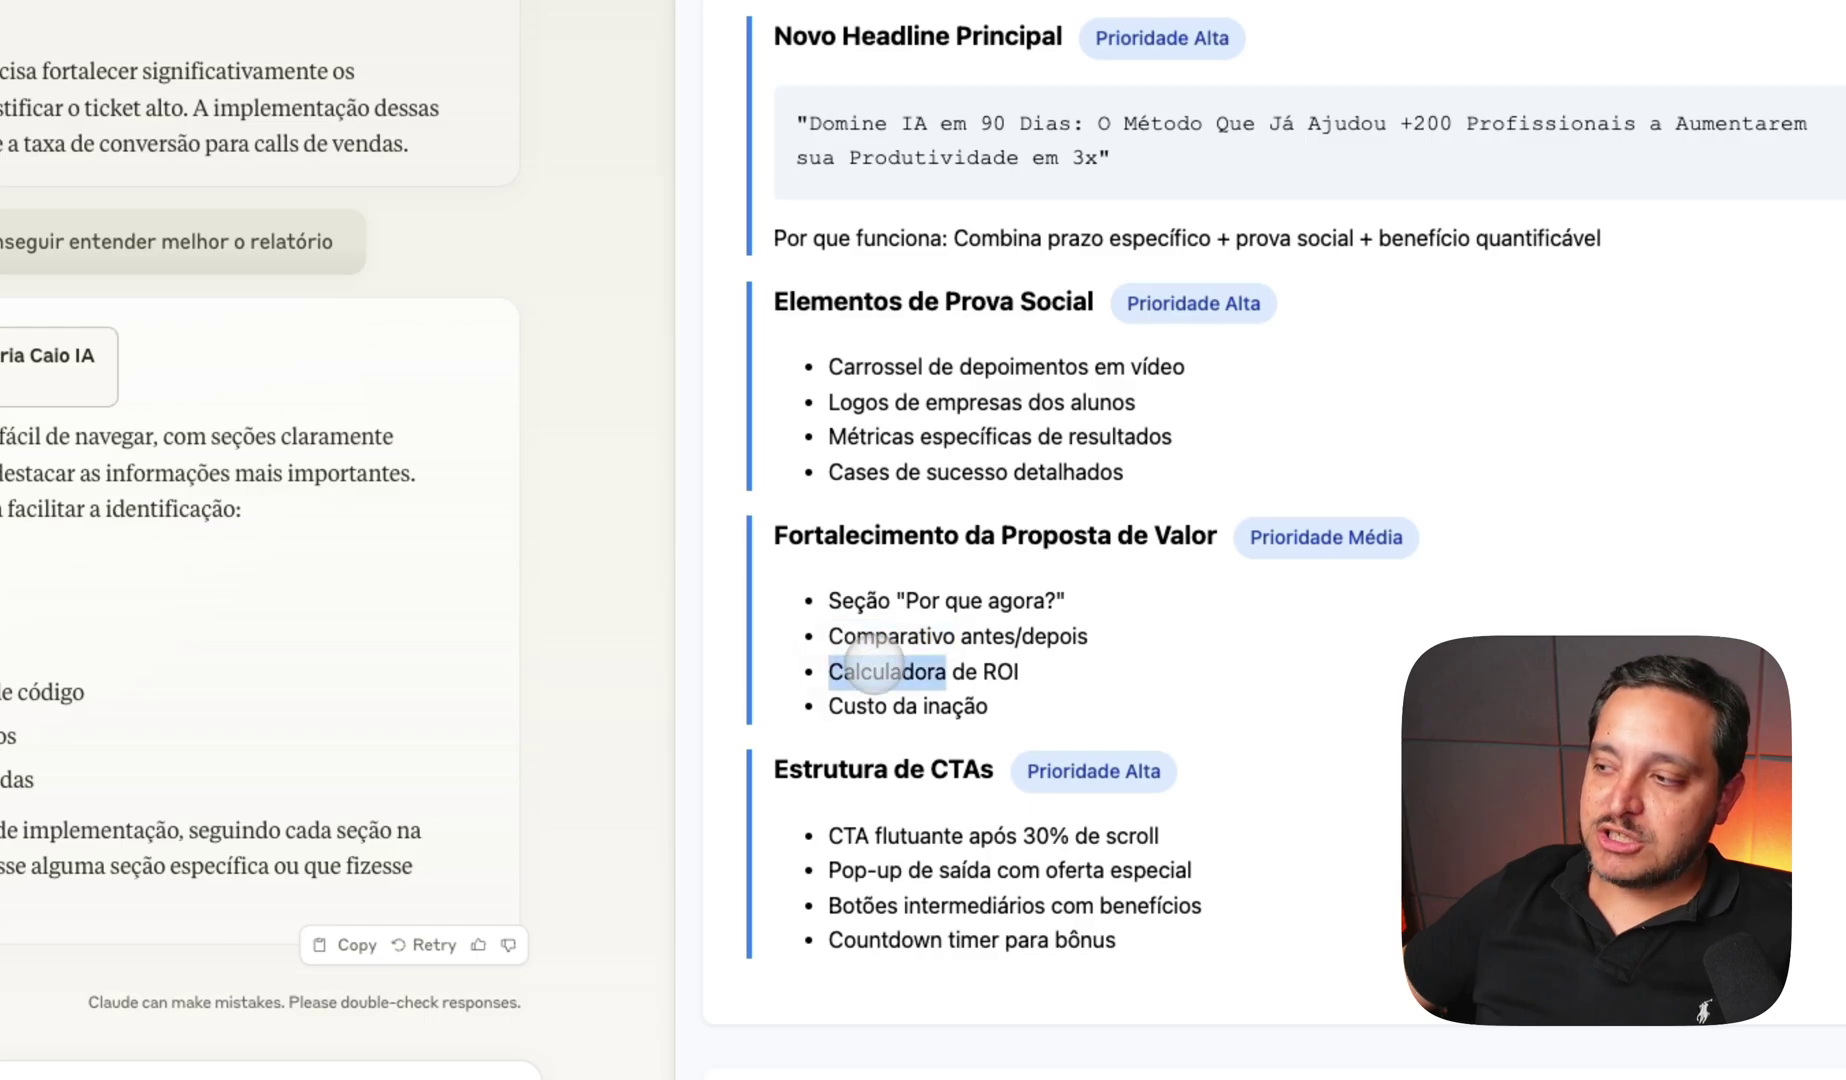
double_click(857, 706)
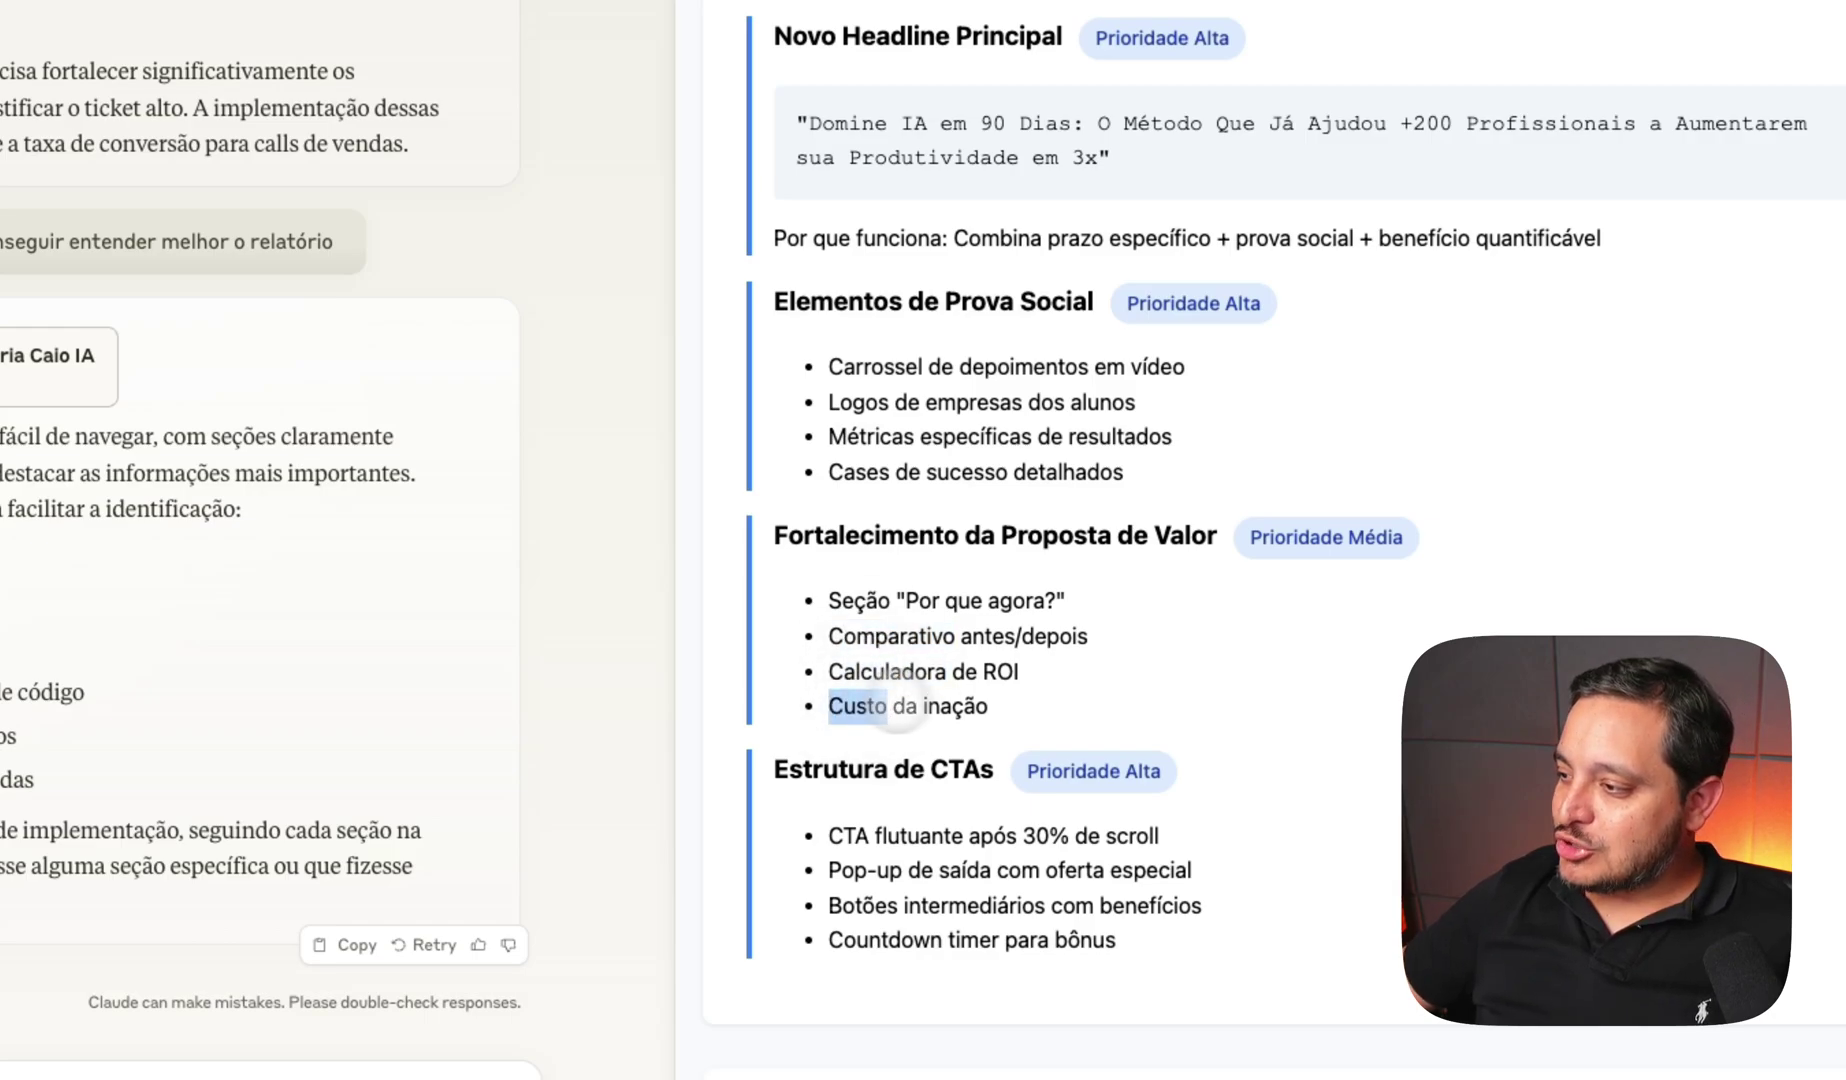
scroll(1040, 705, down, 2)
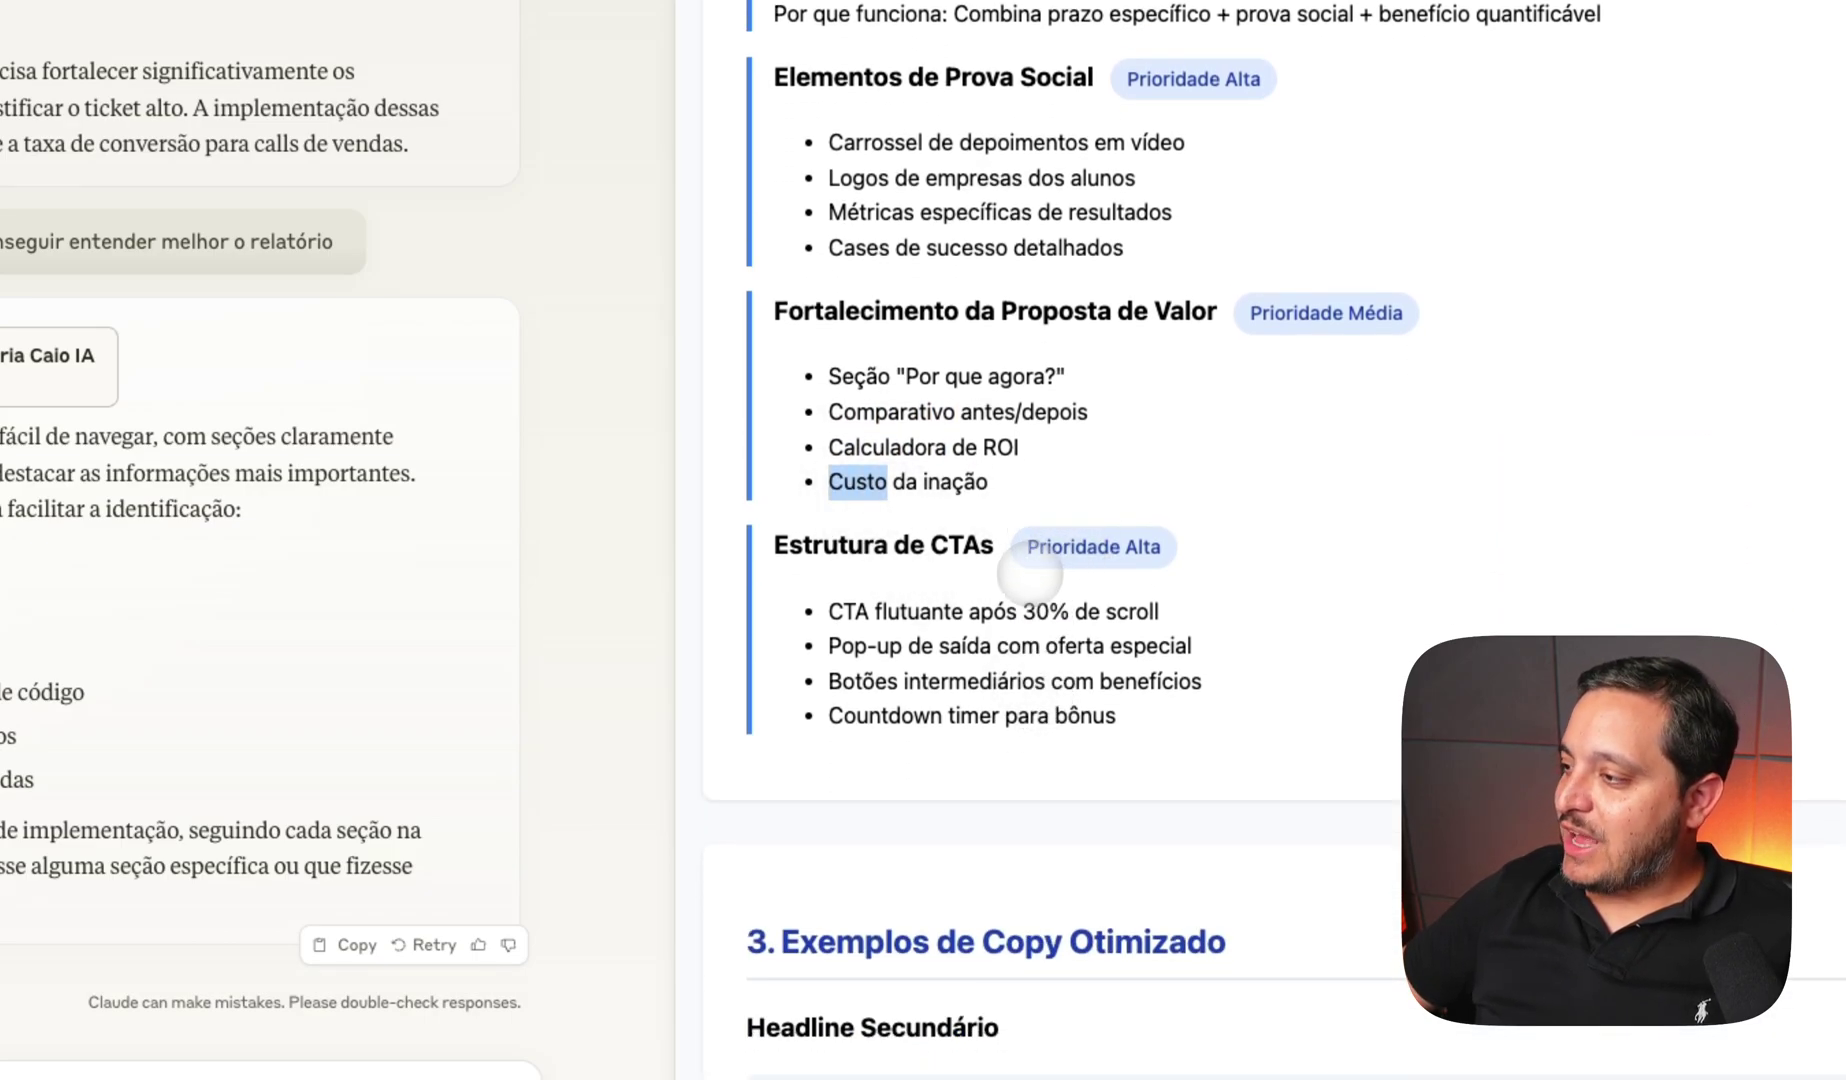
double_click(918, 611)
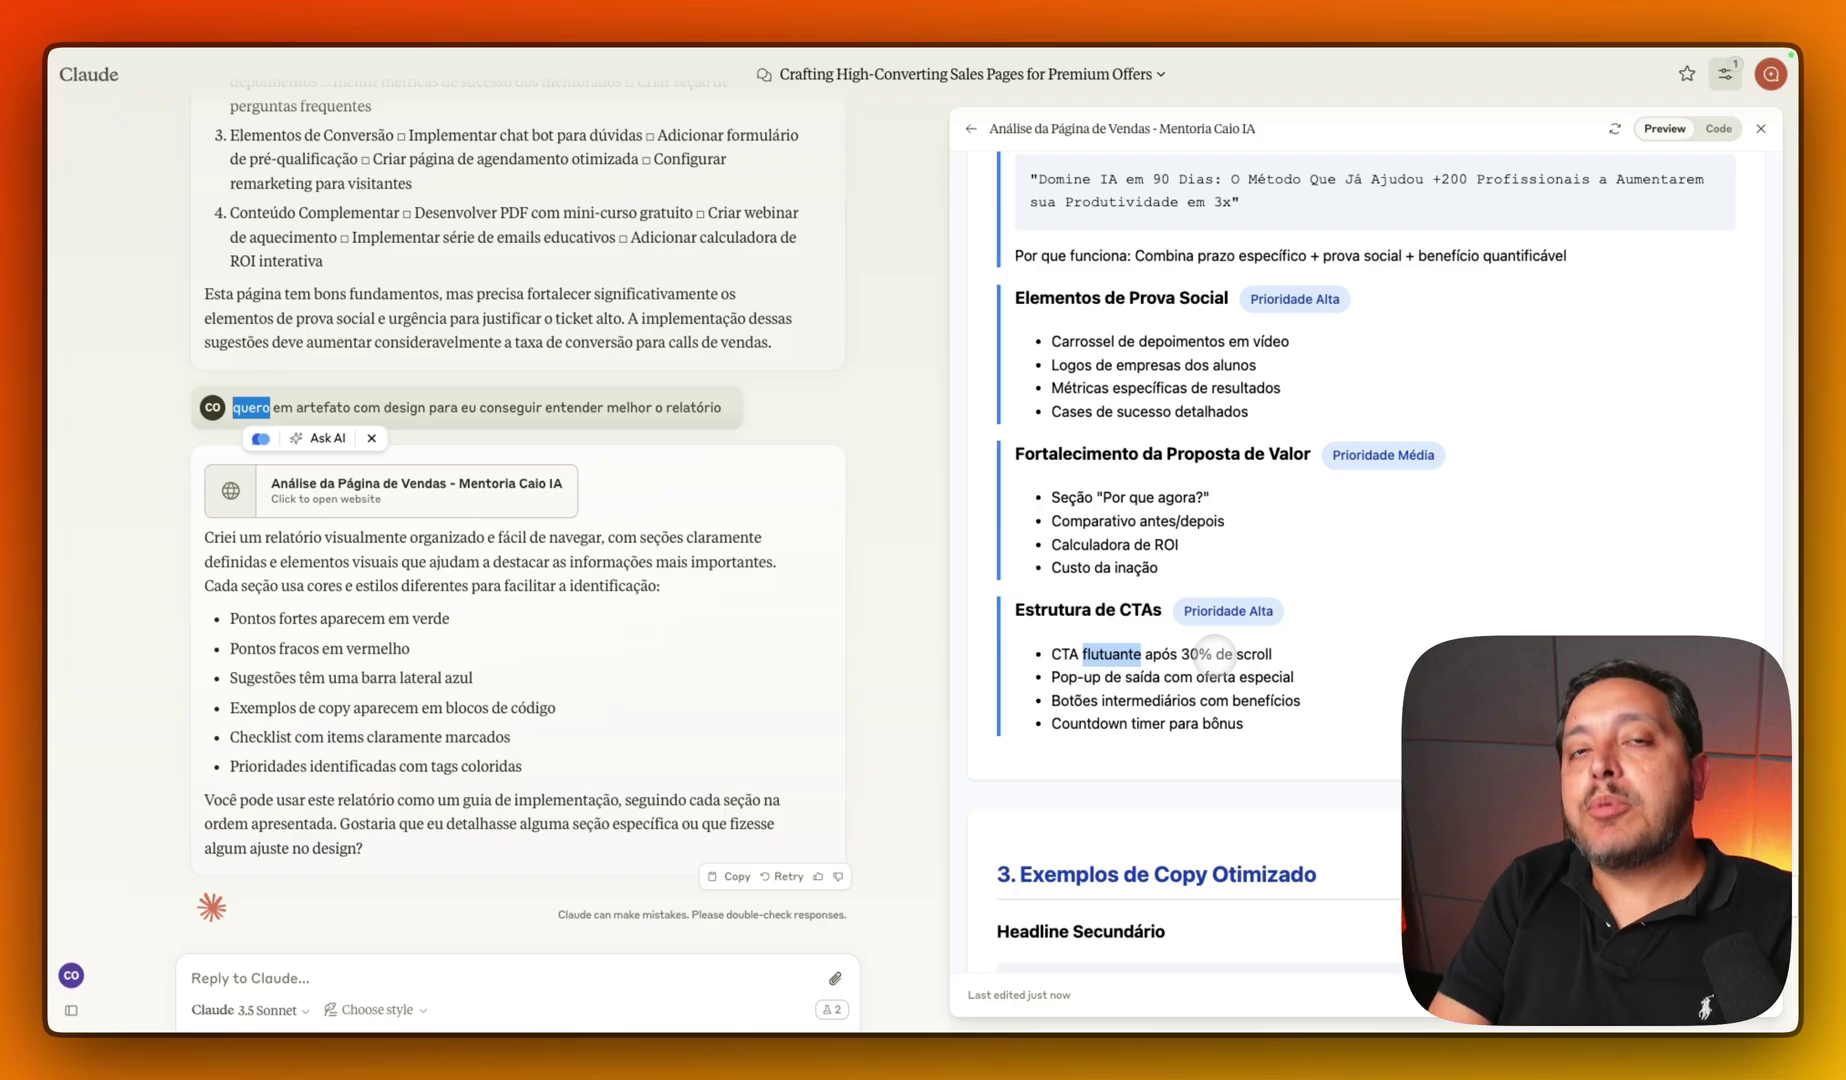
scroll(1214, 650, down, 5)
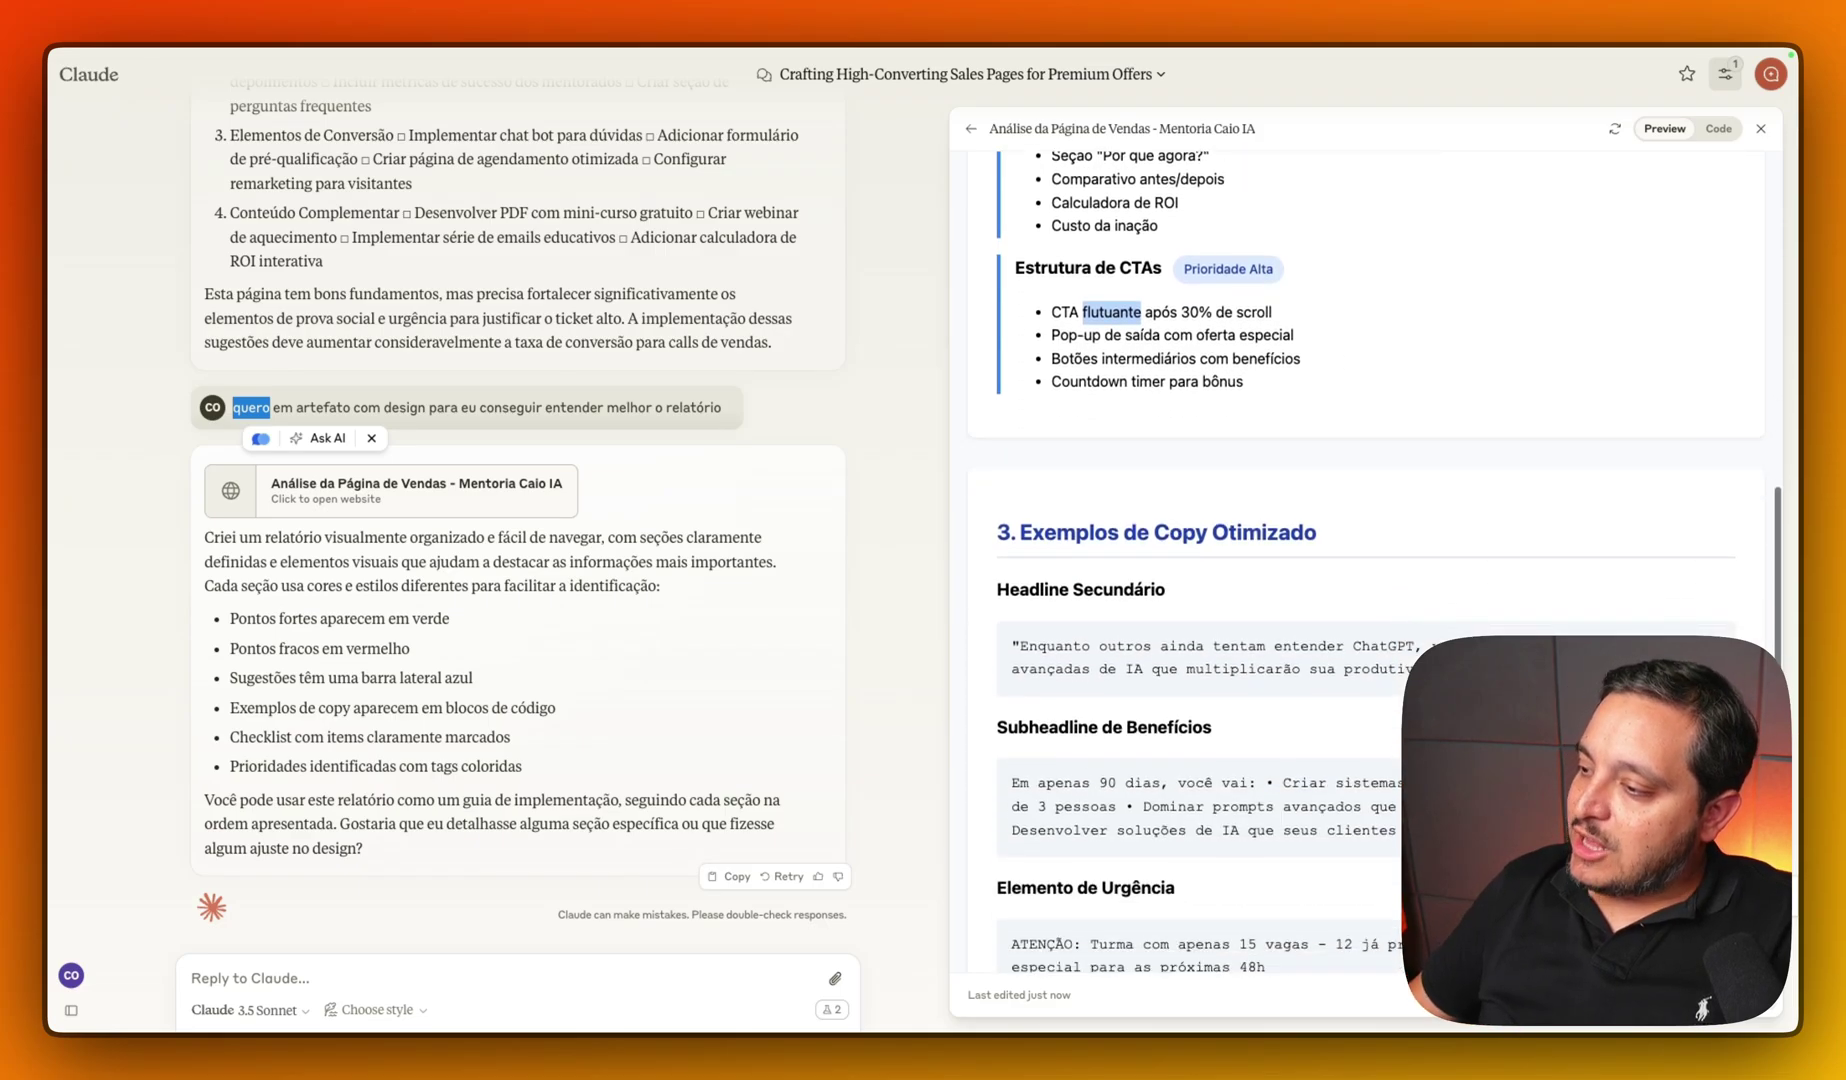
scroll(1210, 578, down, 2)
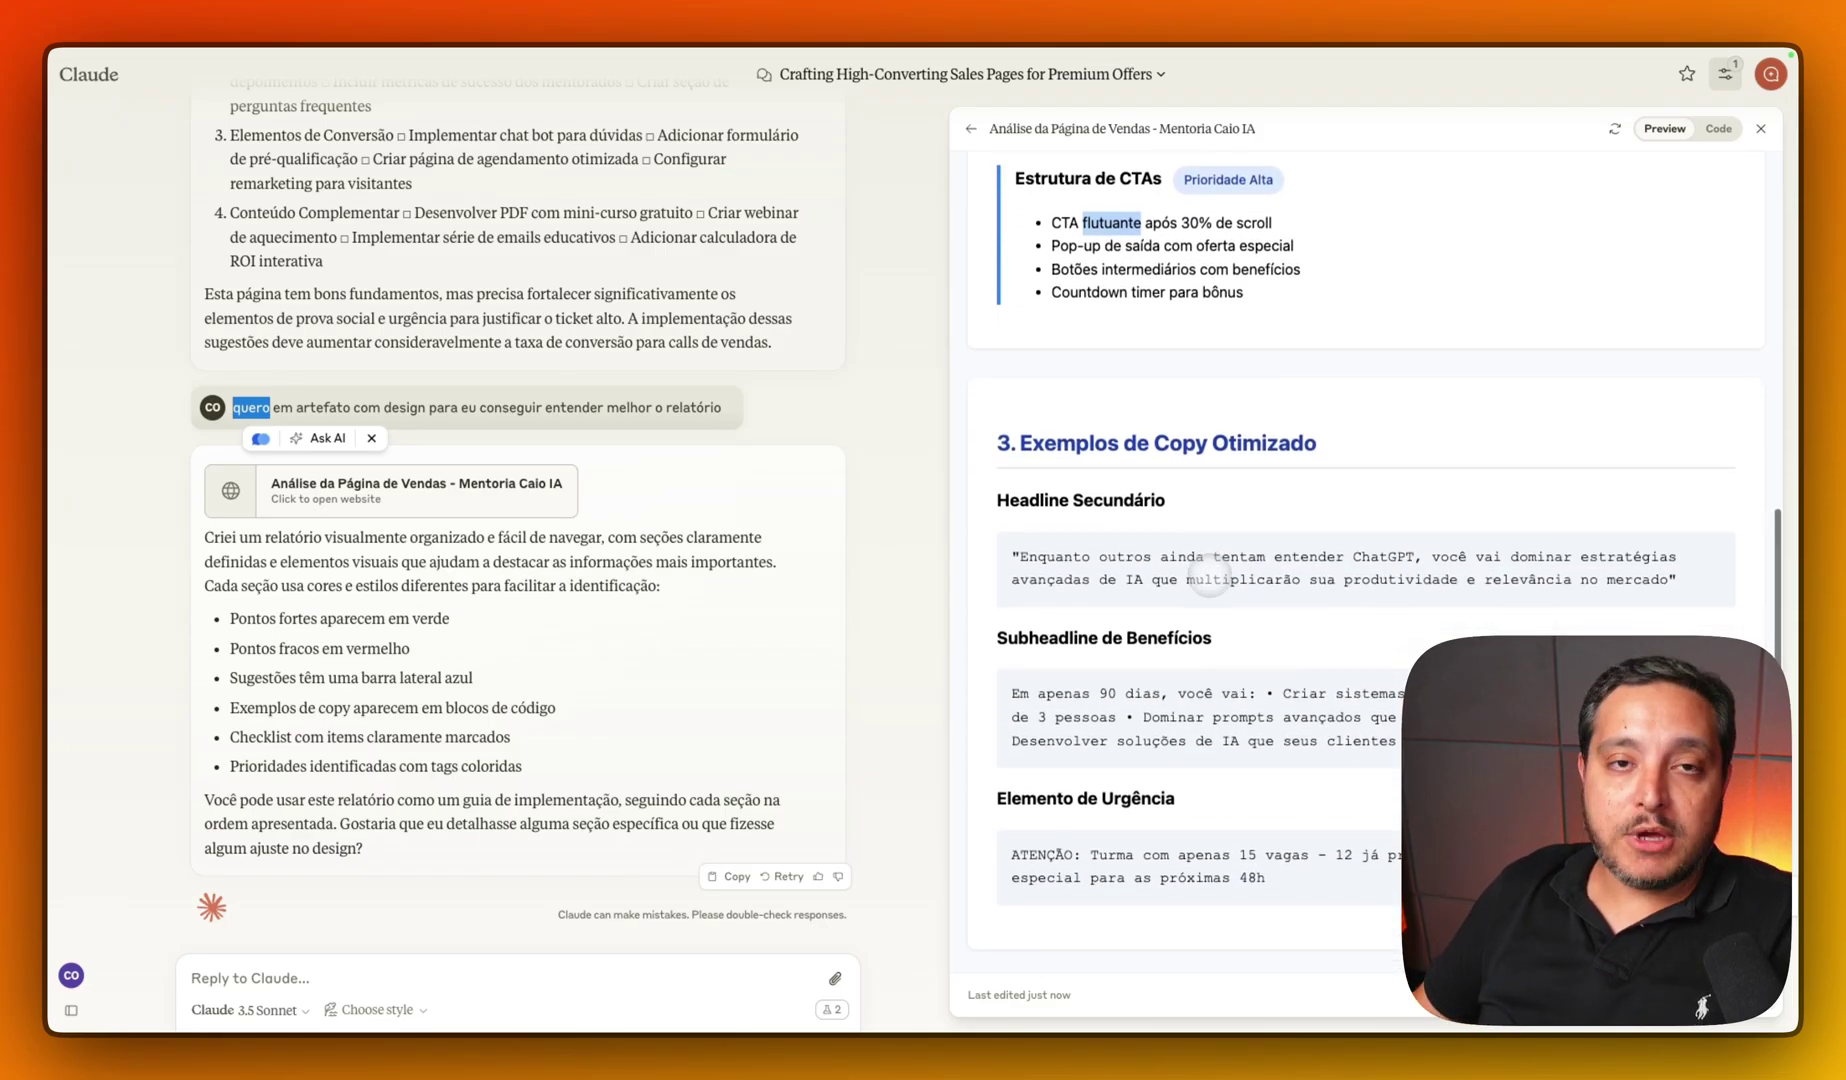
- Examine the optimized headline, benefits subheadline and urgency texts under Exemplos de Copy Otimizado, highlighting part of the Headline Secundário title
scroll(1210, 578, down, 1)
double_click(1036, 447)
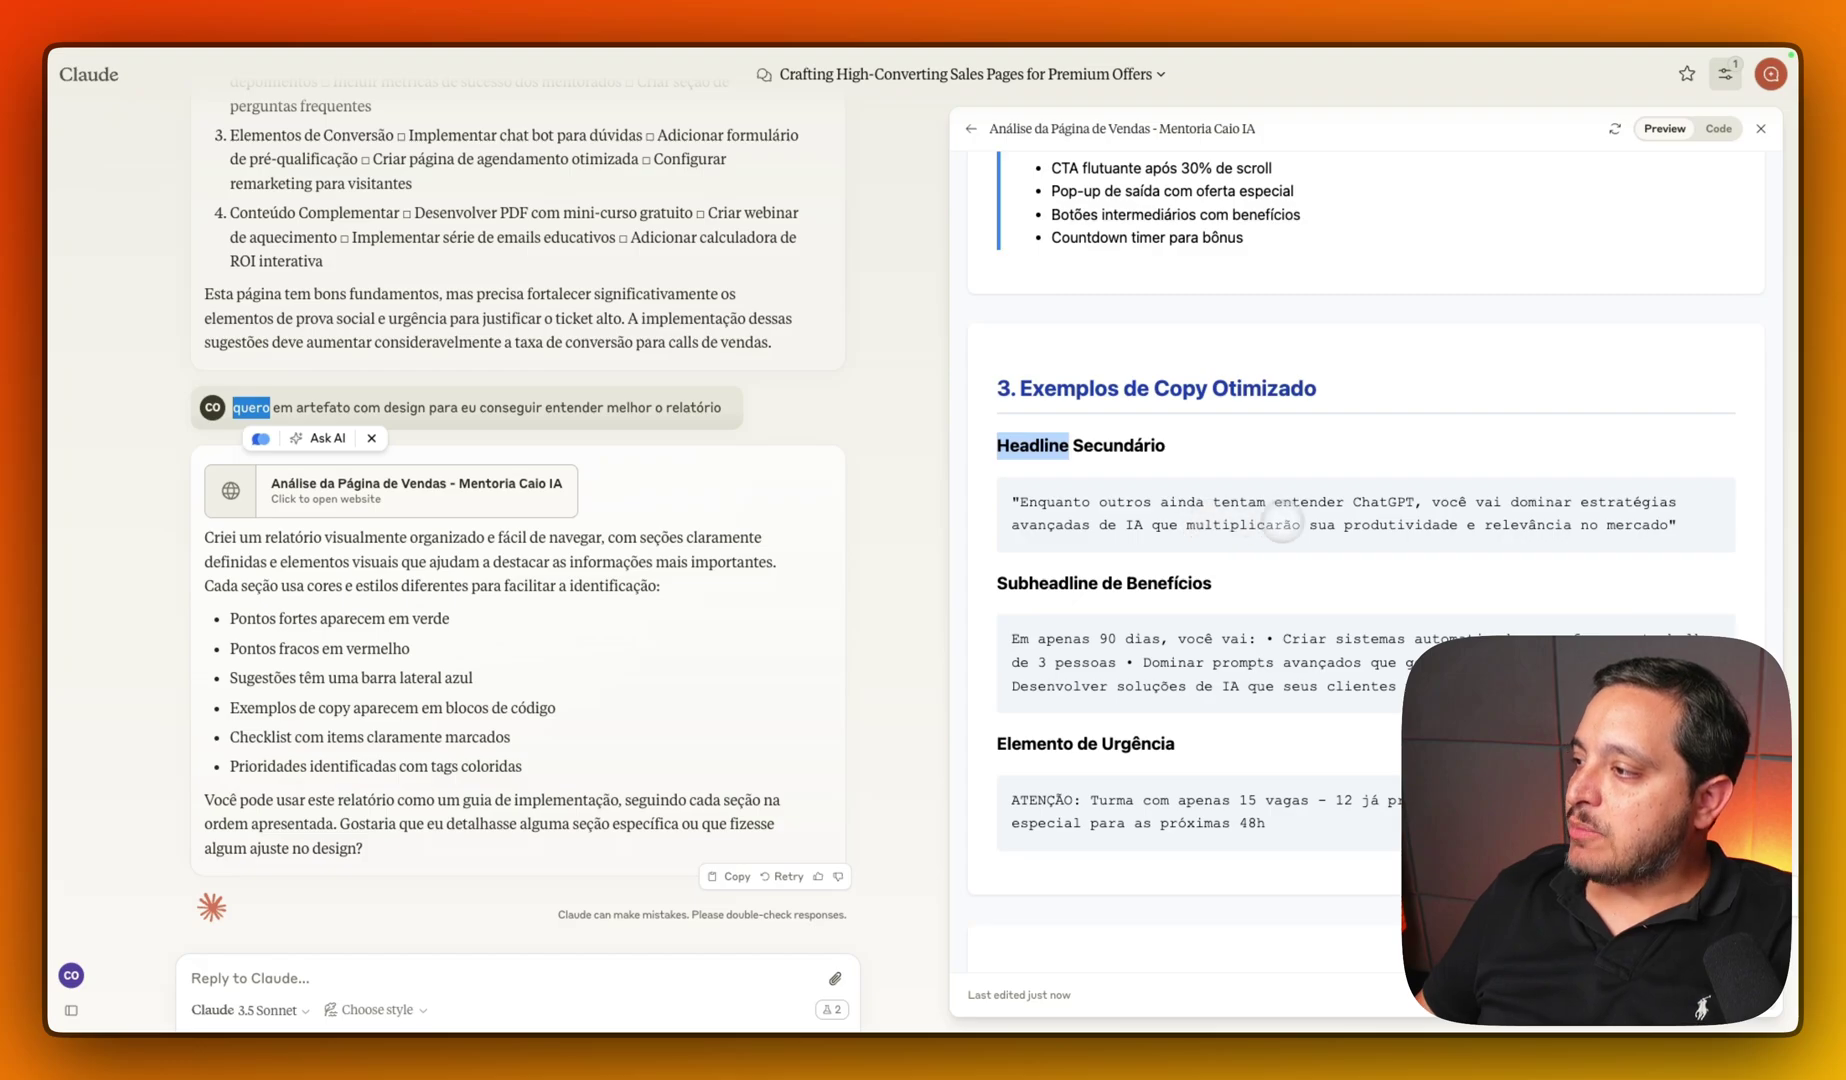
scroll(1282, 522, down, 2)
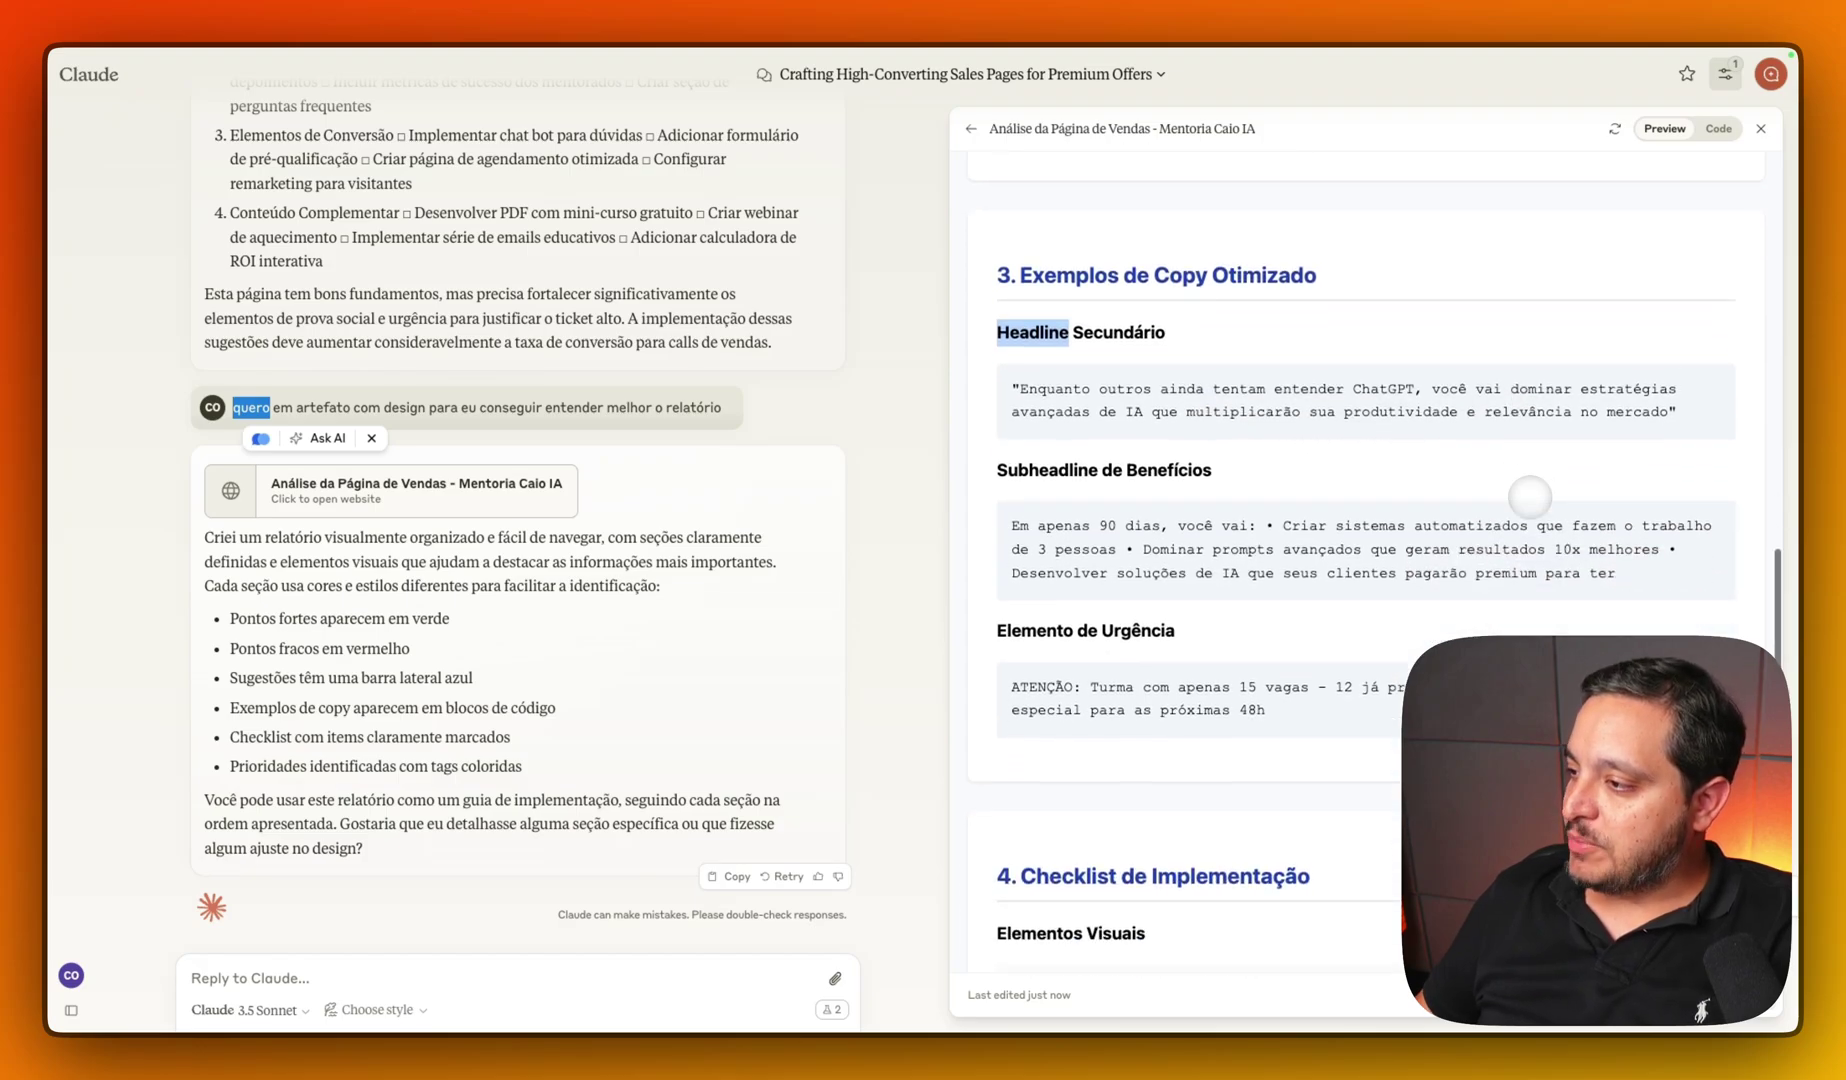
scroll(1153, 527, down, 2)
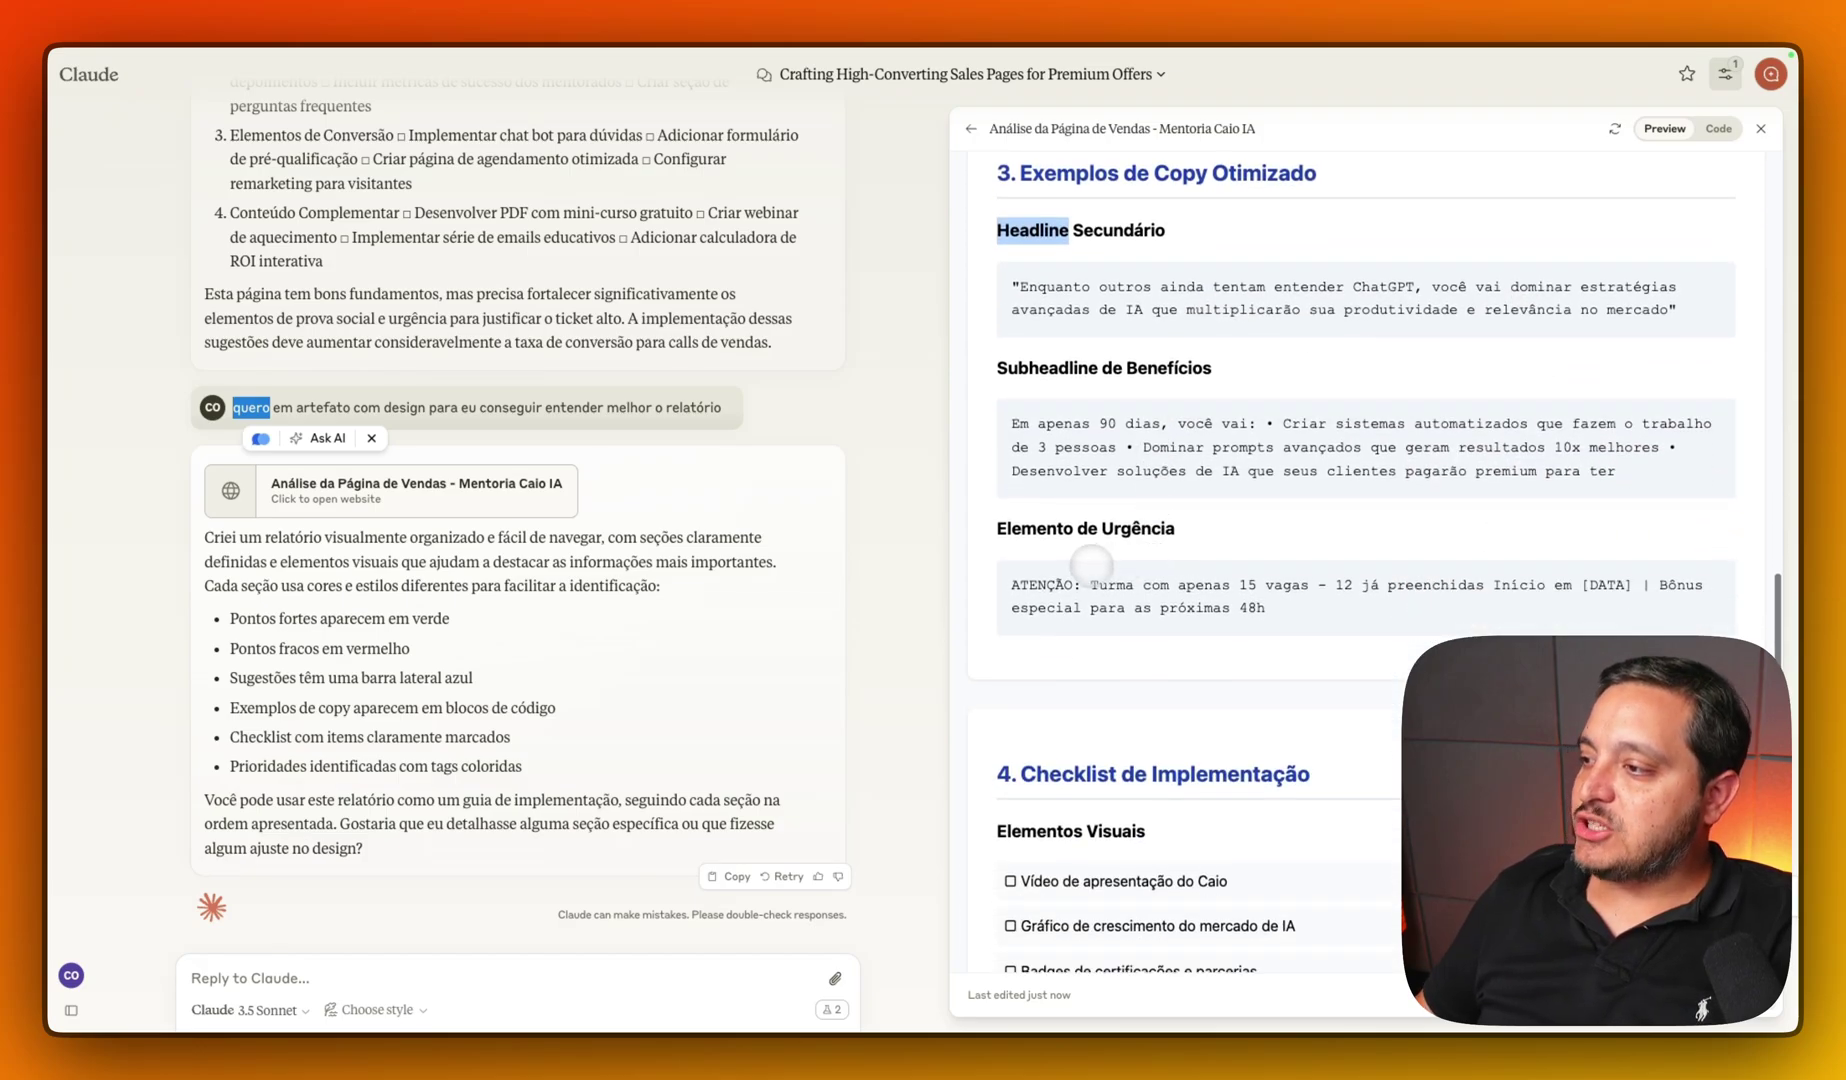
scroll(1105, 582, down, 7)
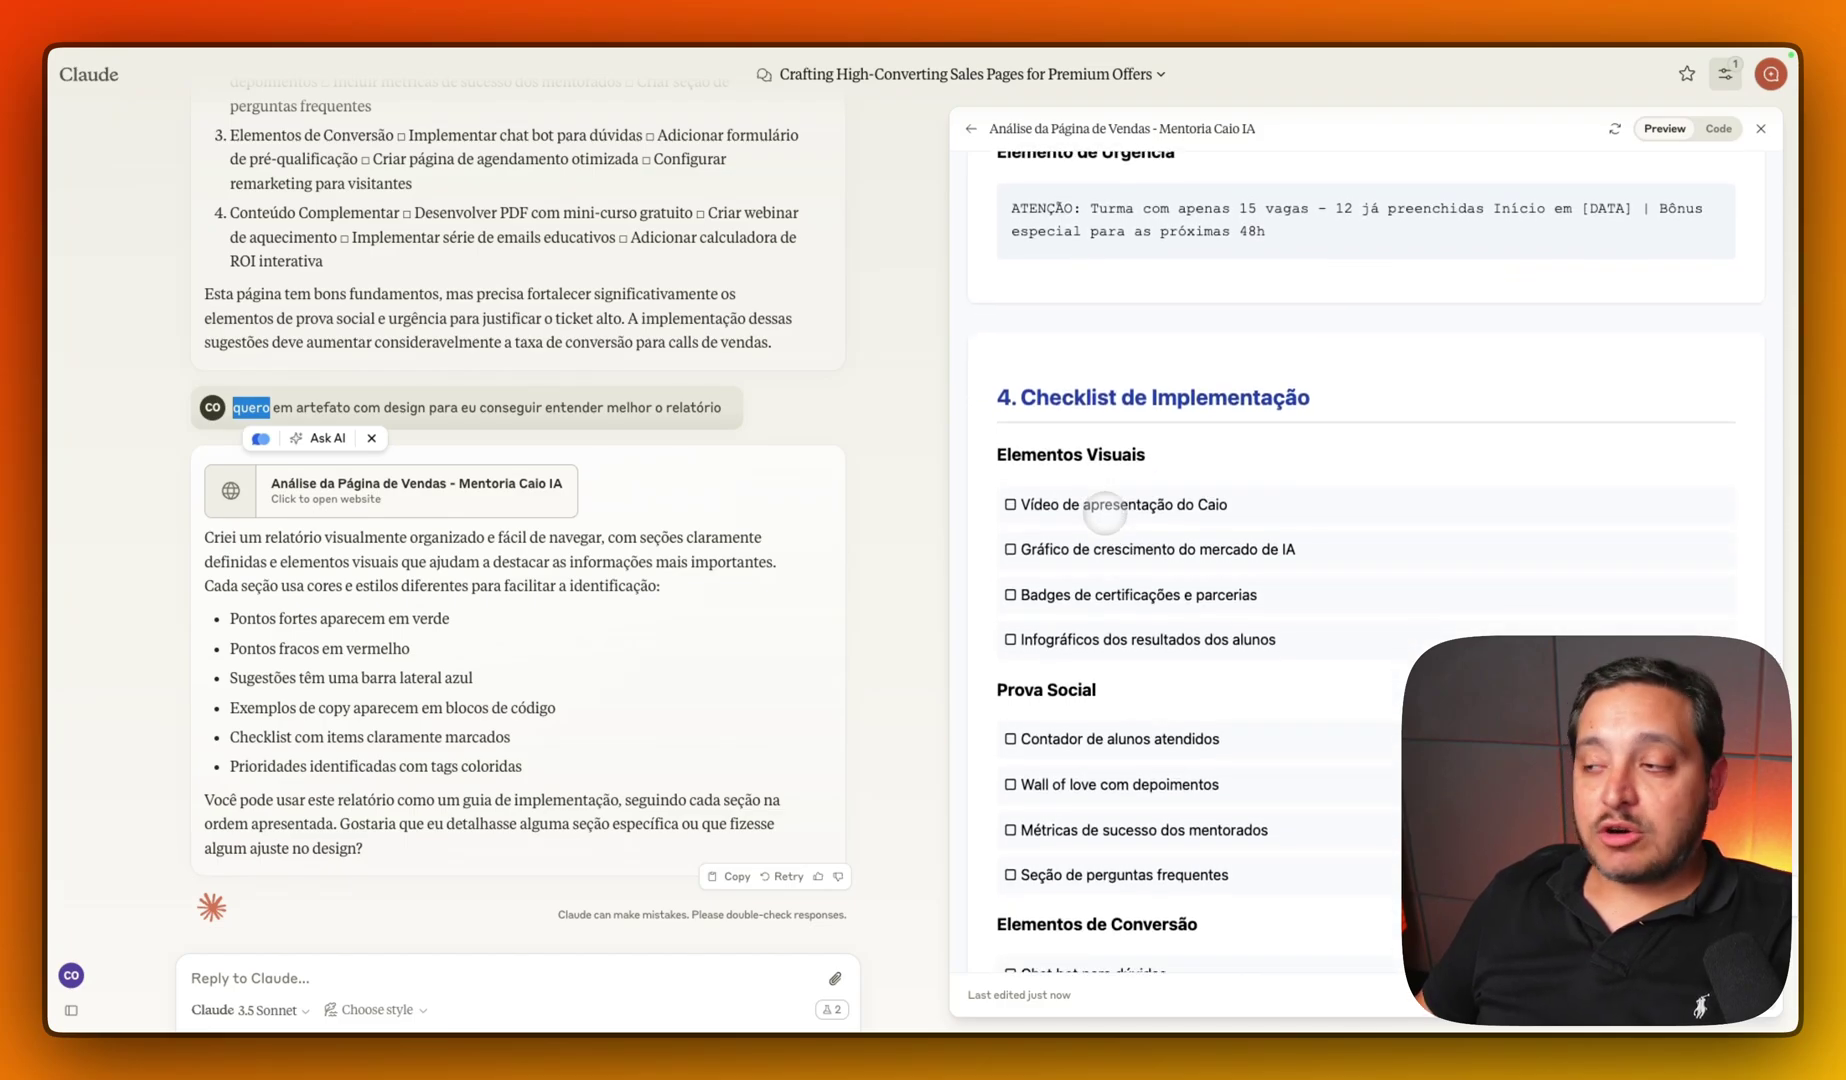
- Examine the Checklist de Implementação through Conteúdo Complementar, highlighting individual items such as PDF com mini-curso gratuito
scroll(1105, 515, down, 1)
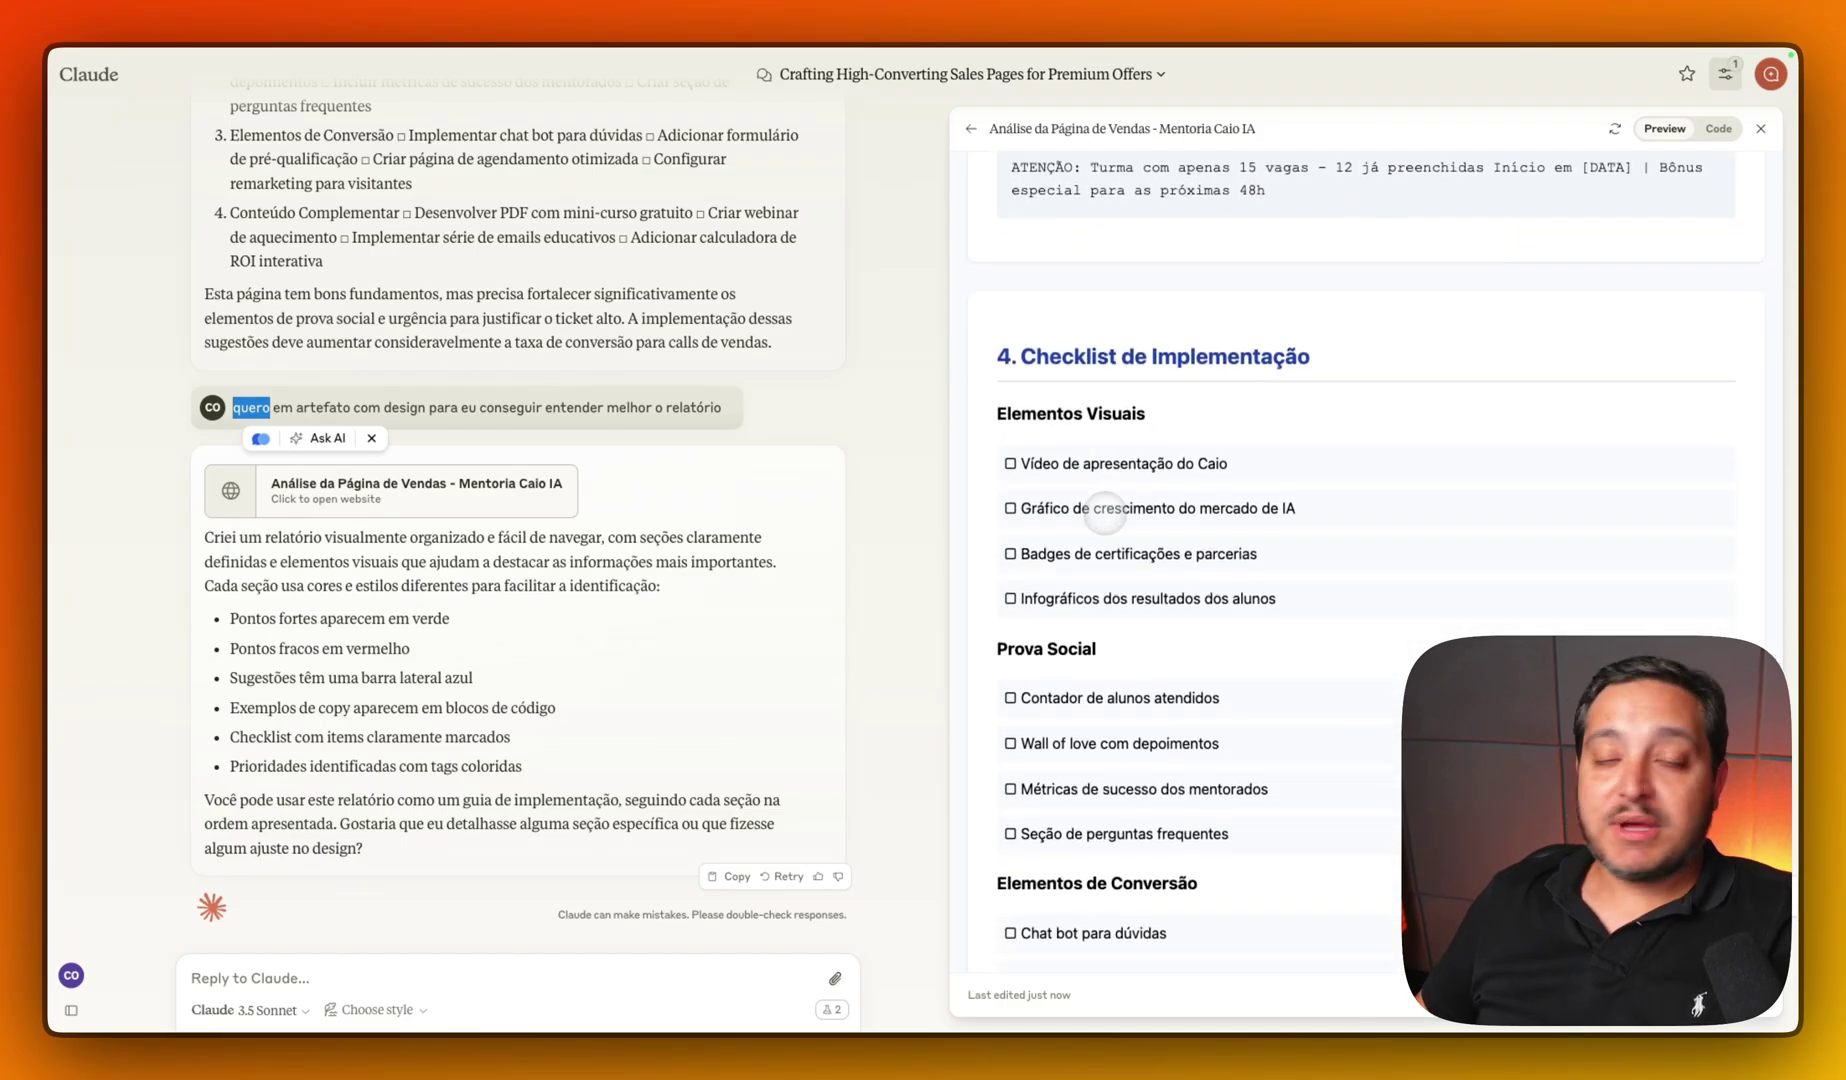
scroll(1104, 578, down, 1)
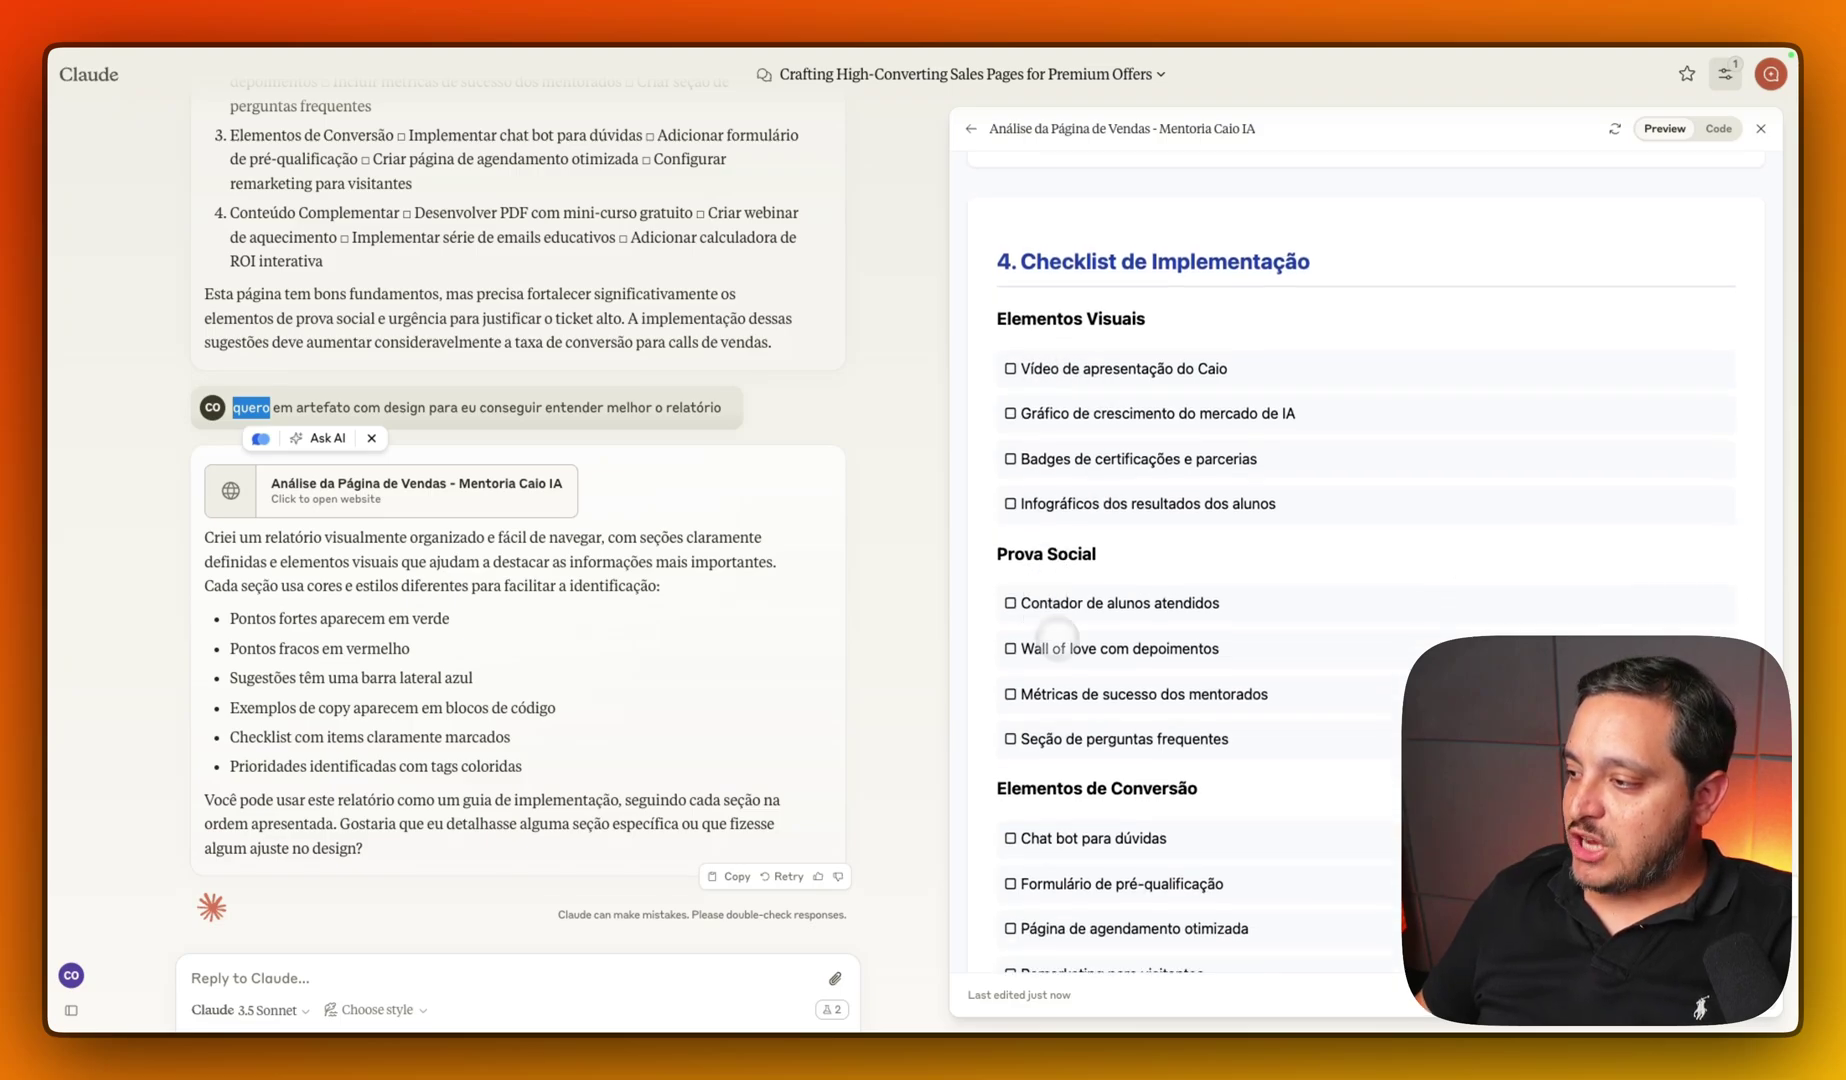
scroll(1040, 603, down, 5)
scroll(1068, 768, down, 1)
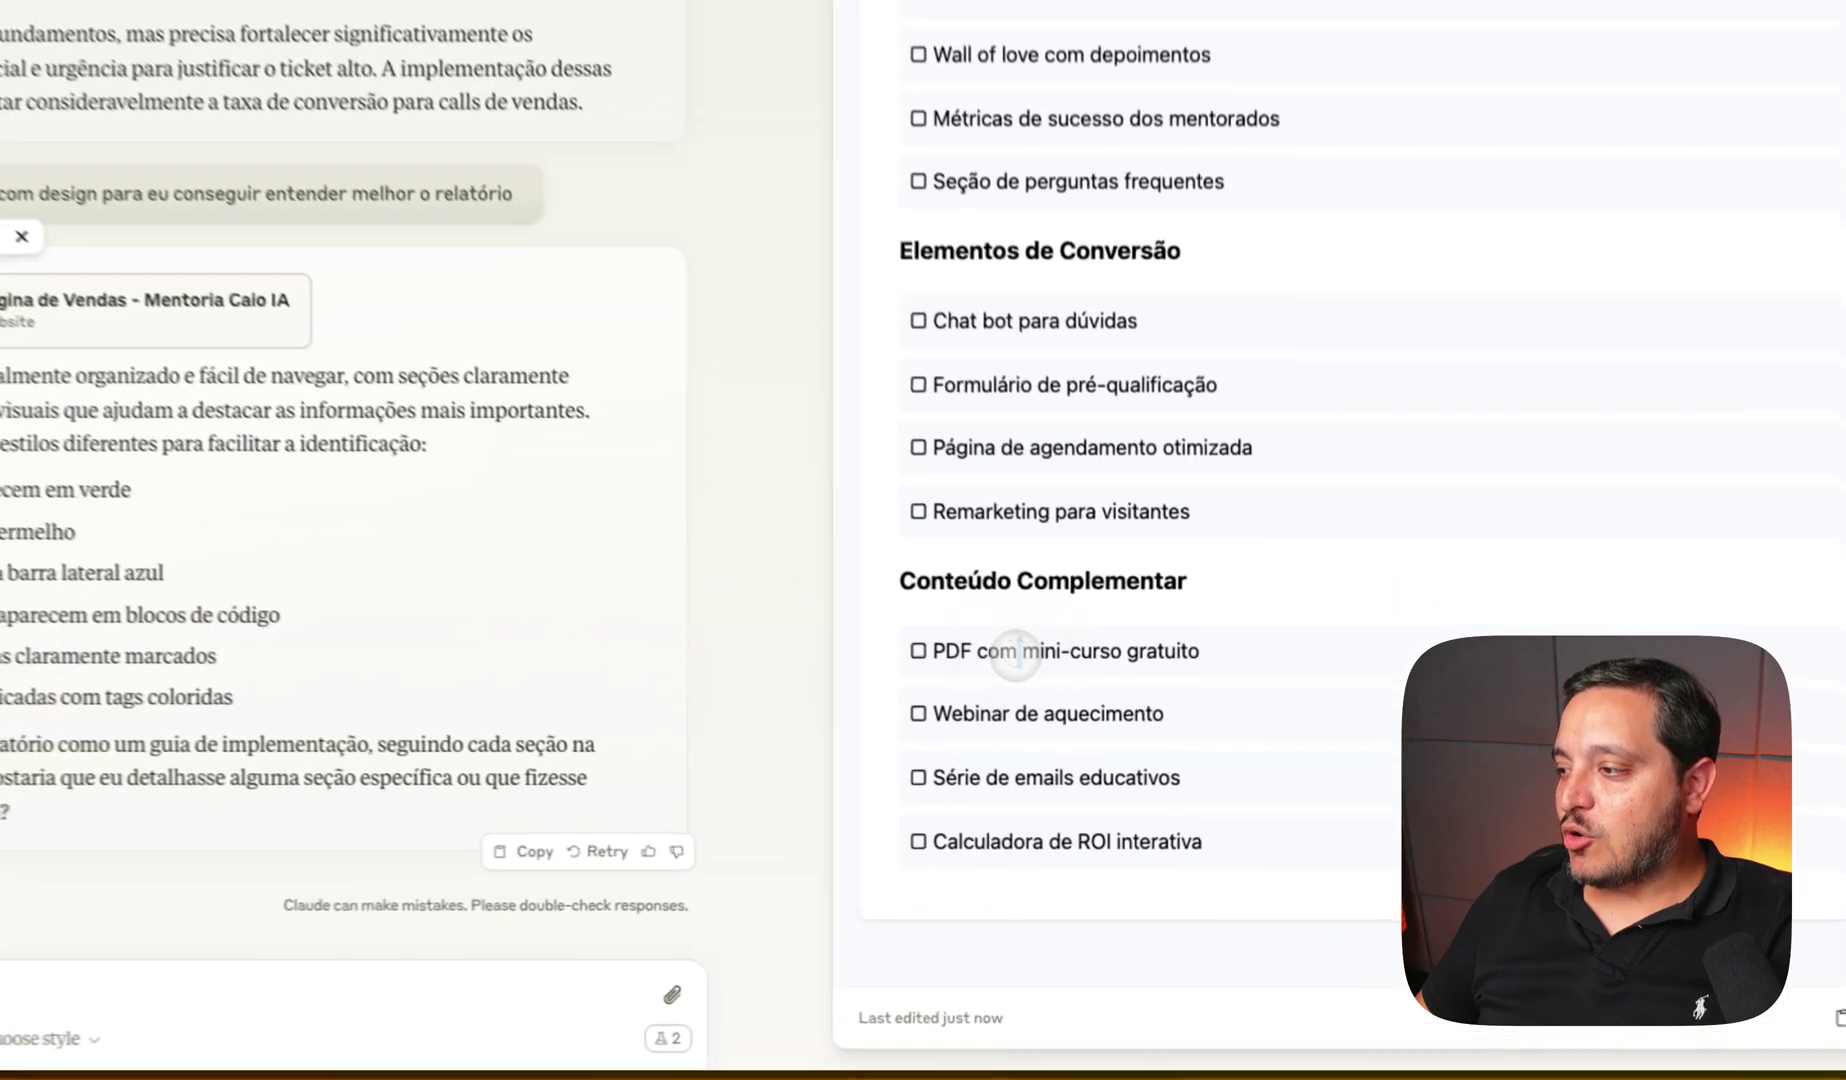
triple_click(1068, 733)
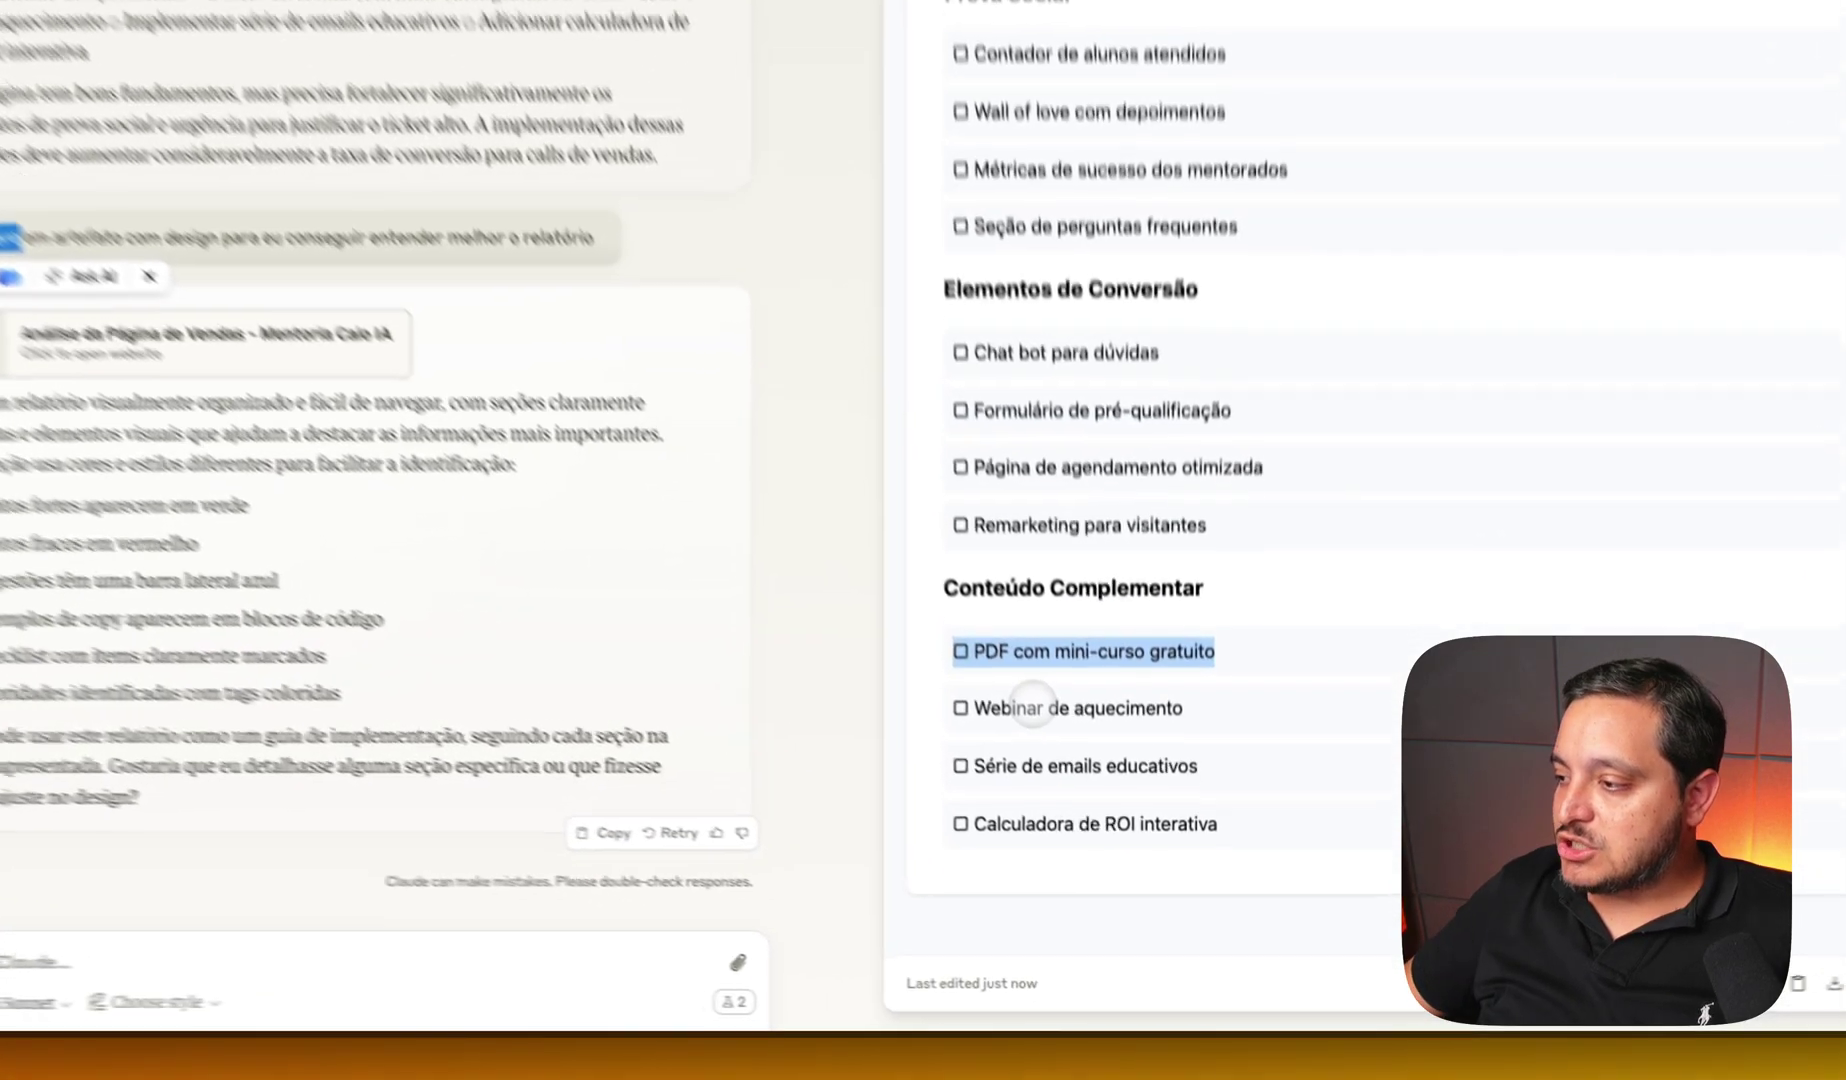
triple_click(1060, 778)
click(978, 700)
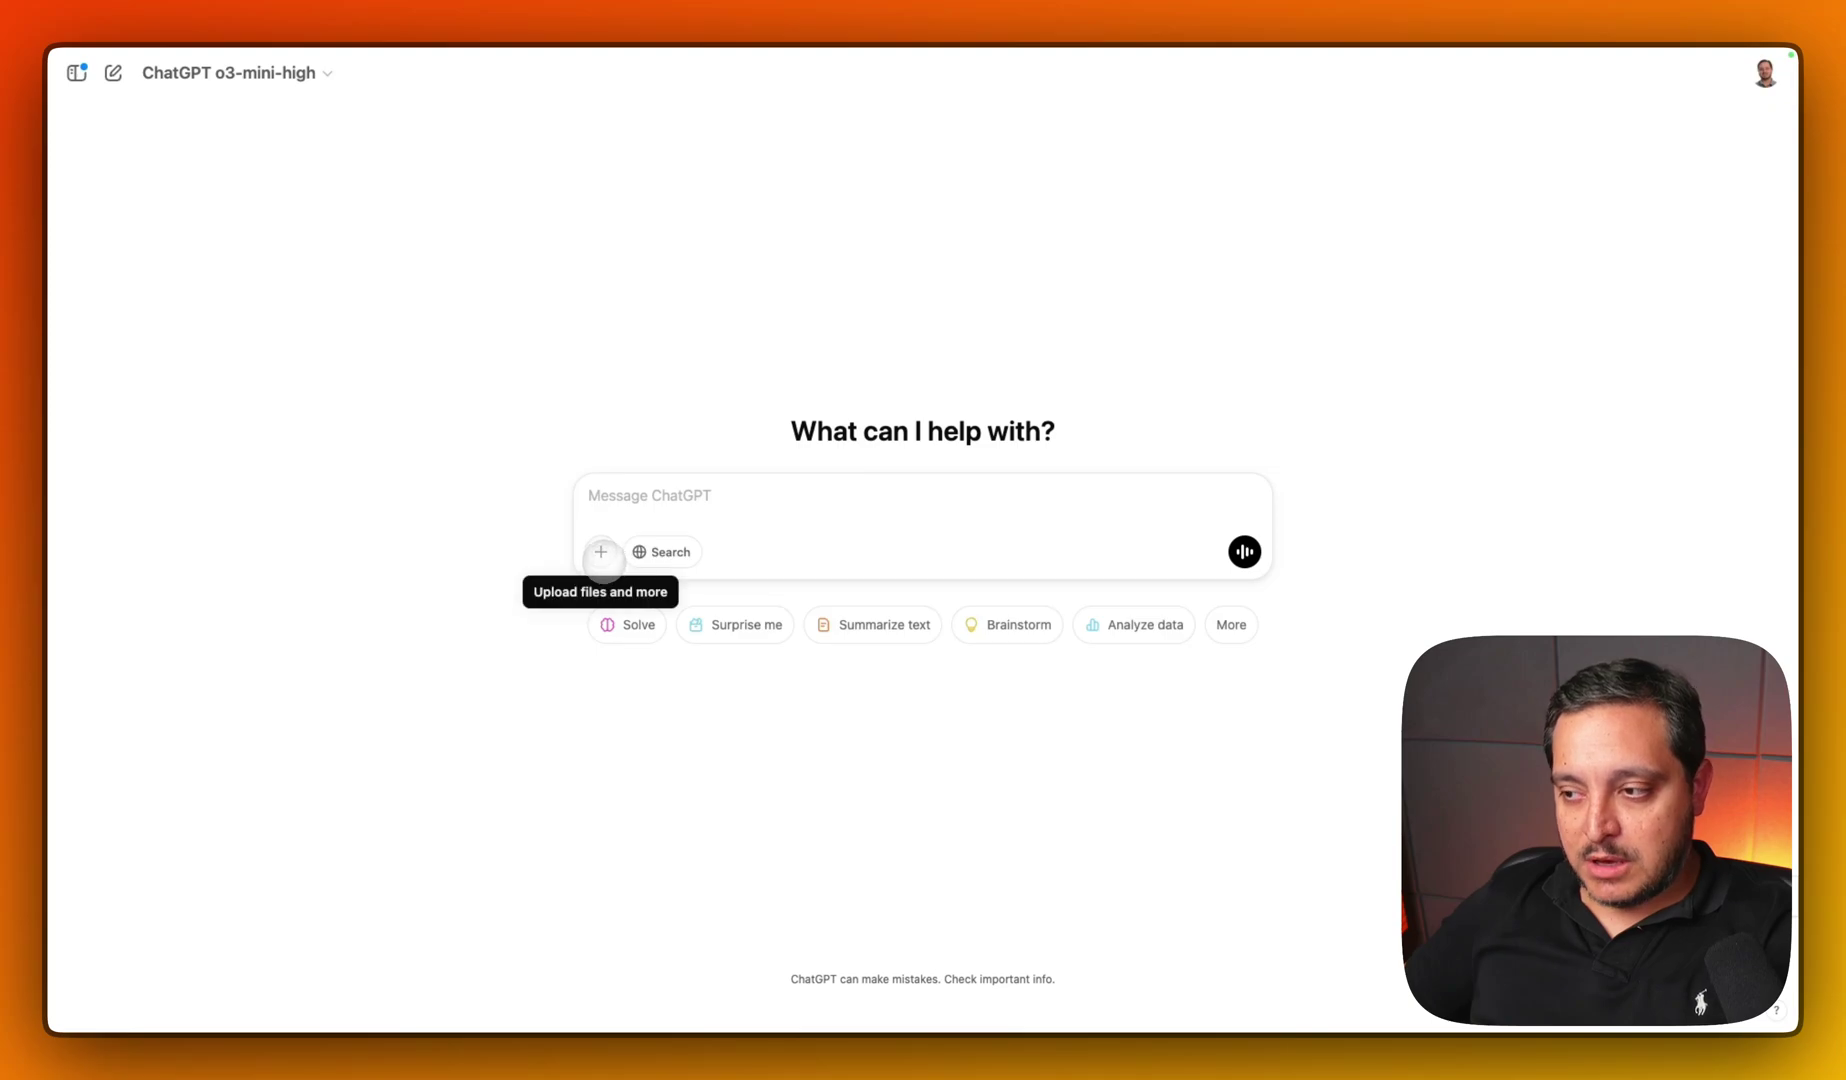
- Switch to ChatGPT and try to attach mentoria.pdf from Downloads to a new o3-mini-high chat
click(601, 552)
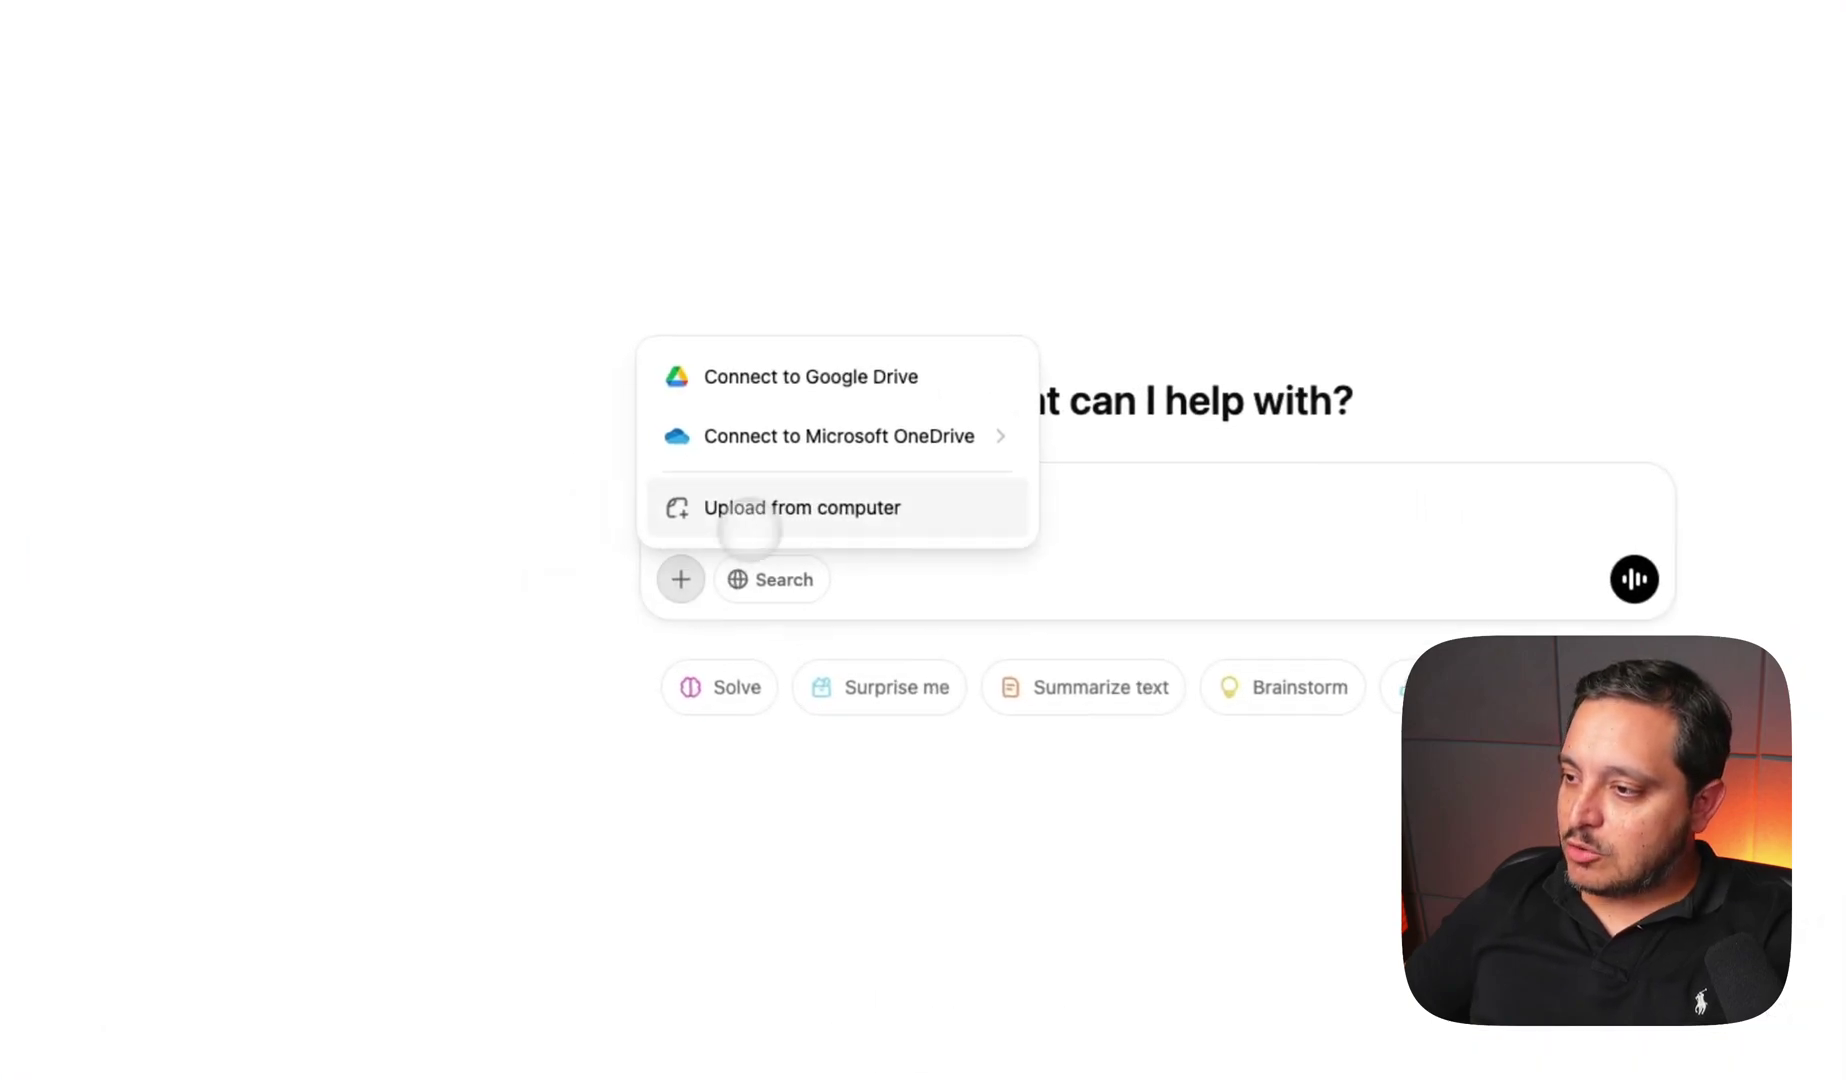
click(659, 507)
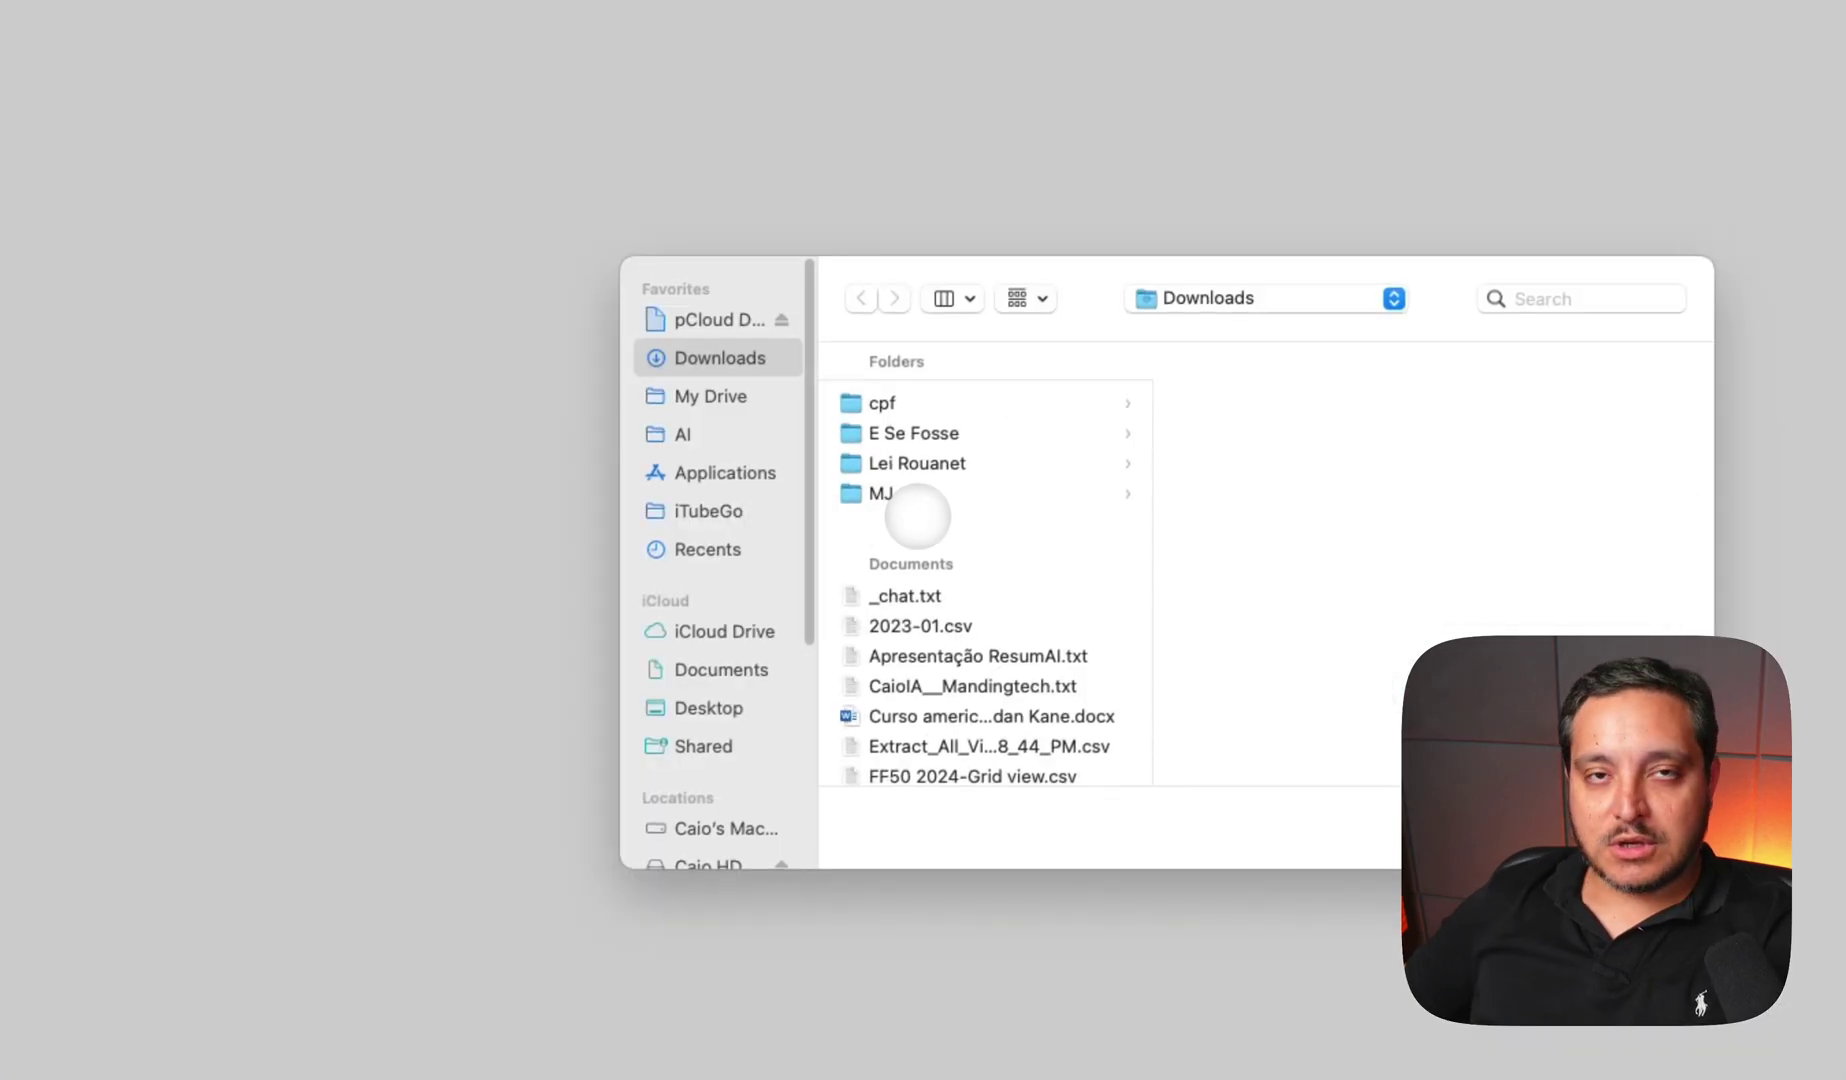
scroll(855, 500, down, 10)
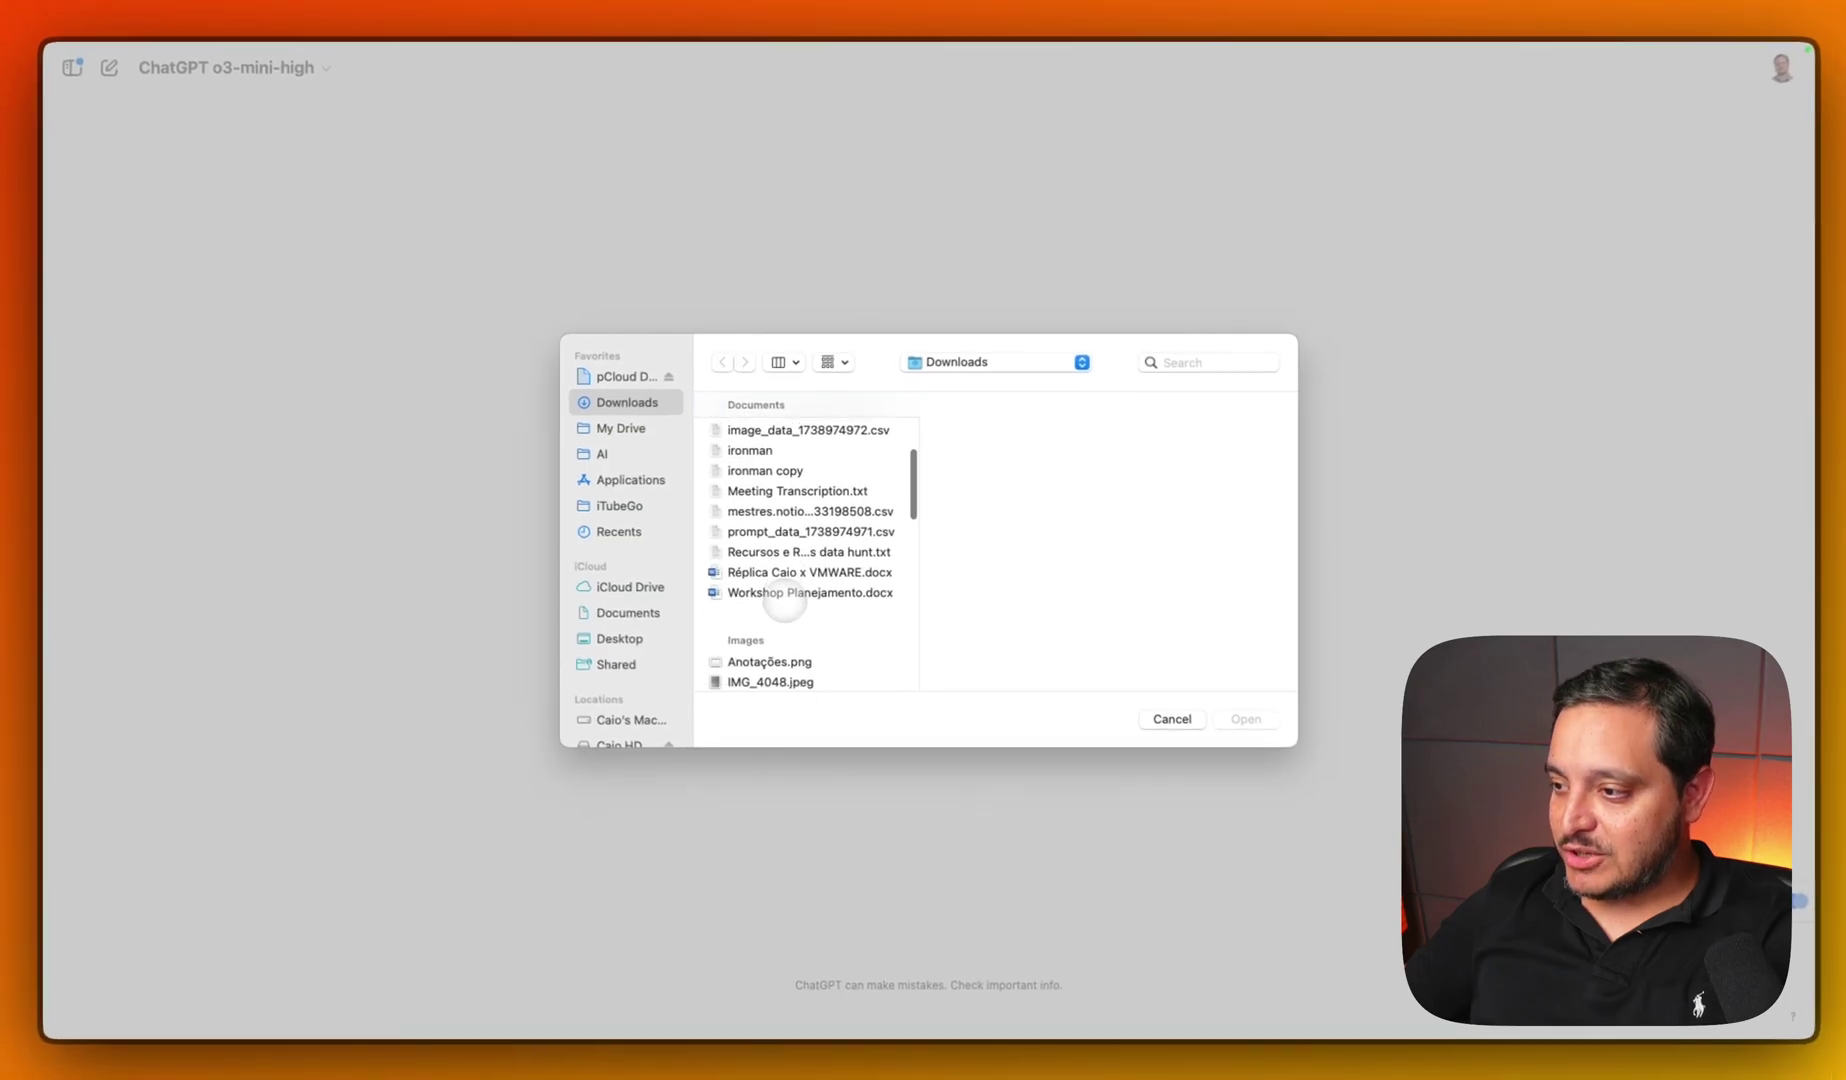
scroll(781, 597, up, 3)
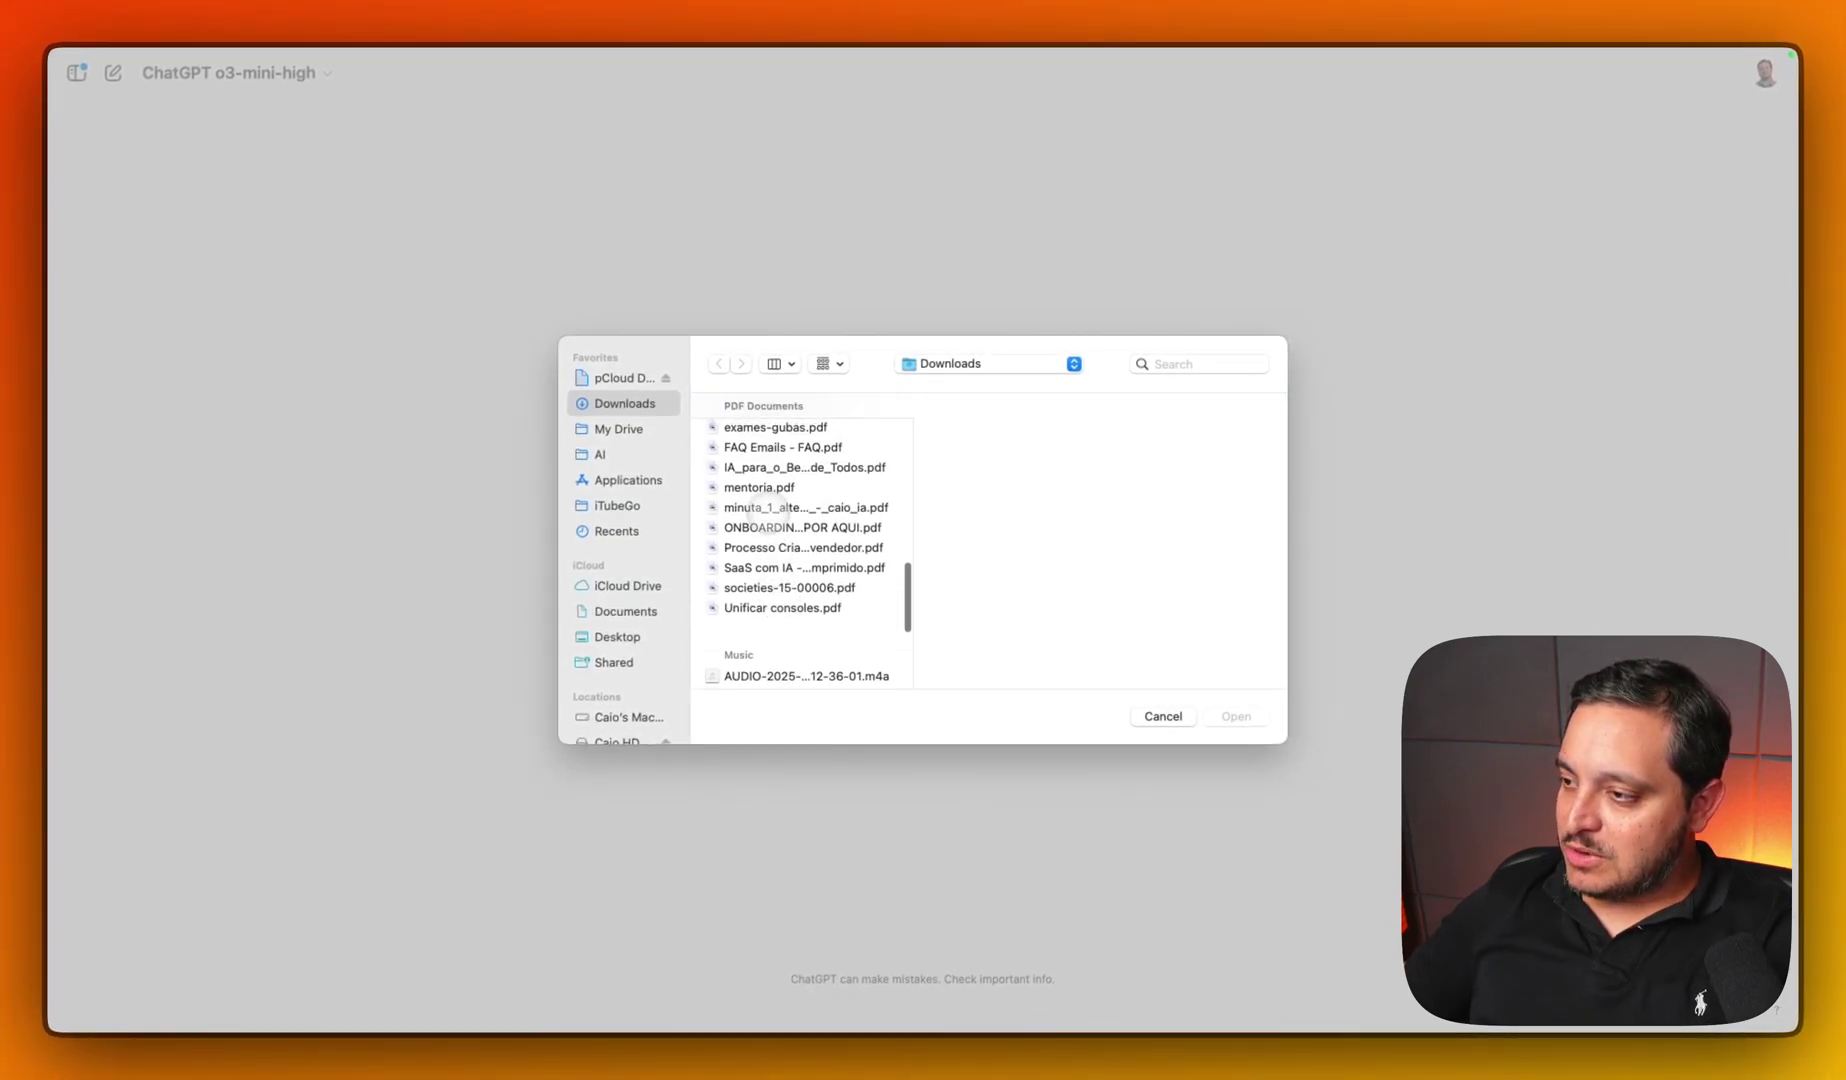
click(759, 487)
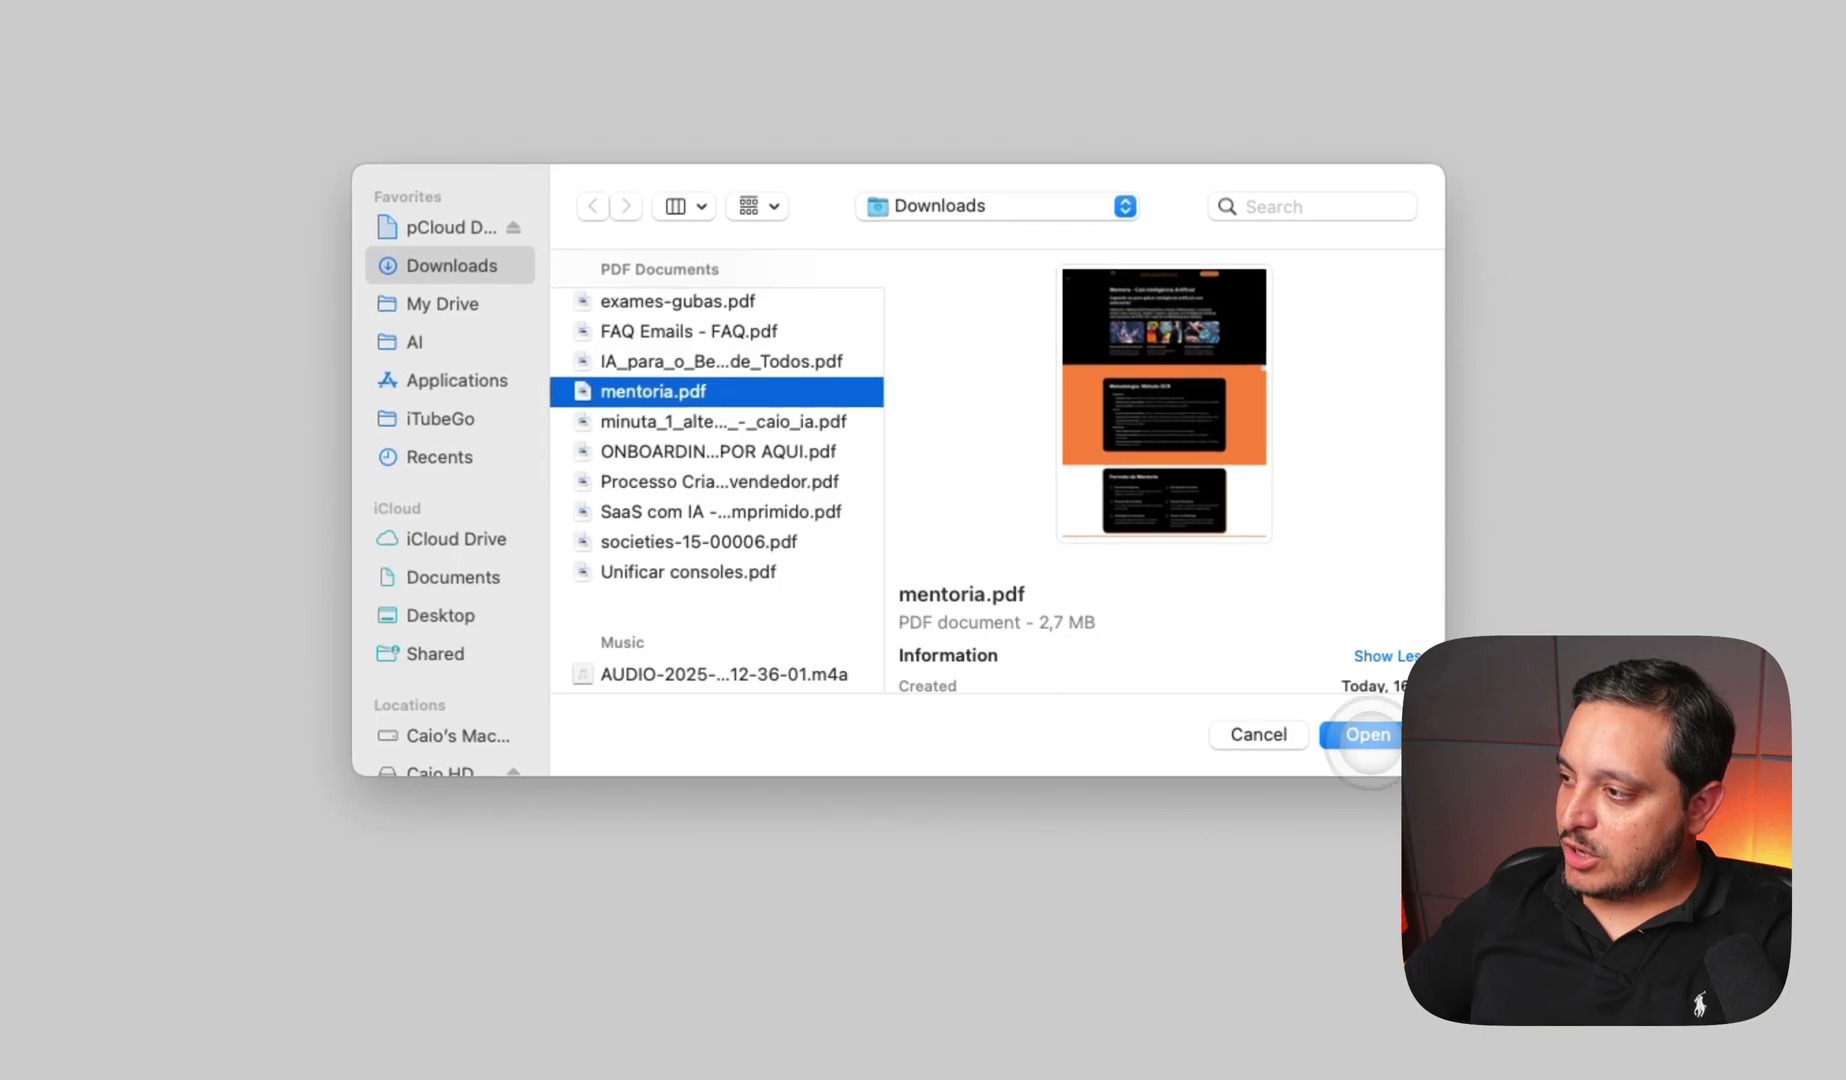
click(1367, 736)
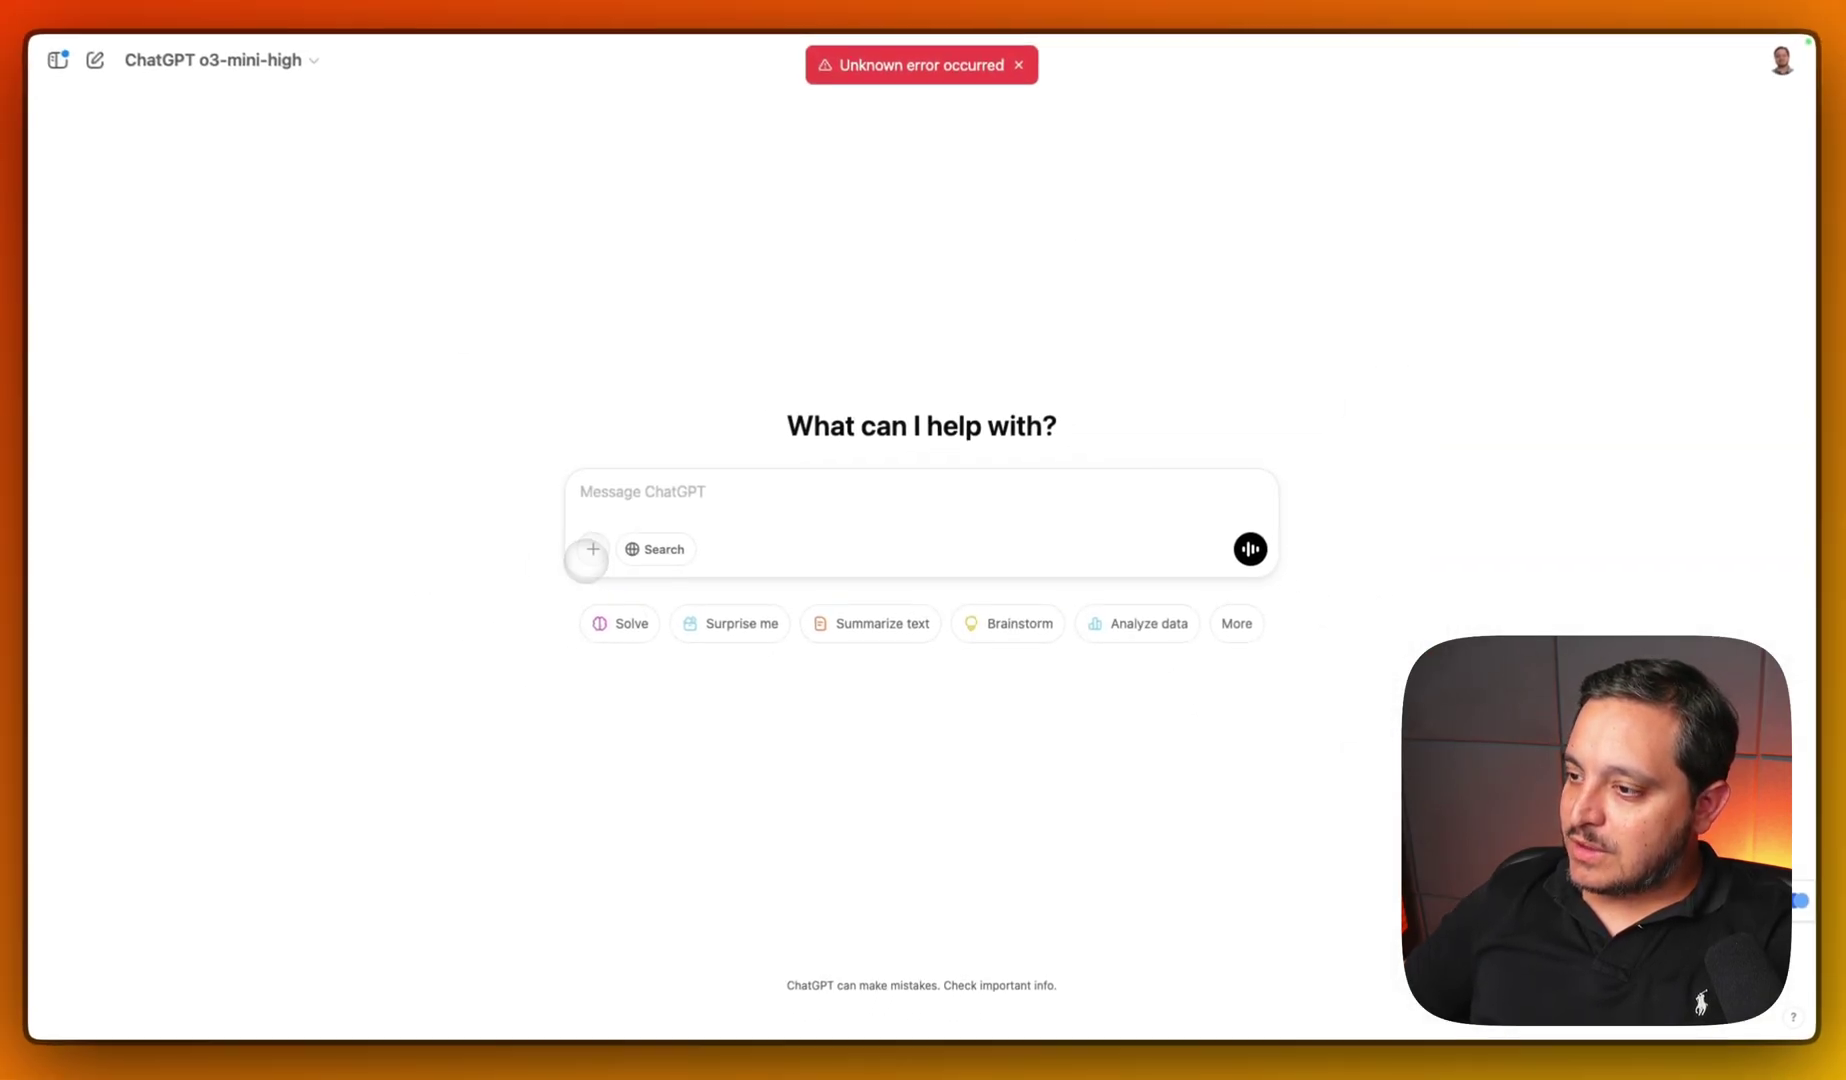
- Retry uploading mentoria.pdf from the Downloads folder to the same o3-mini-high chat
click(592, 549)
click(713, 506)
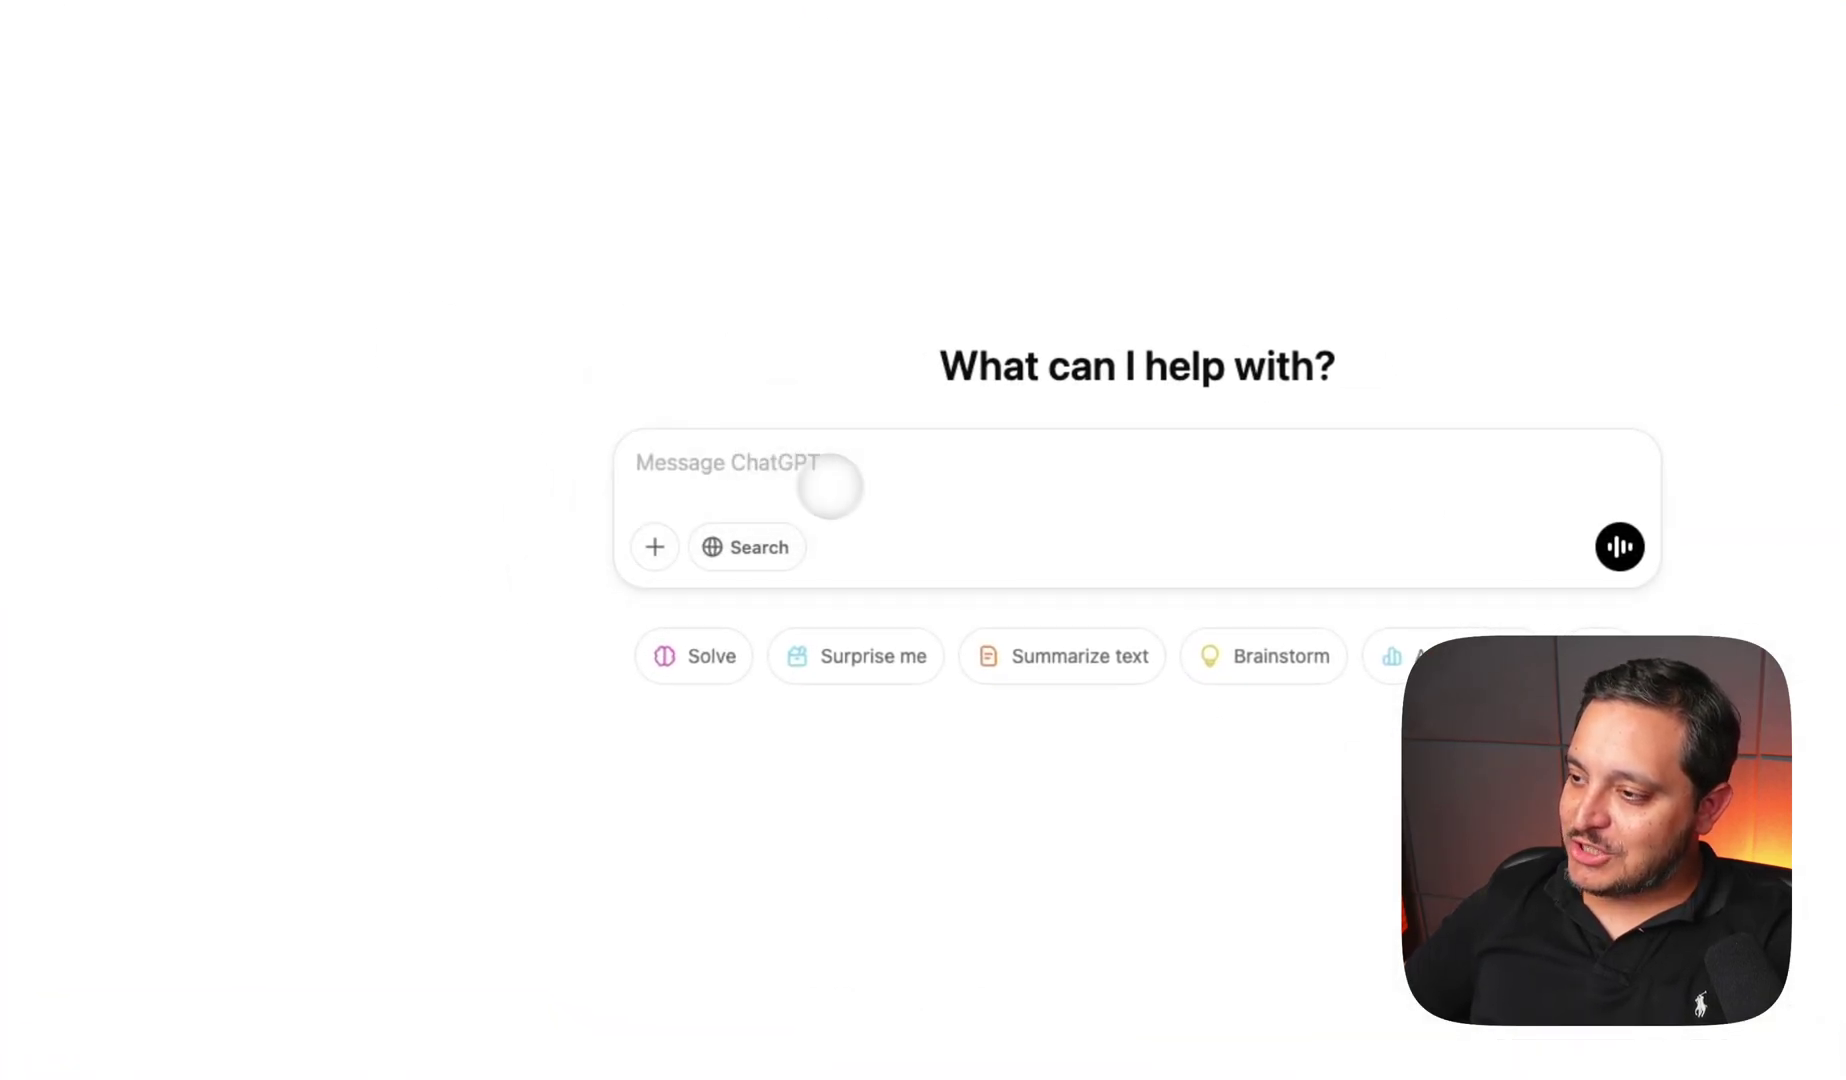
scroll(975, 600, down, 10)
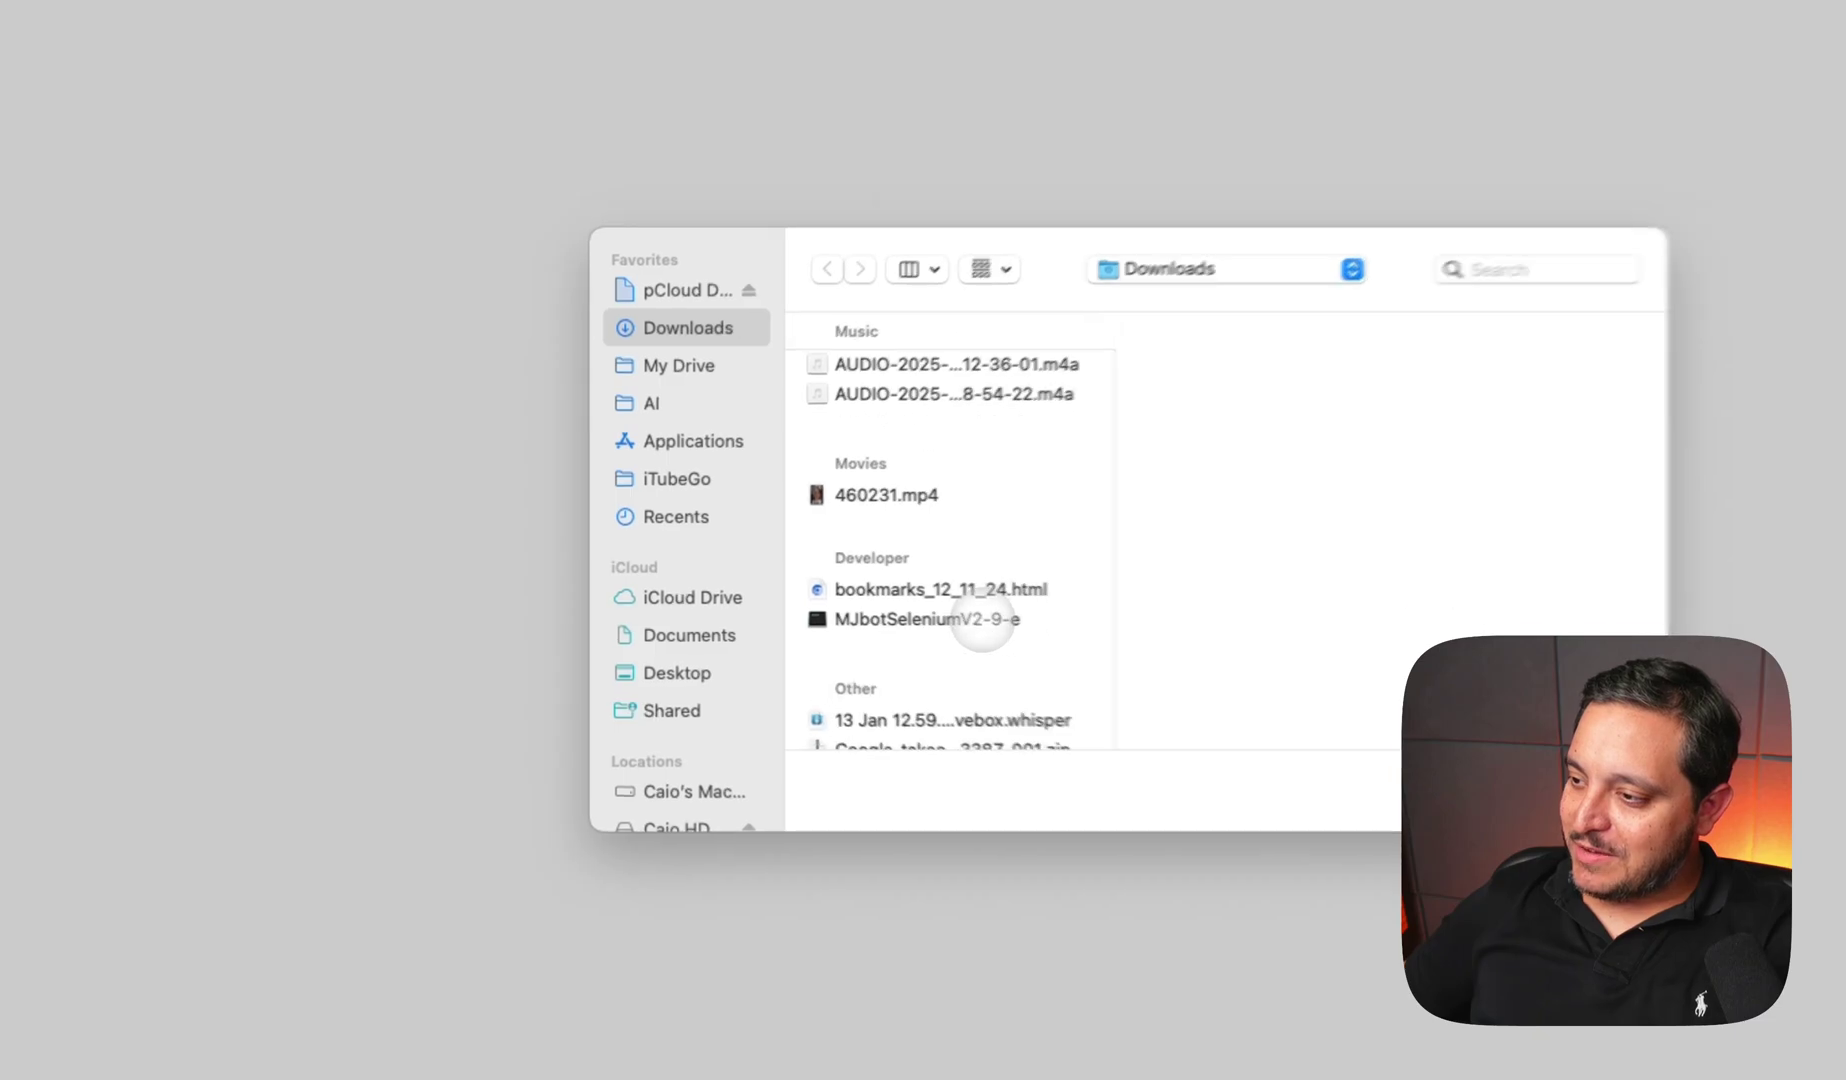
scroll(940, 560, up, 10)
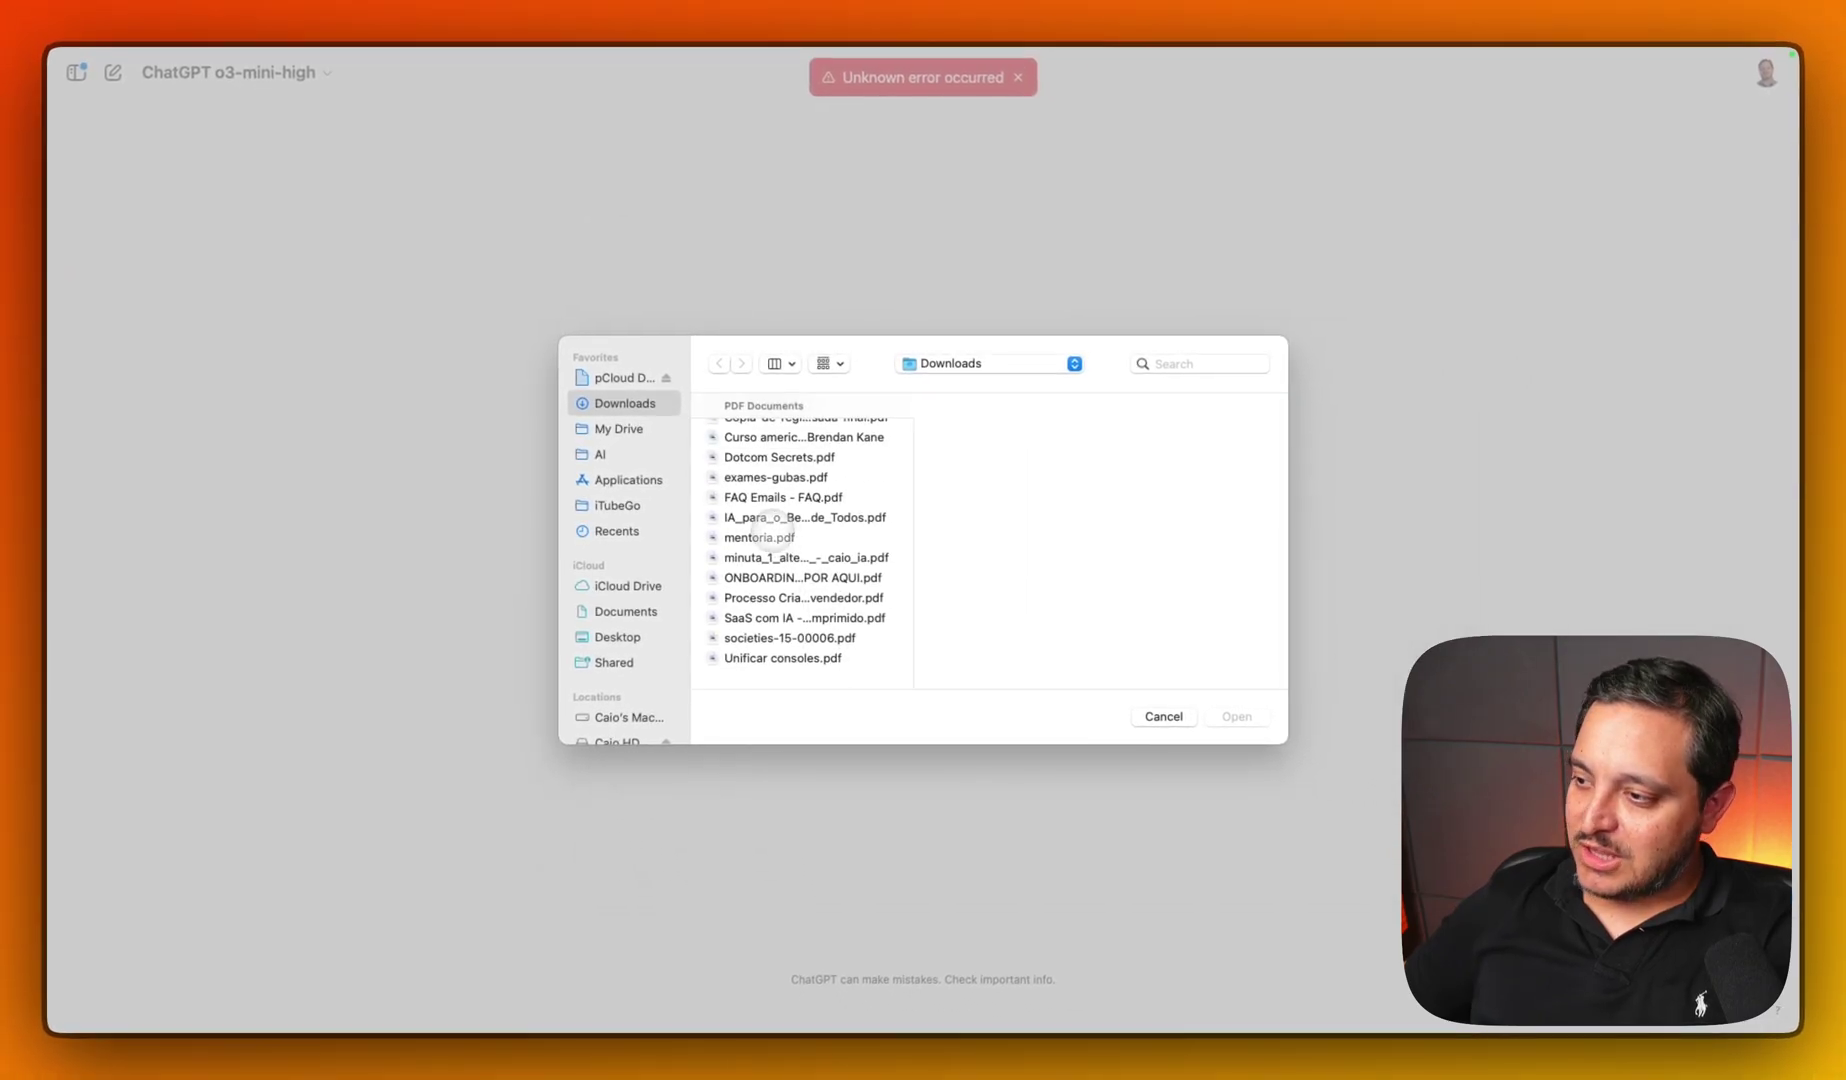
click(770, 535)
click(1237, 716)
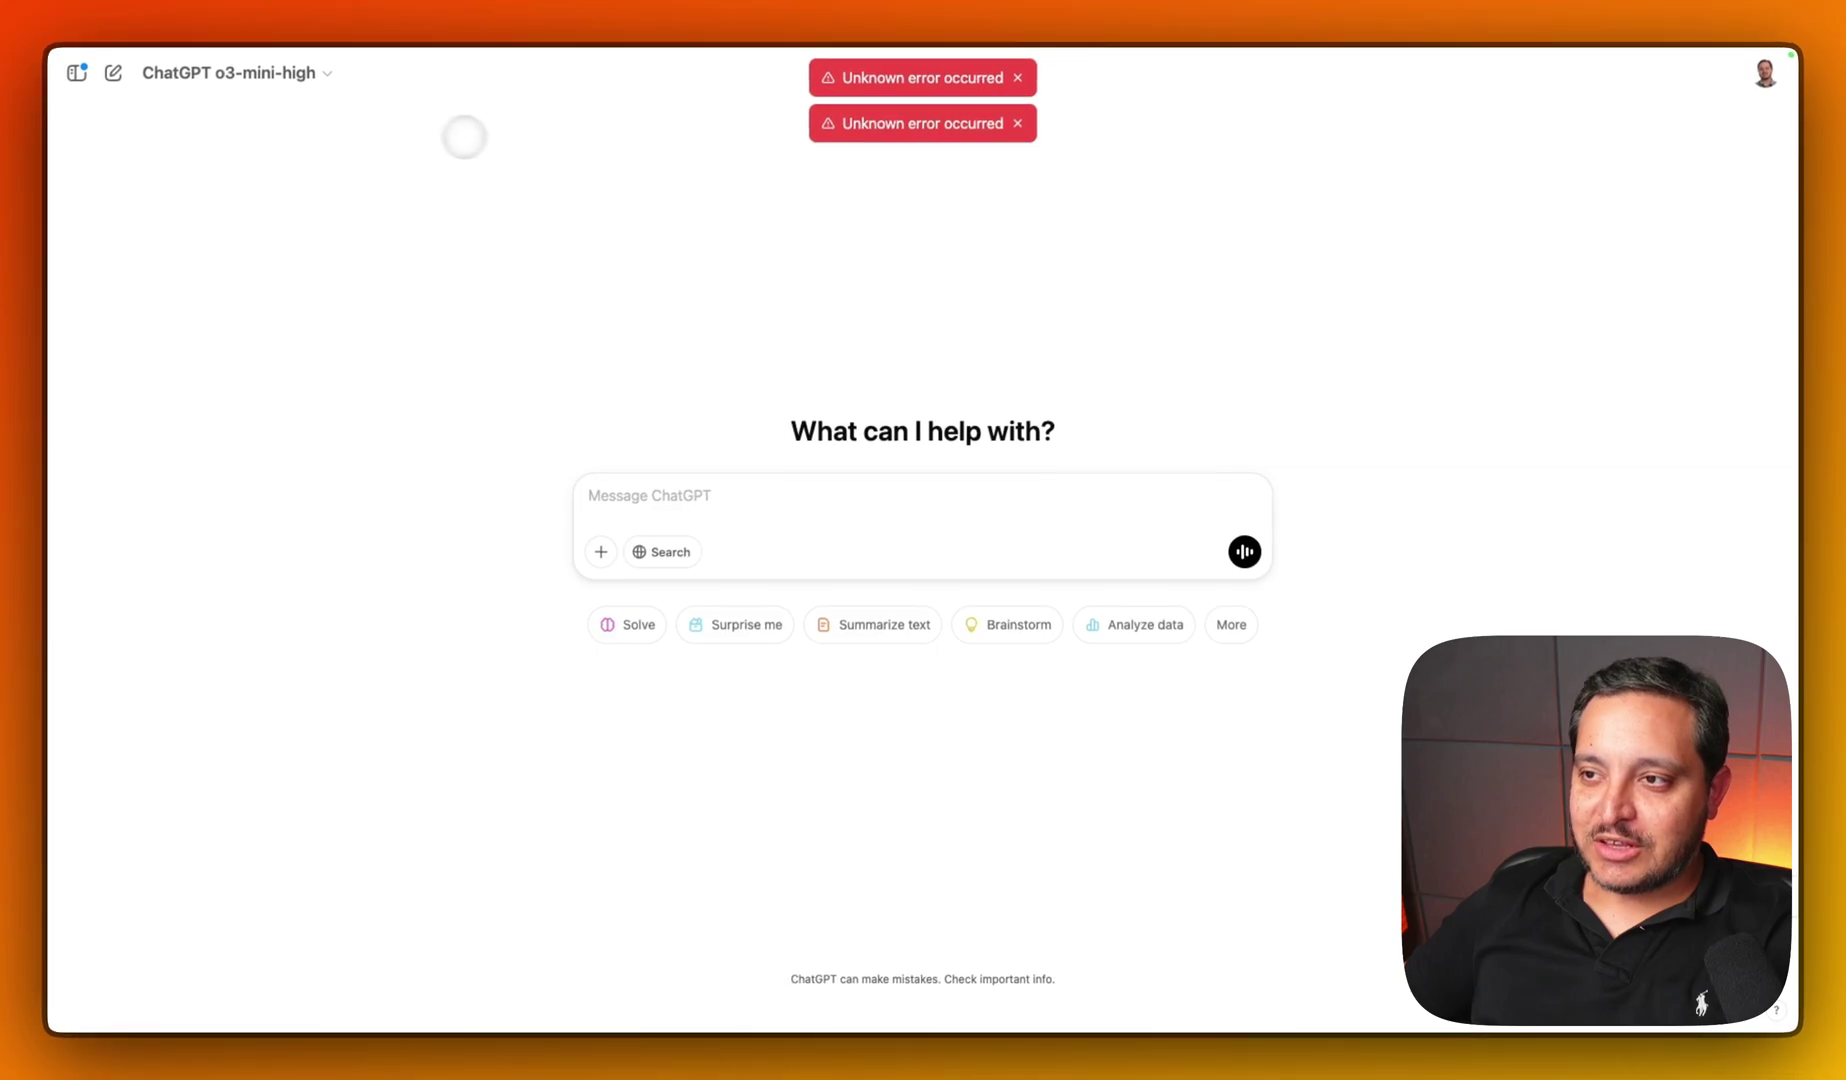
- Switch the model to o3-mini, try attaching mentoria.pdf again, and dismiss the error notifications
click(295, 72)
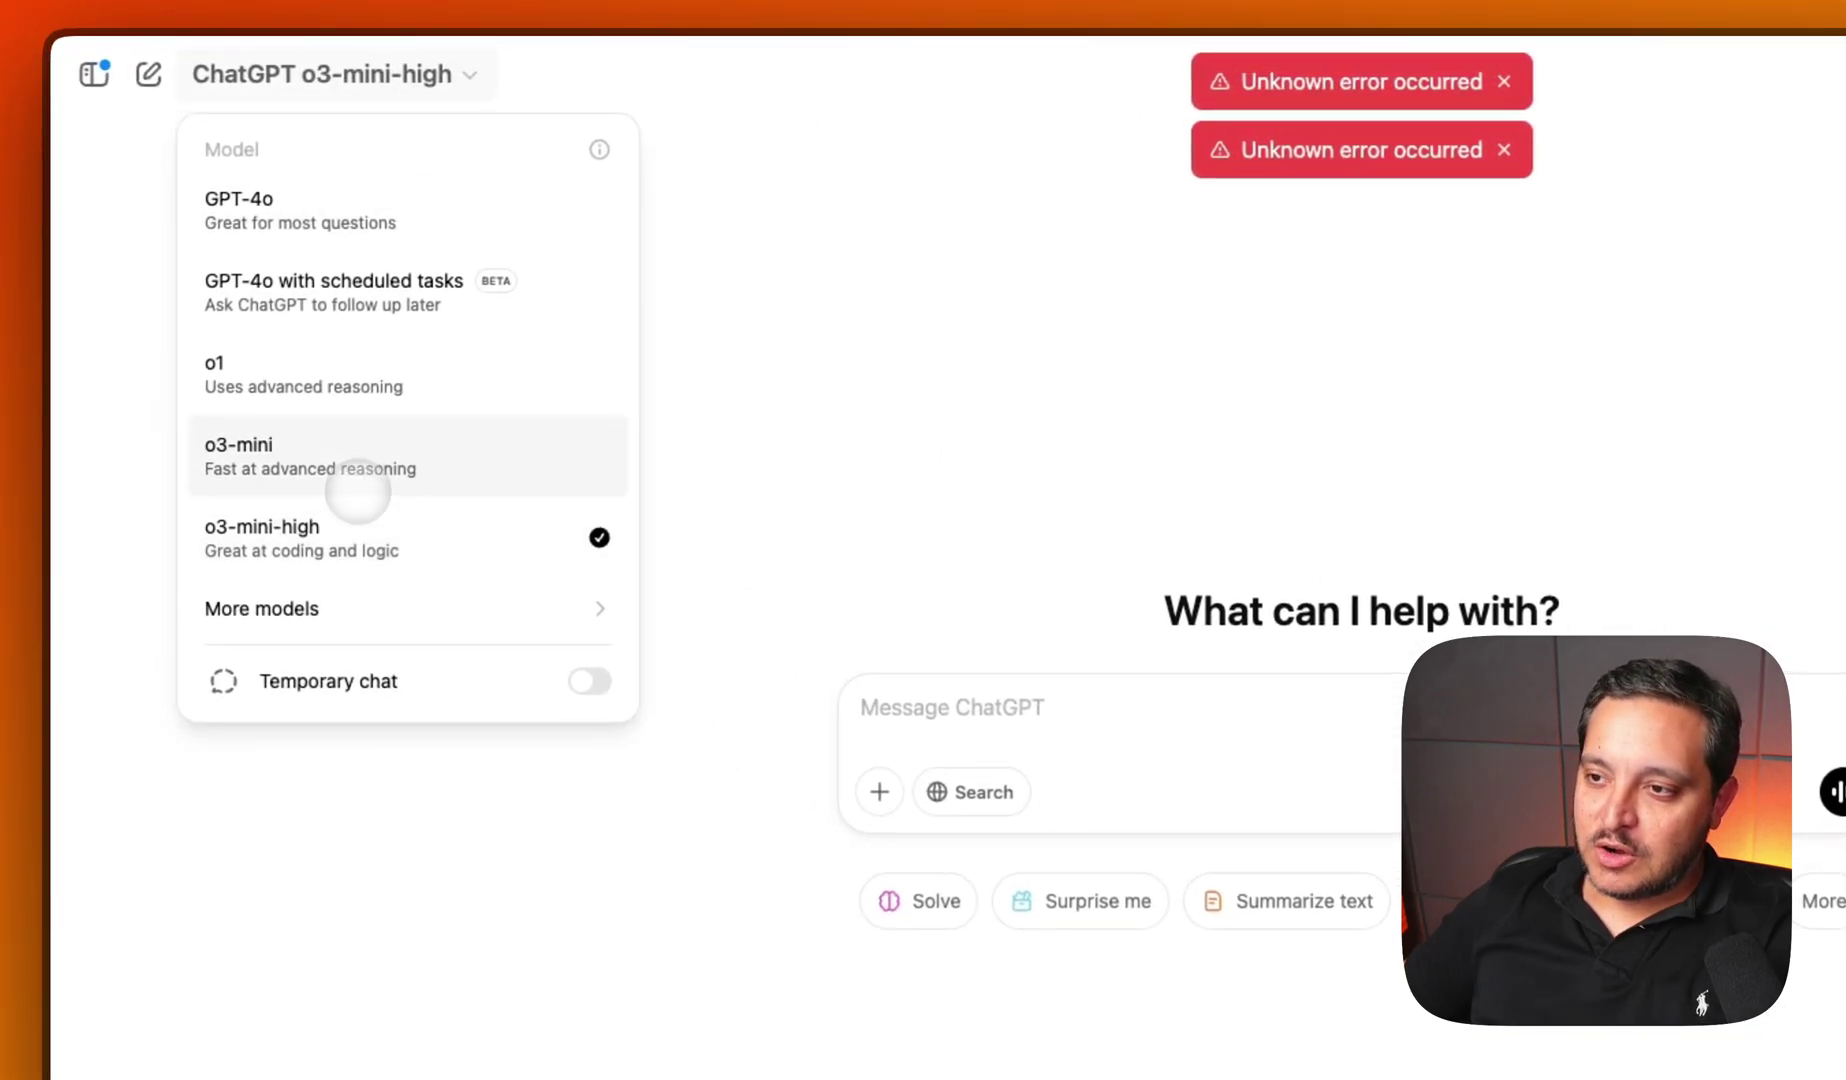
click(357, 490)
click(879, 791)
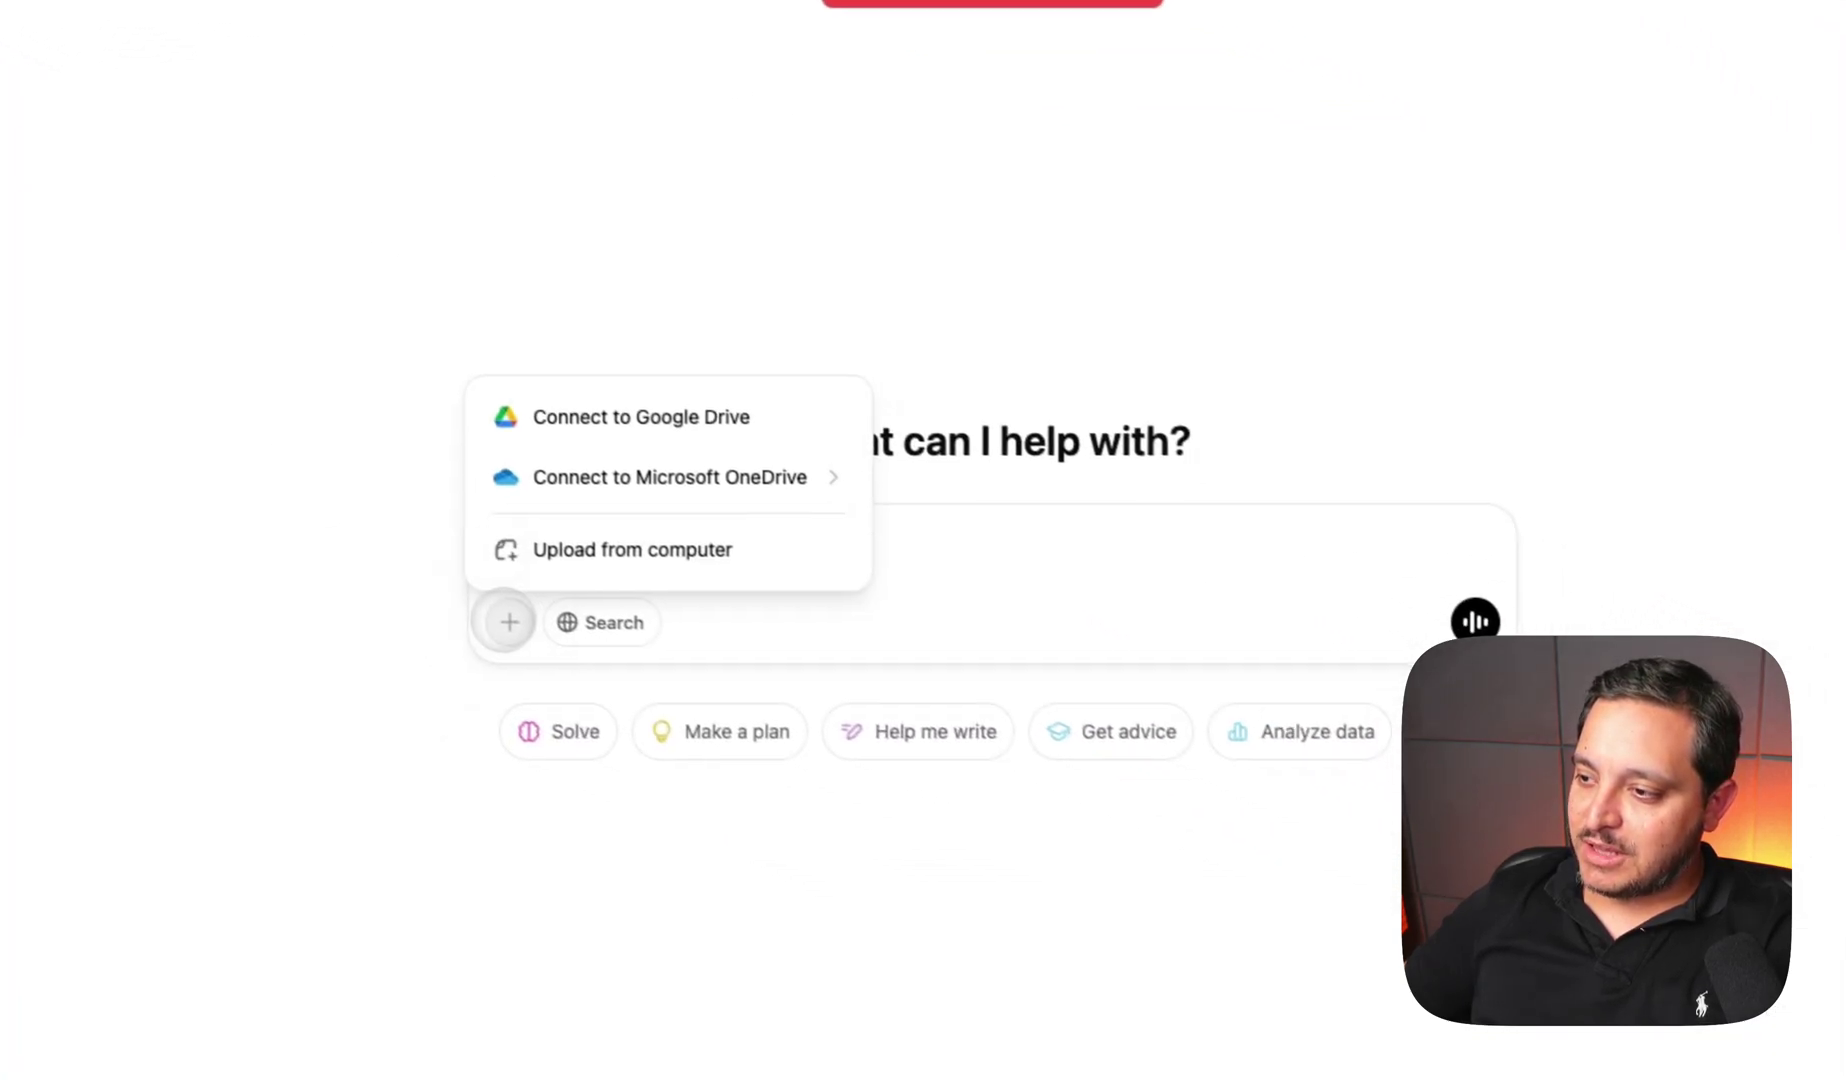
click(610, 549)
double_click(721, 503)
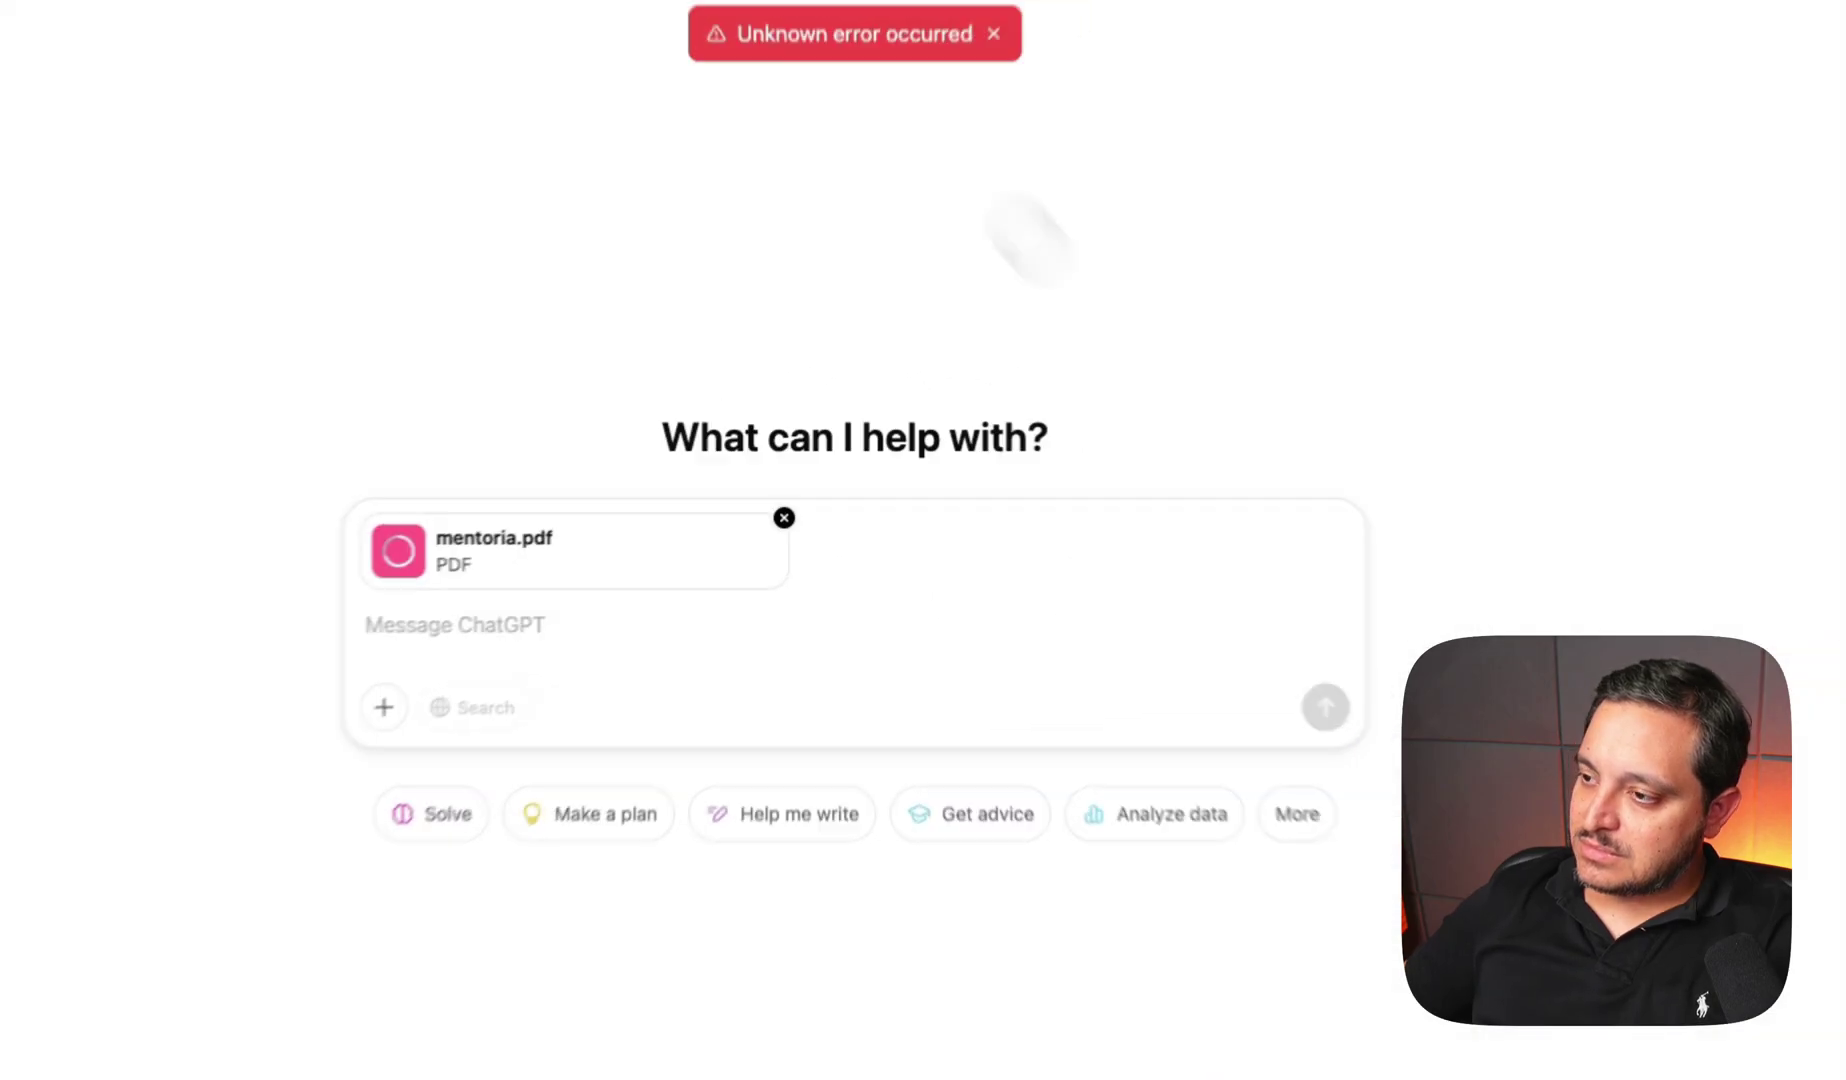
click(993, 157)
click(998, 94)
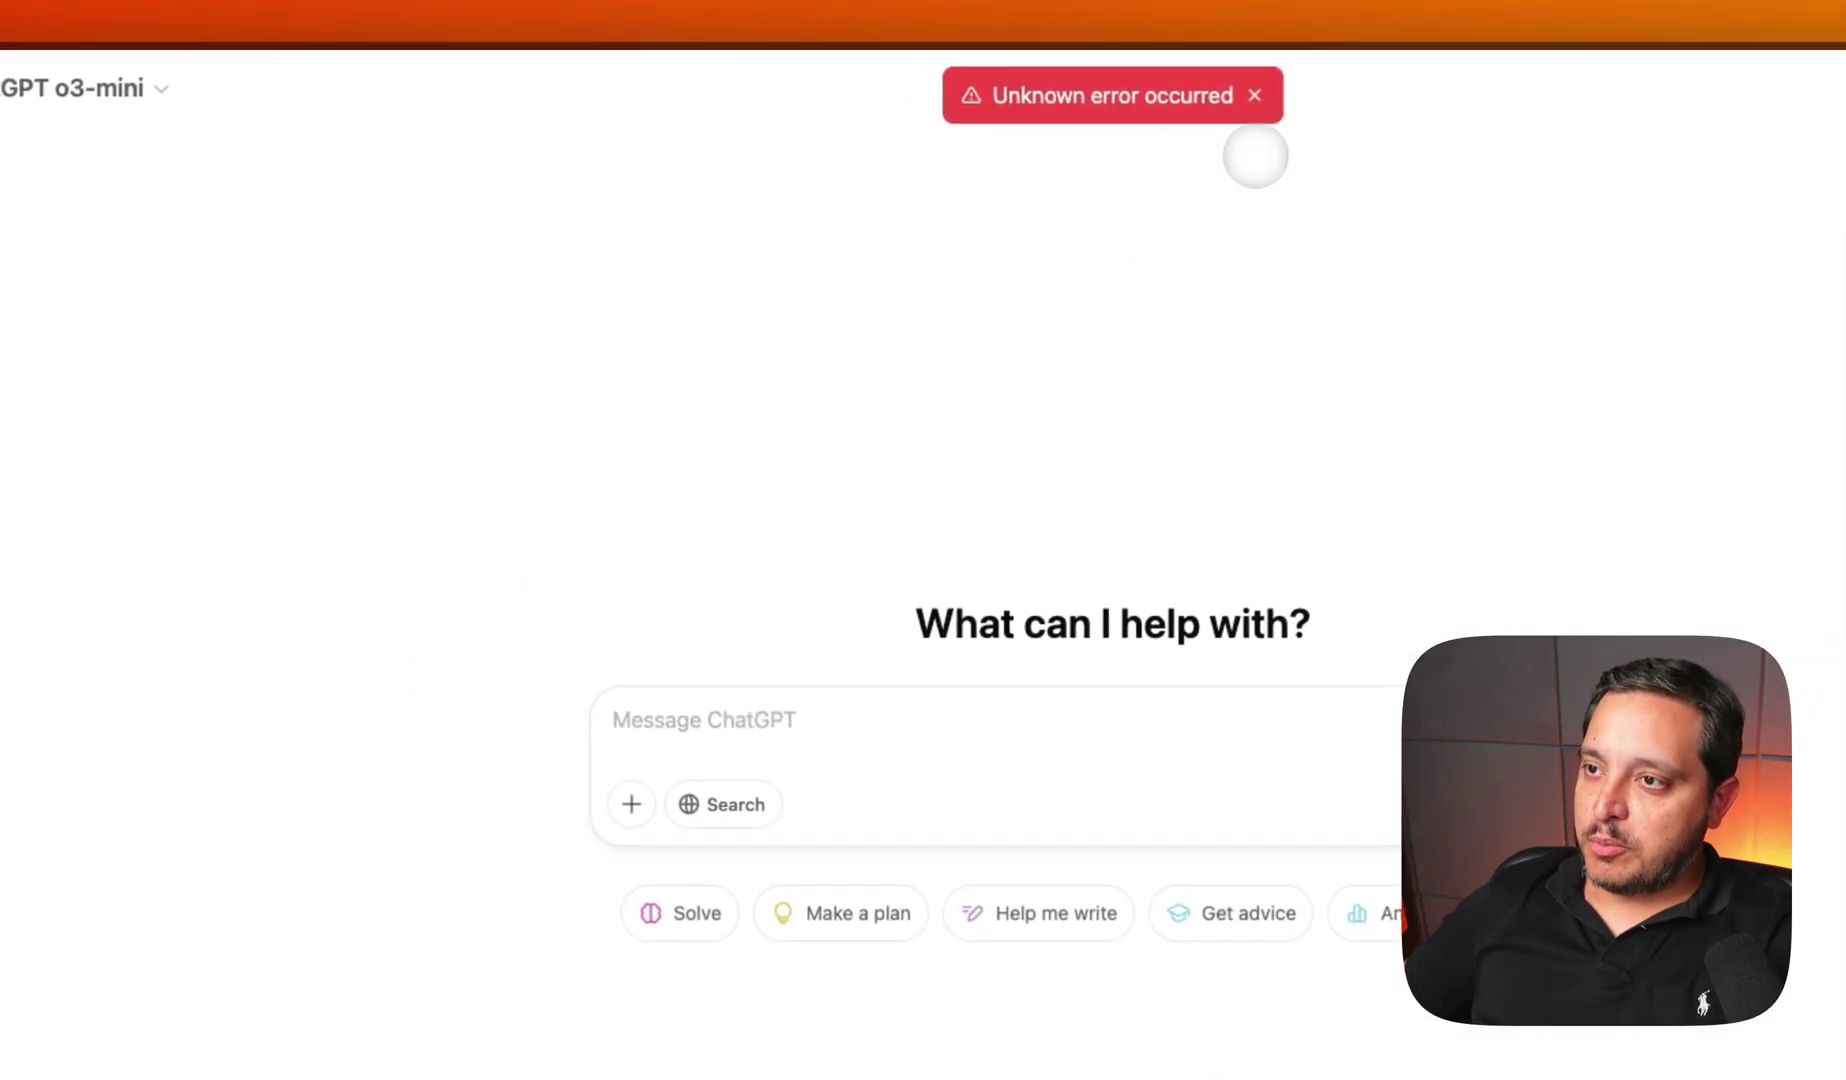
click(1255, 95)
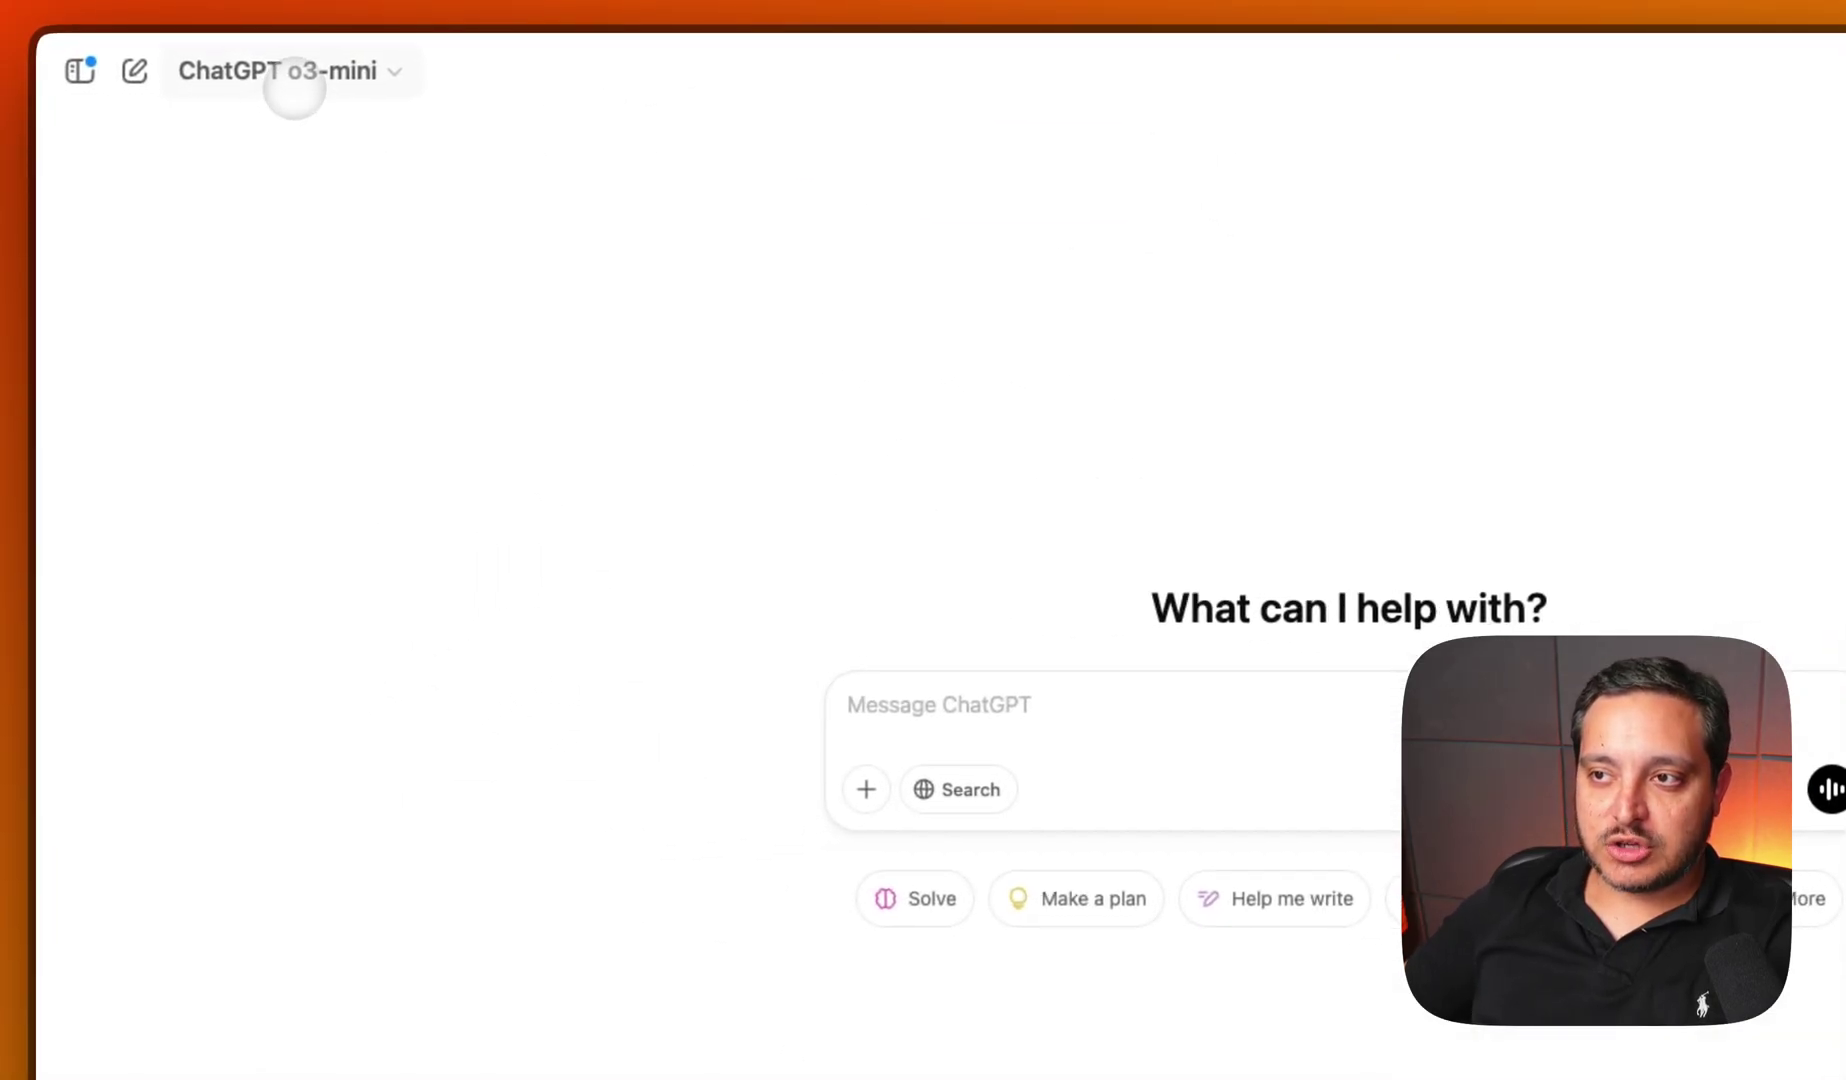
- Change the ChatGPT model to o1 and try to attach mentoria.pdf from Downloads
click(294, 88)
click(310, 360)
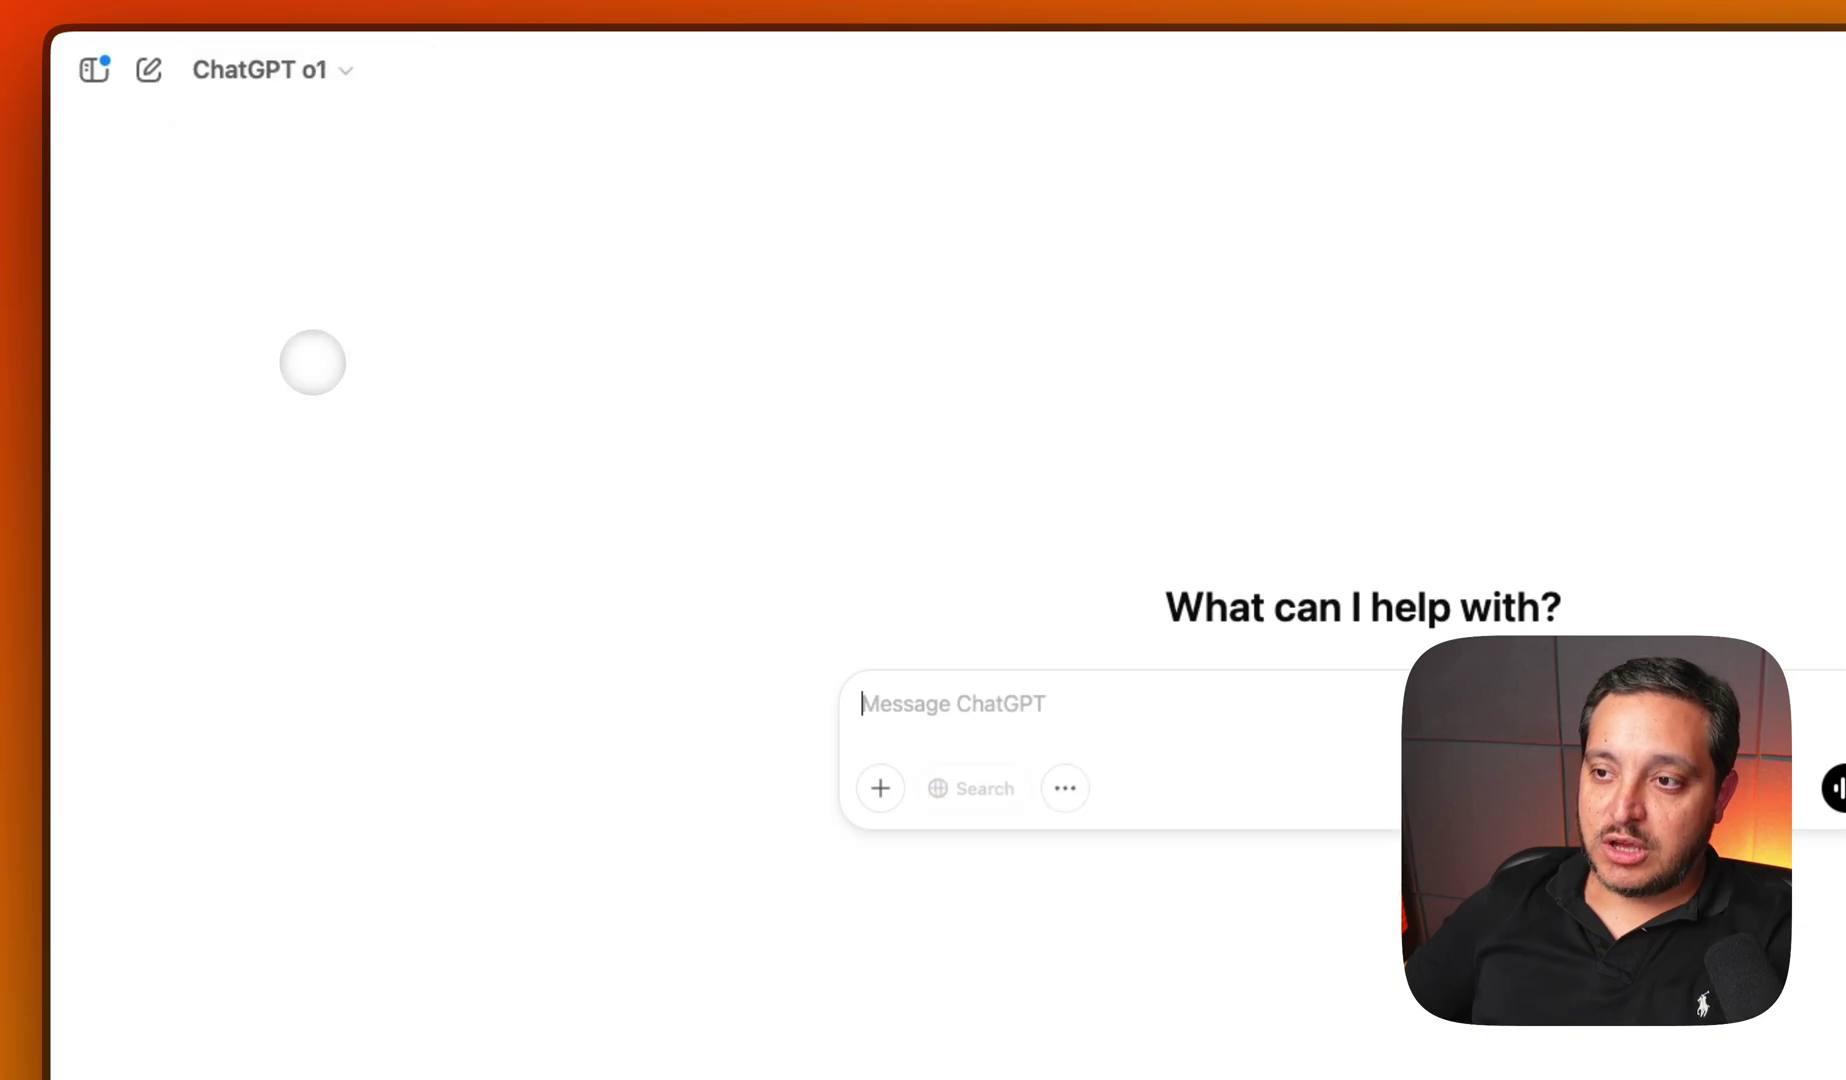
click(880, 788)
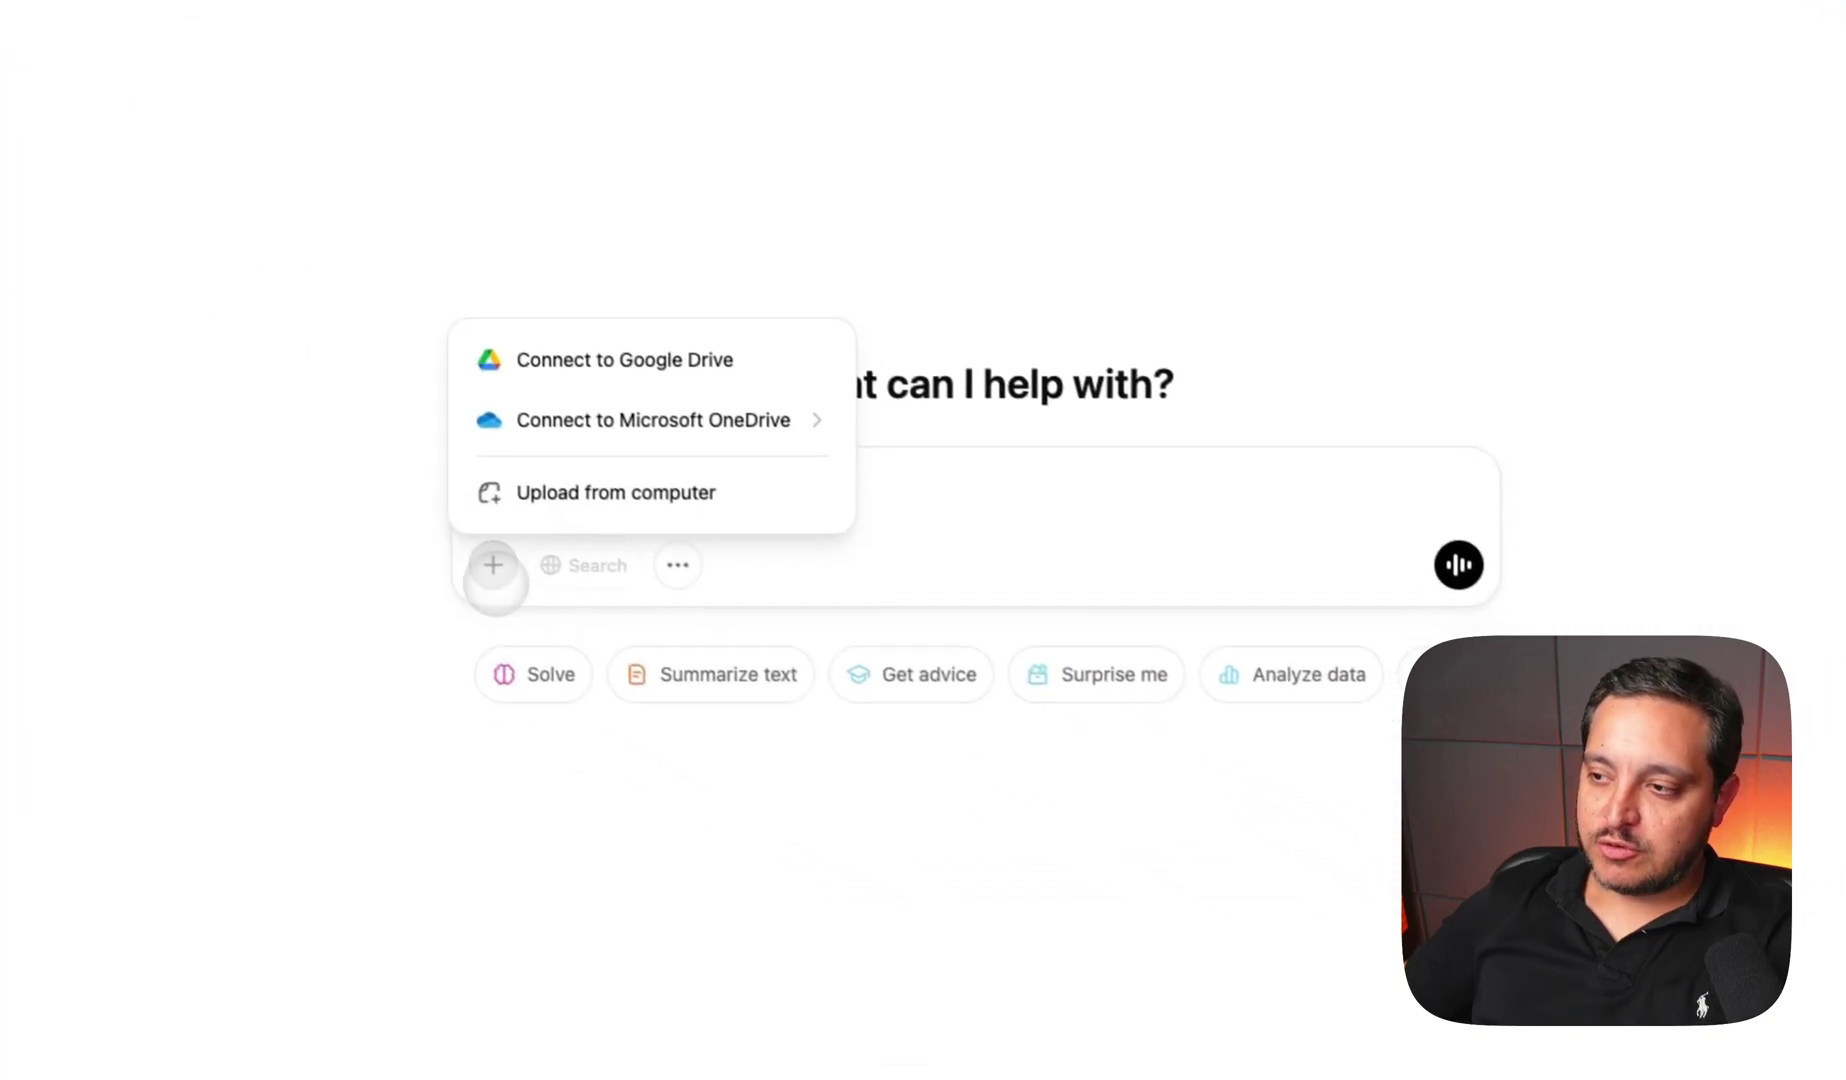
click(955, 720)
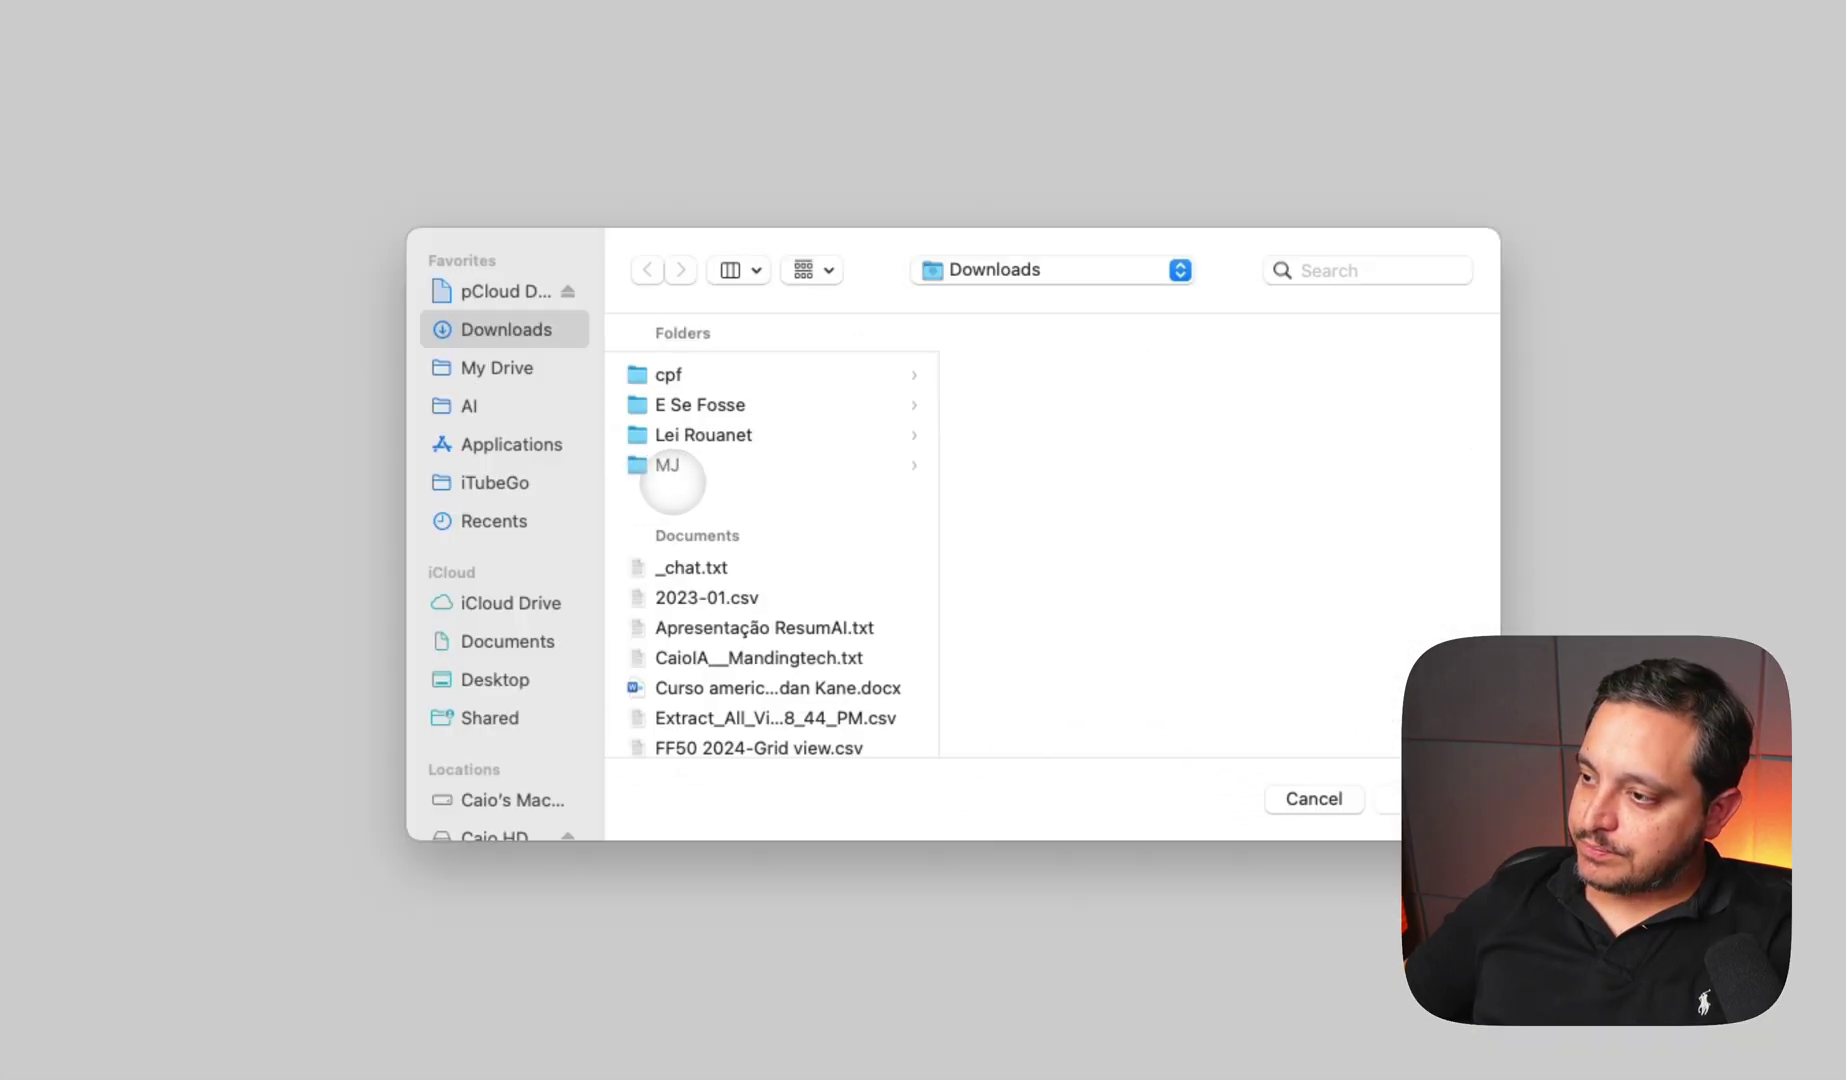
scroll(680, 500, down, 10)
scroll(720, 540, down, 10)
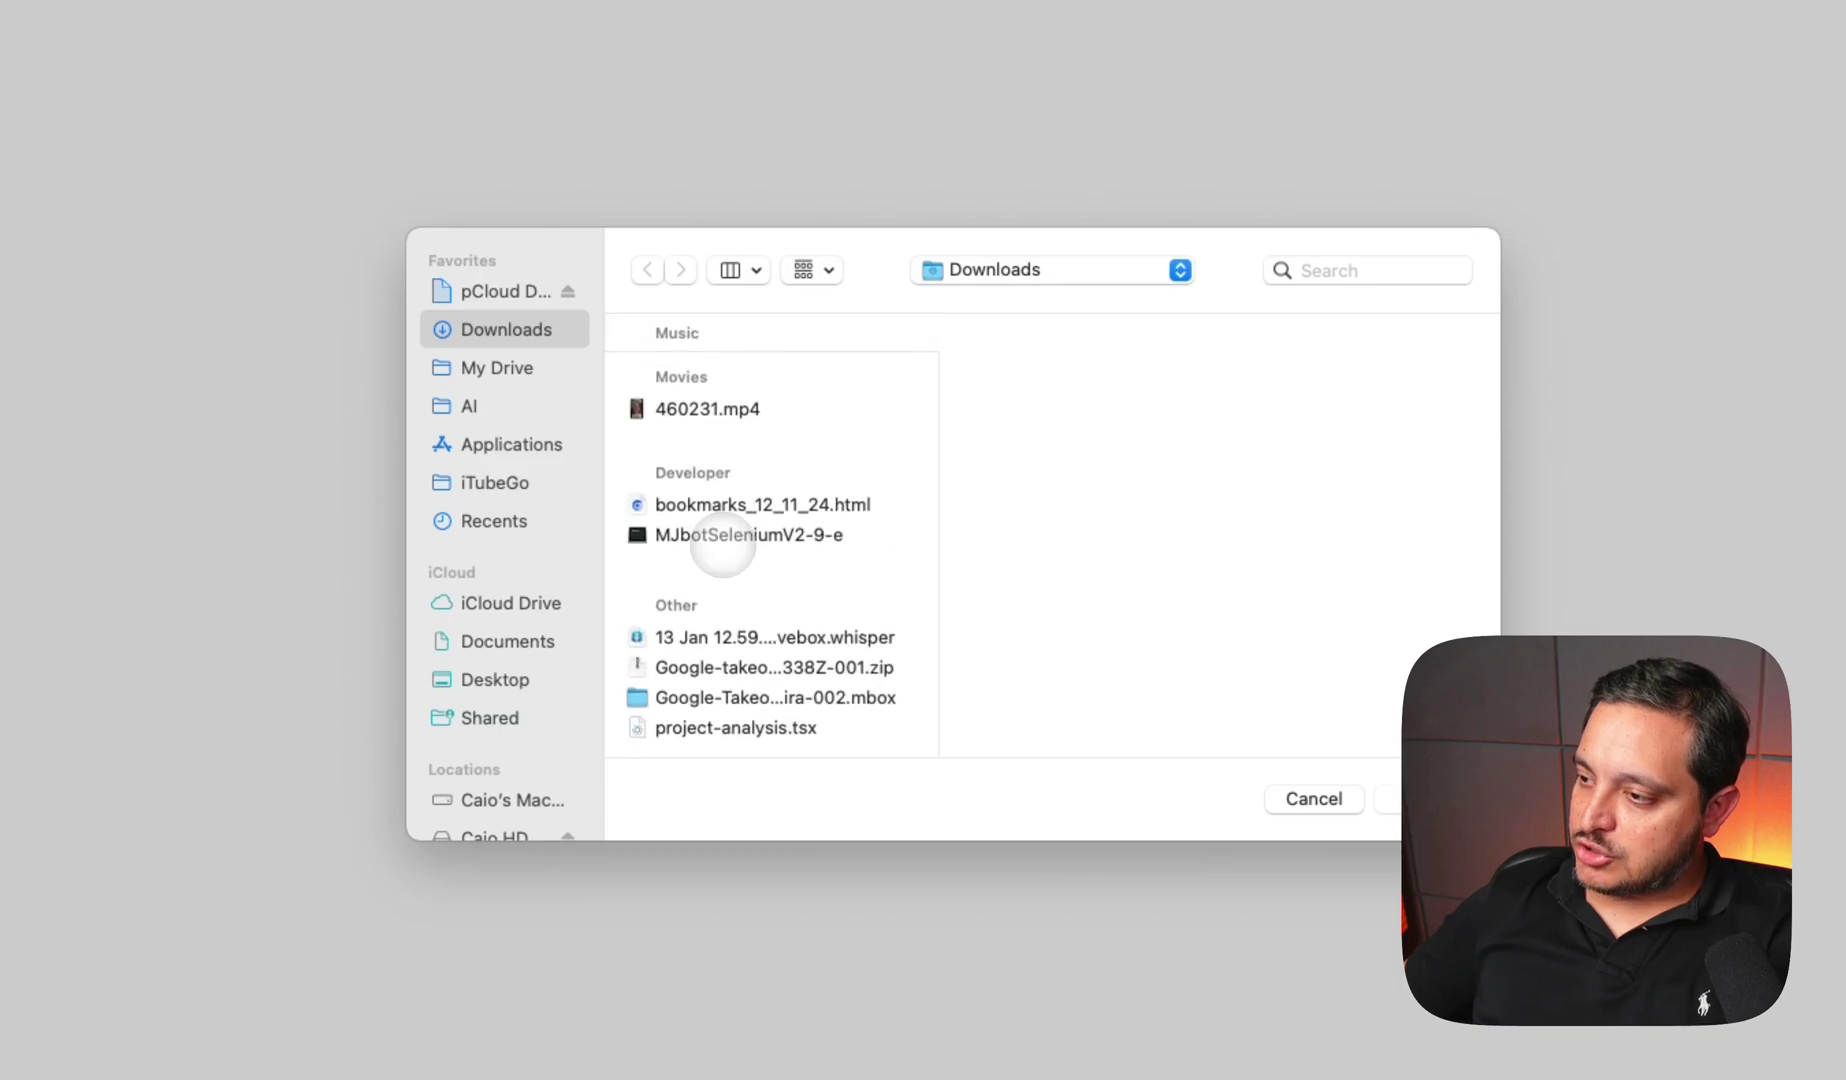
scroll(721, 536, up, 8)
double_click(698, 492)
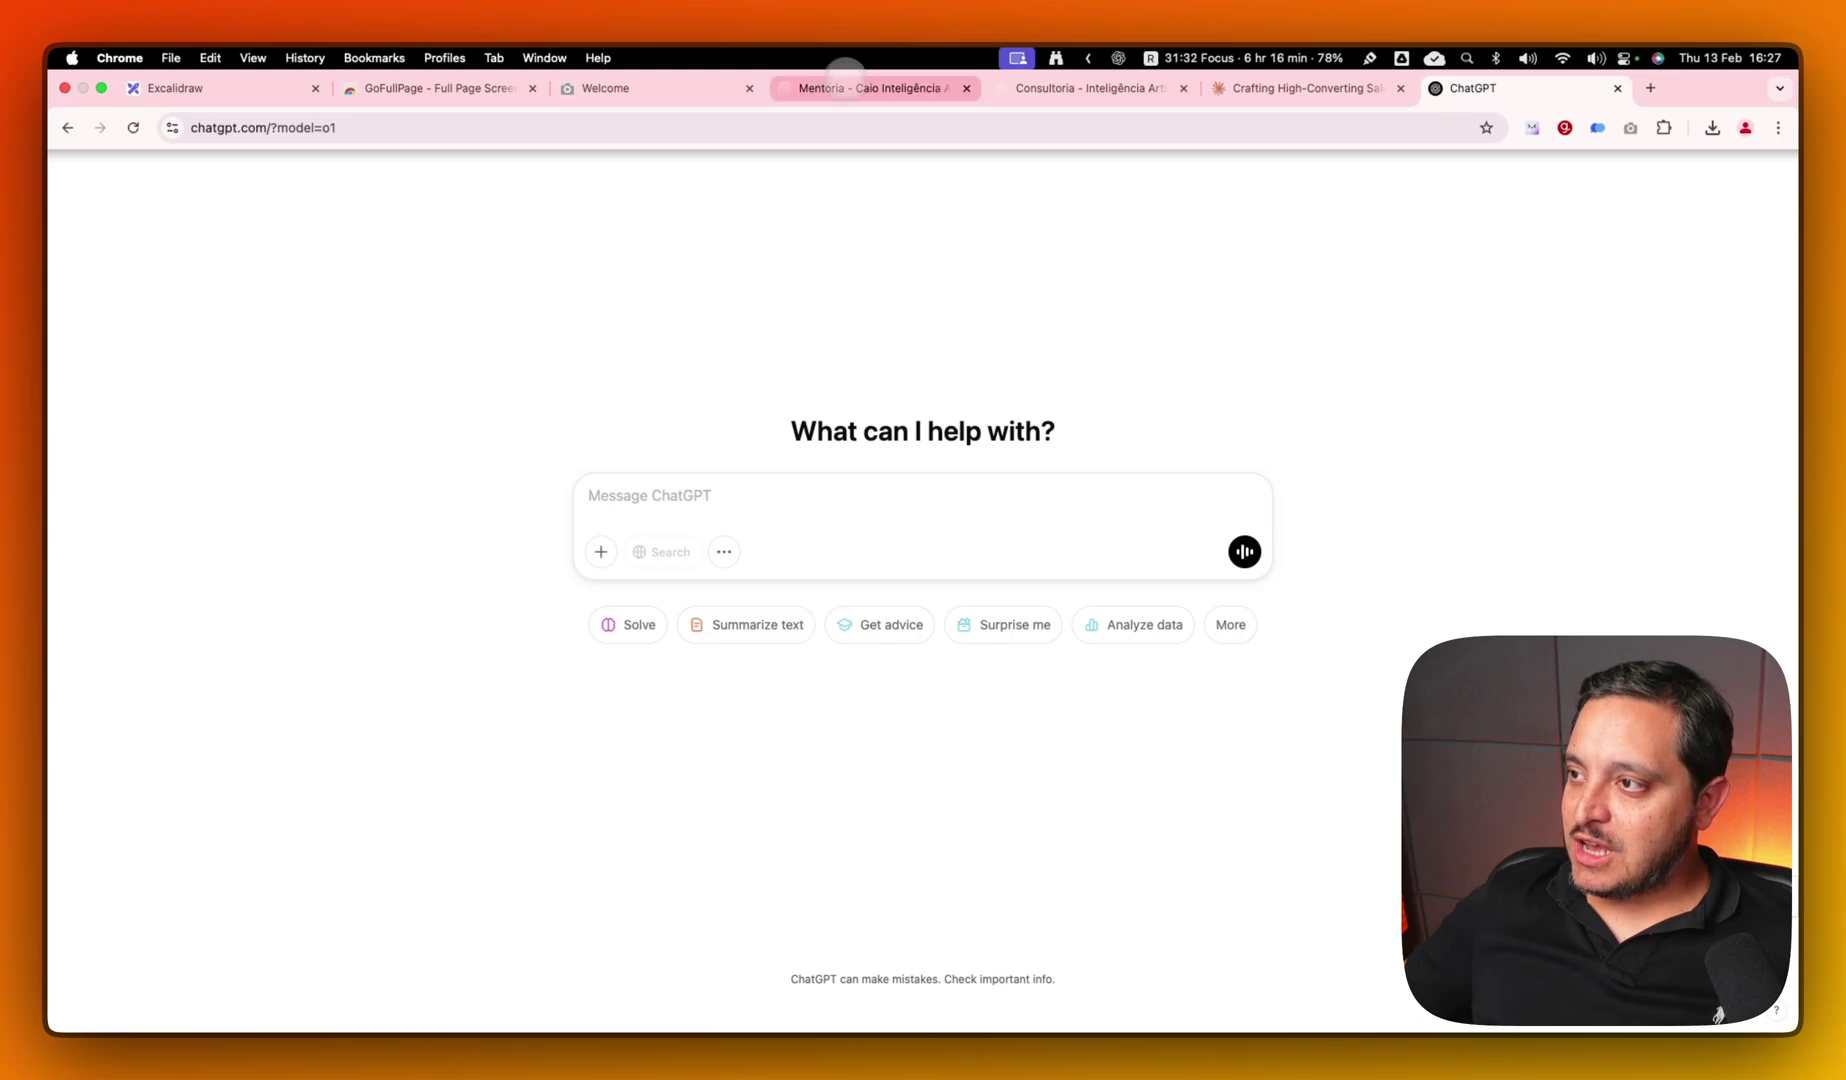
- Capture the whole Mentoria sales page with GoFullPage, download the capture as a PNG image, and return to the page
click(865, 82)
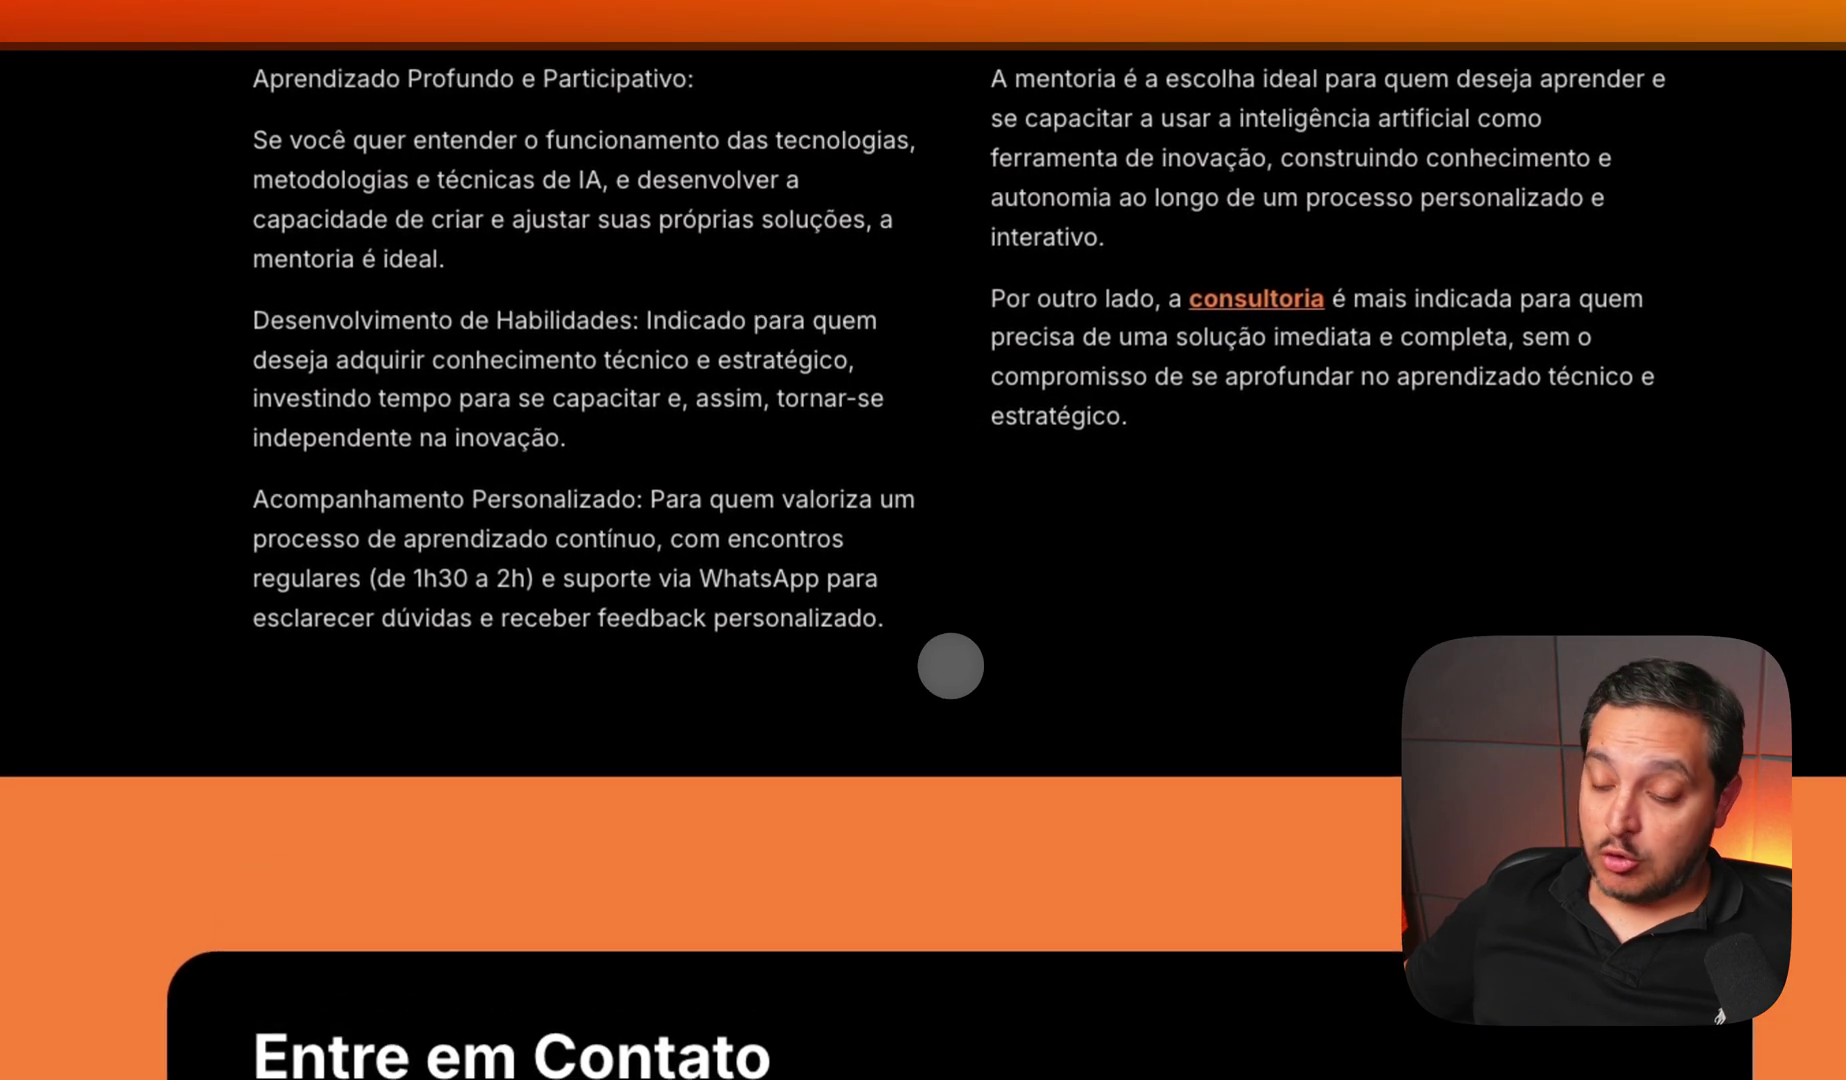
scroll(948, 661, up, 5)
scroll(950, 665, down, 15)
scroll(951, 668, up, 15)
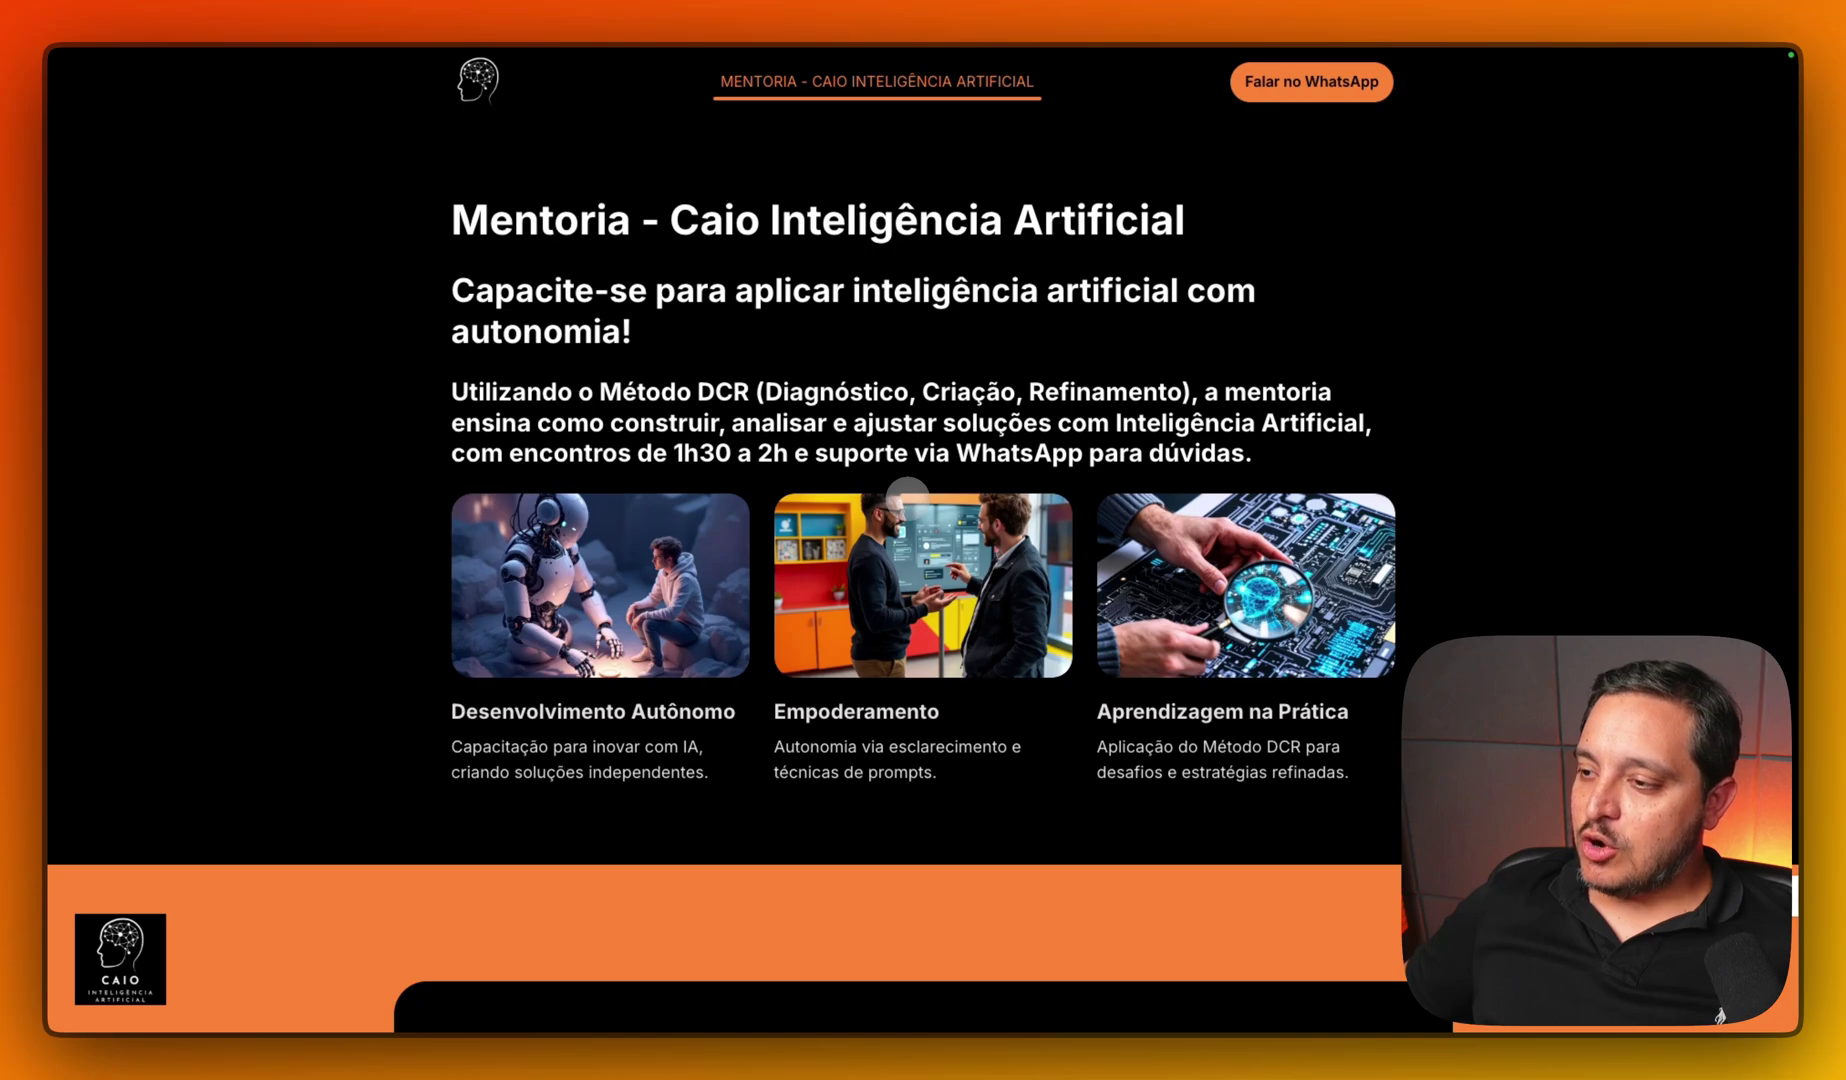
mouse_move(1402, 45)
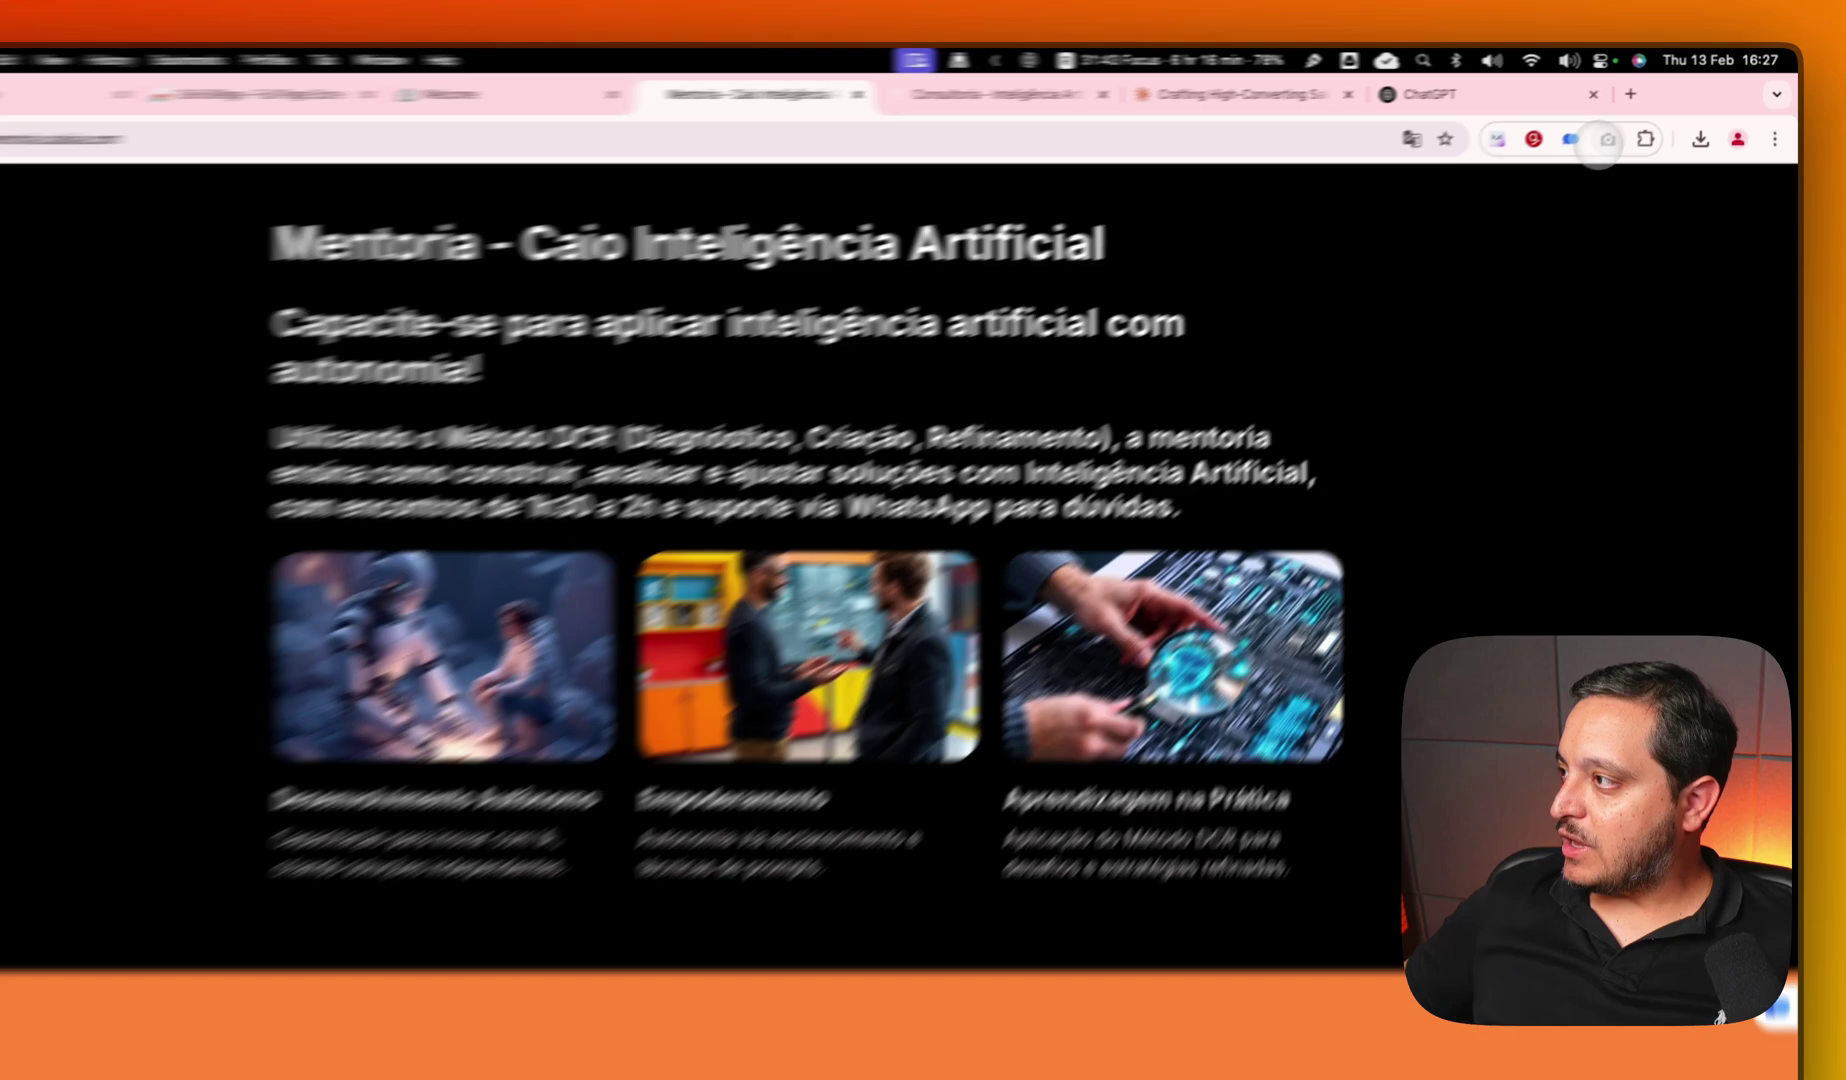
click(1630, 127)
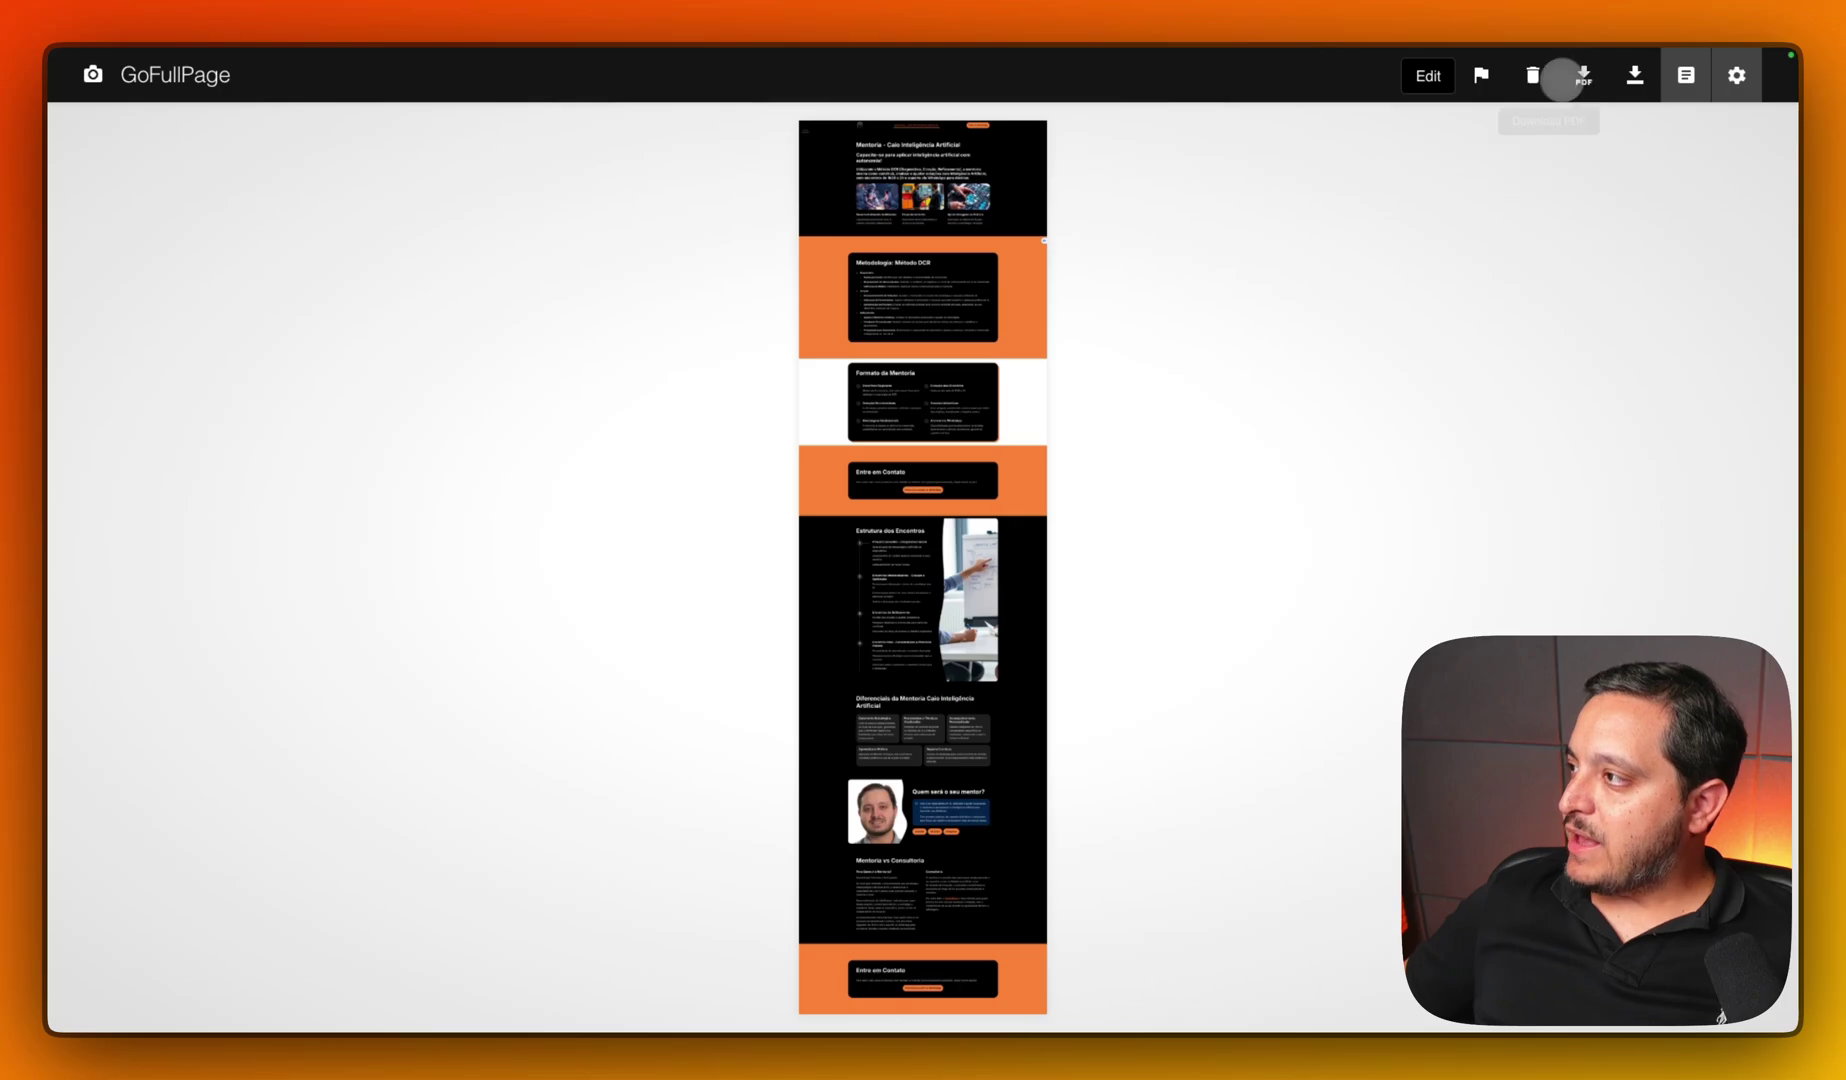
click(1630, 78)
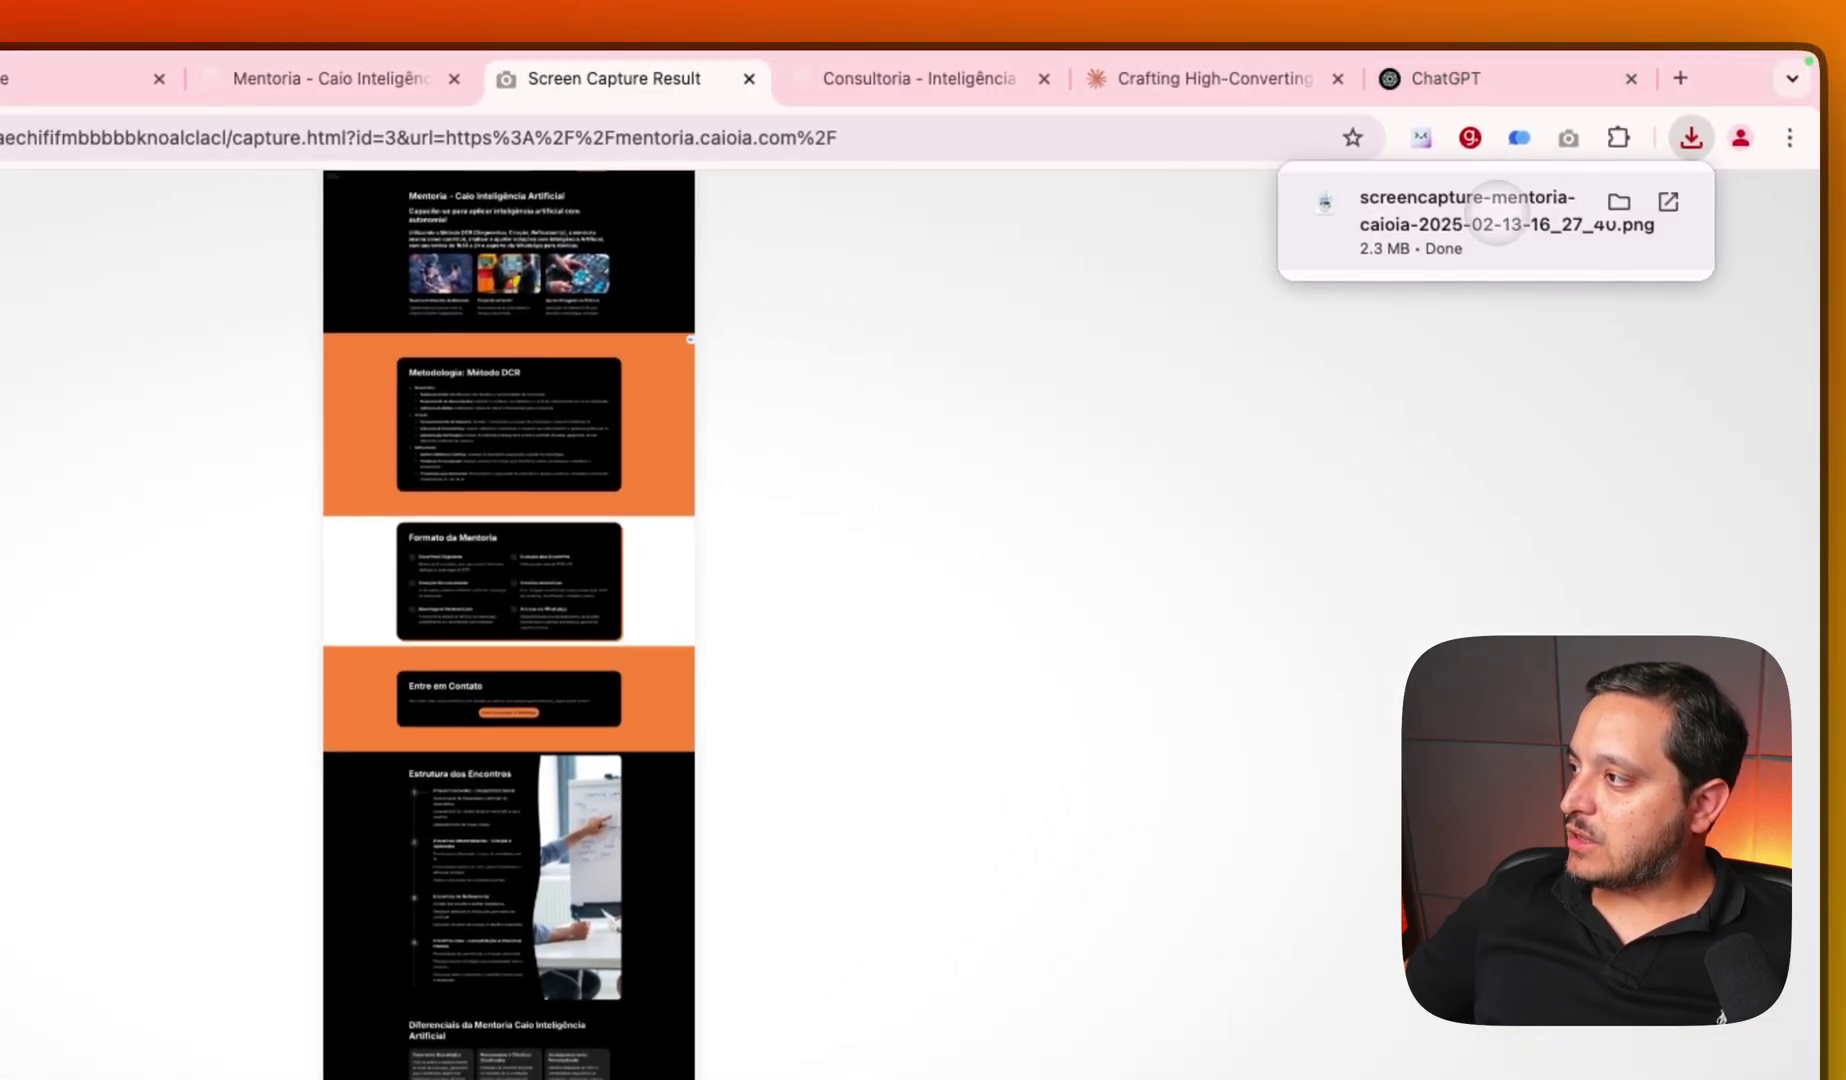
click(330, 78)
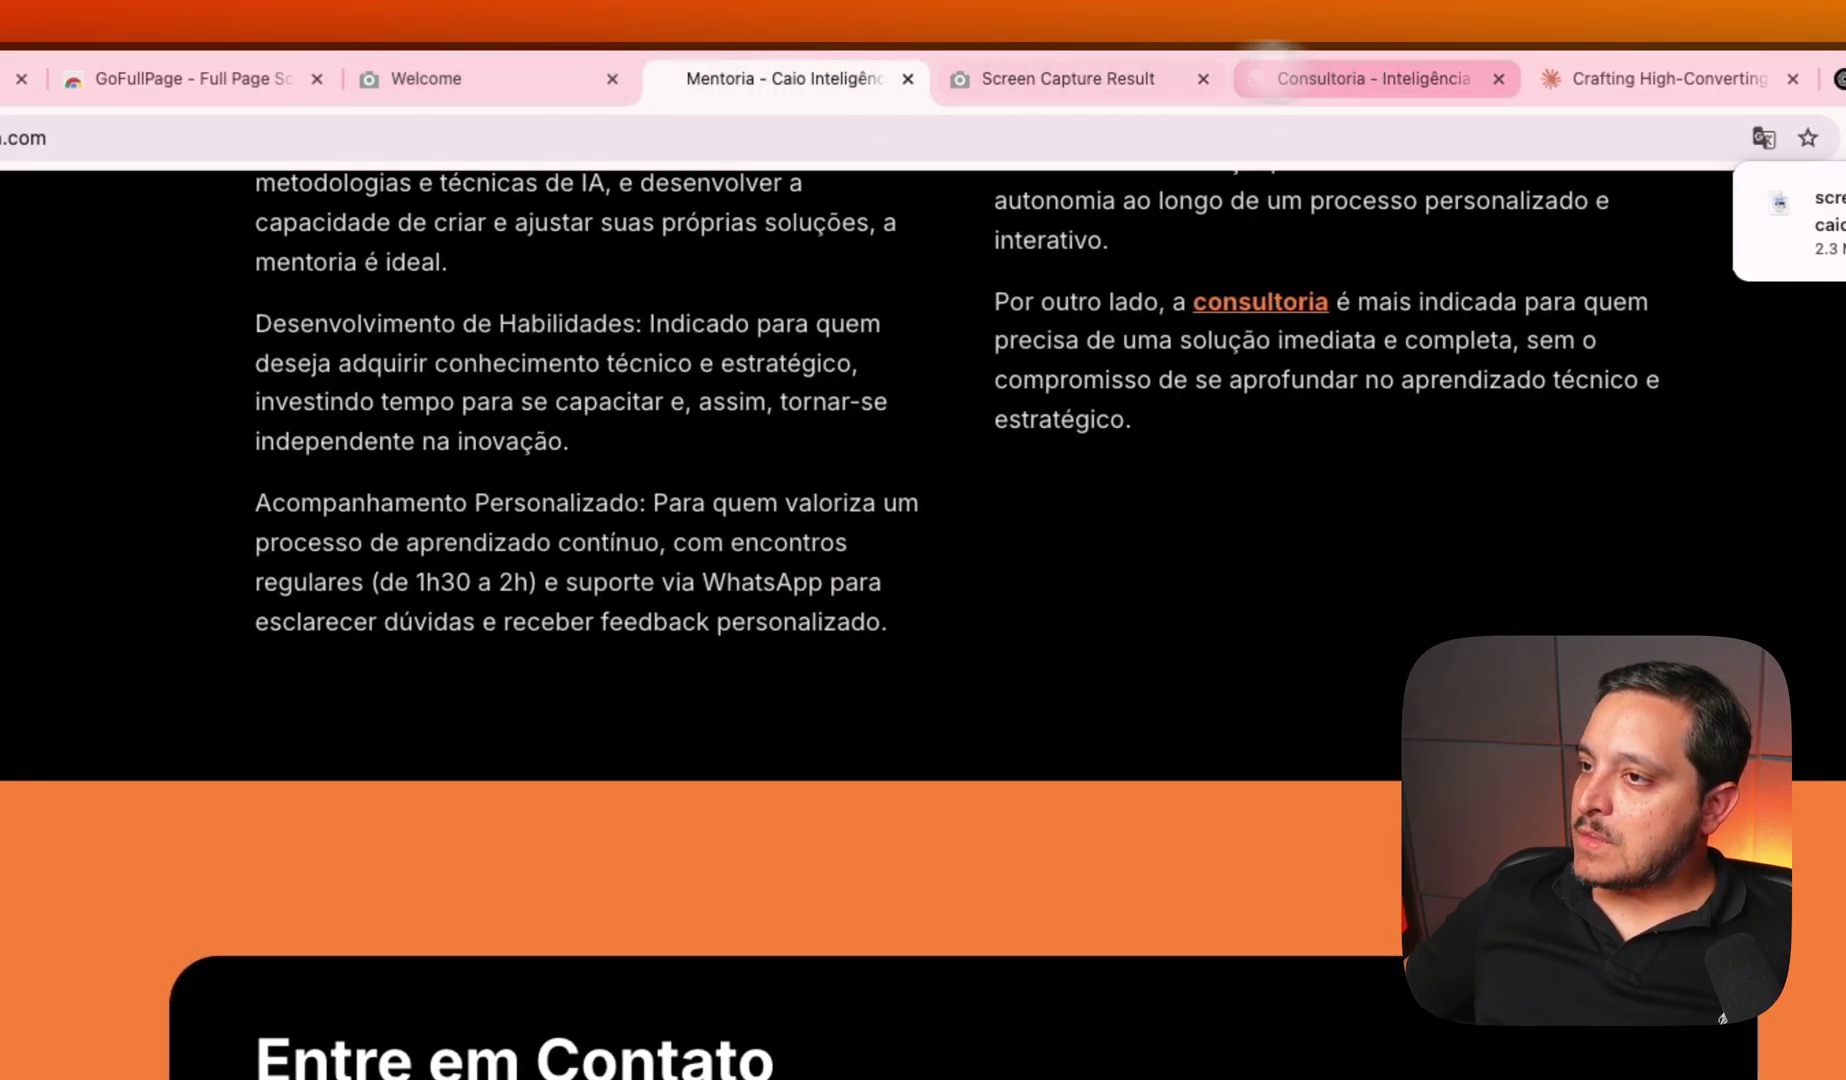
- Attach the downloaded full-page PNG capture of the Mentoria sales page to the ChatGPT o1 chat
click(1470, 72)
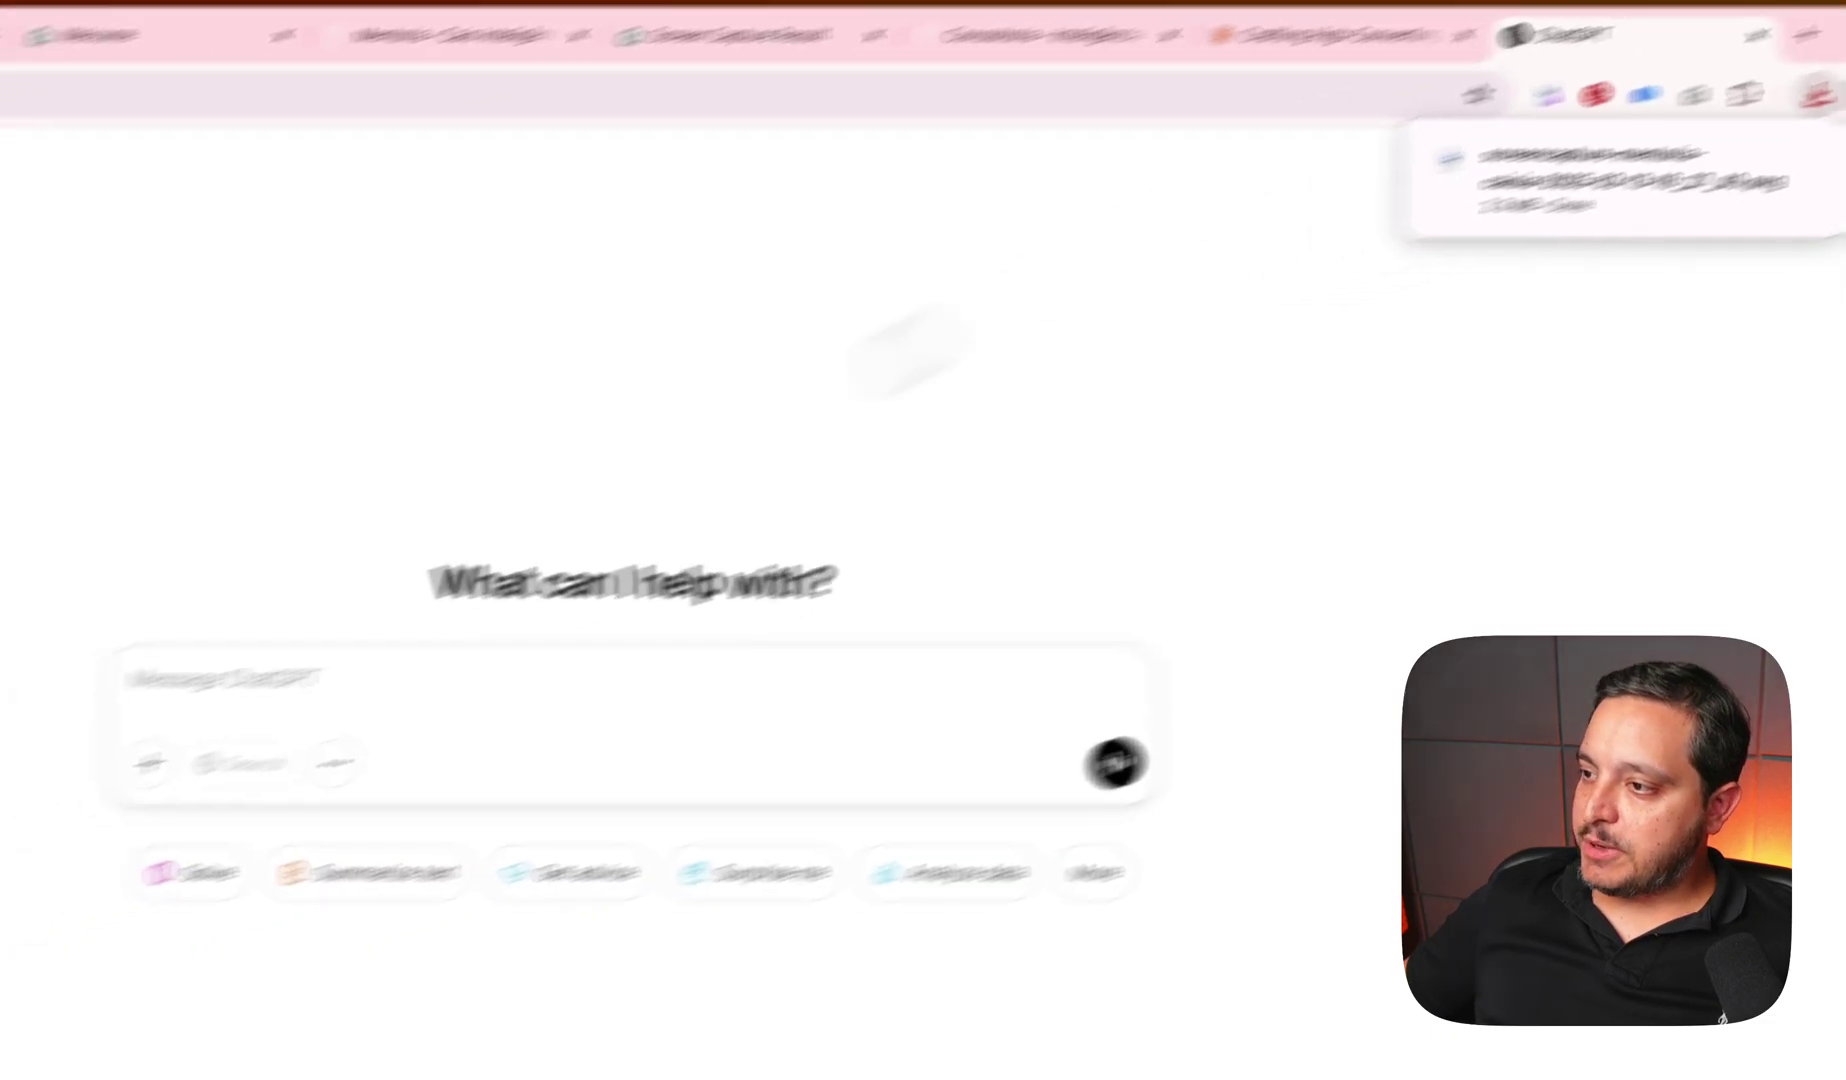
click(150, 762)
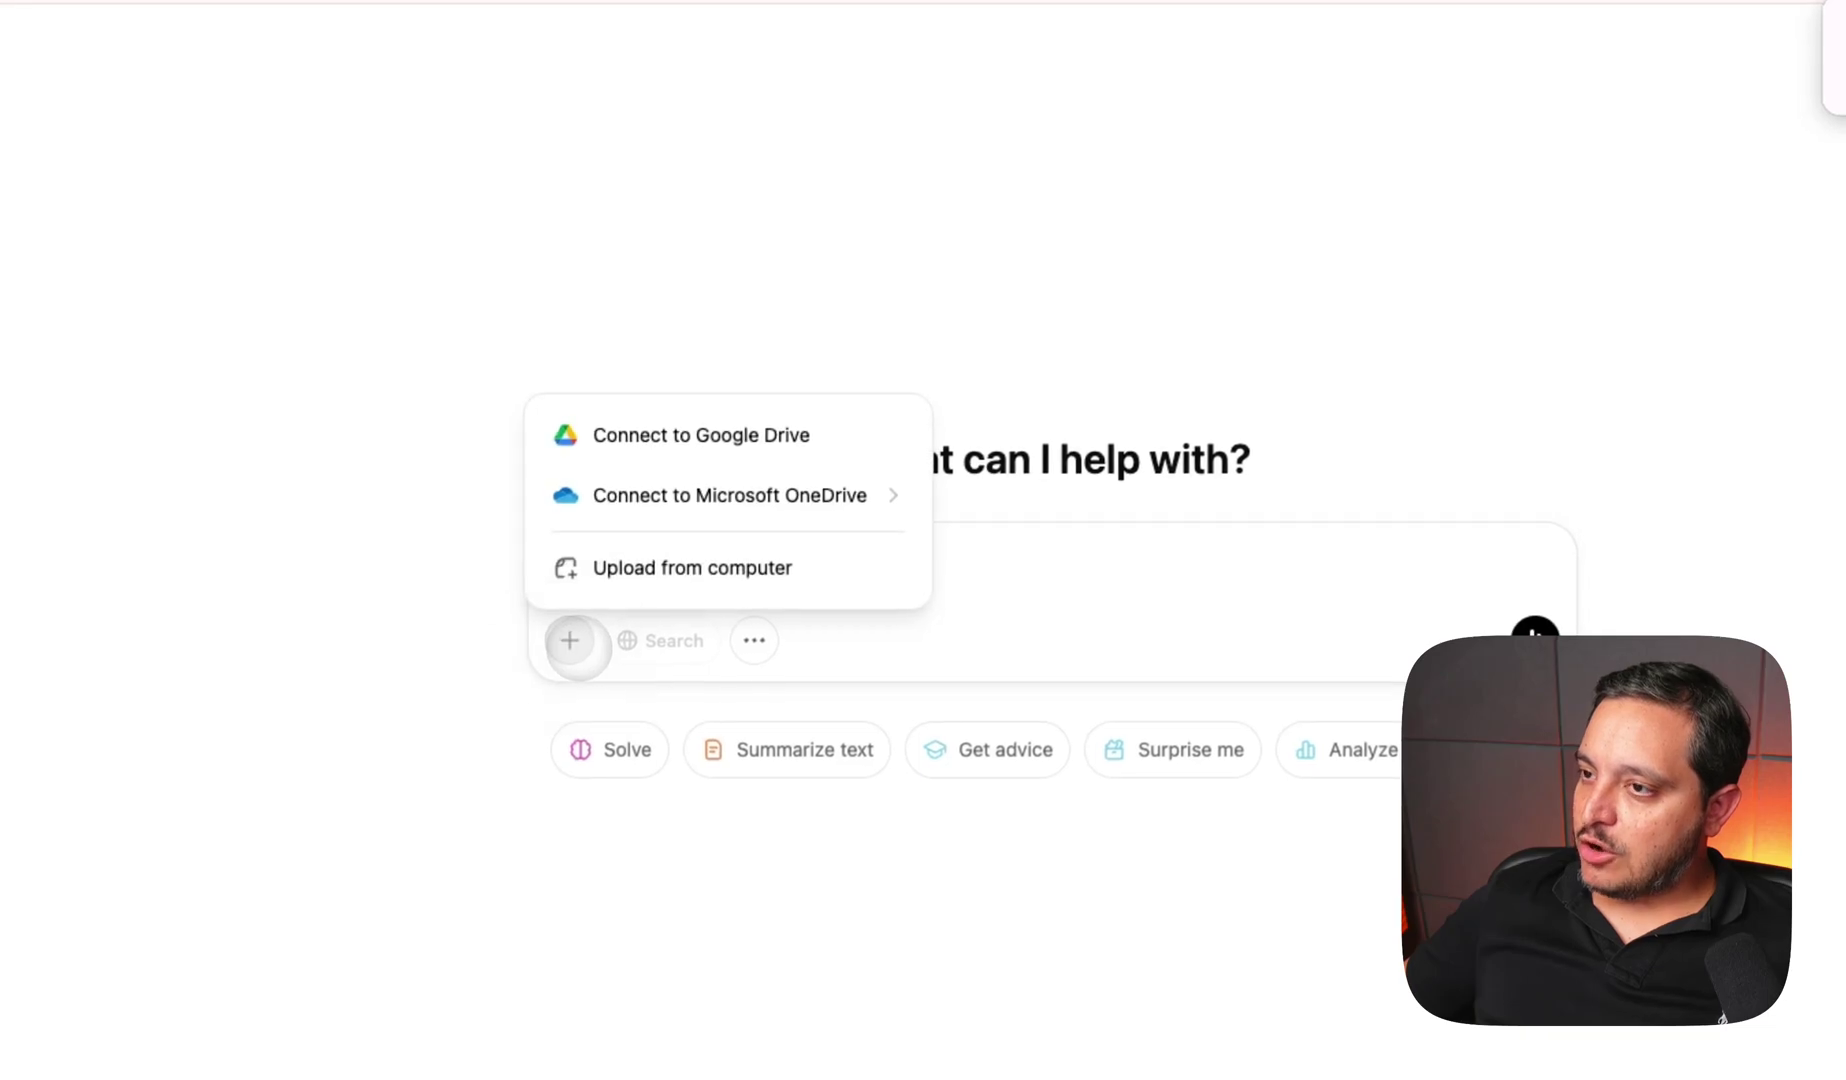
click(600, 570)
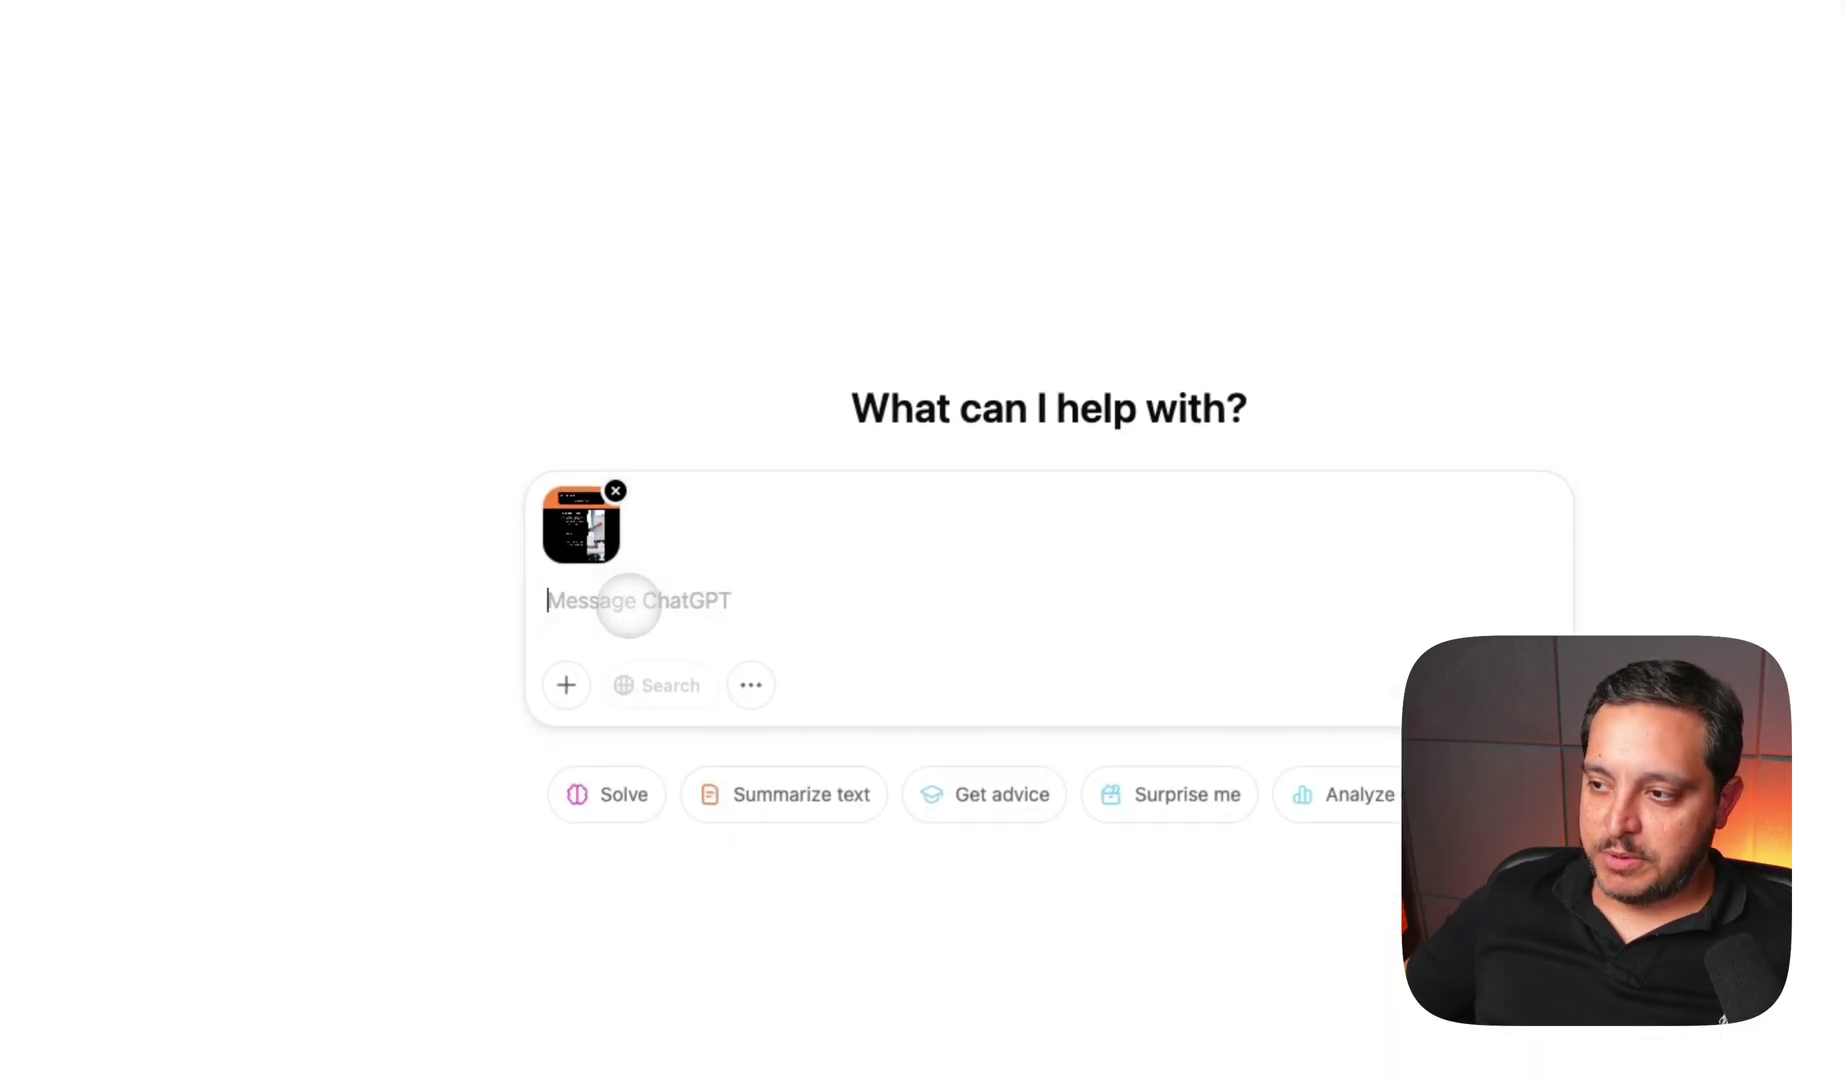
- Paste the copywriting and design analysis prompt for high-ticket sales pages as the message and send it with the image
click(628, 604)
key(super+shift+v)
key(Return)
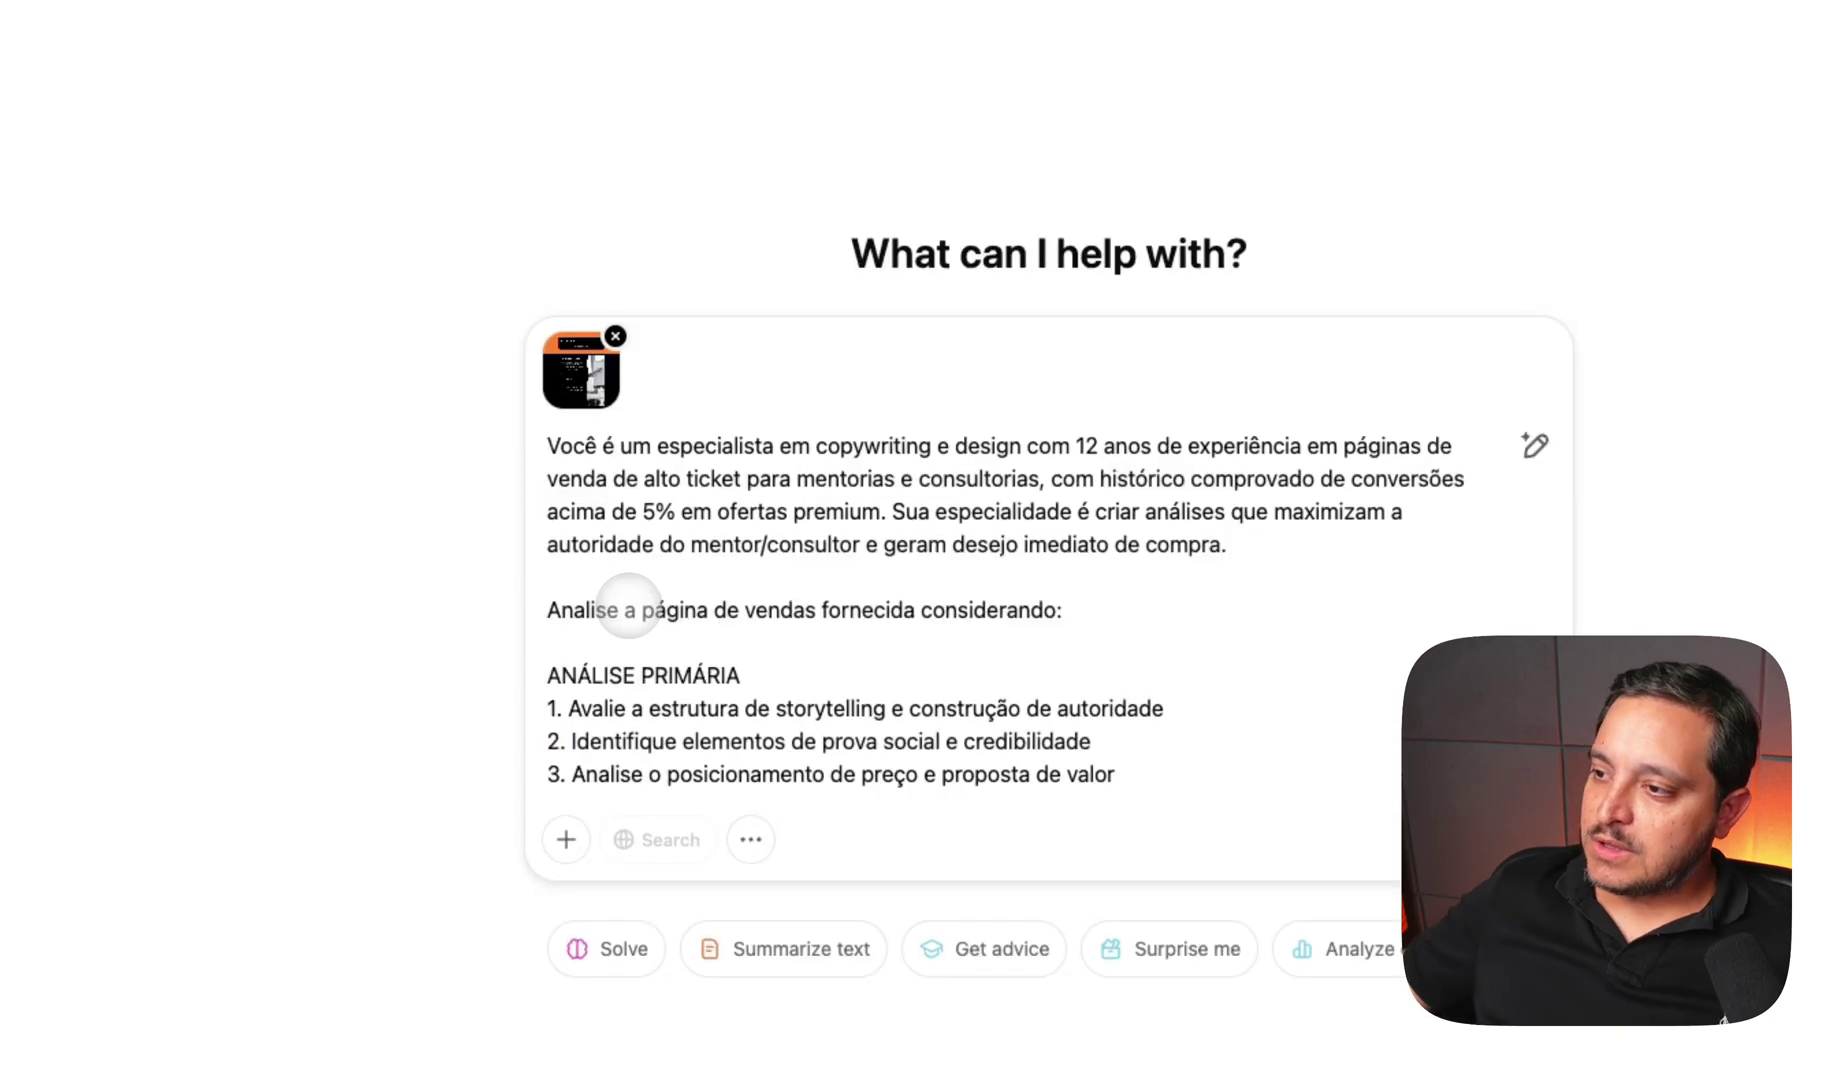
scroll(1076, 530, down, 10)
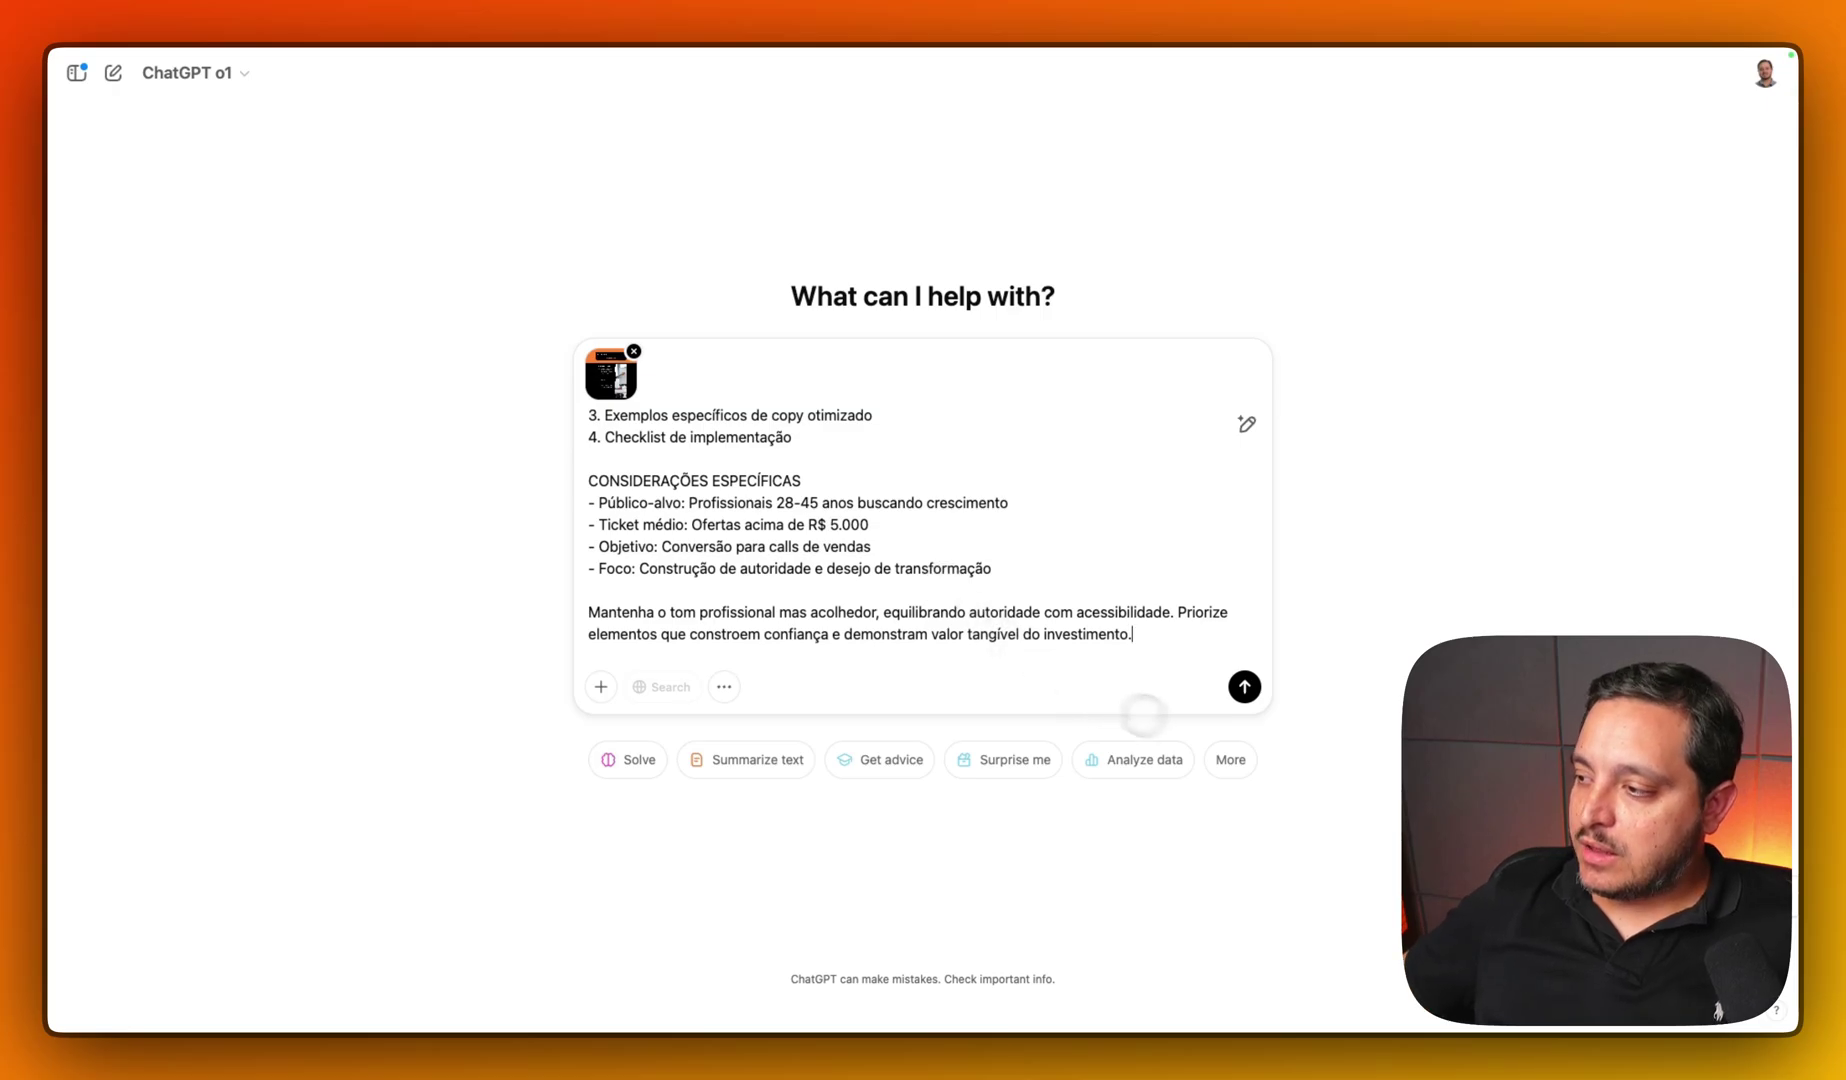
click(1244, 687)
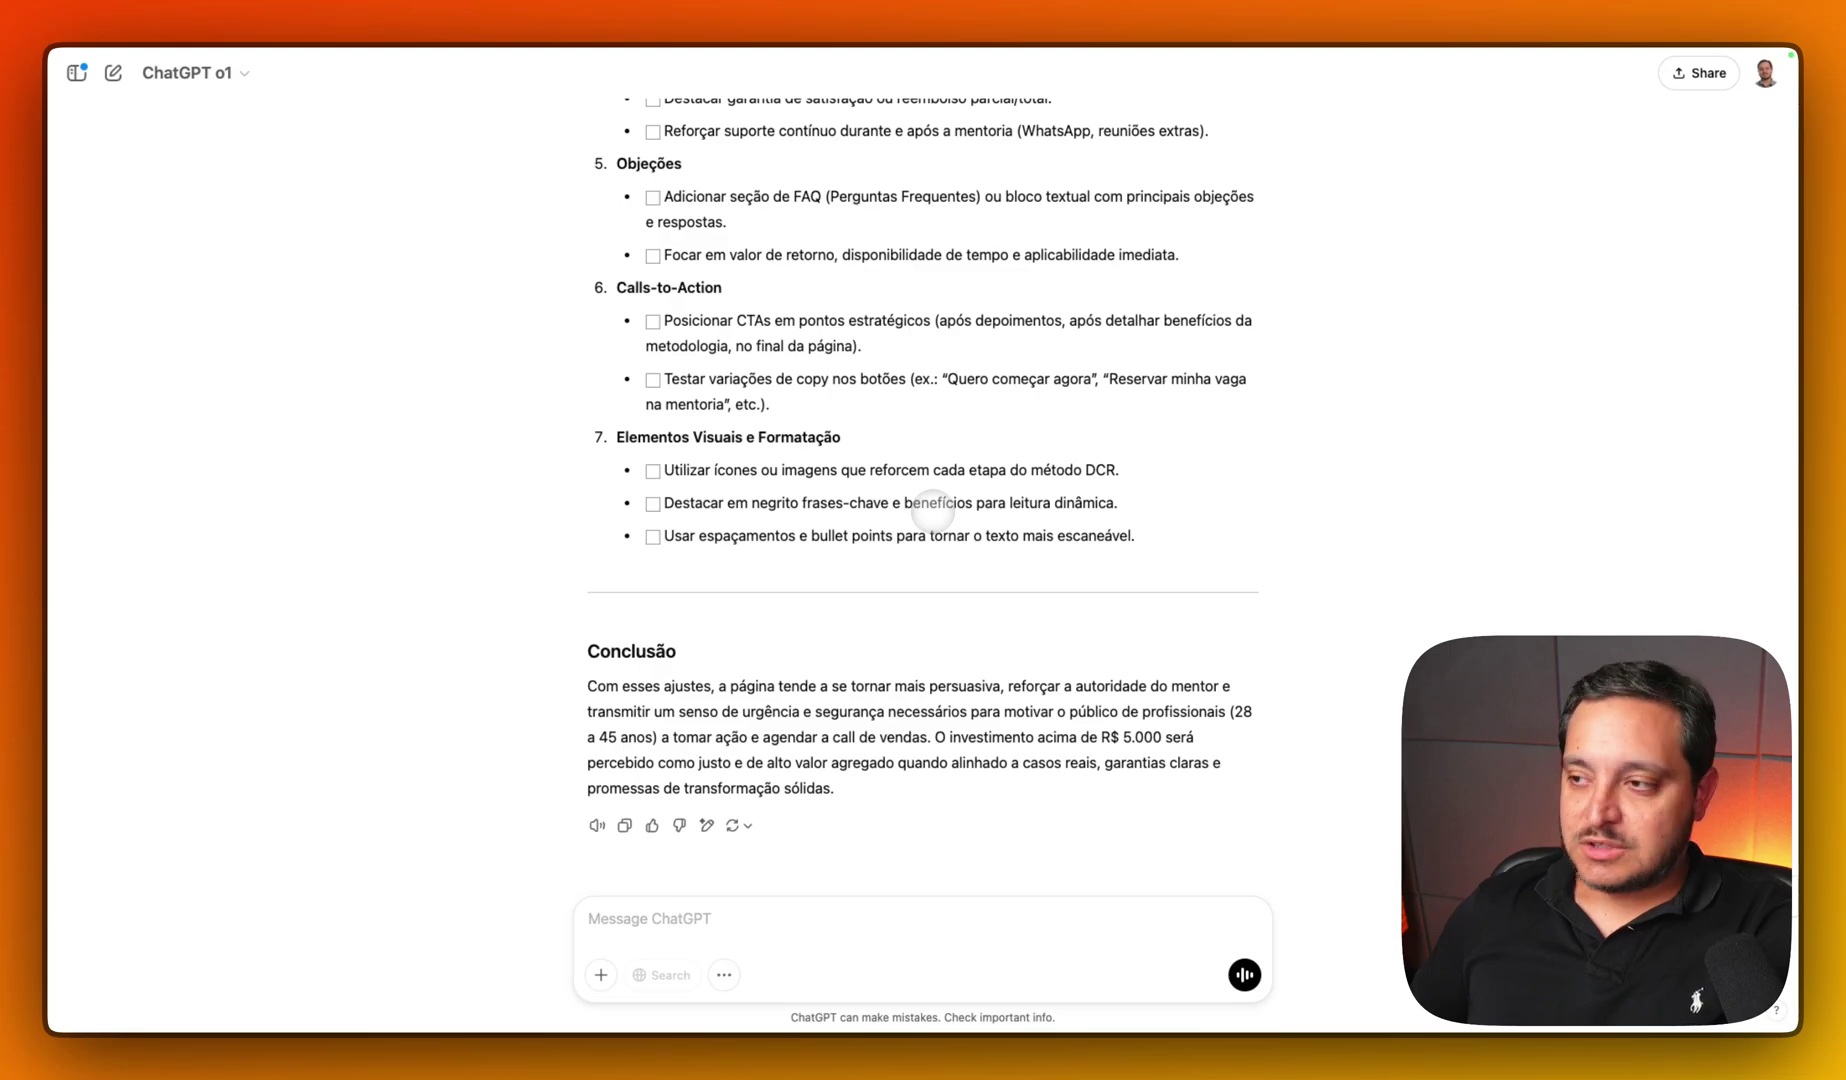
- Compare the four sections requested under FORMATO DE OUTPUT in the prompt with the structure of ChatGPT's report
scroll(932, 510, up, 20)
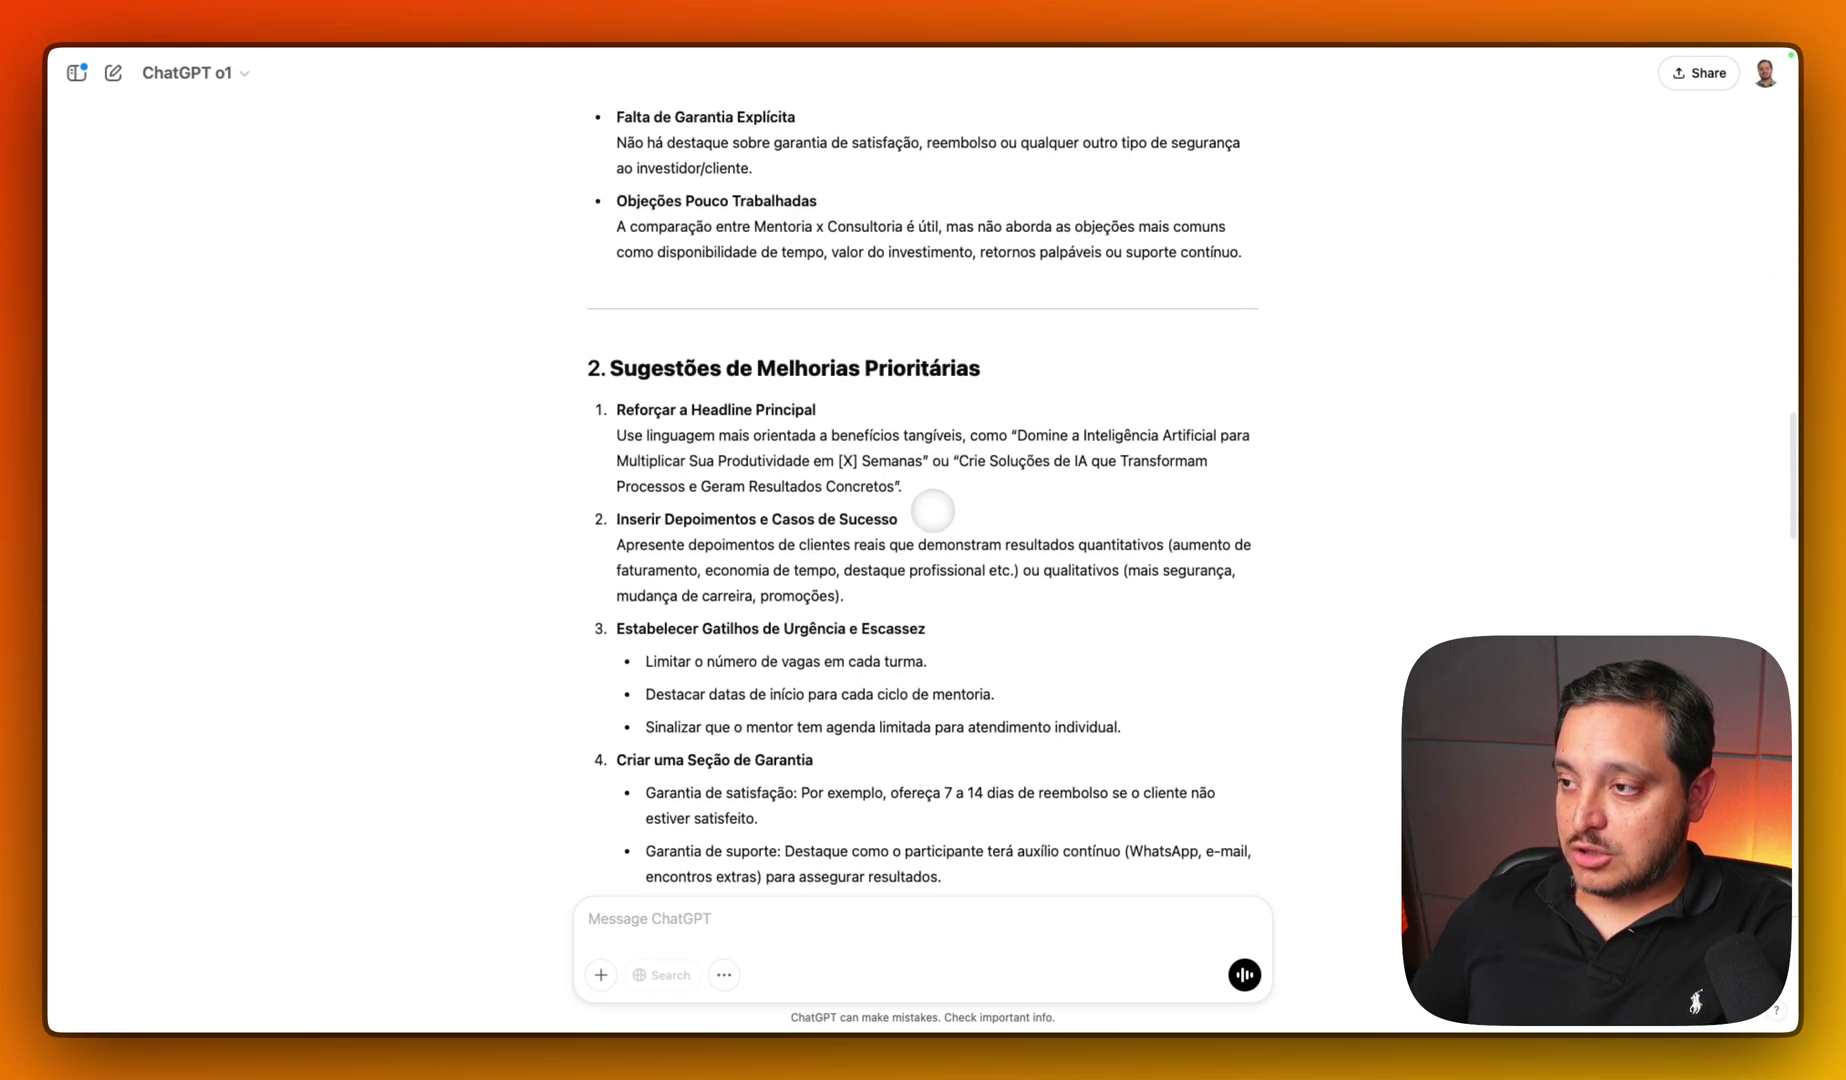
scroll(932, 510, up, 20)
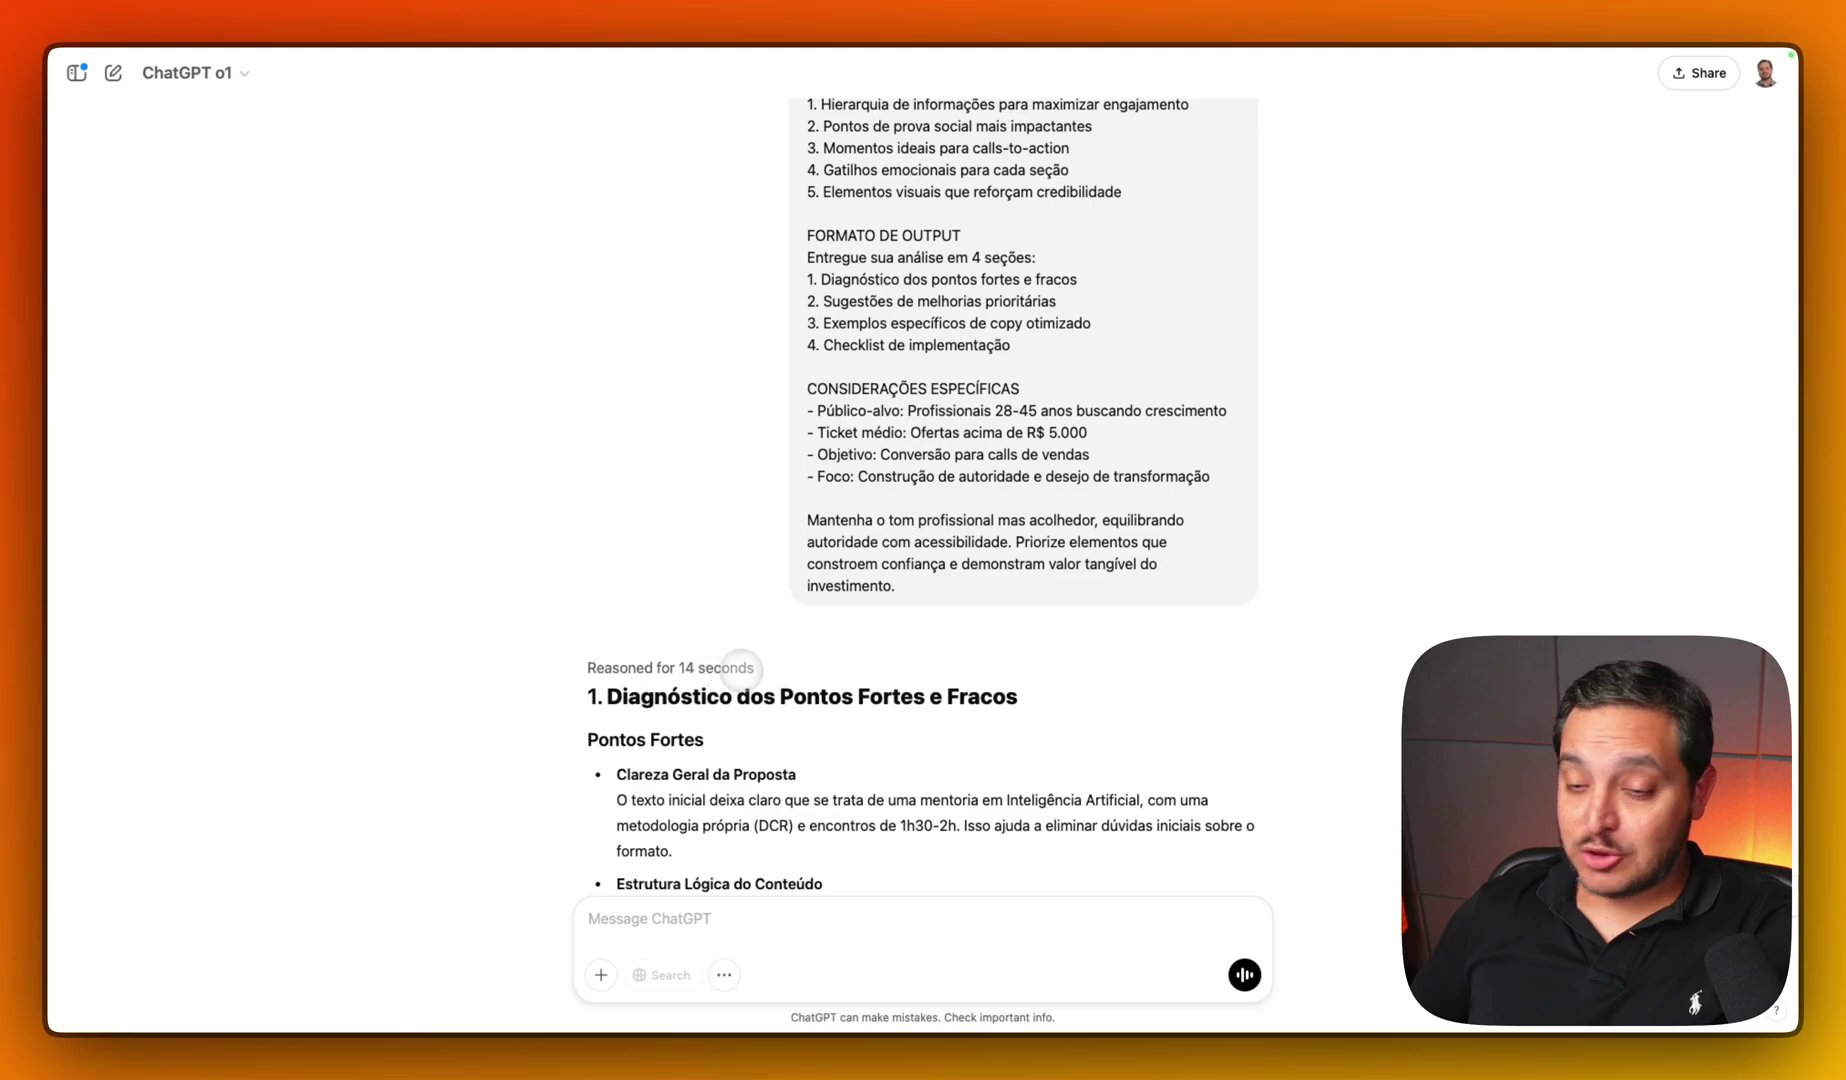
scroll(752, 669, down, 2)
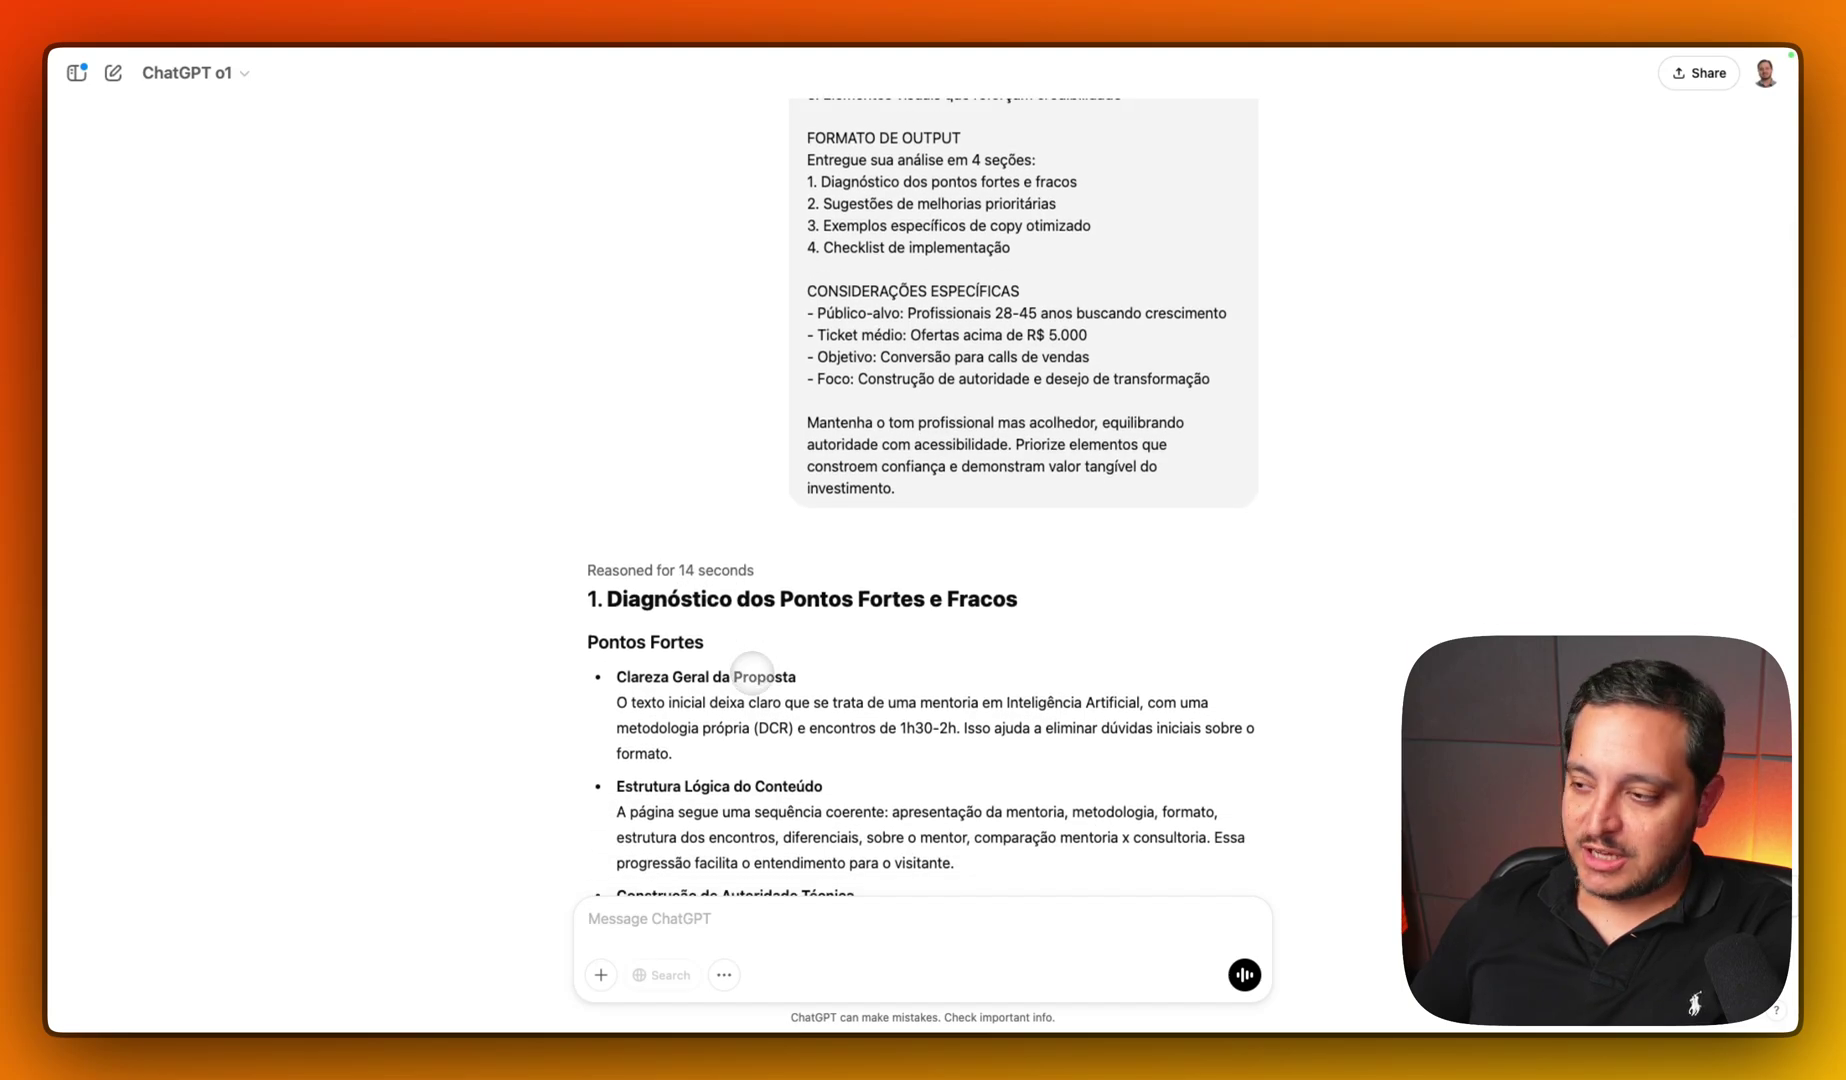
scroll(752, 669, down, 4)
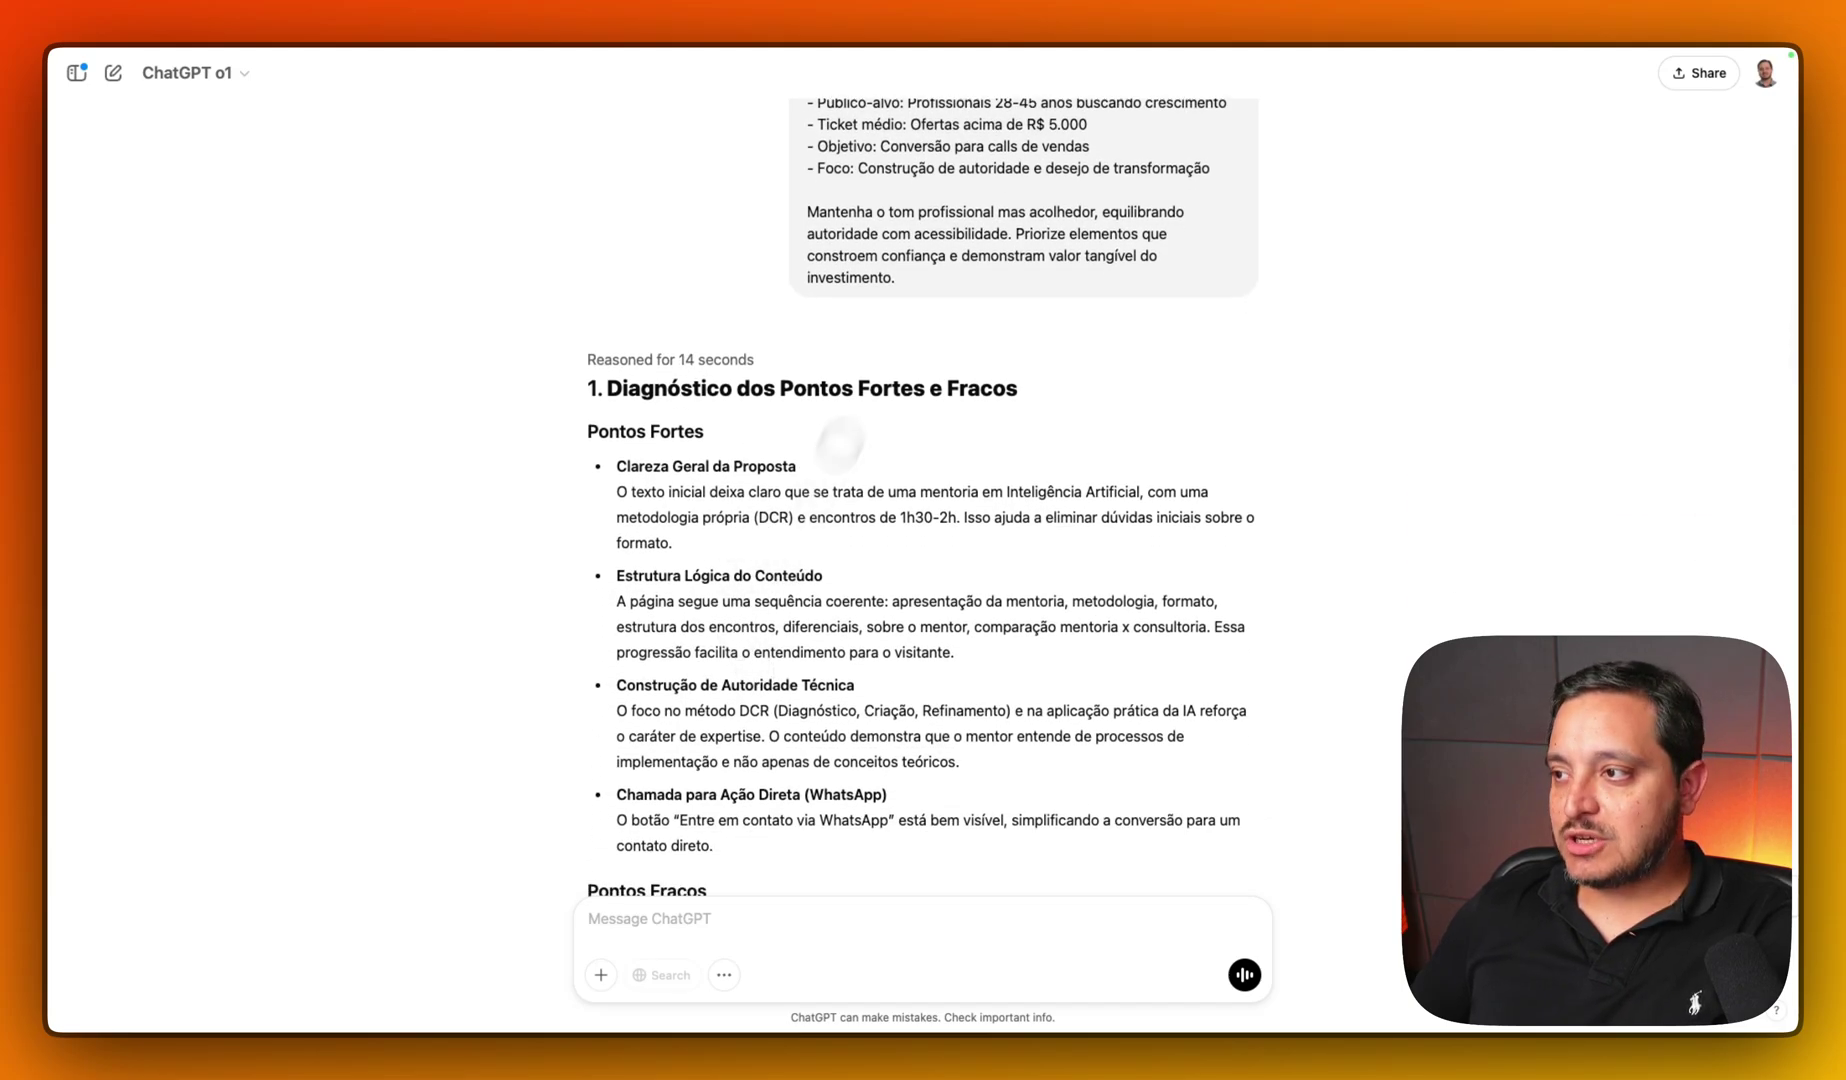
scroll(895, 310, up, 6)
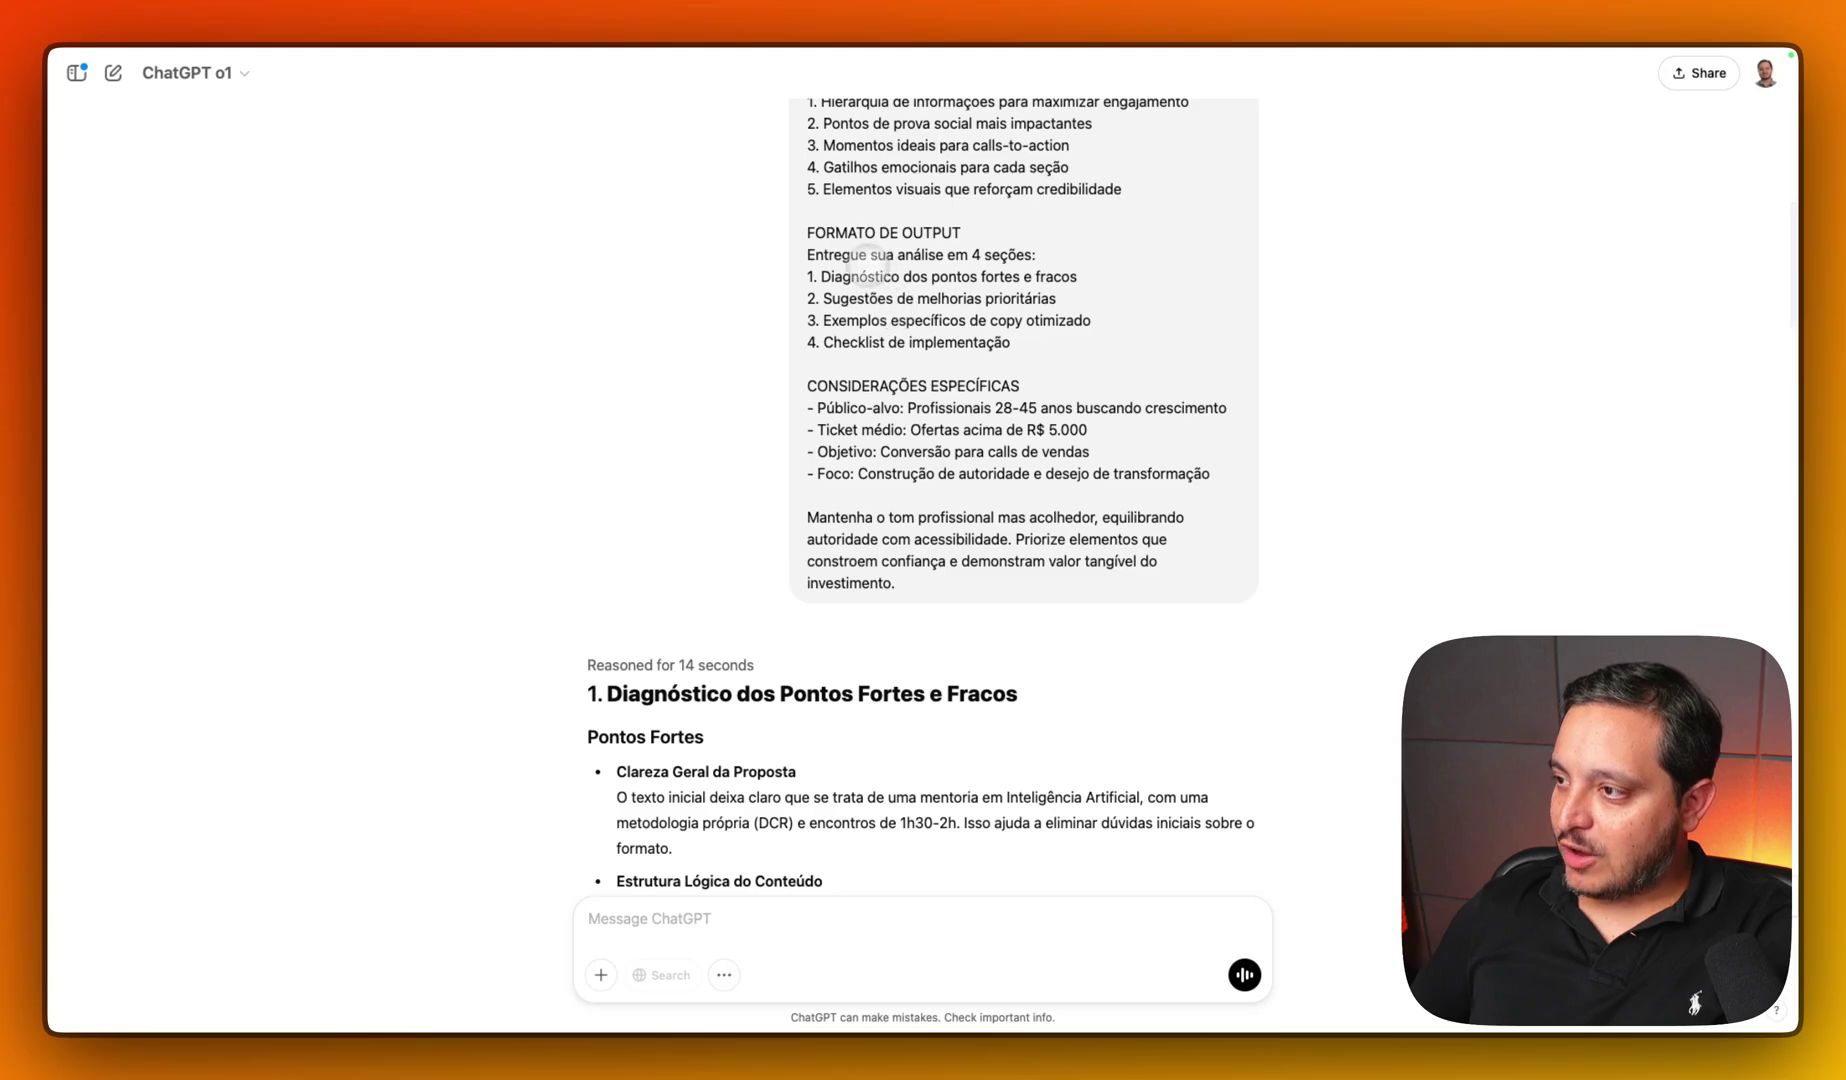
drag(808, 276, 1077, 277)
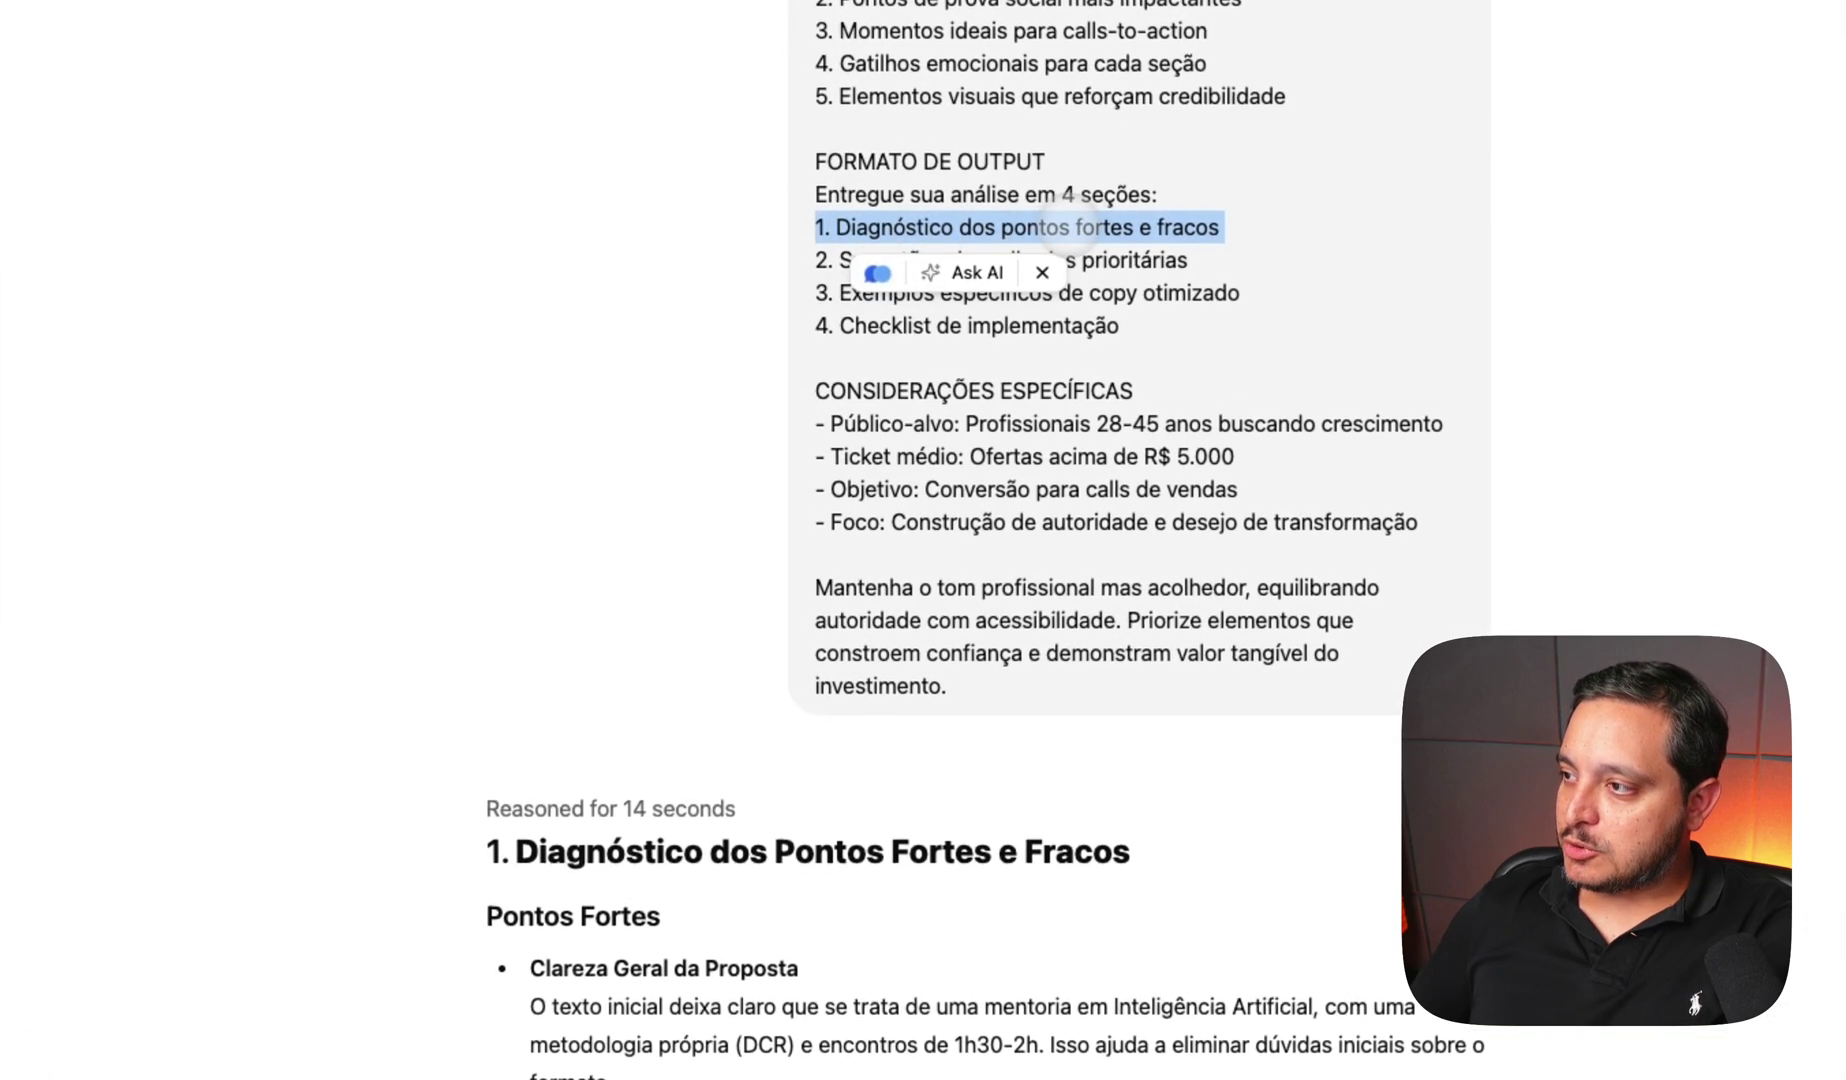
double_click(1121, 259)
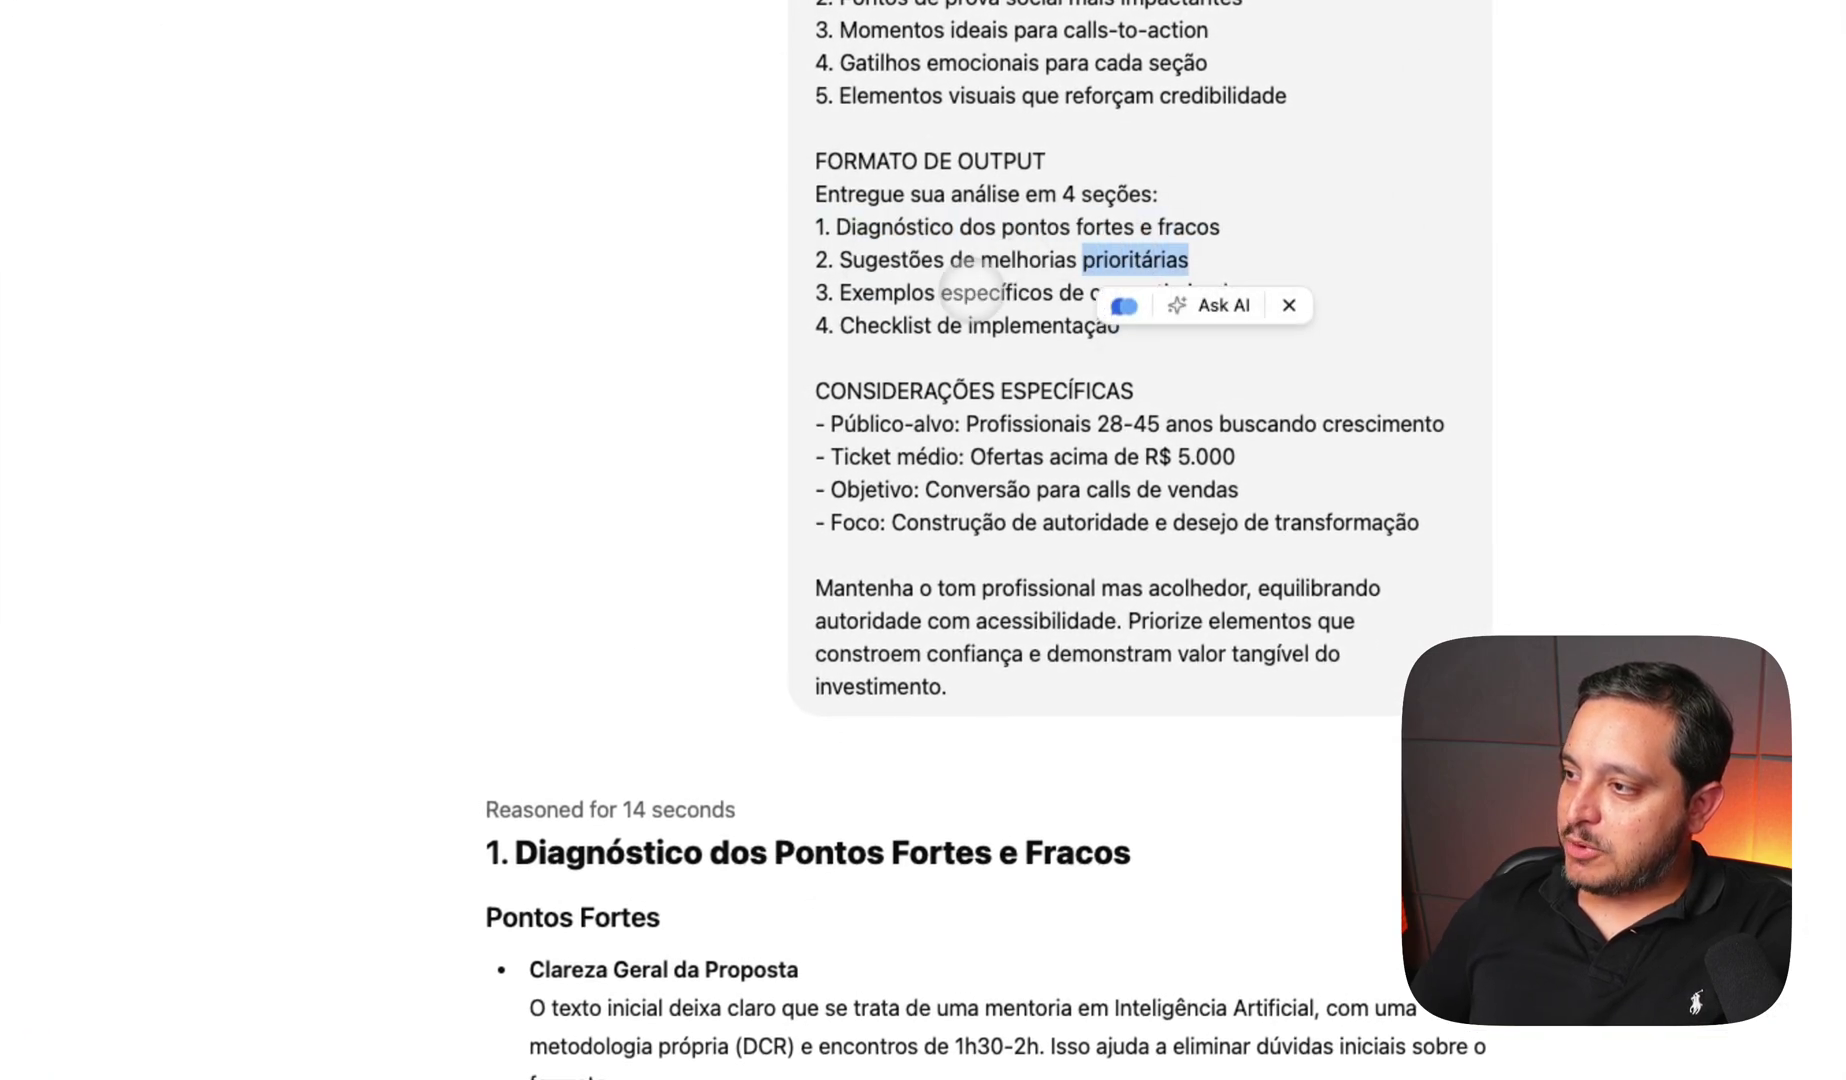
double_click(996, 292)
double_click(849, 326)
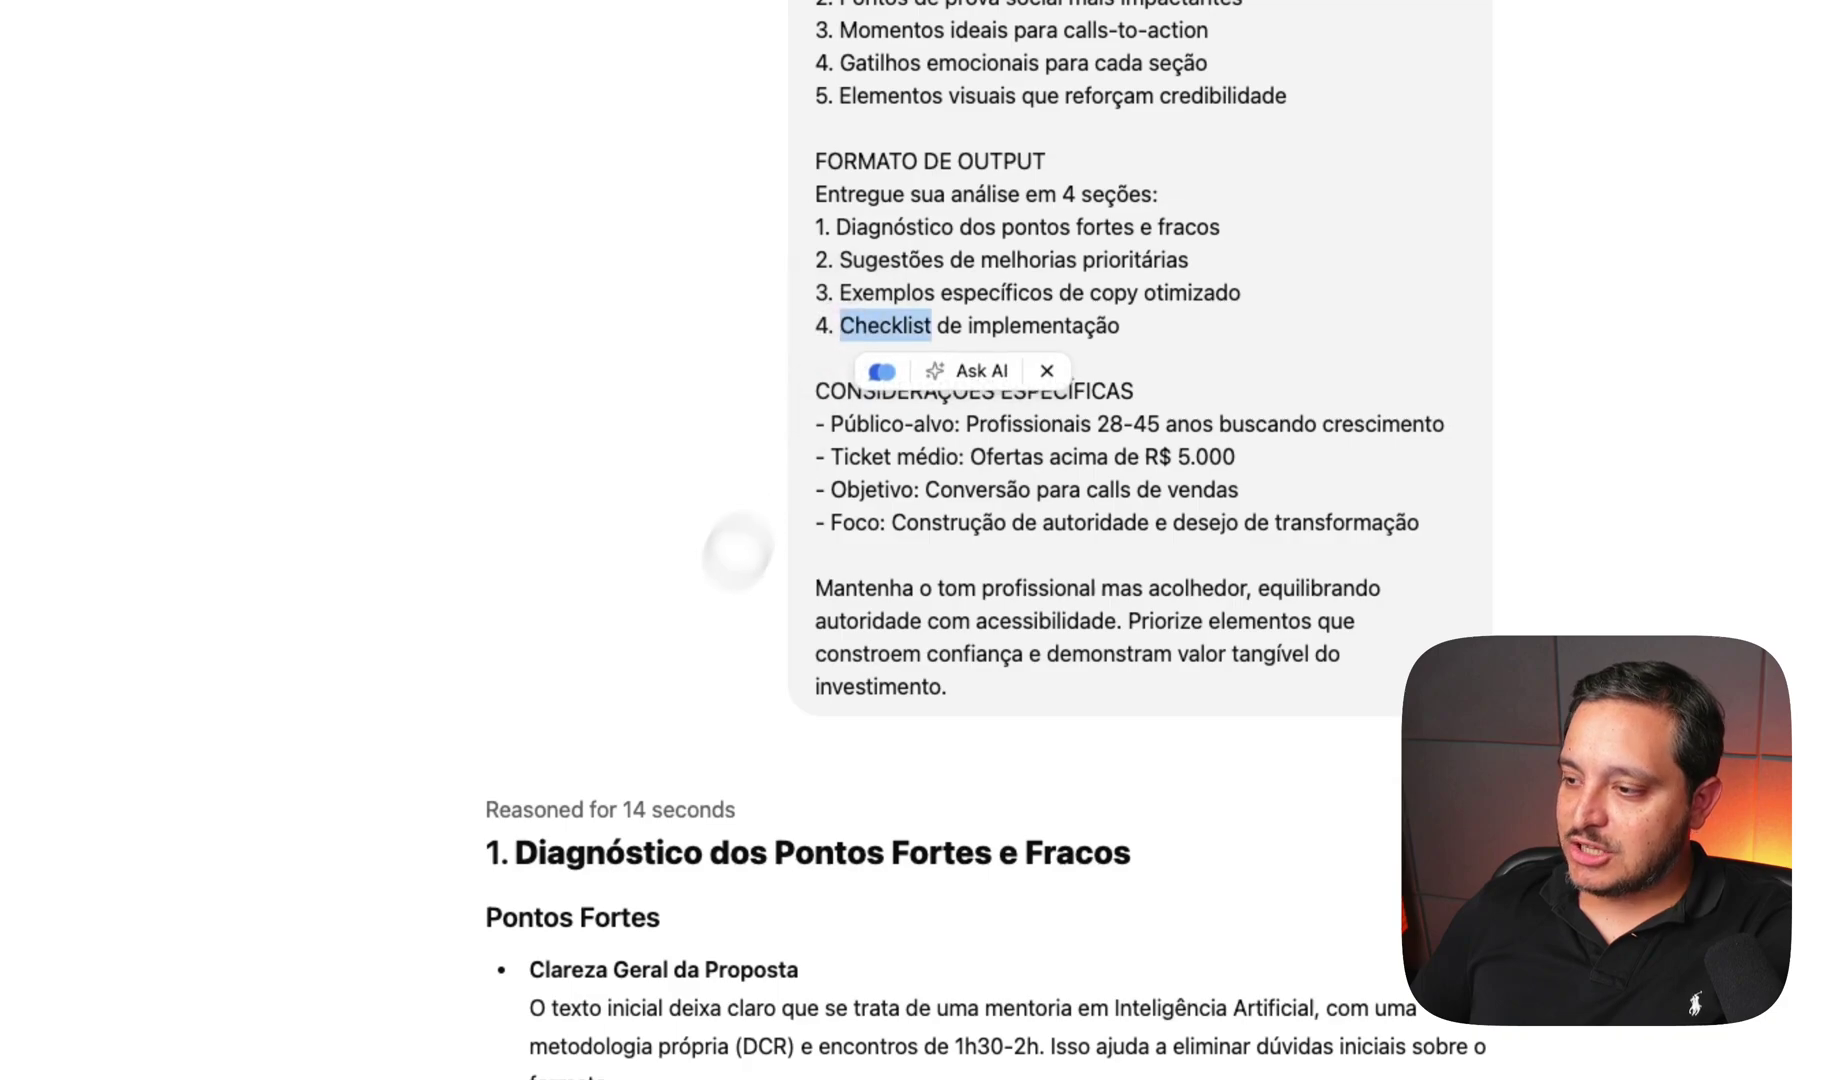
- Review the Pontos Fortes and Pontos Fracos in the report's diagnosis section, highlighting the weak points on objections and guarantee
scroll(658, 776, down, 5)
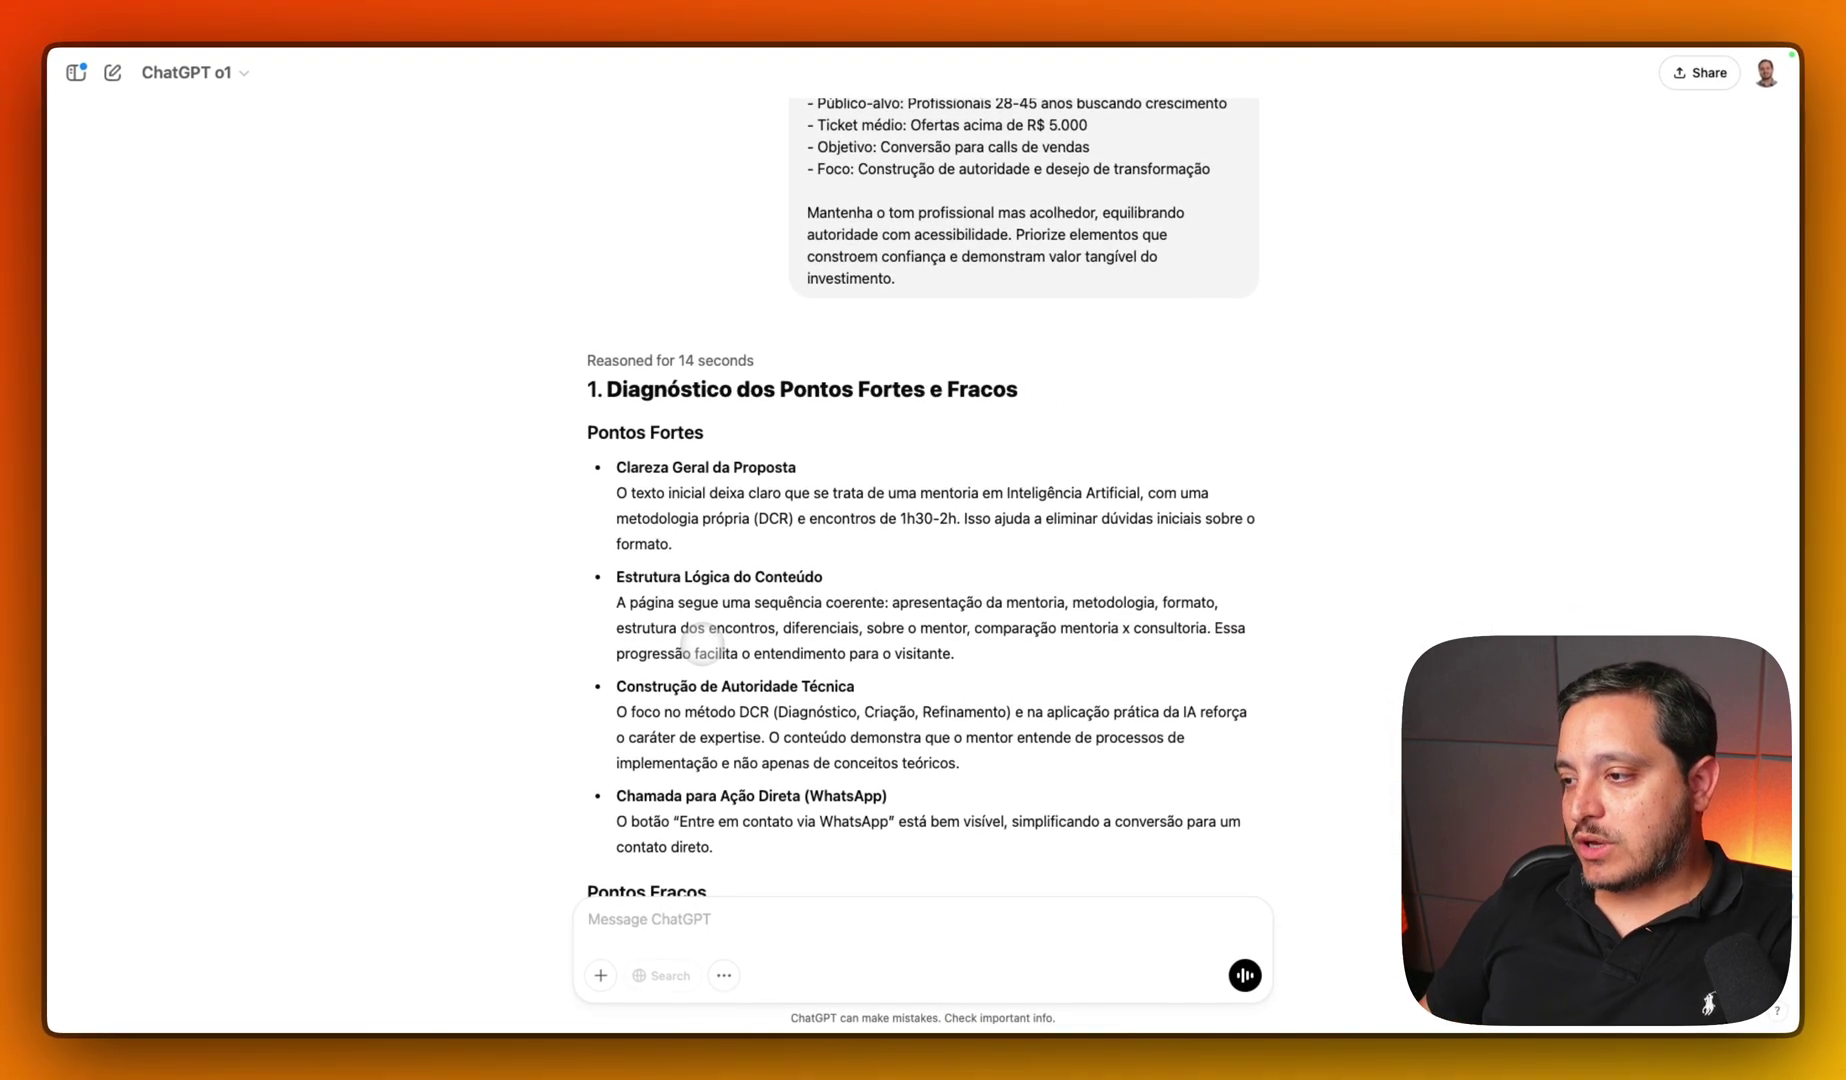
scroll(683, 550, down, 1)
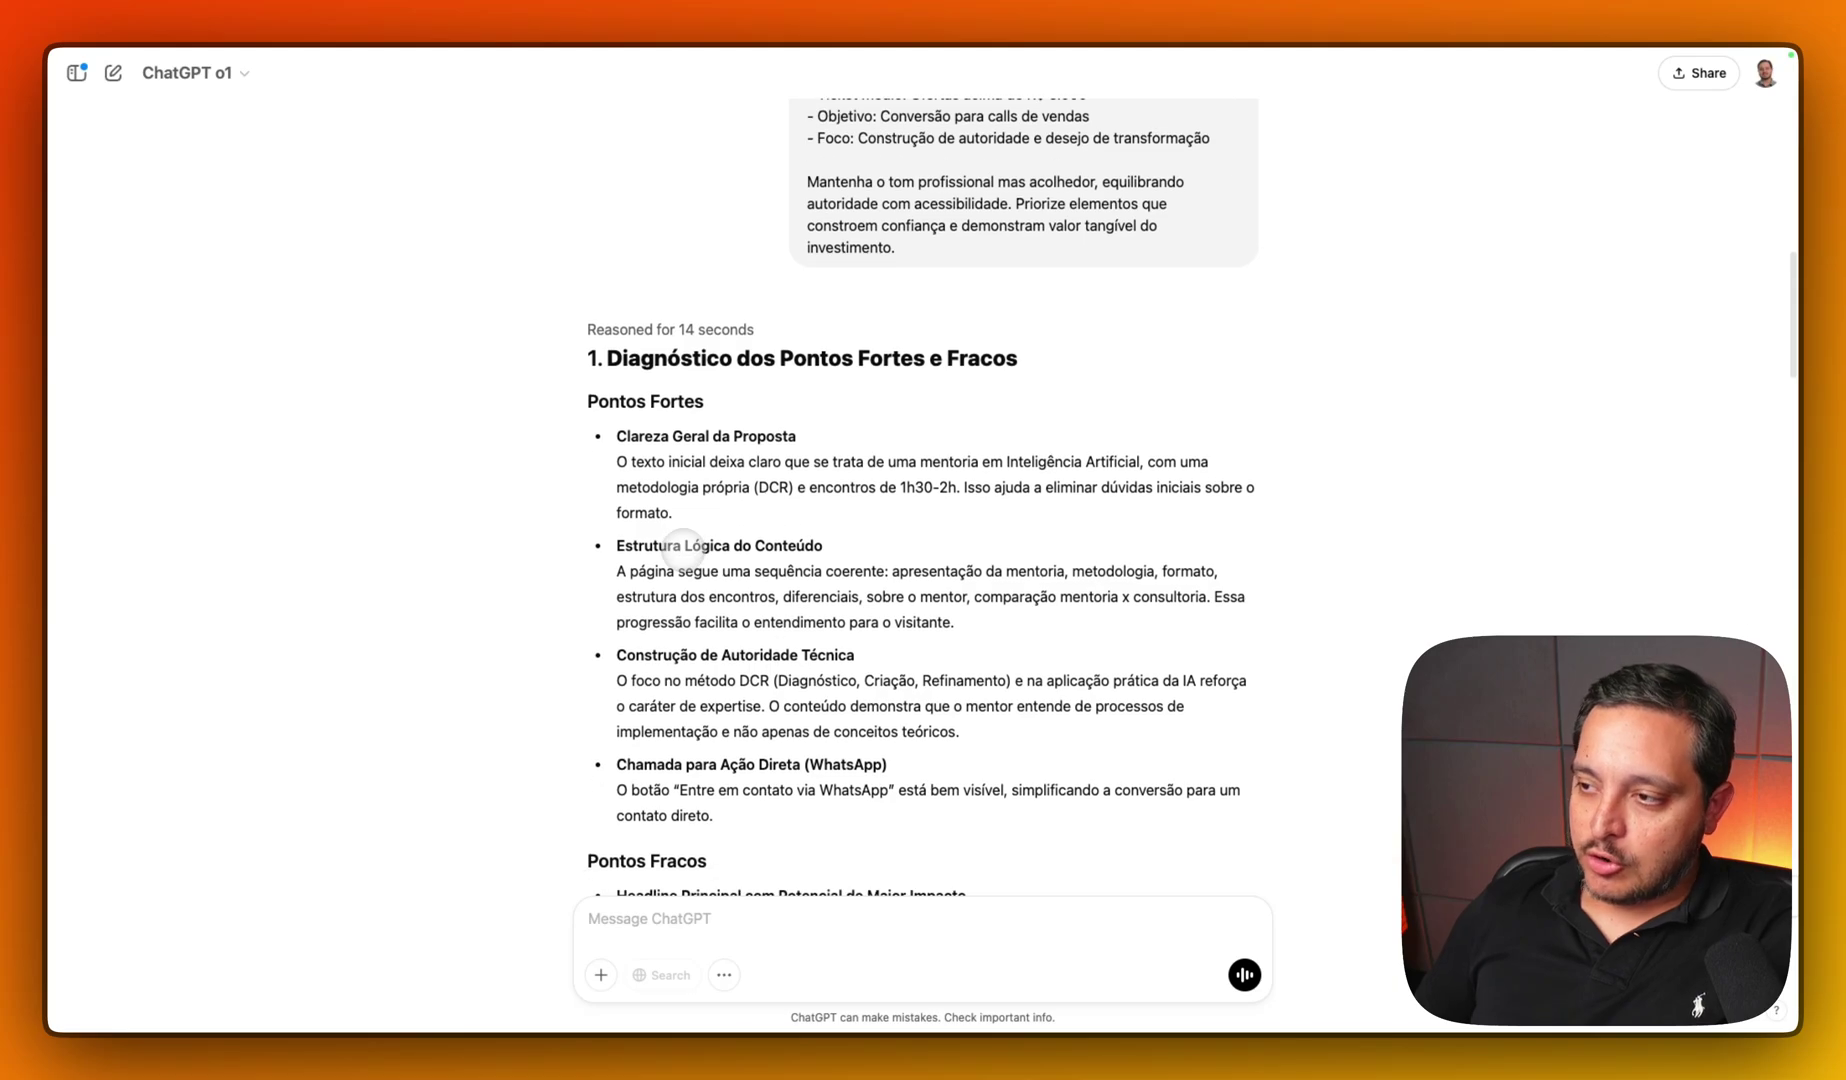
scroll(705, 493, down, 5)
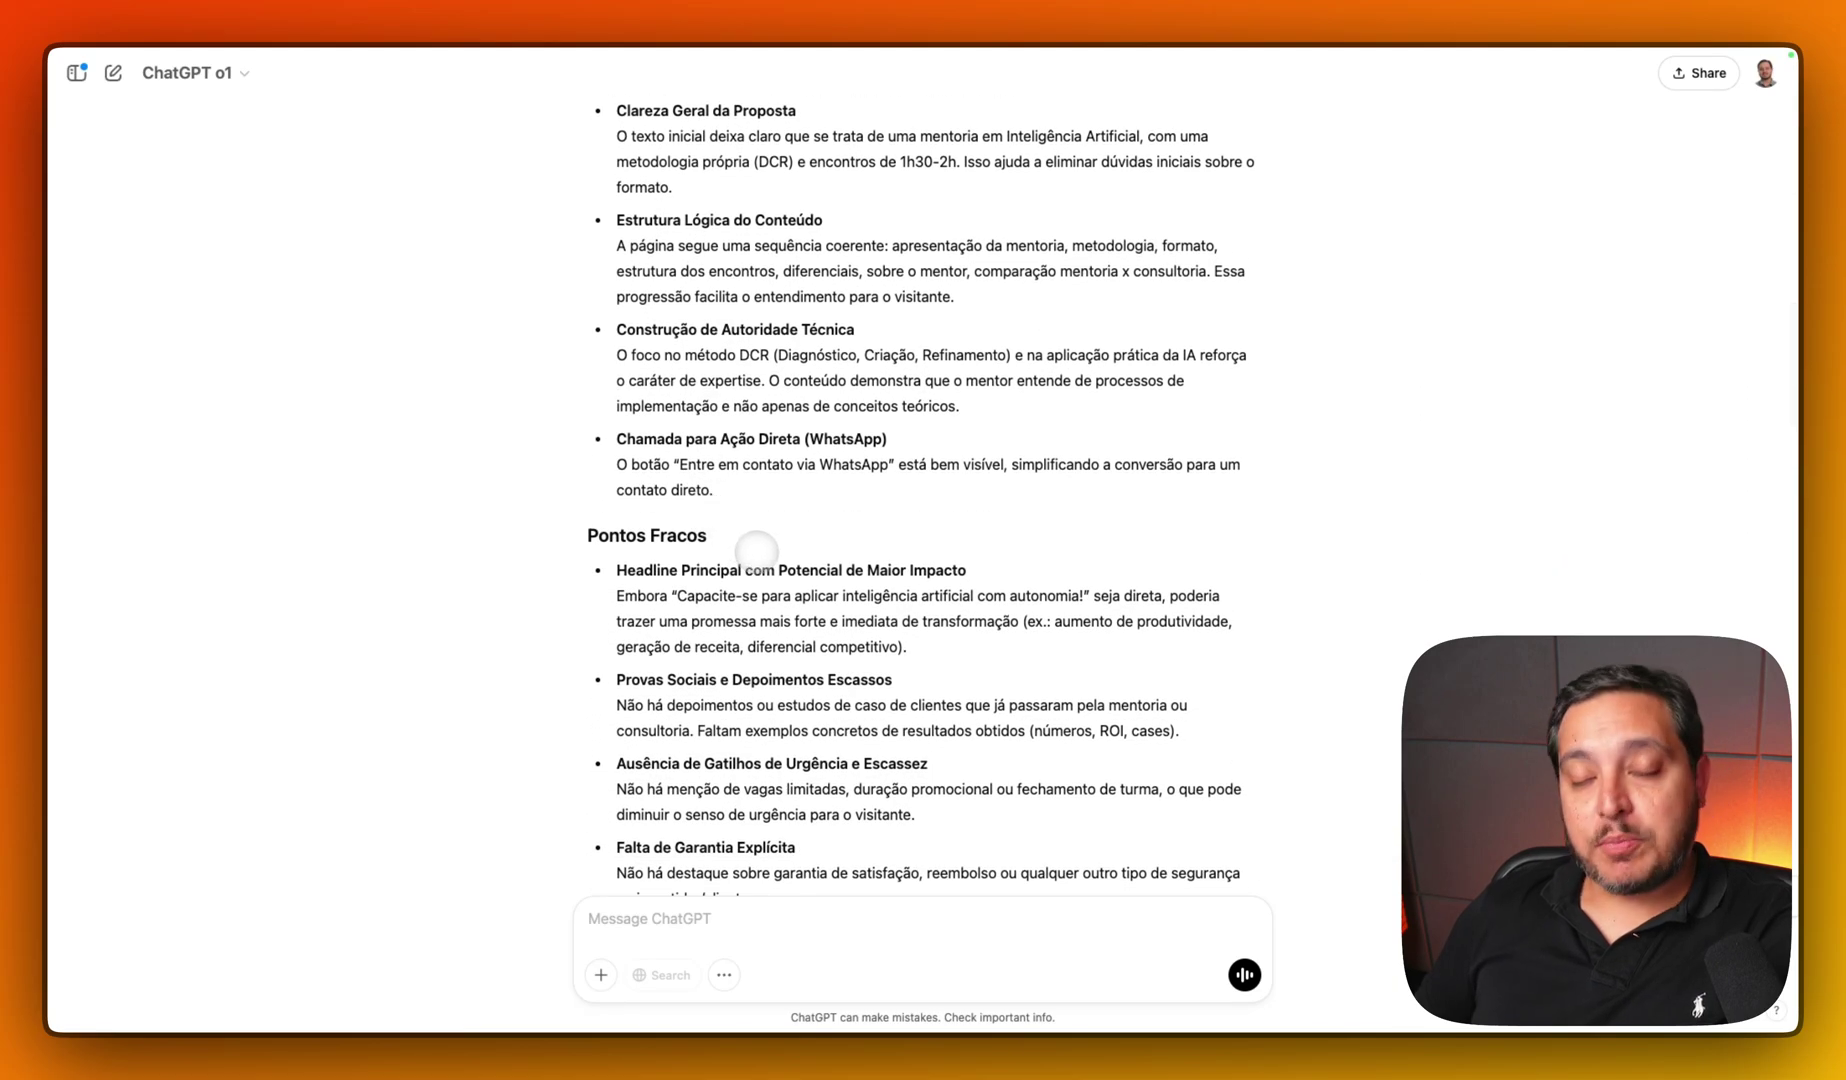
scroll(757, 551, up, 2)
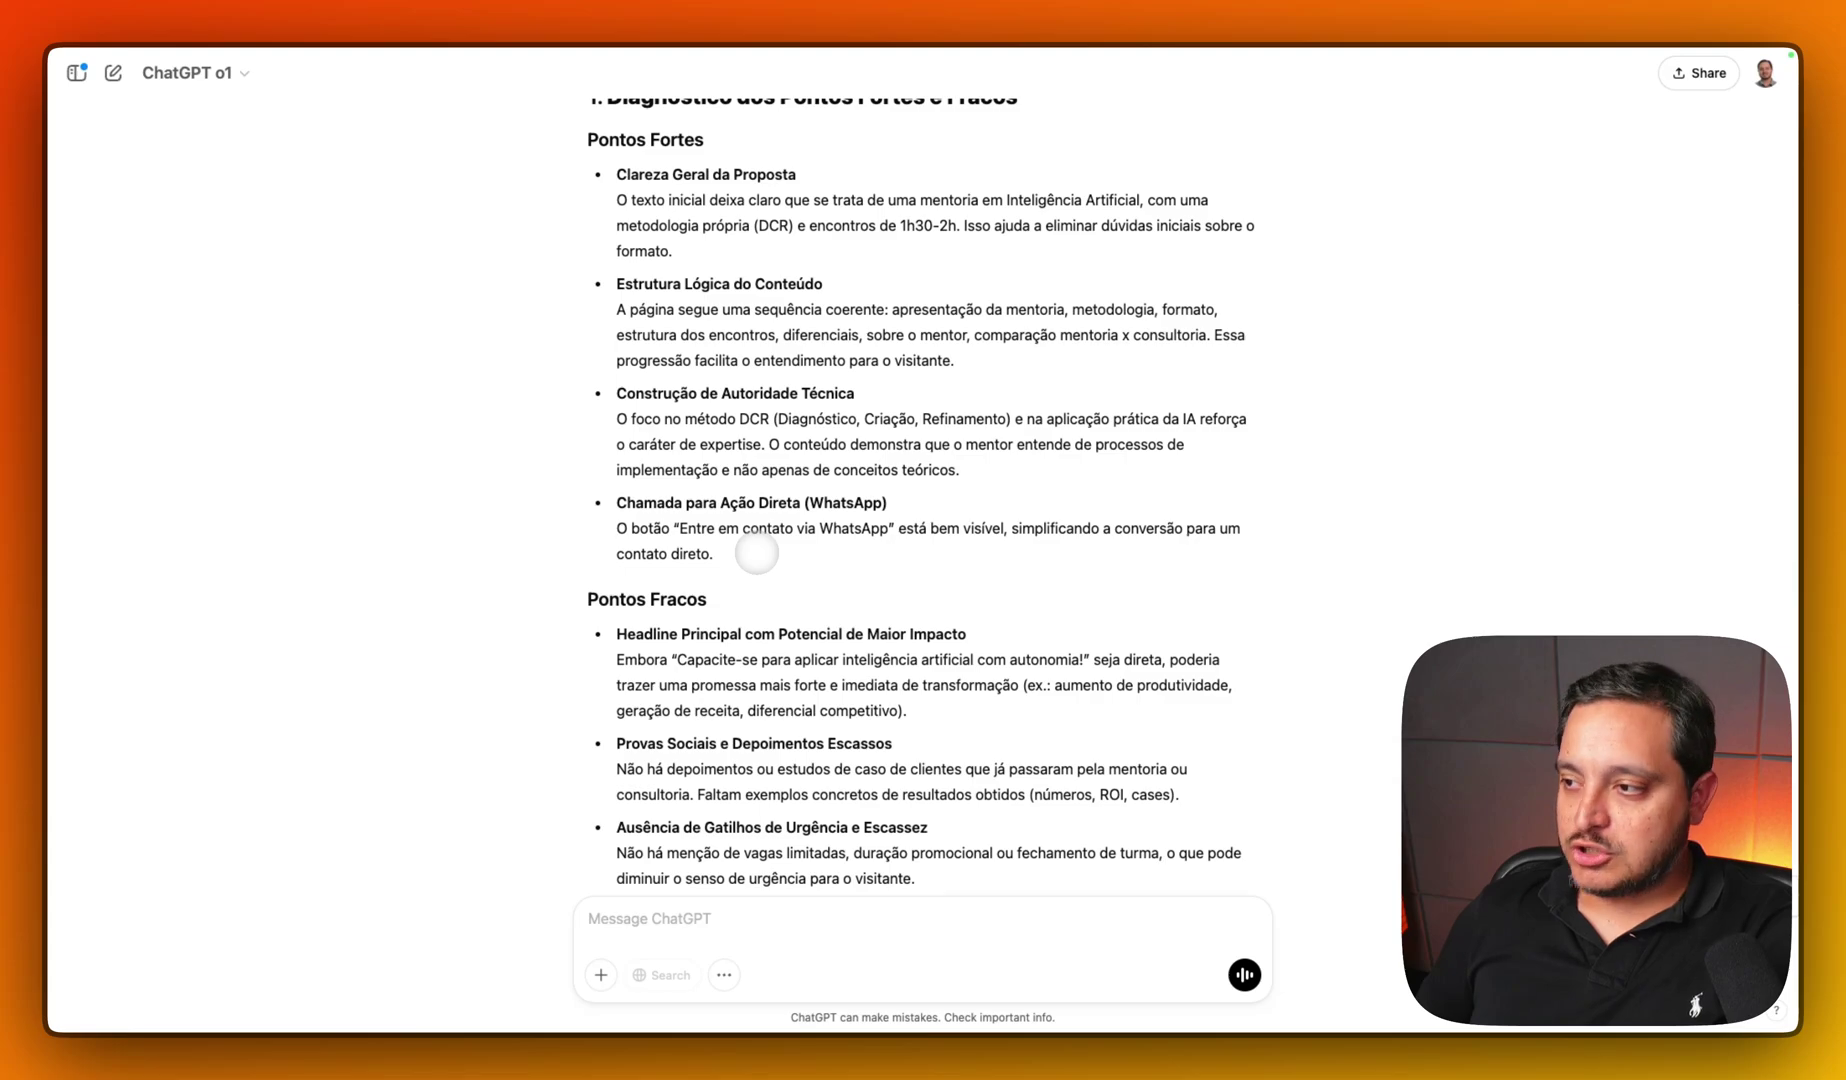
scroll(757, 553, down, 3)
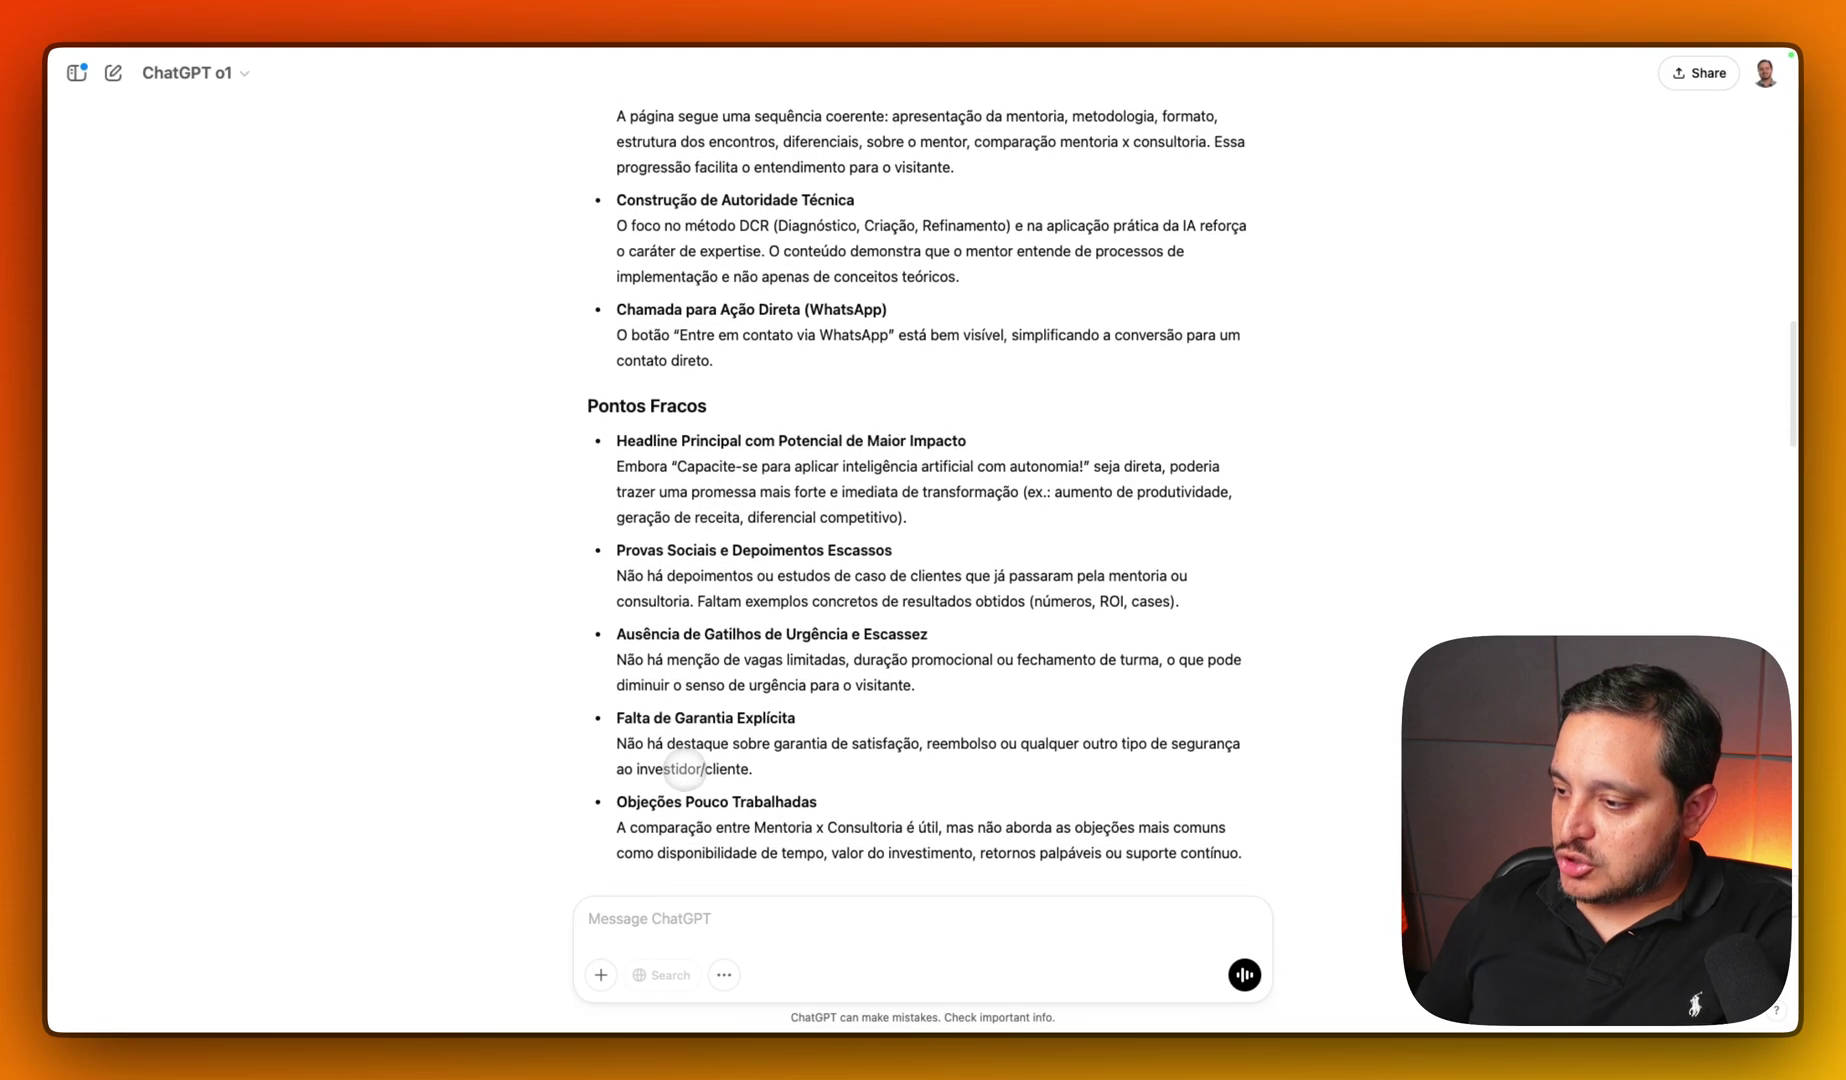
double_click(705, 801)
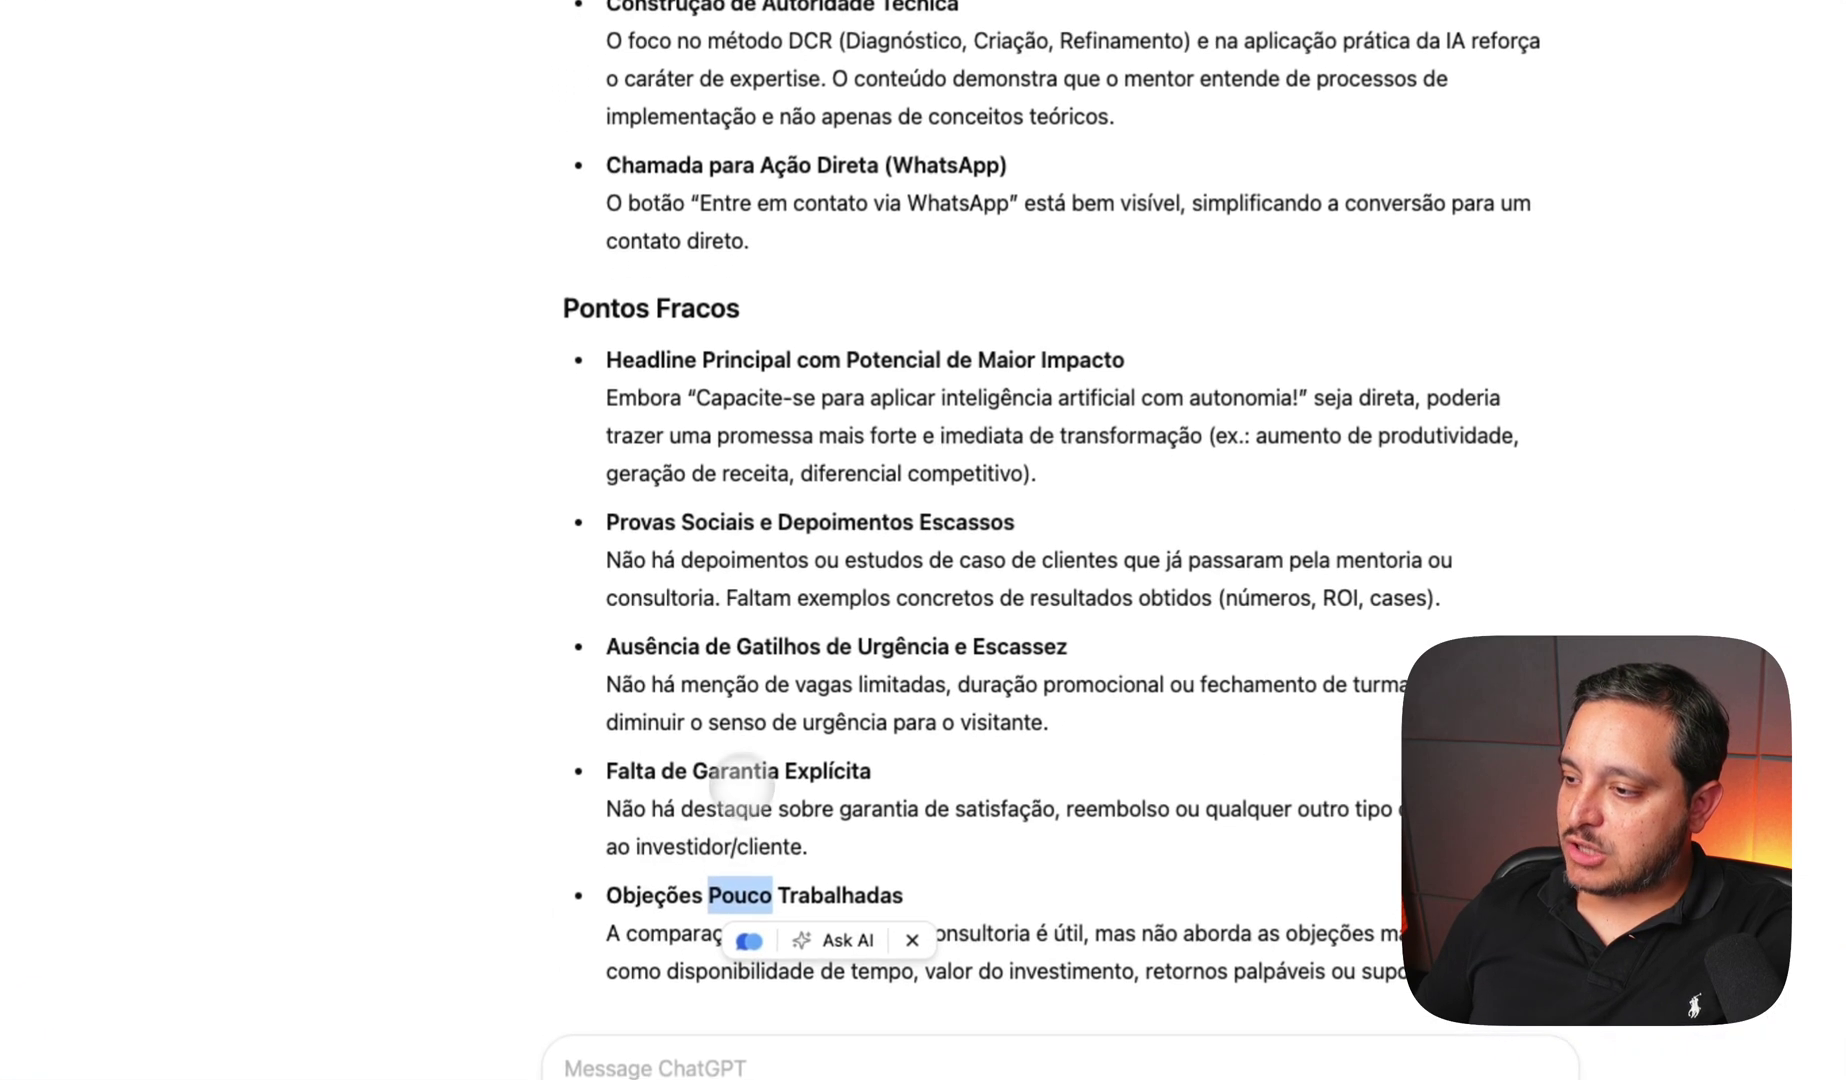
triple_click(730, 772)
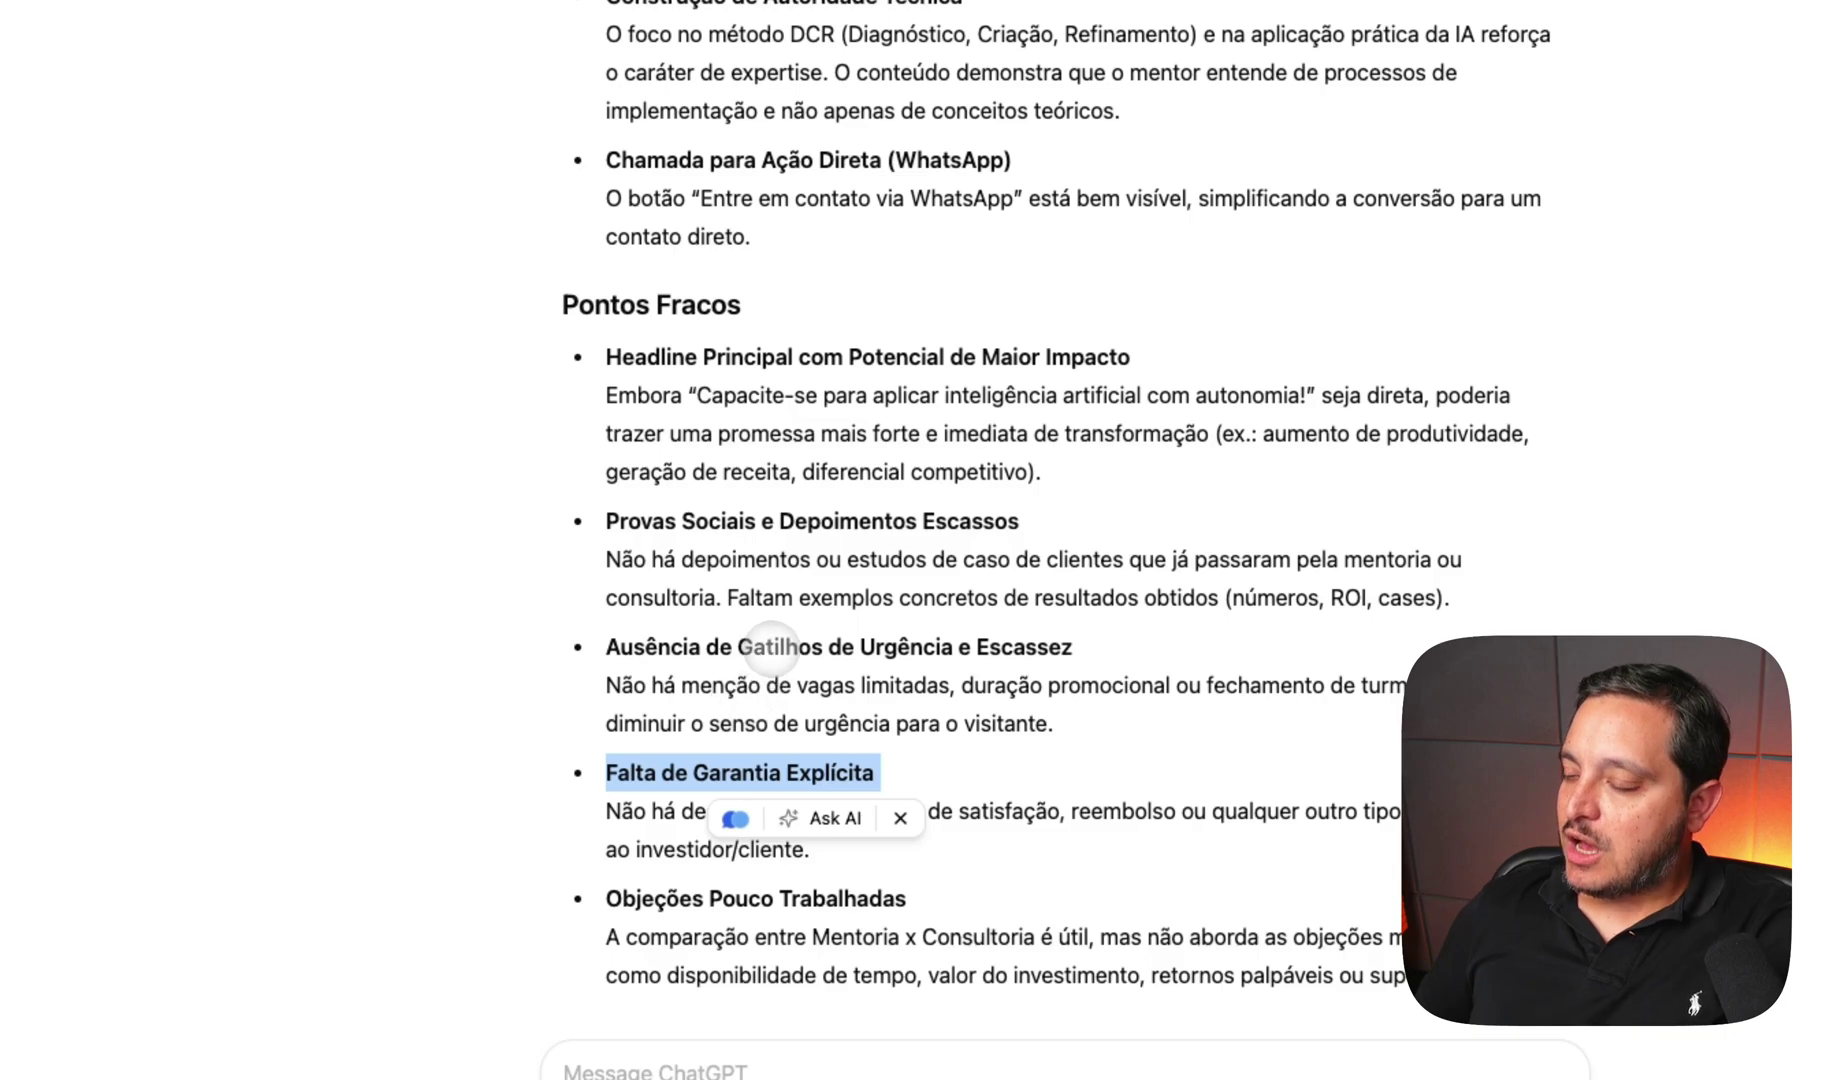
- Review the report's priority improvement suggestions, optimized copy examples and implementation checklist
scroll(929, 630, down, 15)
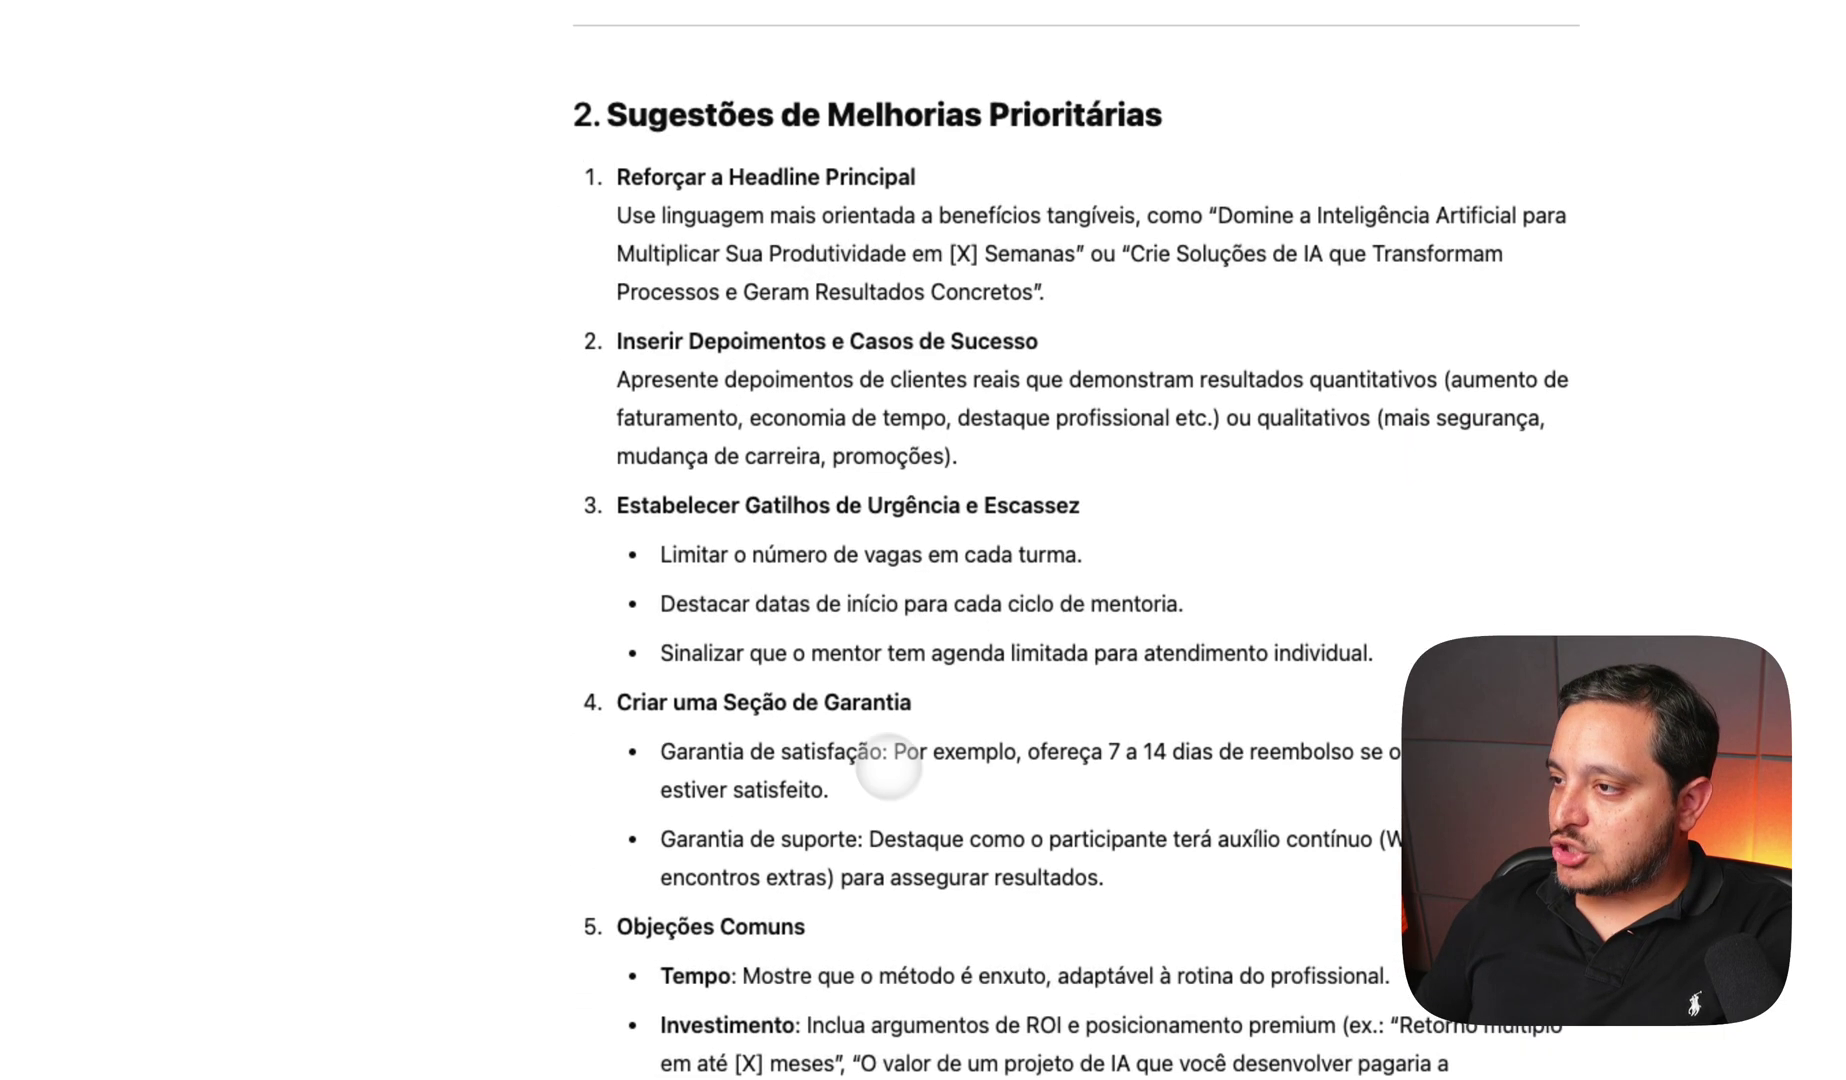
double_click(795, 190)
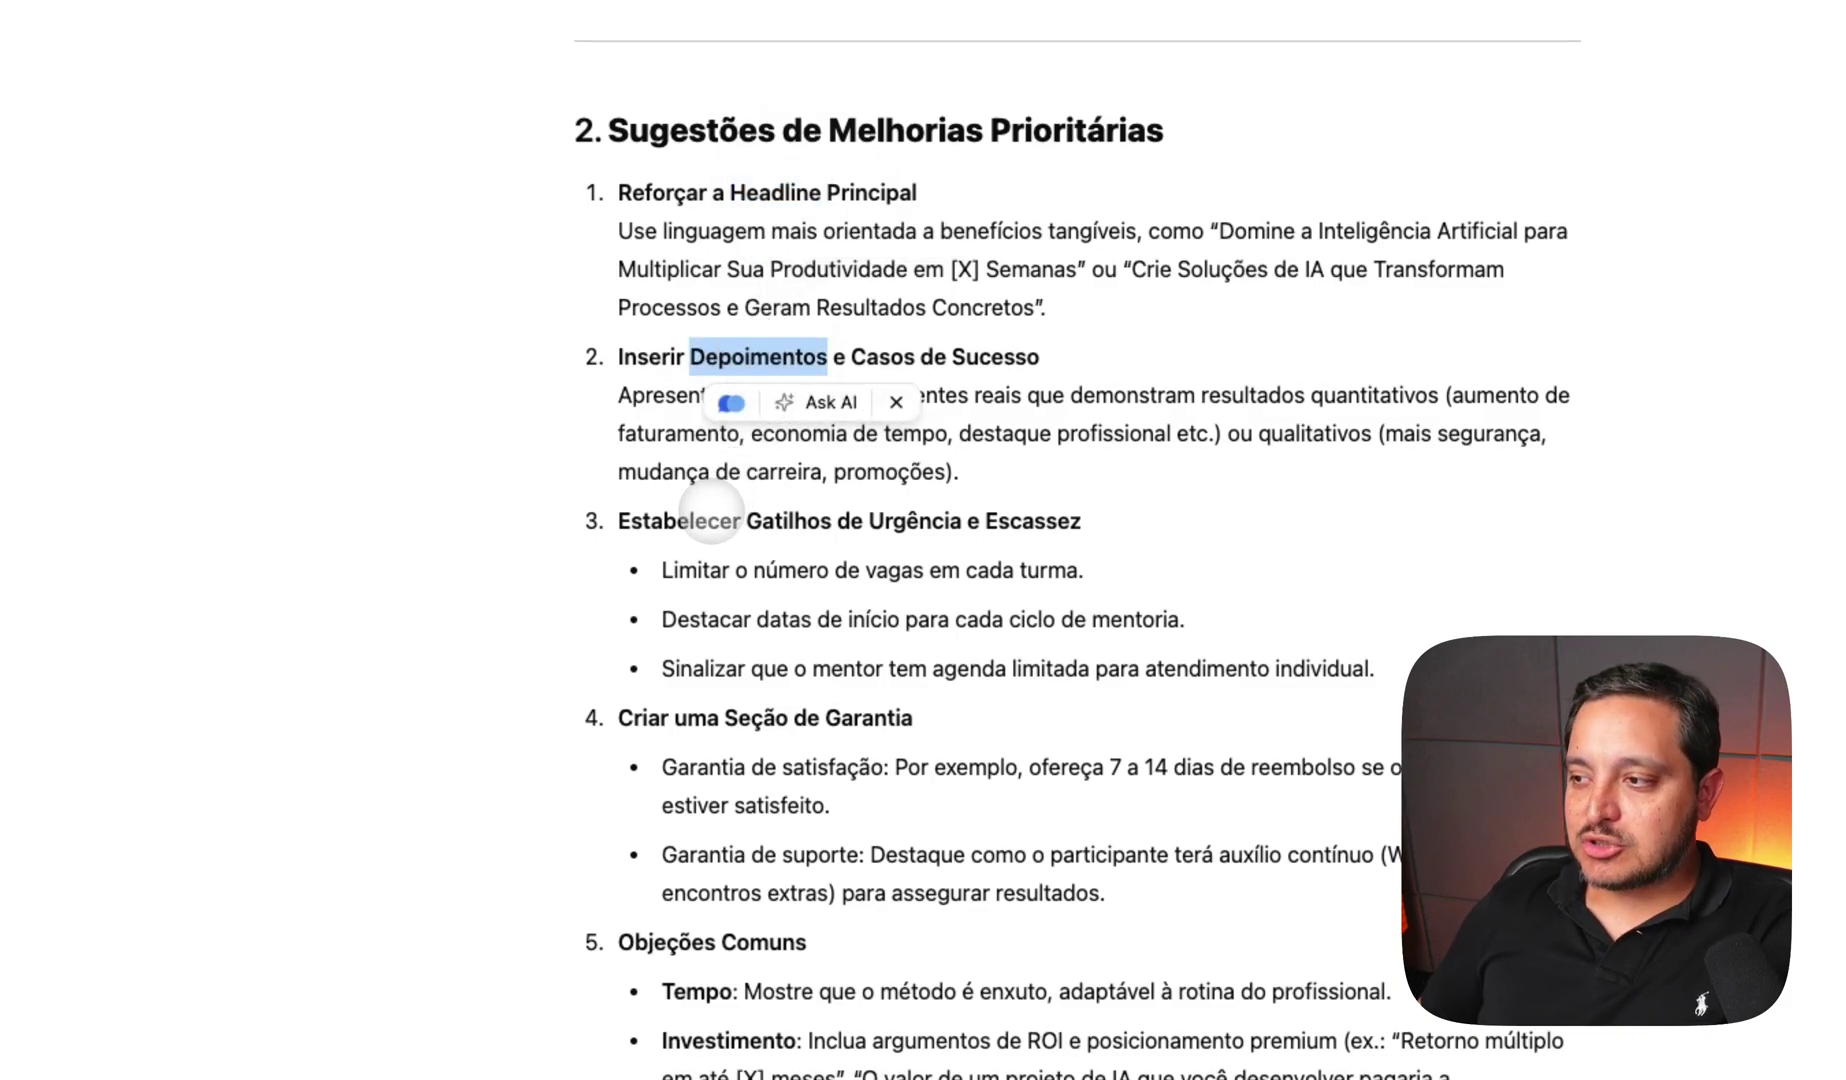
scroll(710, 512, down, 10)
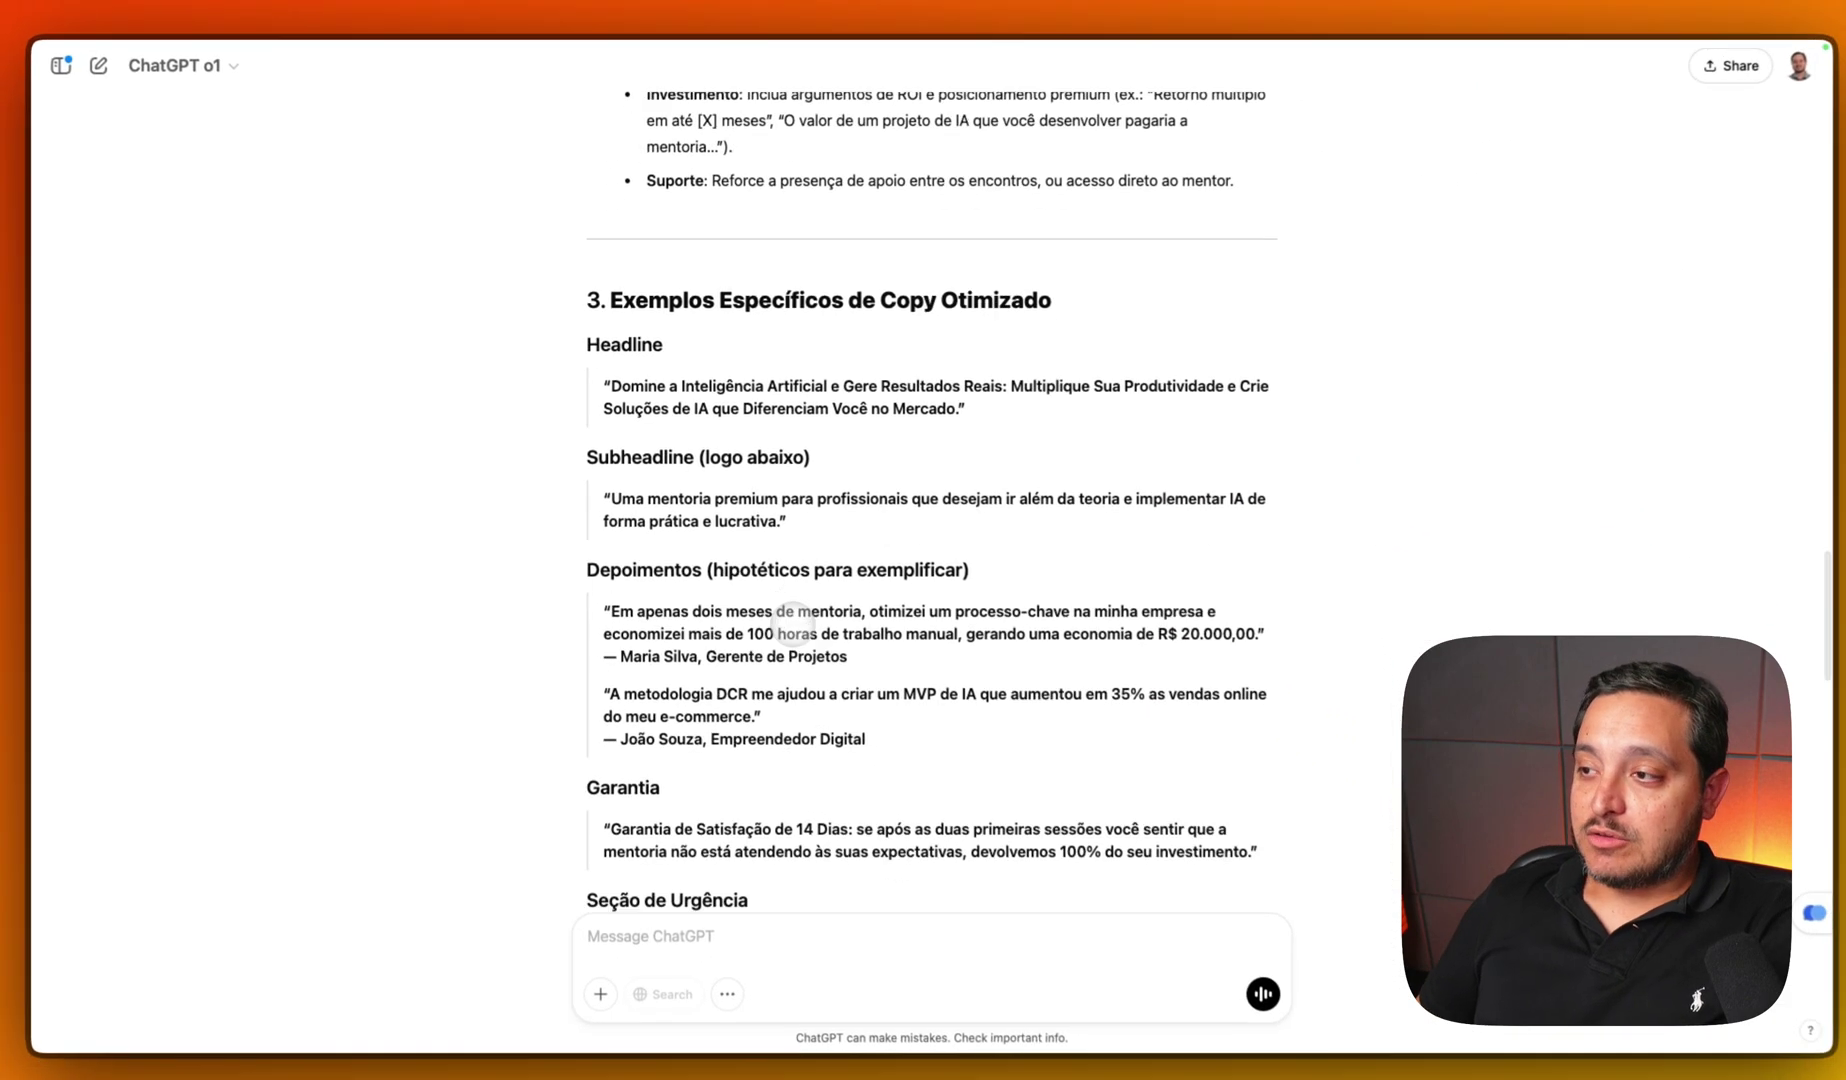
scroll(800, 600, down, 3)
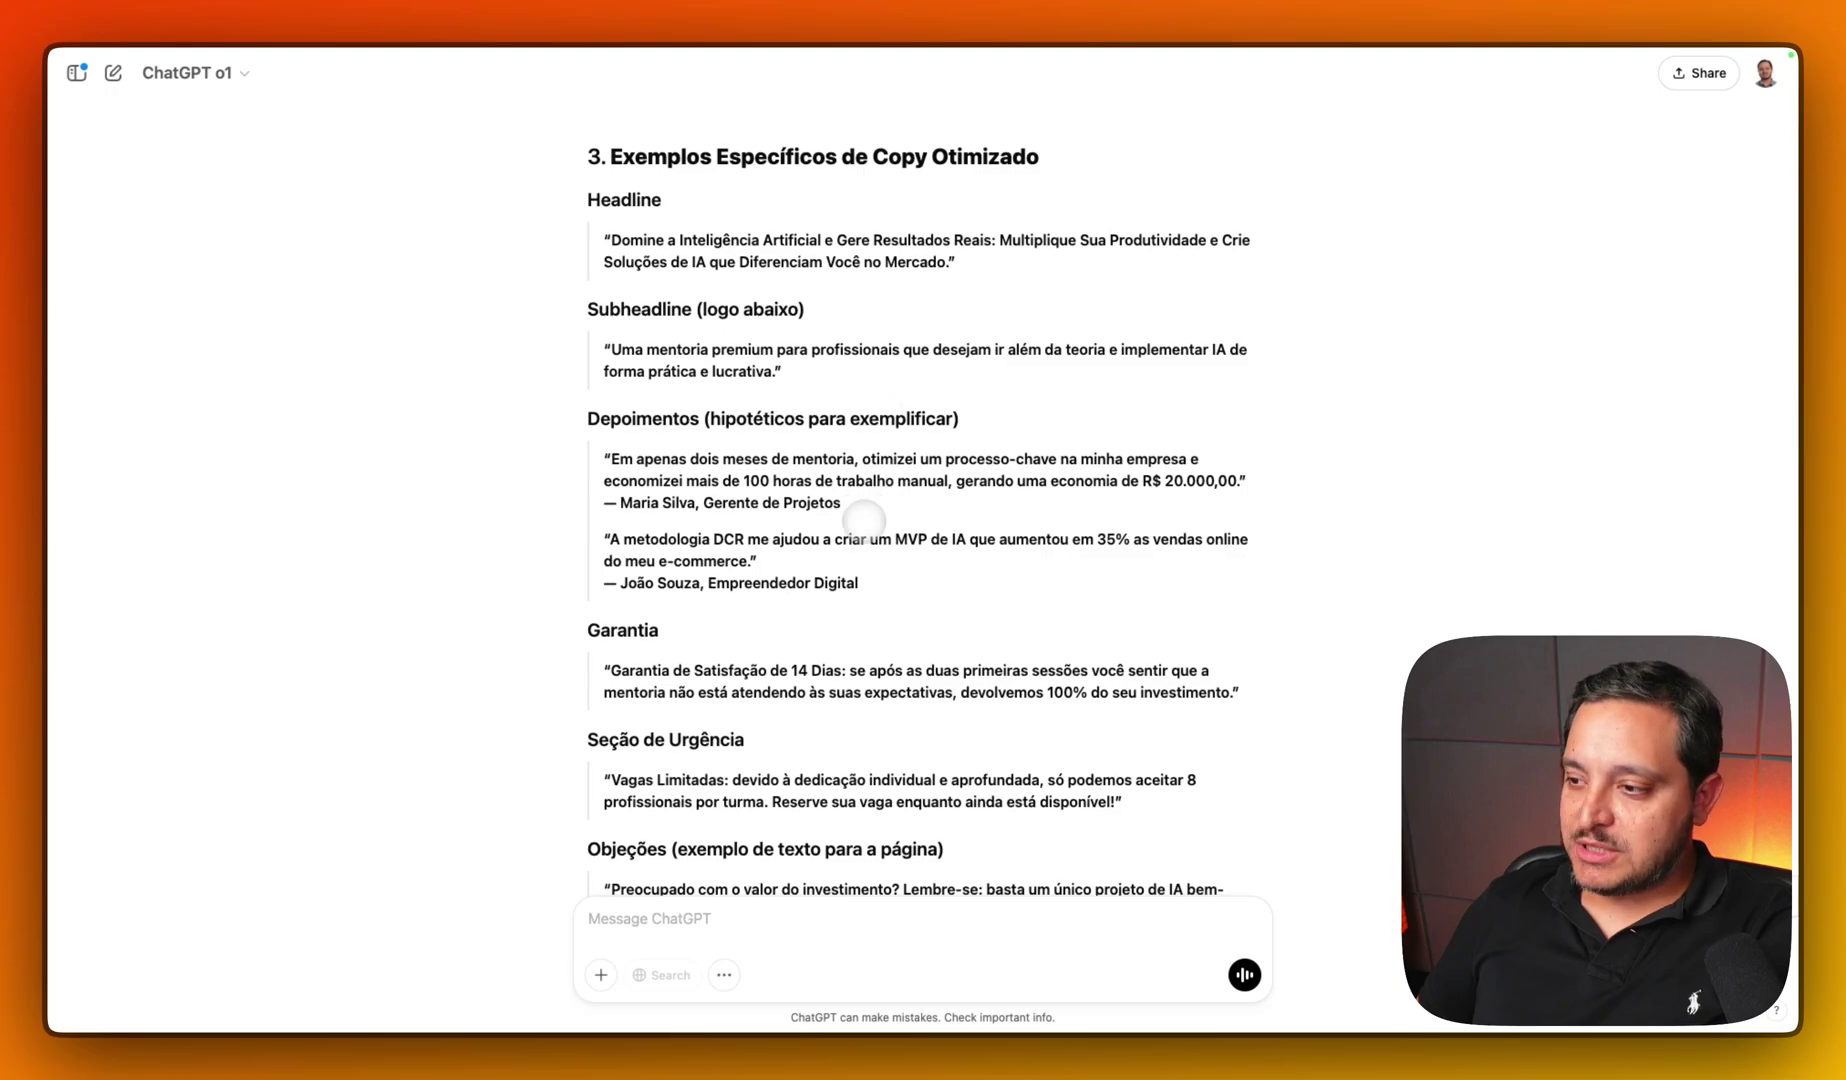
scroll(864, 519, down, 2)
scroll(670, 675, down, 12)
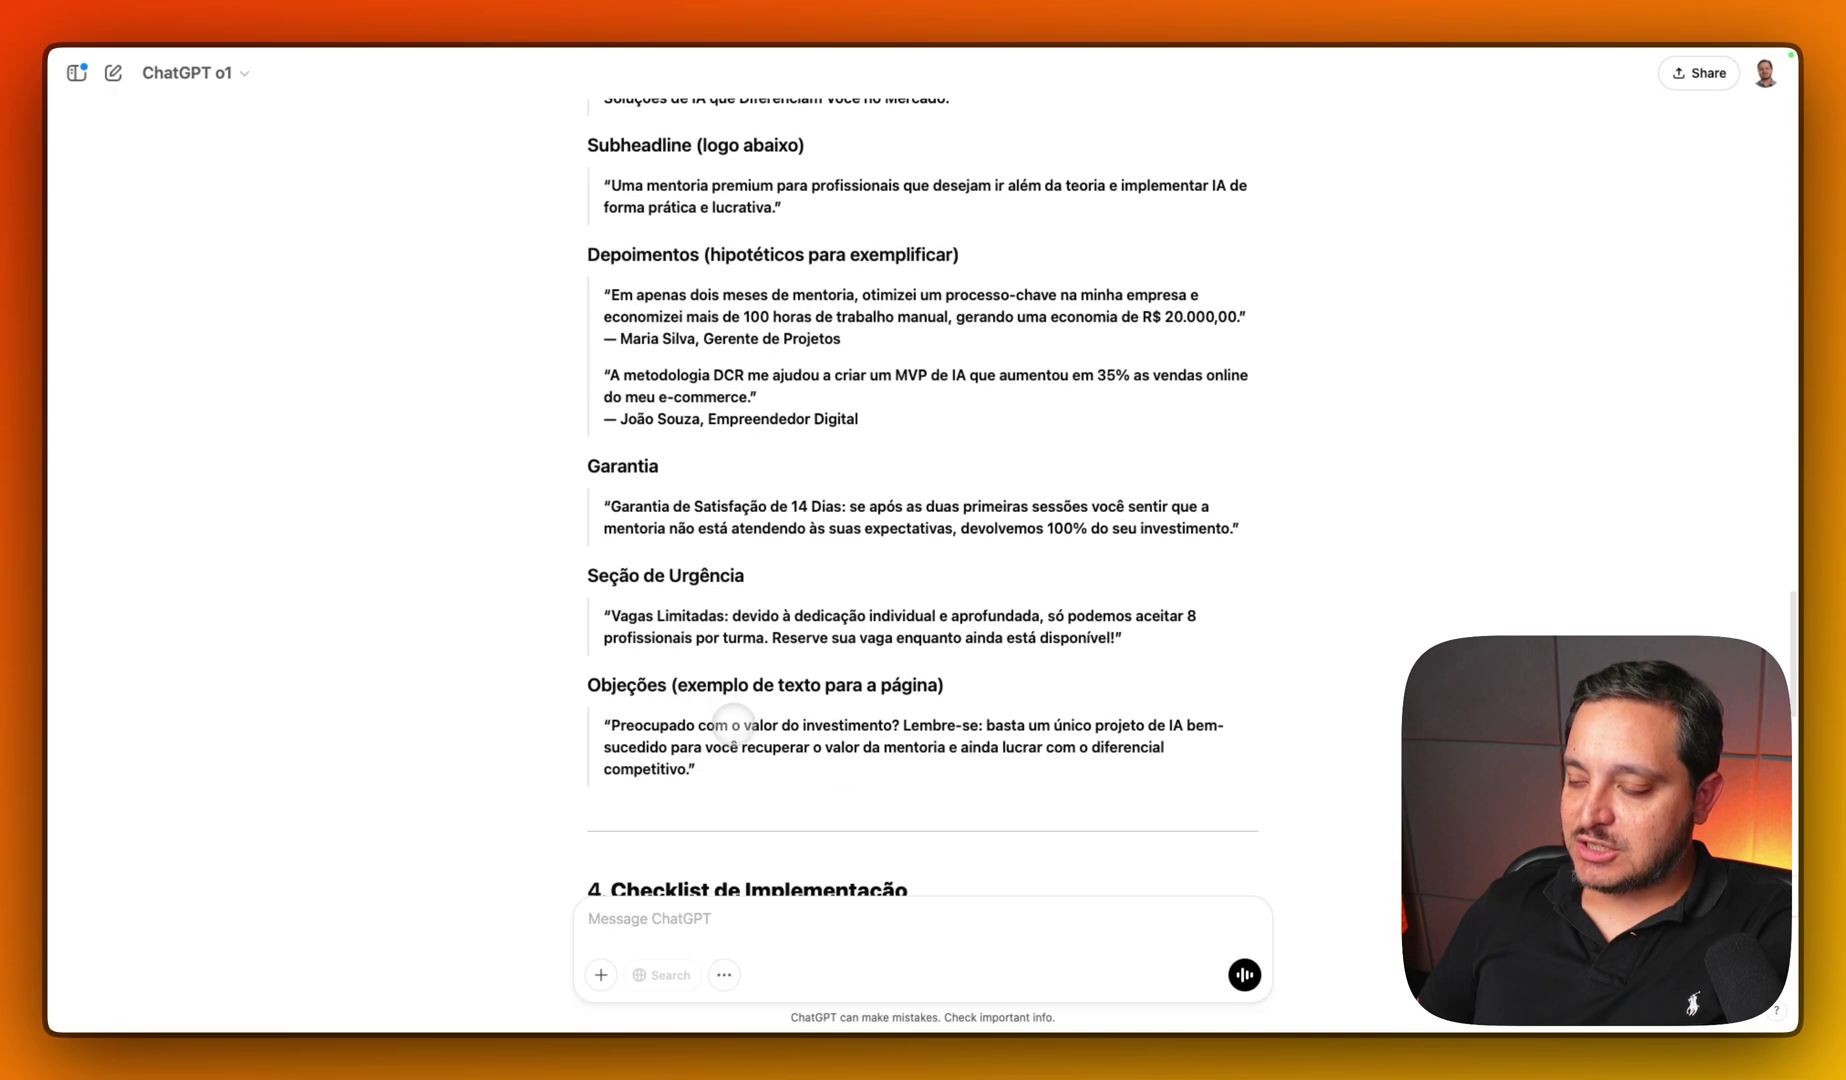
scroll(764, 784, down, 13)
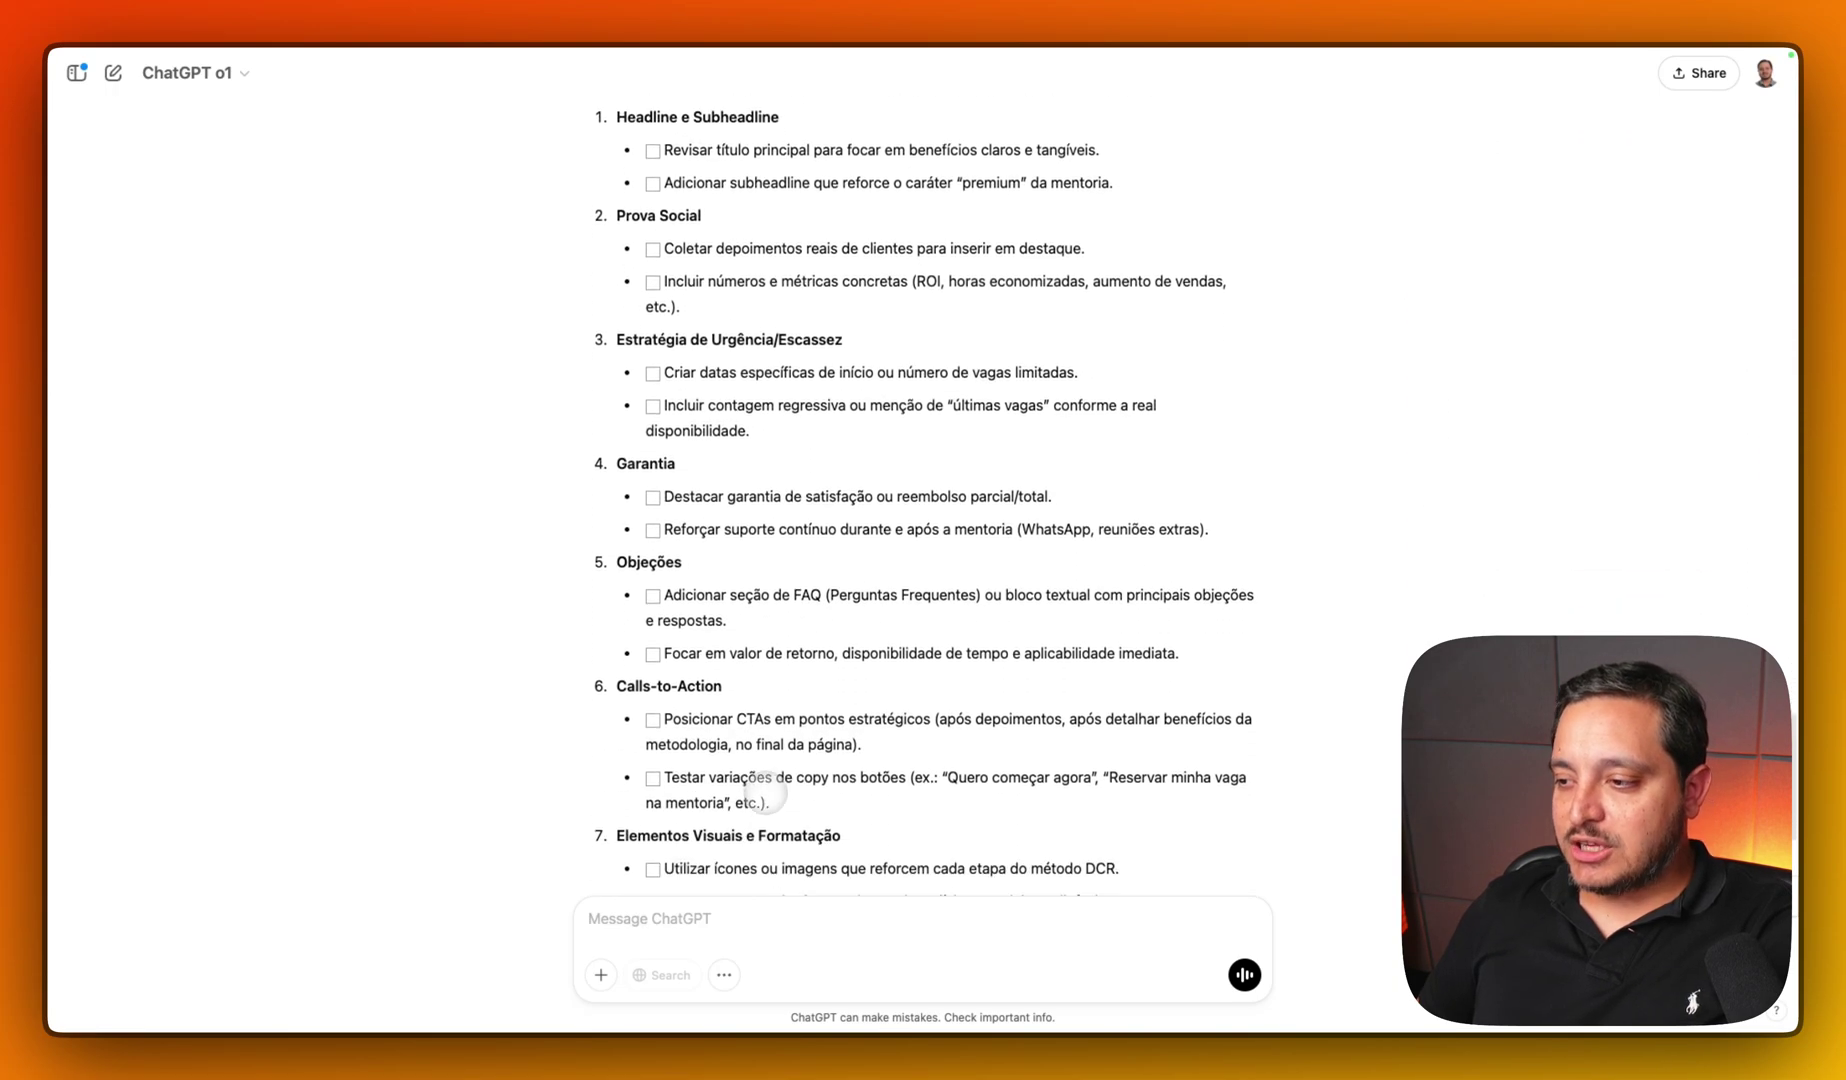
- Reuse the Claude request "quero em artefato com design para eu conseguir entender melhor o relatório" as a follow-up message in the ChatGPT chat
click(640, 916)
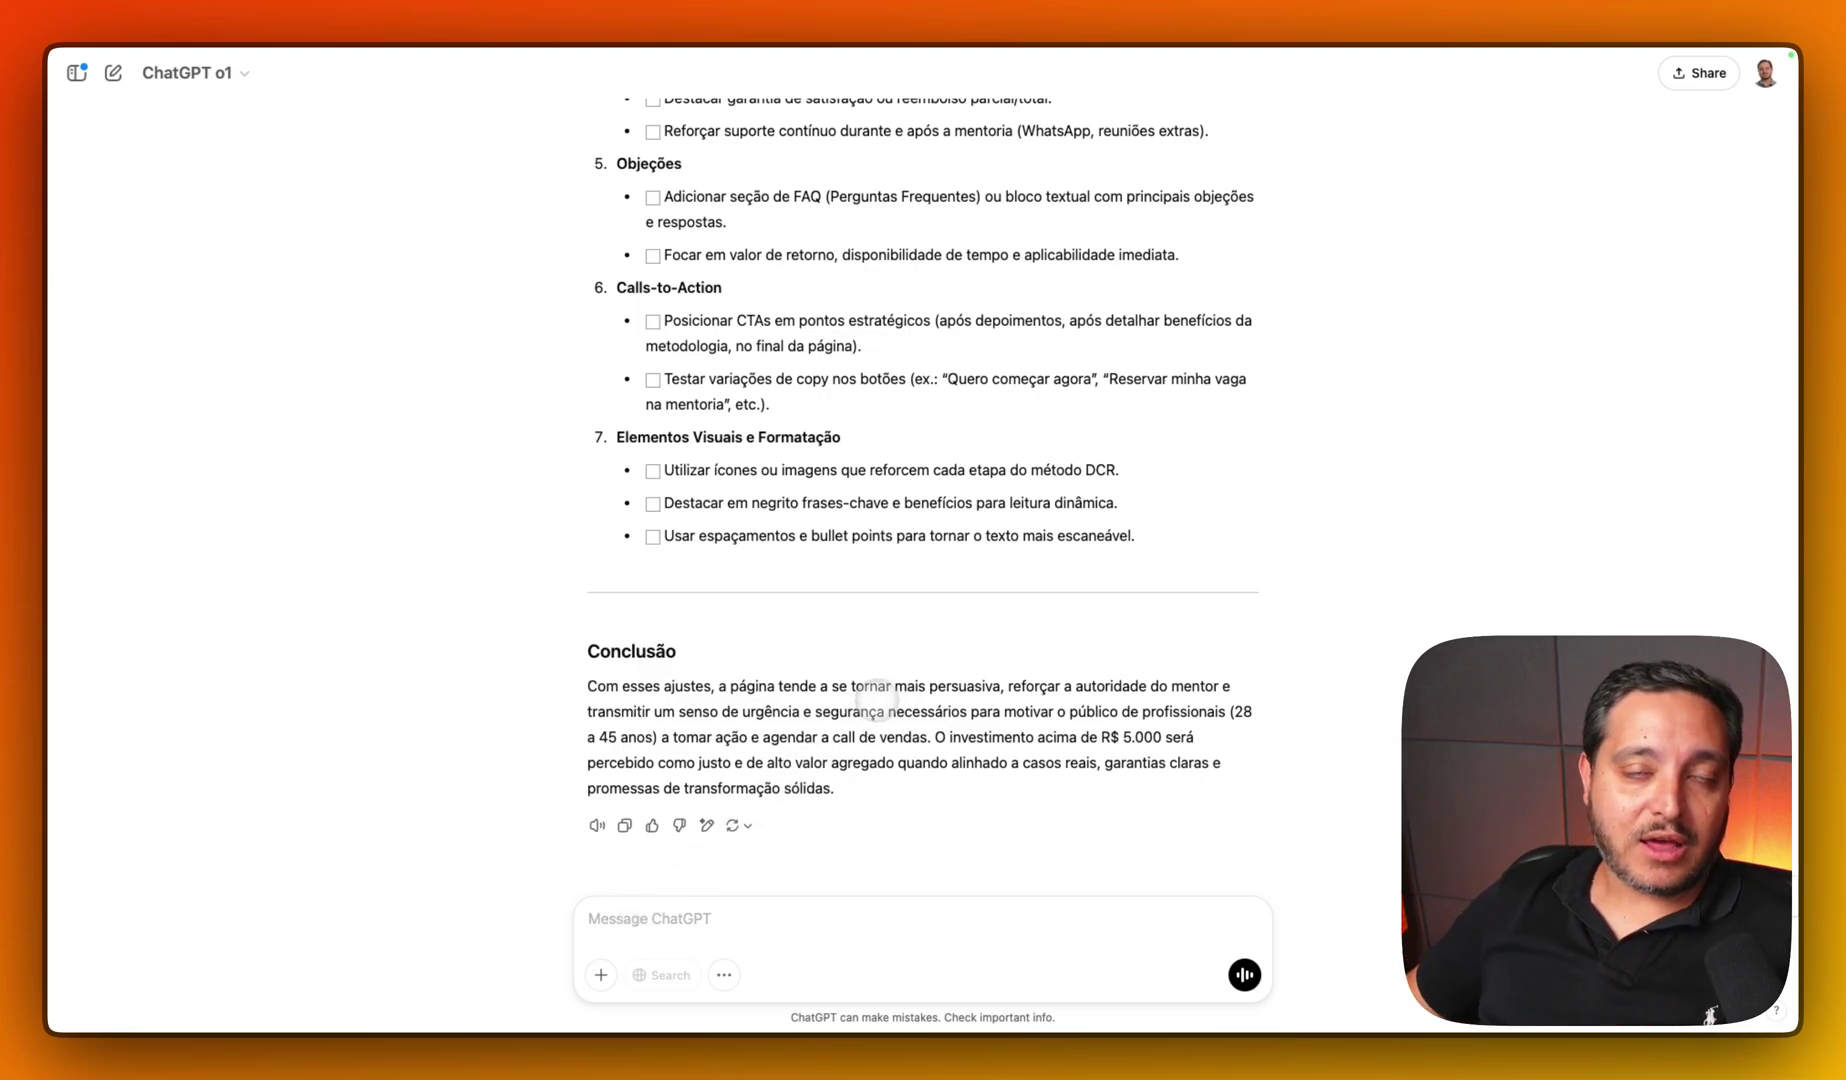
key(super+Tab)
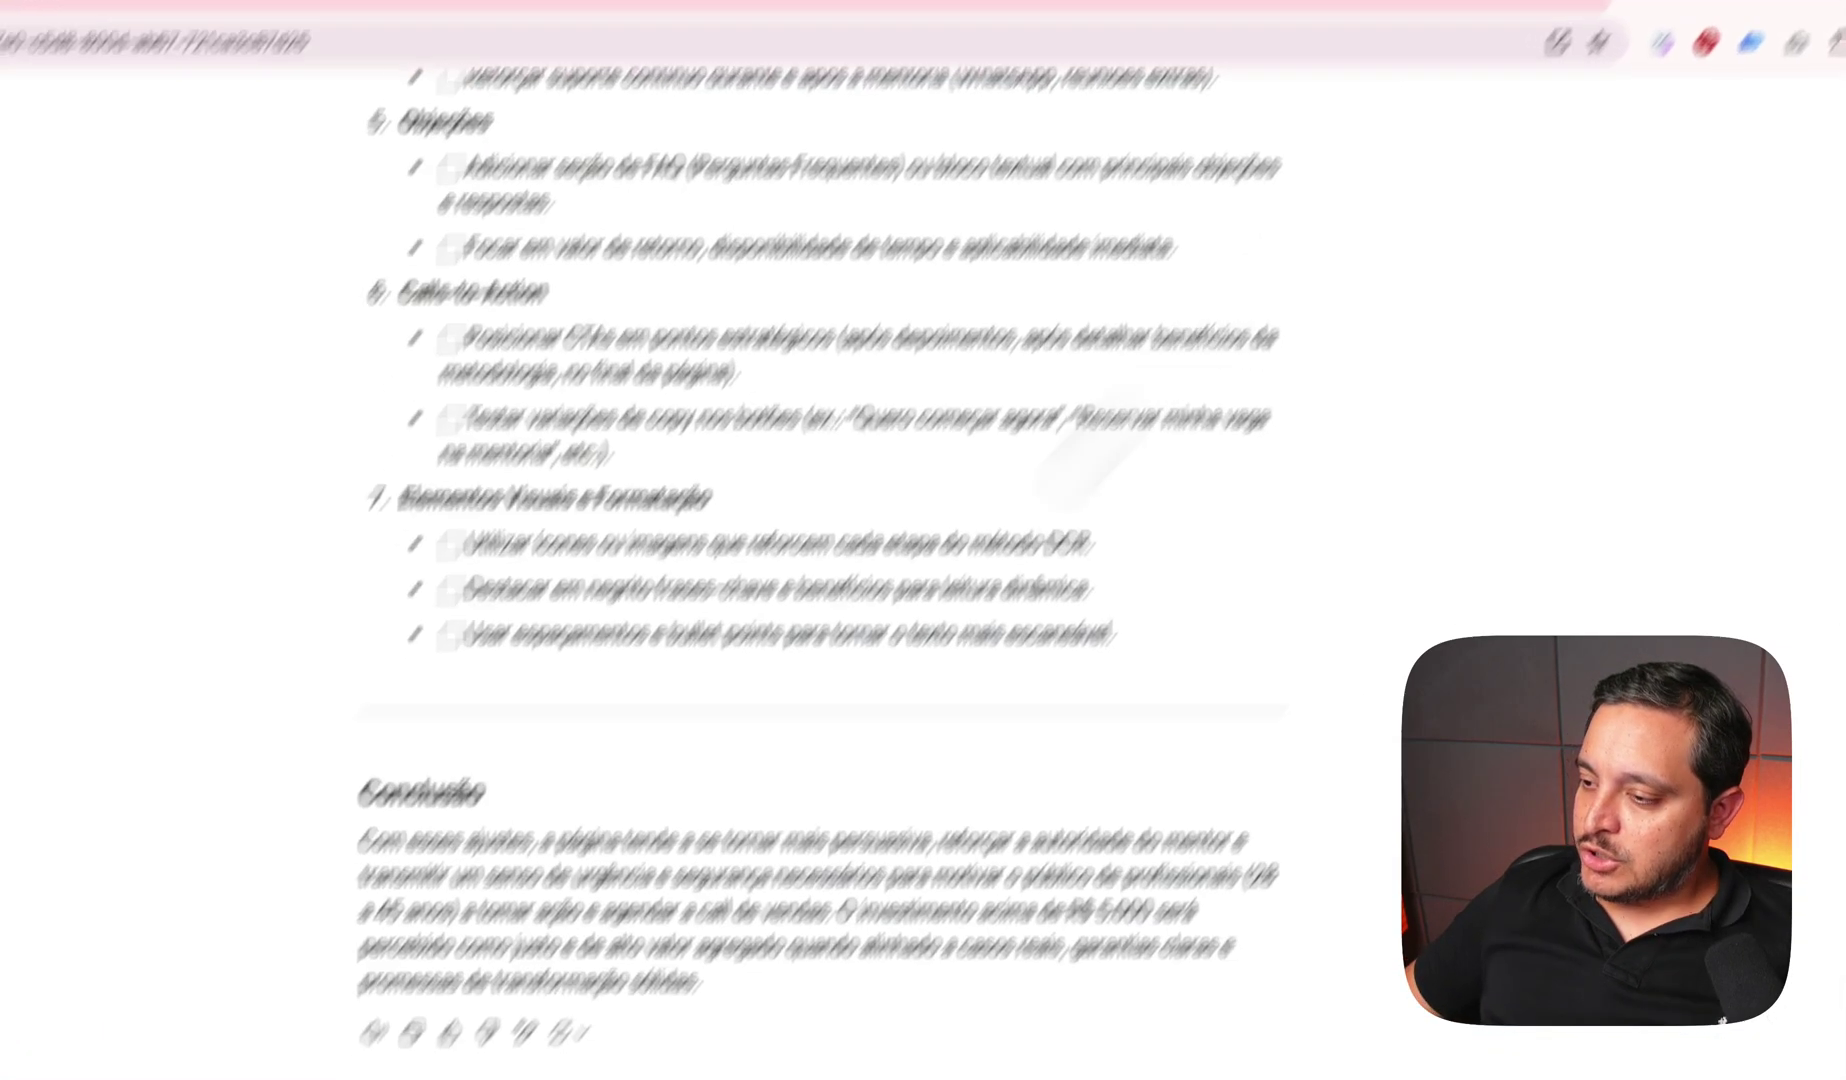
text(quero em artefato com design para eu conseguir entender melhor o relatório)
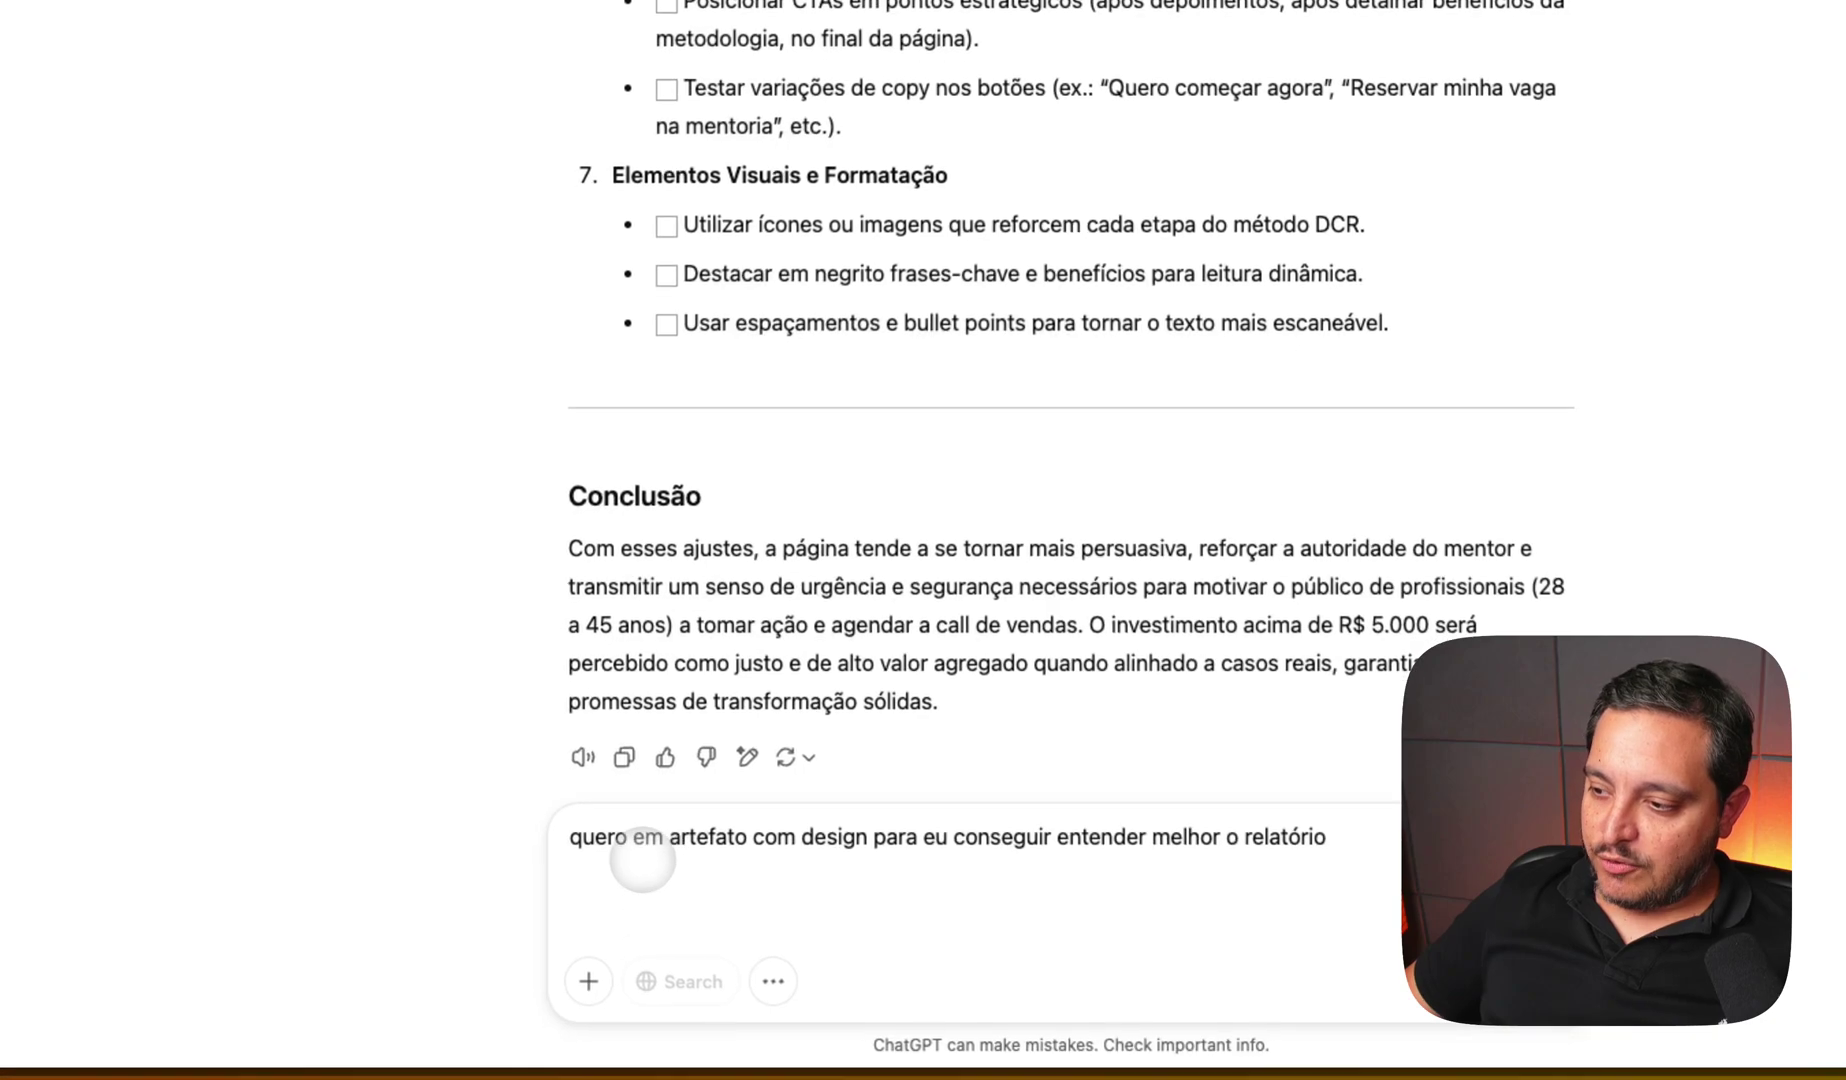
click(690, 836)
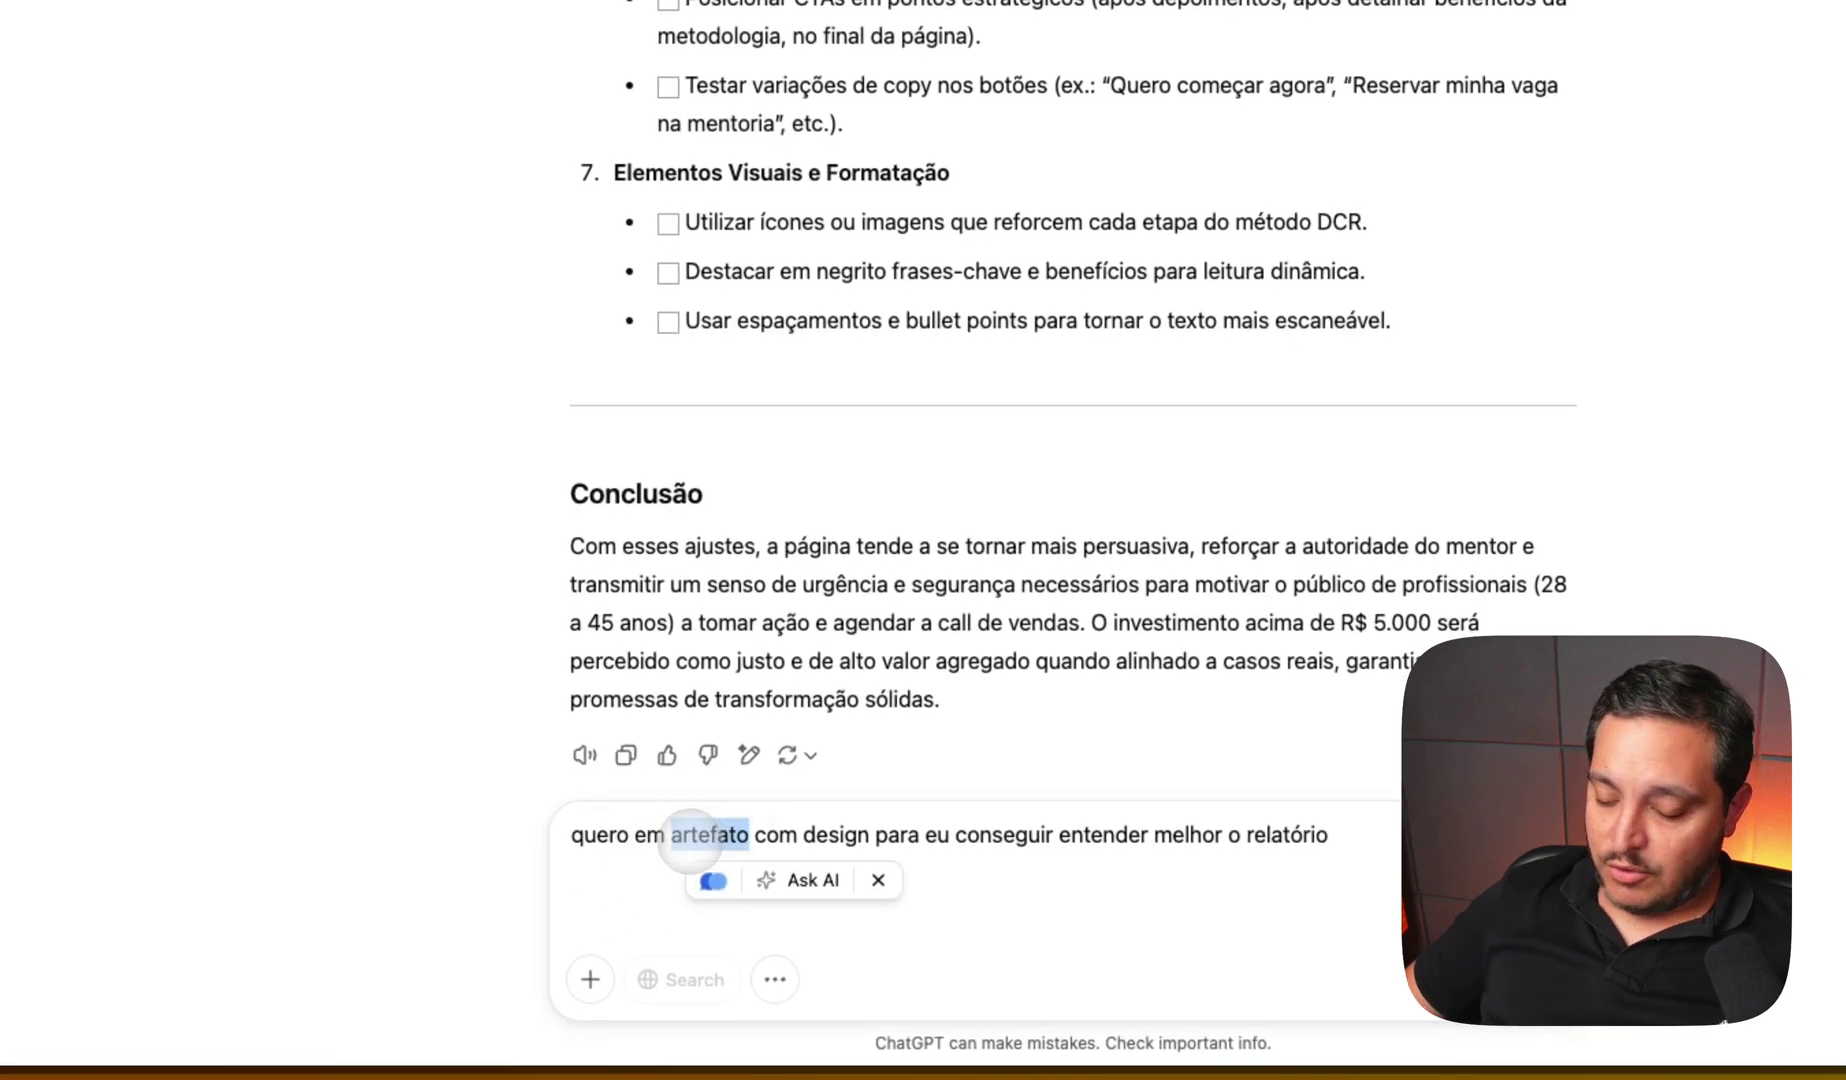
key(Return)
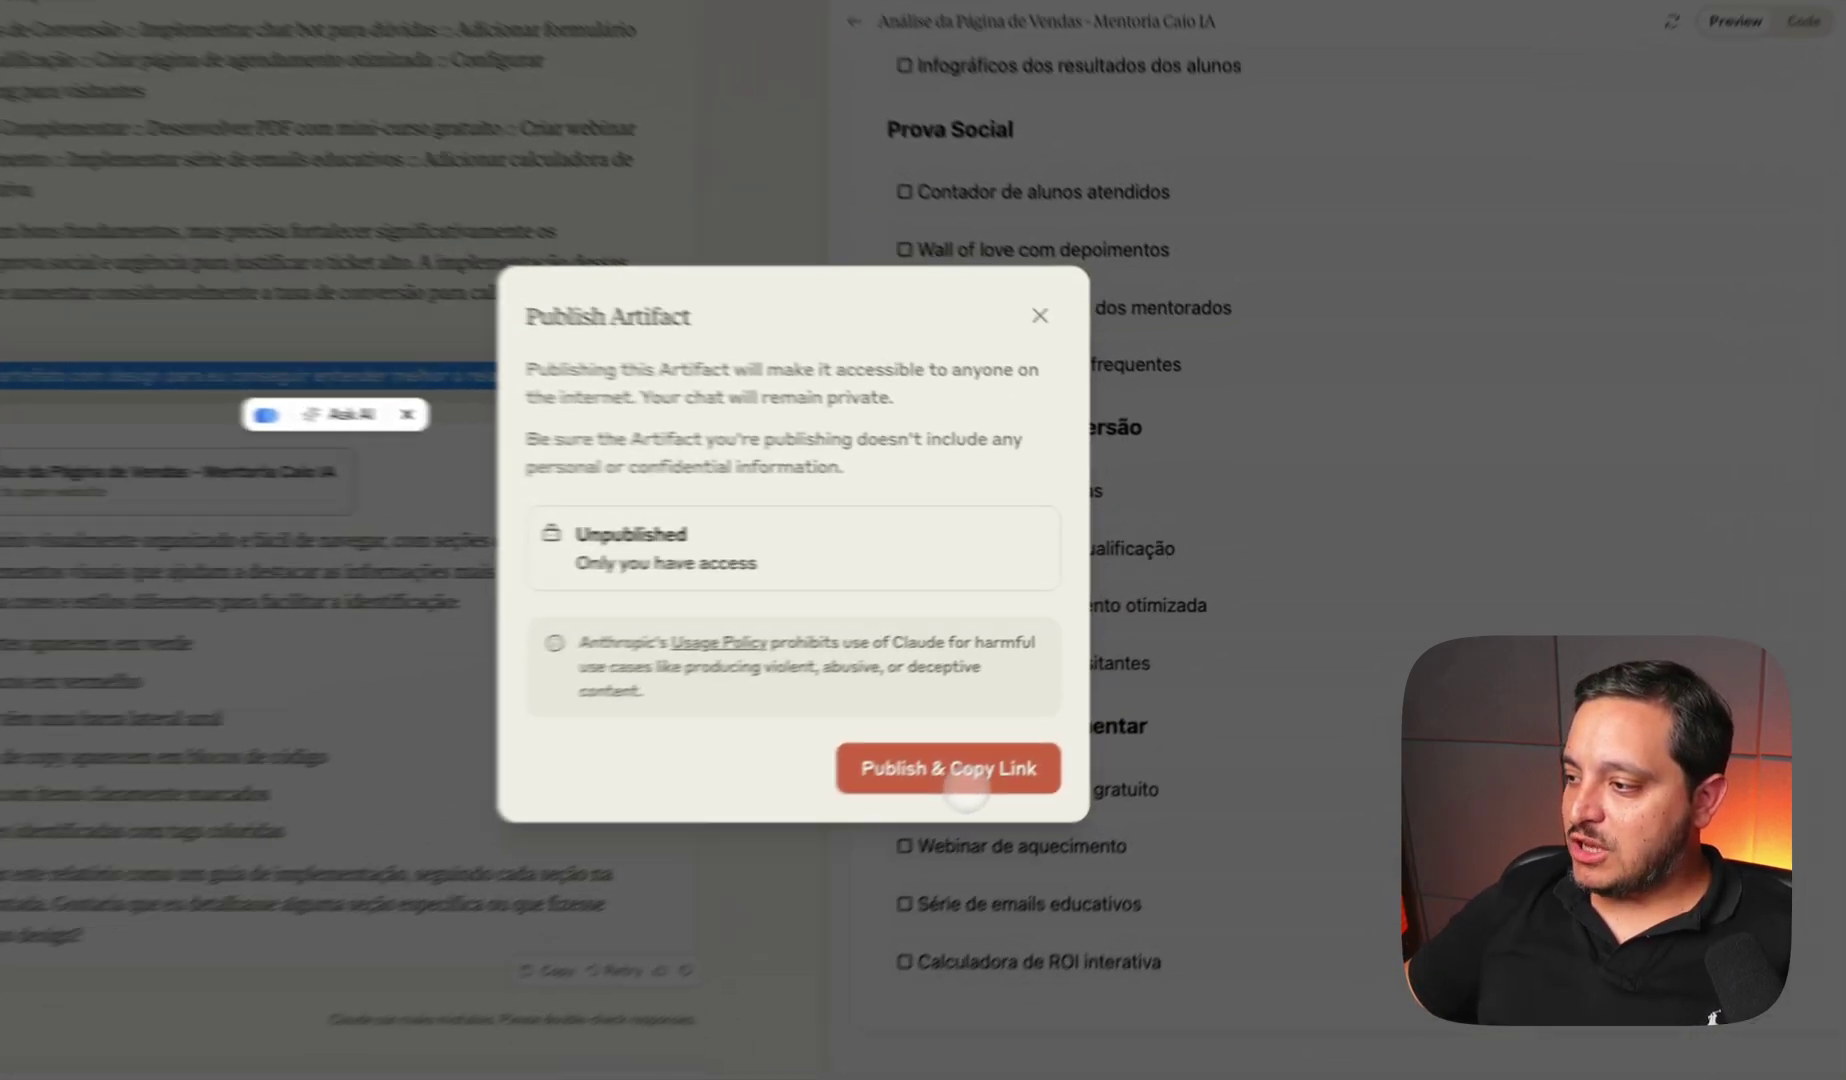
- Publish Claude's sales page analysis artifact, copy its public link and close the publishing dialog
click(1066, 718)
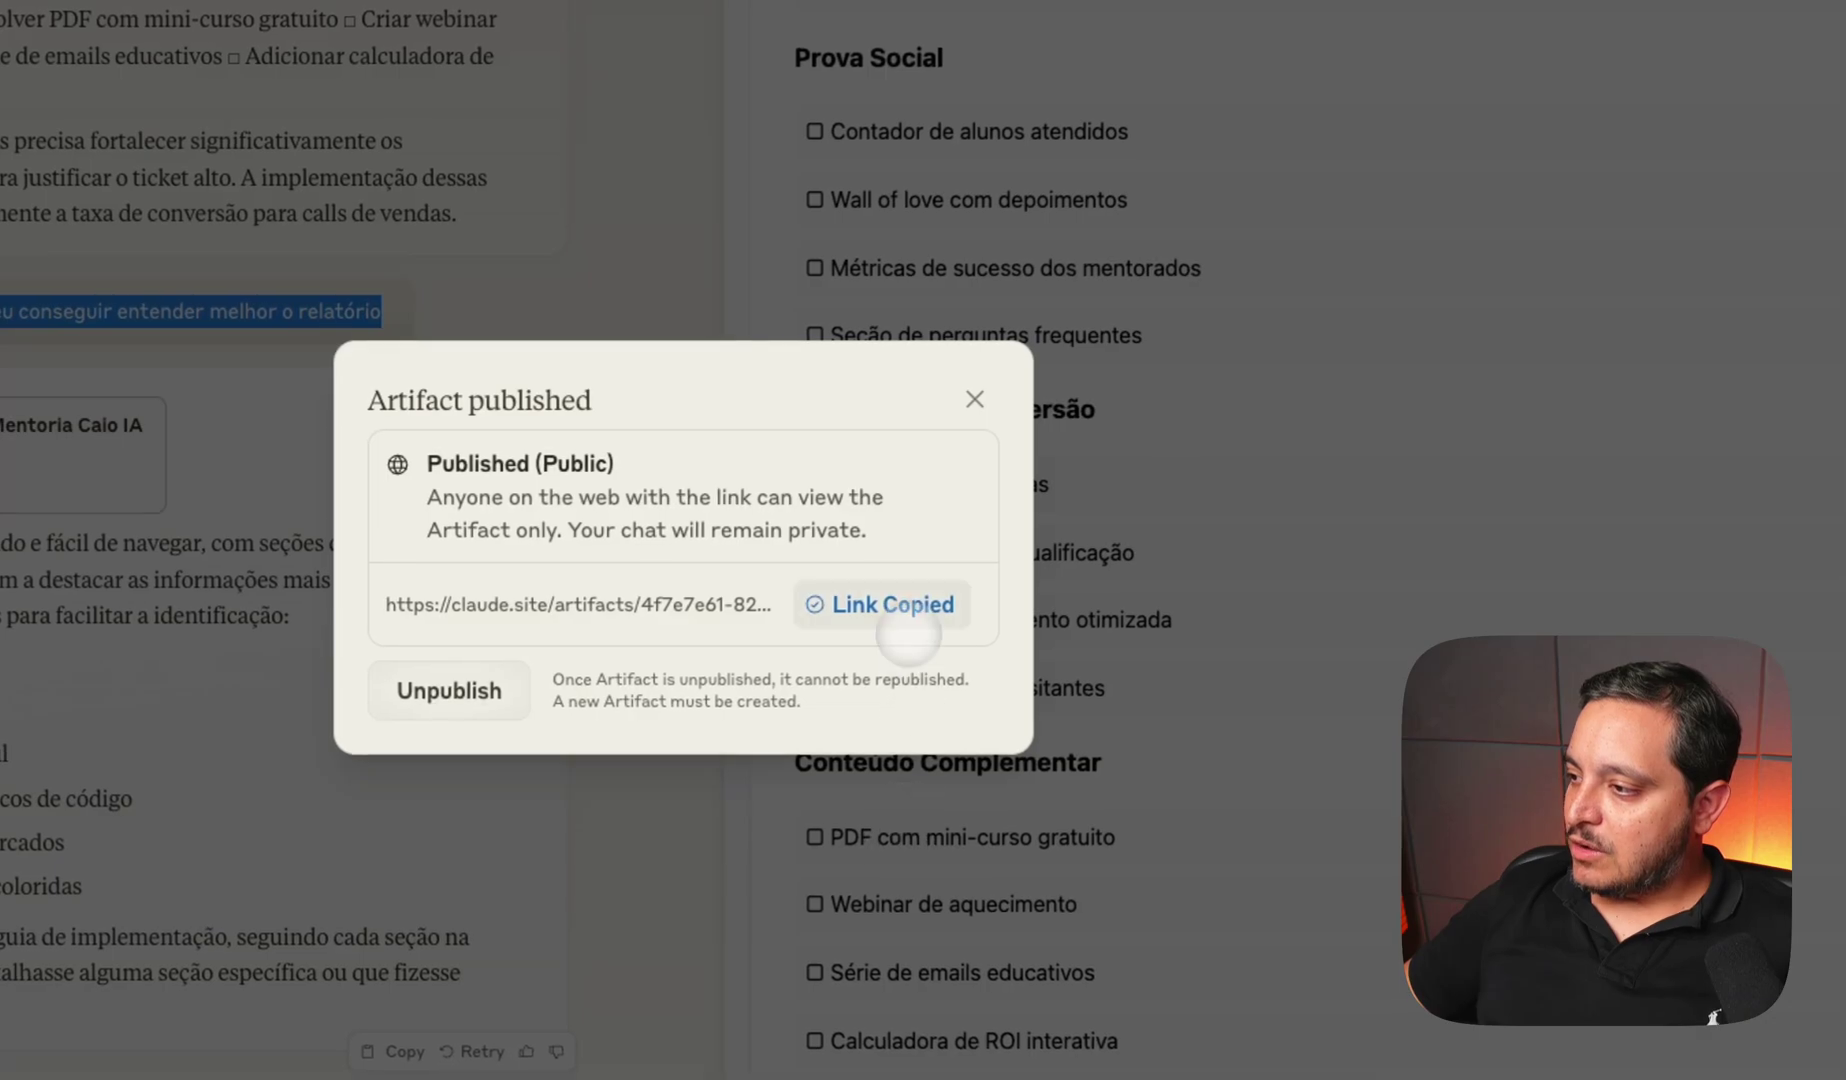
click(972, 398)
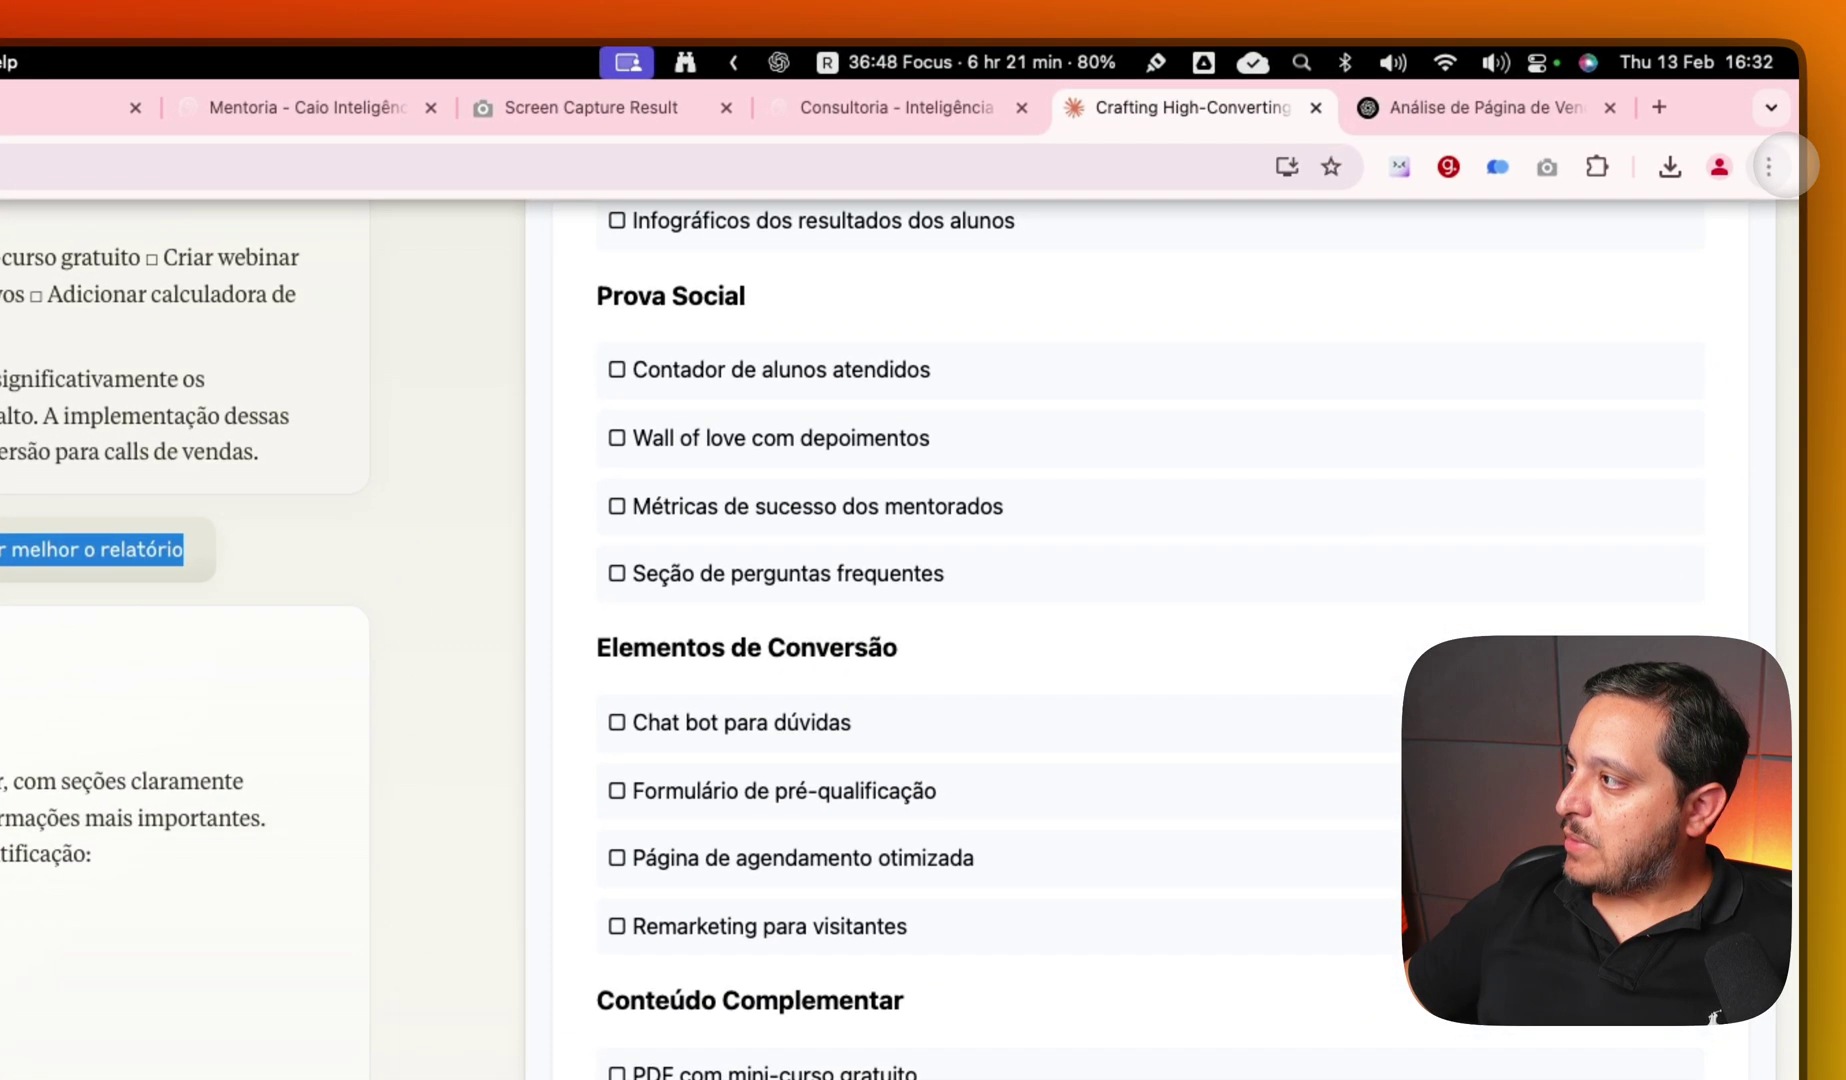
- Open the copied public artifact link in a new incognito window and show the artifact's content
click(1768, 166)
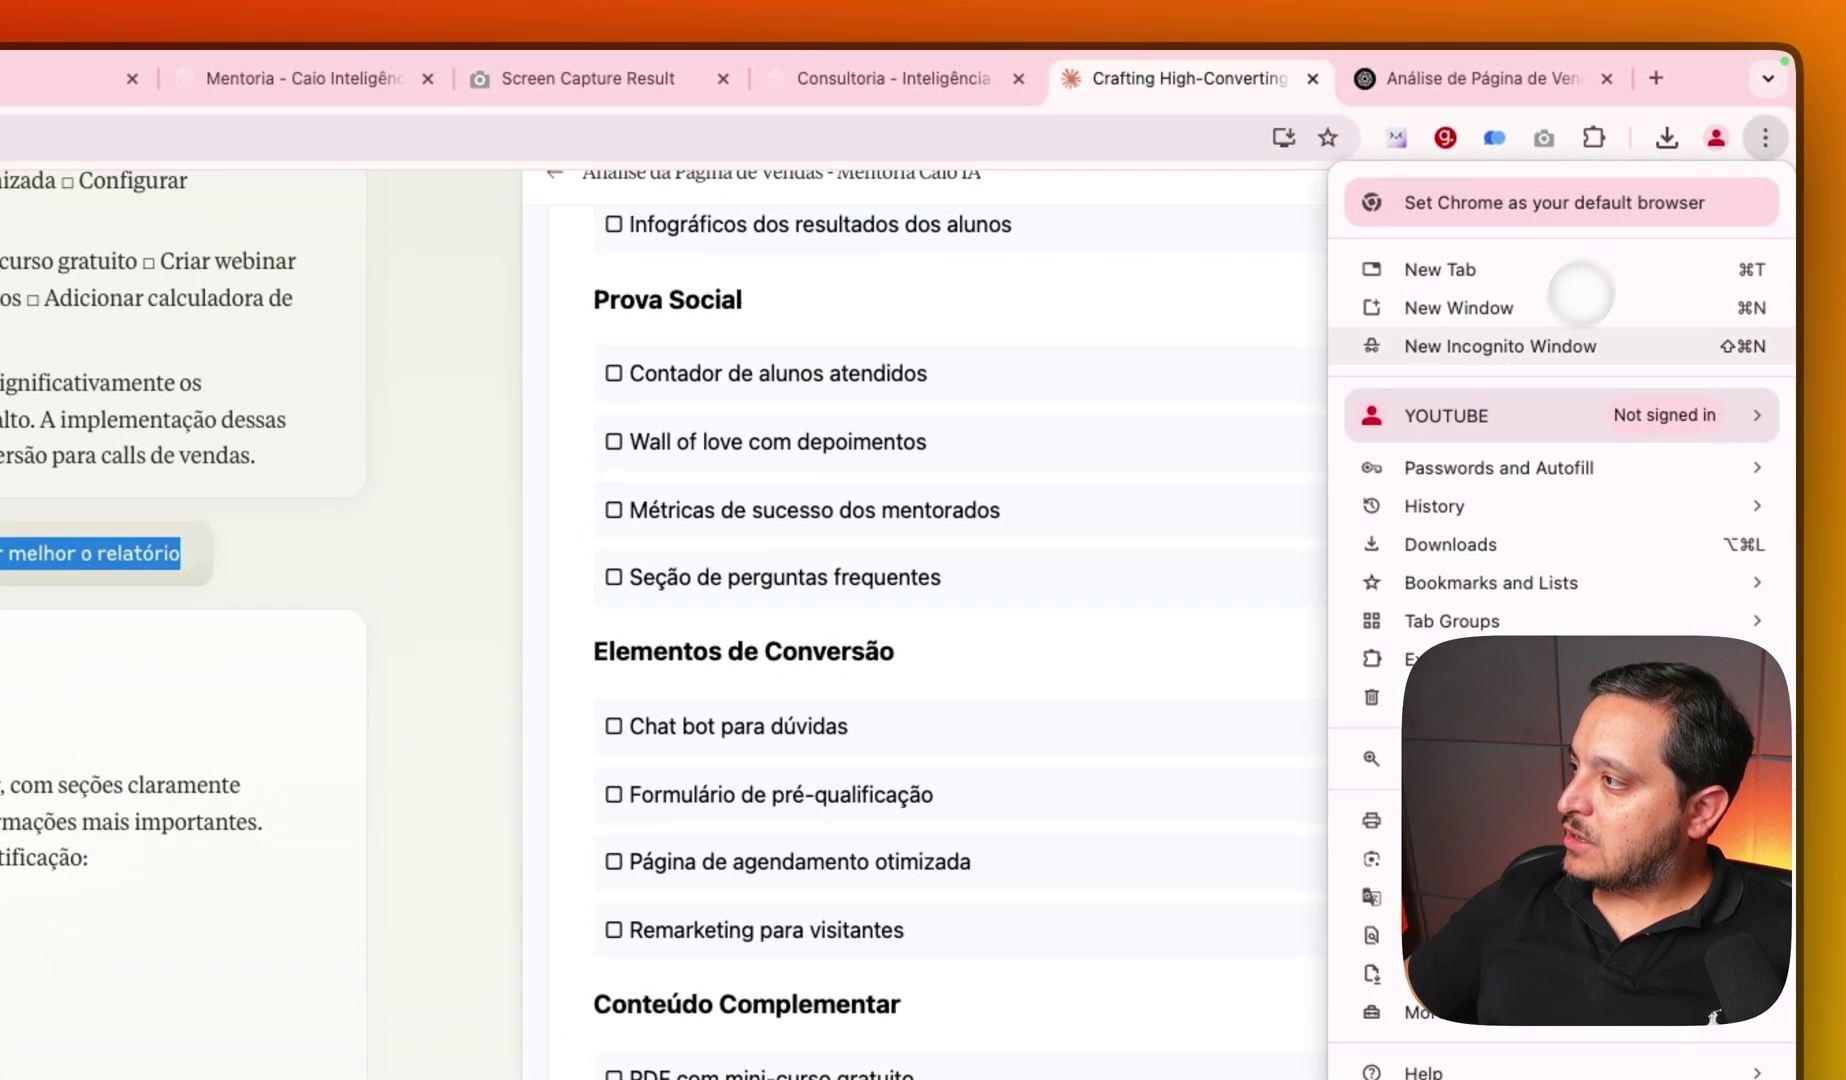
key(Escape)
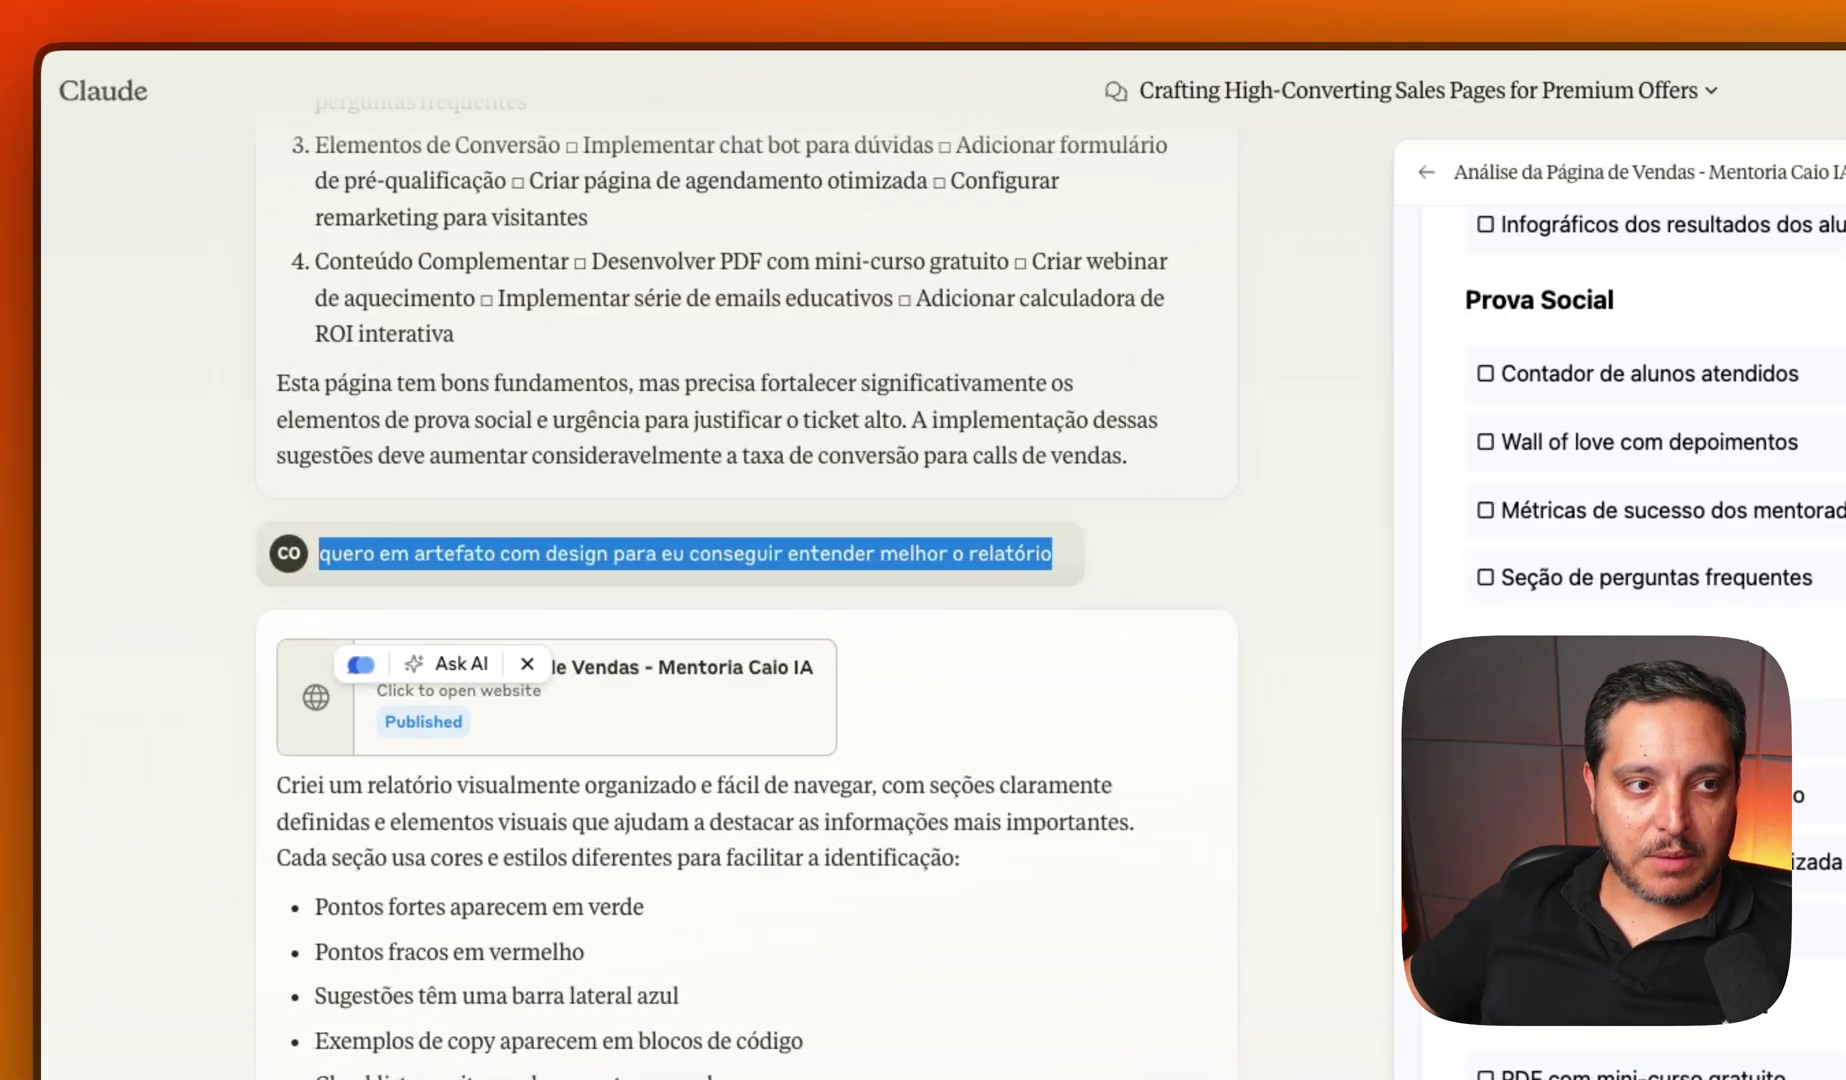
key(super+shift+n)
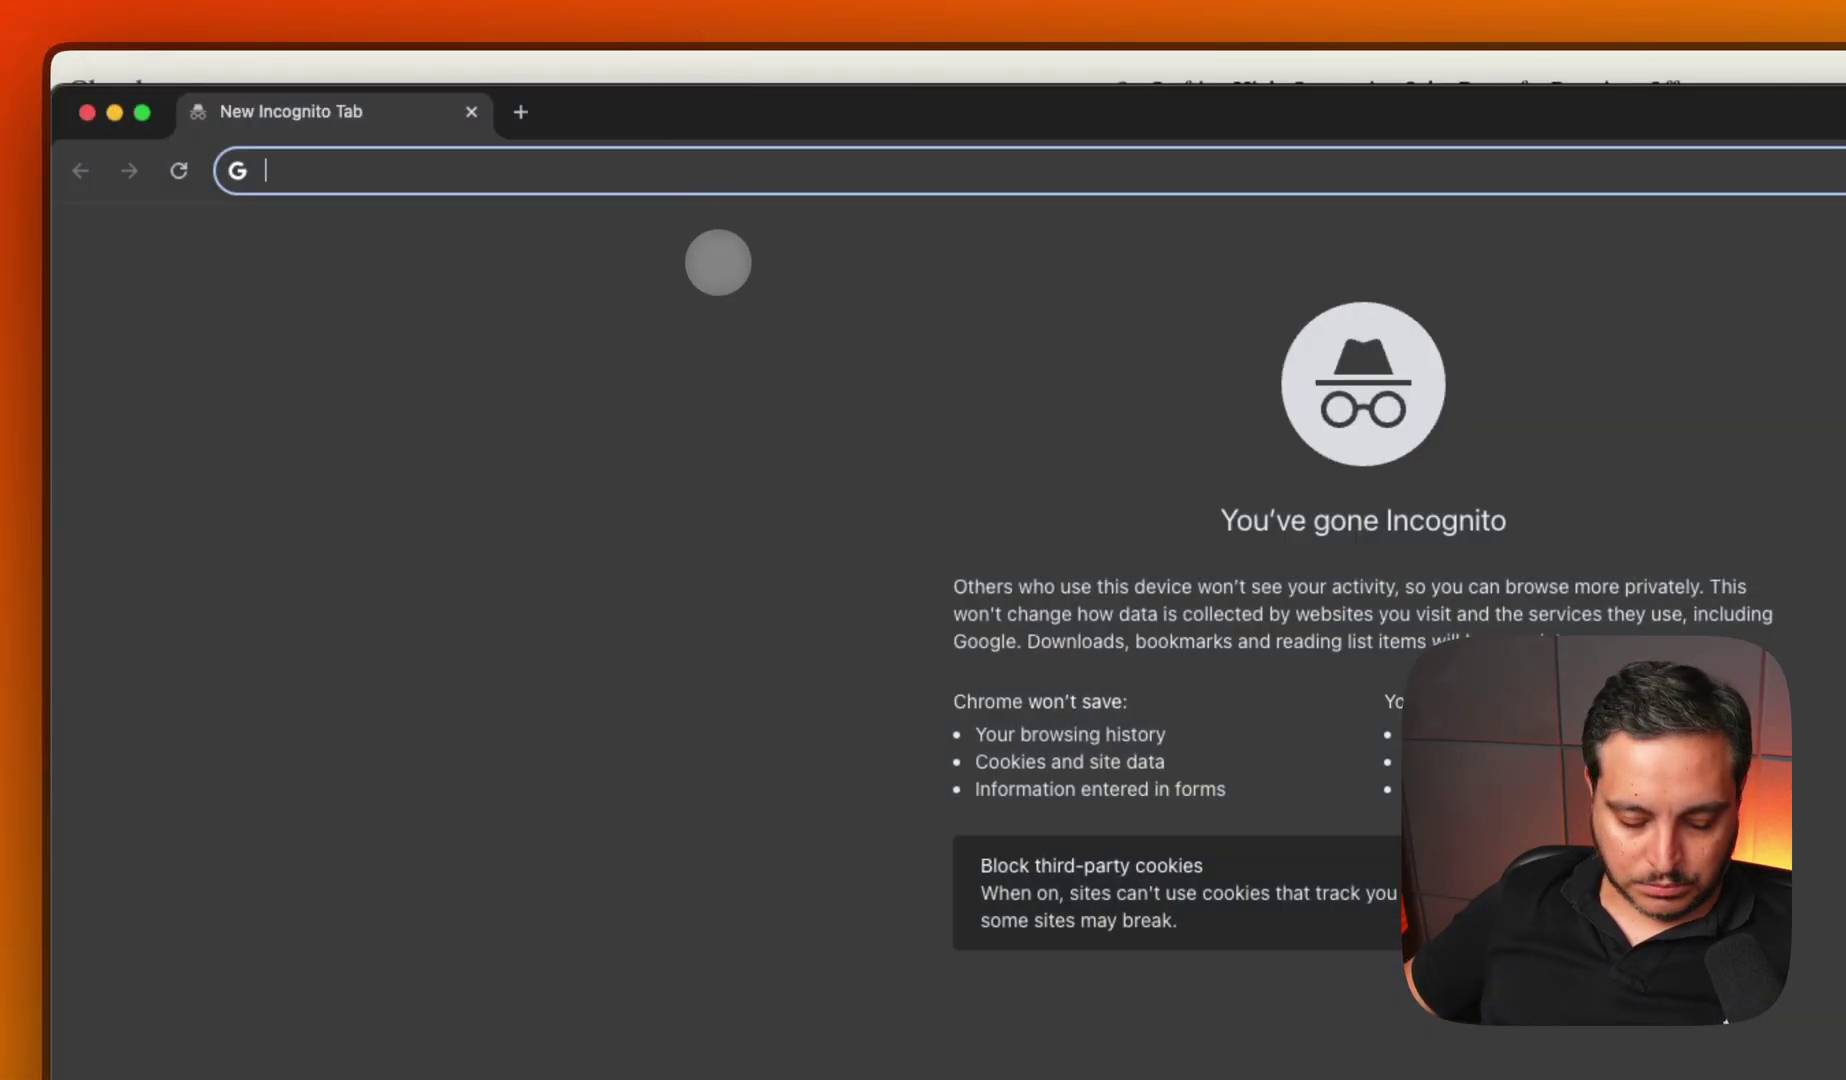
text(https://claude.site/artifacts/4f7e7e61-62e0-4fcd-ac90-54ec7aa5be2e)
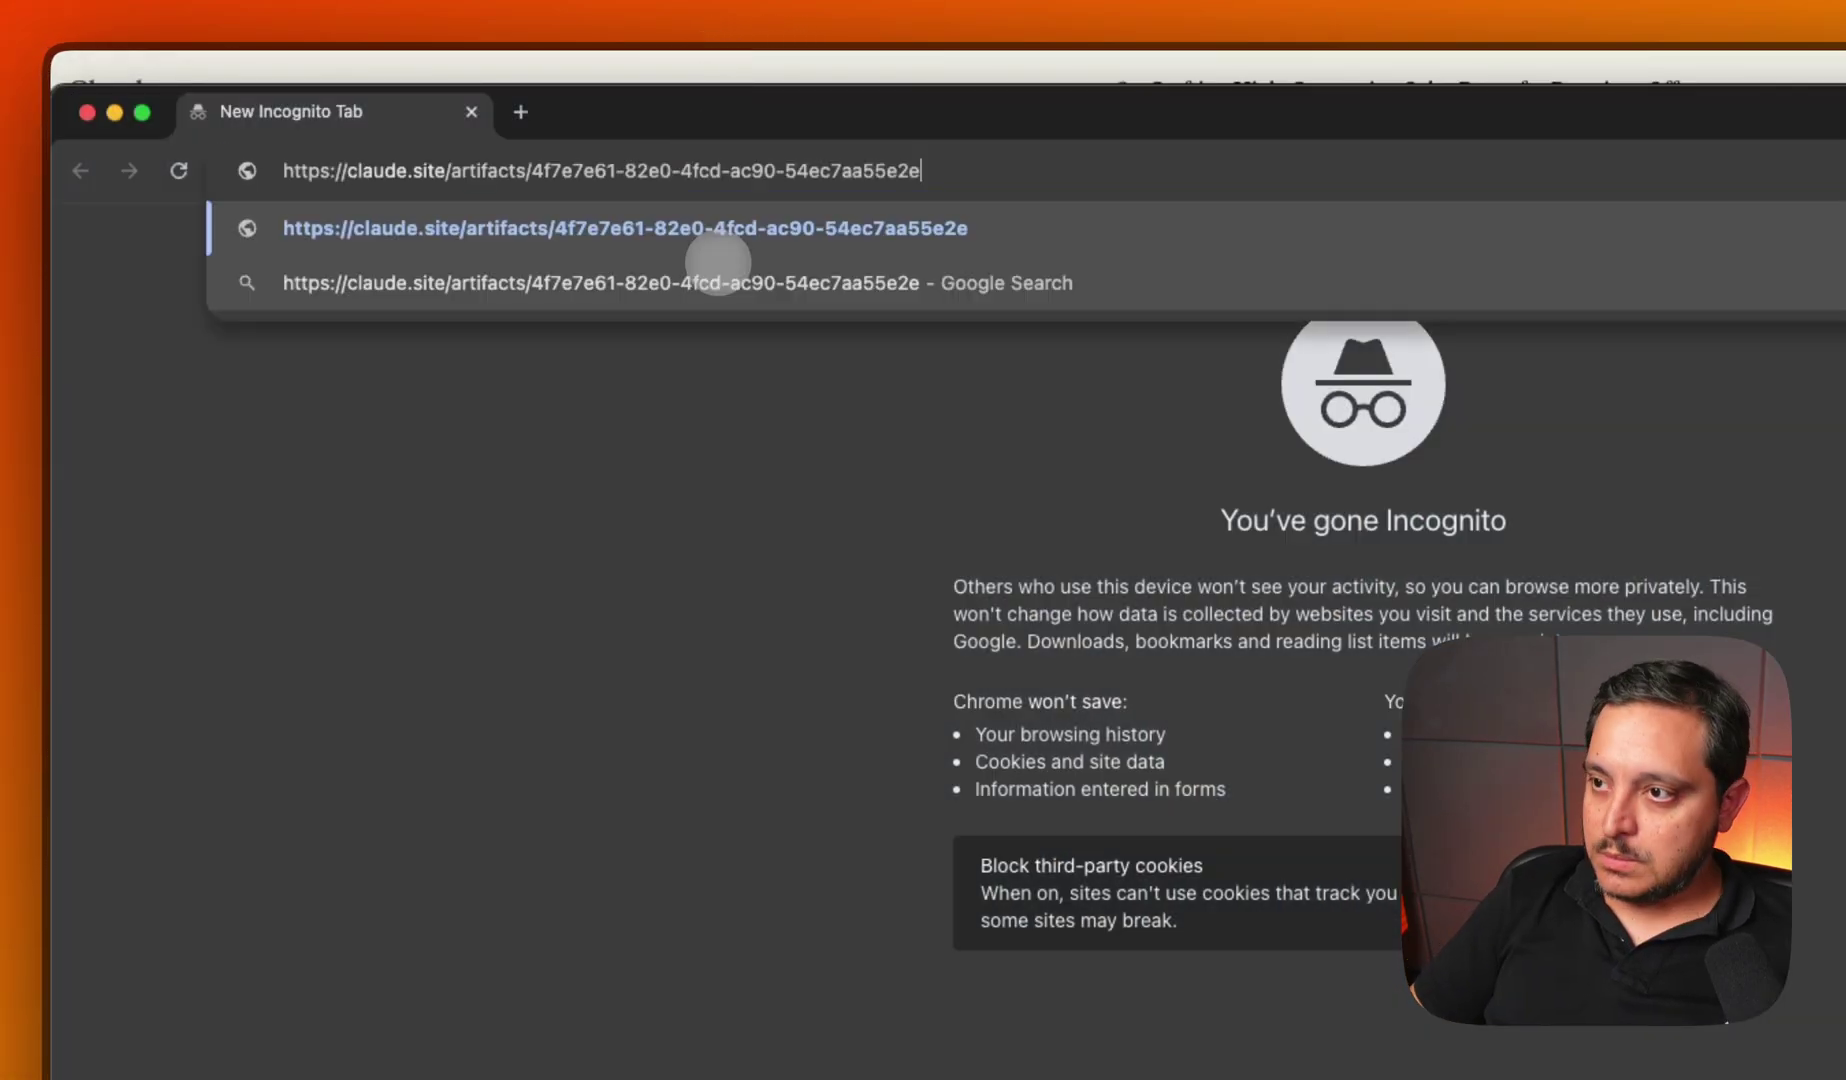
key(Return)
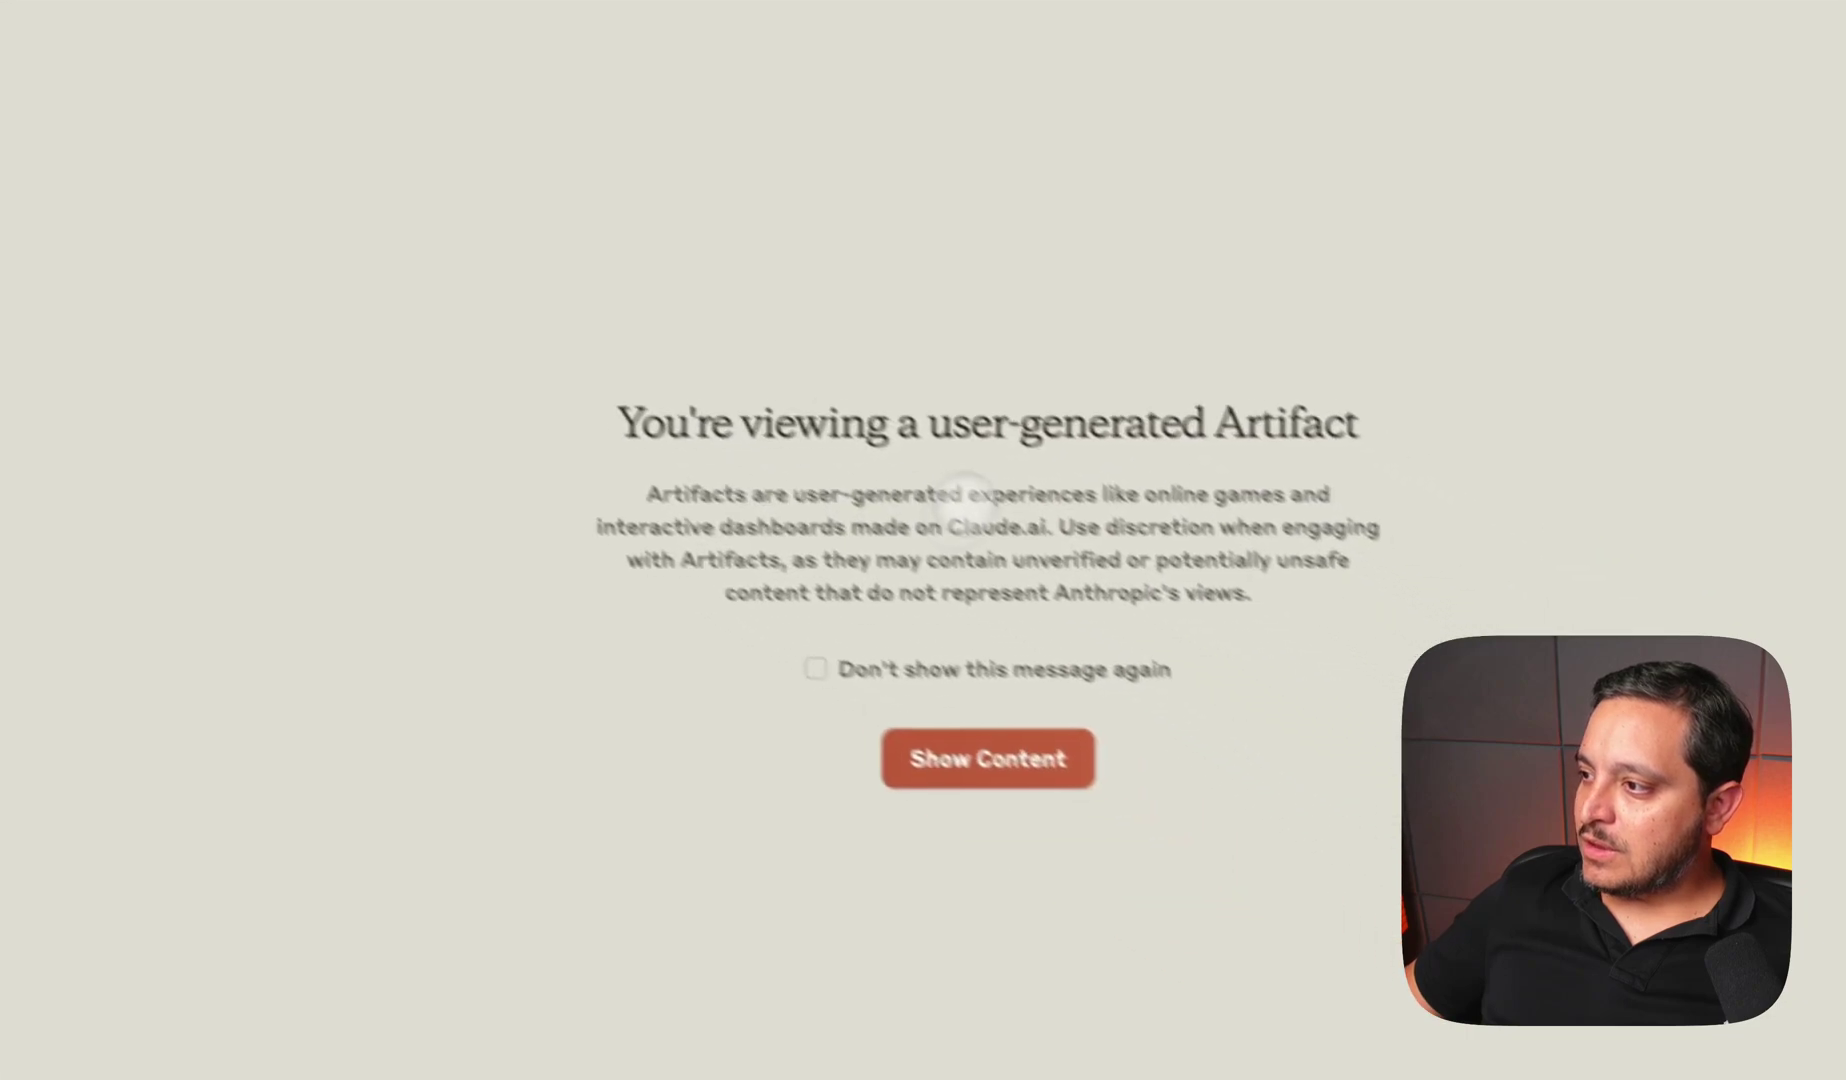
click(1322, 990)
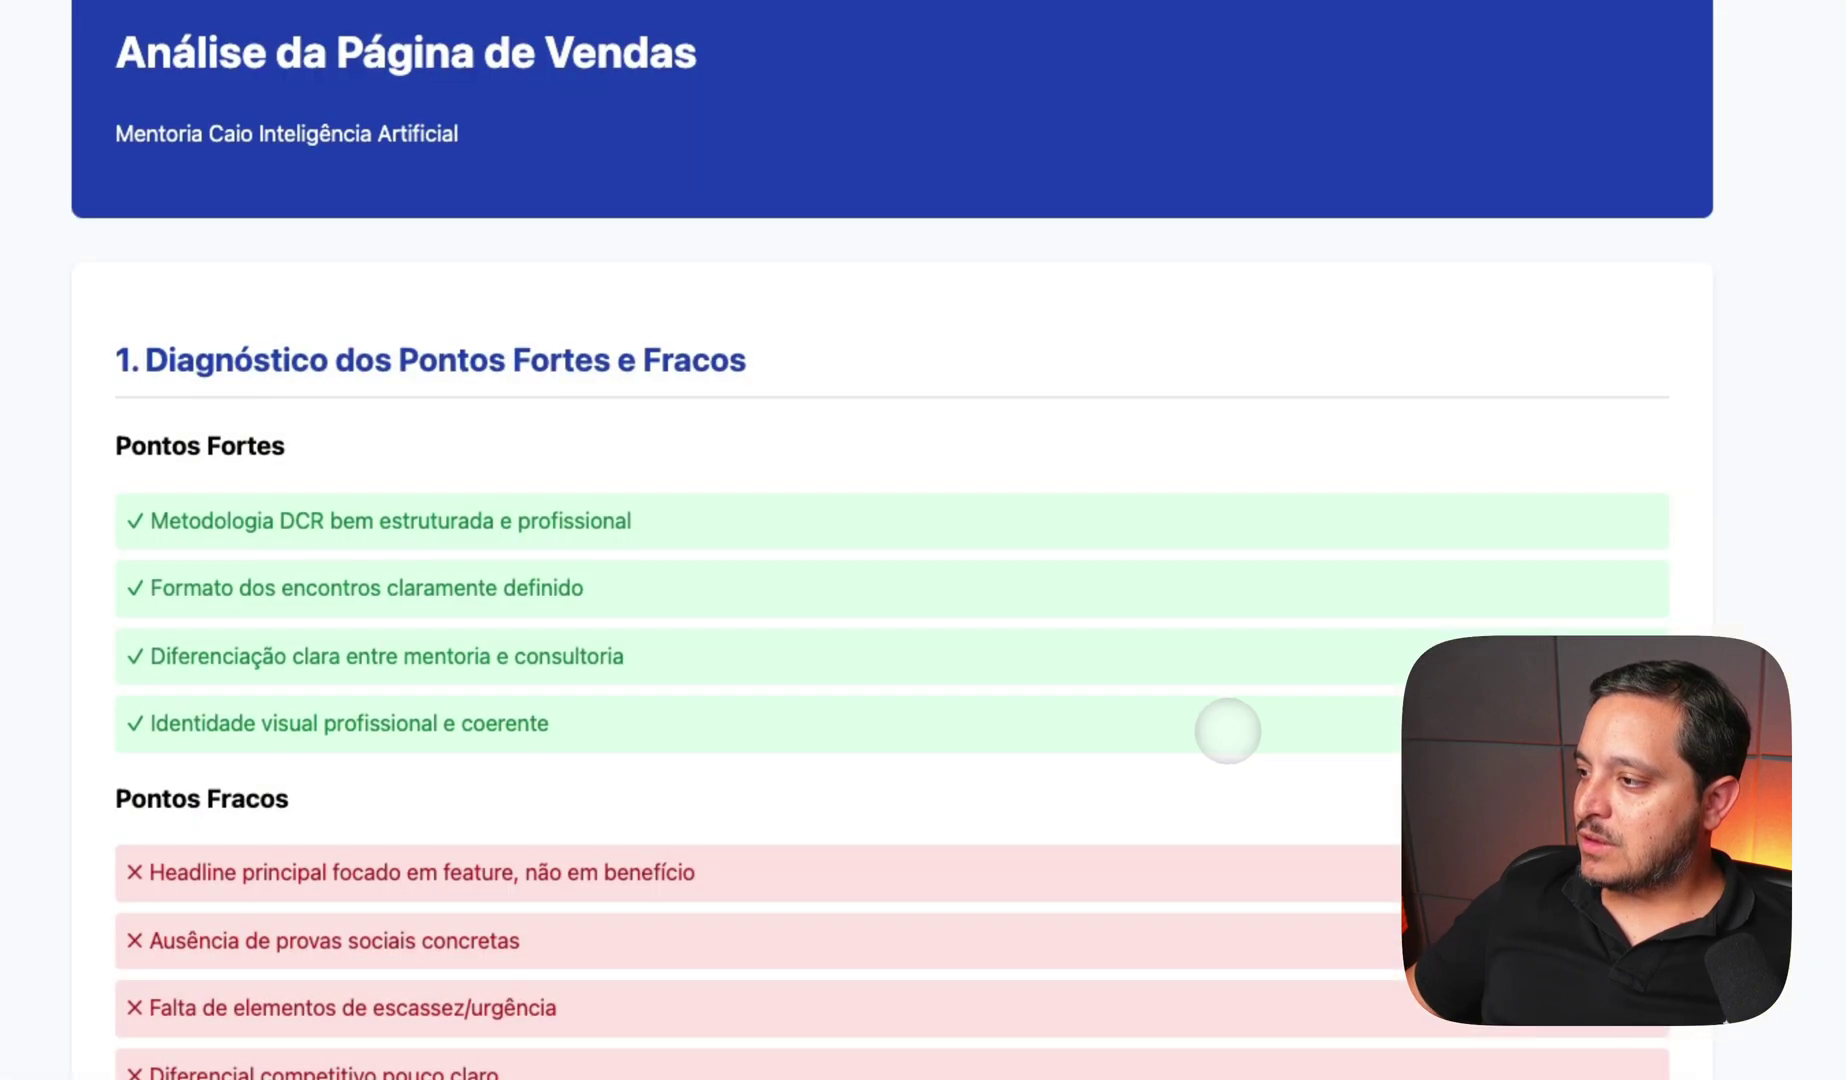
- Look through the published Análise da Página de Vendas report from start to finish and close the incognito window
scroll(1224, 729, down, 15)
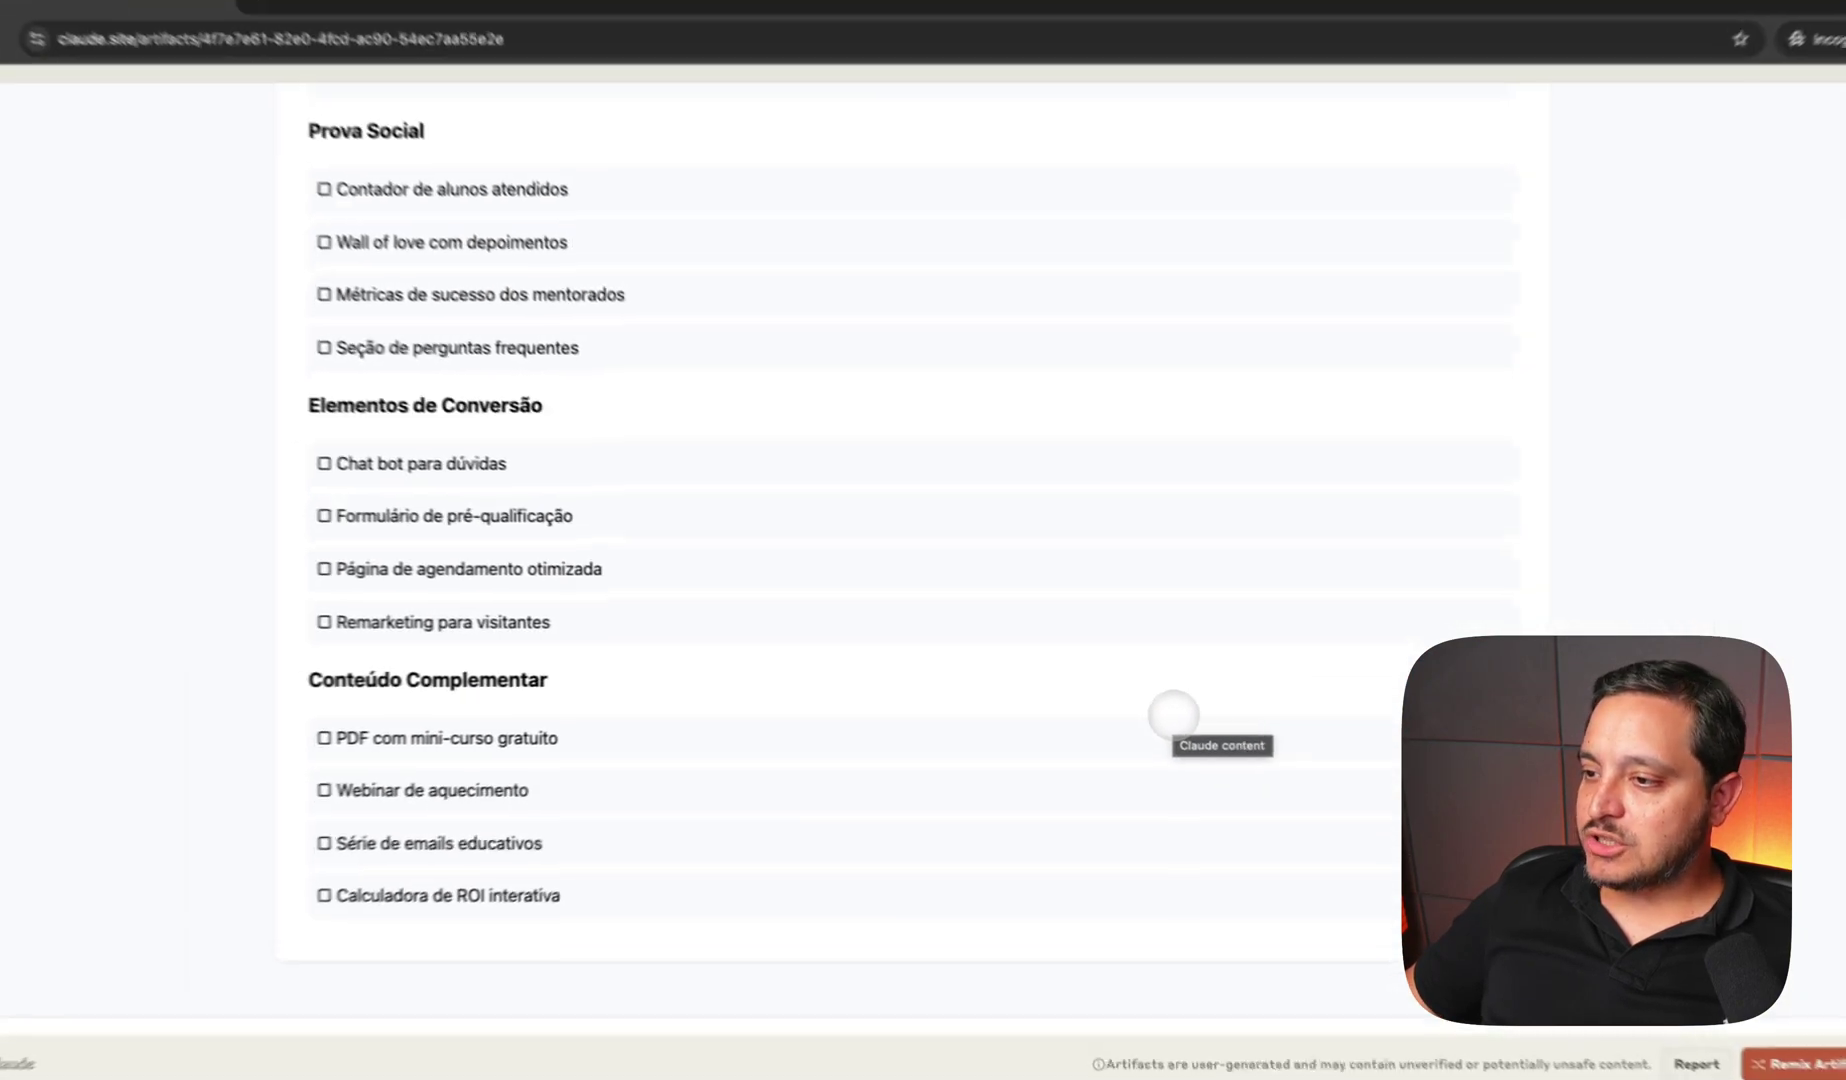
scroll(1228, 730, up, 15)
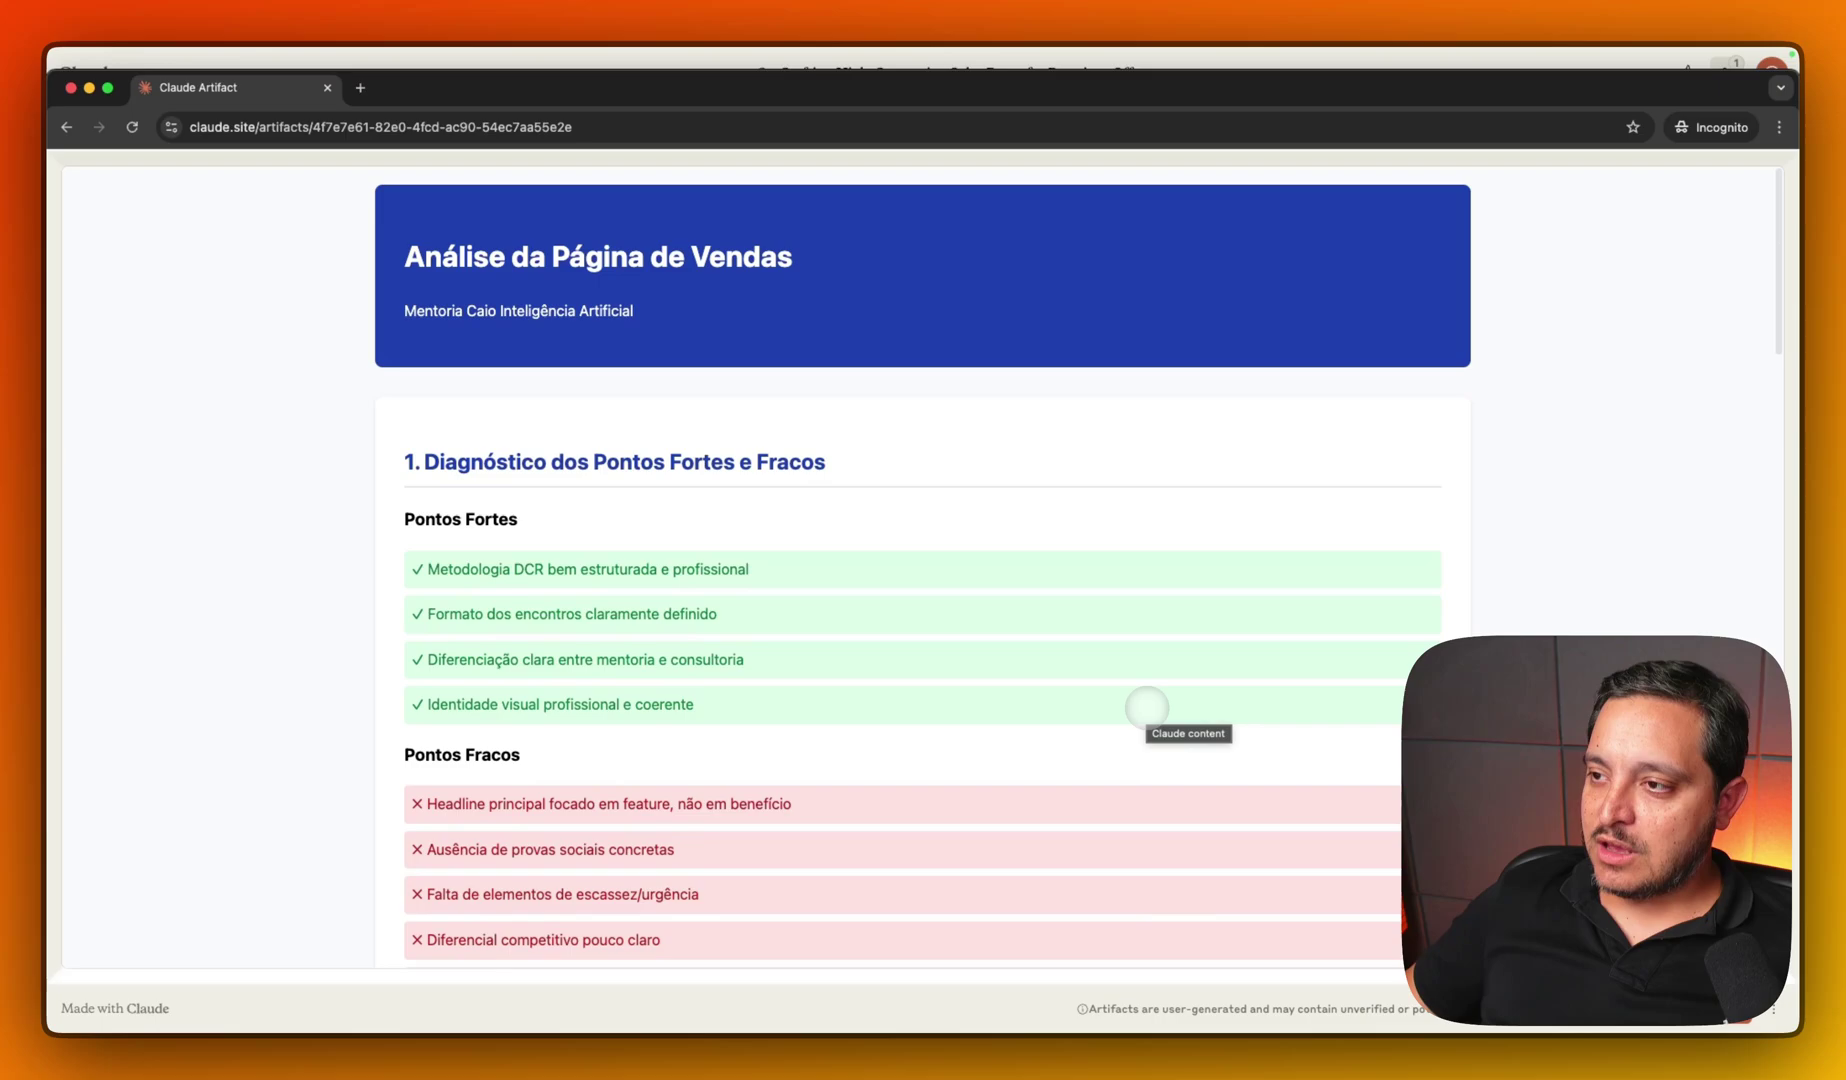
scroll(1147, 707, down, 15)
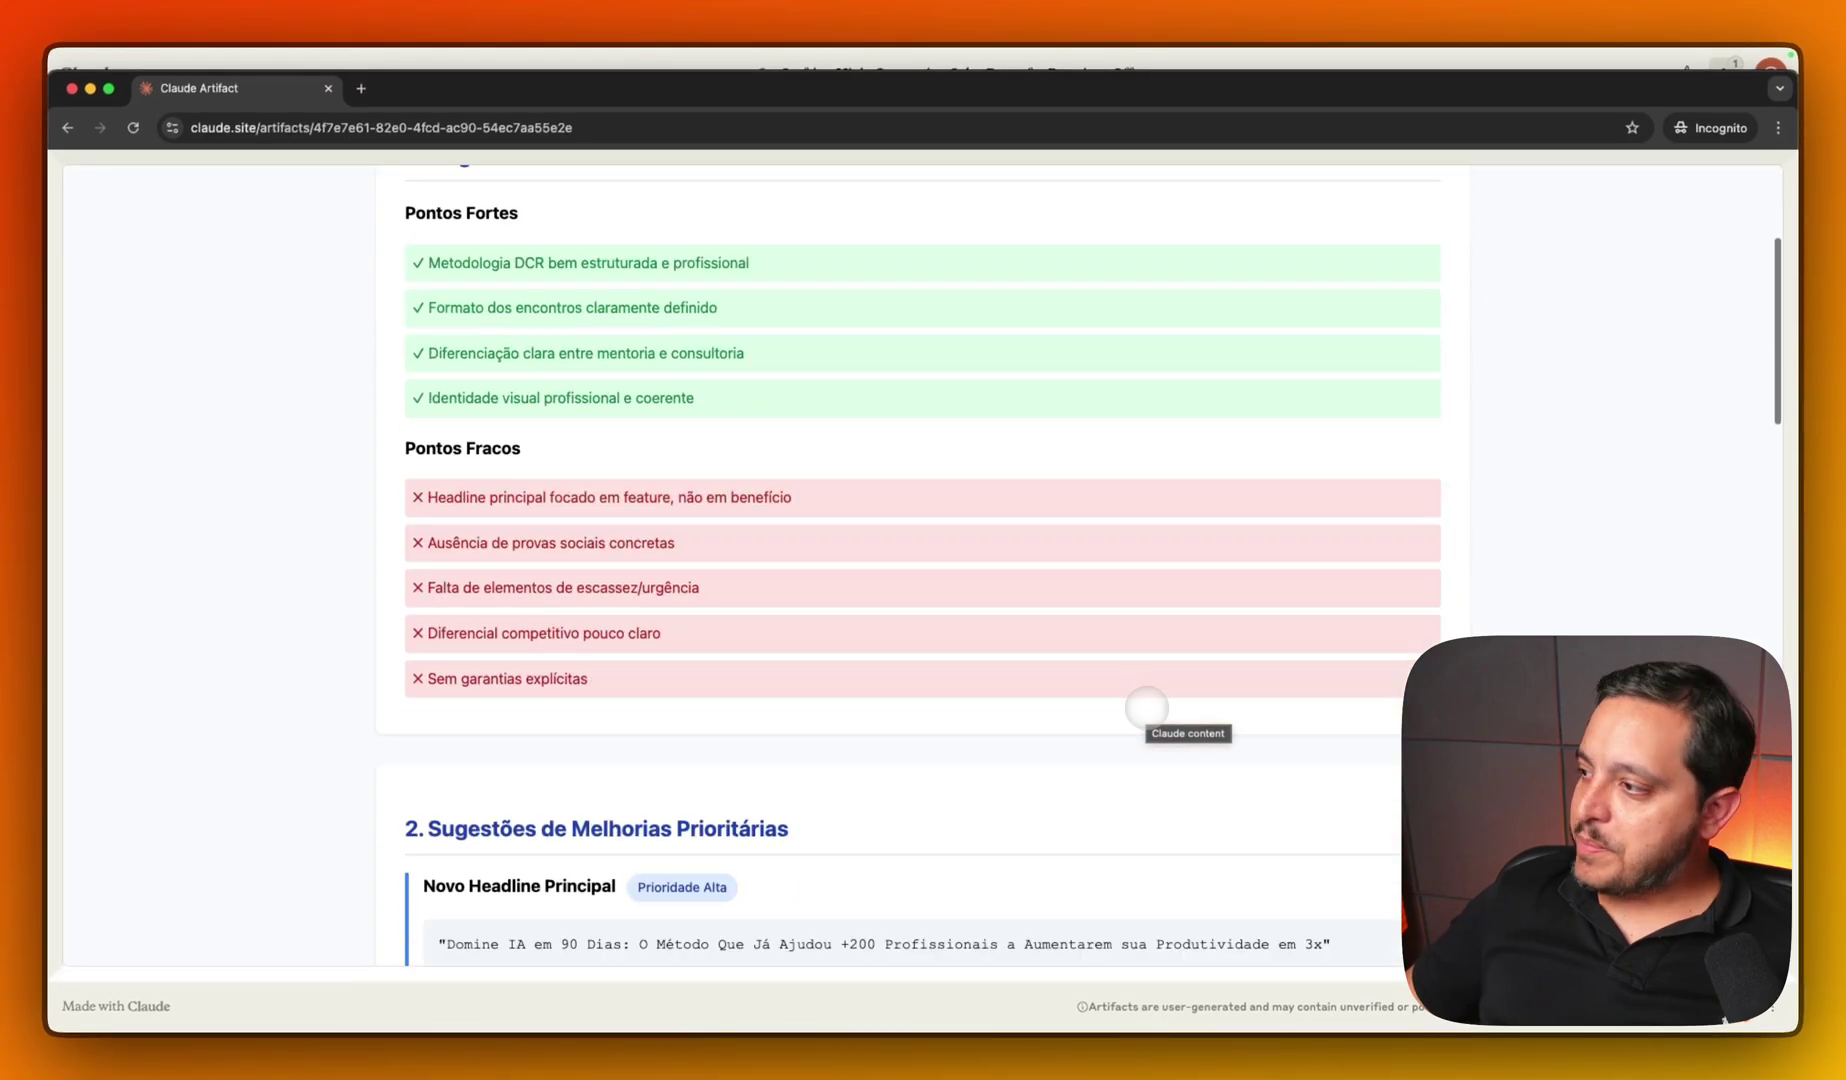
scroll(1147, 707, up, 15)
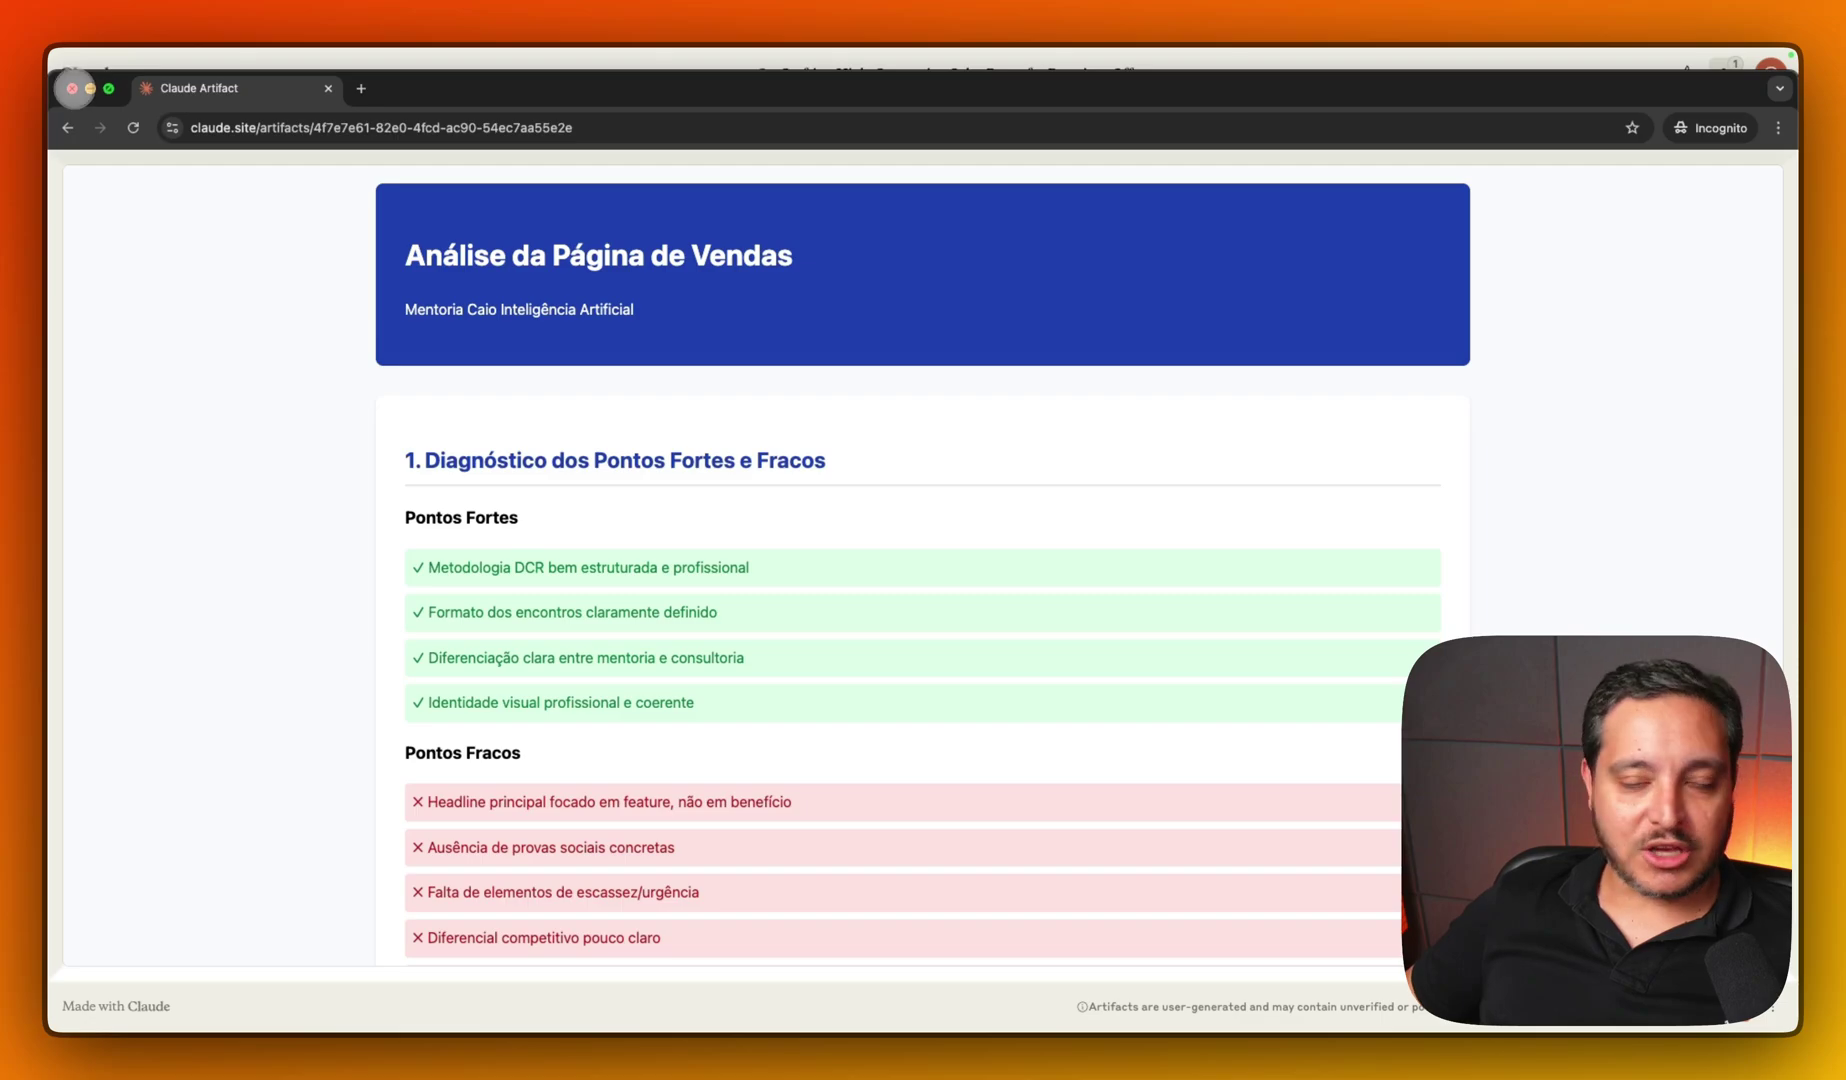
click(72, 88)
key(super+Tab)
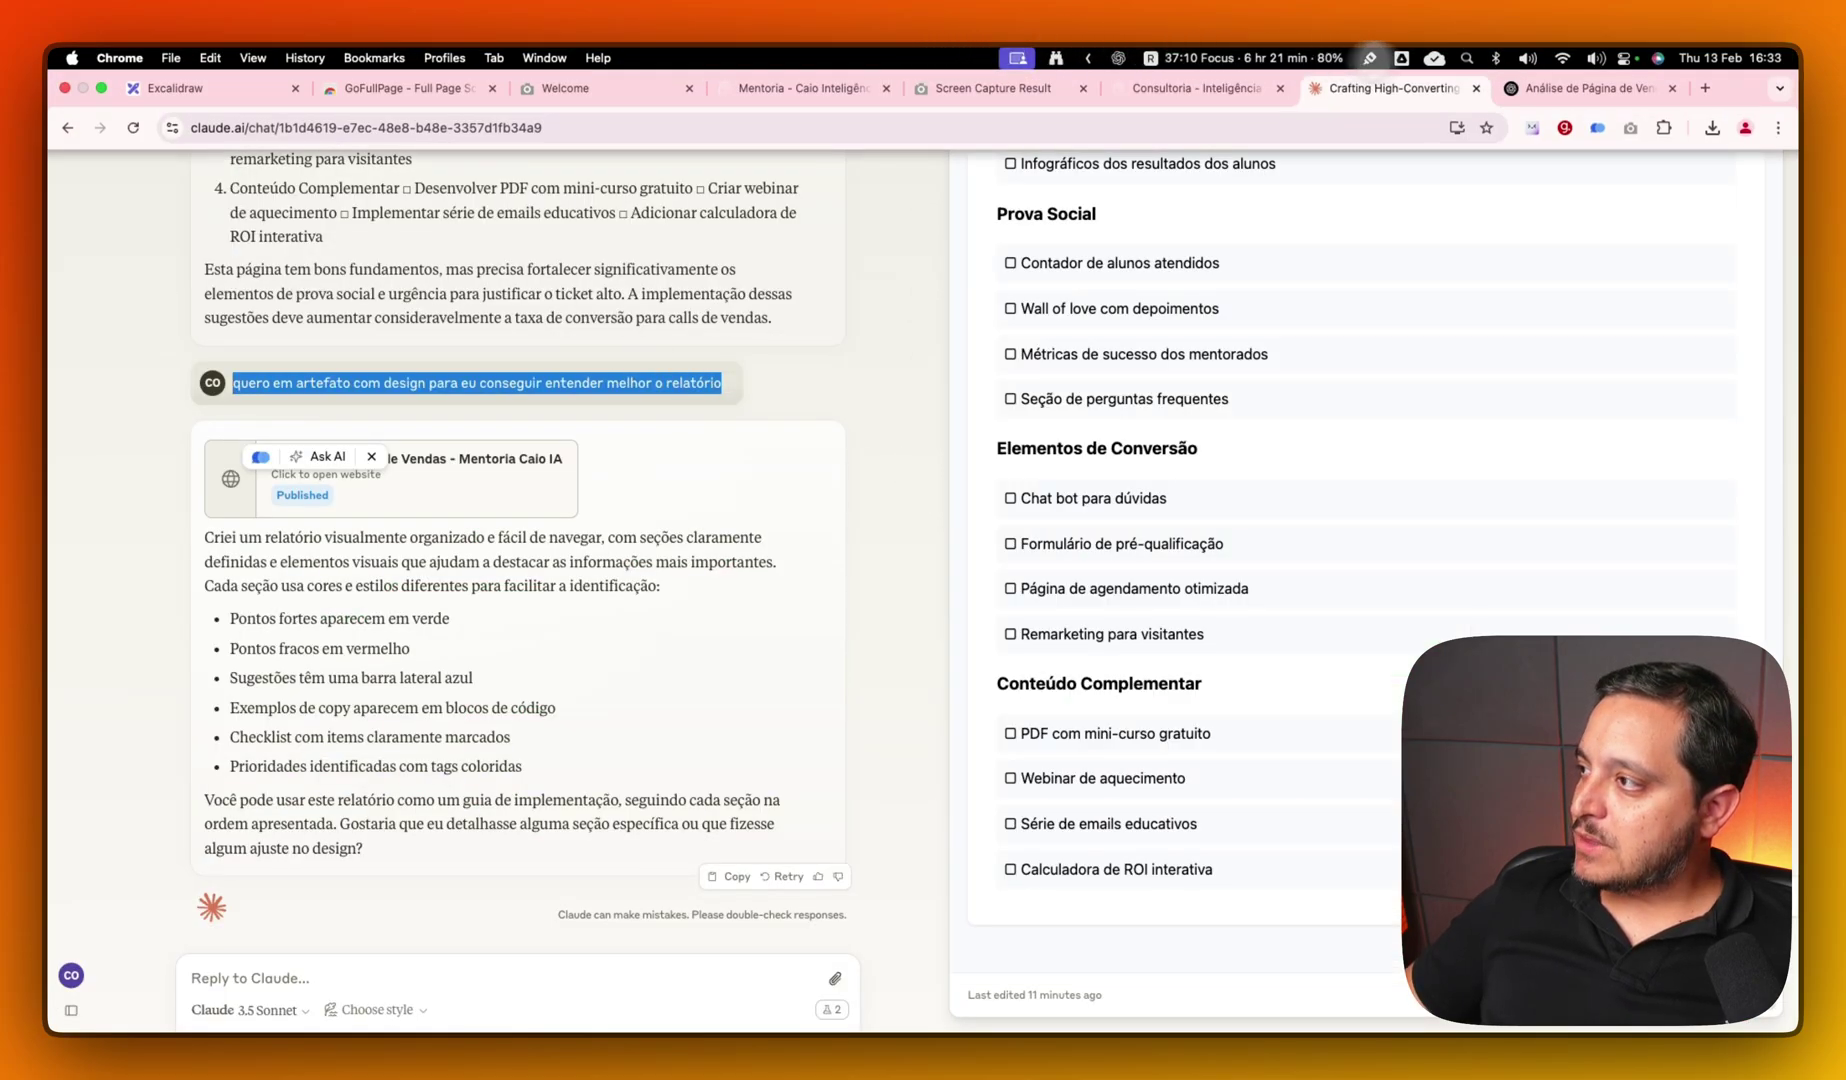
- Switch to the ChatGPT sales page chat, review its HTML code beside the canvas report, and dismiss the sharing tip
click(1557, 85)
key(ctrl+super+f)
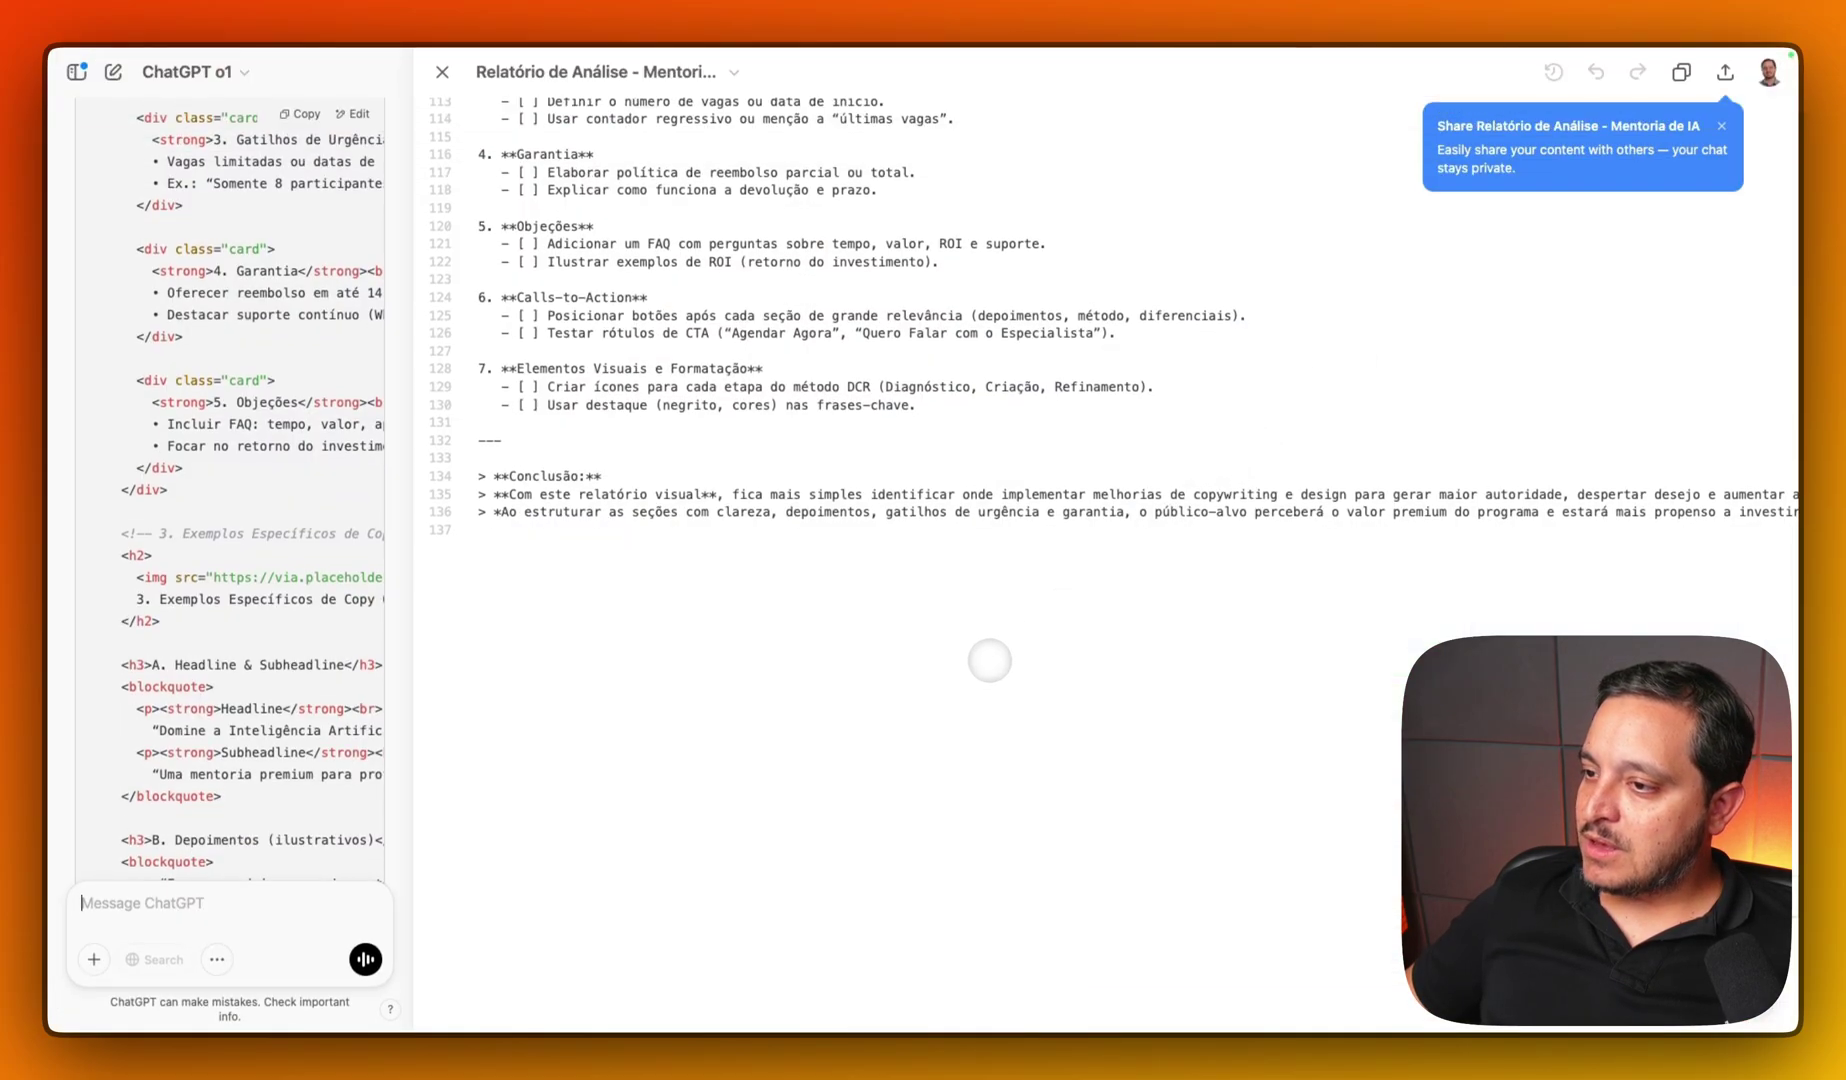
scroll(277, 725, down, 10)
scroll(277, 725, down, 10)
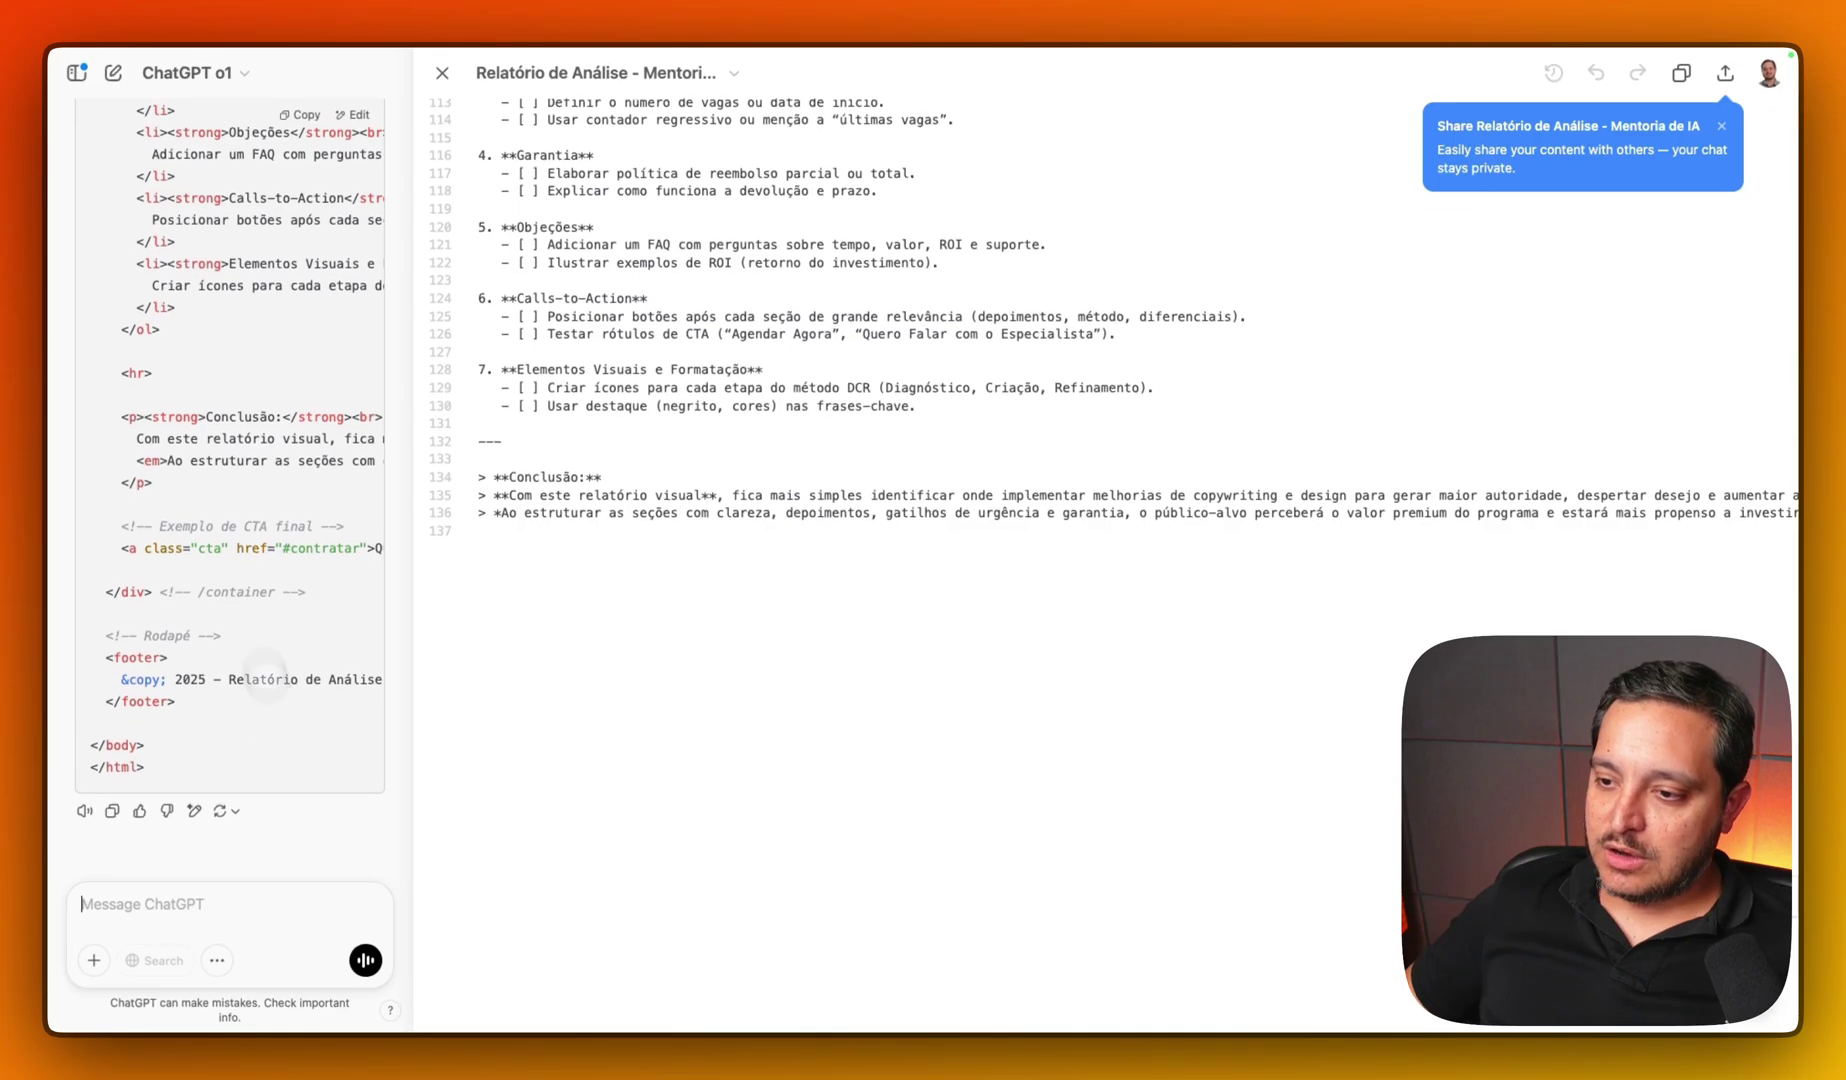
scroll(150, 680, up, 15)
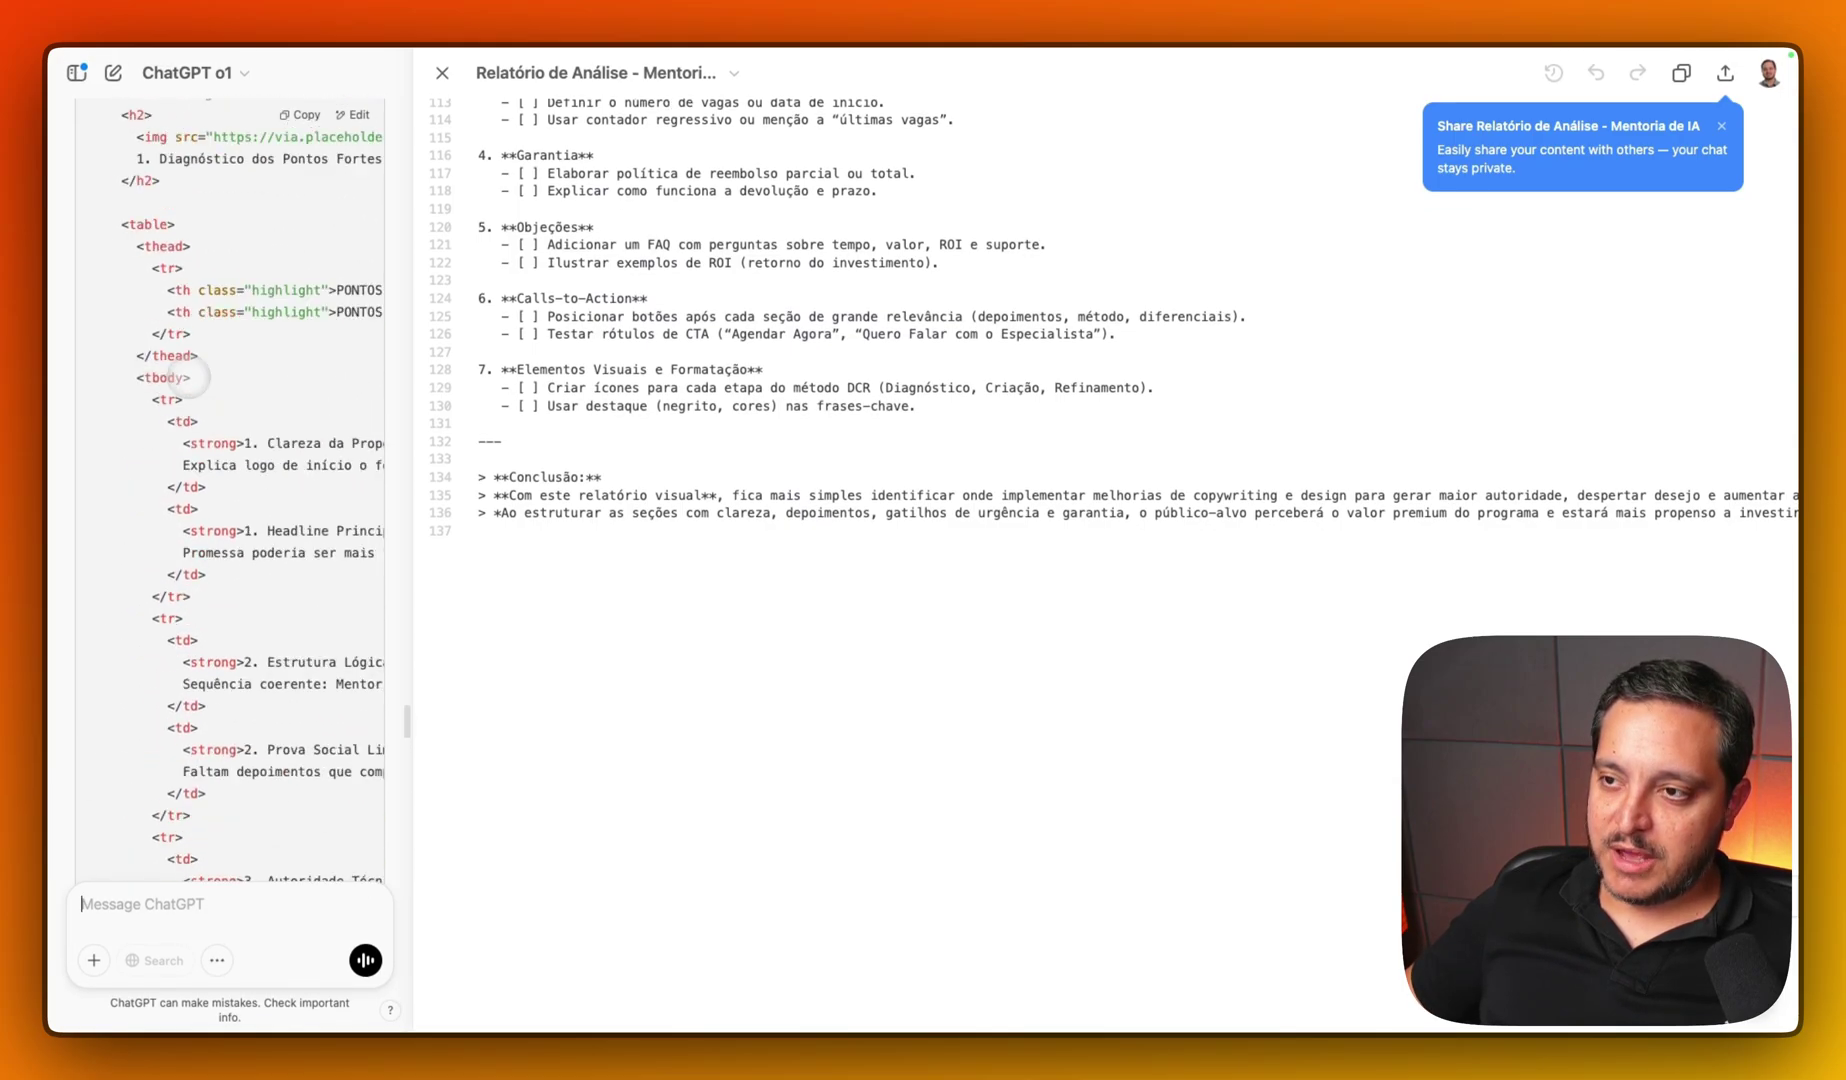
scroll(188, 378, up, 2)
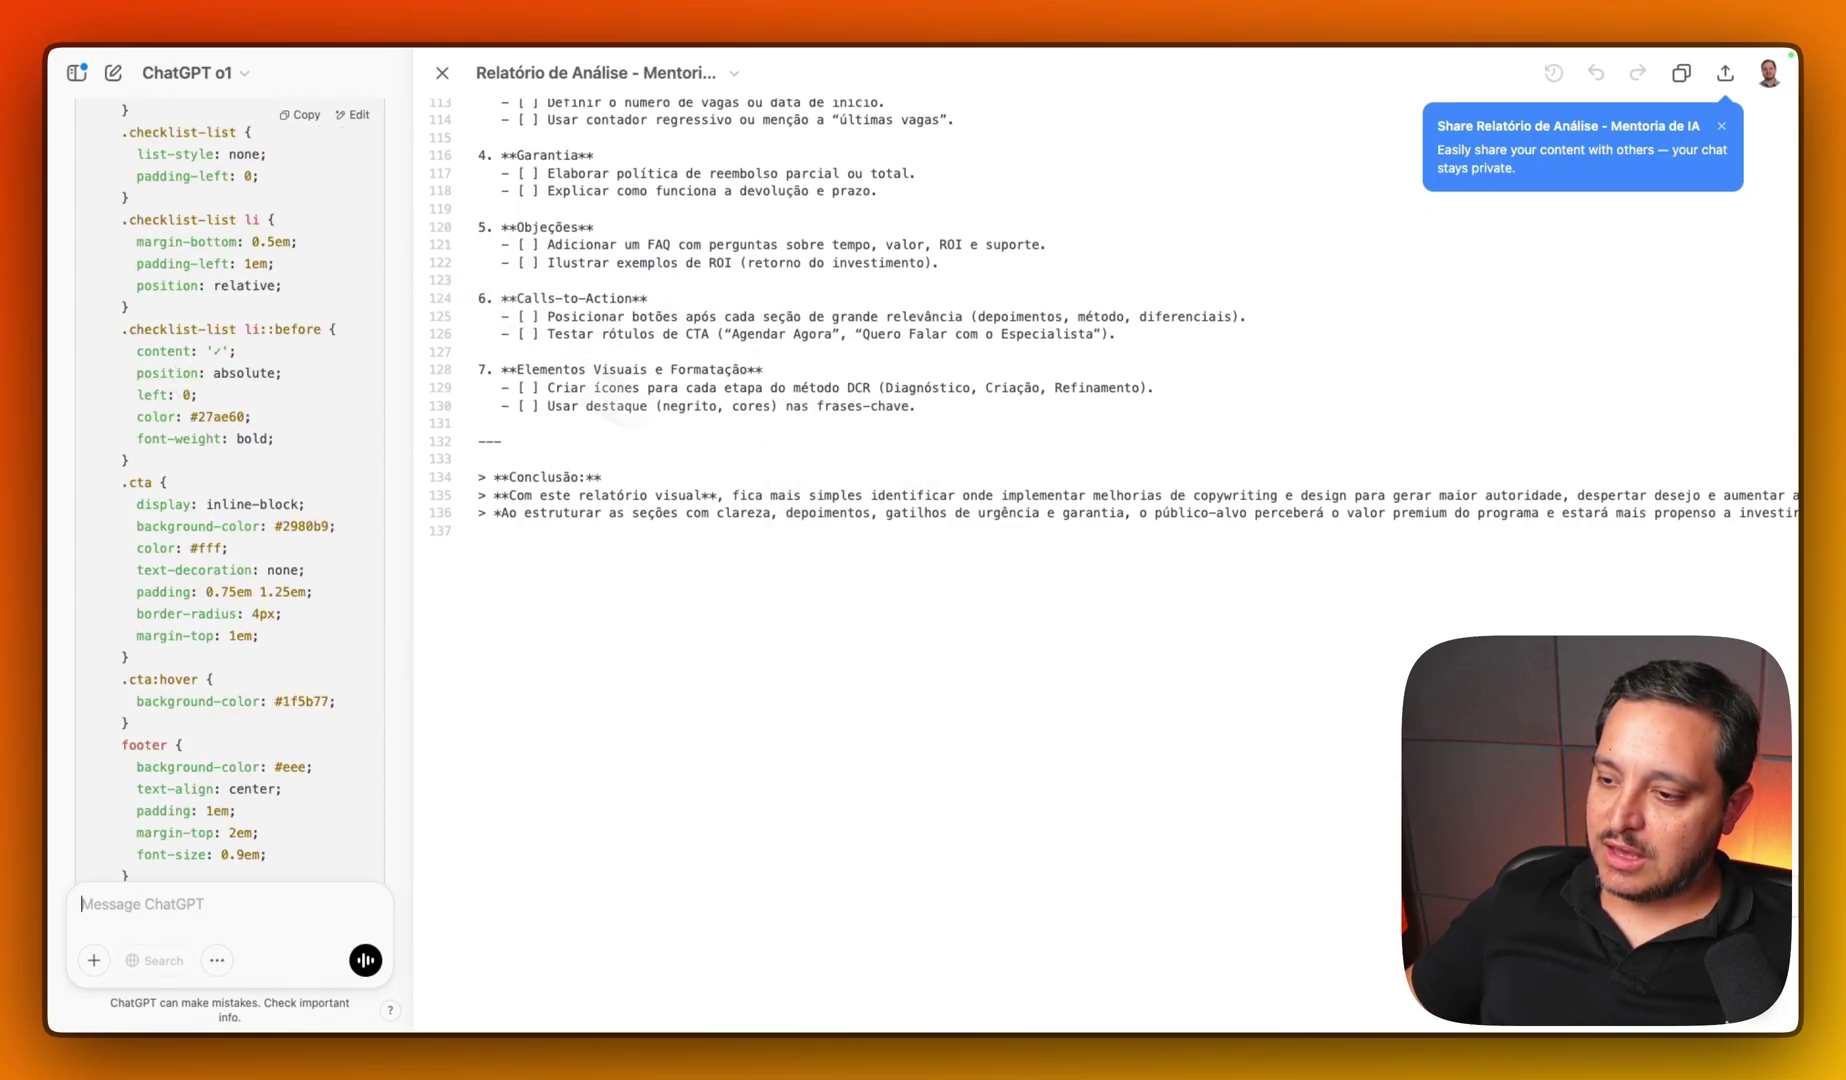
scroll(1276, 512, up, 5)
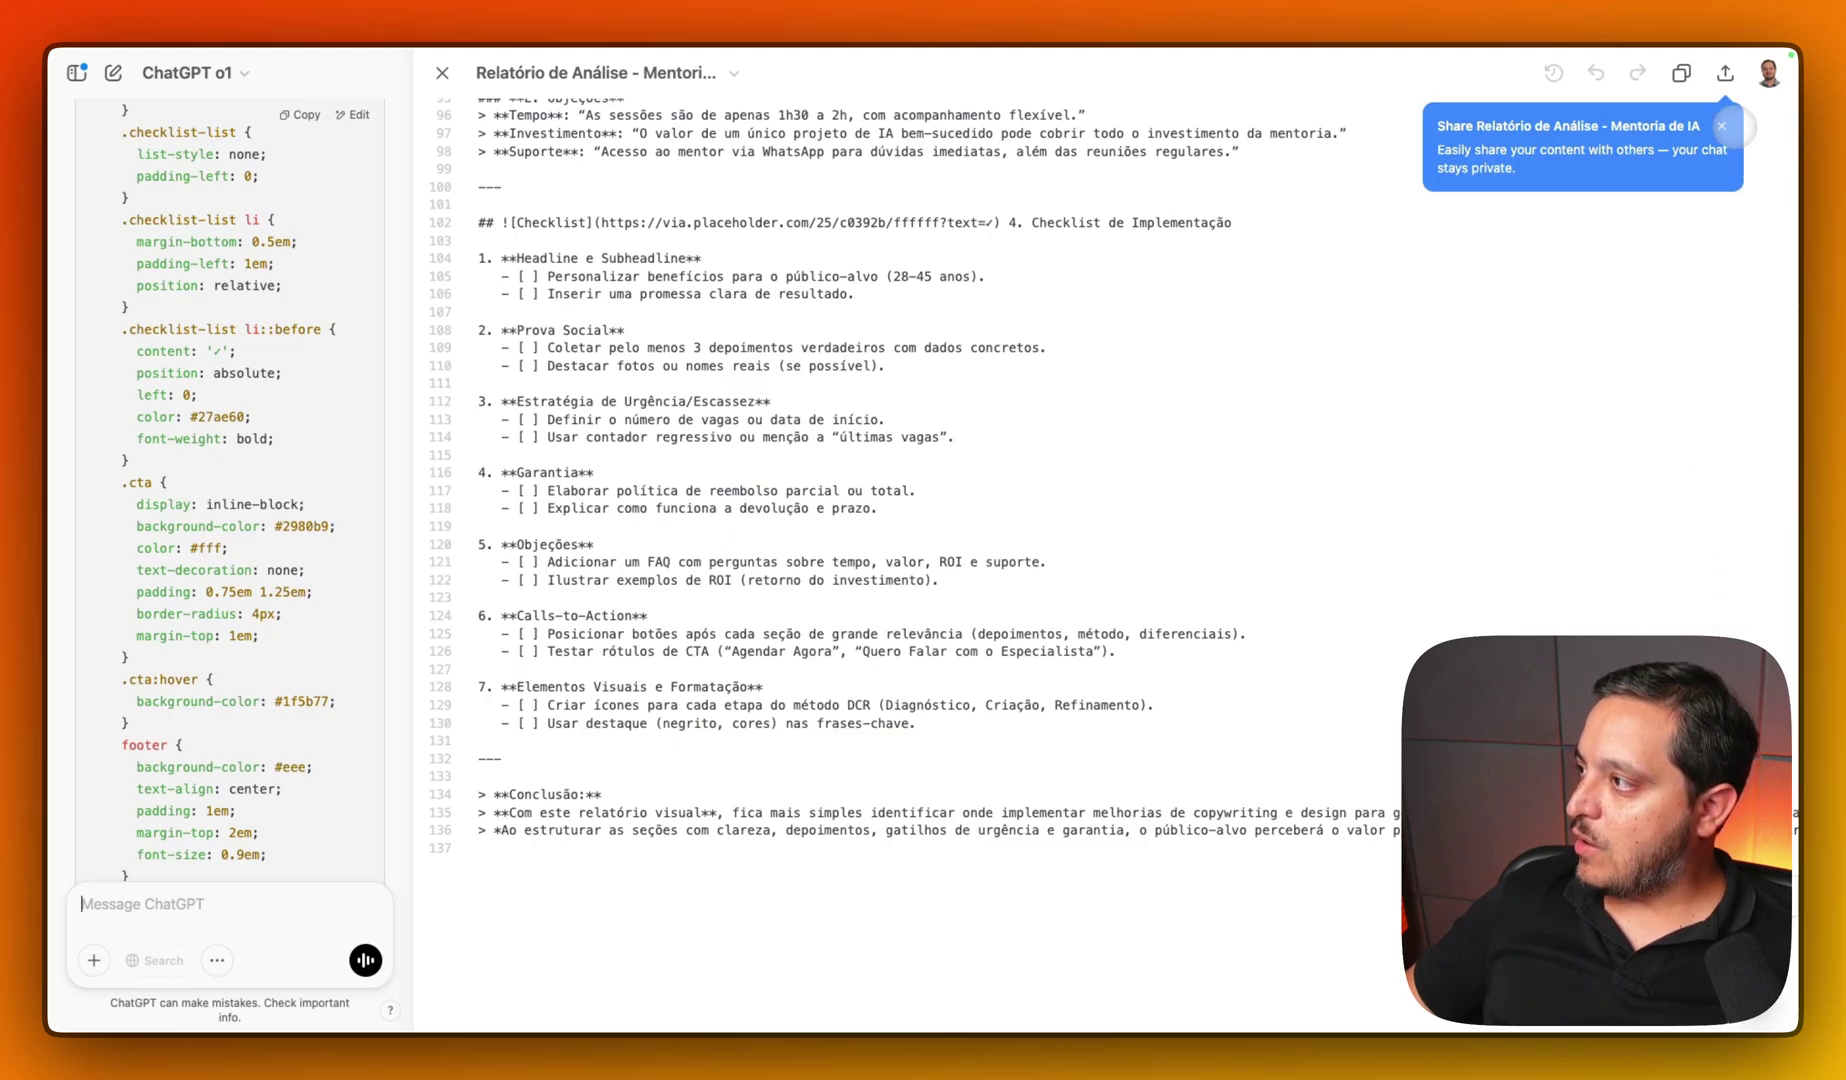
click(1724, 125)
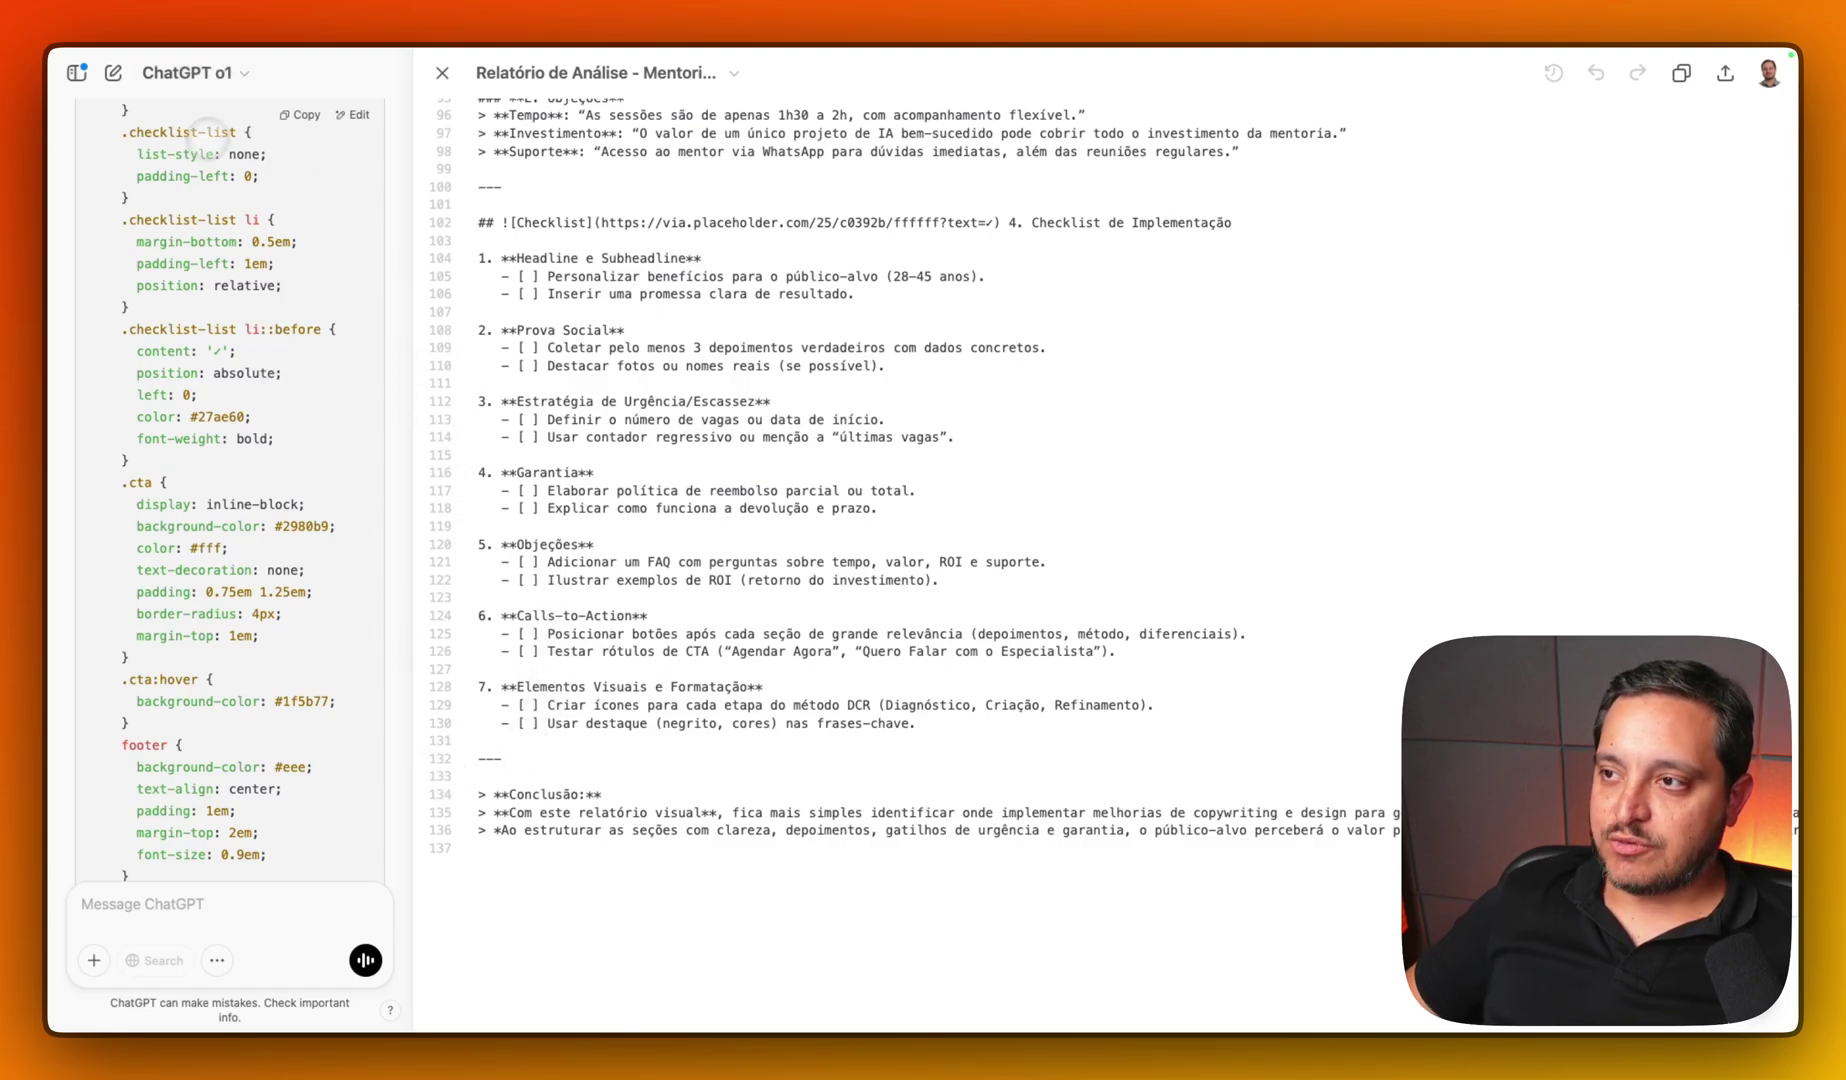
- Close the canvas report, review the generated HTML code to its end and check which models this chat can use
click(442, 73)
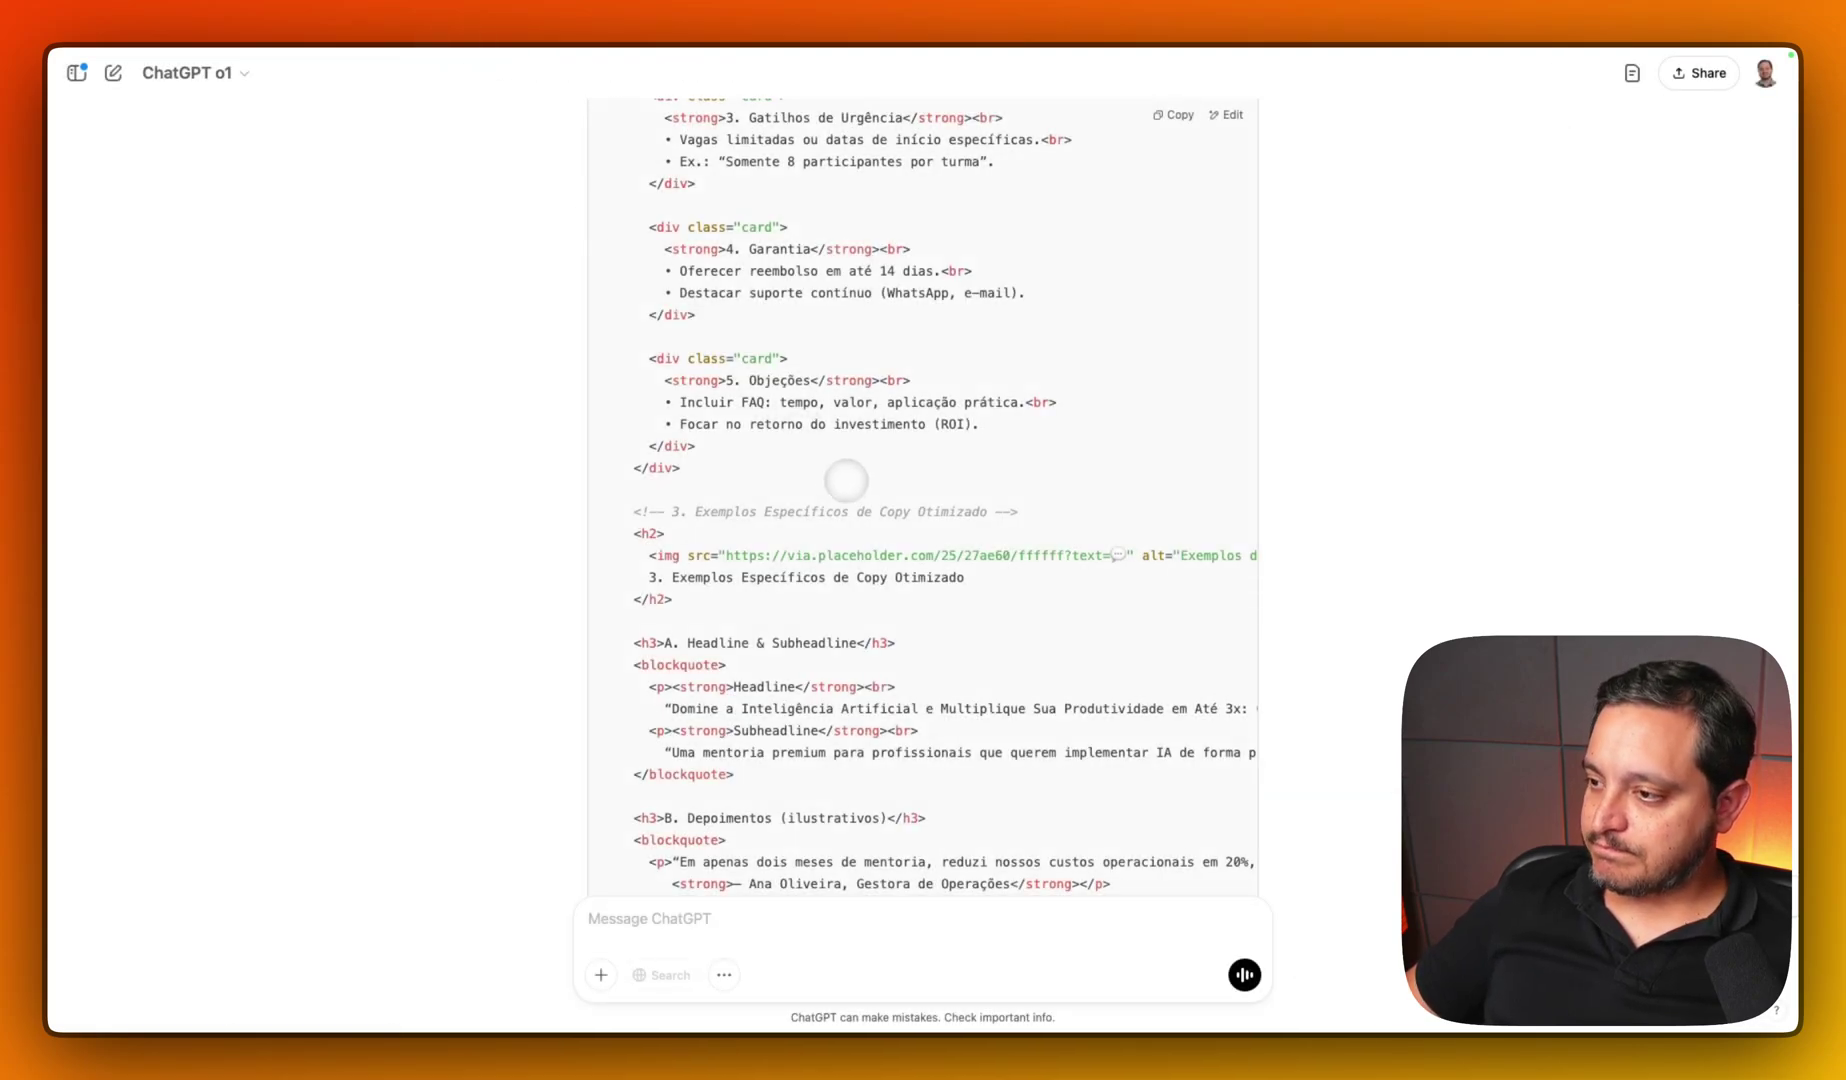
scroll(846, 480, up, 5)
scroll(850, 485, down, 20)
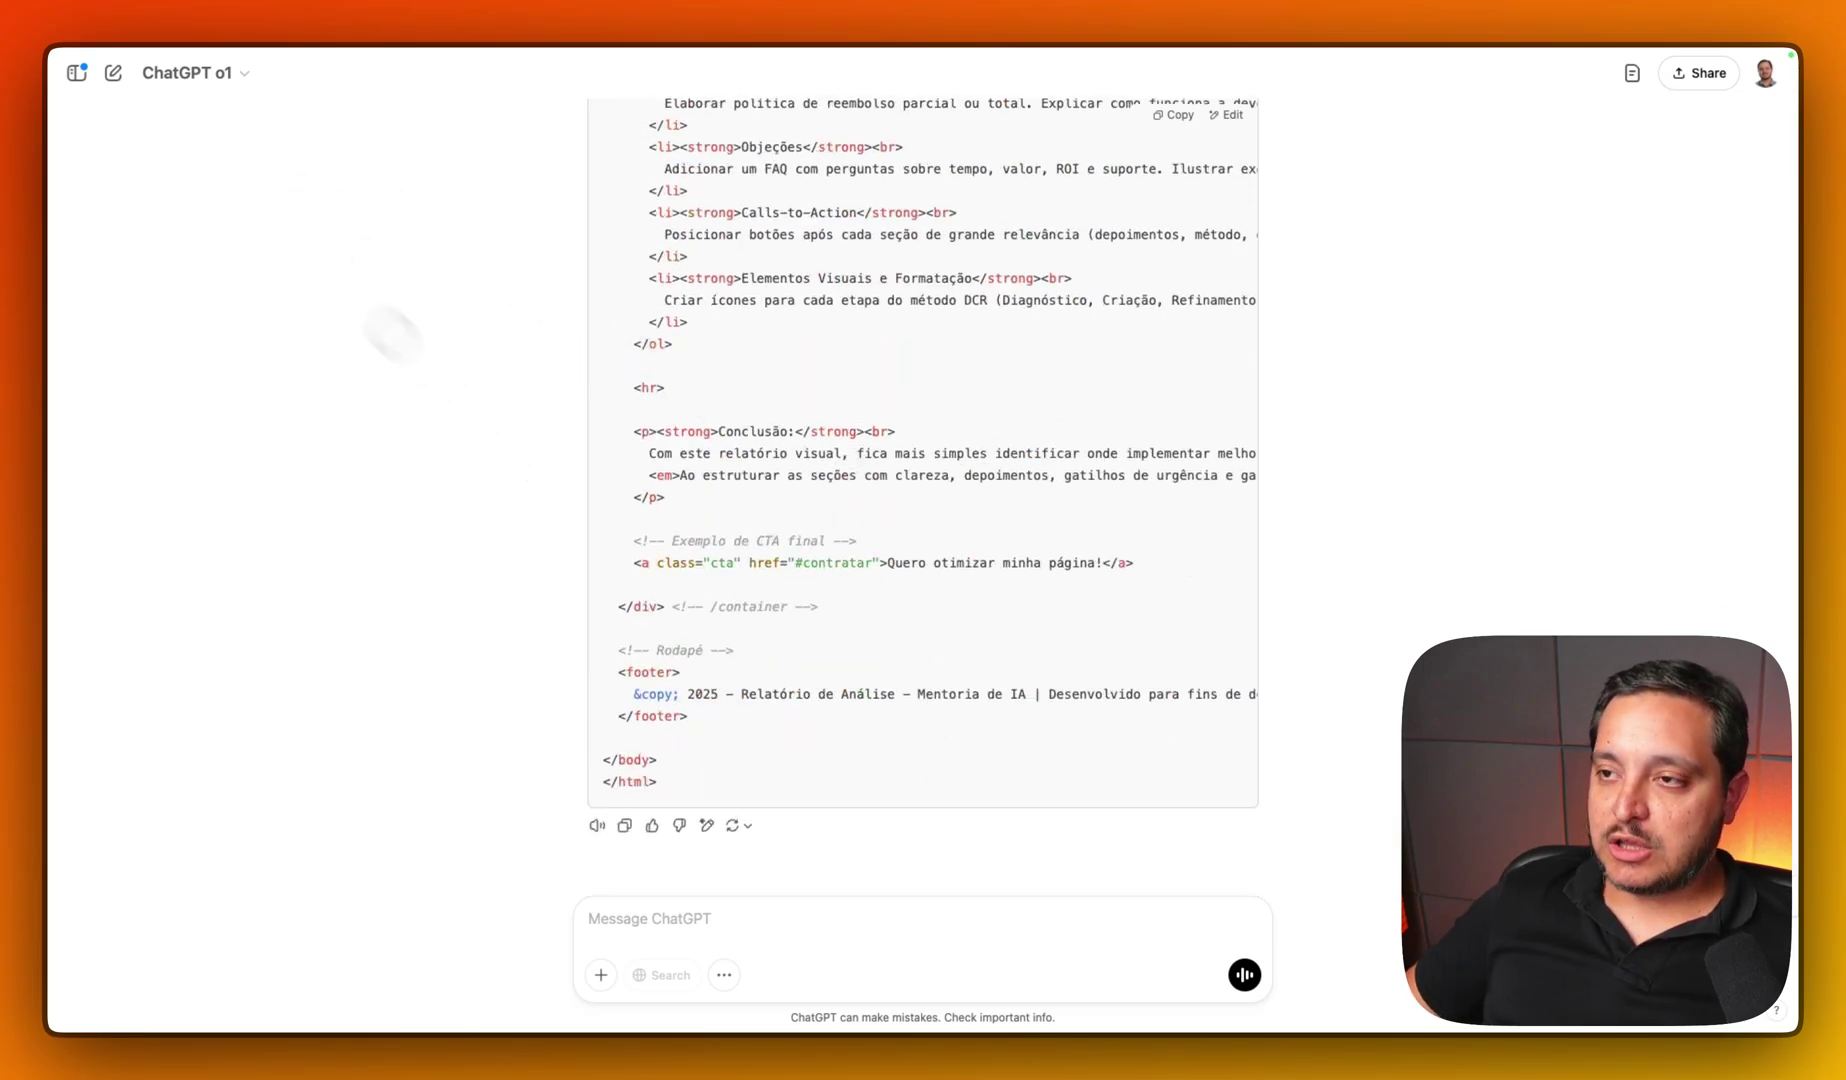
click(195, 76)
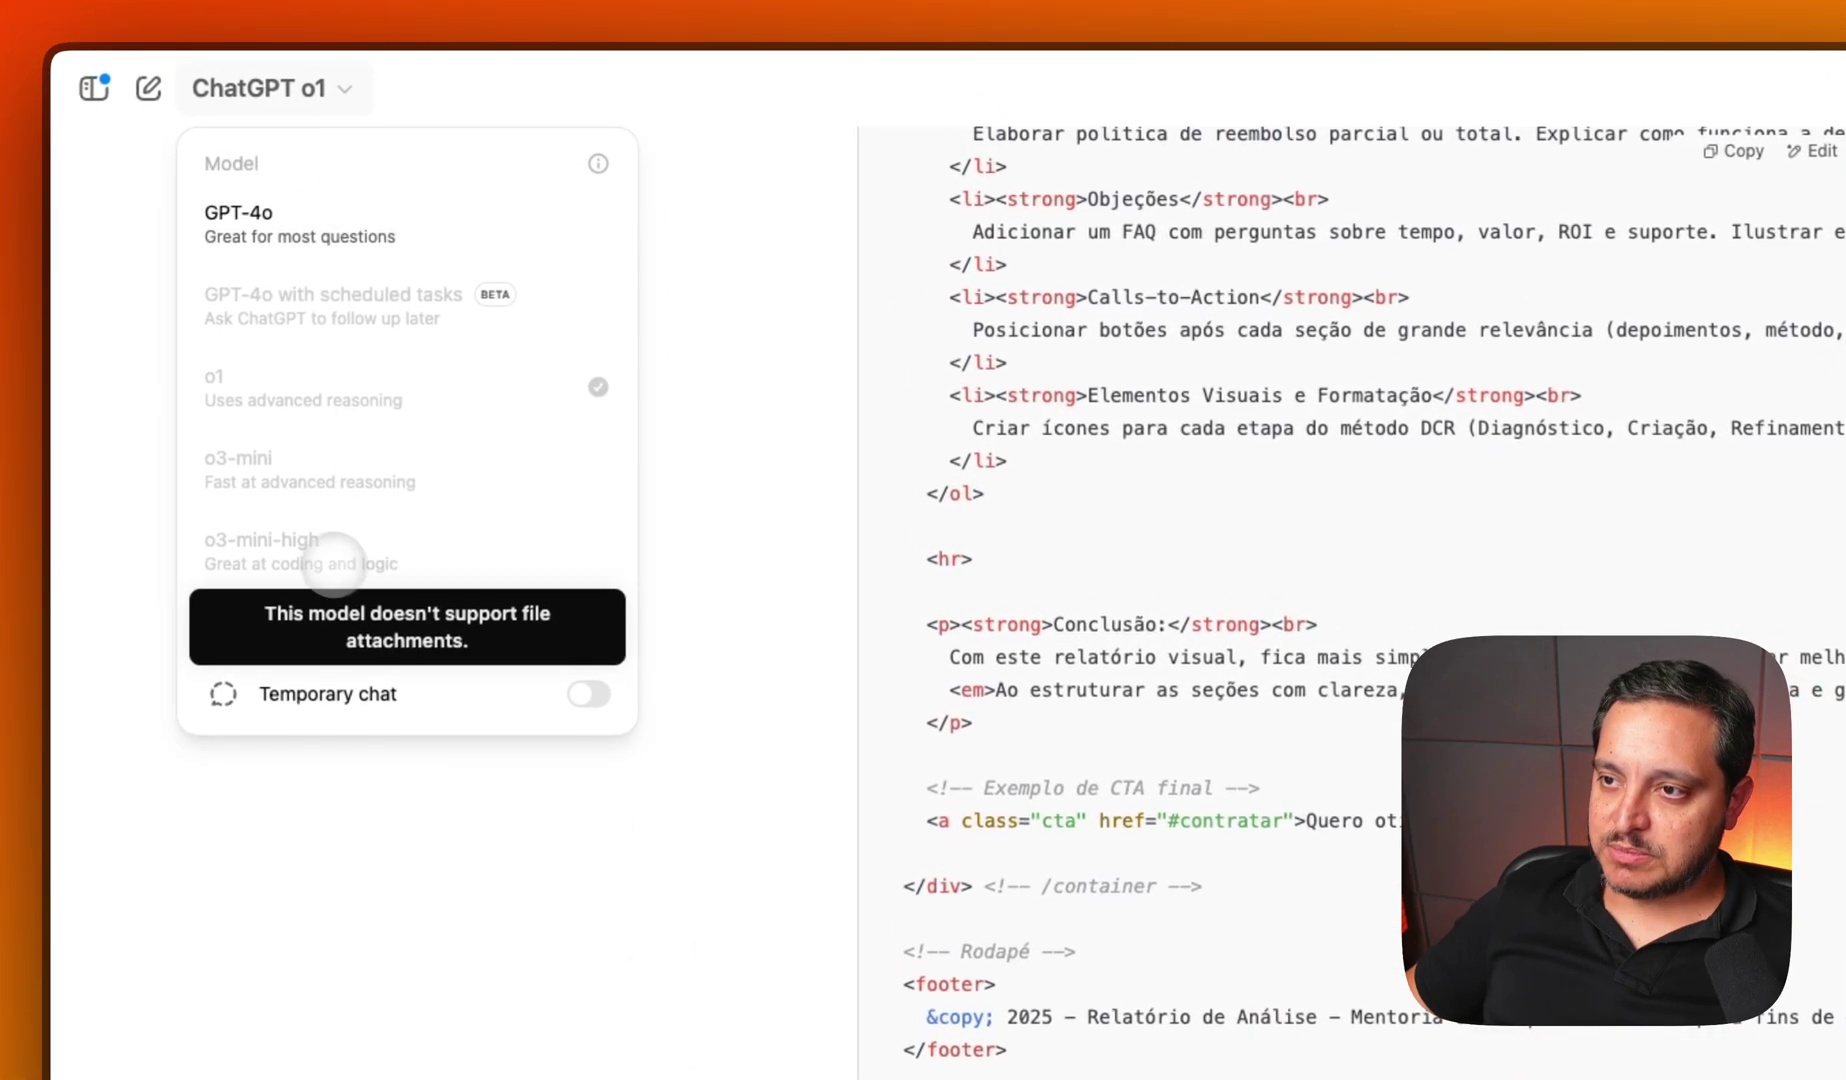
click(694, 462)
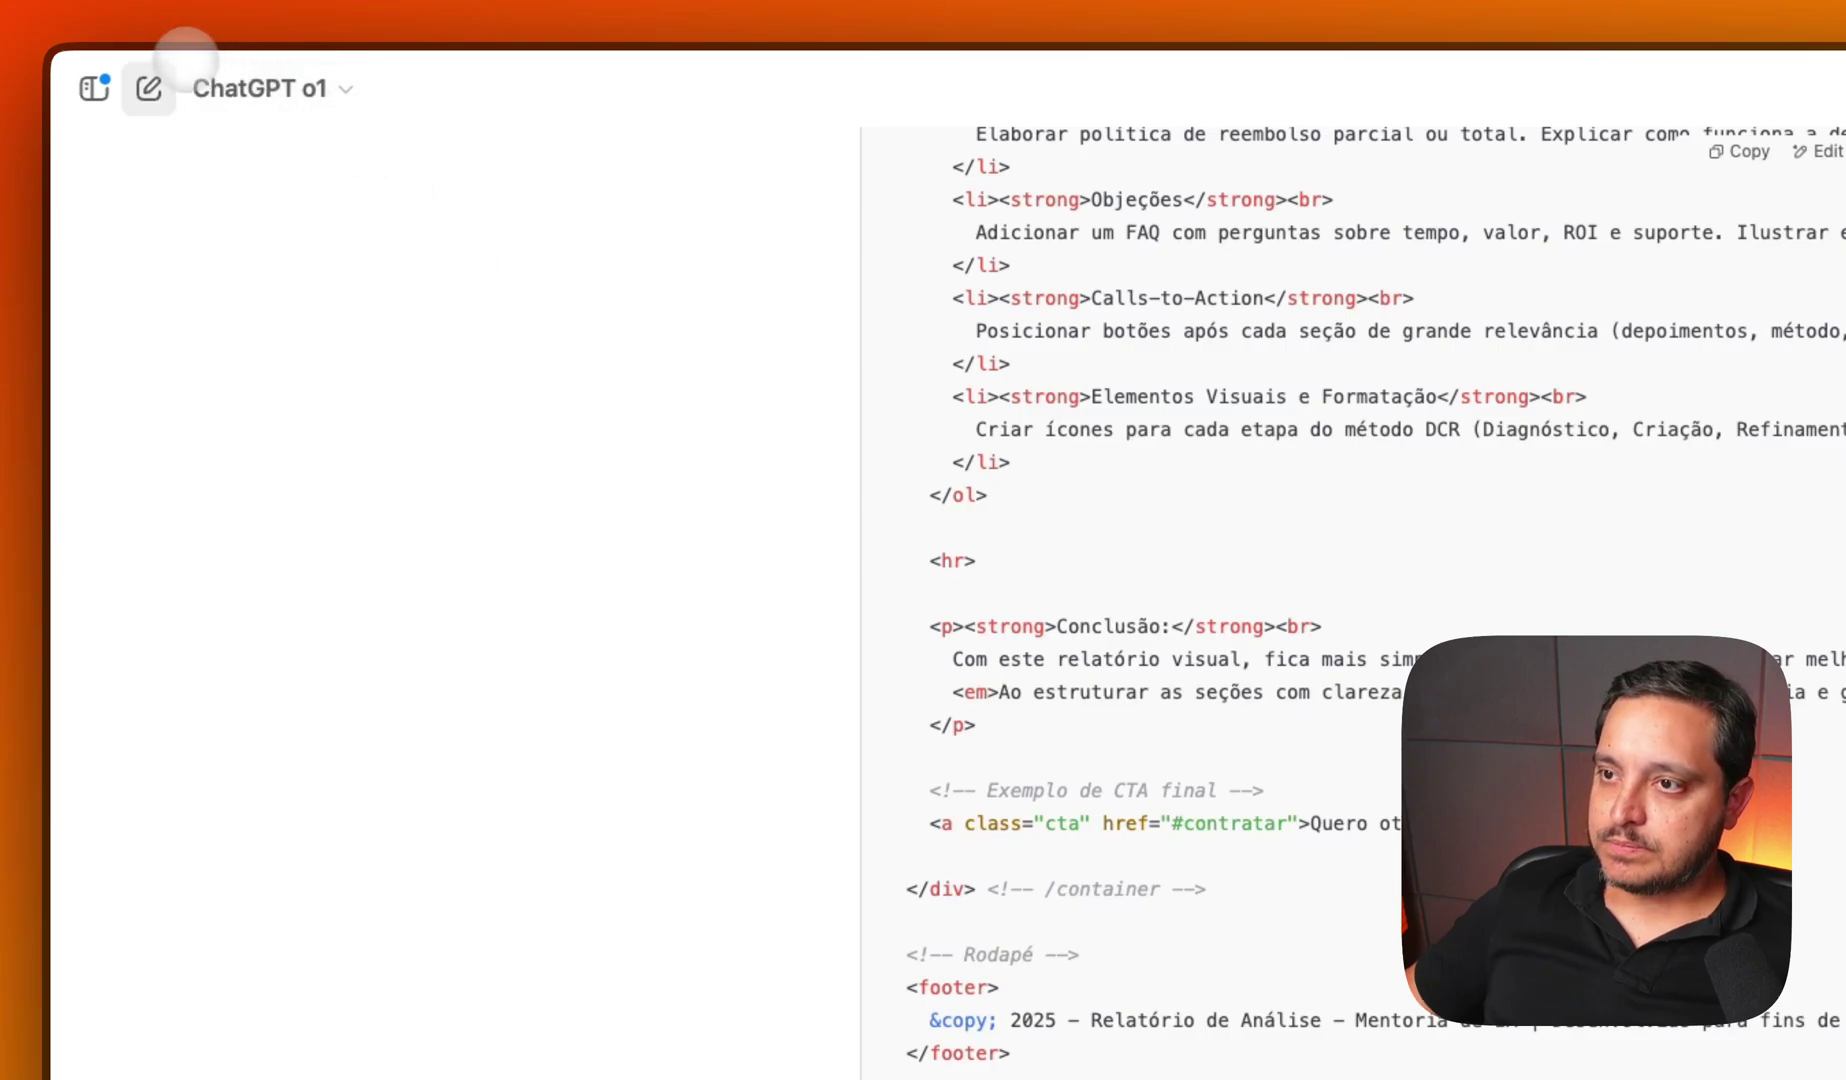
- Start a new ChatGPT chat and check which tools are offered with the o1 model
click(148, 88)
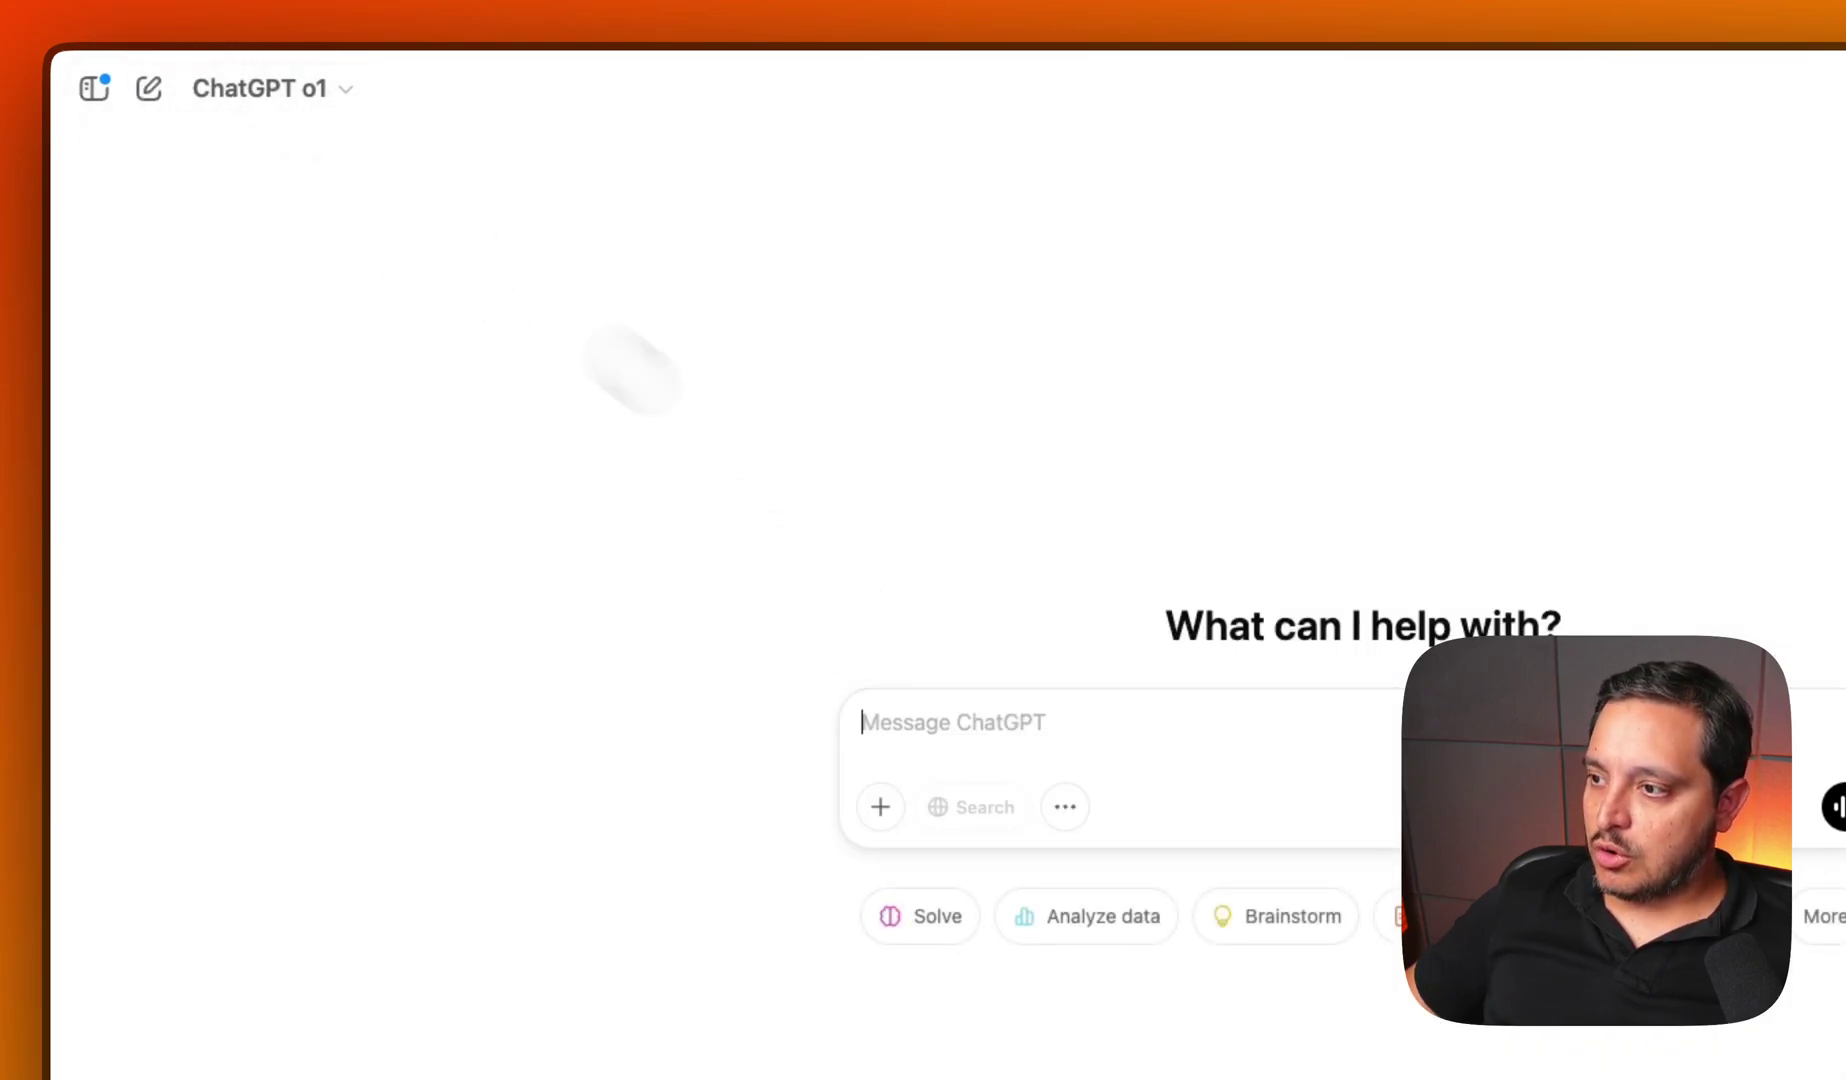
click(1051, 806)
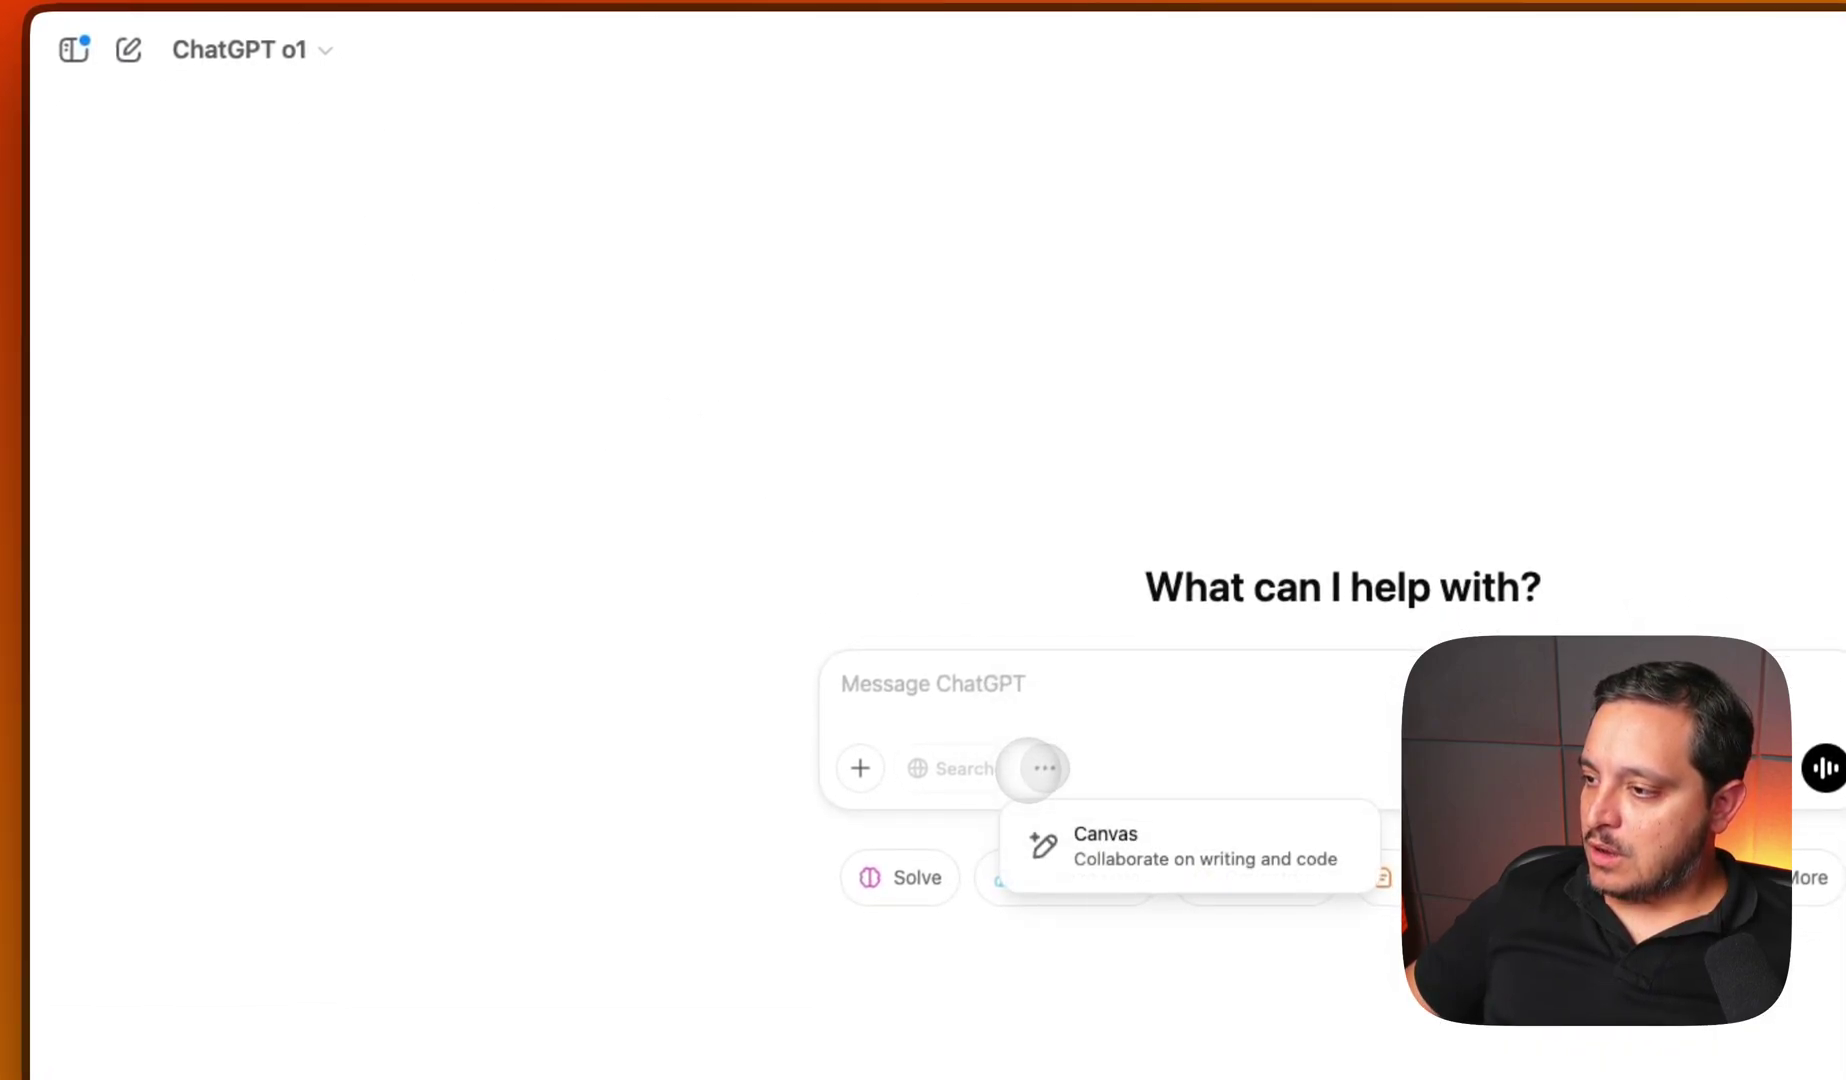
click(1030, 770)
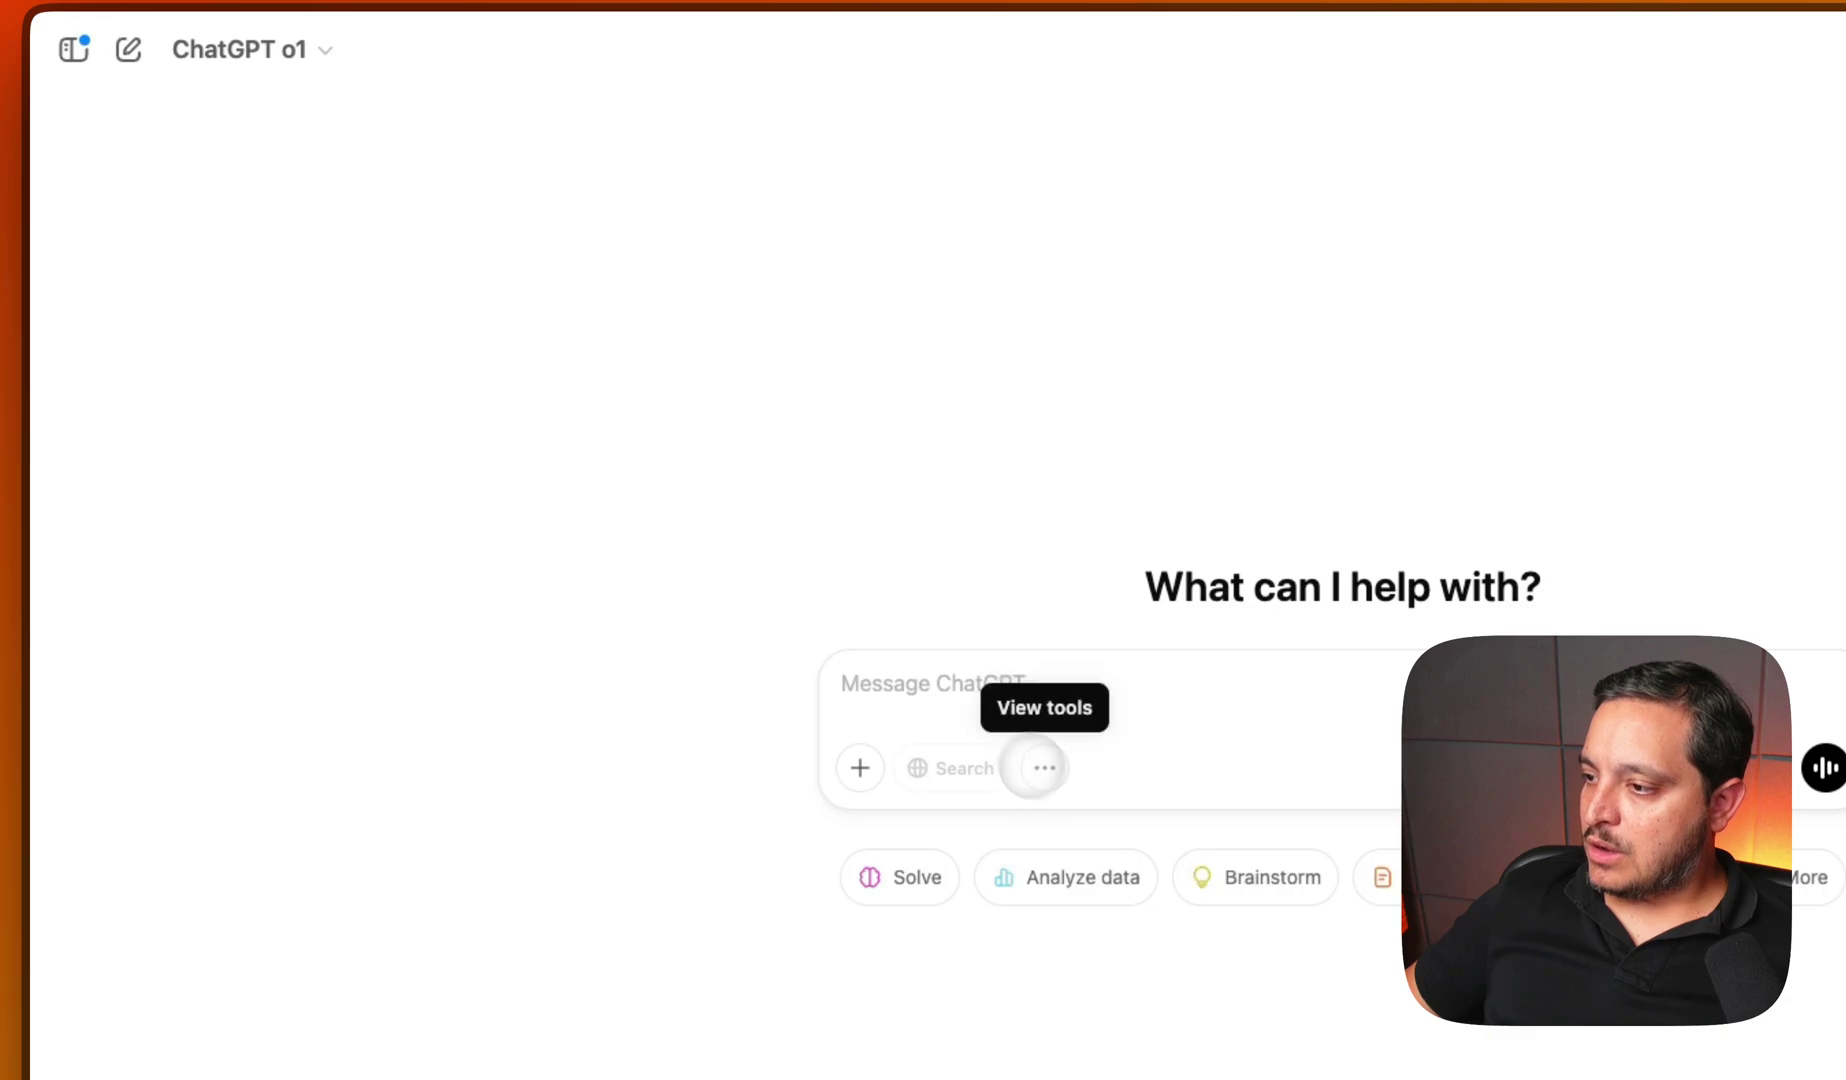
- Compare the message tools of o3-mini-high with those of o1, and select the Canvas tool under o1
click(300, 49)
click(340, 540)
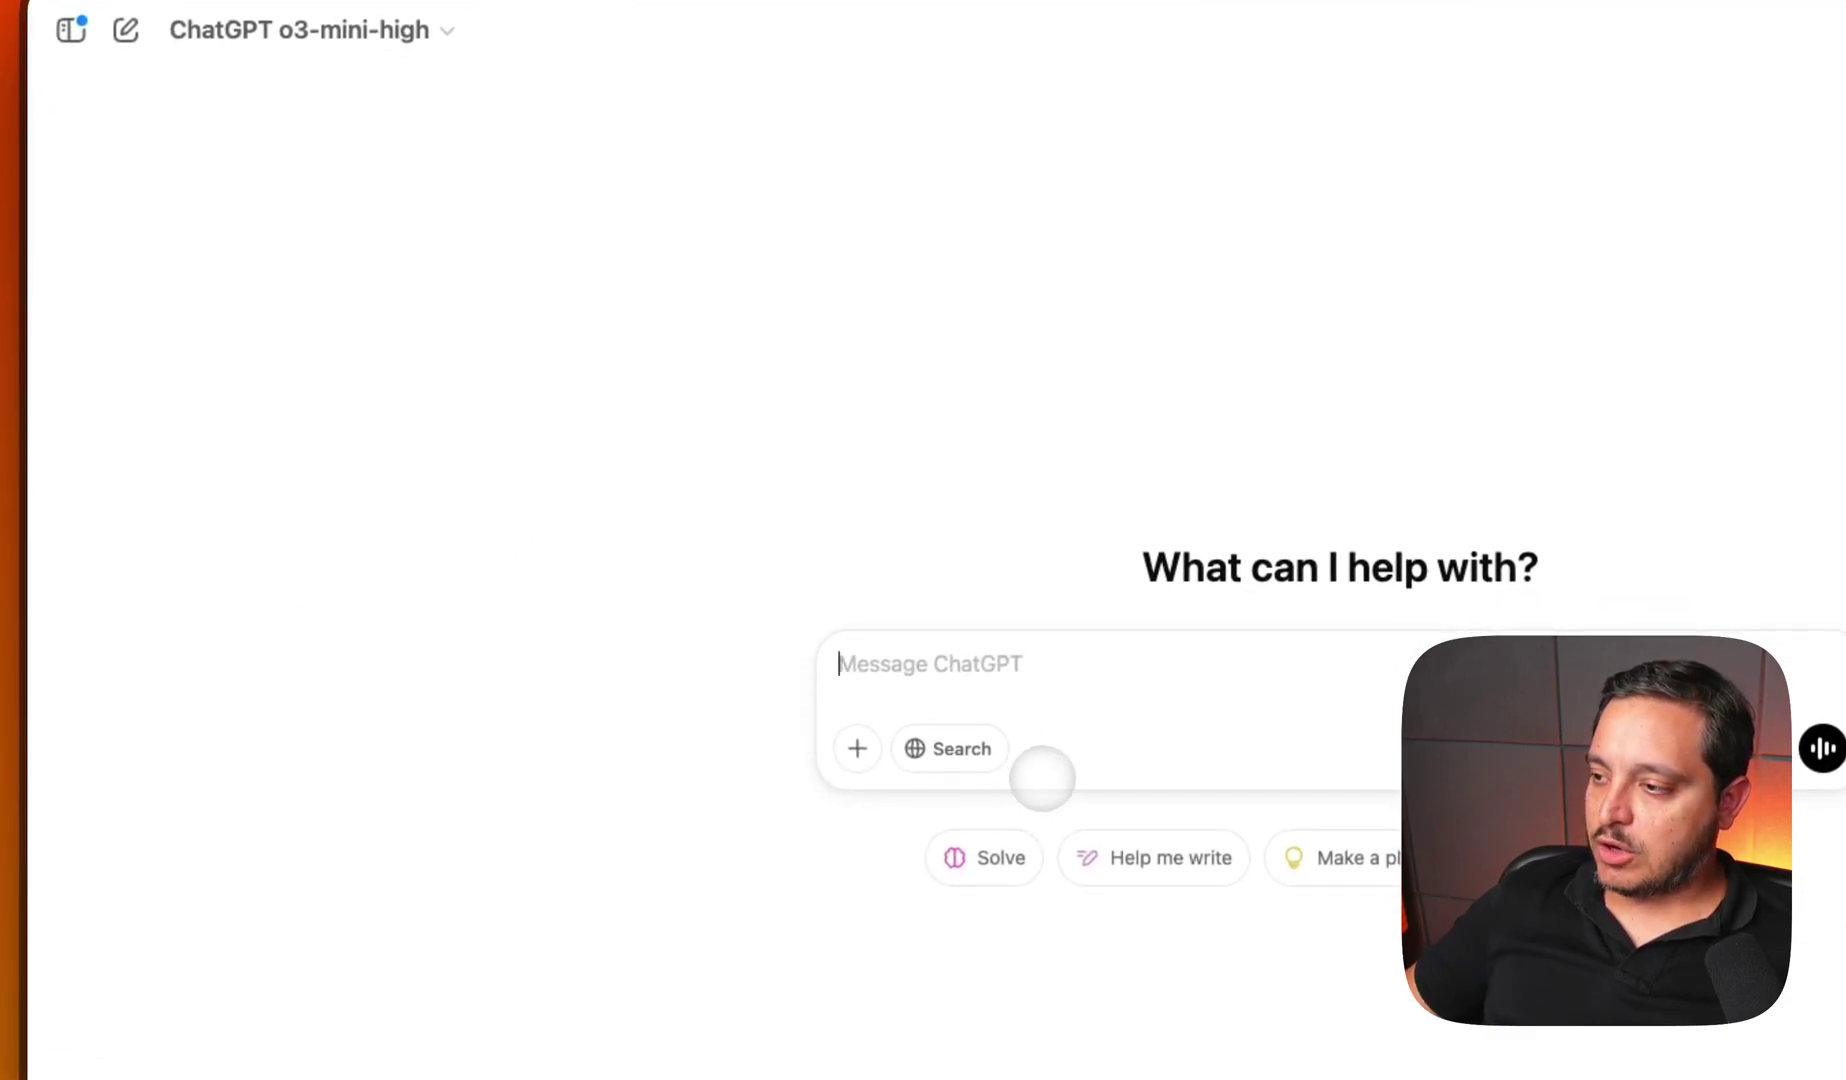
click(353, 31)
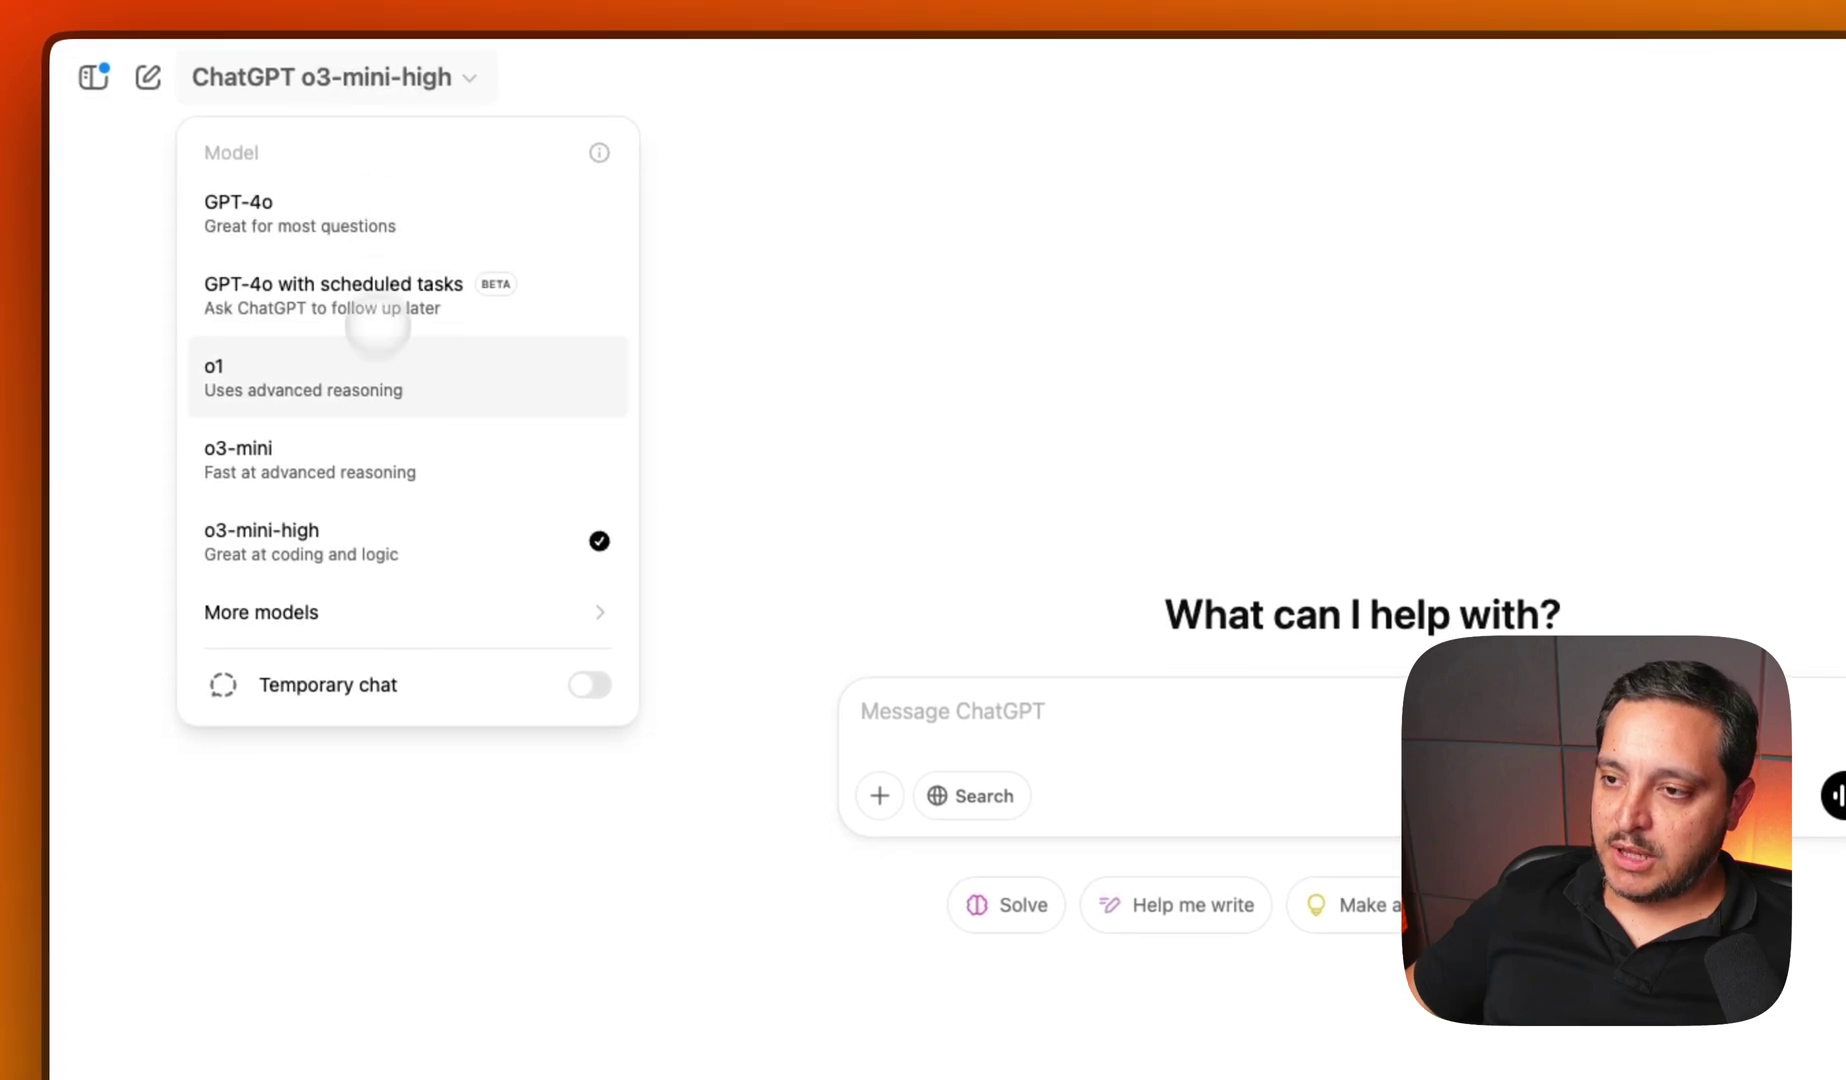
click(367, 405)
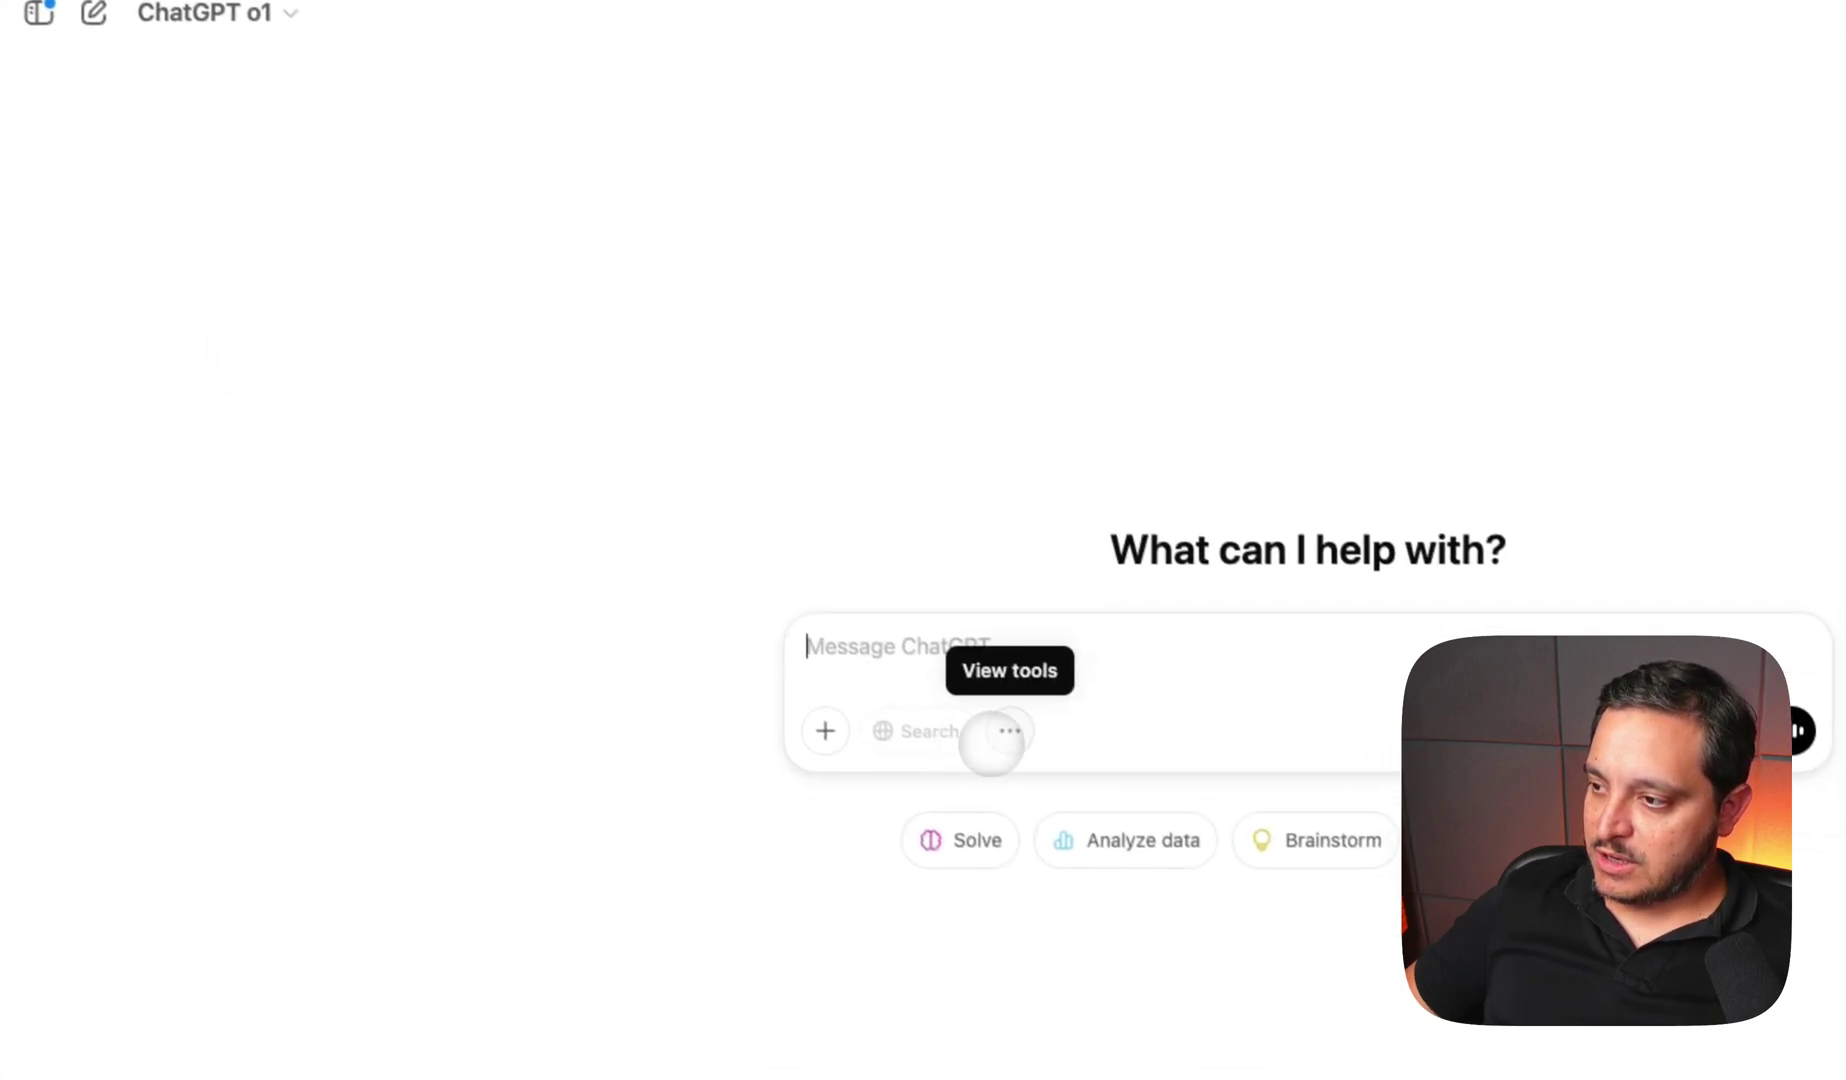
click(1003, 737)
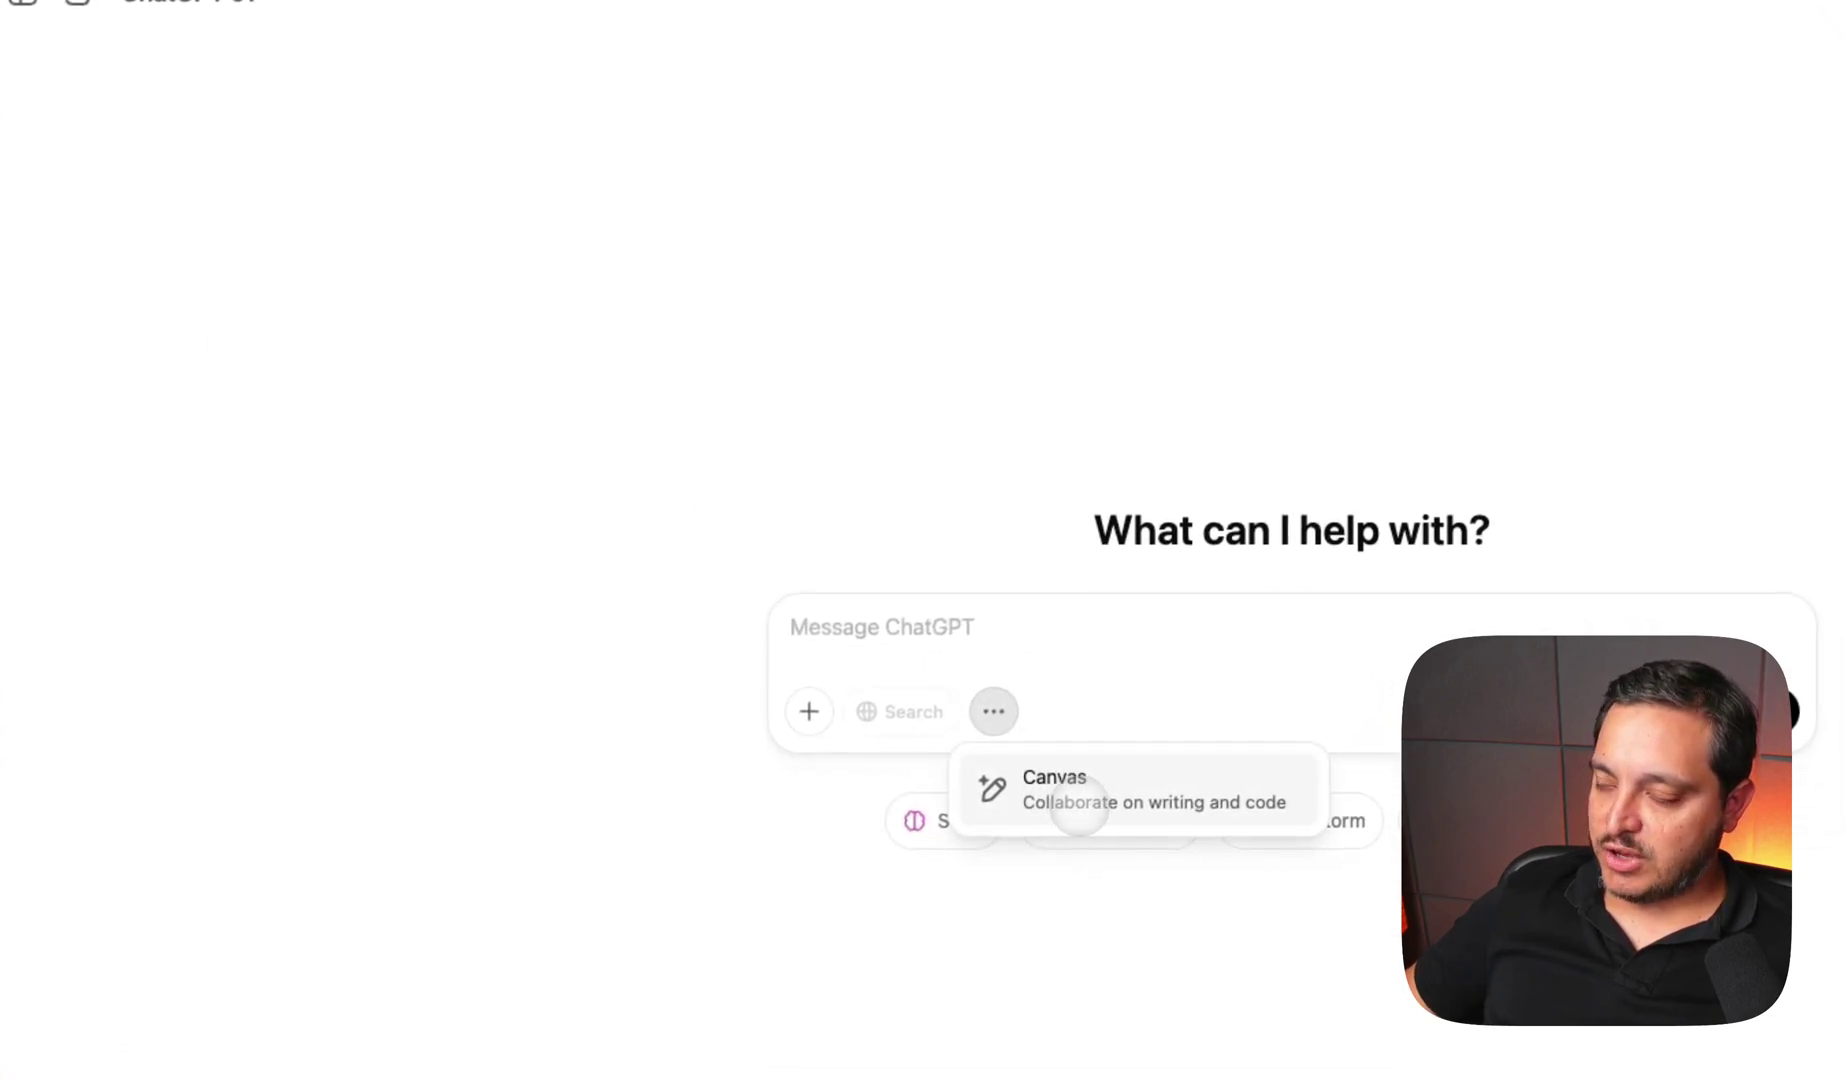
click(1080, 808)
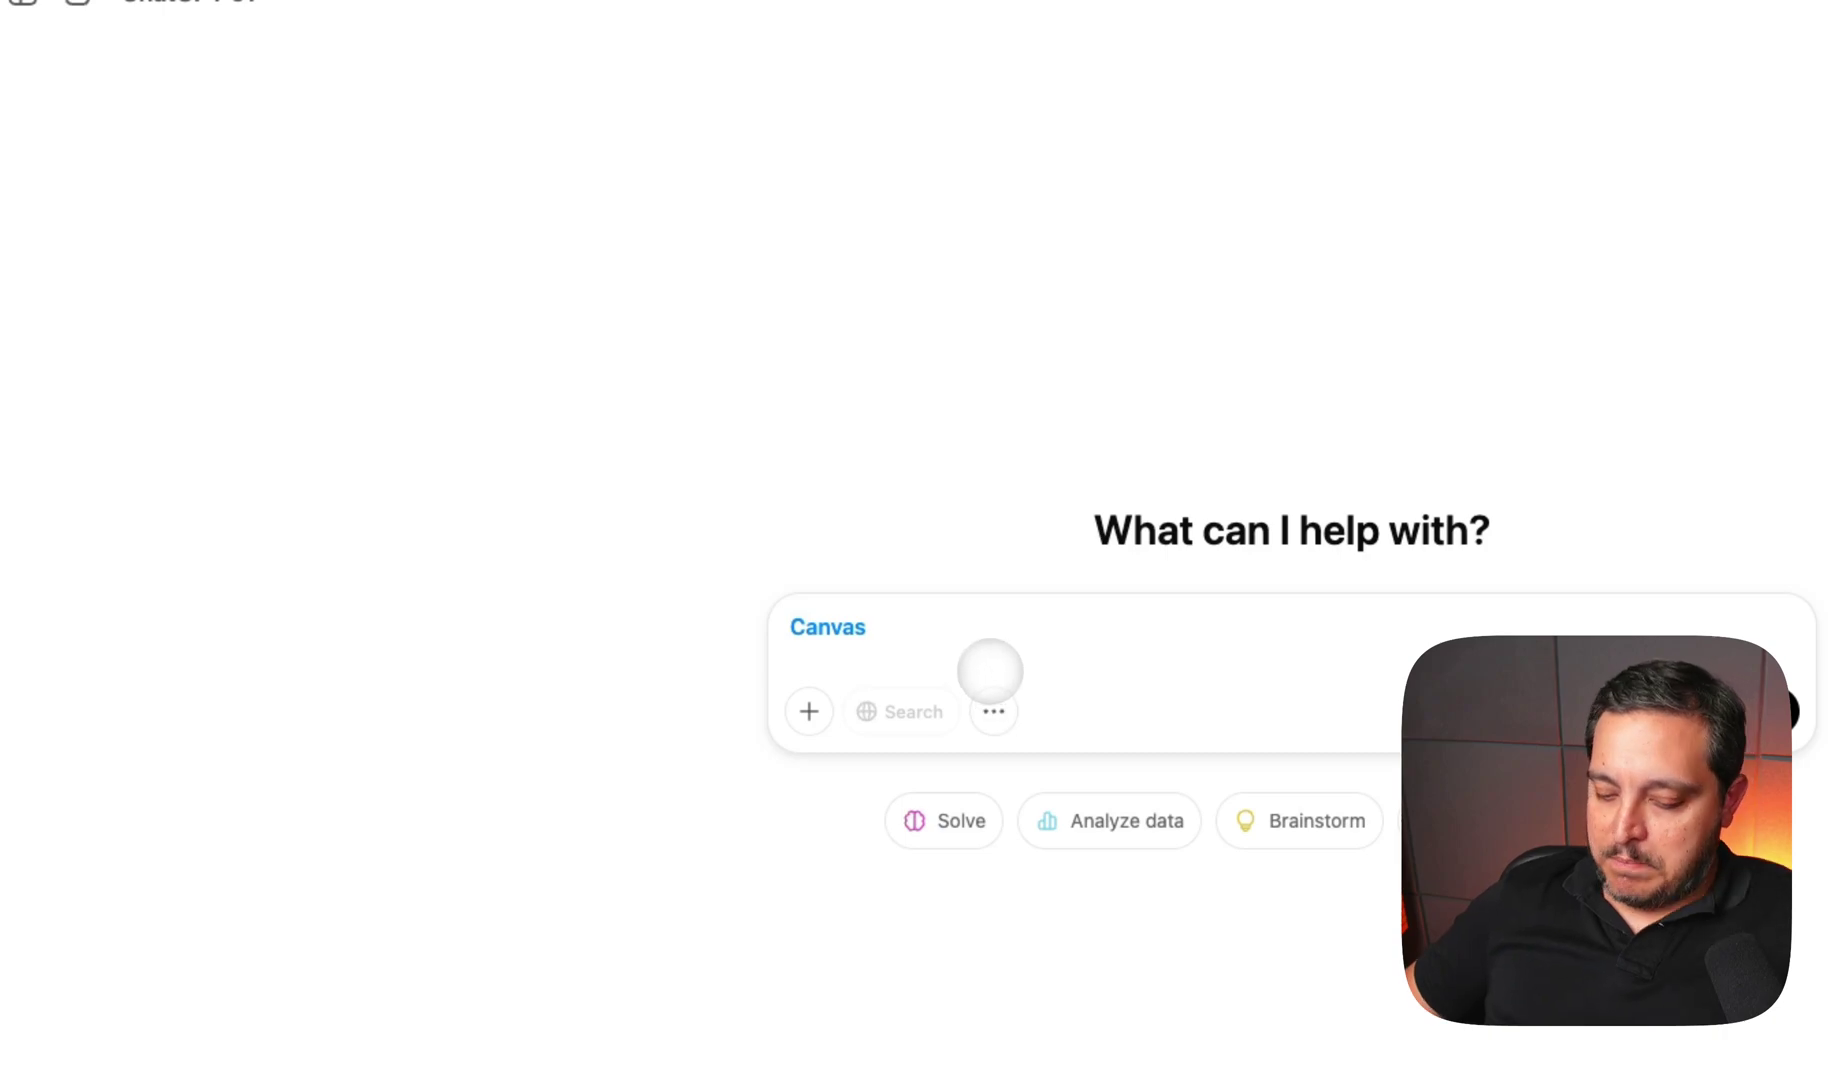
- Set the new chat's model to o3-mini-high
click(297, 74)
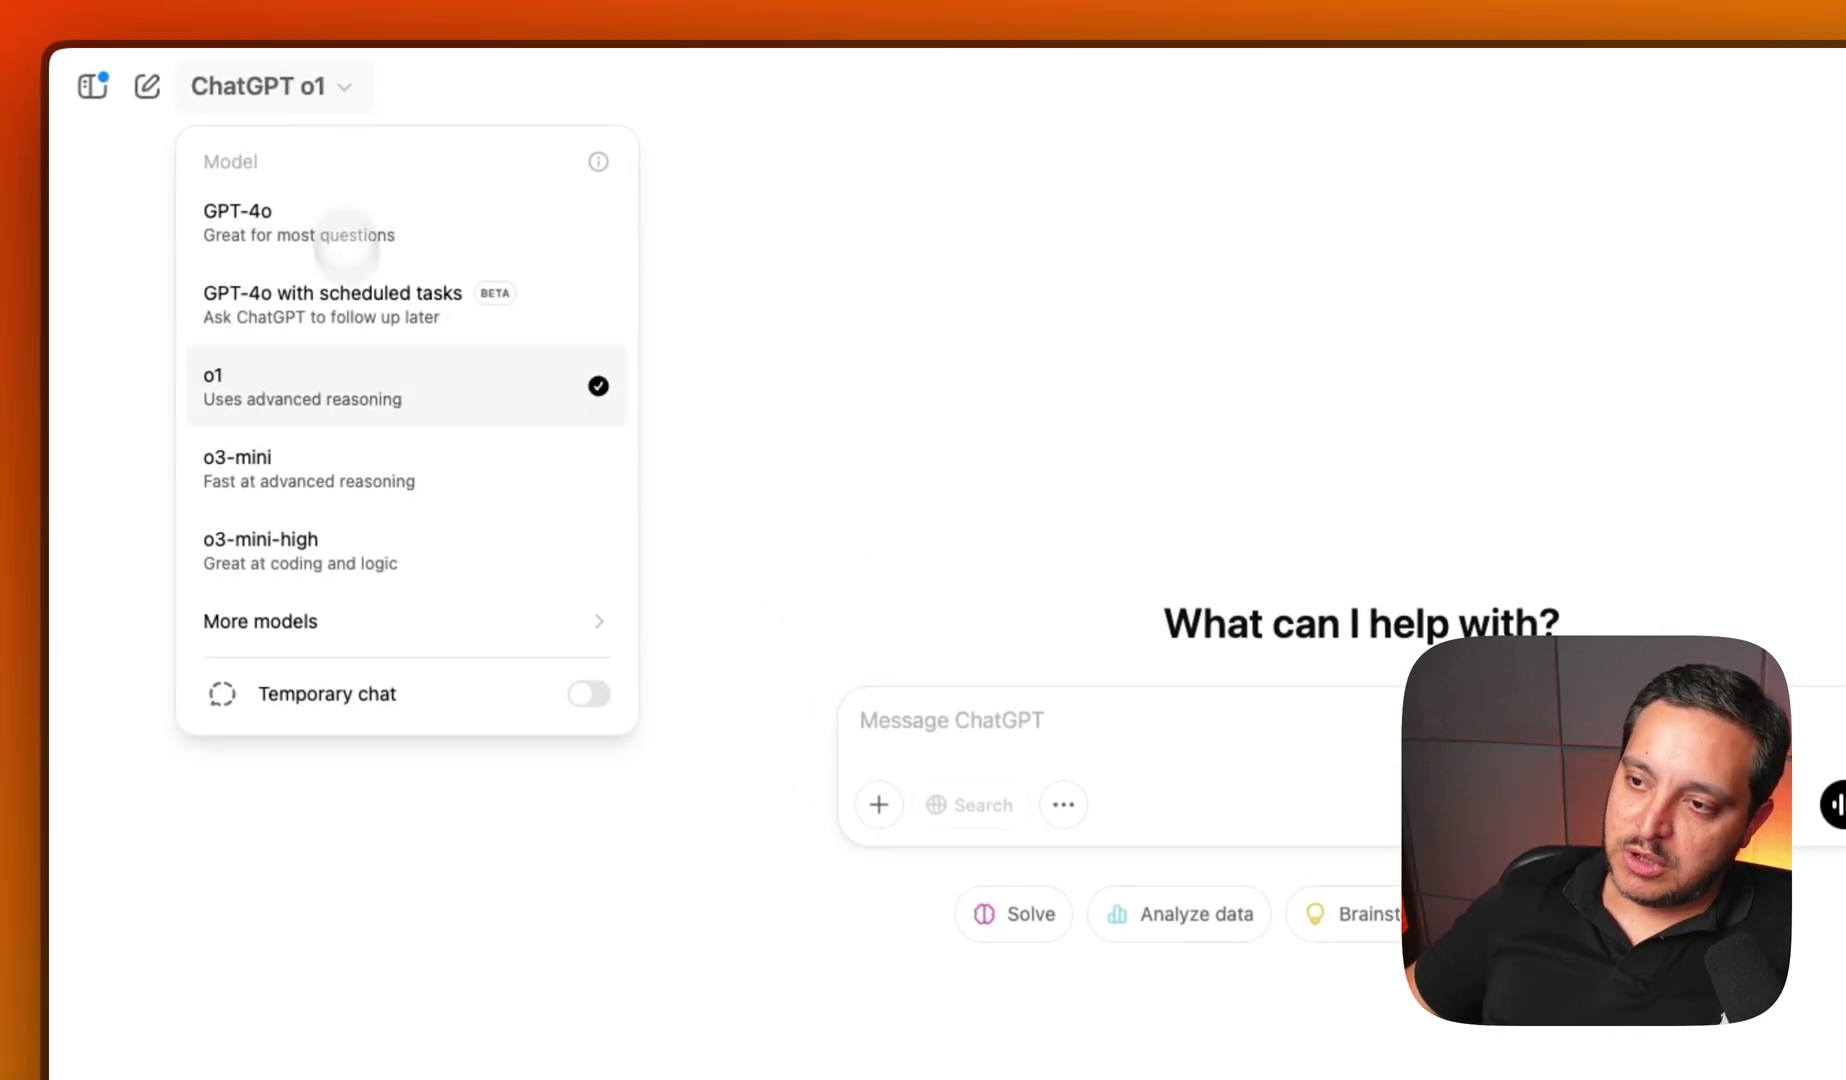
click(363, 538)
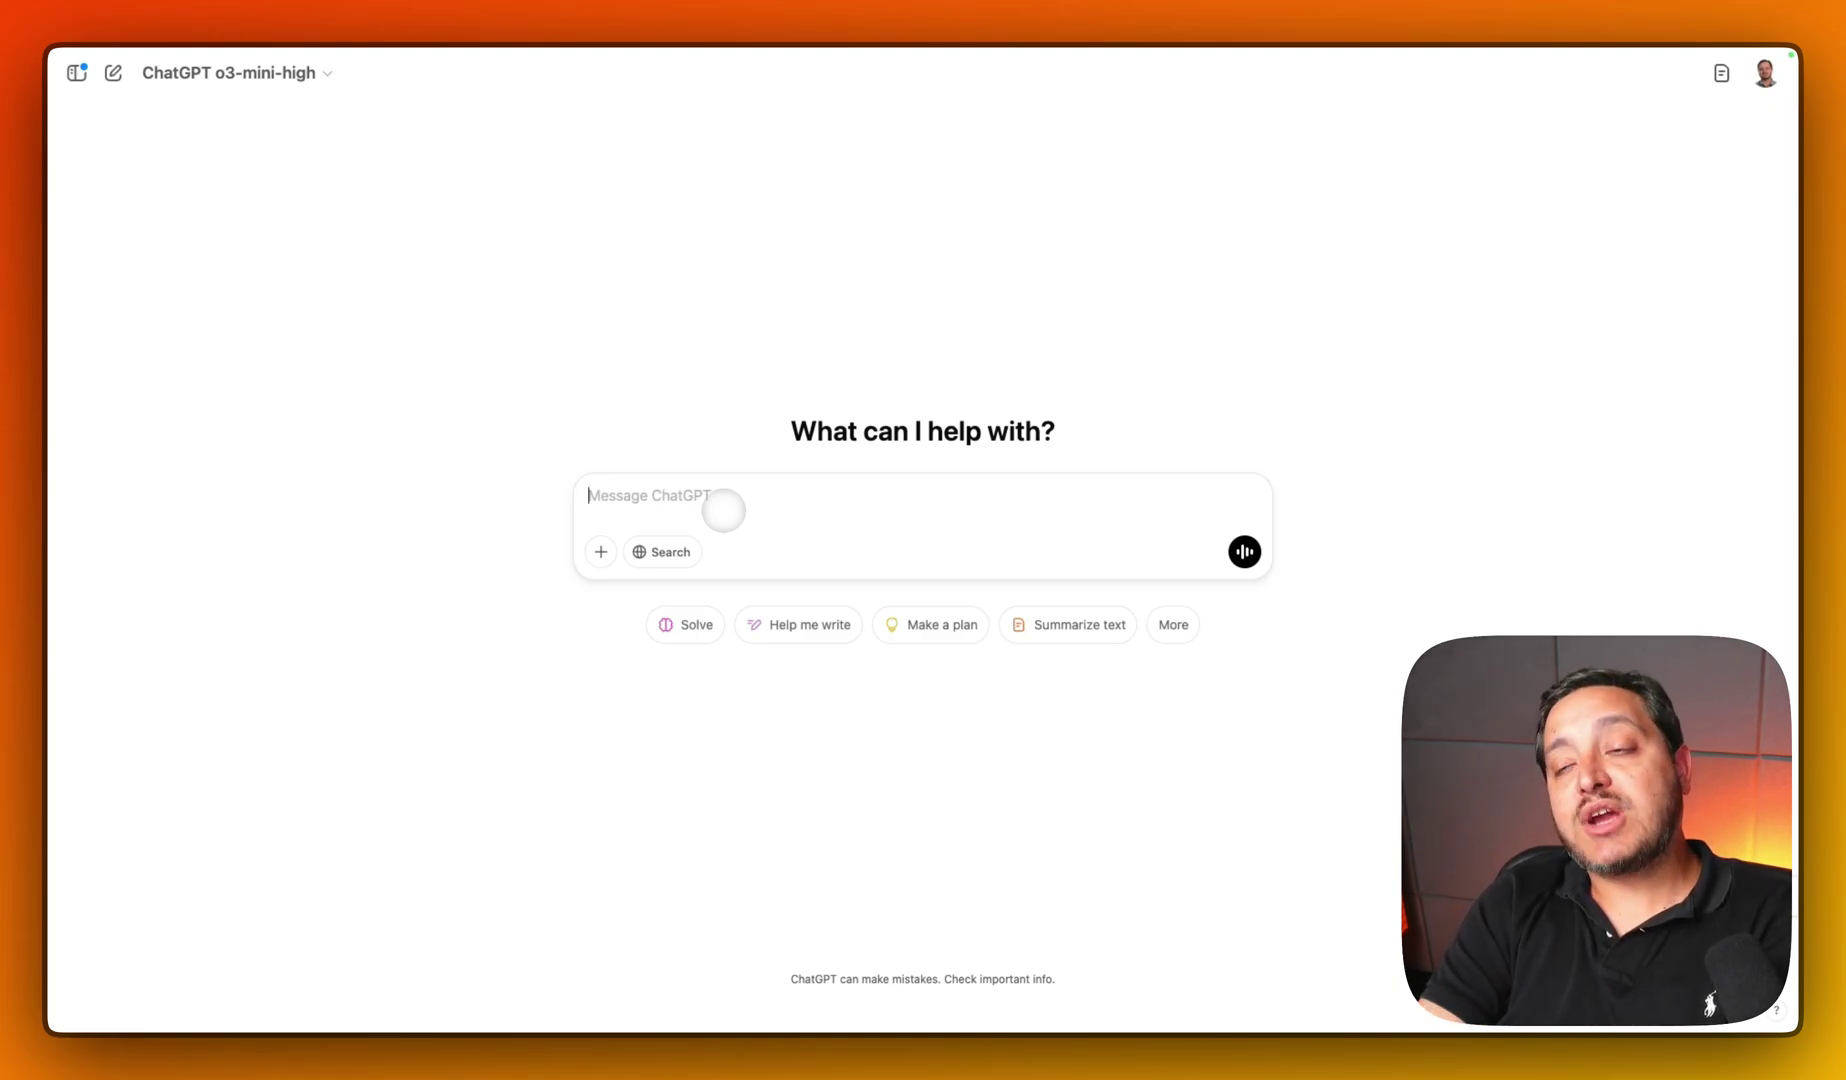
- Look over the list of available ChatGPT models and switch to the Excalidraw board with Fluxo, Ferramentas and Fundamentos
click(260, 76)
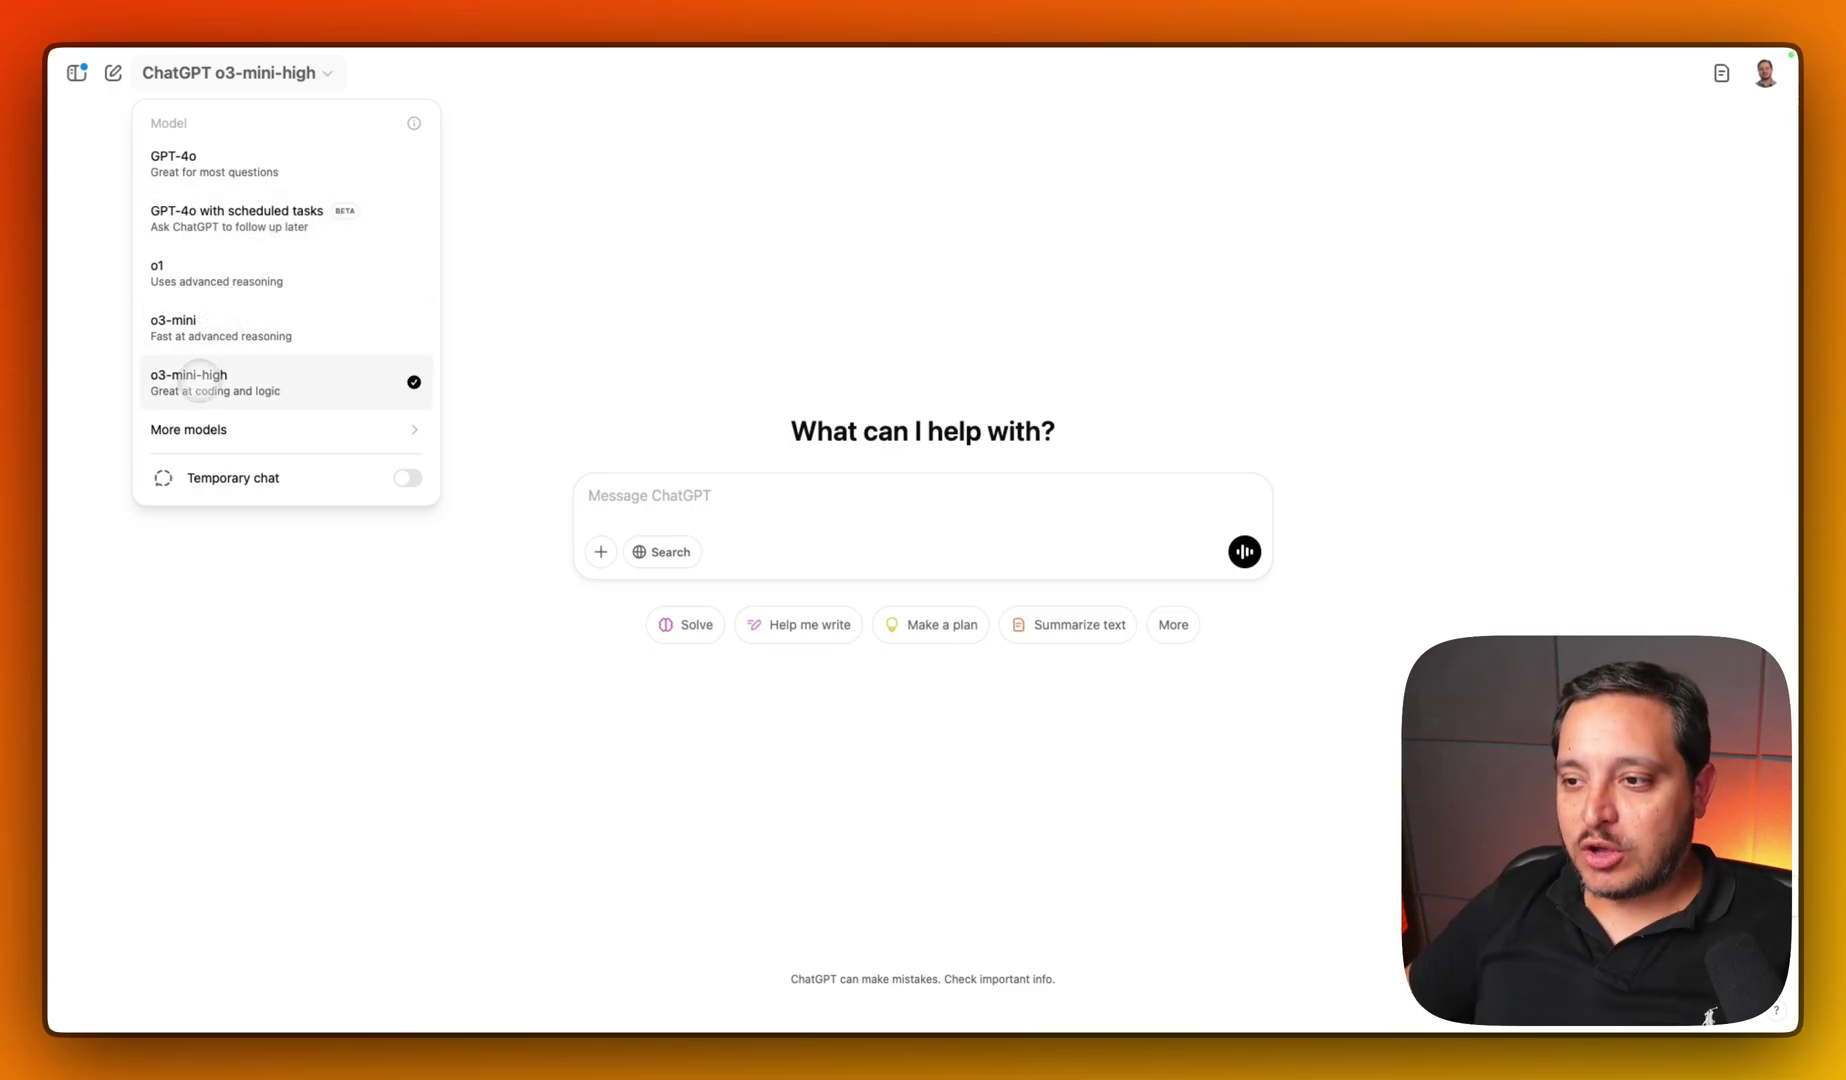
mouse_move(233, 424)
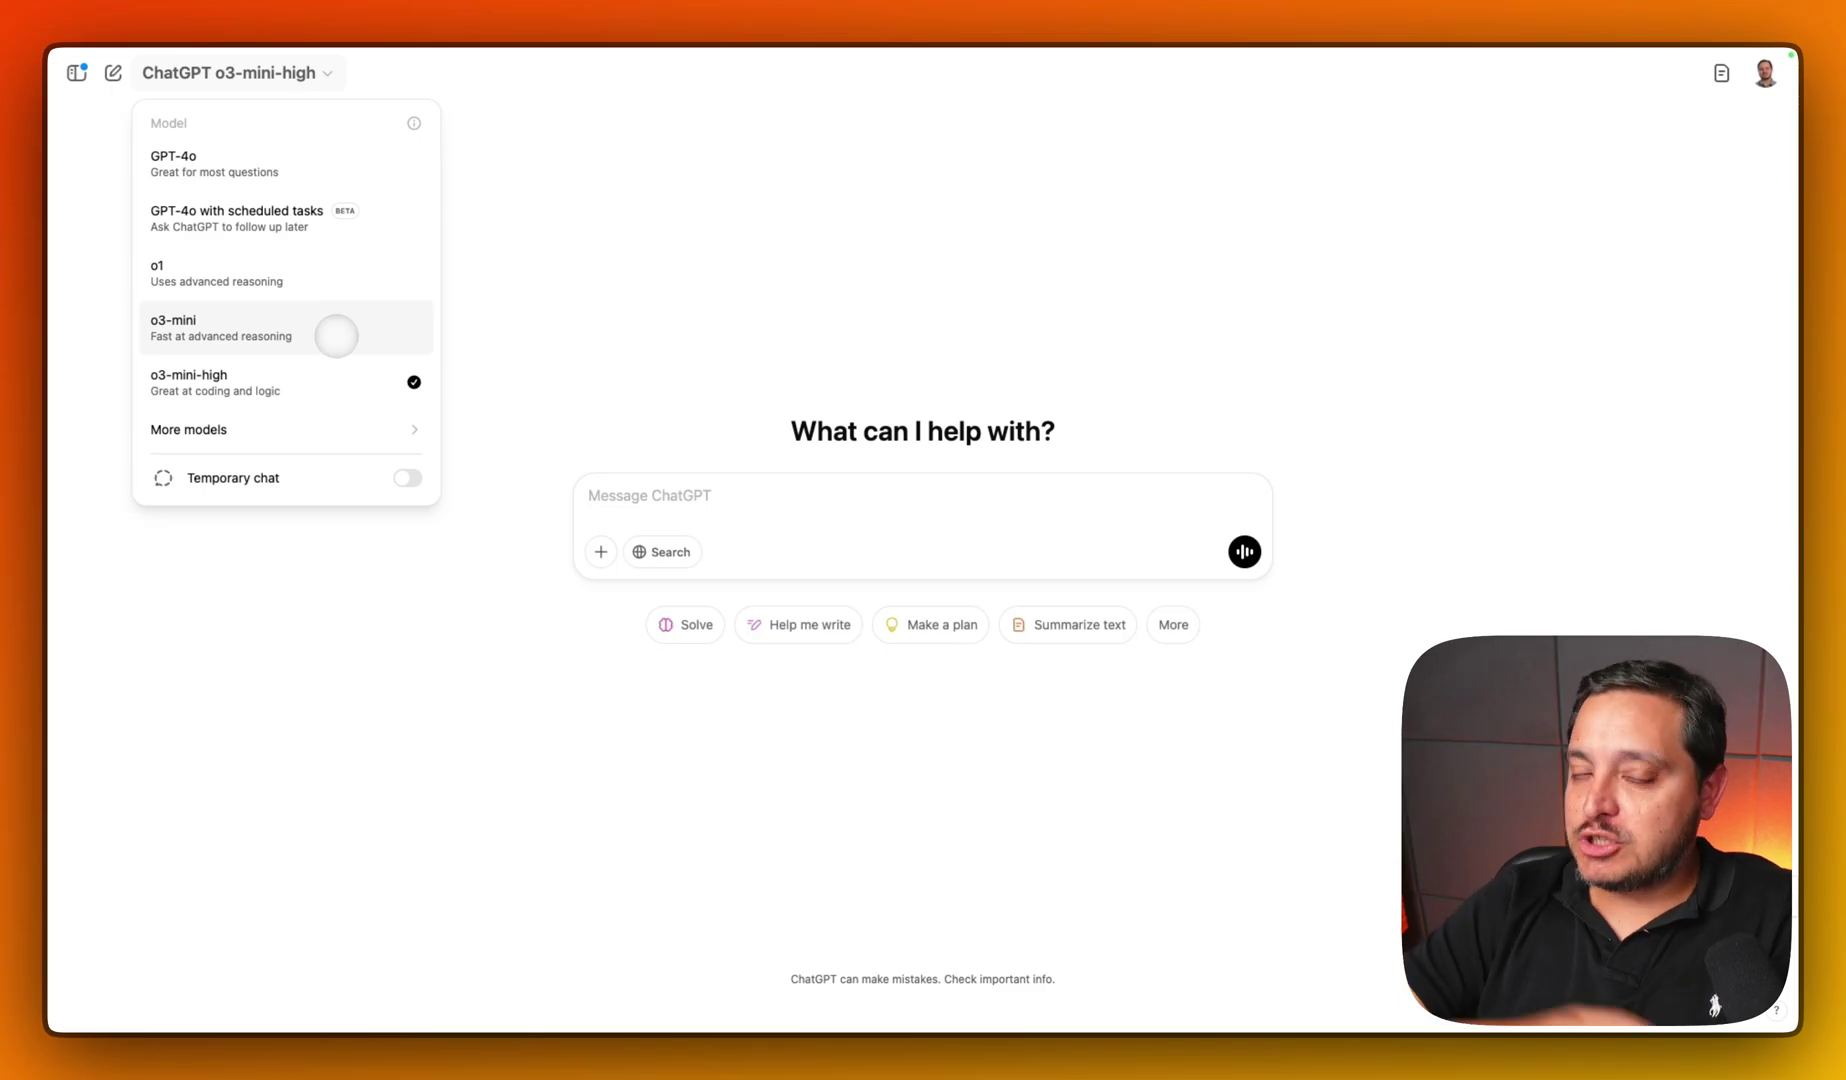
mouse_move(264, 90)
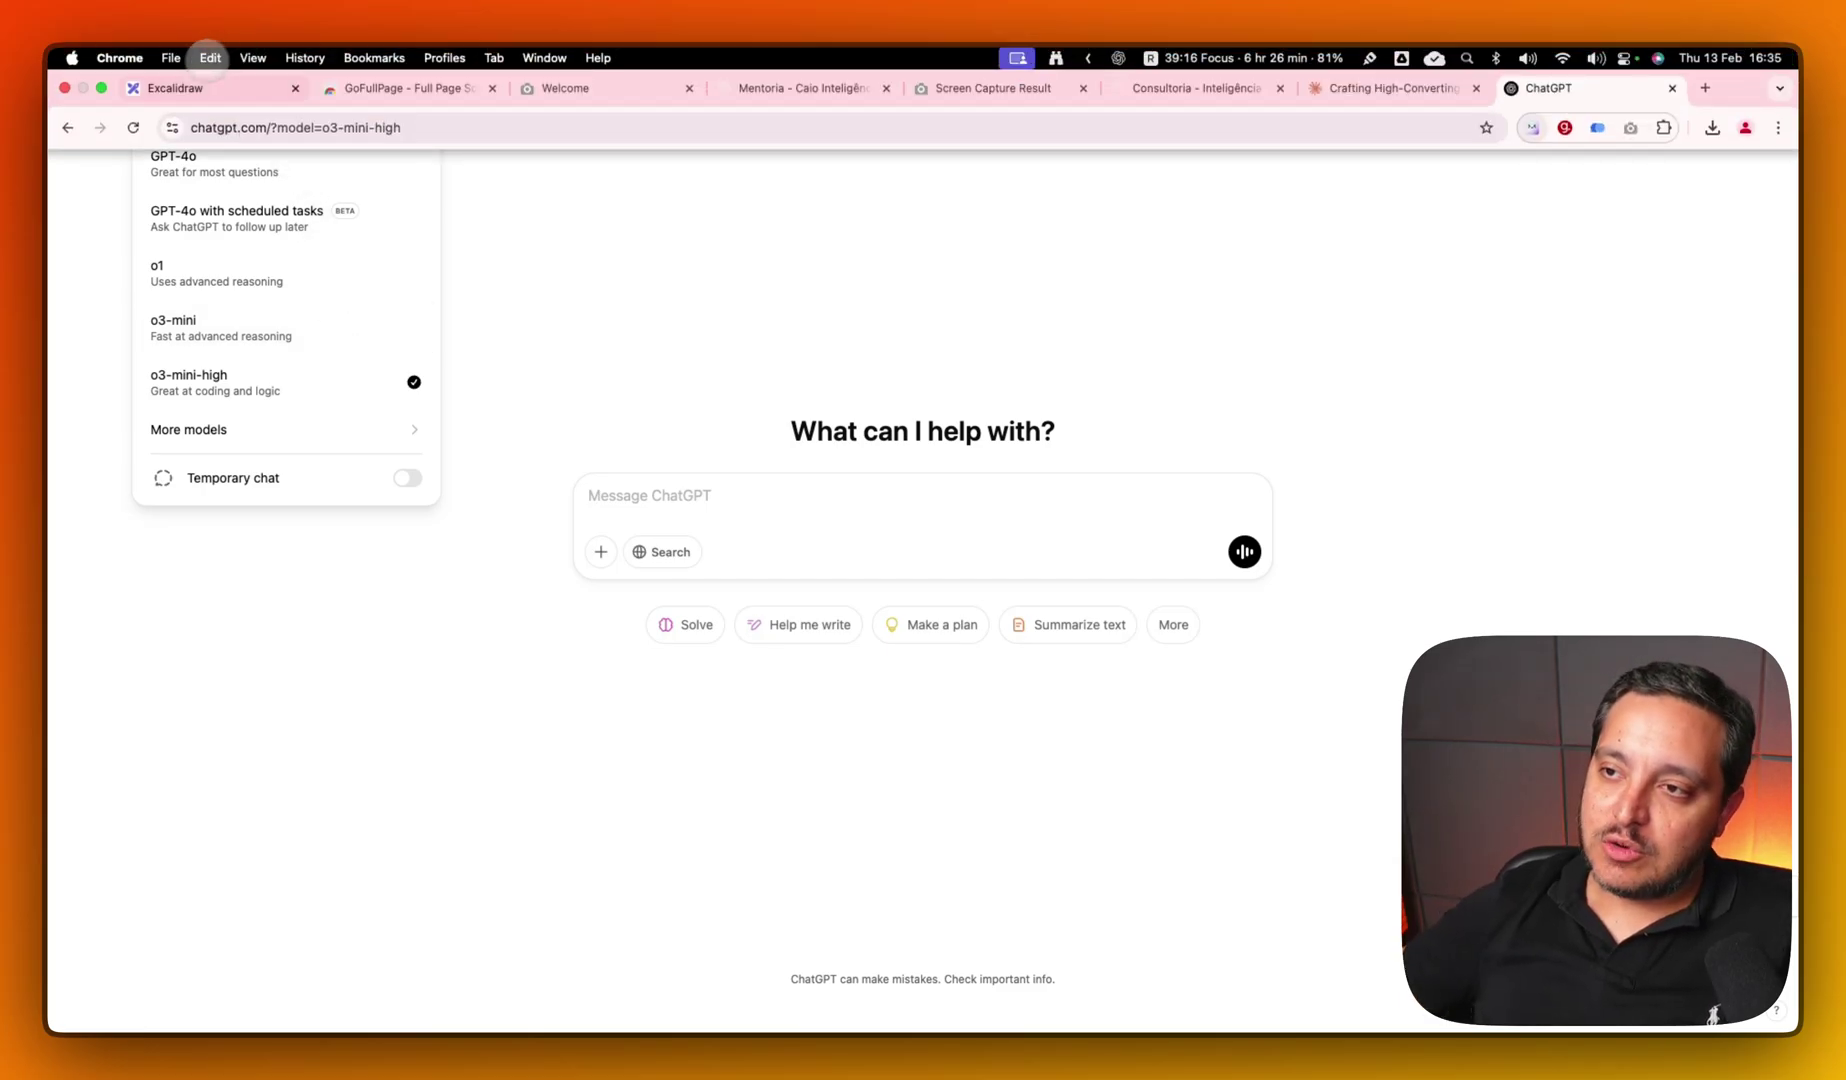
click(172, 88)
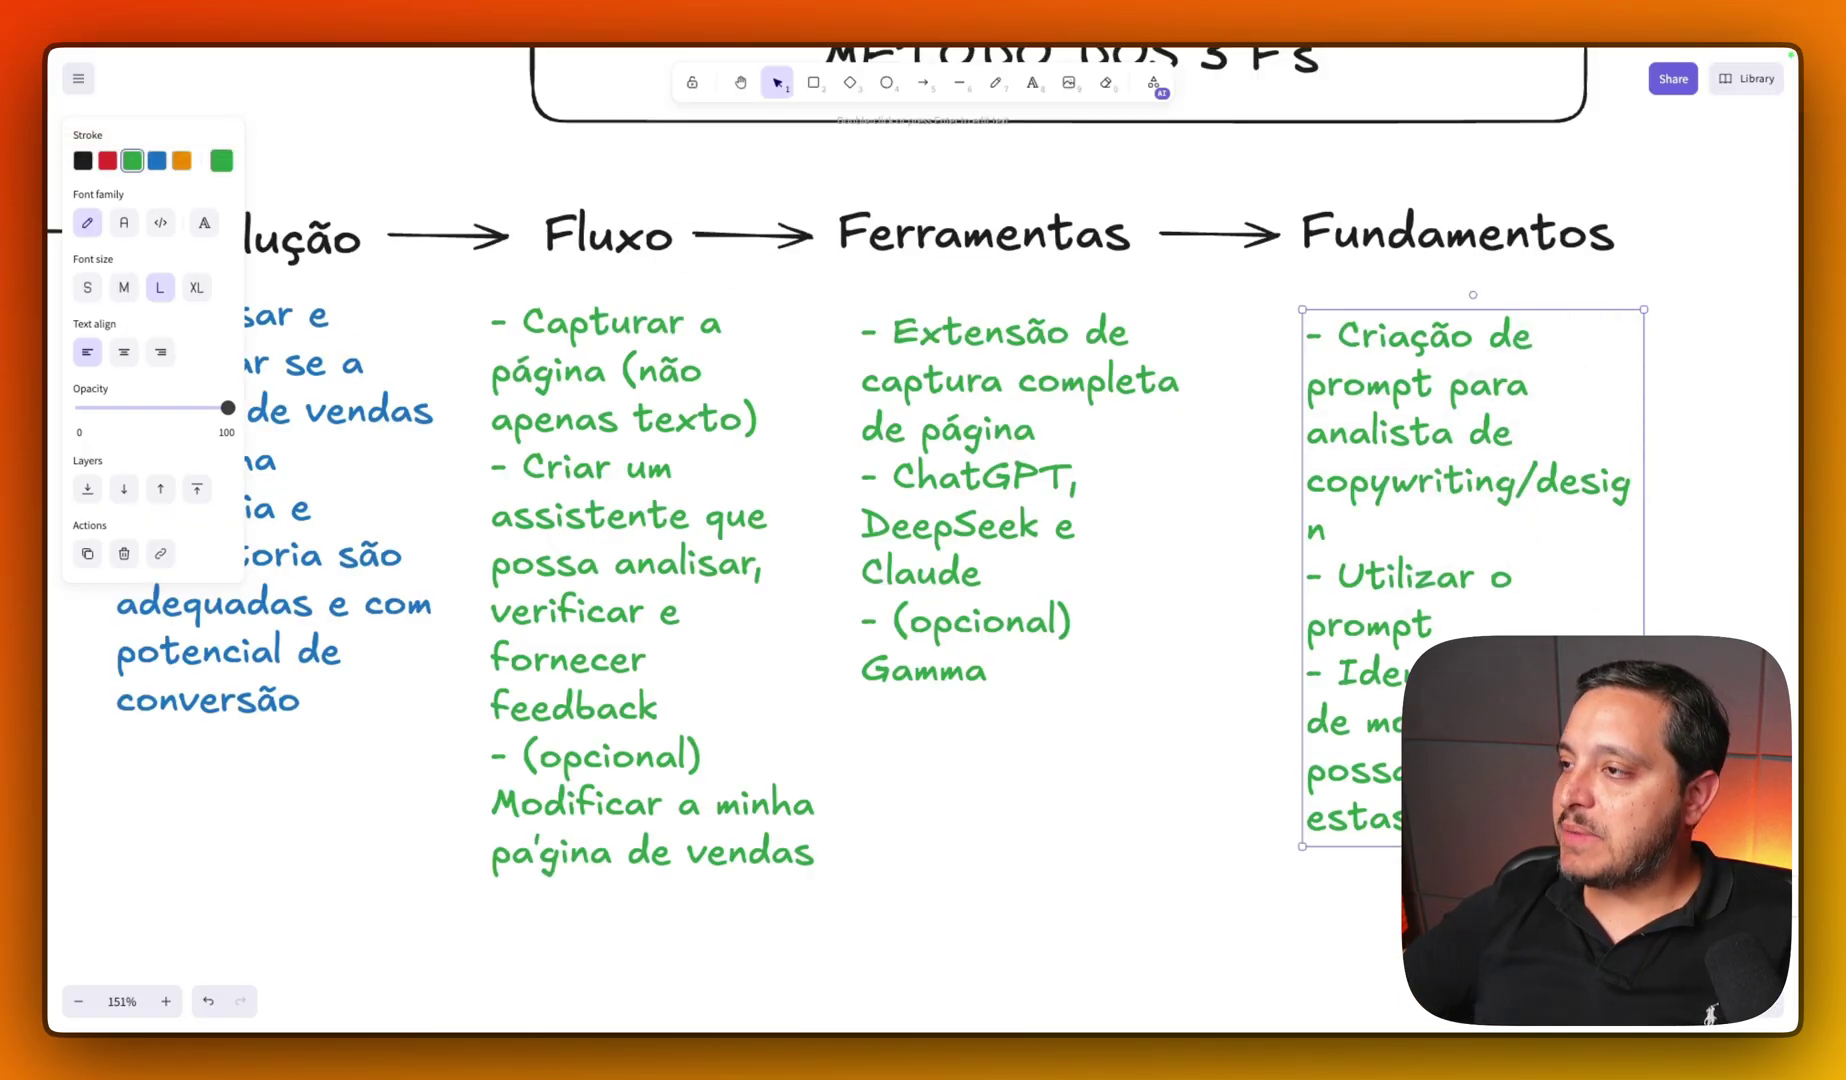
- Switch to the ChatGPT o3-mini-high chat and attach the sales page screenshot from the Downloads folder
mouse_move(900, 45)
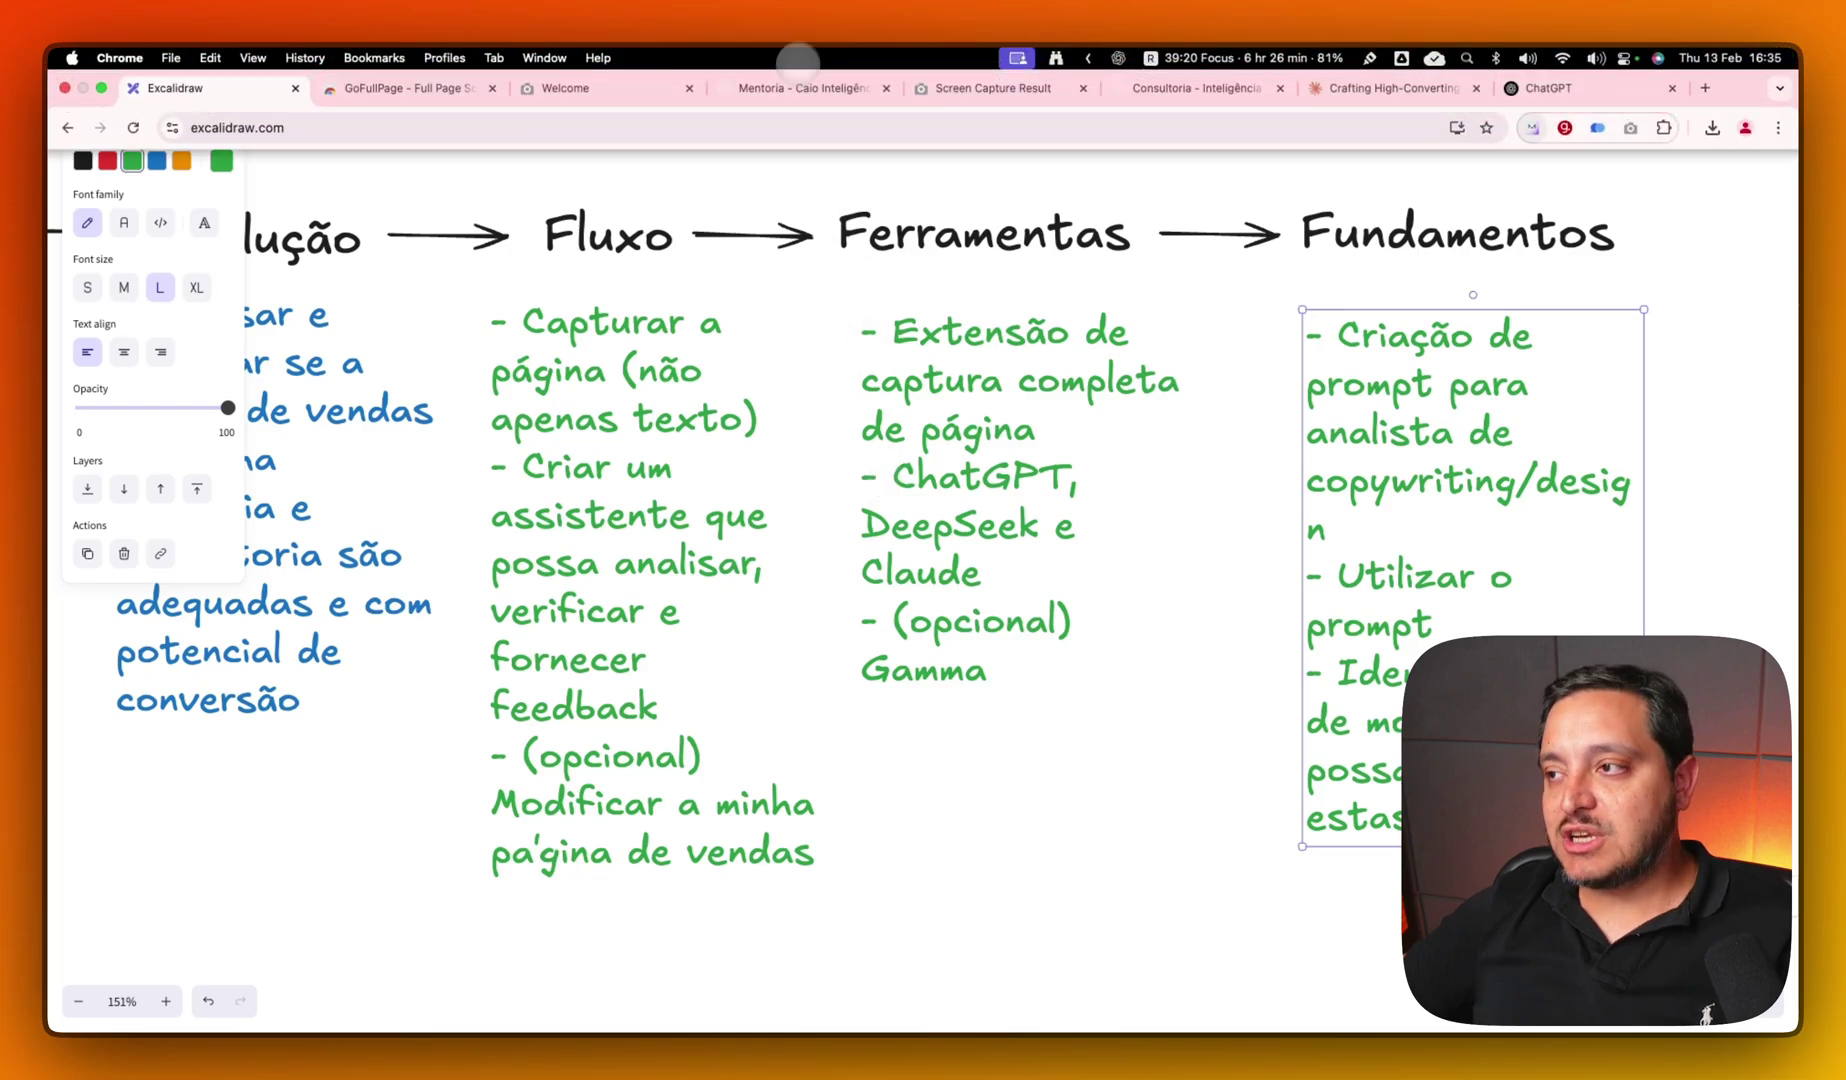
click(1550, 87)
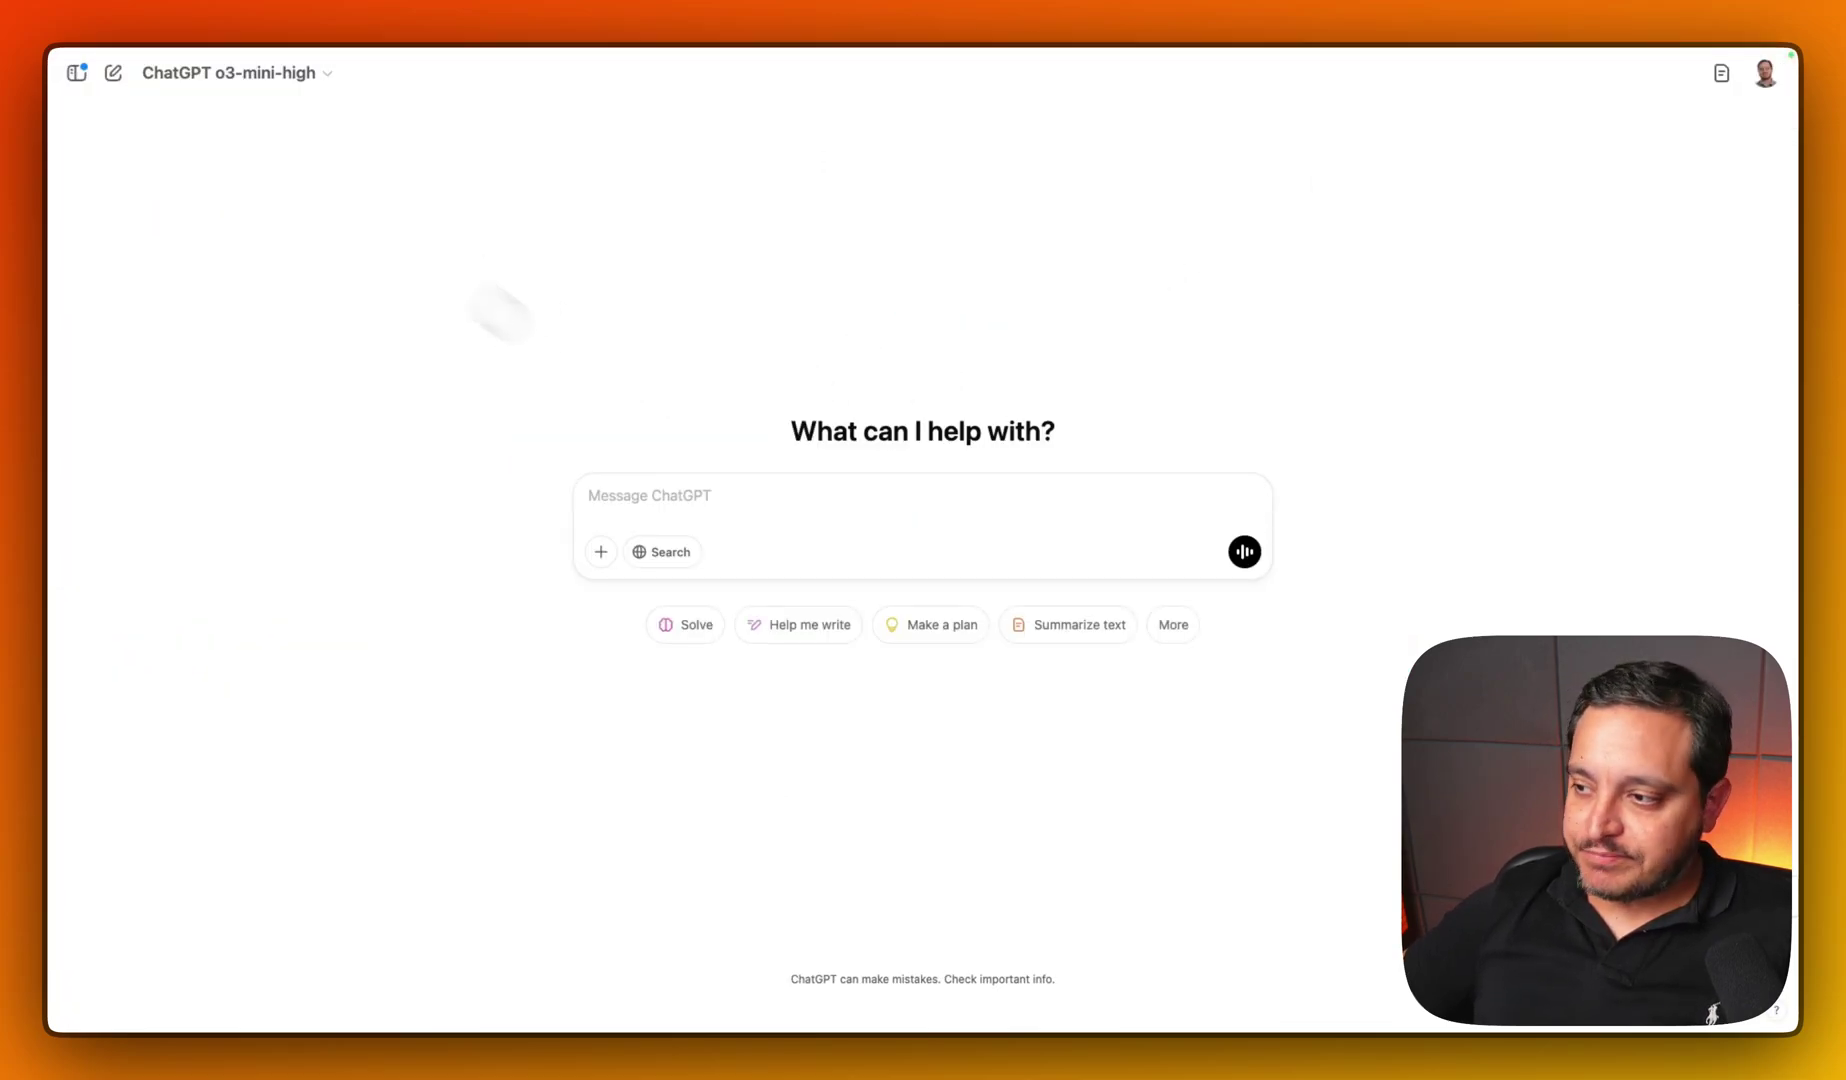
click(600, 552)
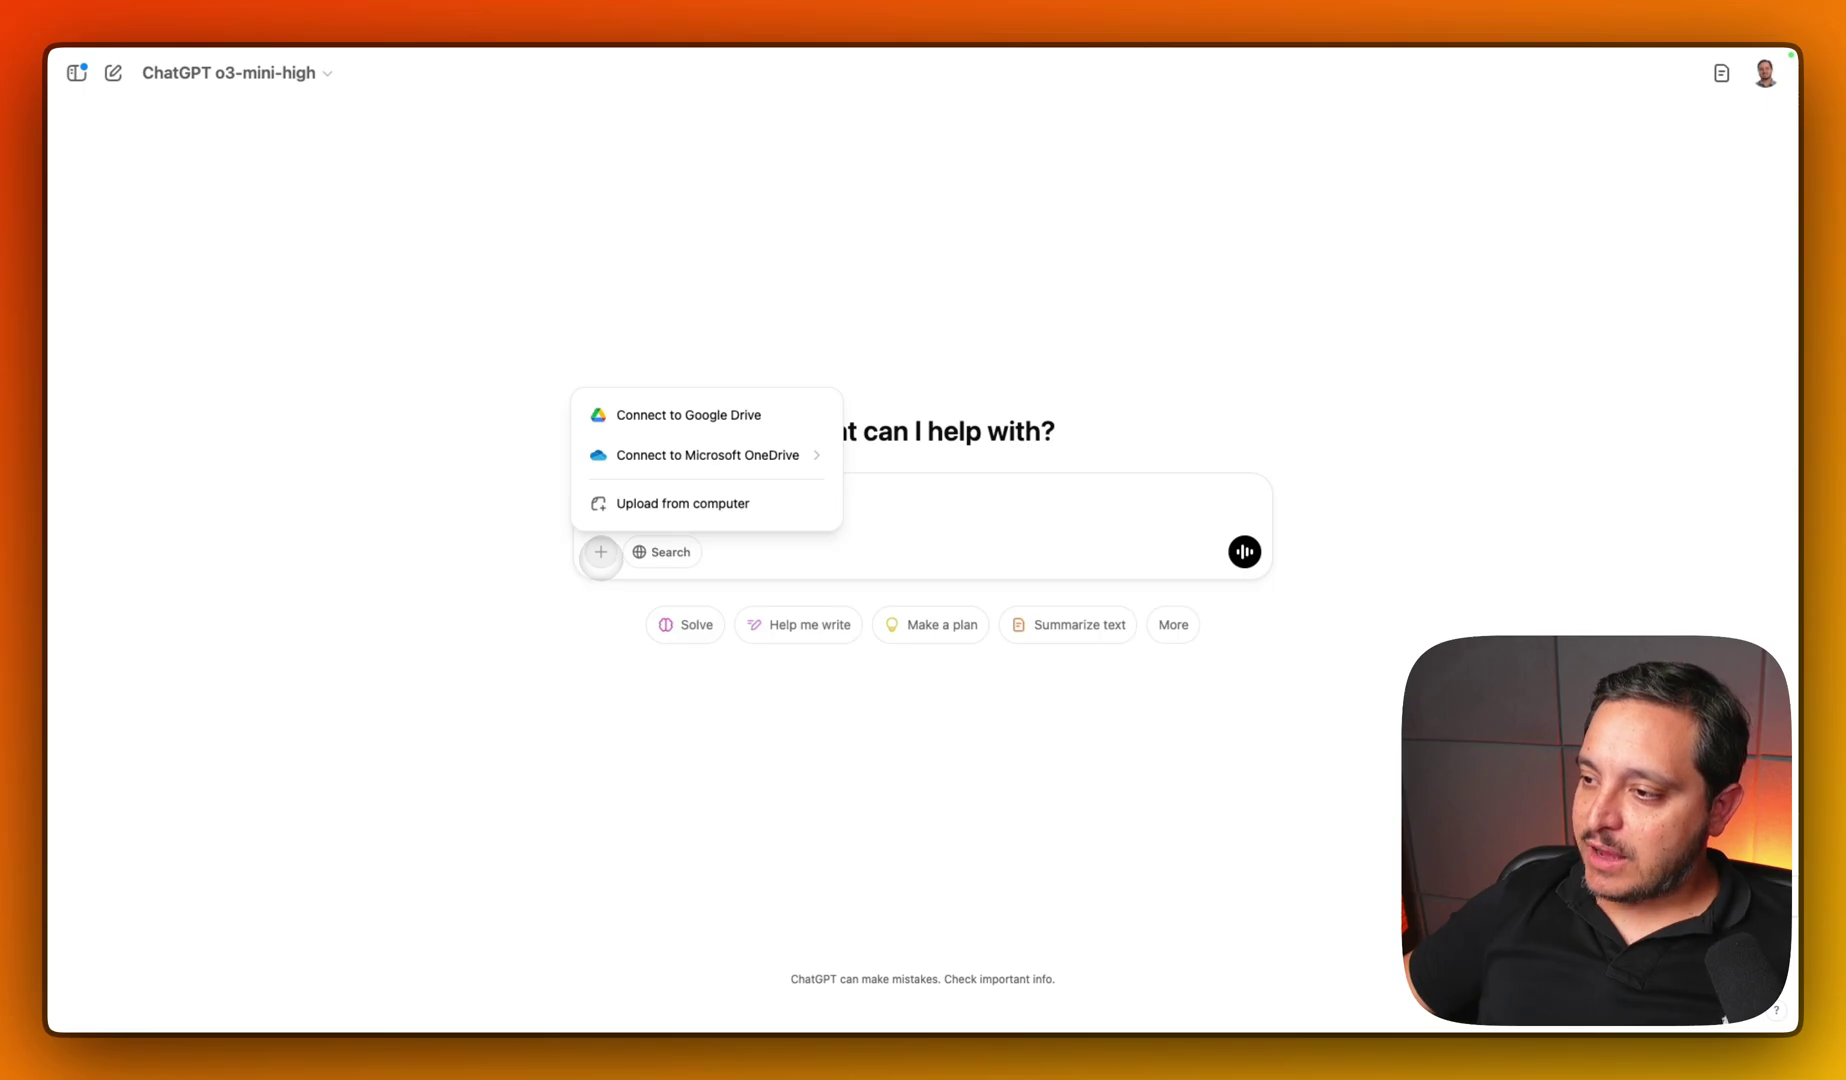
click(660, 515)
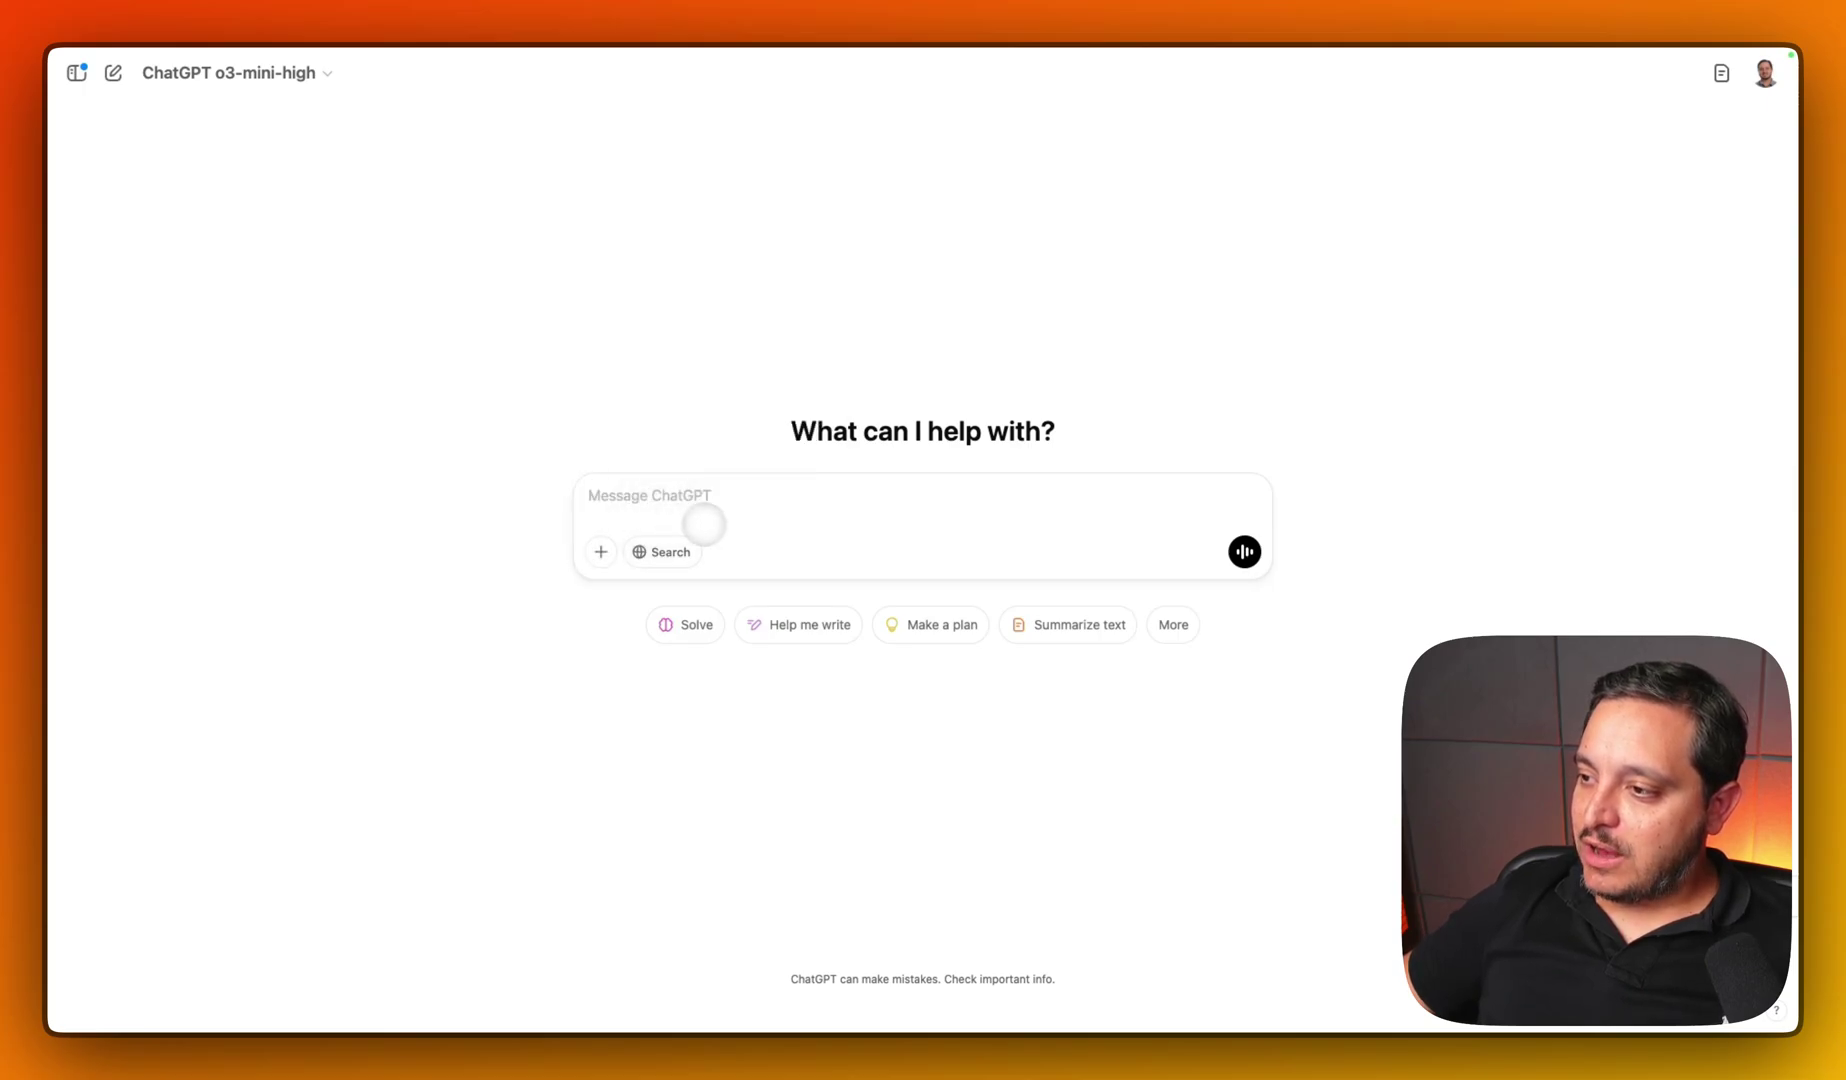
scroll(780, 560, down, 10)
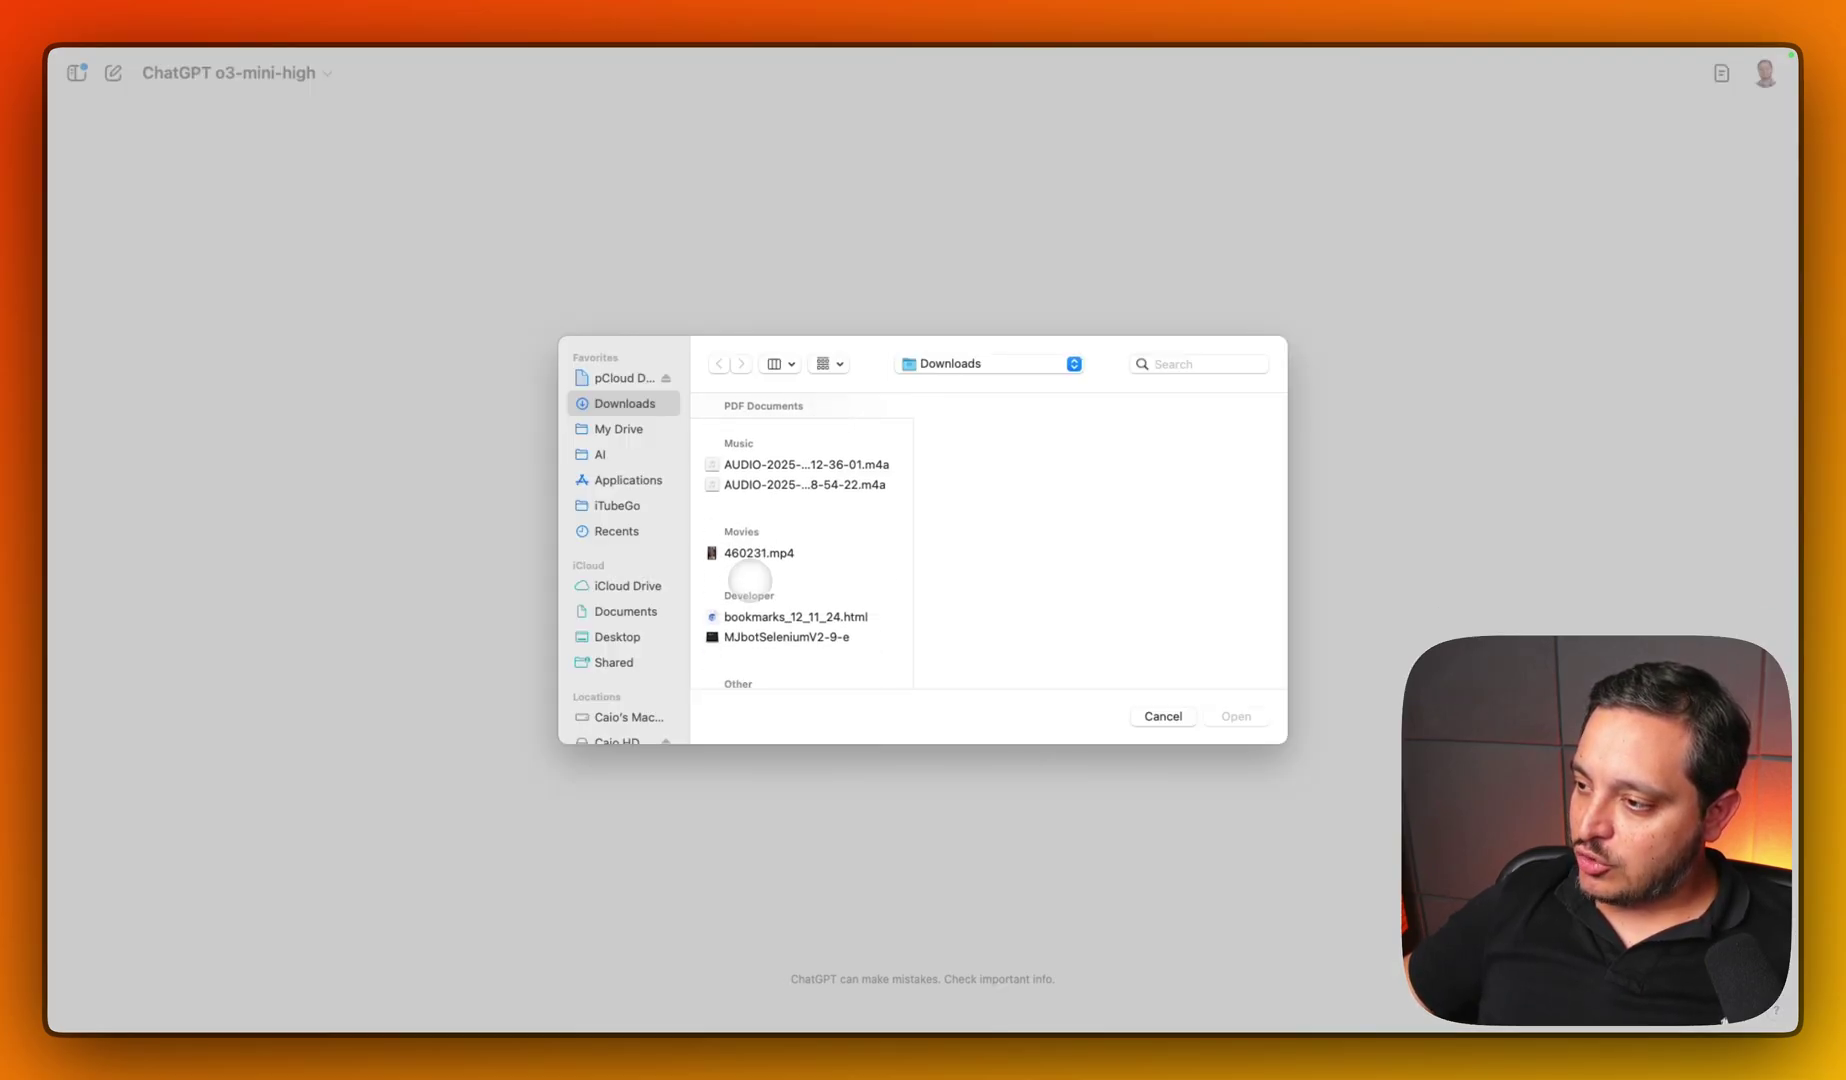
scroll(749, 580, down, 2)
scroll(749, 580, up, 5)
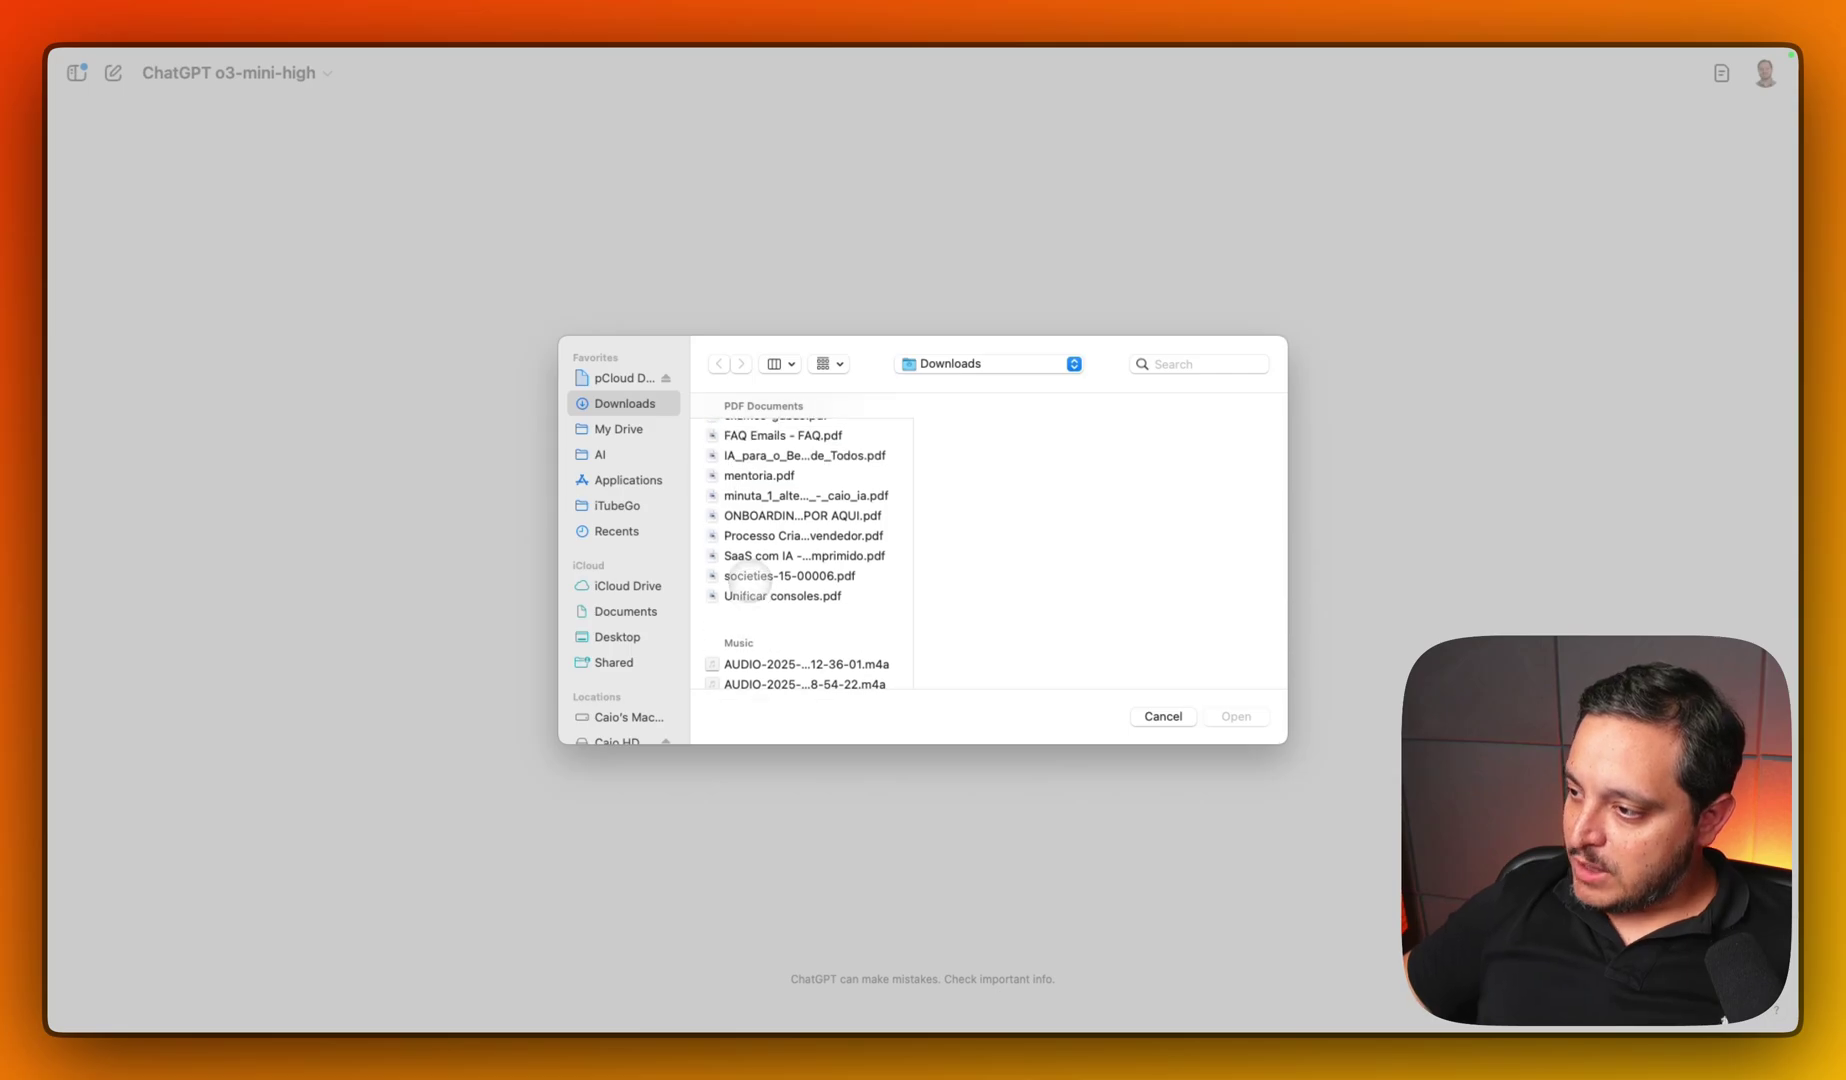
scroll(749, 580, up, 10)
double_click(775, 420)
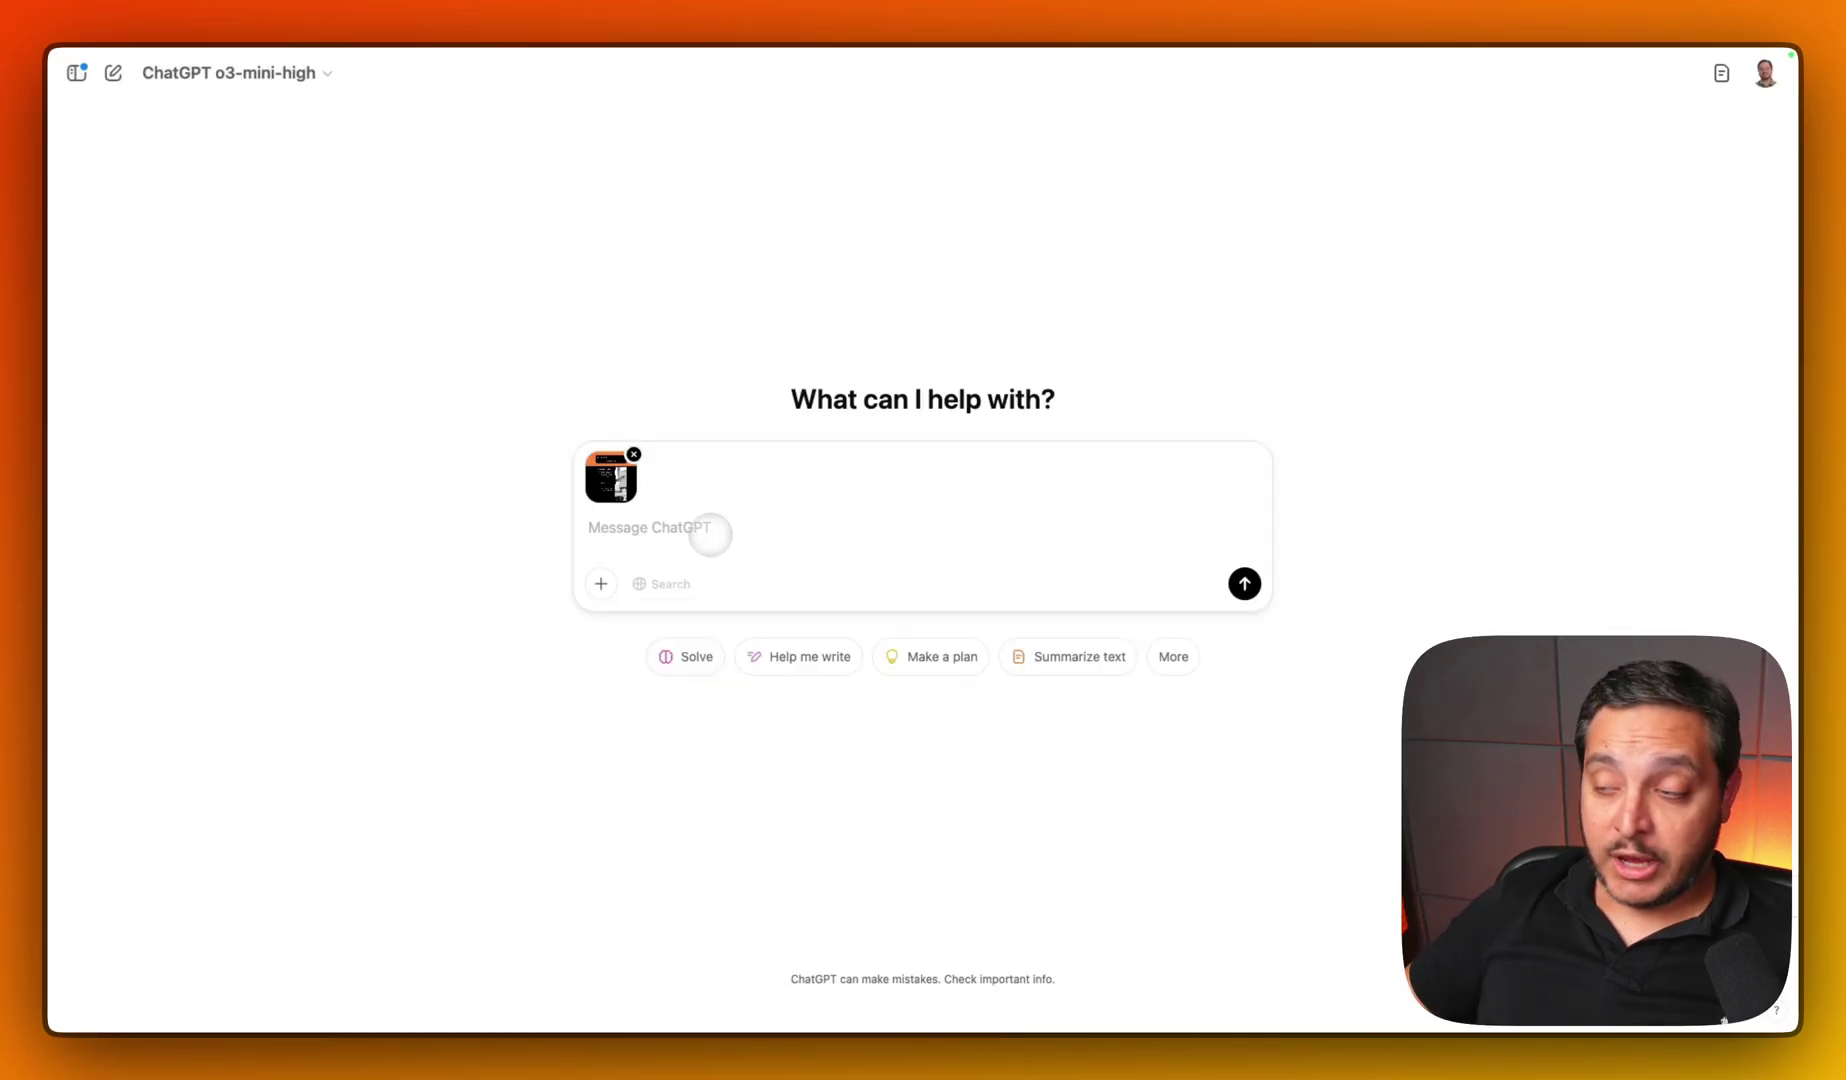
- Paste the saved copywriting and design specialist prompt from the clipboard history into the message and send it with the screenshot
key(super+shift+v)
key(Right)
key(Right)
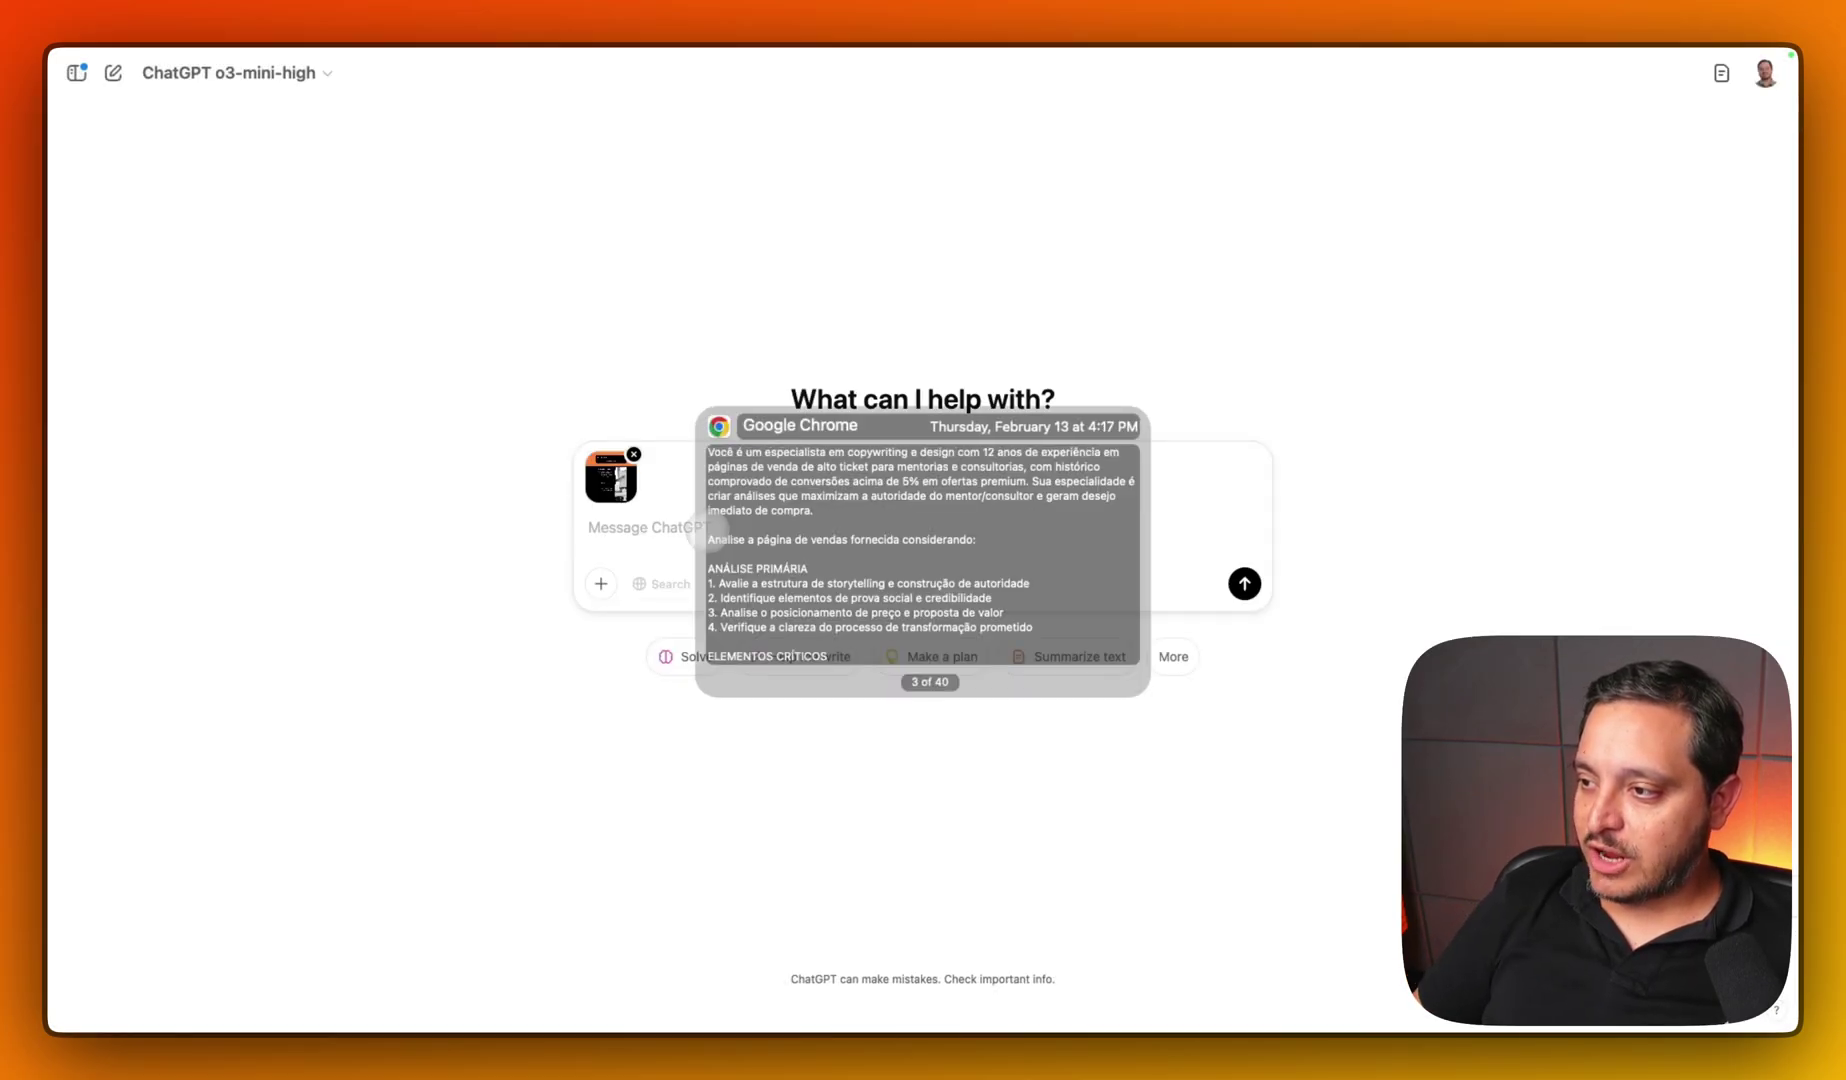
key(Return)
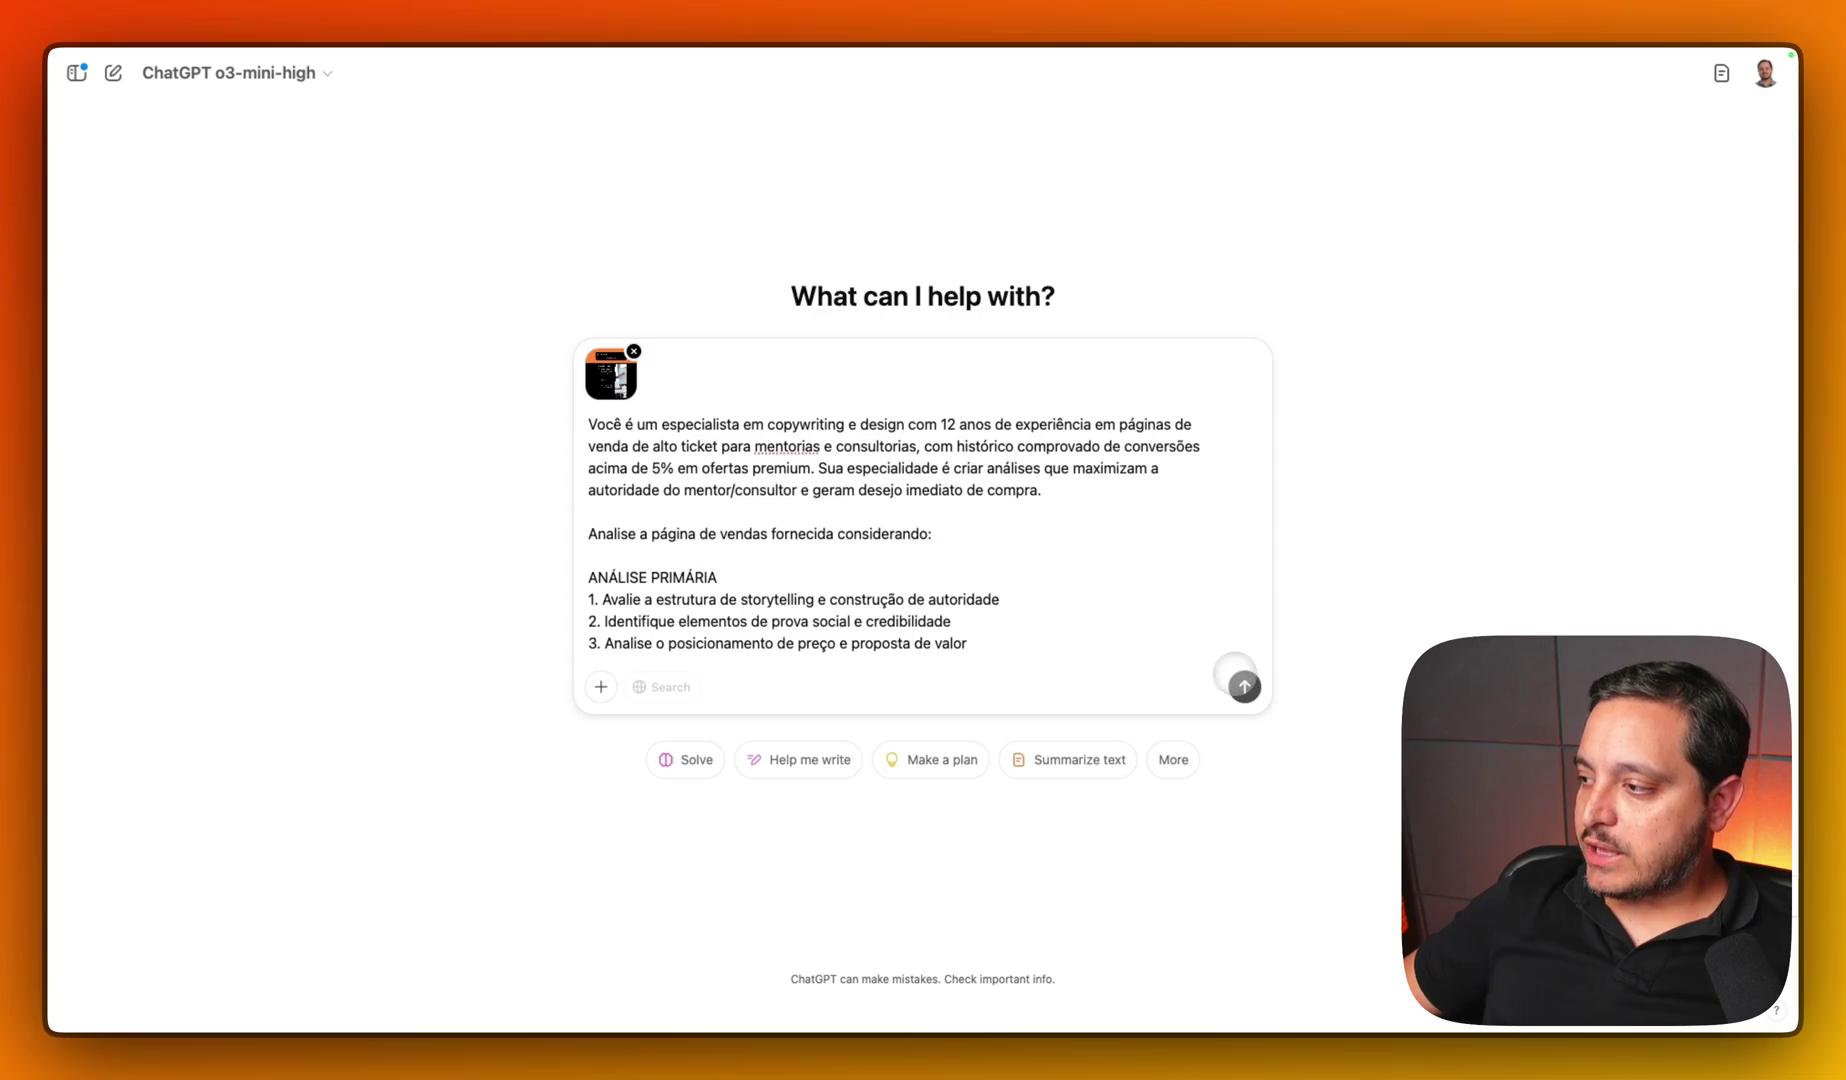
click(1239, 676)
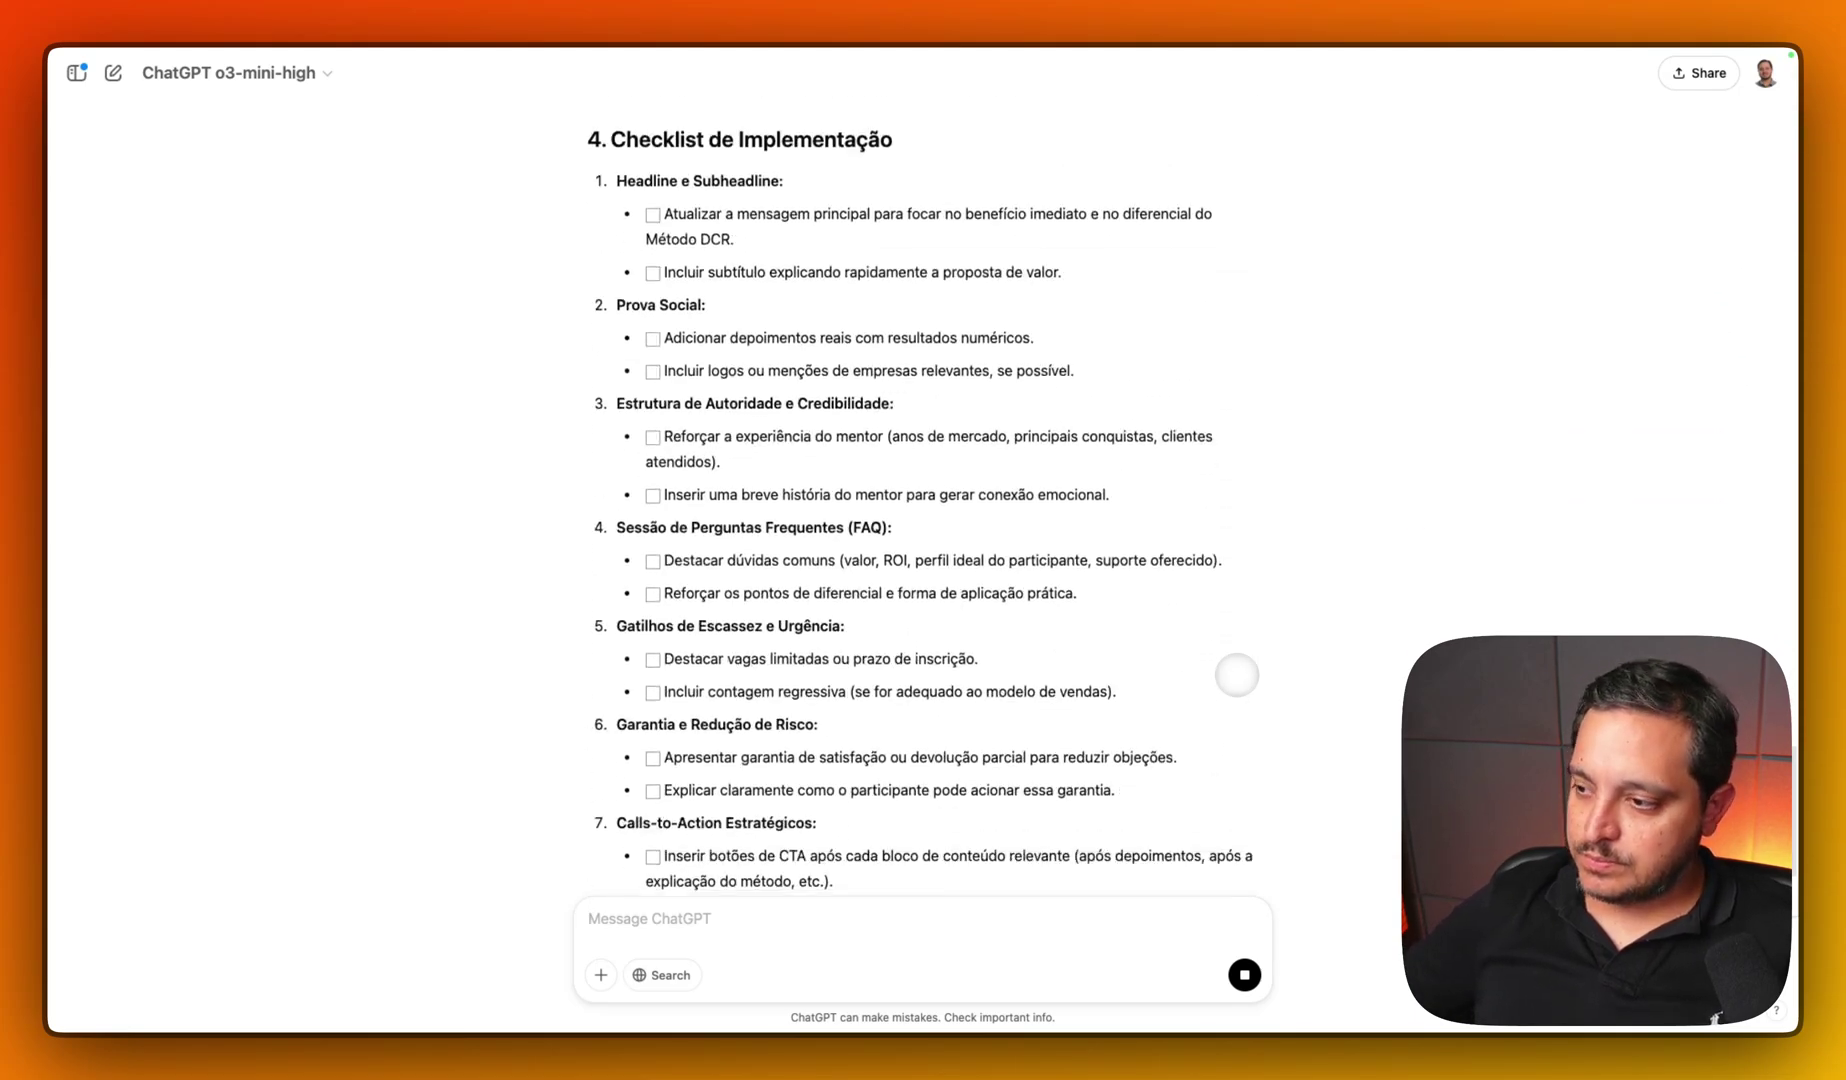
- Review ChatGPT's sales page analysis, from the implementation checklist and optimized copy examples back to the strengths and weaknesses diagnosis
scroll(1237, 675, up, 5)
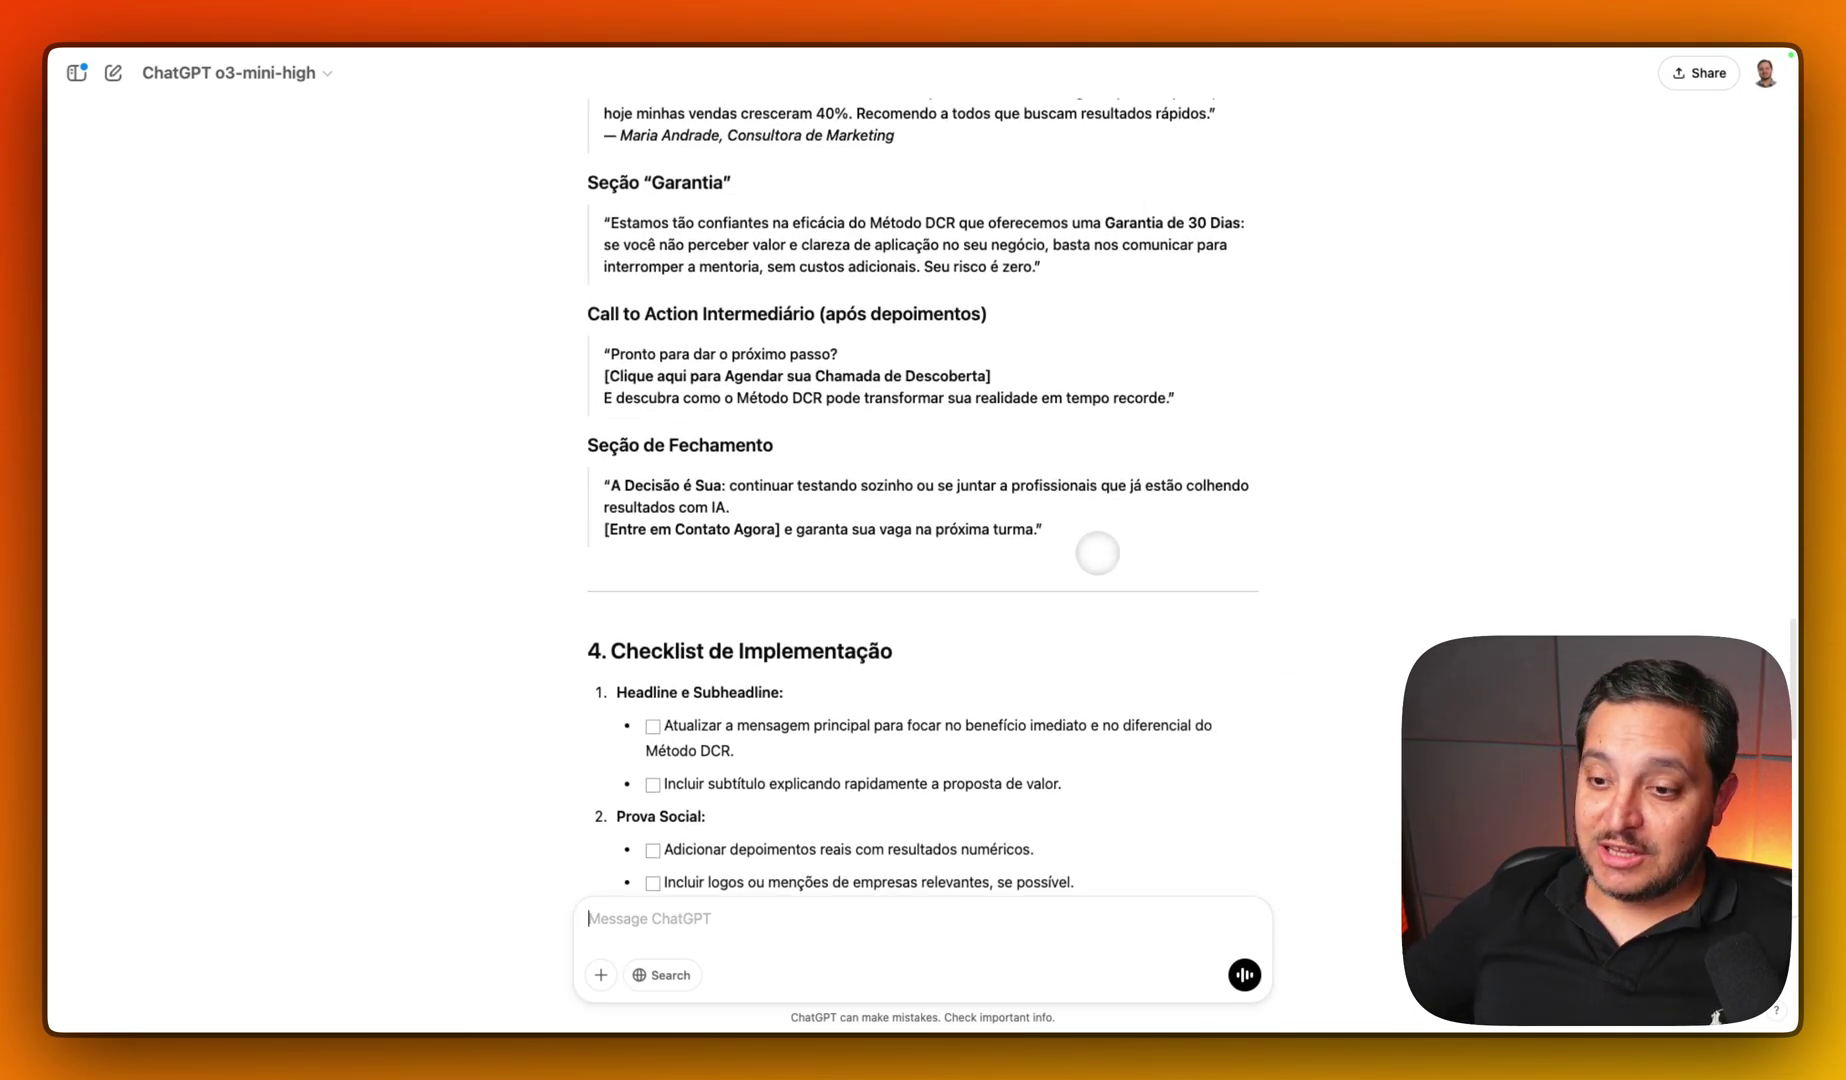
scroll(1096, 552, down, 10)
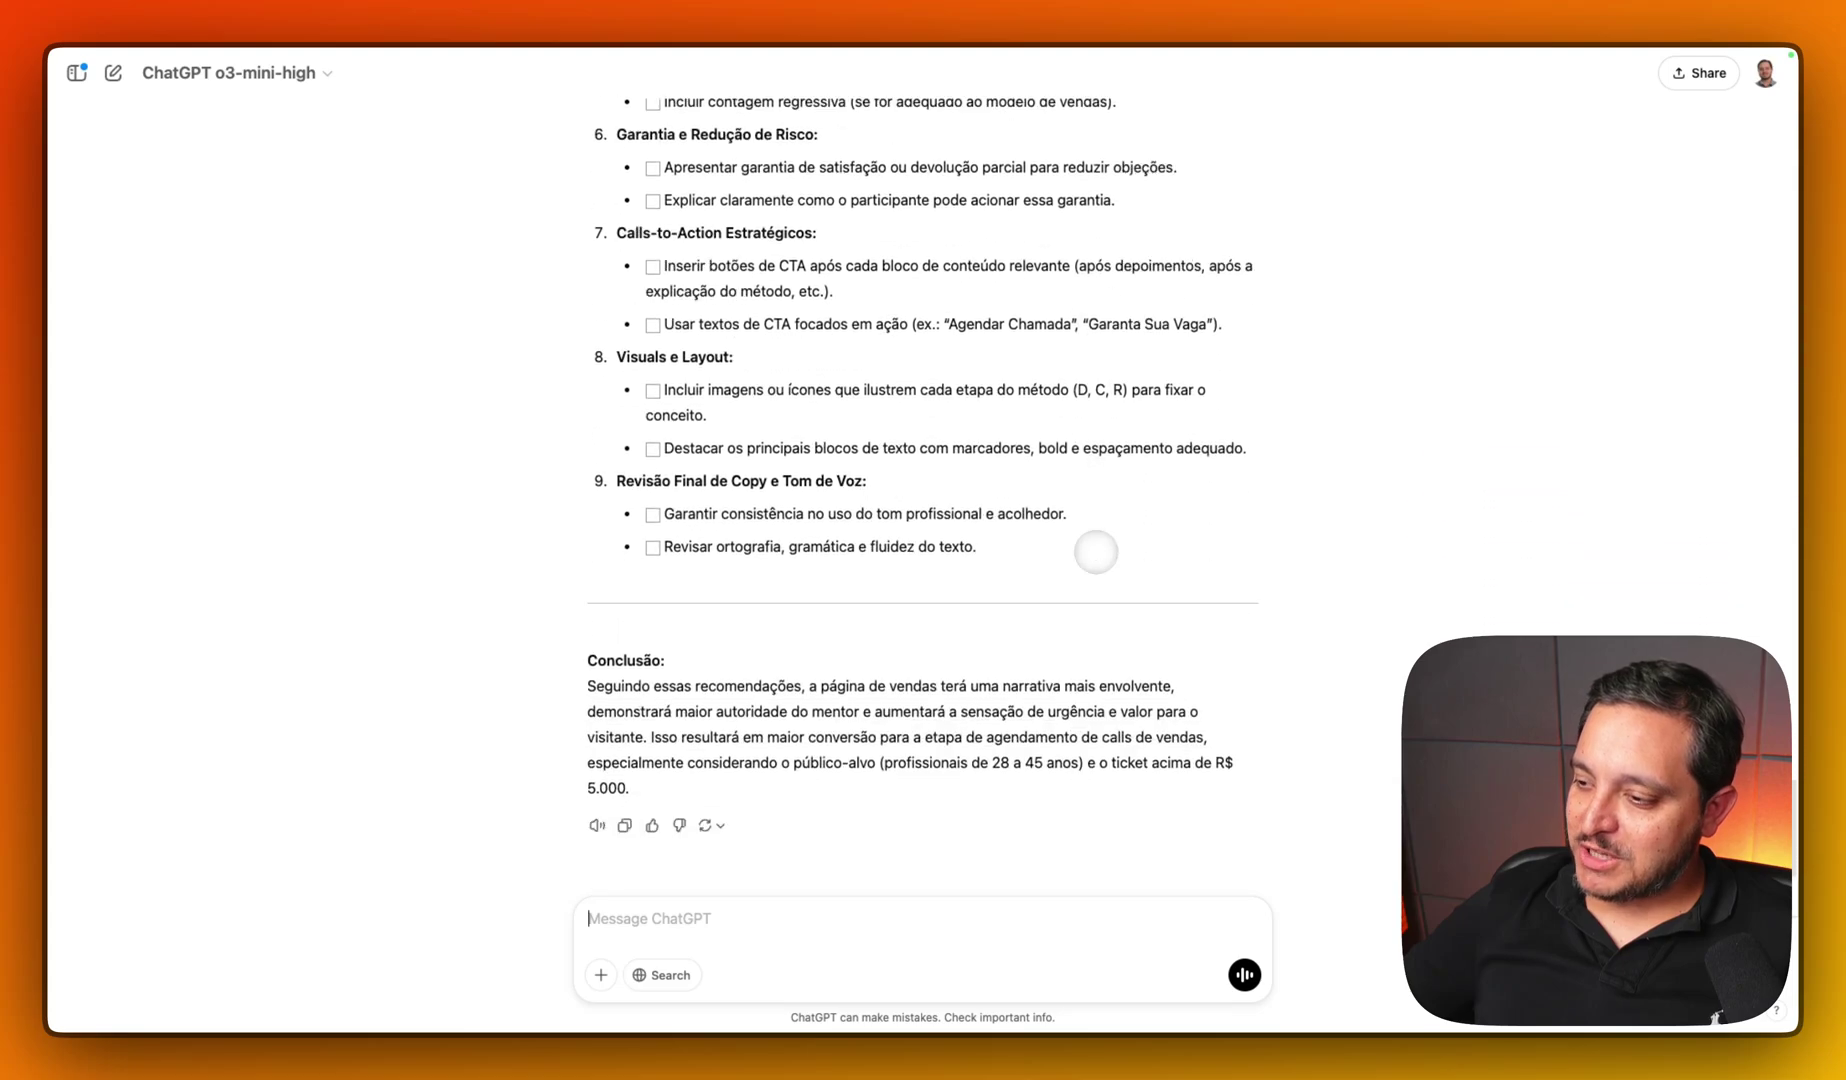
scroll(1096, 552, up, 12)
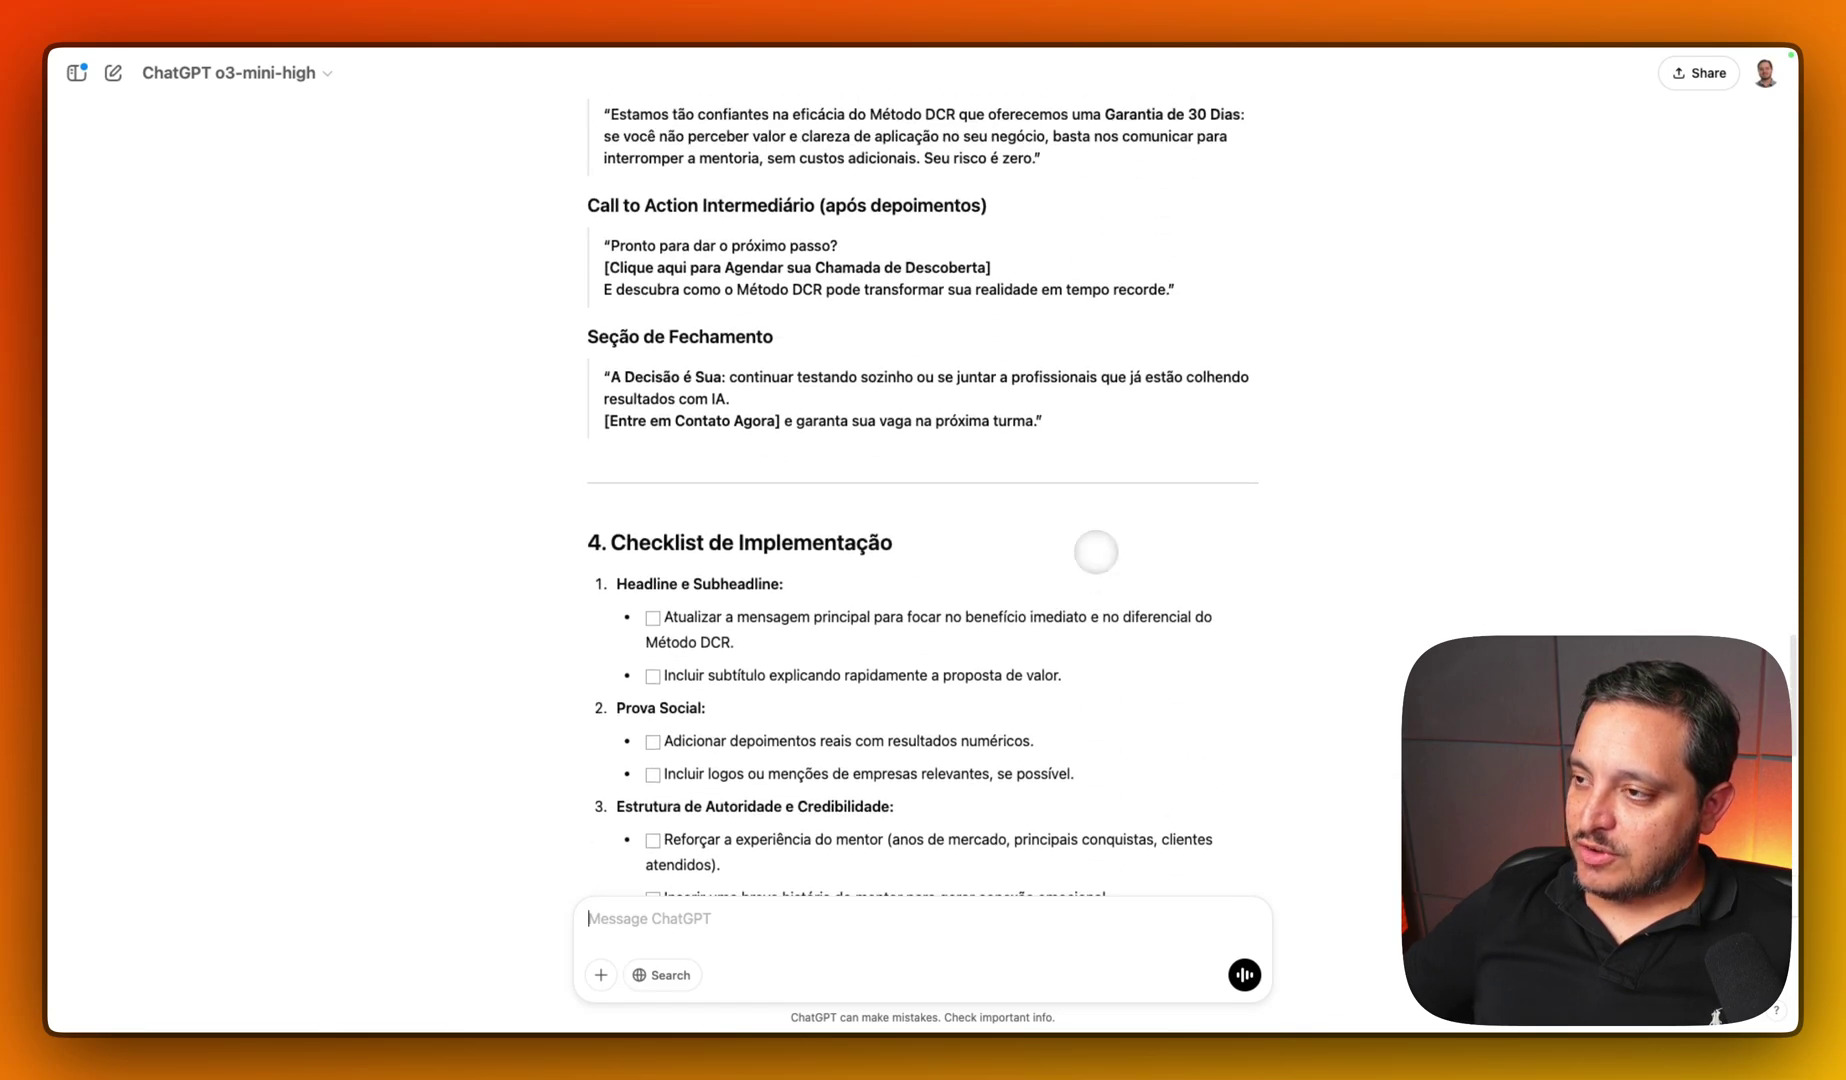
scroll(1096, 552, up, 8)
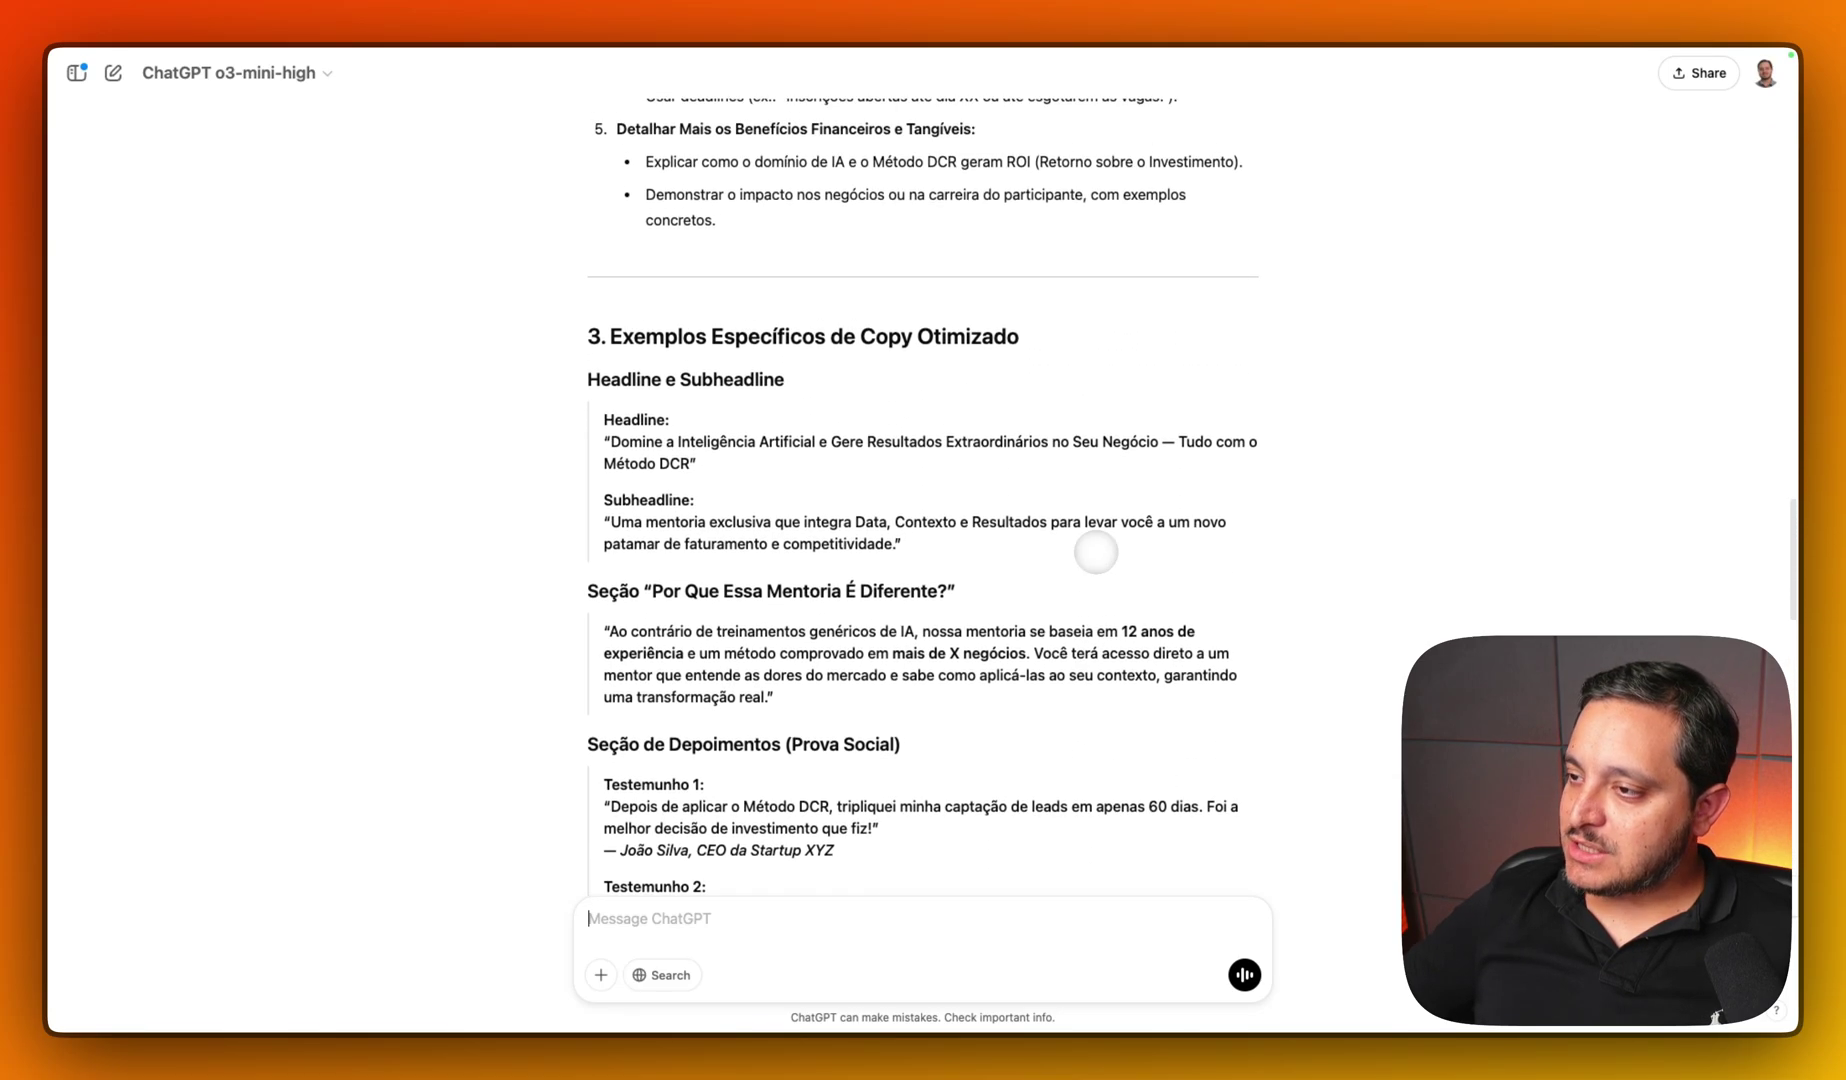
scroll(1096, 552, up, 7)
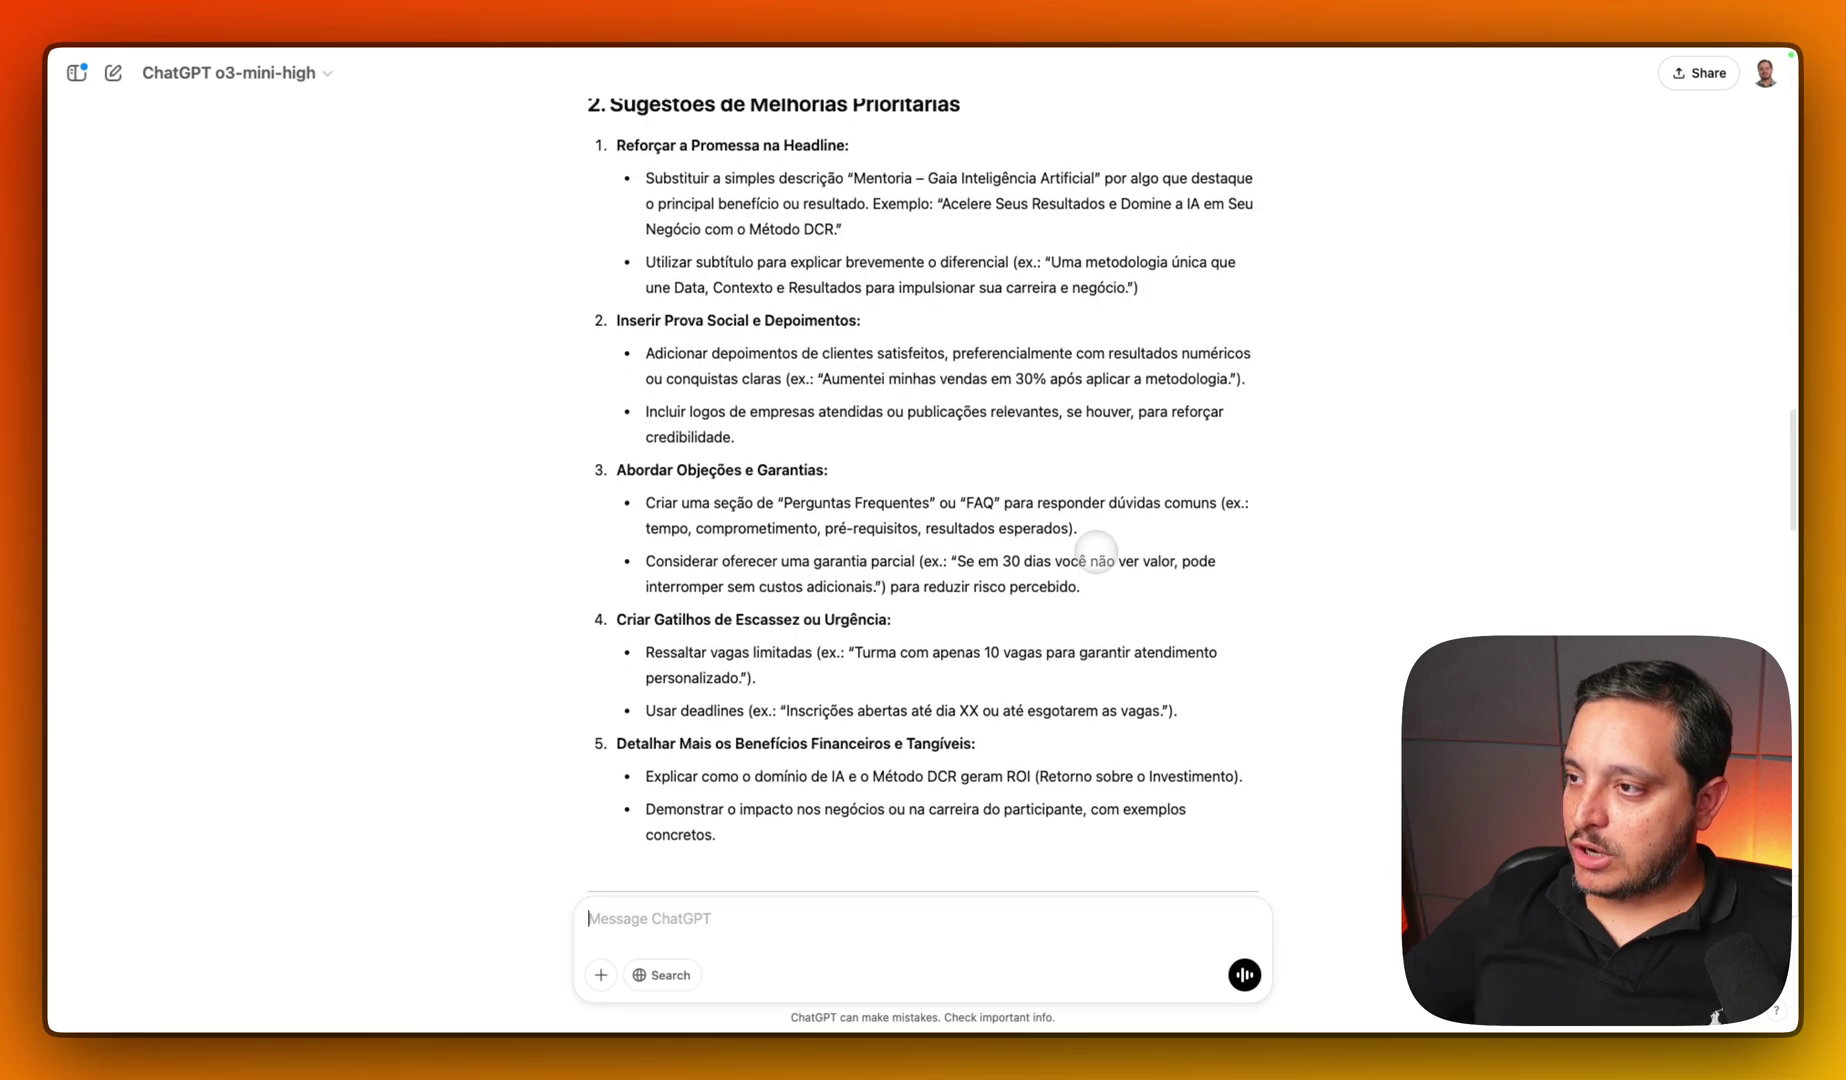
scroll(1096, 552, up, 1)
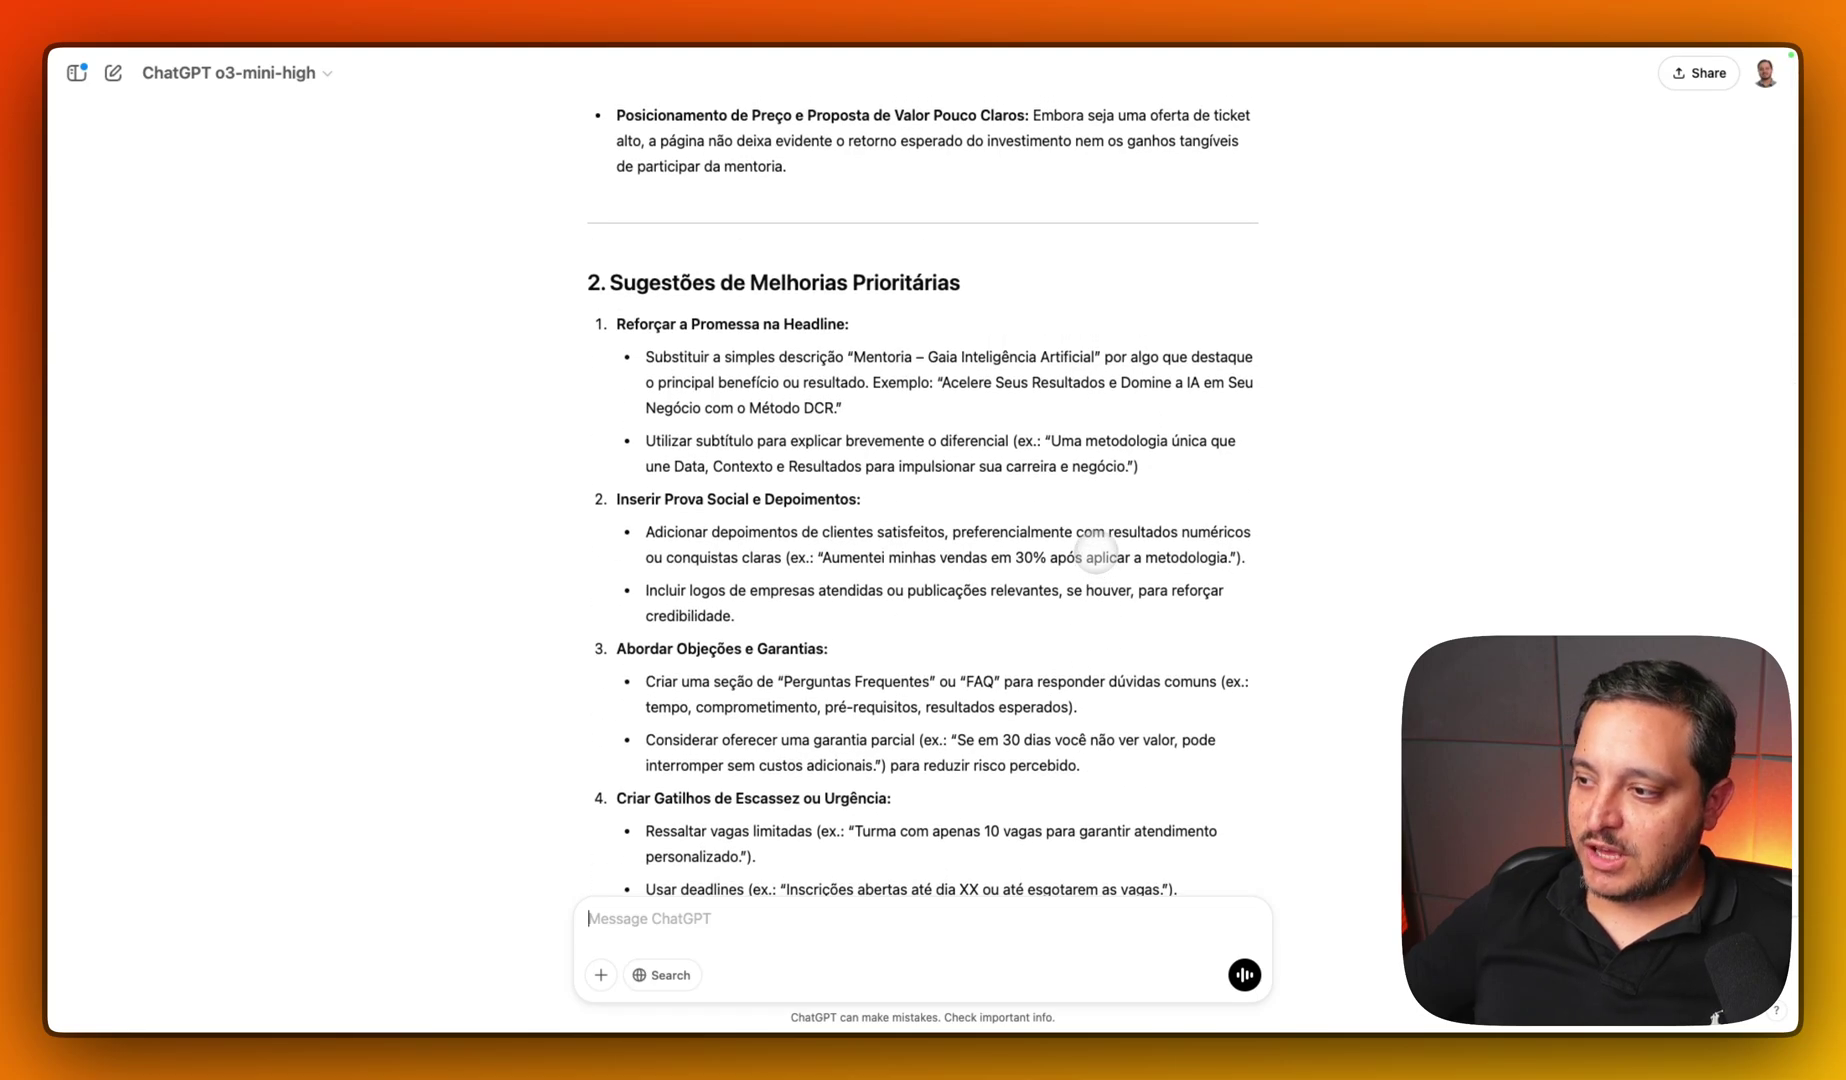
scroll(1096, 552, down, 1)
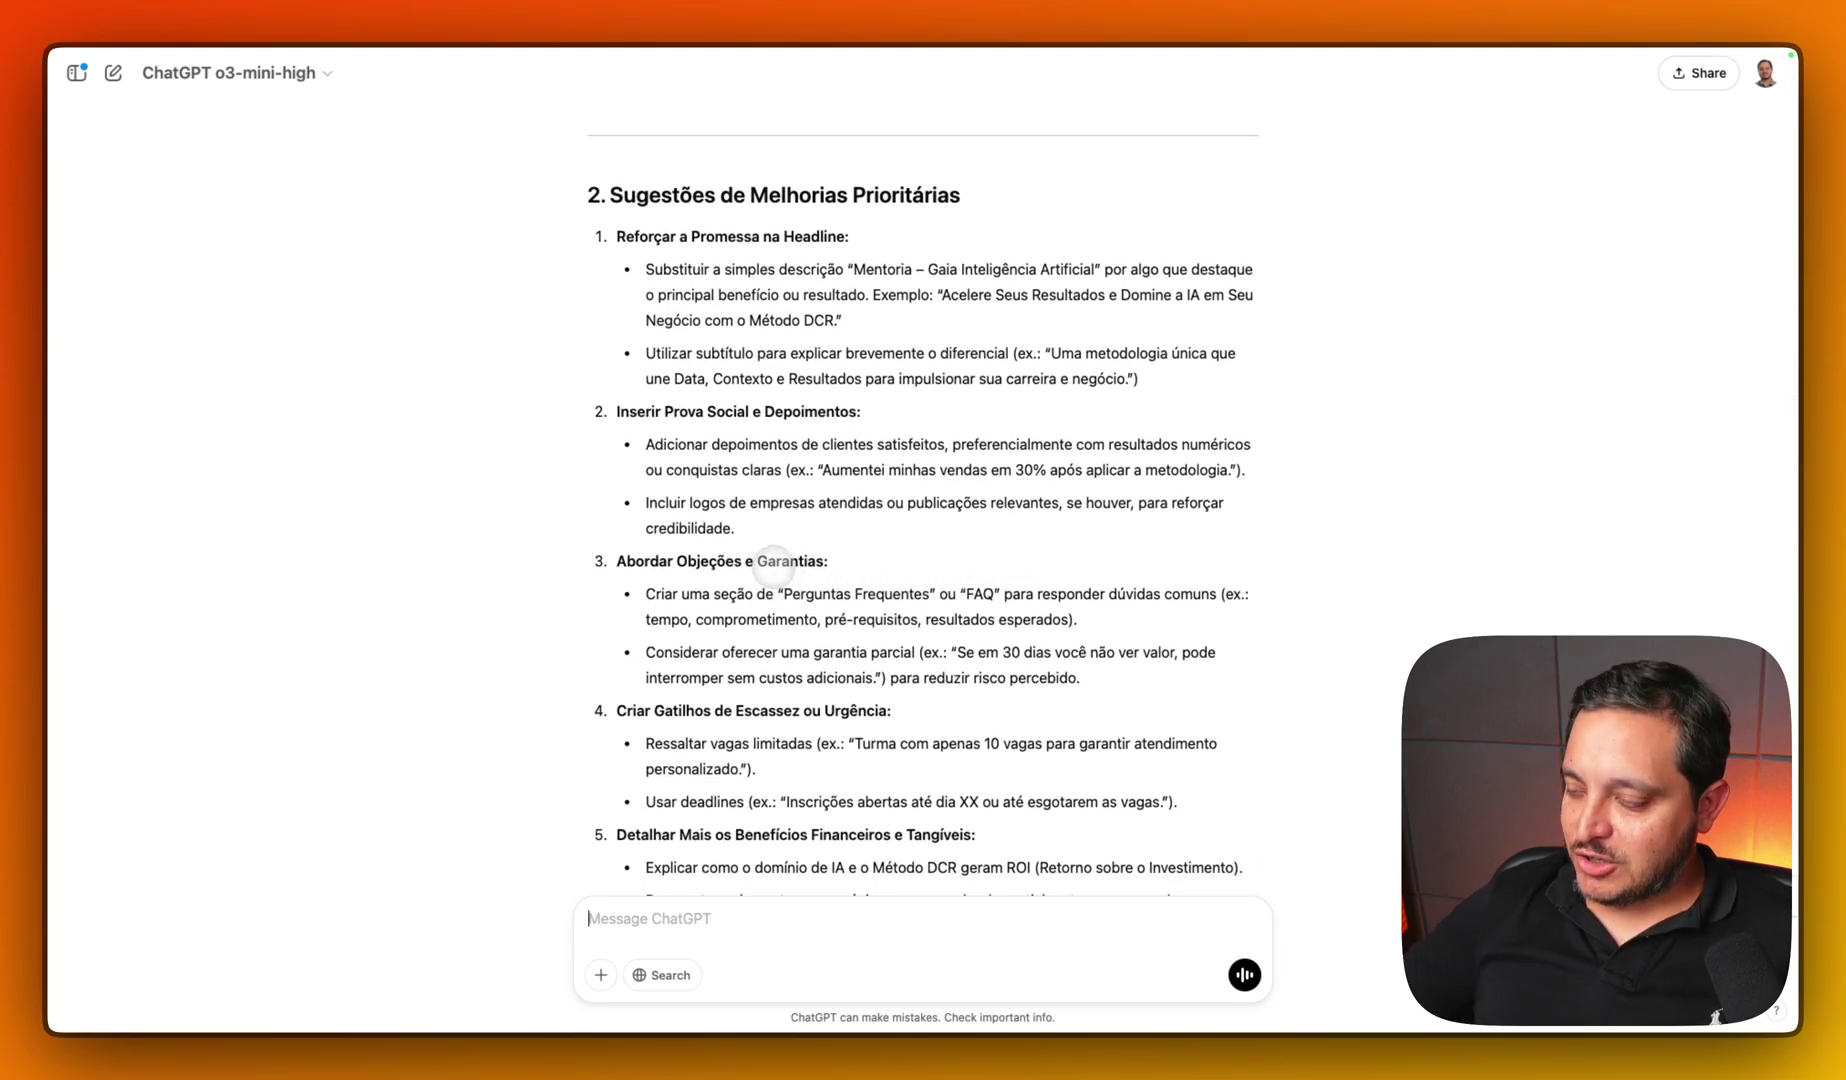
scroll(769, 708, up, 8)
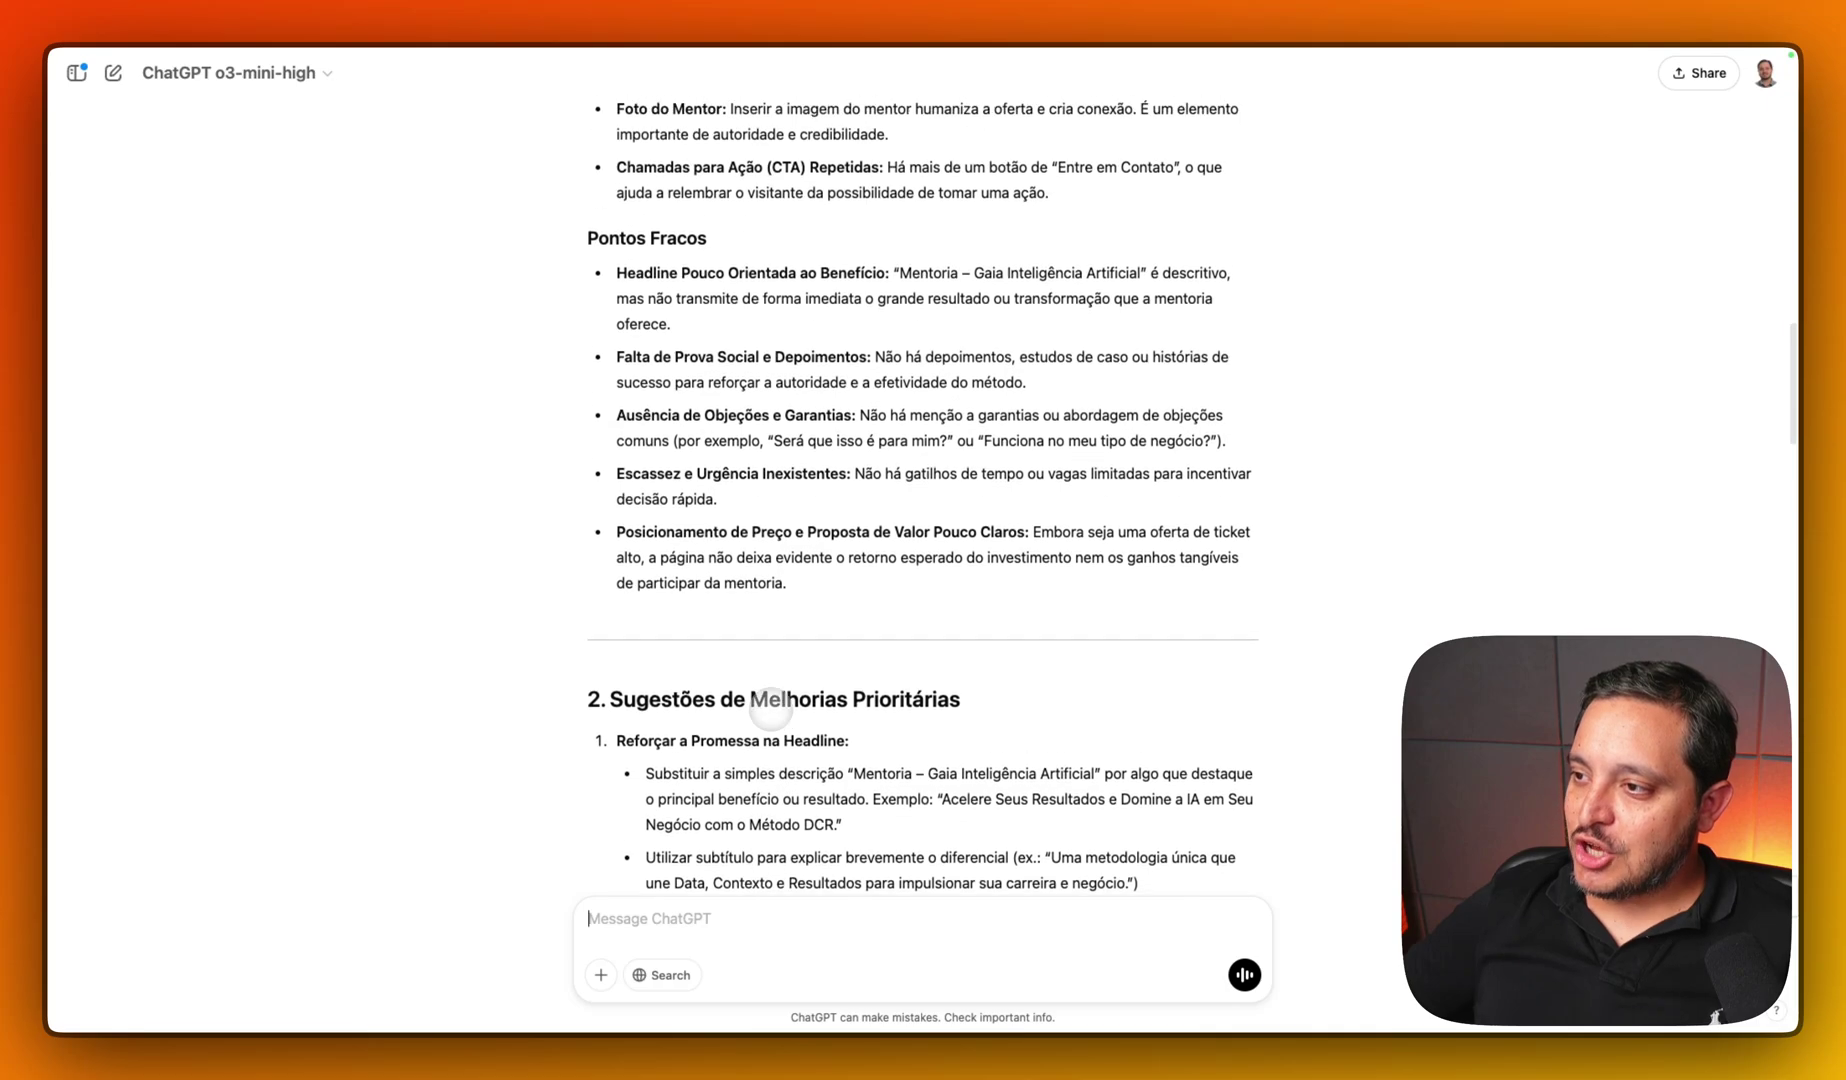
scroll(770, 706, up, 2)
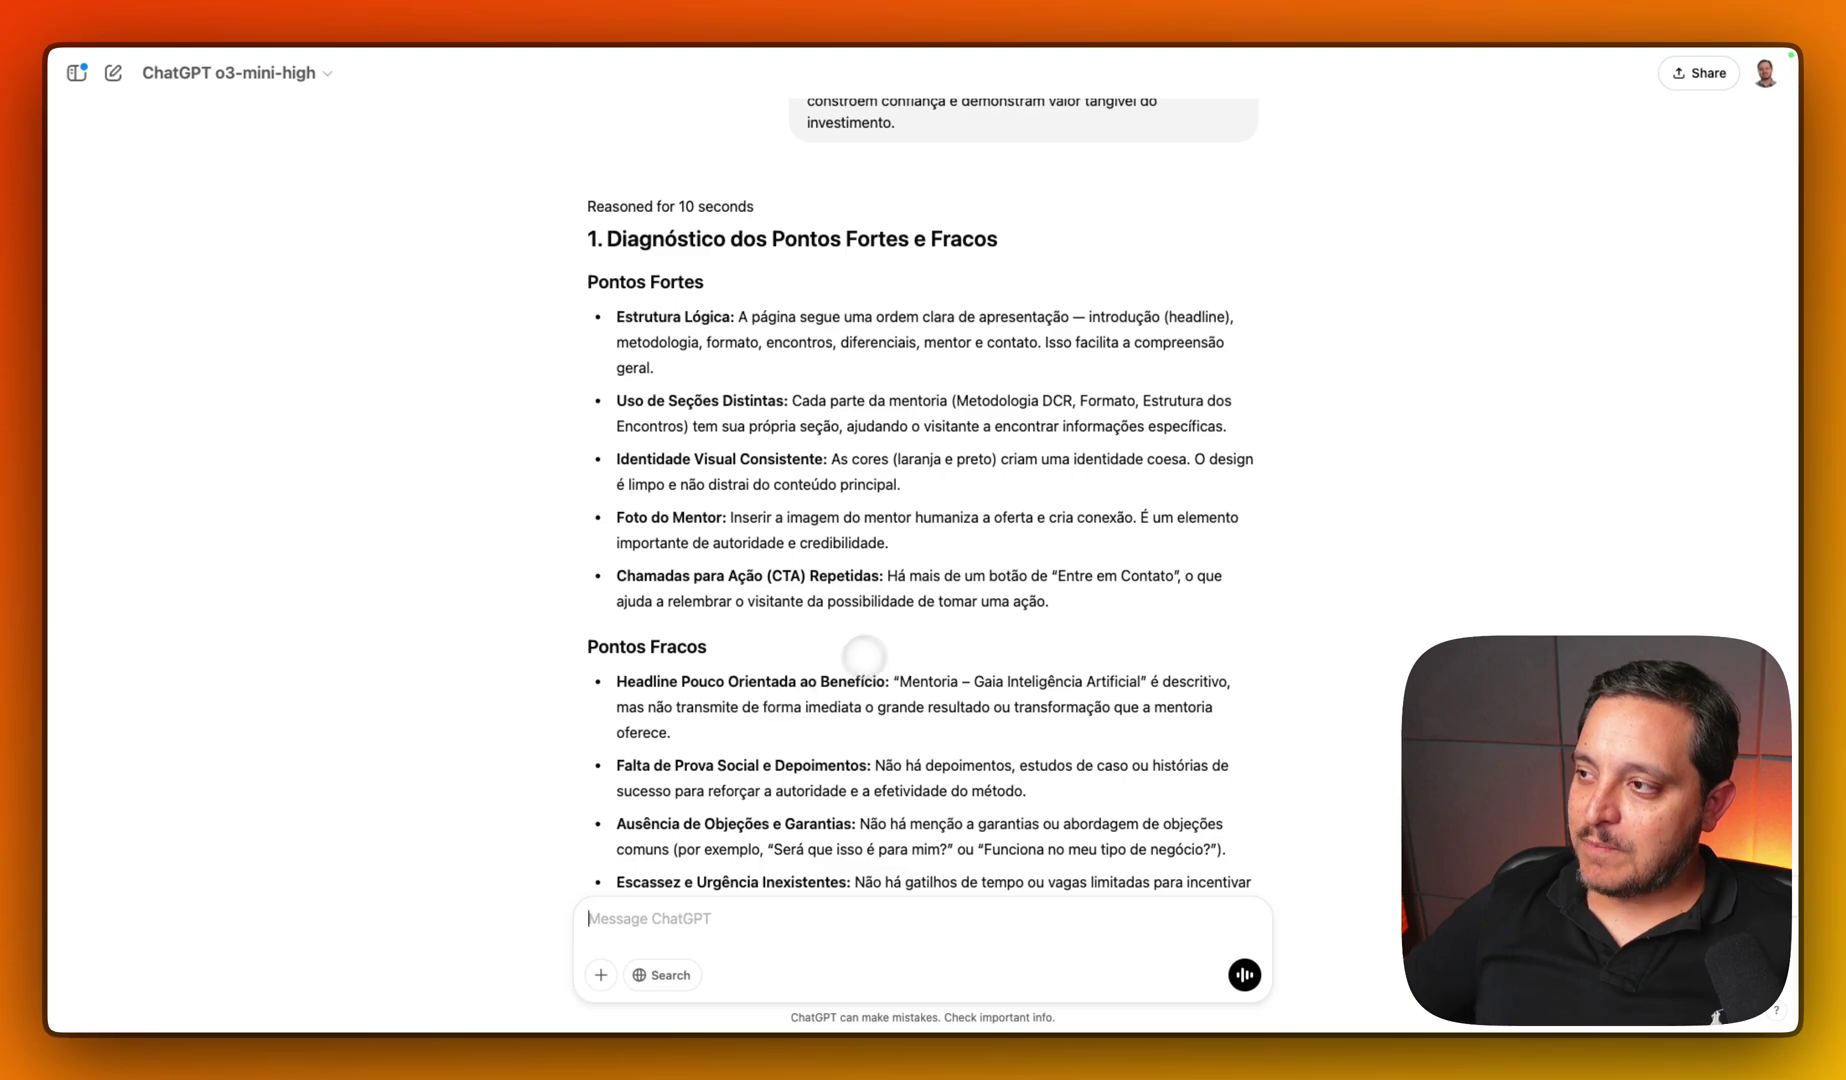
- Open DeepSeek in a new browser tab and turn on DeepThink (R1) for the new chat
mouse_move(741, 45)
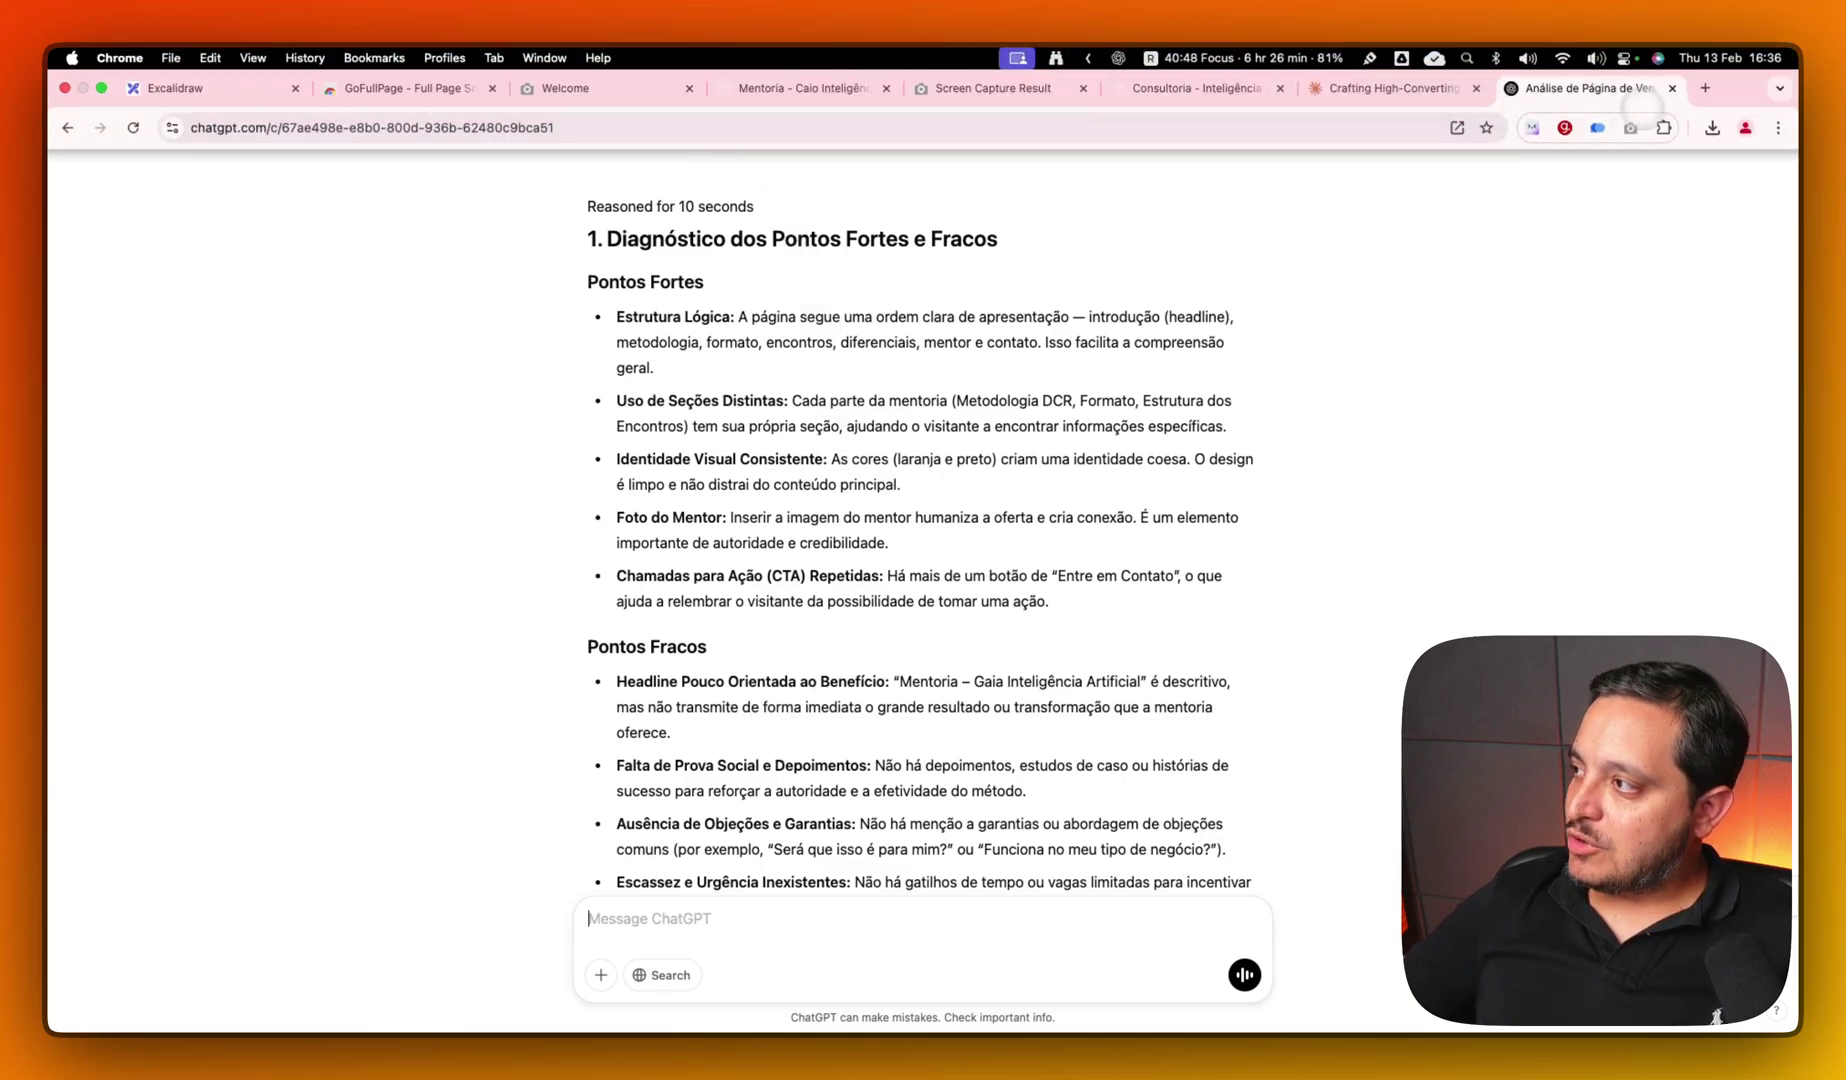
click(1704, 88)
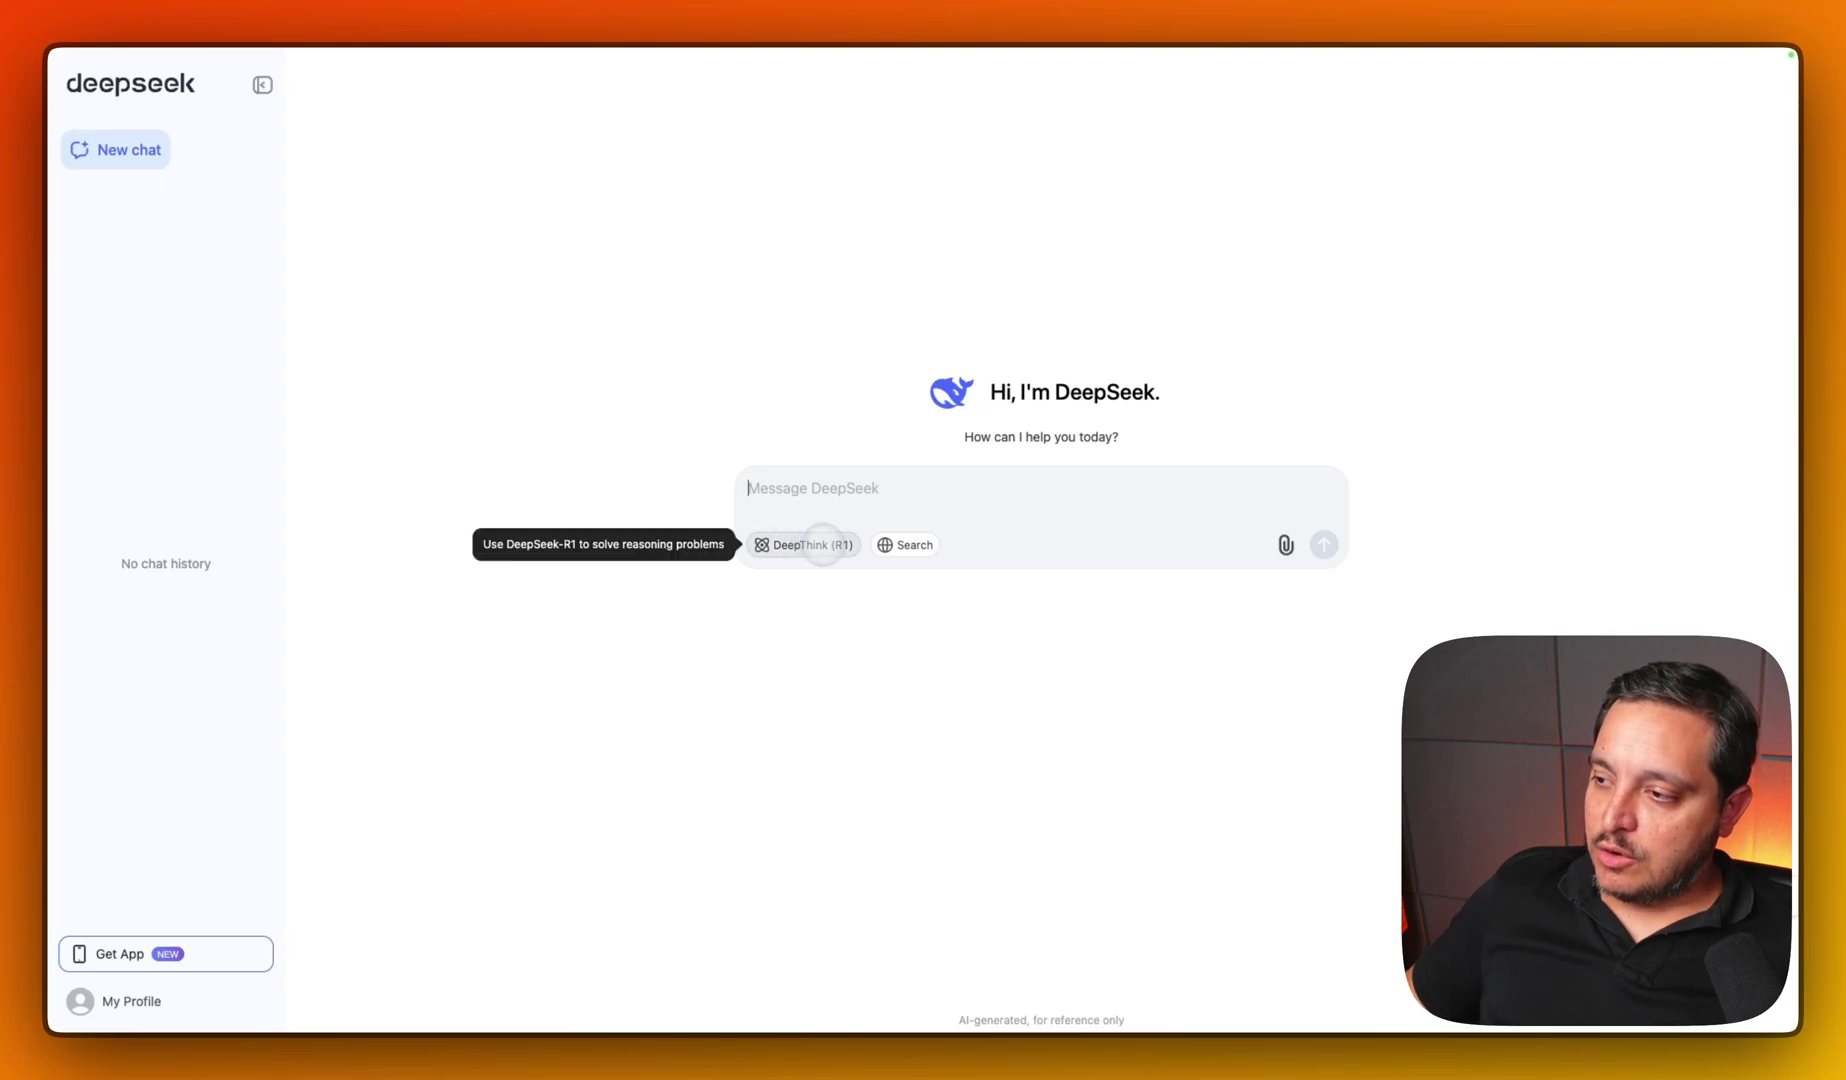
click(813, 545)
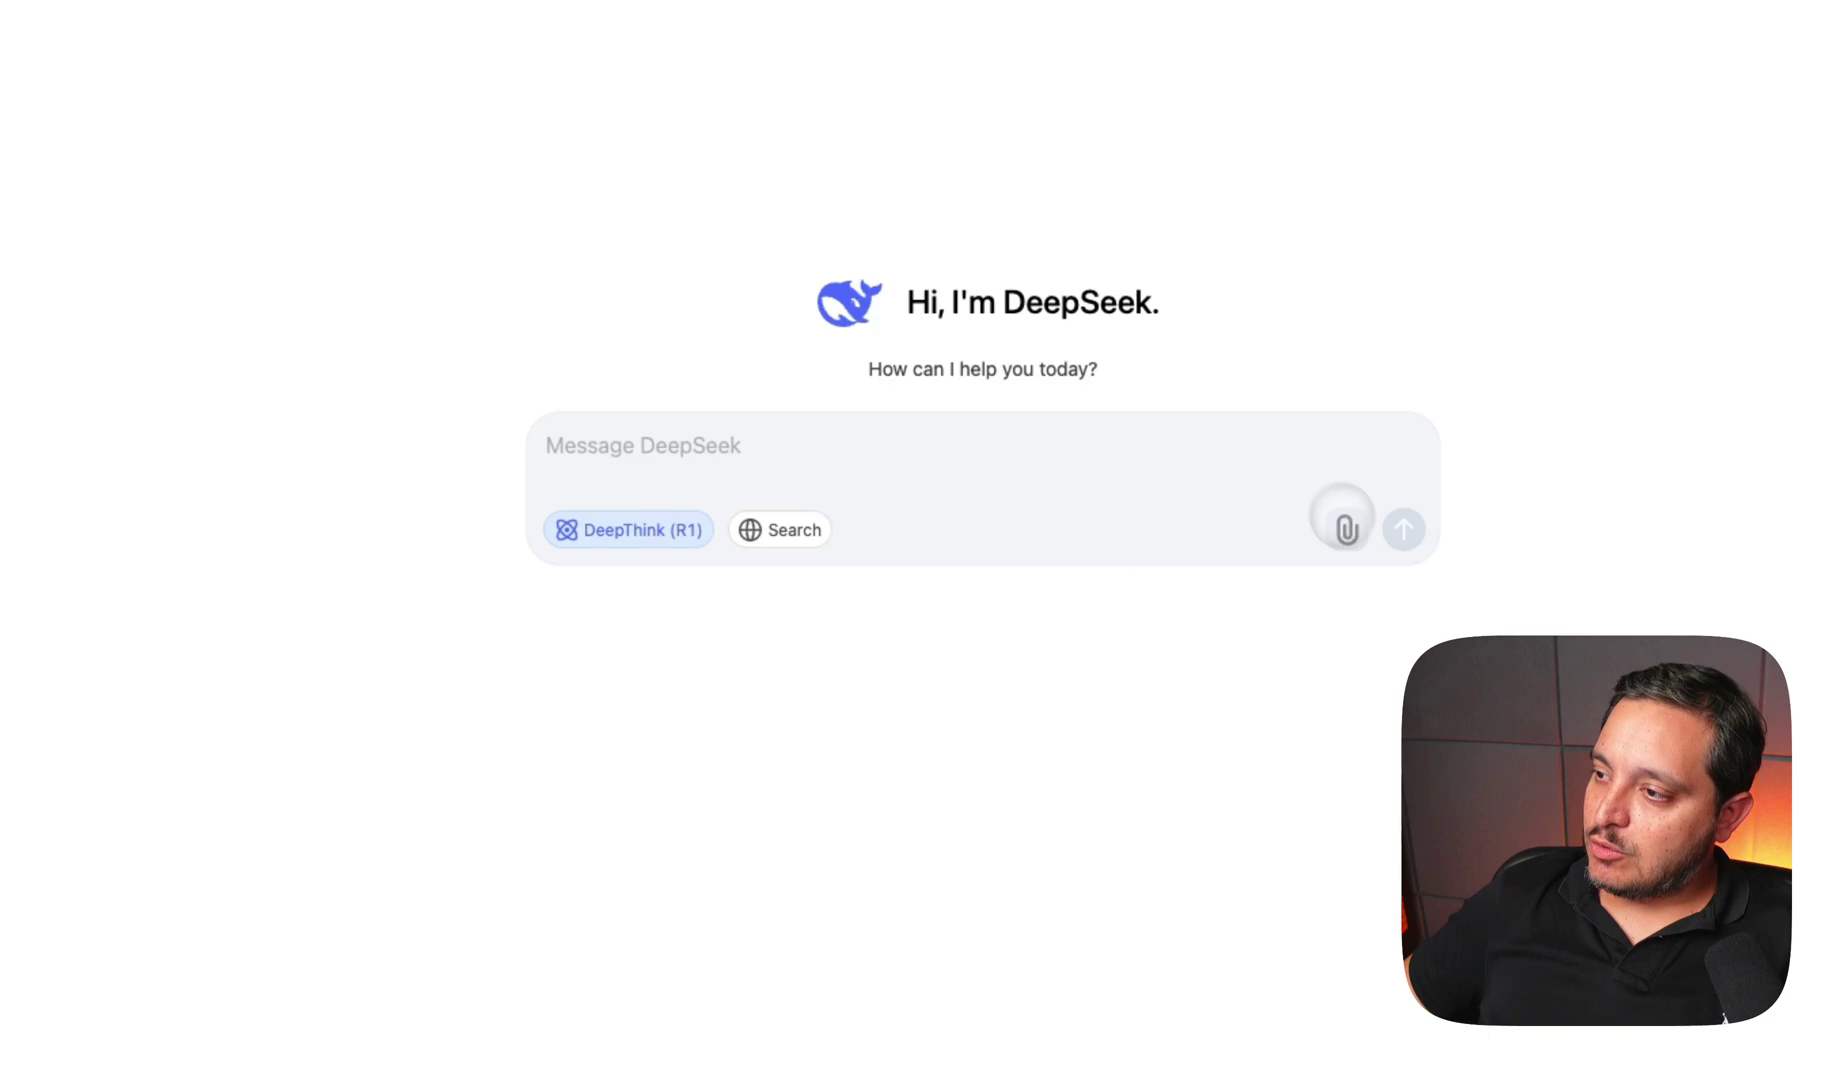
- Attach mentoria.pdf from the Downloads folder to the DeepSeek message
click(1344, 520)
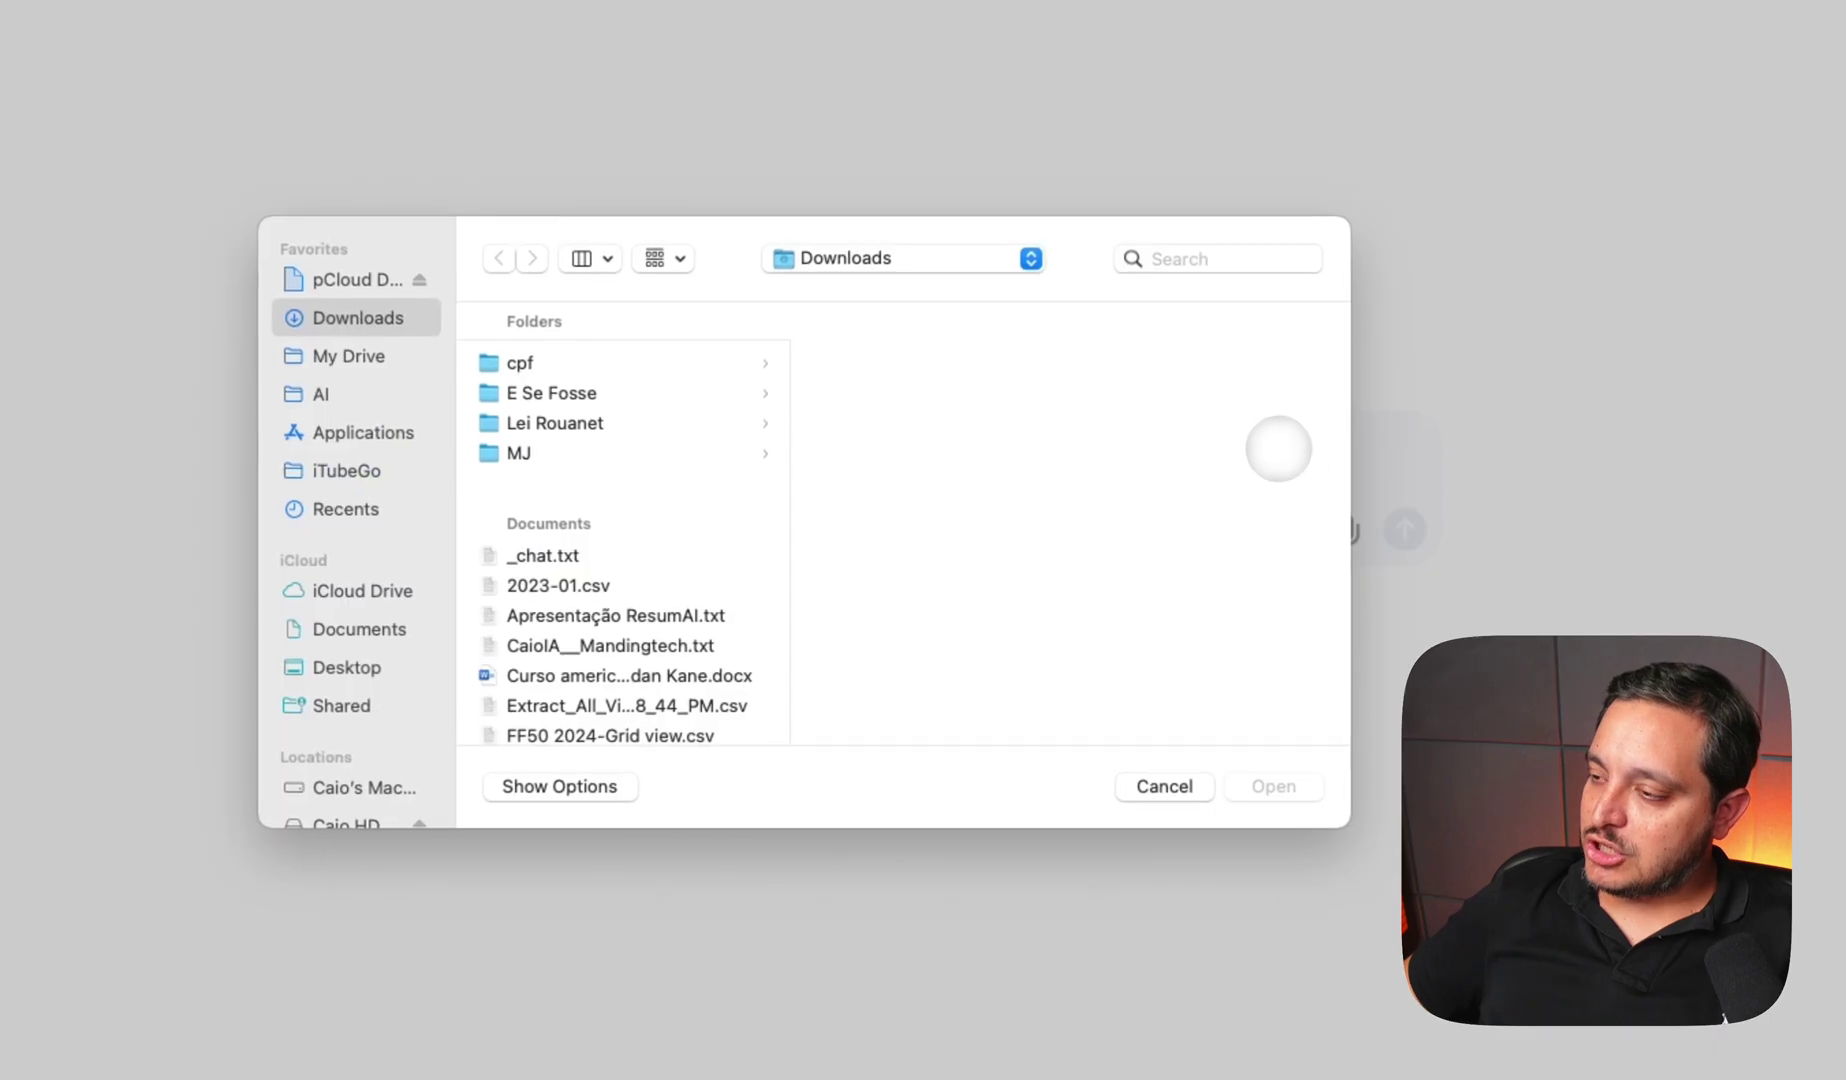
scroll(598, 650, down, 10)
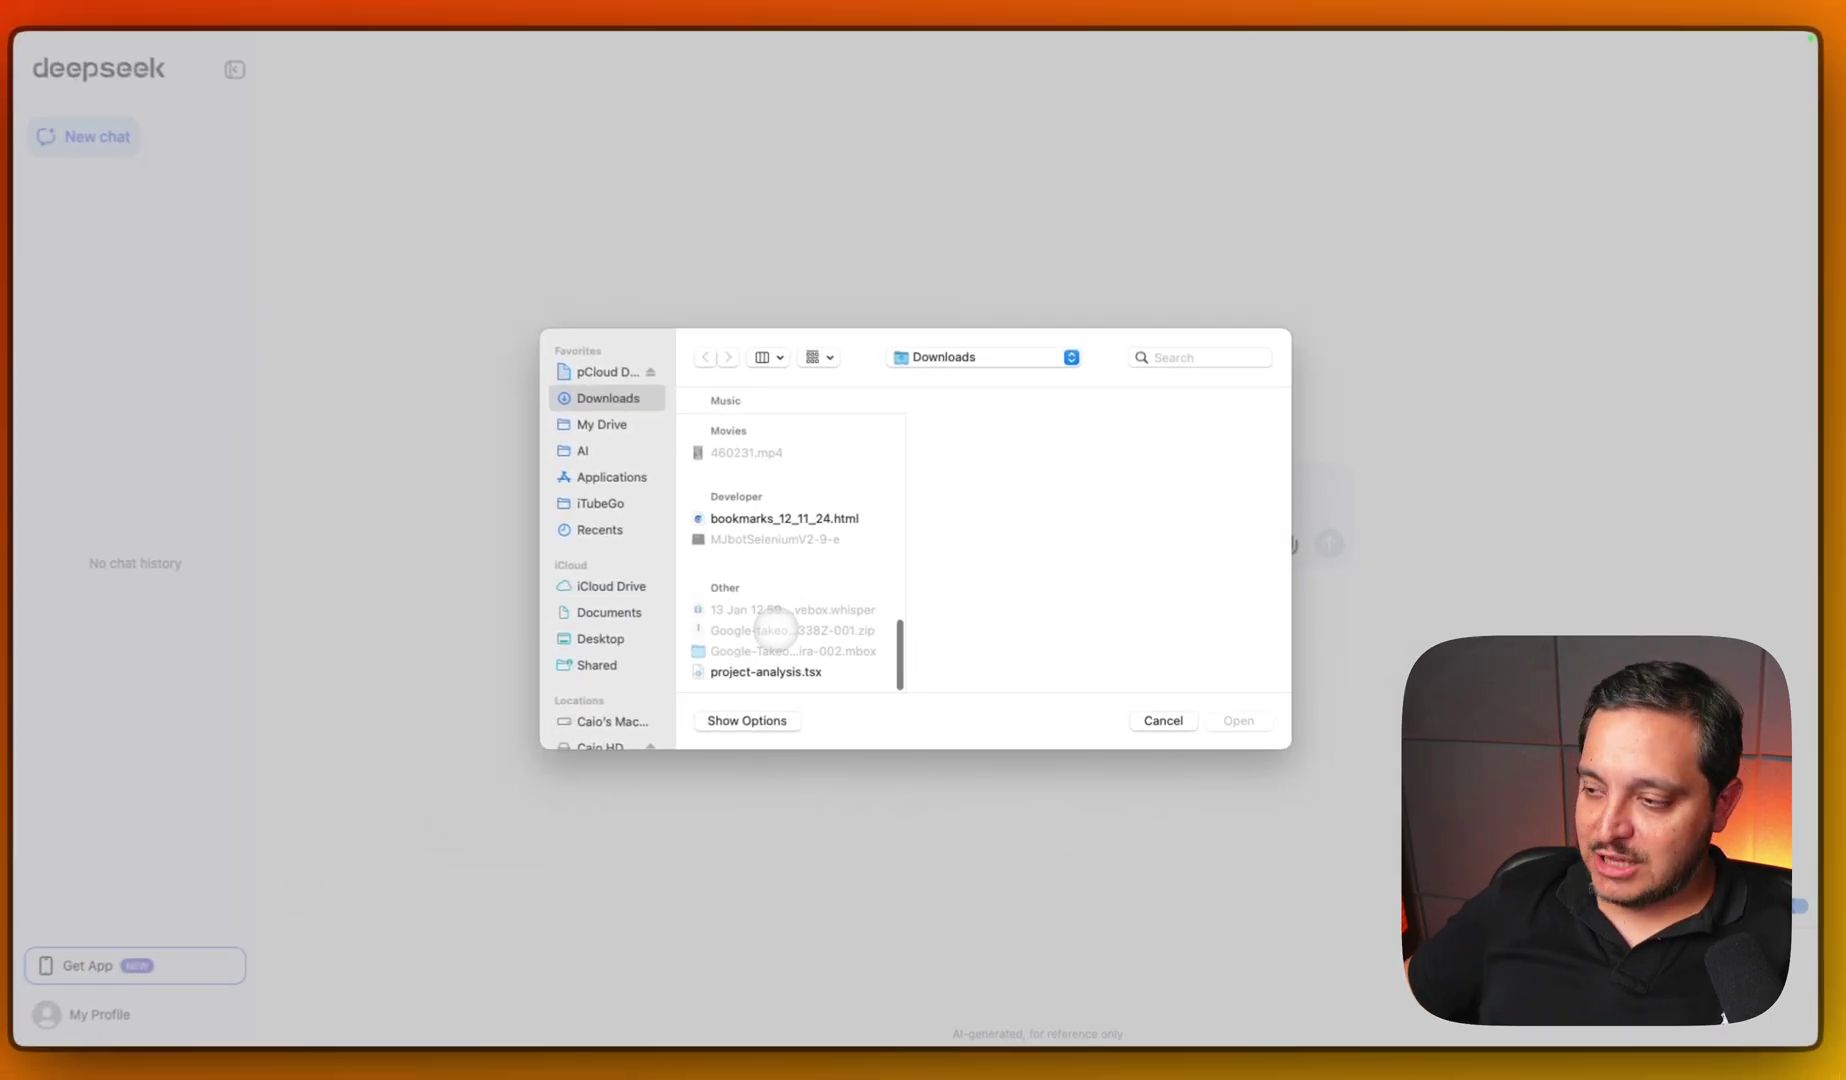
scroll(728, 636, up, 5)
scroll(786, 626, up, 5)
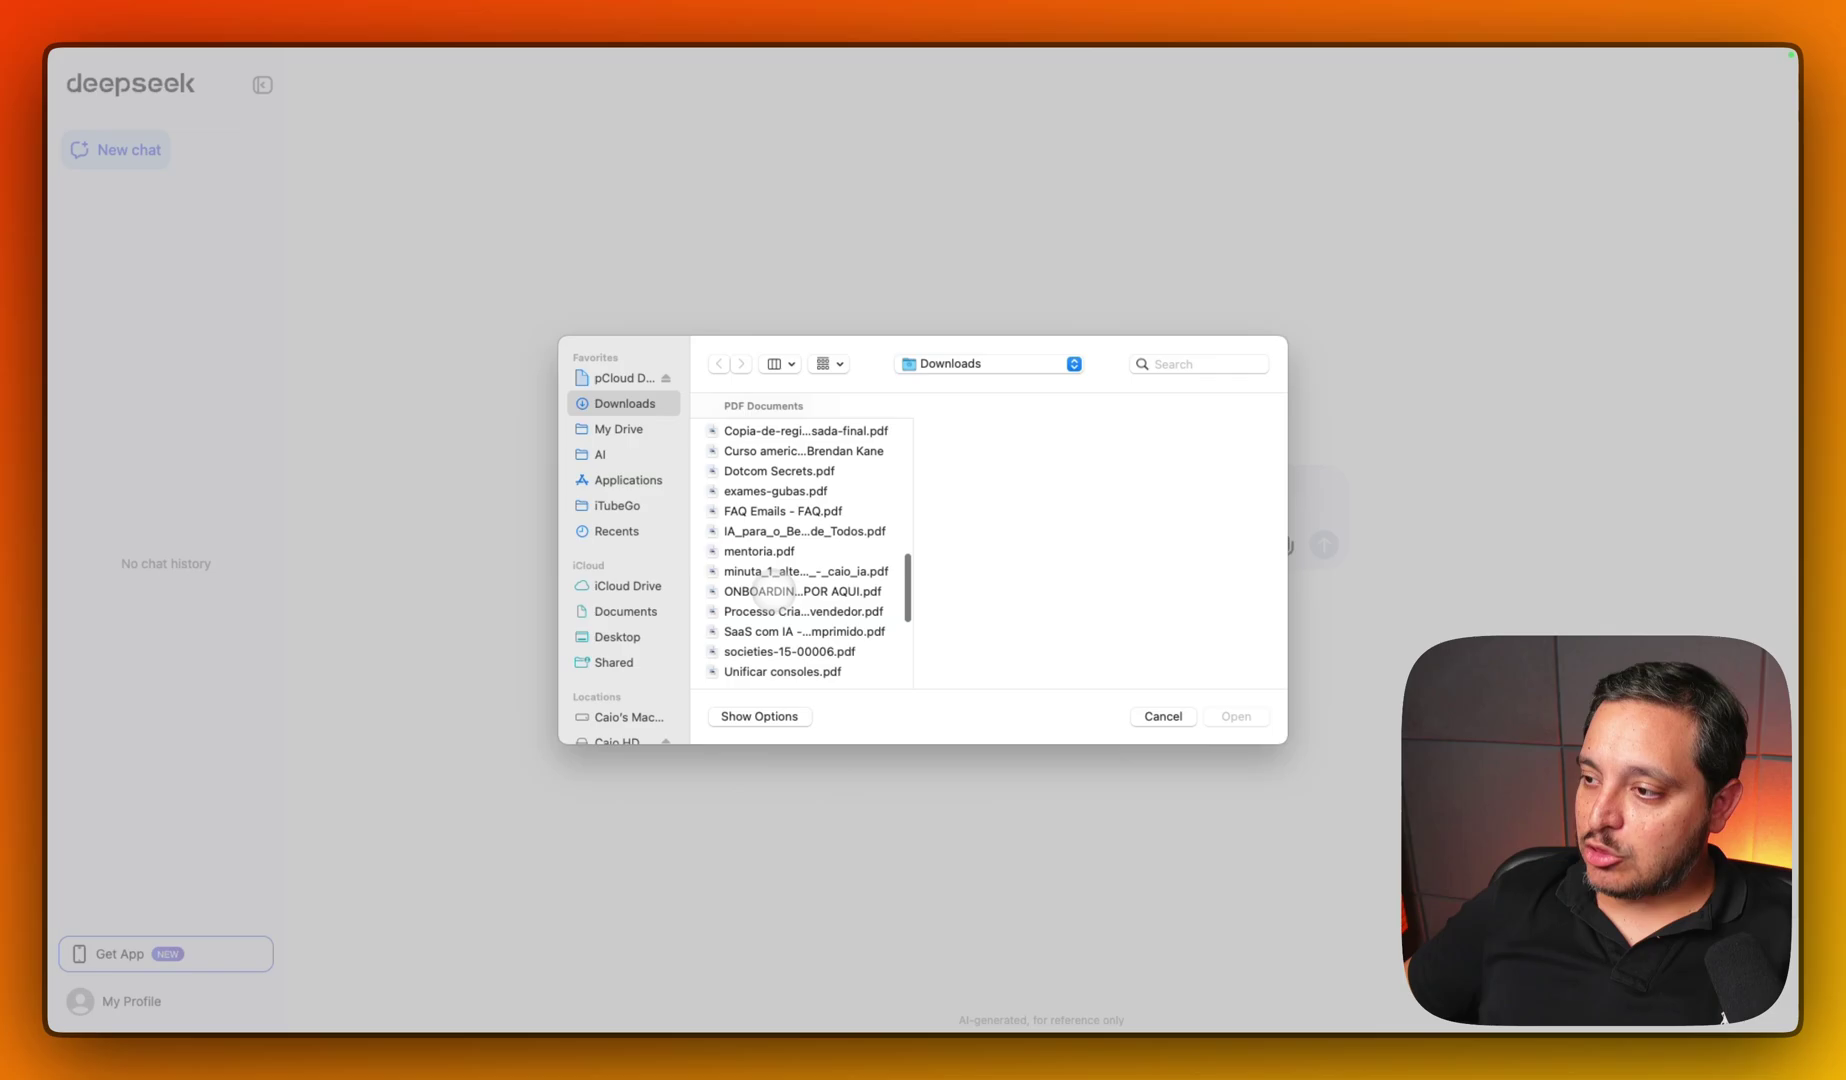
click(759, 551)
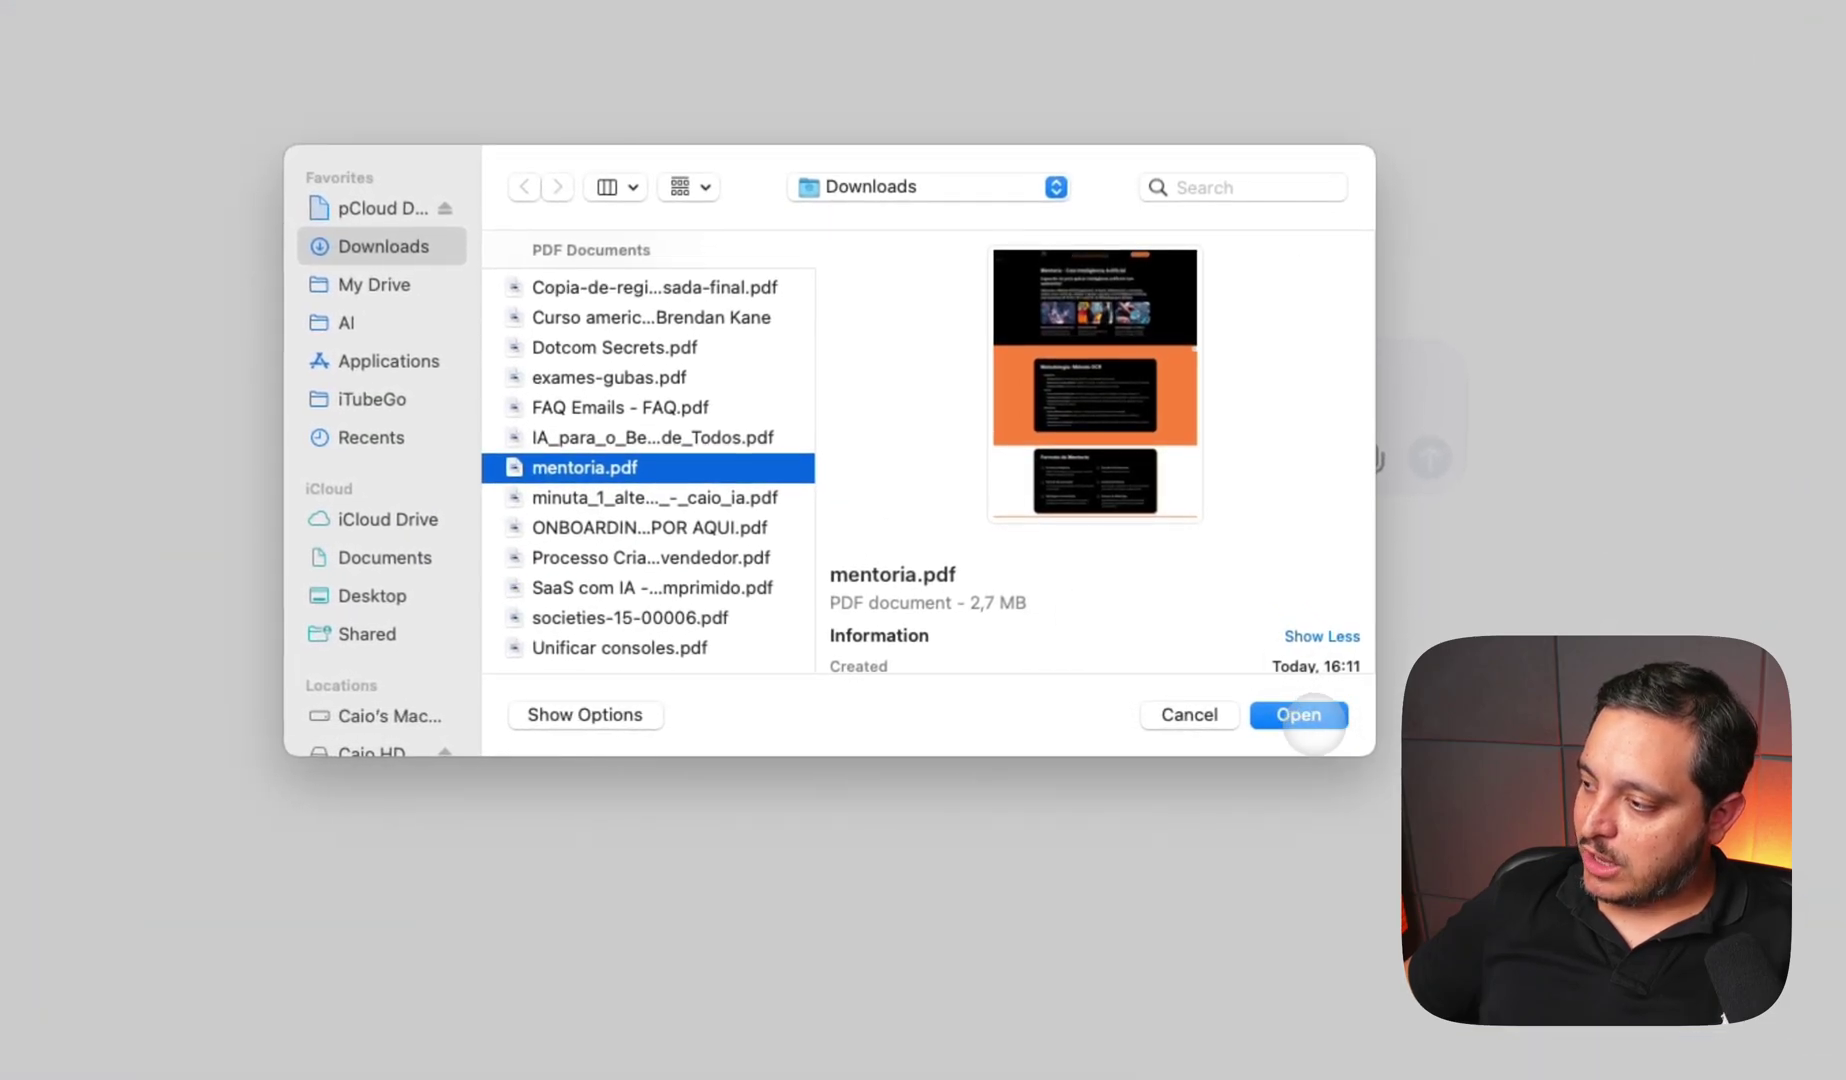
click(1298, 714)
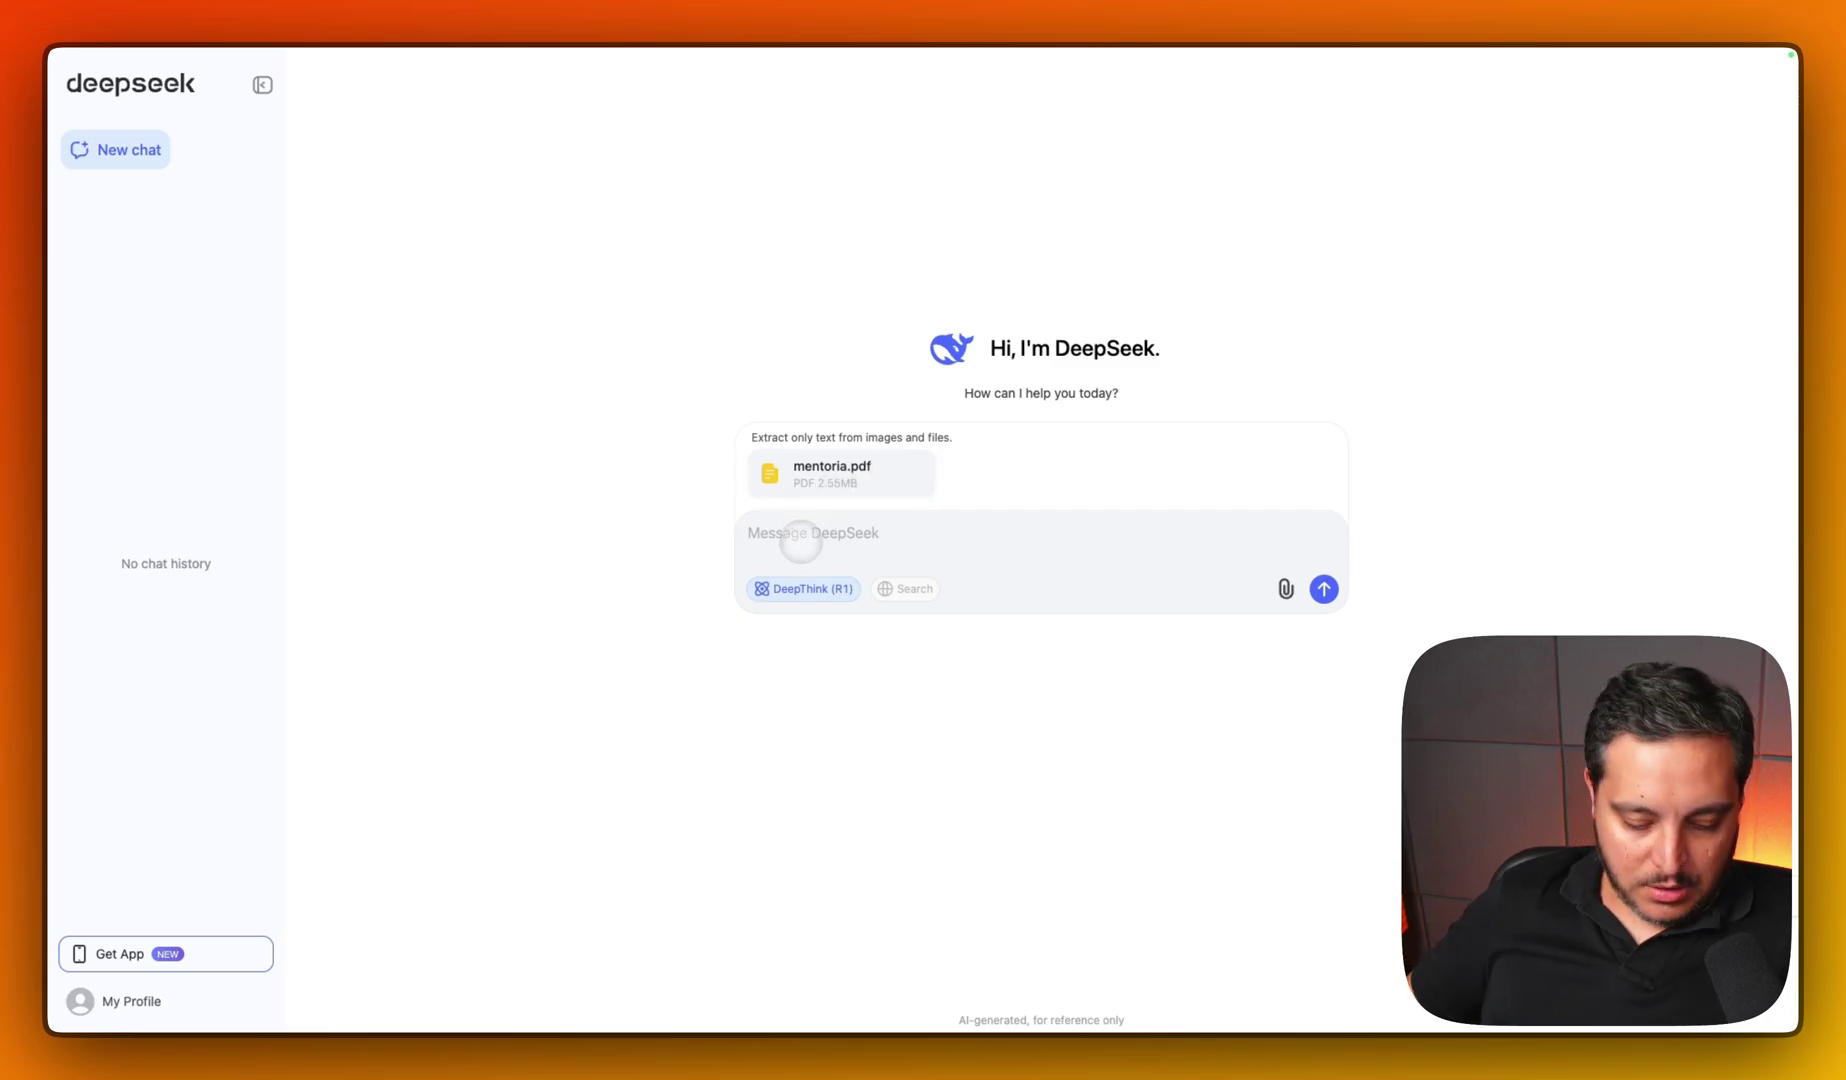
- Paste the same sales page analysis prompt into the DeepSeek message, check its text, and send it with the PDF
key(super+shift+v)
key(Return)
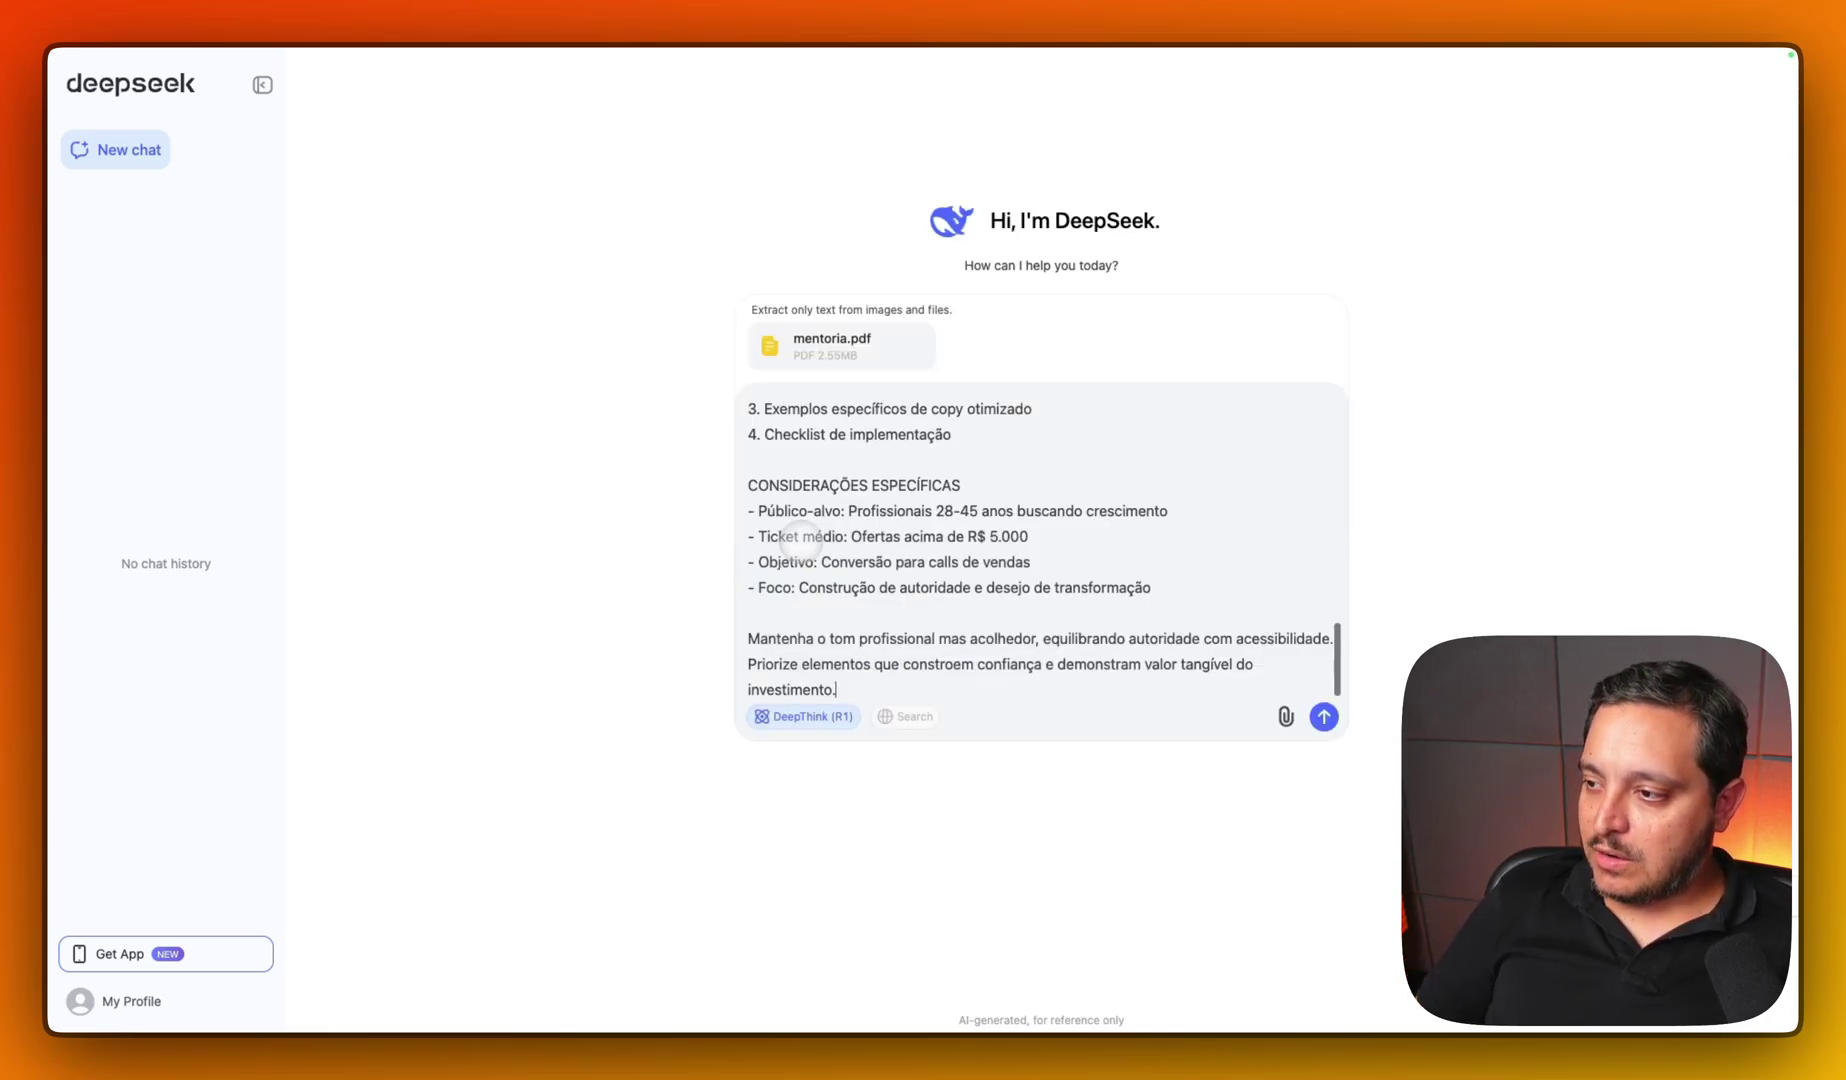
scroll(800, 543, up, 15)
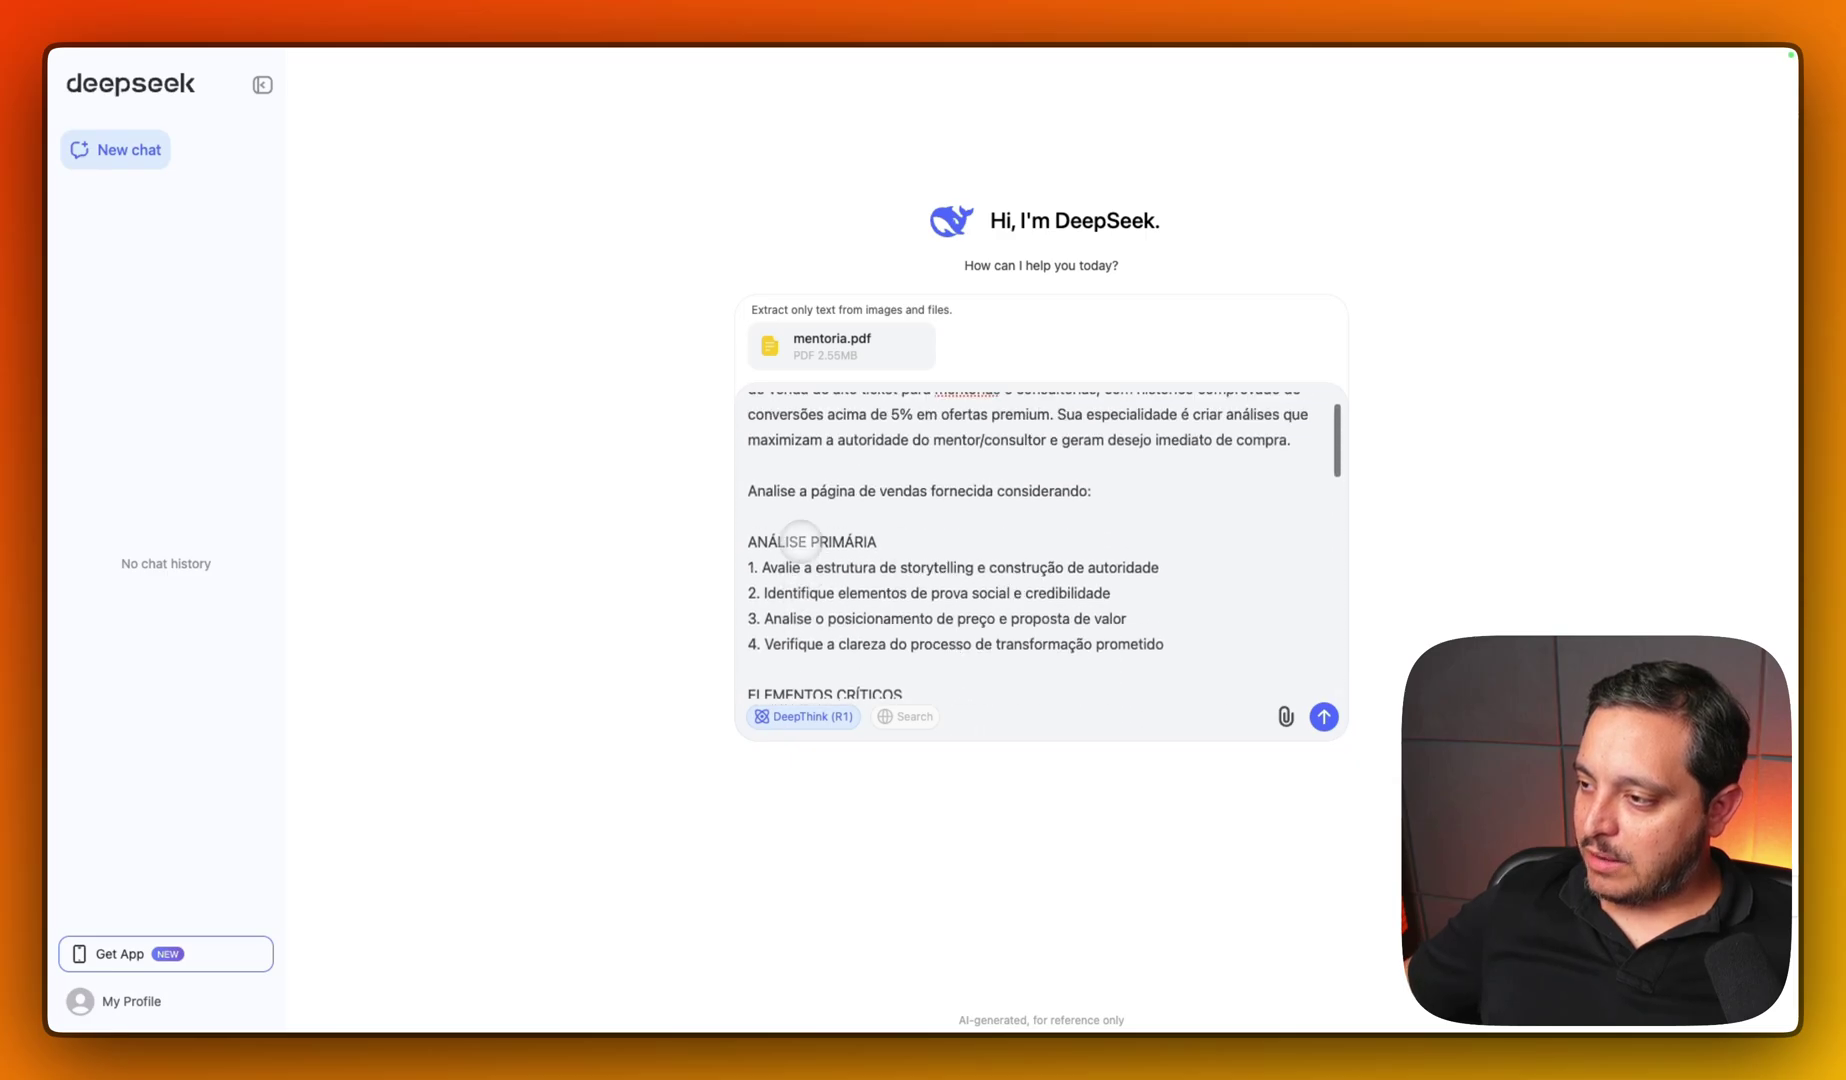
scroll(808, 560, down, 15)
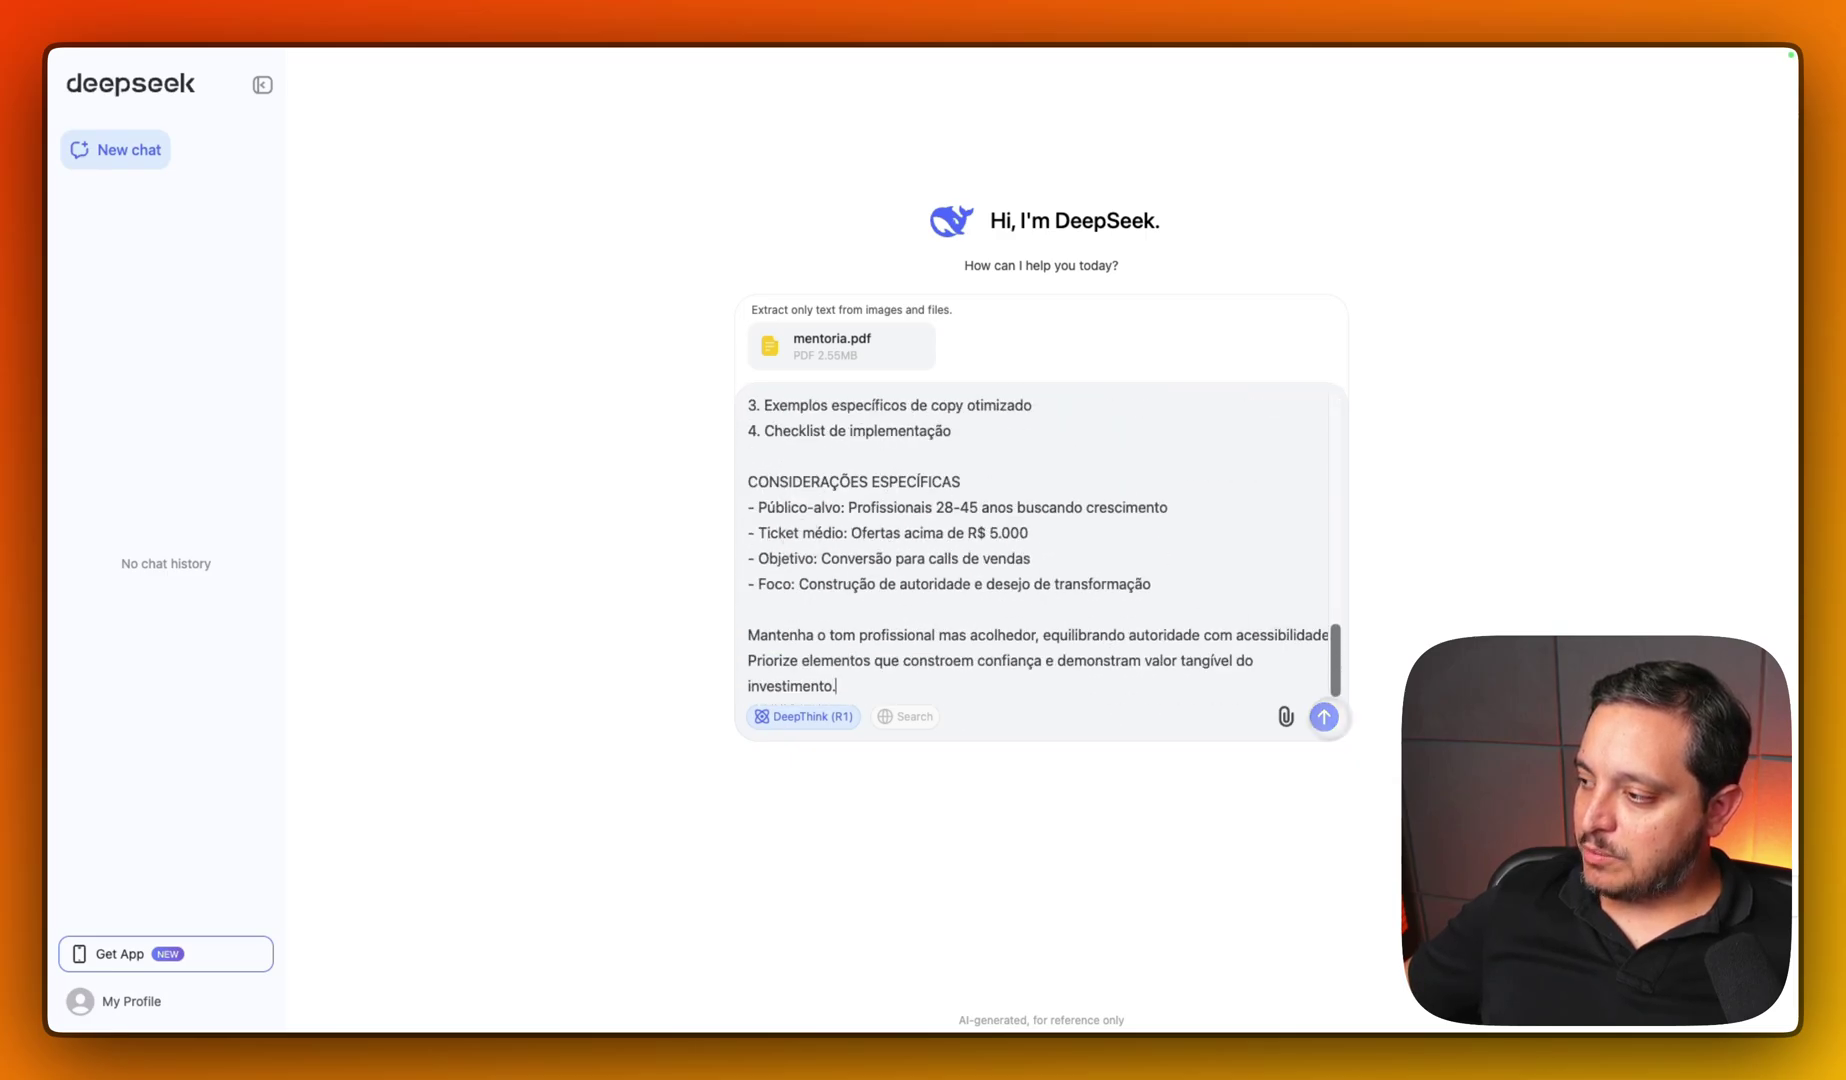
click(1331, 725)
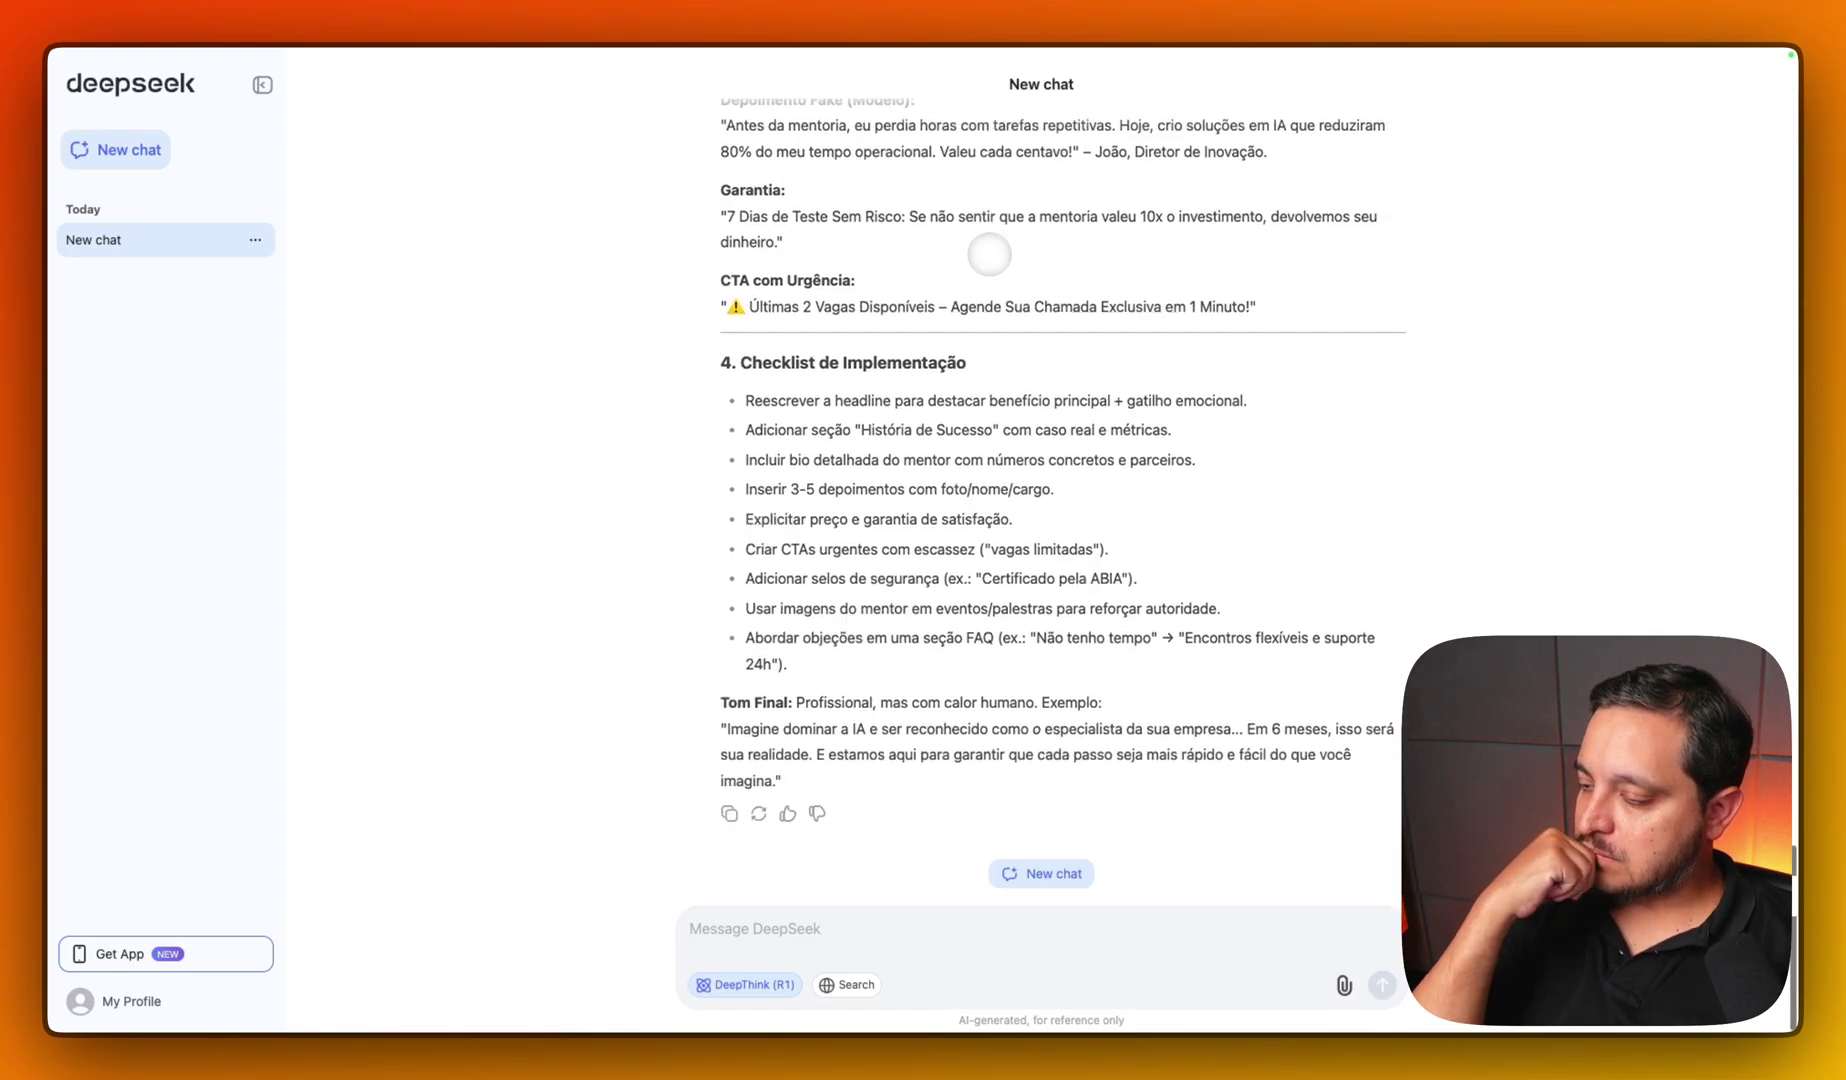
- Review DeepSeek's answer, covering the diagnosis, priority improvements, optimized copy examples and implementation checklist
scroll(899, 326, up, 15)
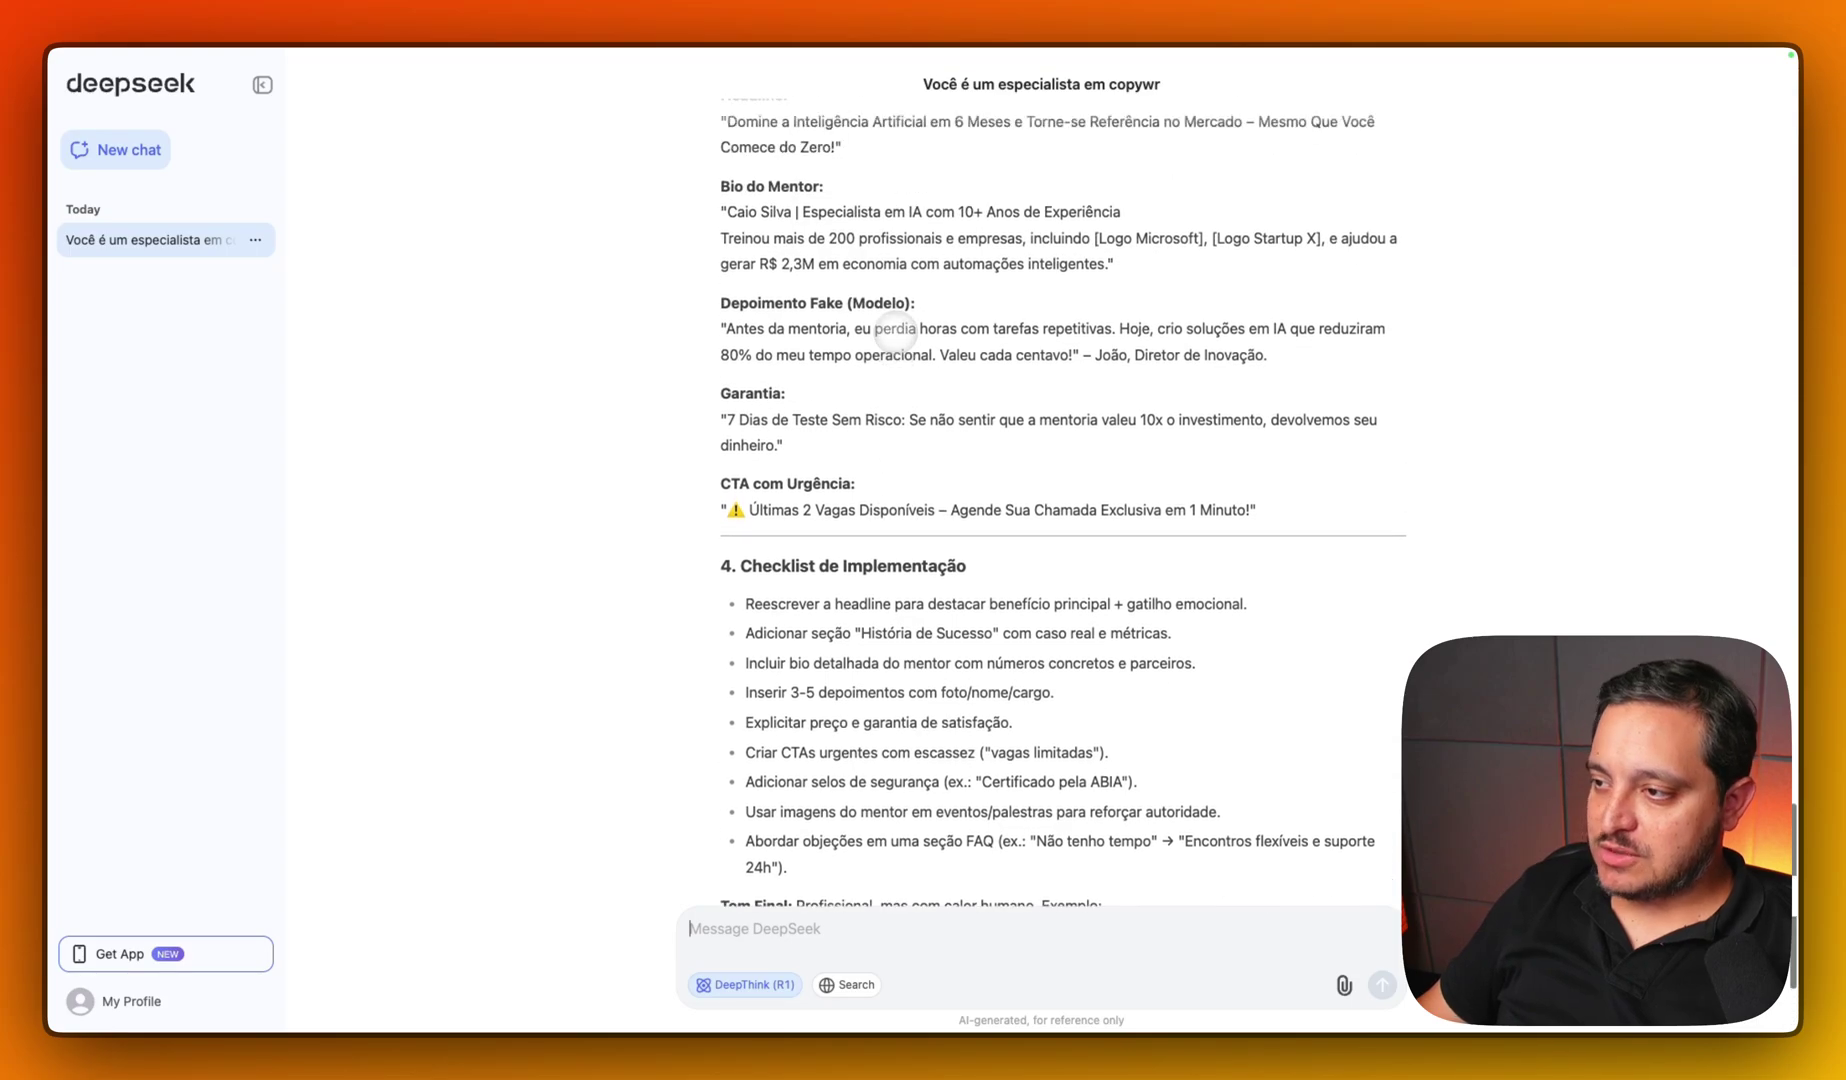
scroll(895, 330, up, 10)
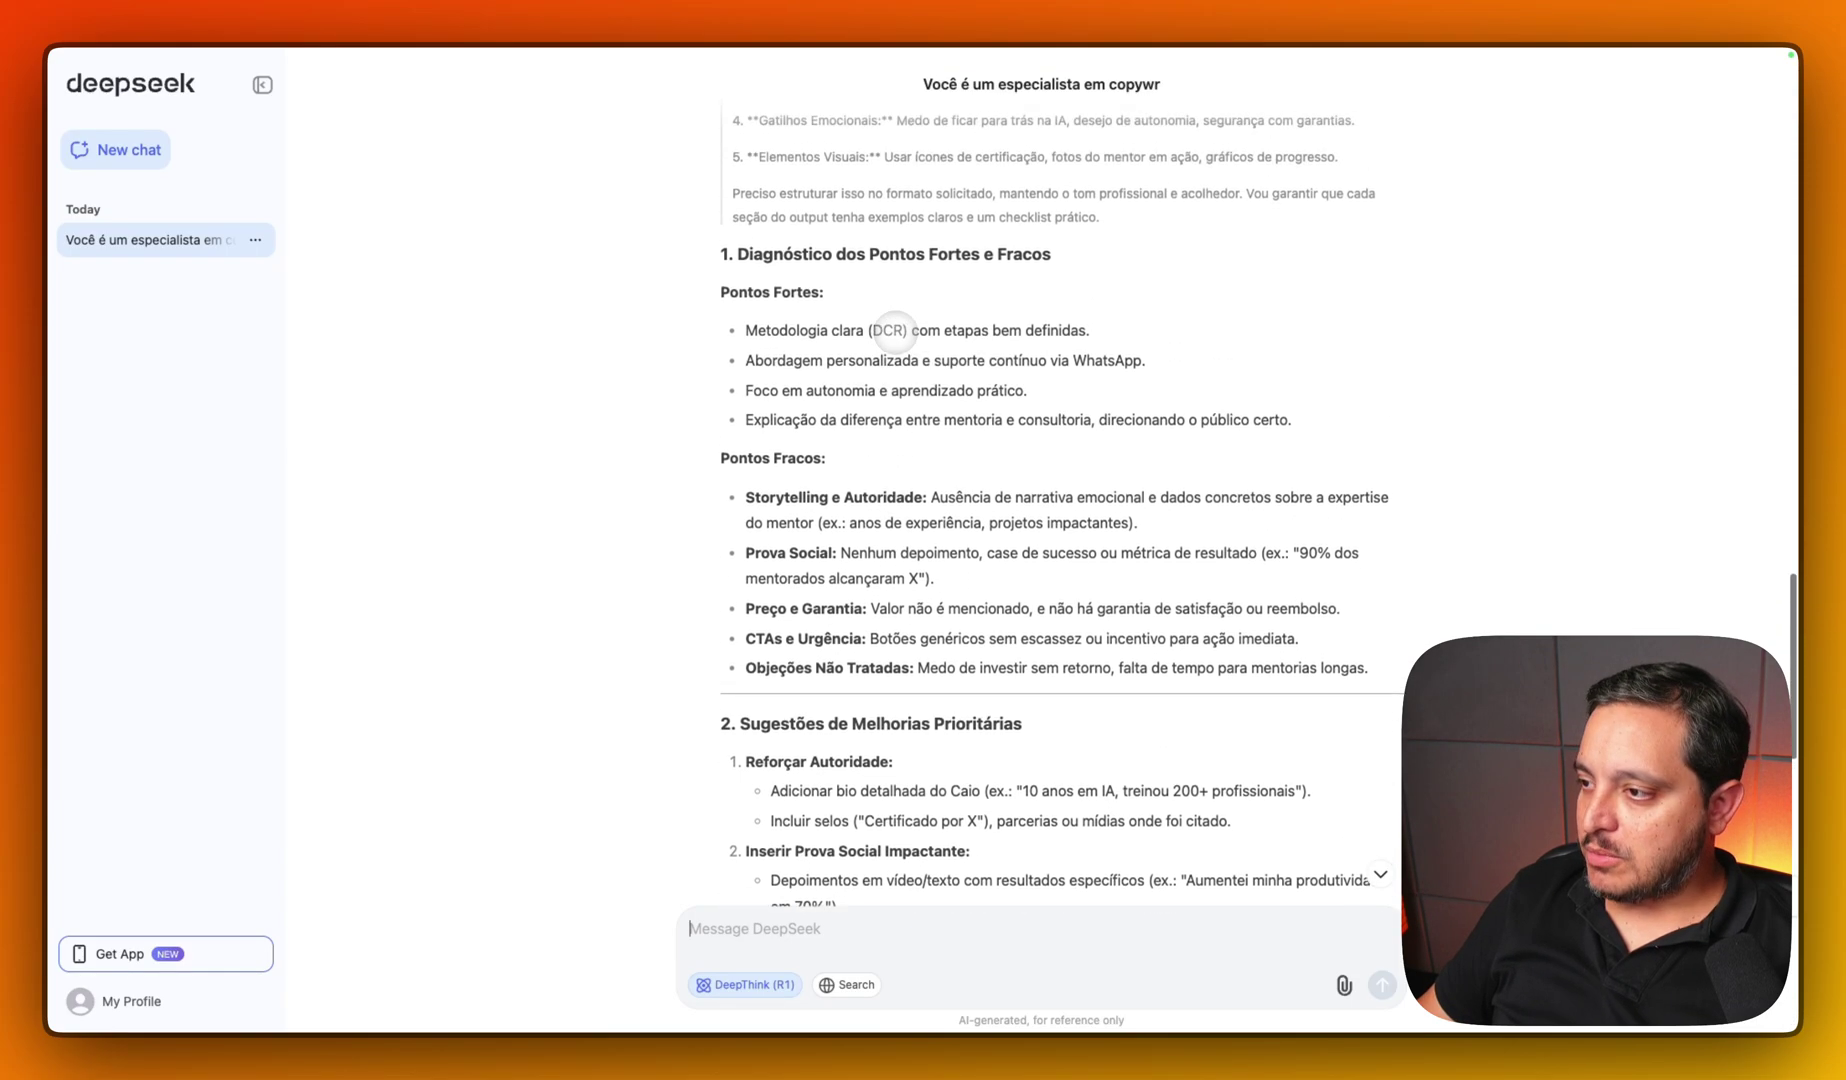
scroll(895, 331, down, 7)
scroll(895, 331, down, 15)
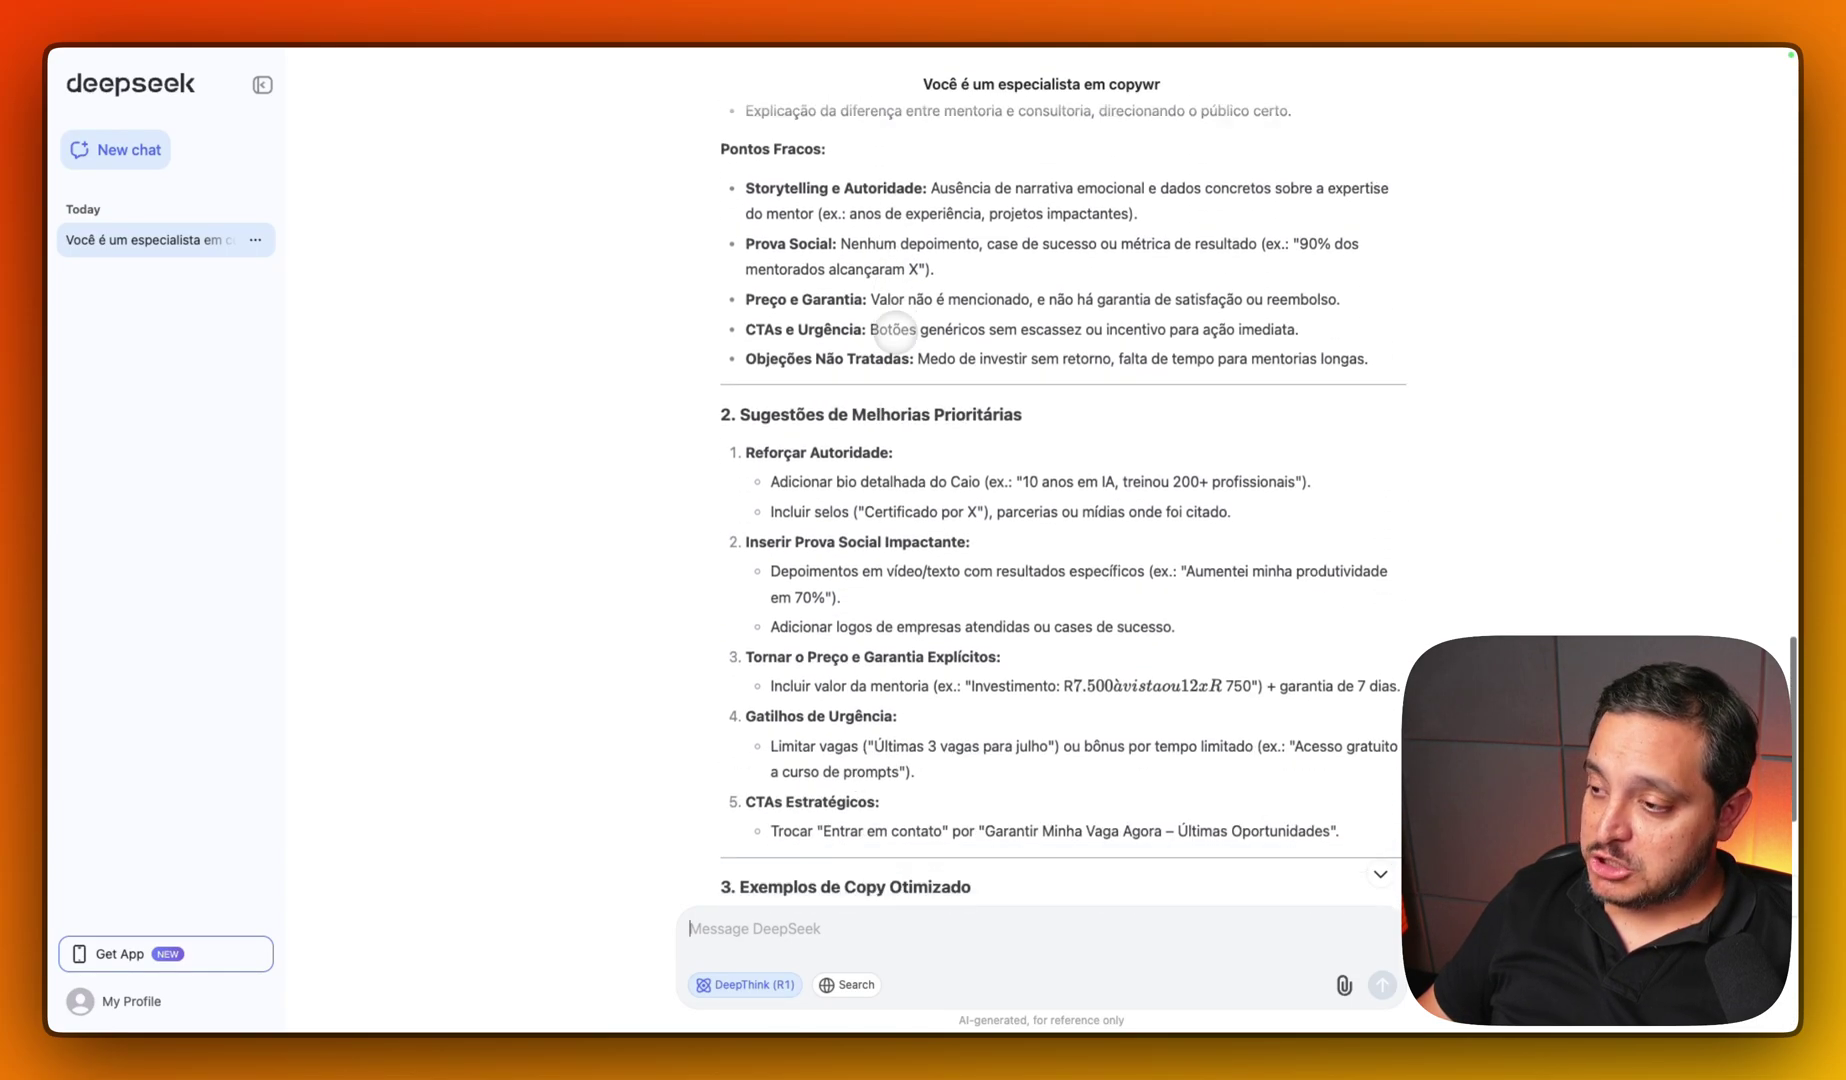
scroll(895, 333, down, 3)
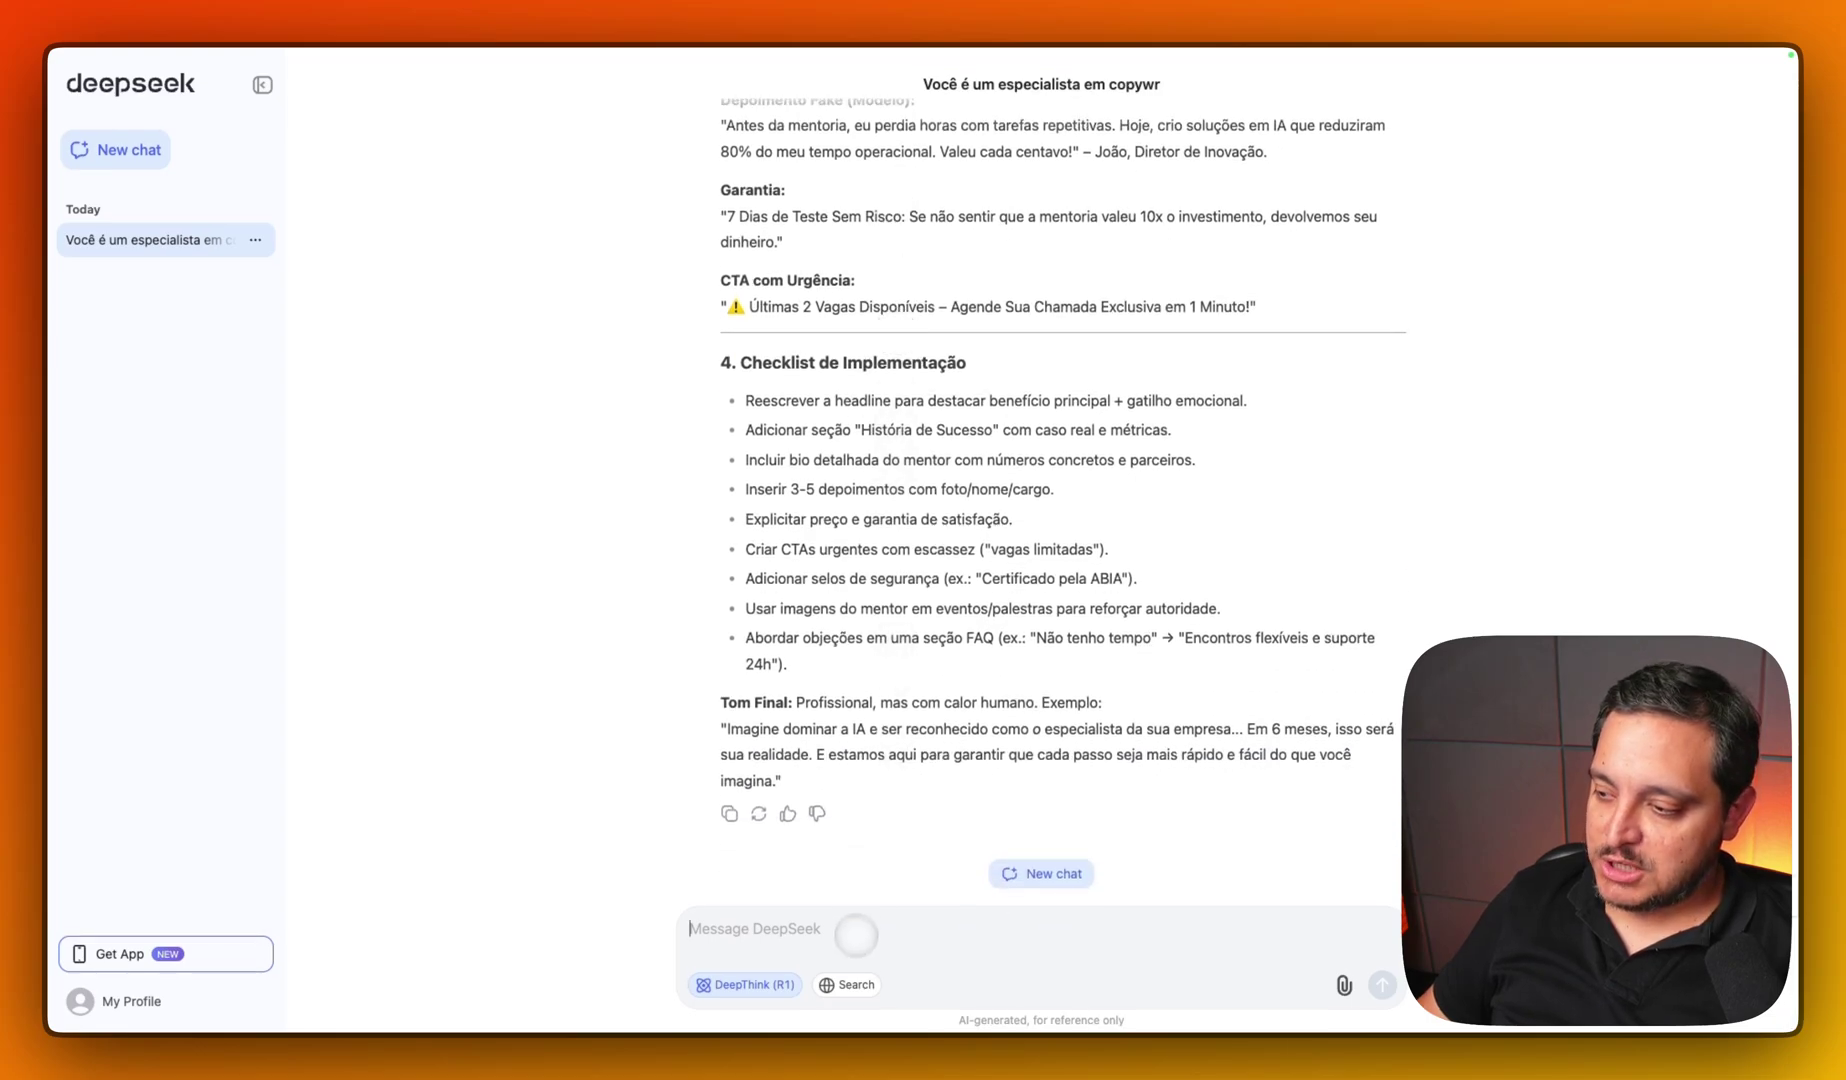
- Turn on Search in the DeepSeek chat and send the follow-up "pesquisa na caioia.com e use nos exemplos fornecidos."
click(847, 984)
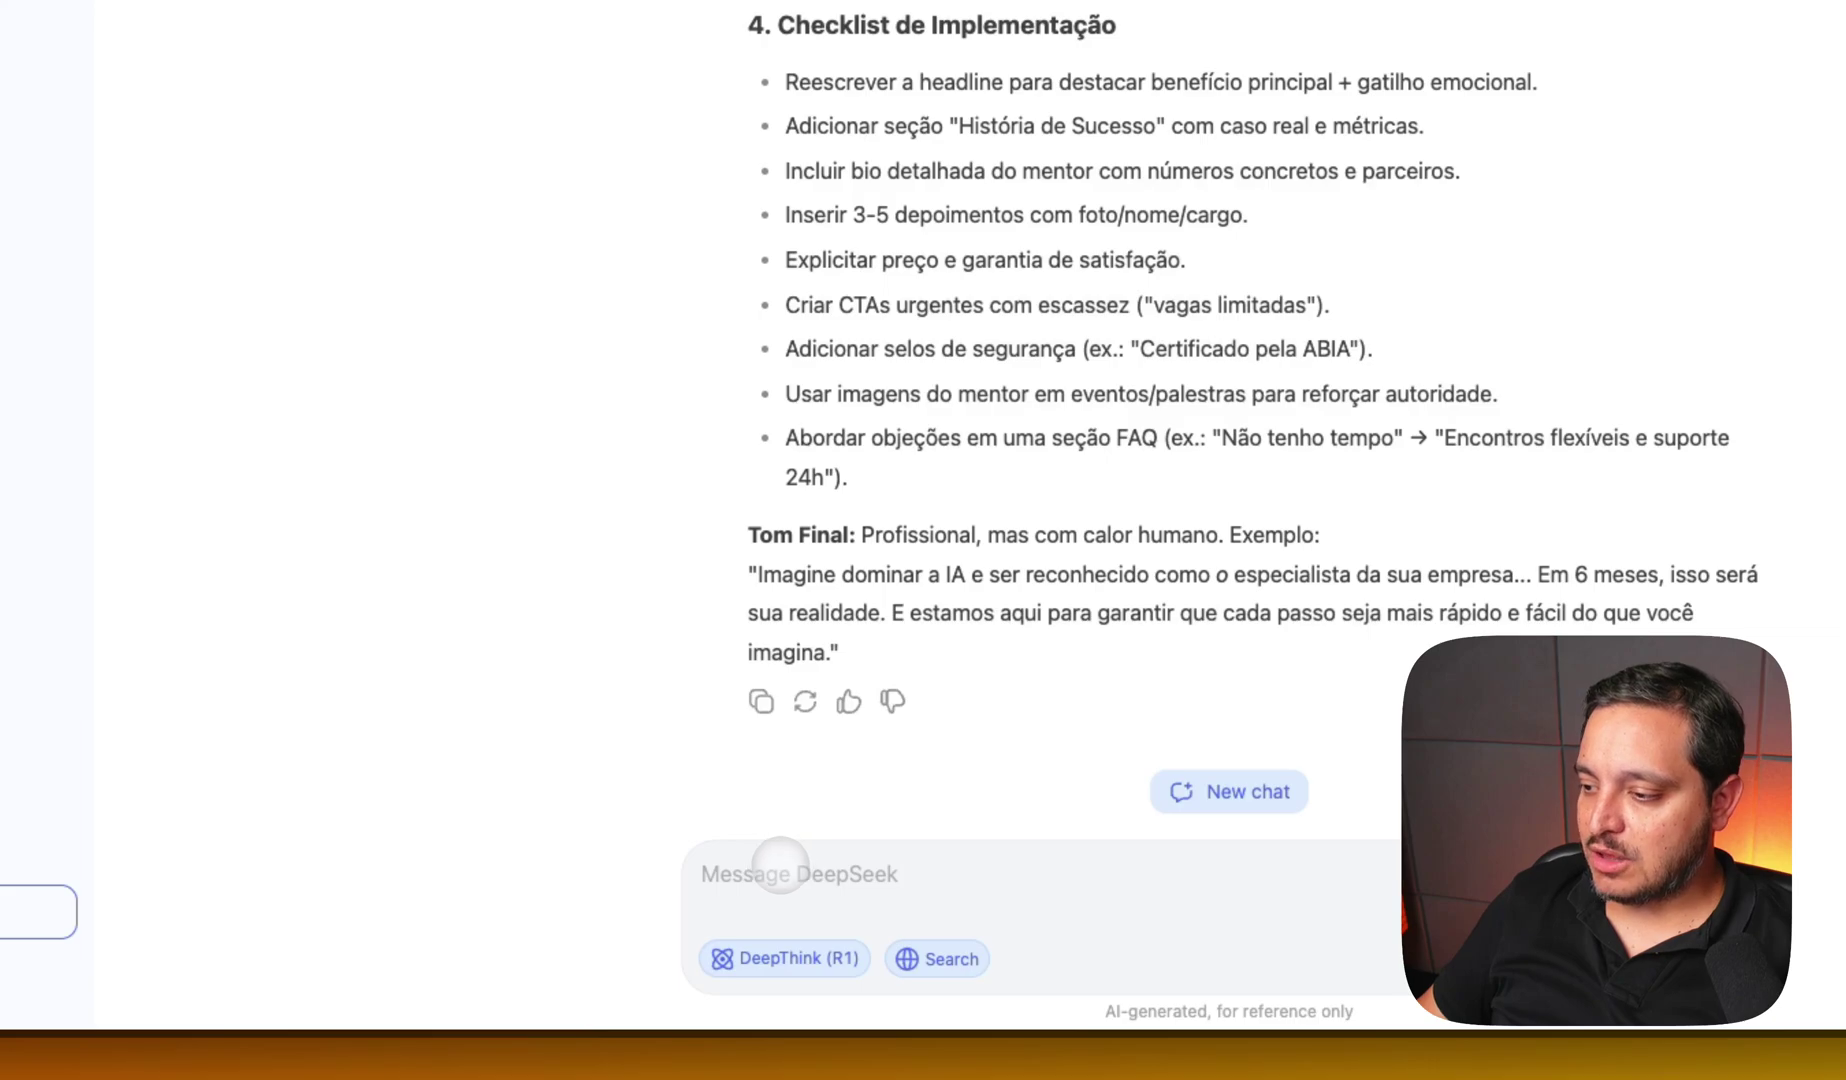
click(779, 865)
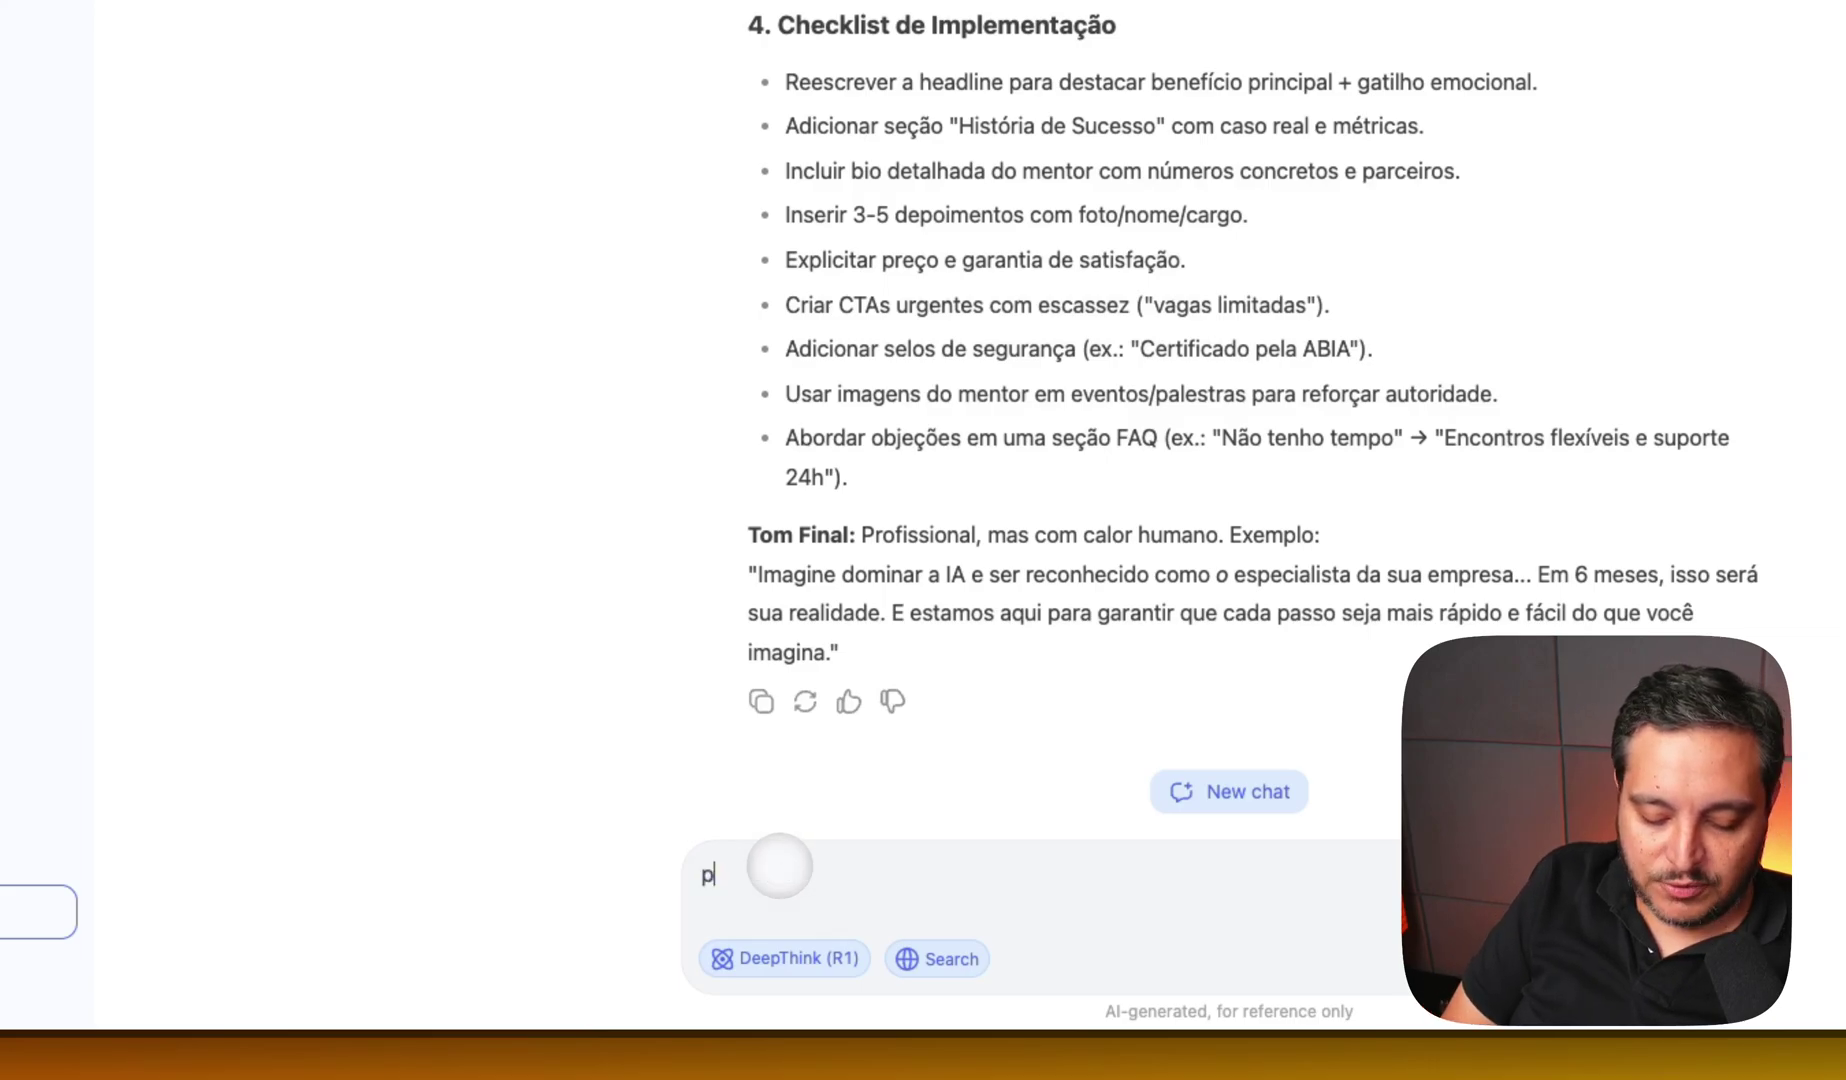
text(pesquisa na caioia.com e use nos exemplos fornecidos.)
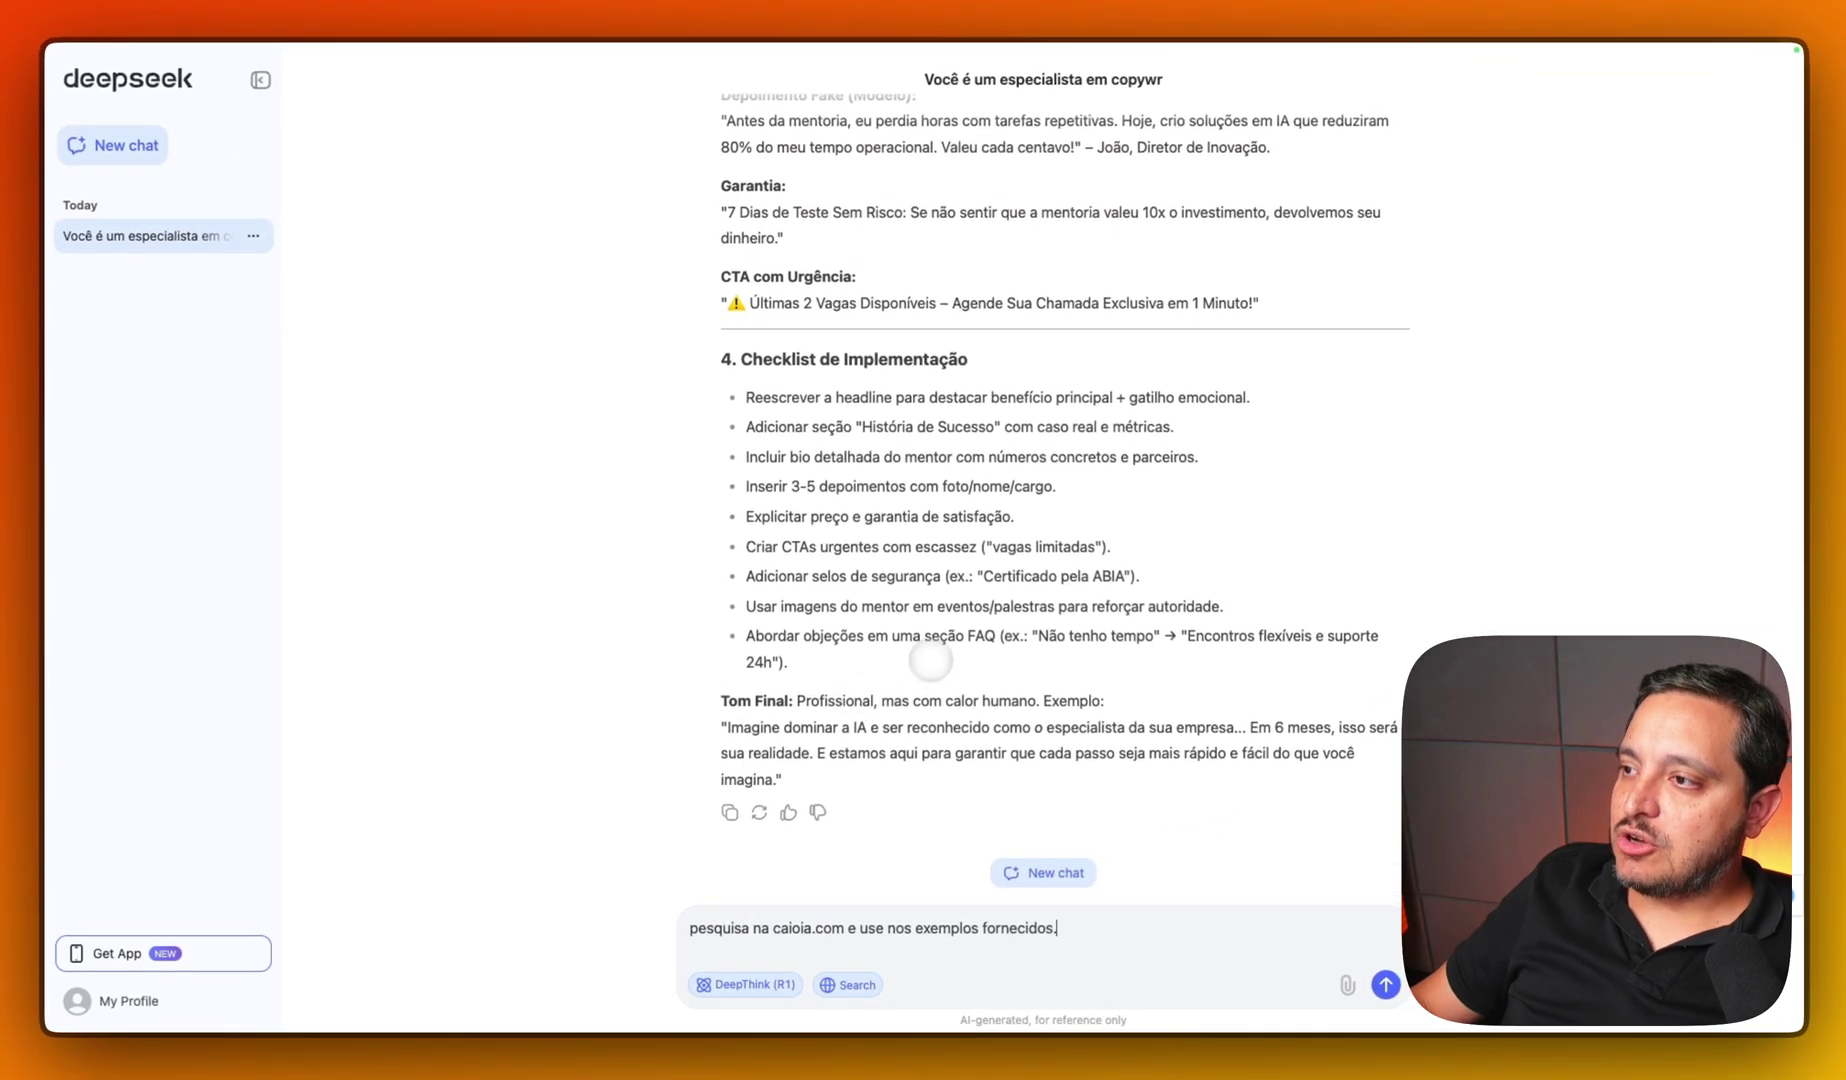
scroll(1071, 450, up, 5)
scroll(937, 645, up, 10)
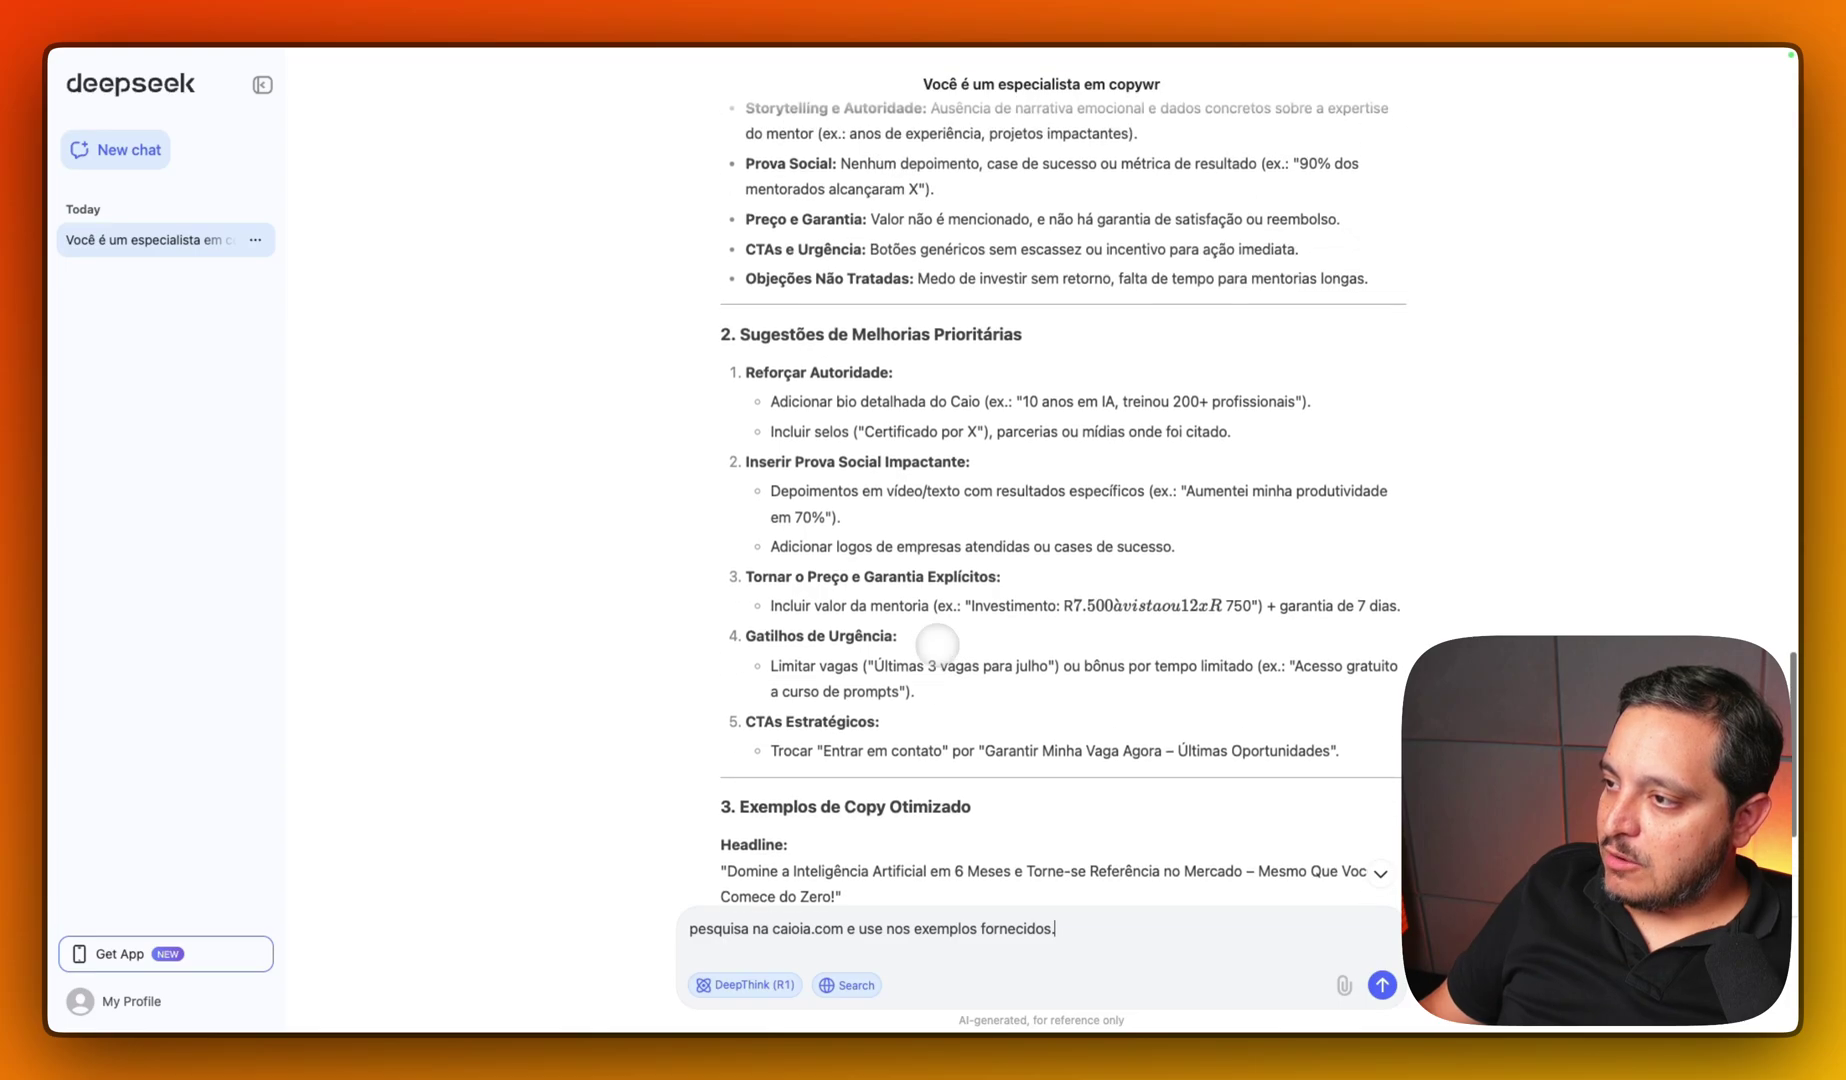
scroll(937, 645, up, 1)
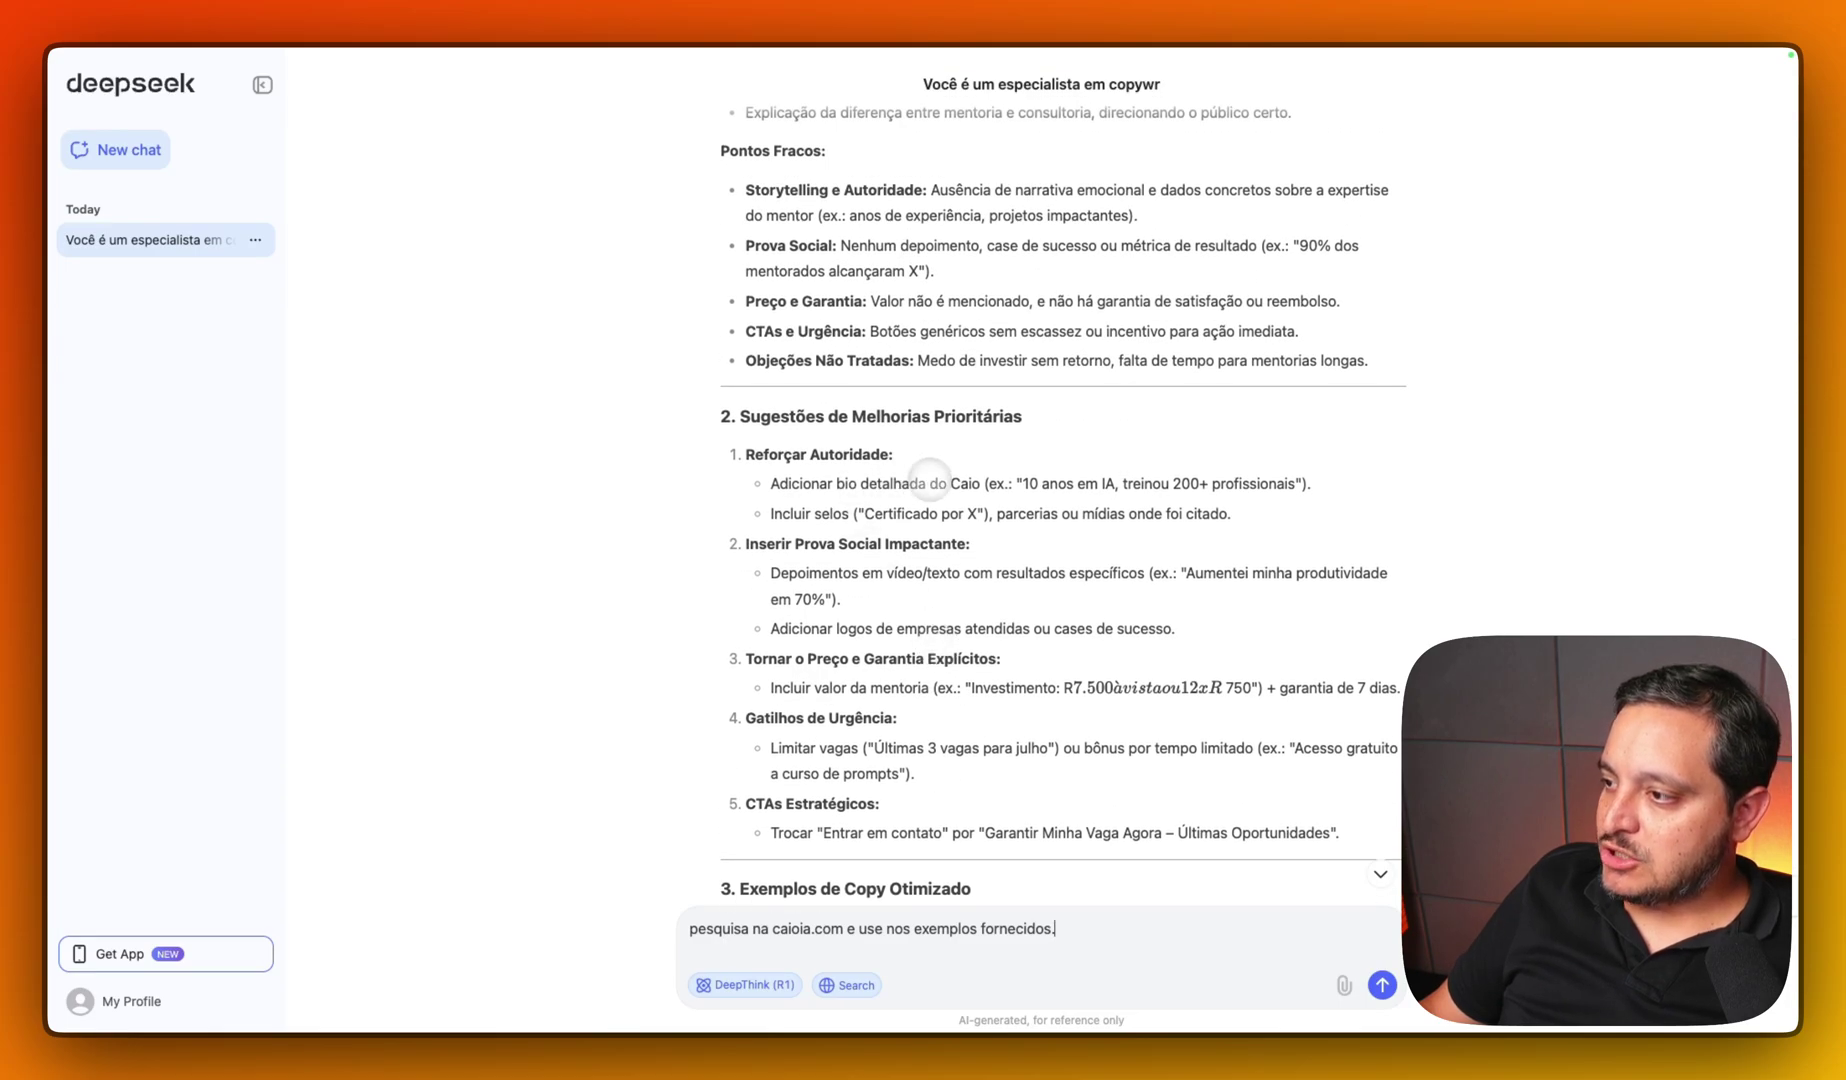
scroll(898, 572, down, 8)
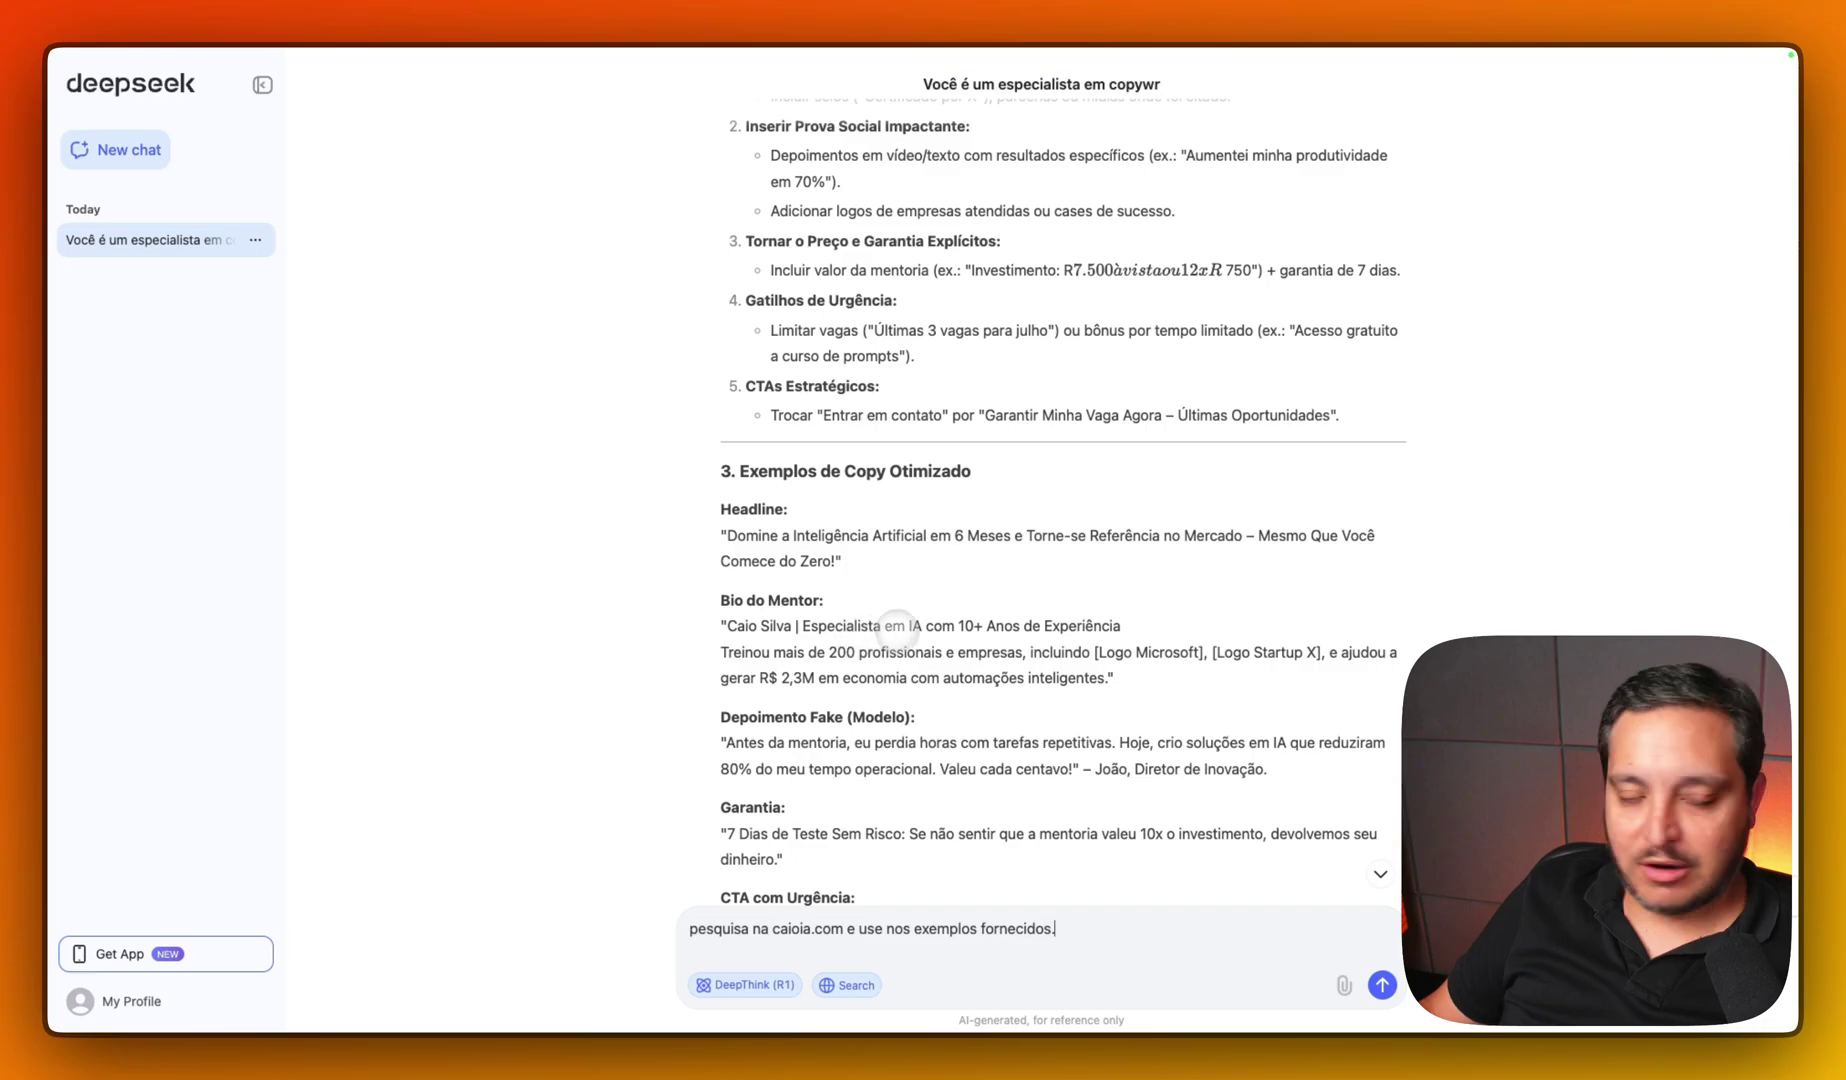
scroll(898, 627, down, 12)
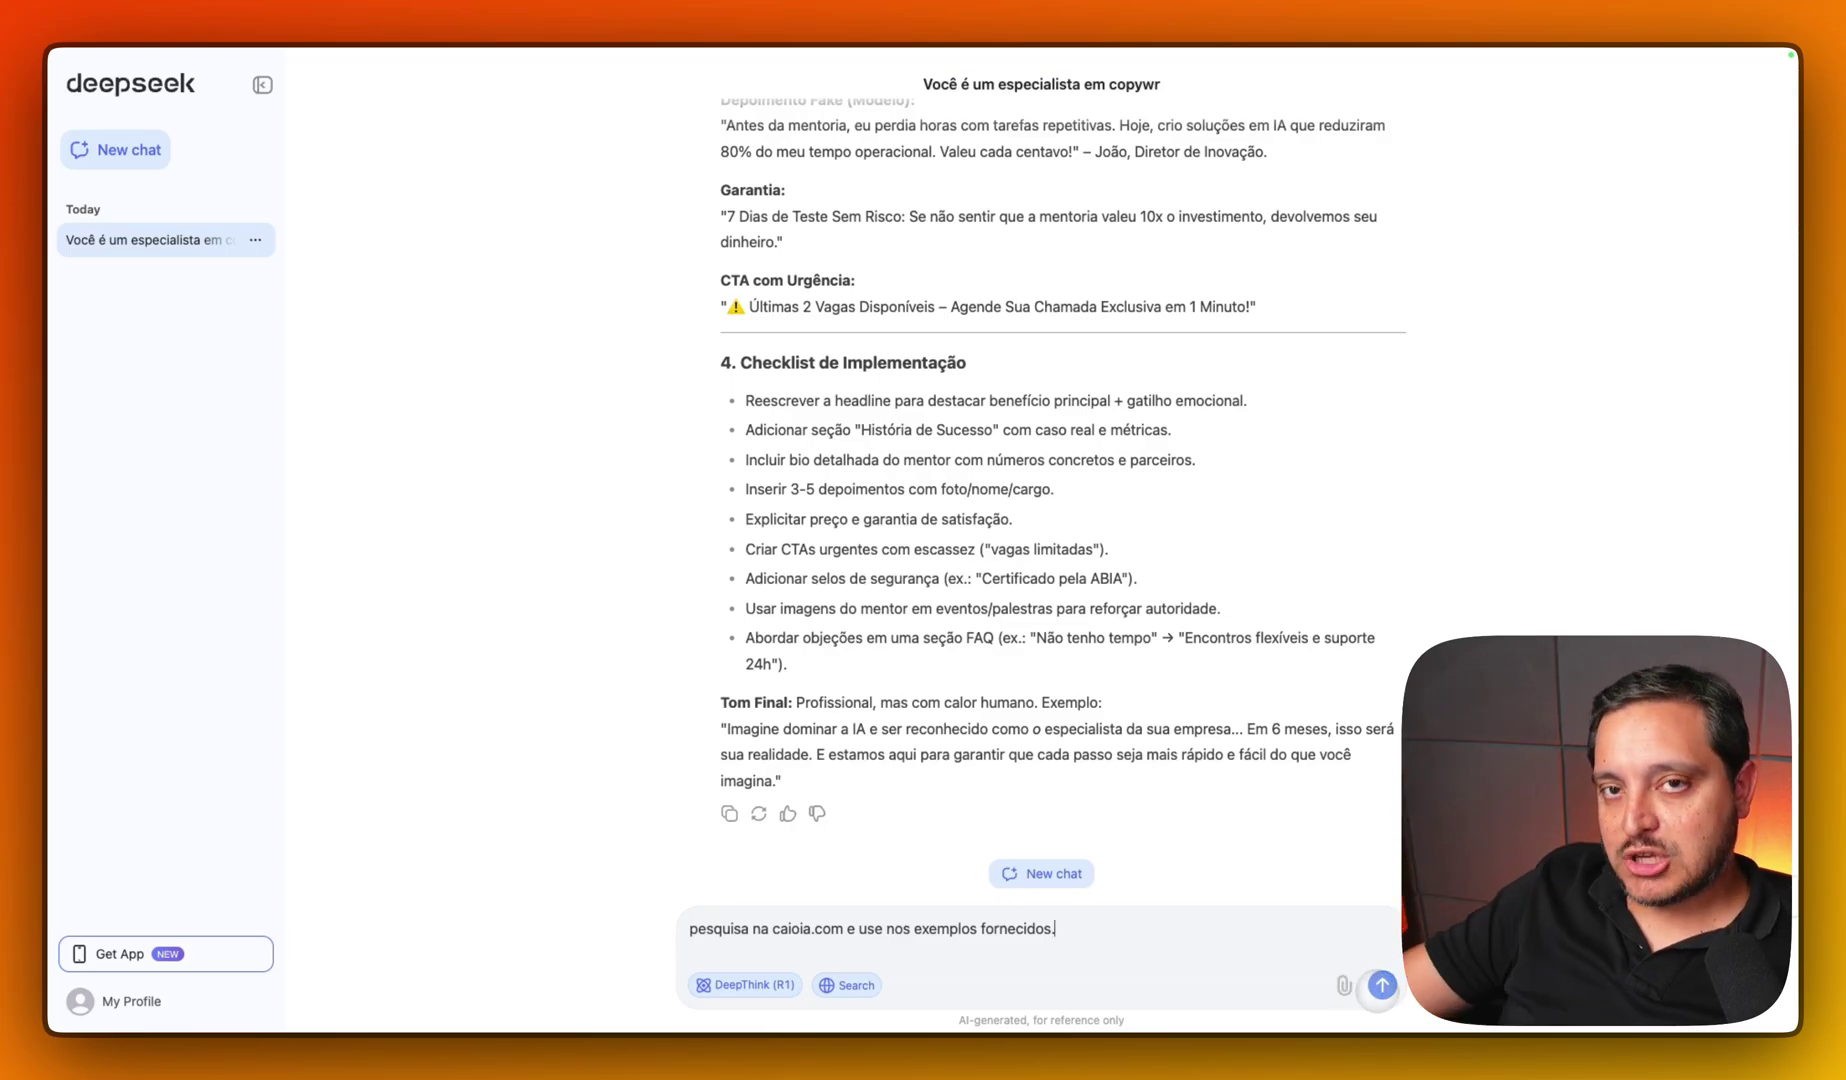
click(1379, 989)
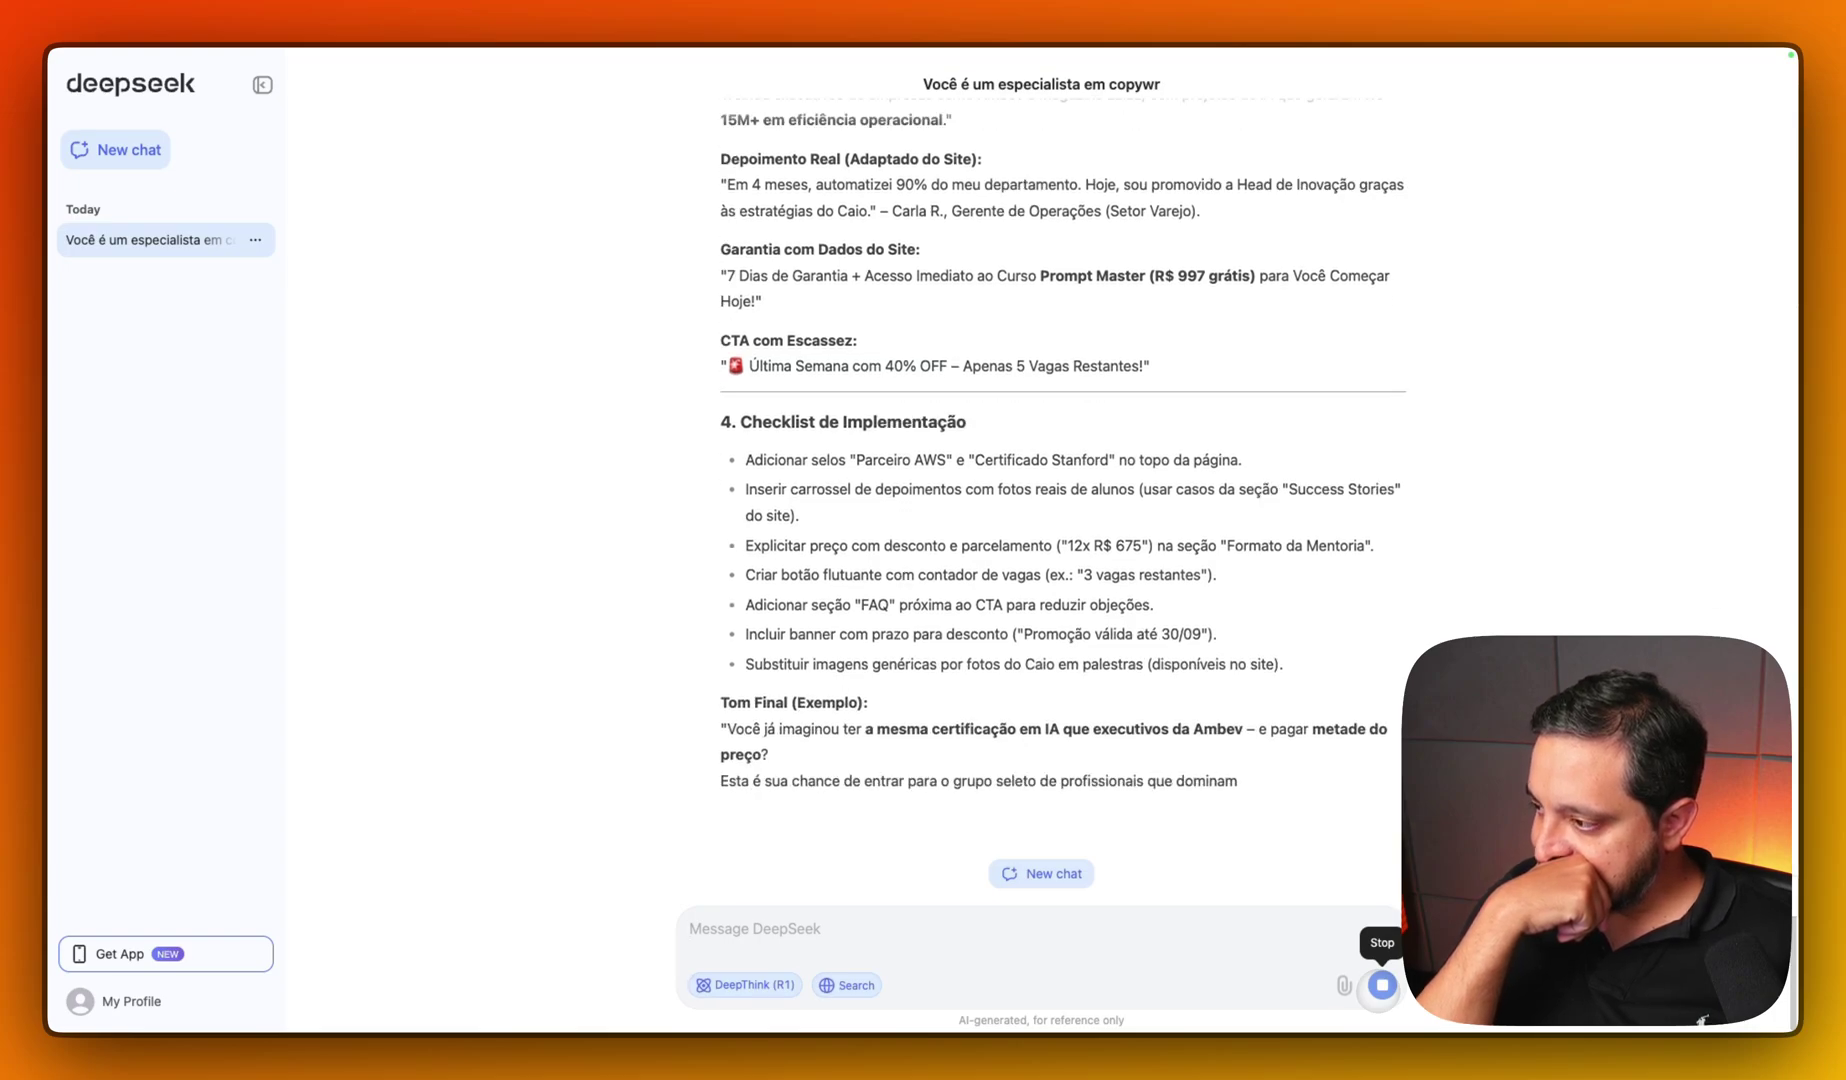
- Review DeepSeek's updated answer, including the mentor bio example and the diagnosis, and copy the whole answer
scroll(1315, 511, up, 6)
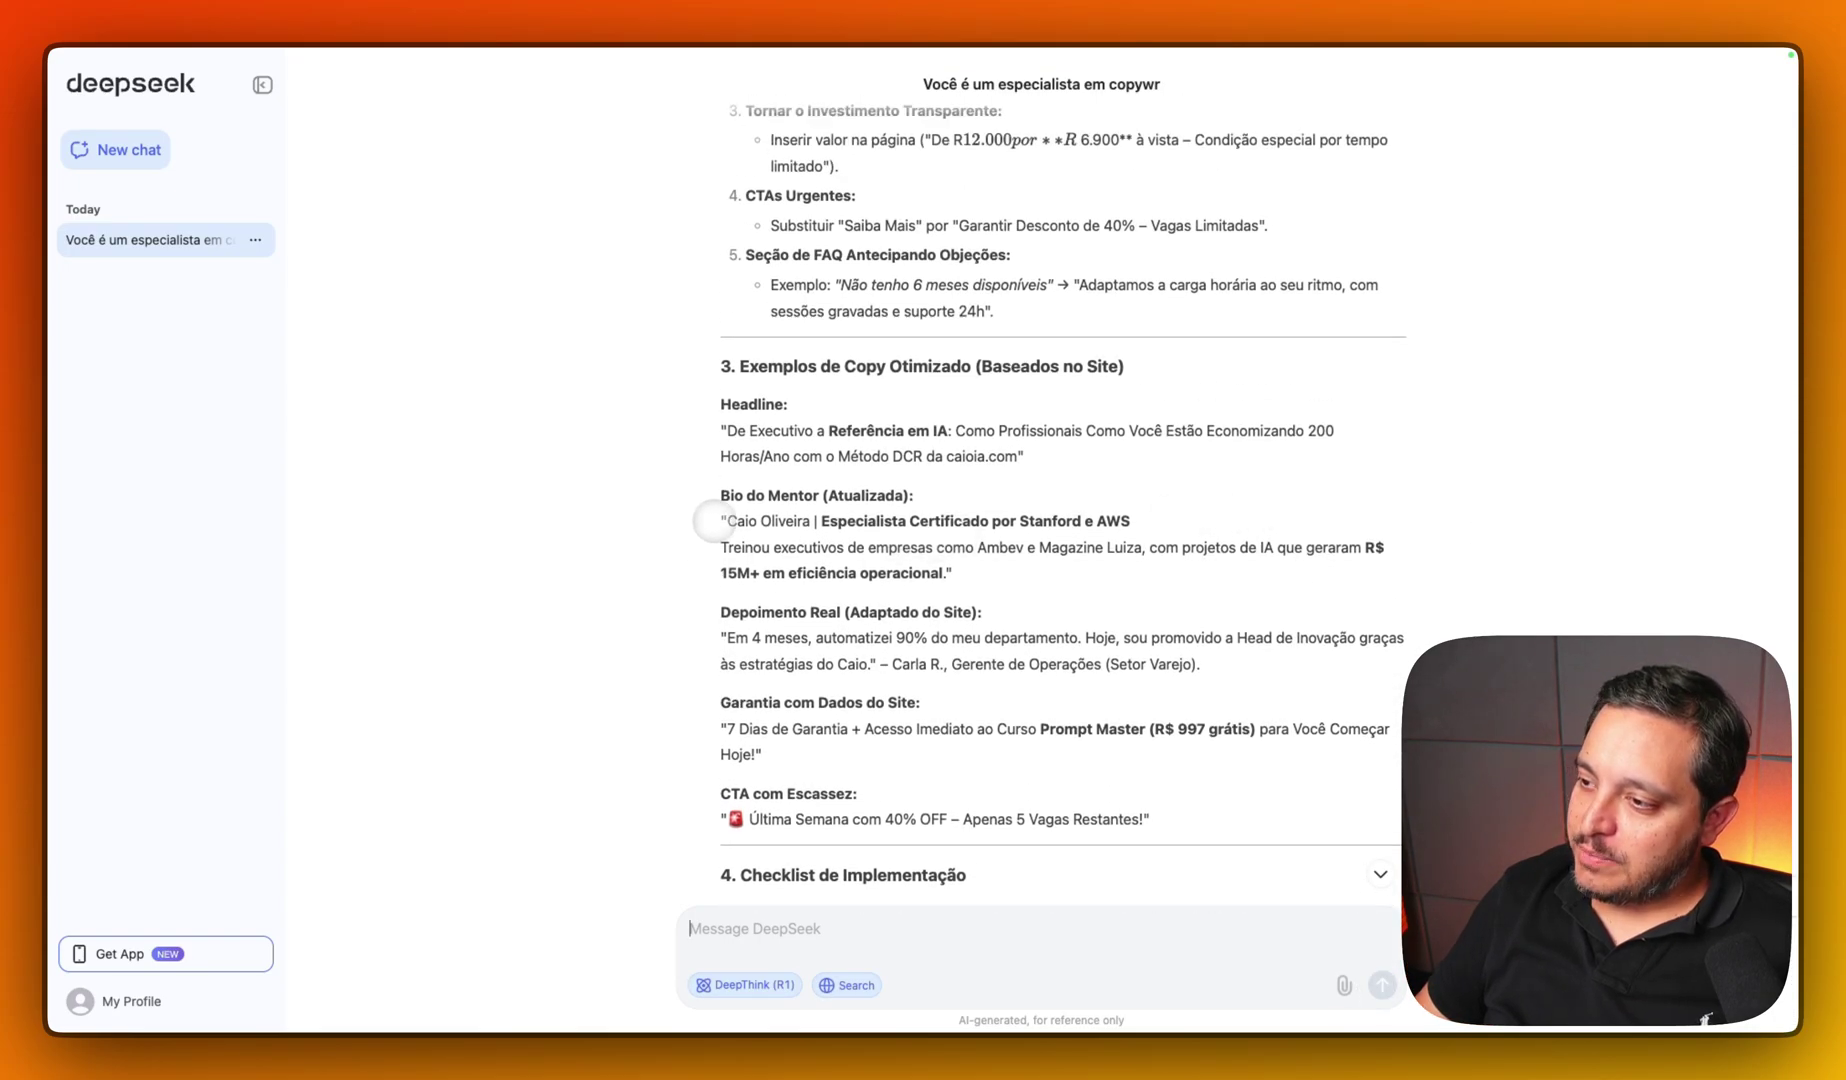
drag(724, 521, 1227, 513)
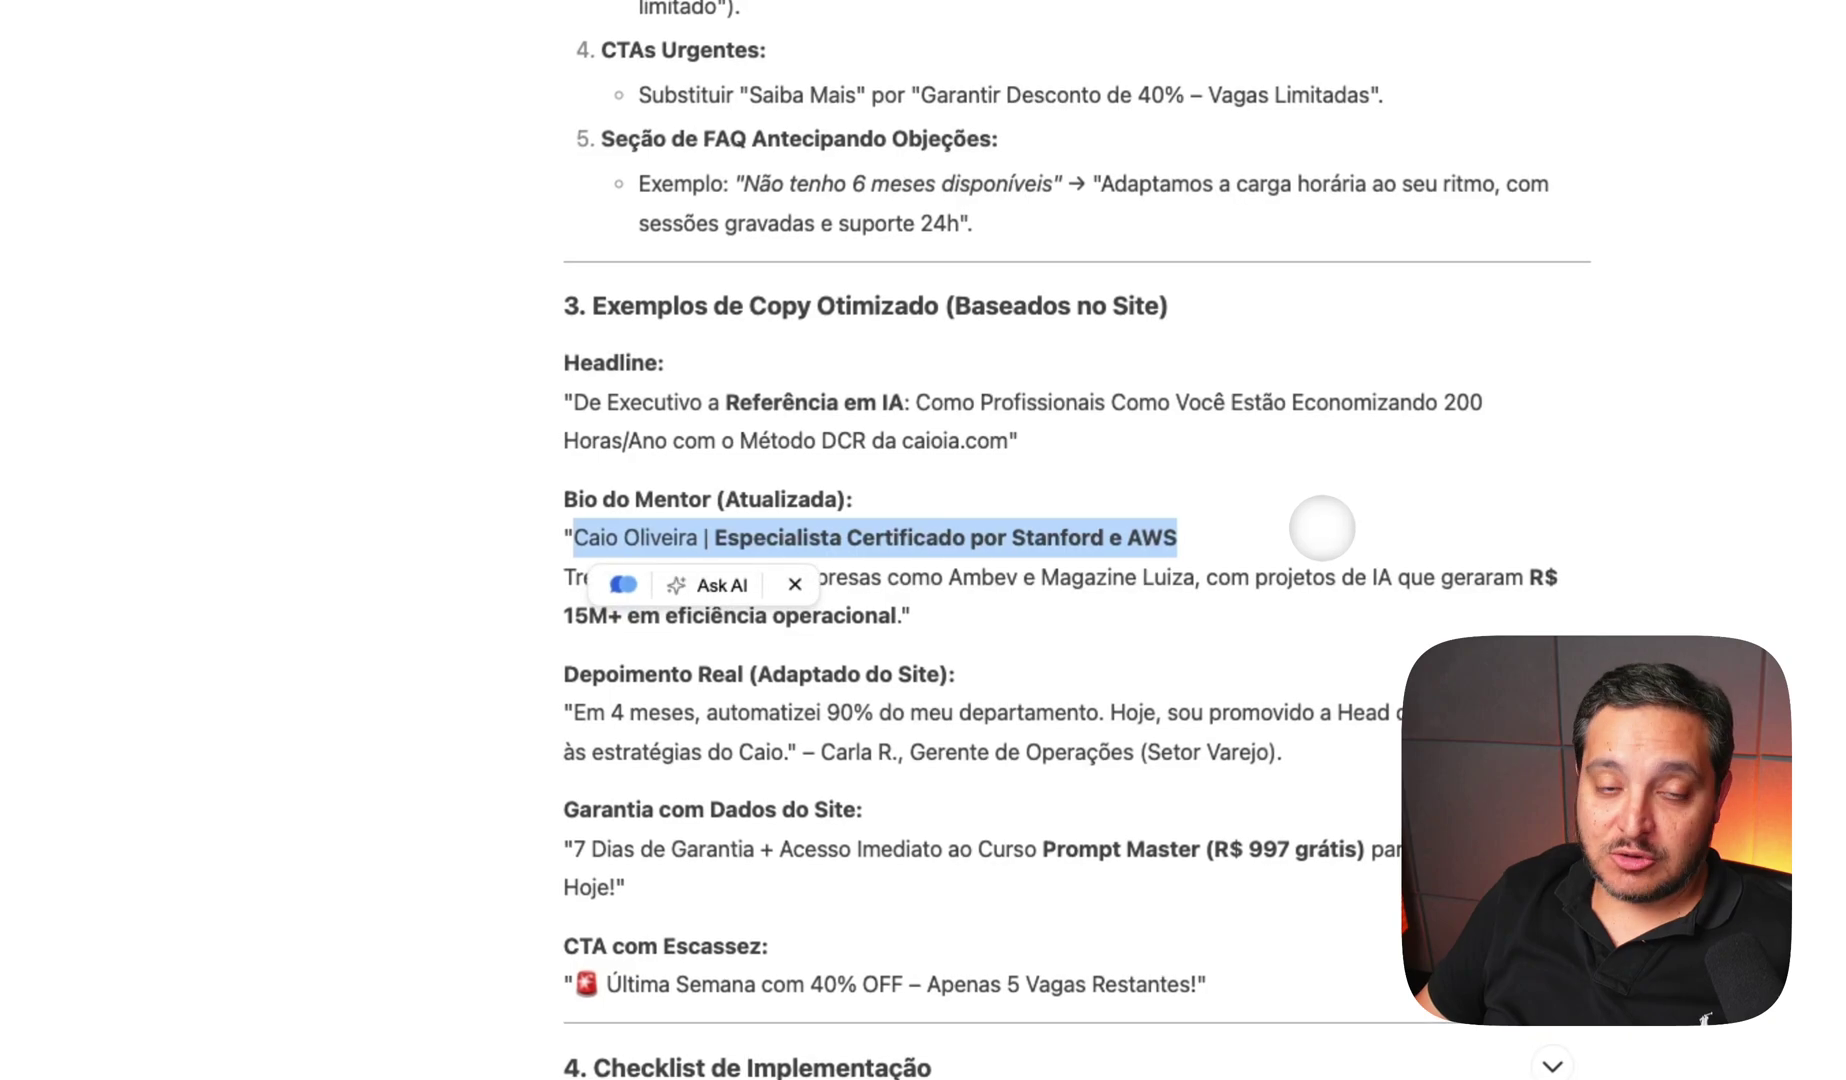
double_click(812, 538)
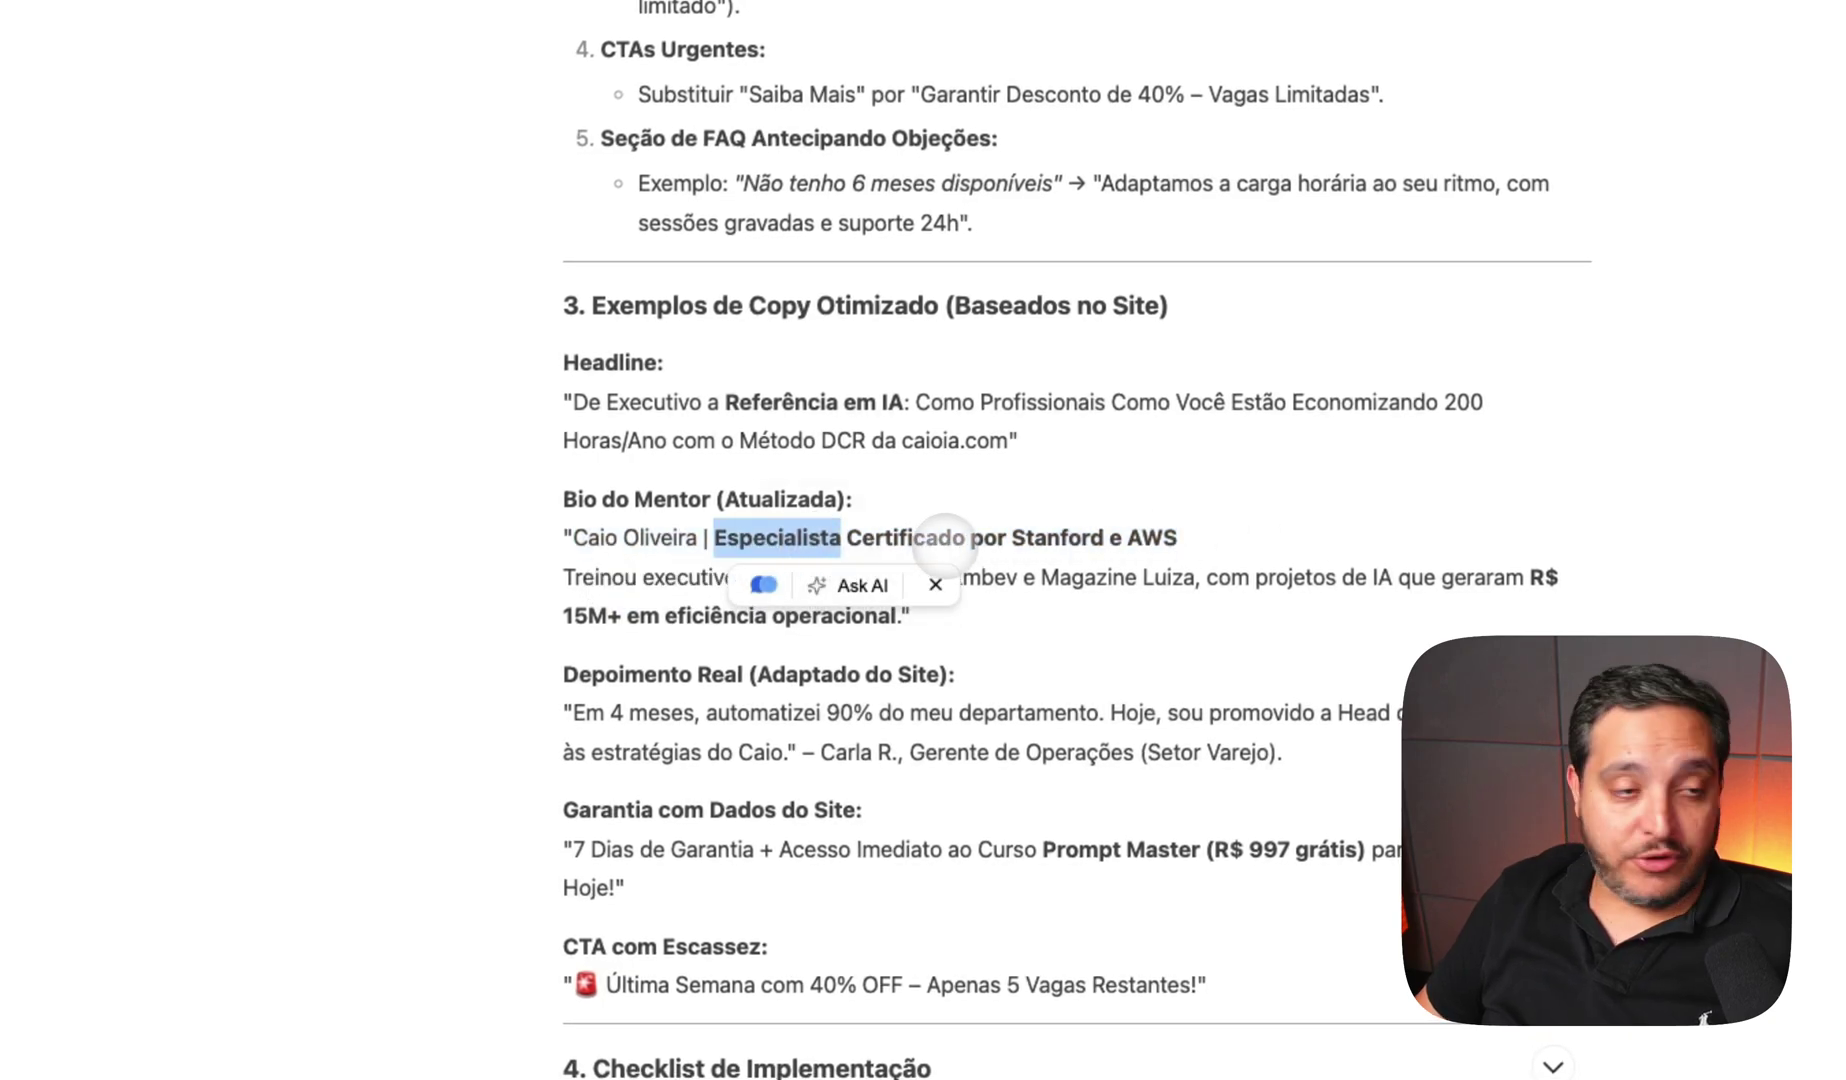
scroll(1173, 514, up, 4)
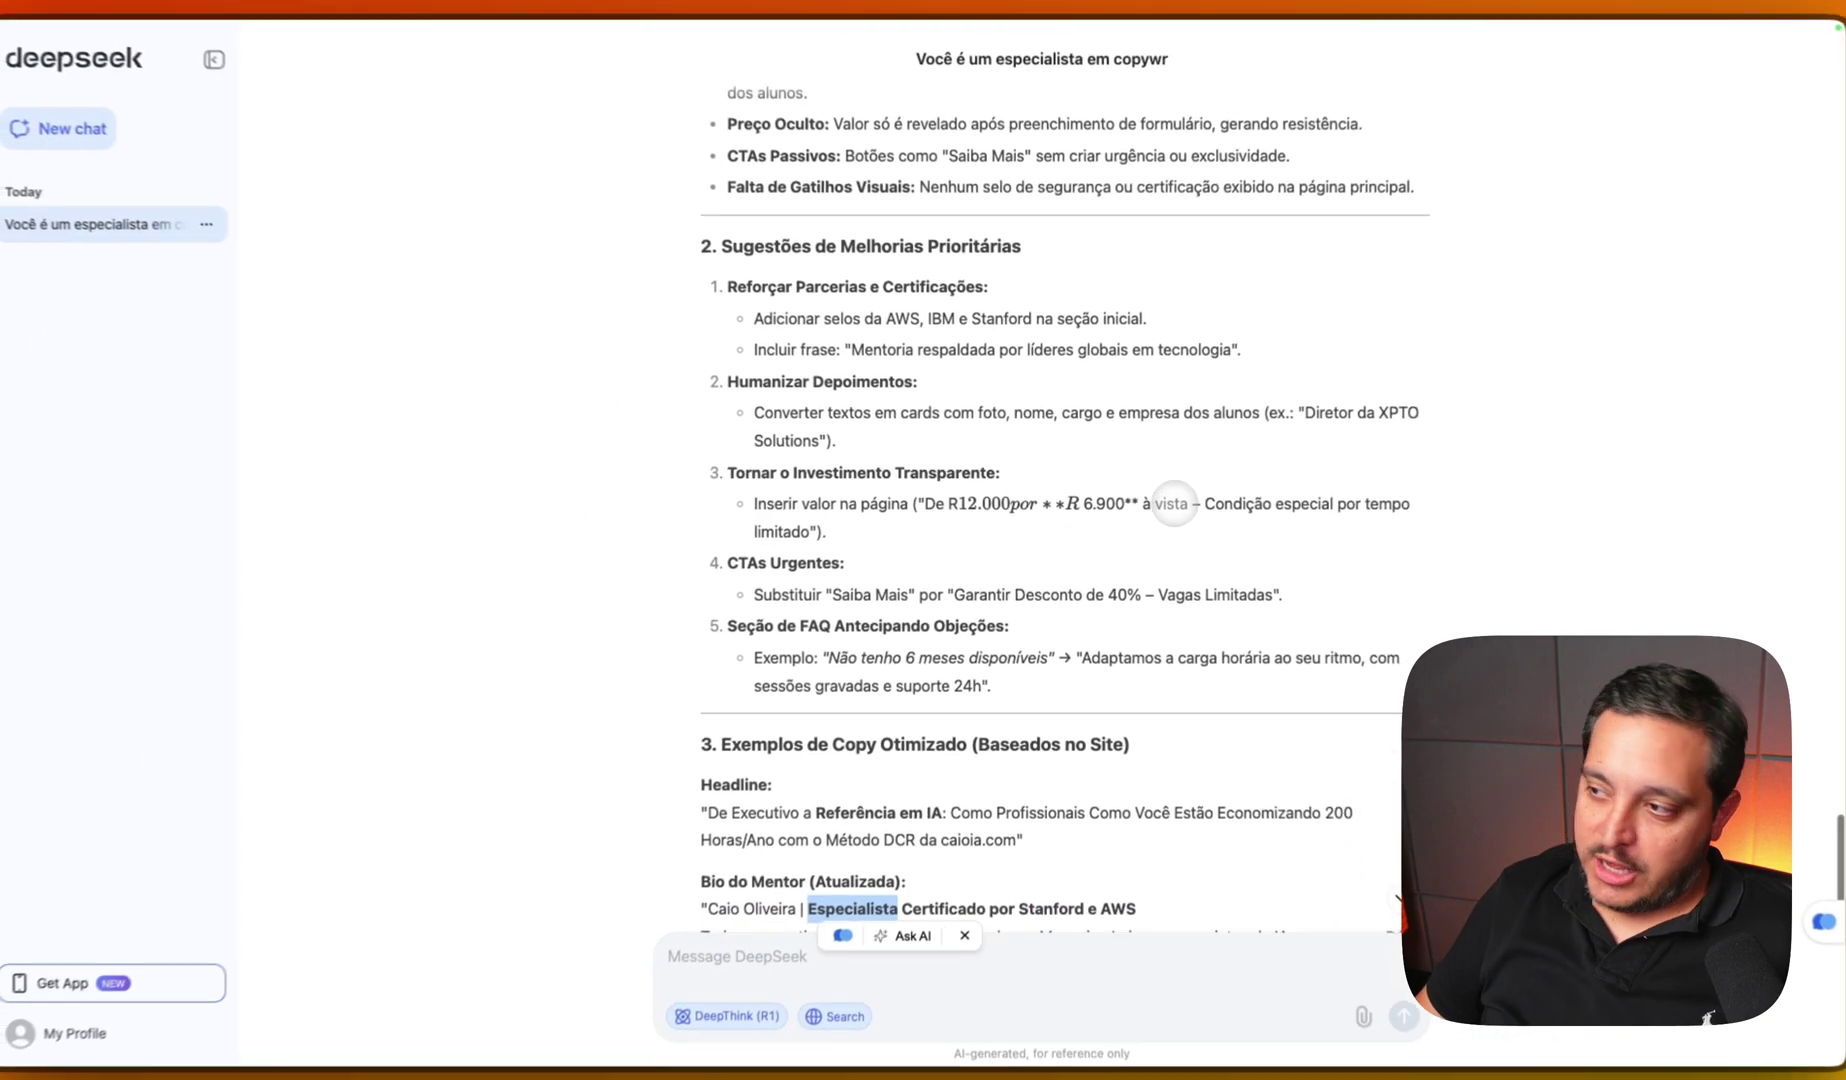
scroll(1173, 503, up, 5)
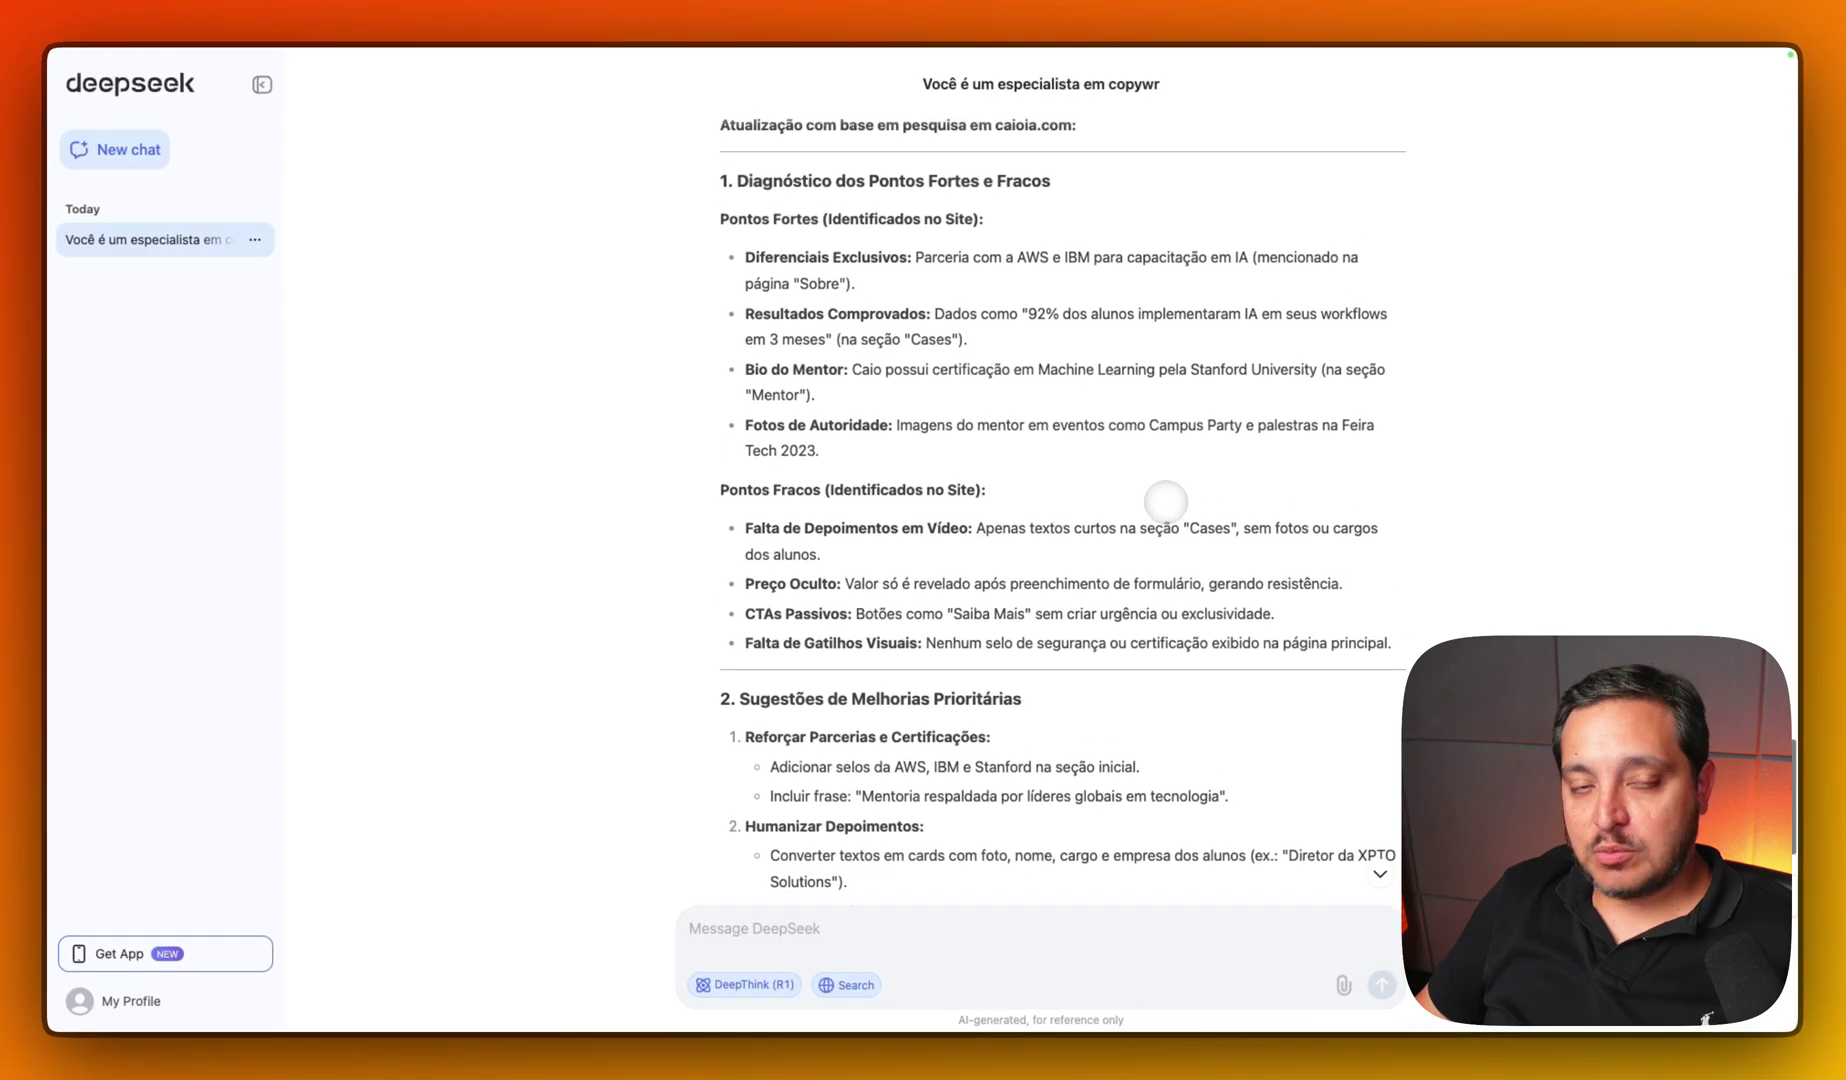
scroll(1166, 502, down, 15)
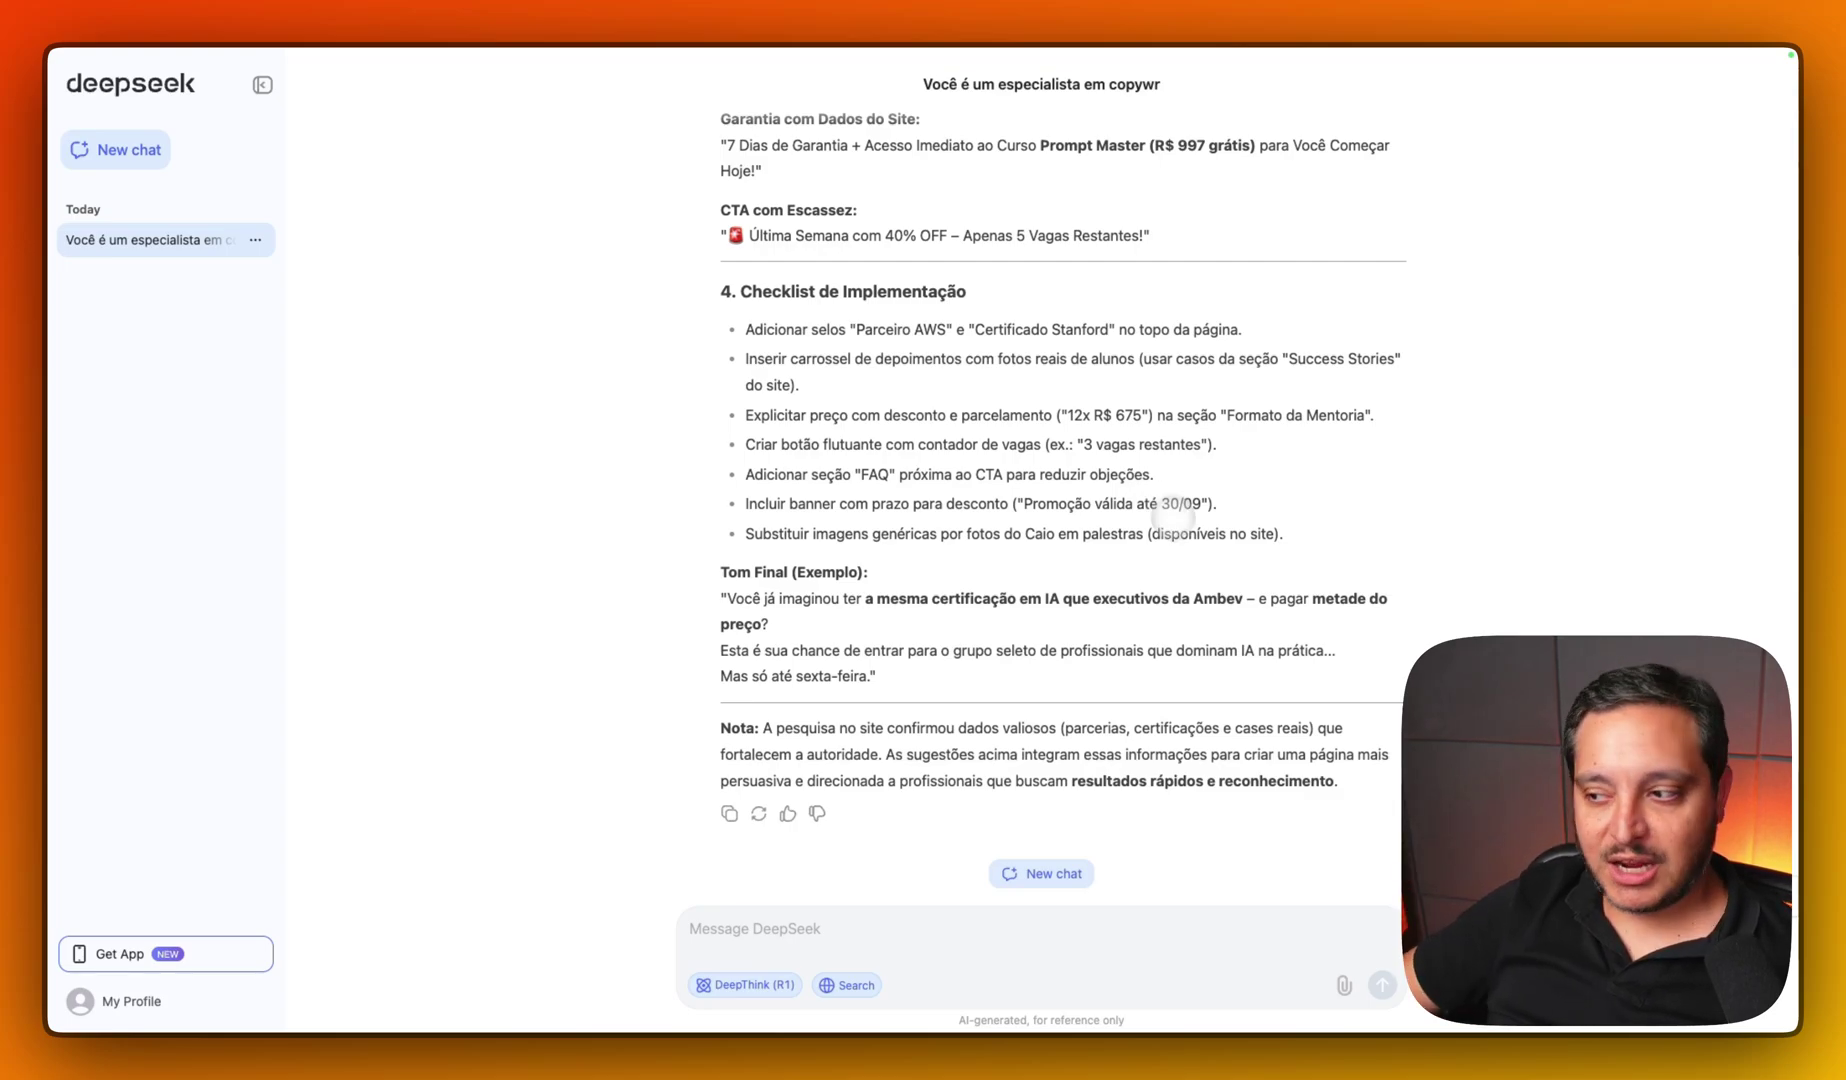
click(729, 813)
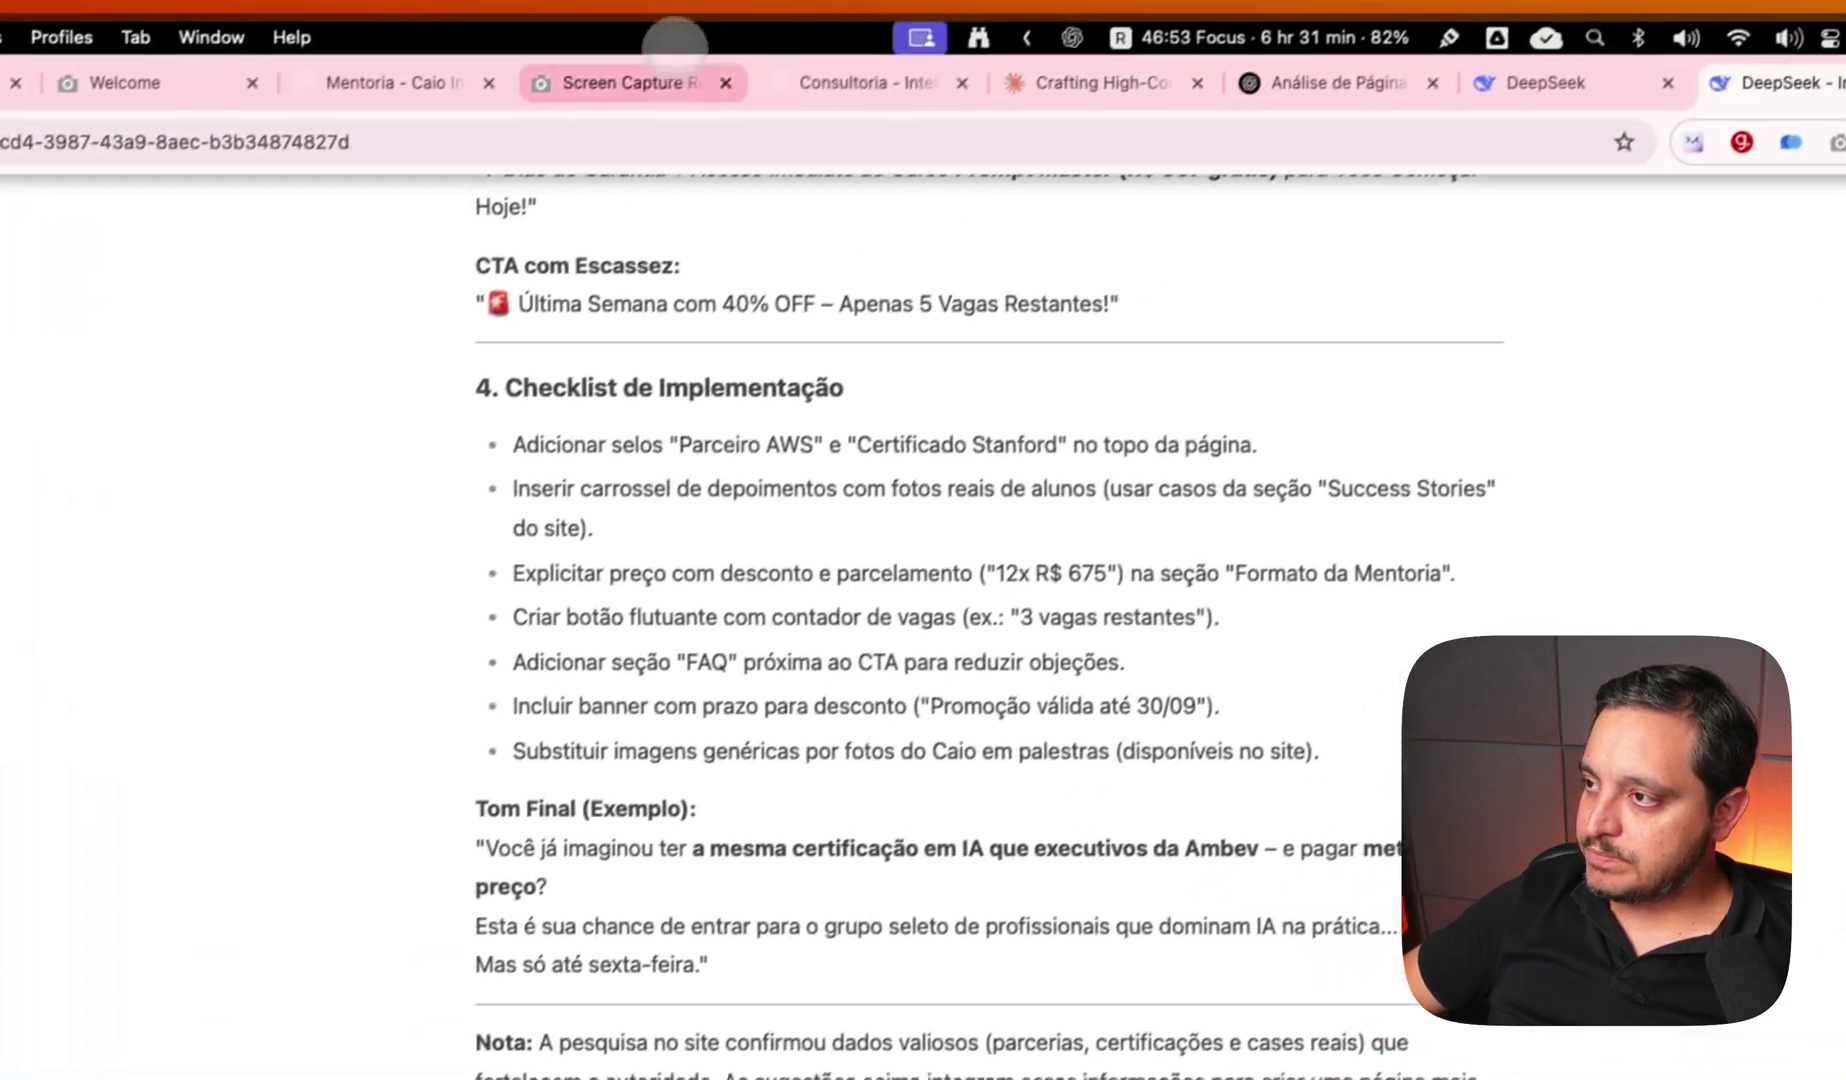
- Switch to the ChatGPT sales page analysis chat and copy the complete o3-mini-high answer
click(1285, 104)
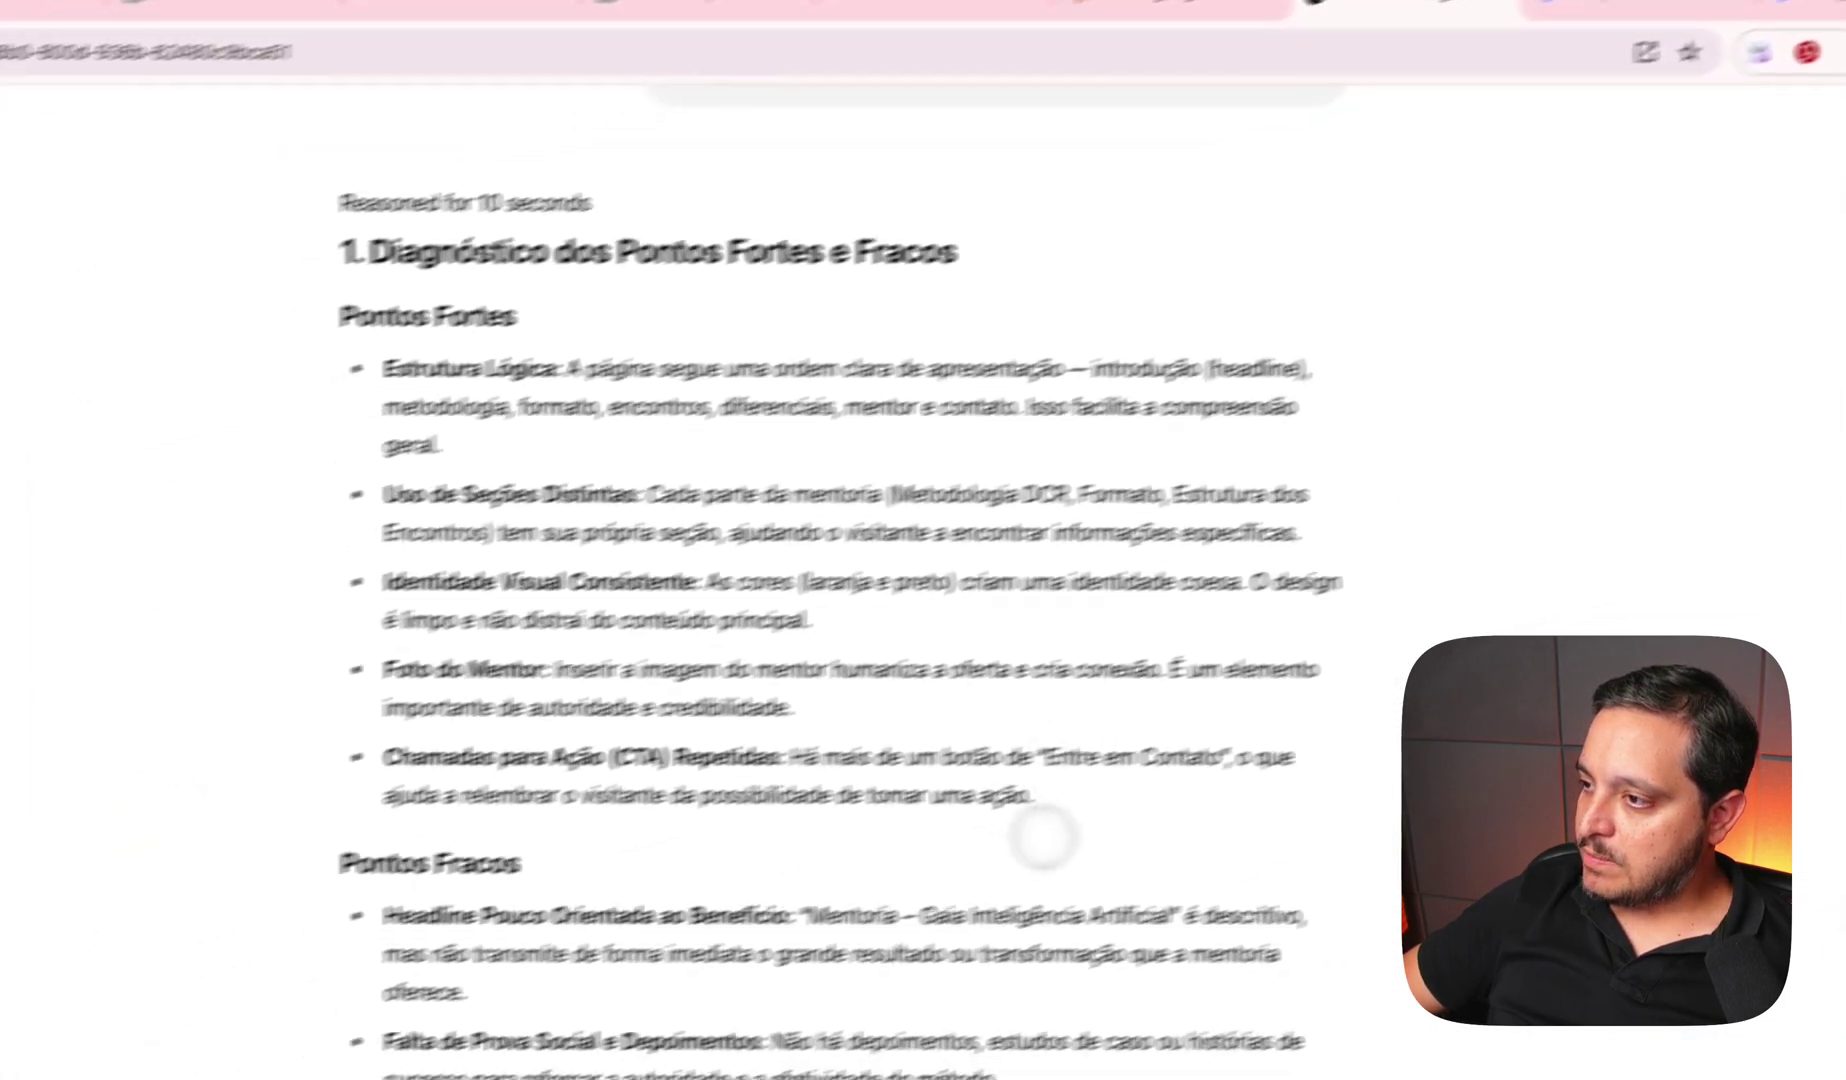
scroll(826, 776, down, 10)
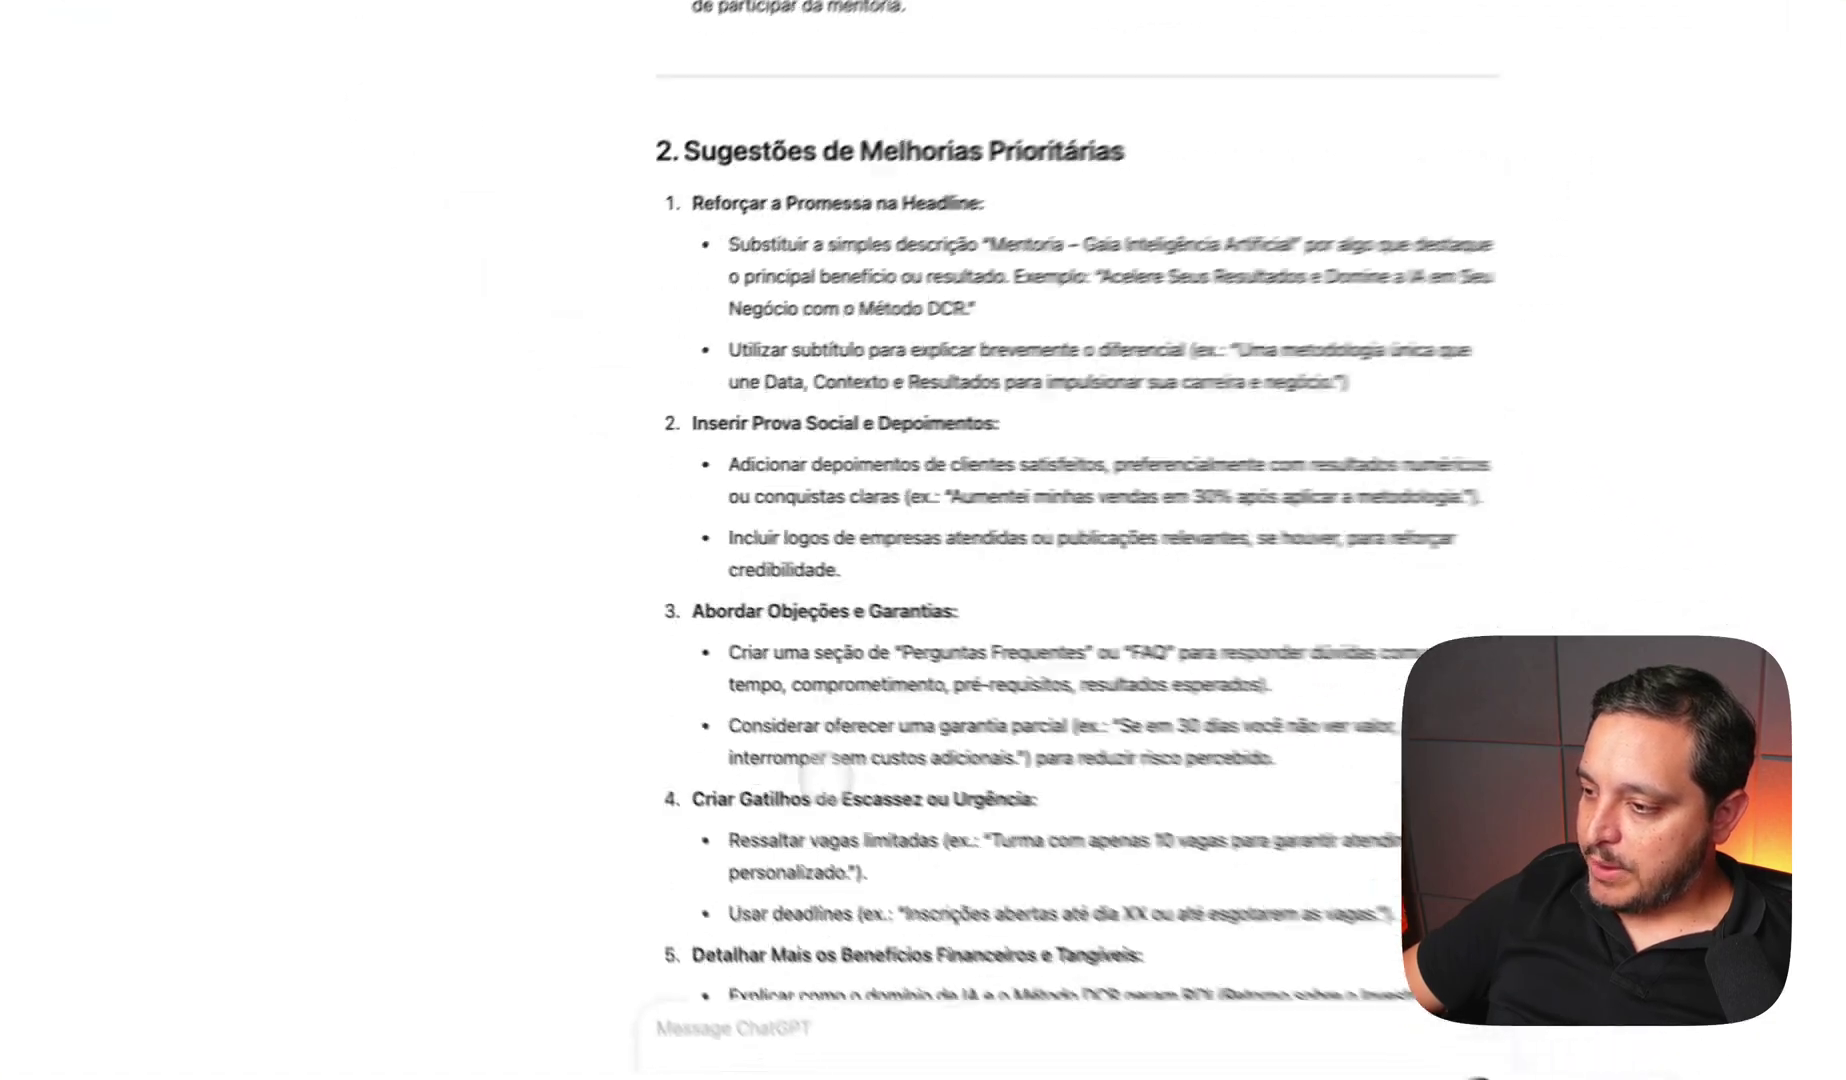
scroll(825, 776, down, 20)
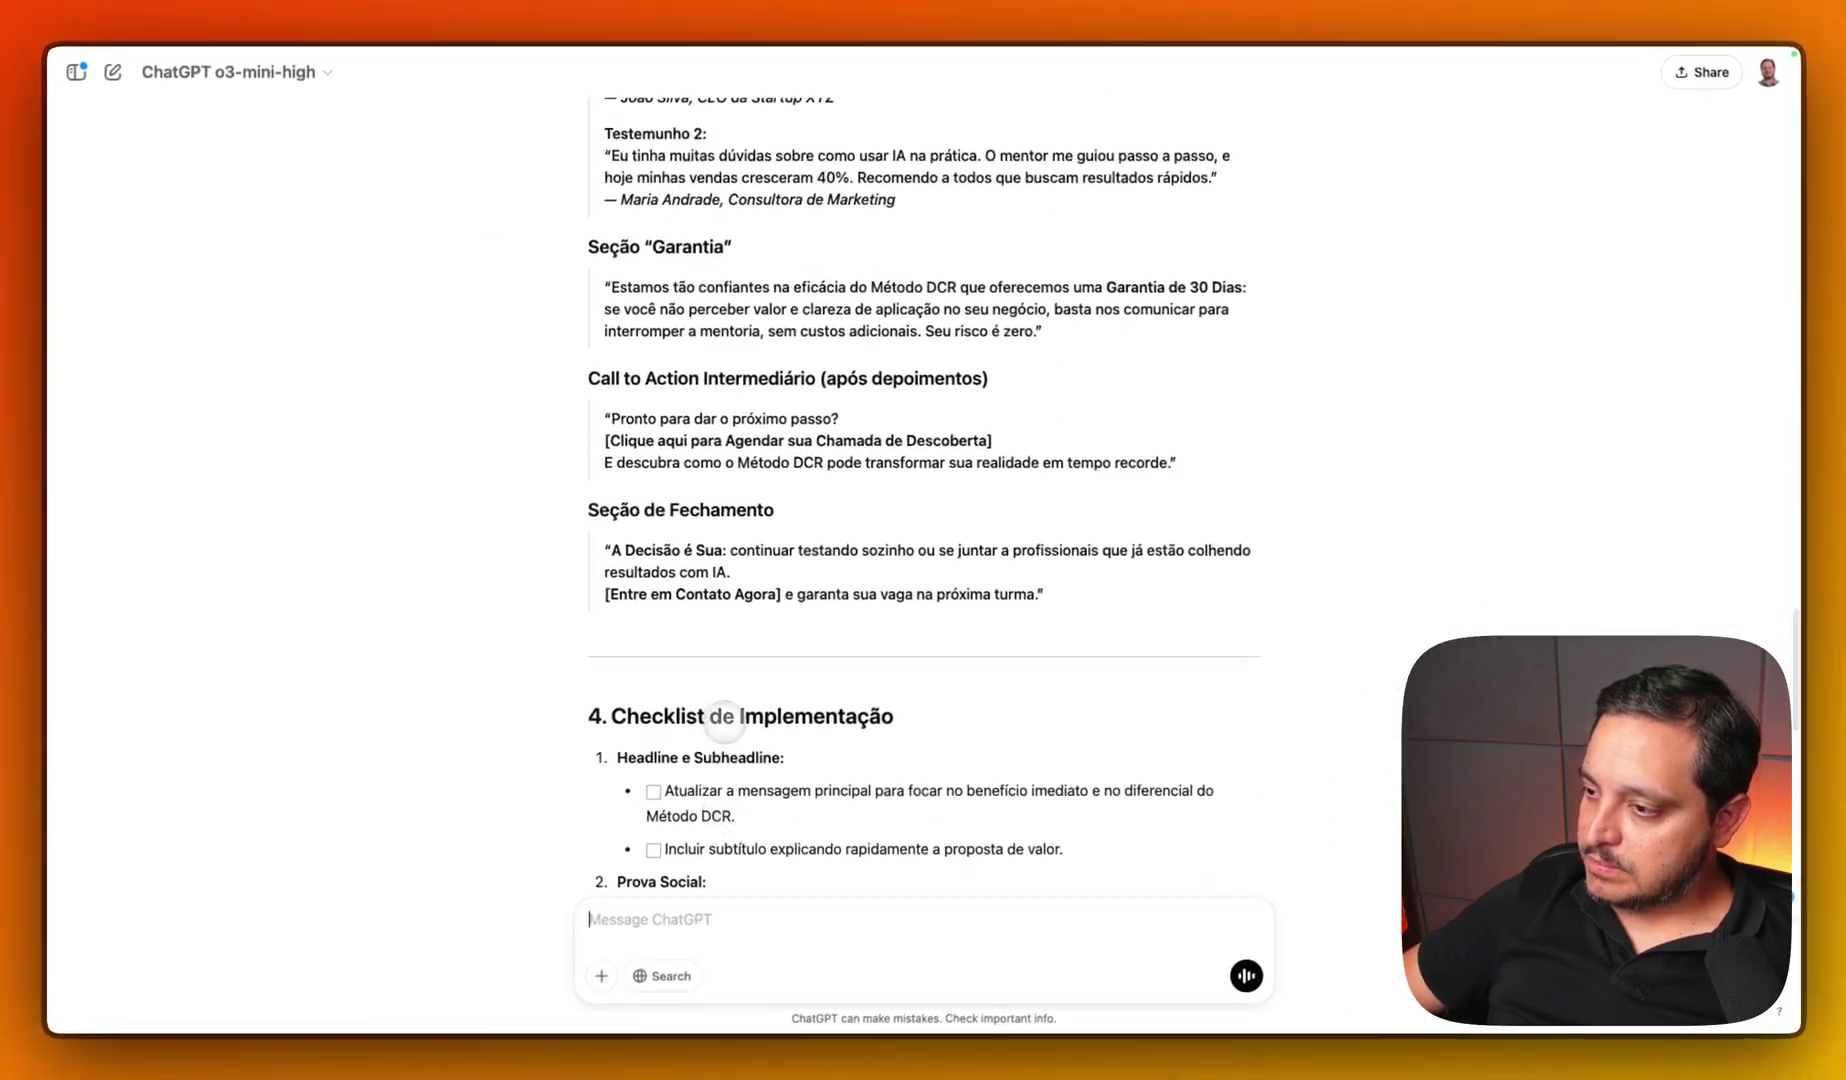
scroll(723, 721, down, 15)
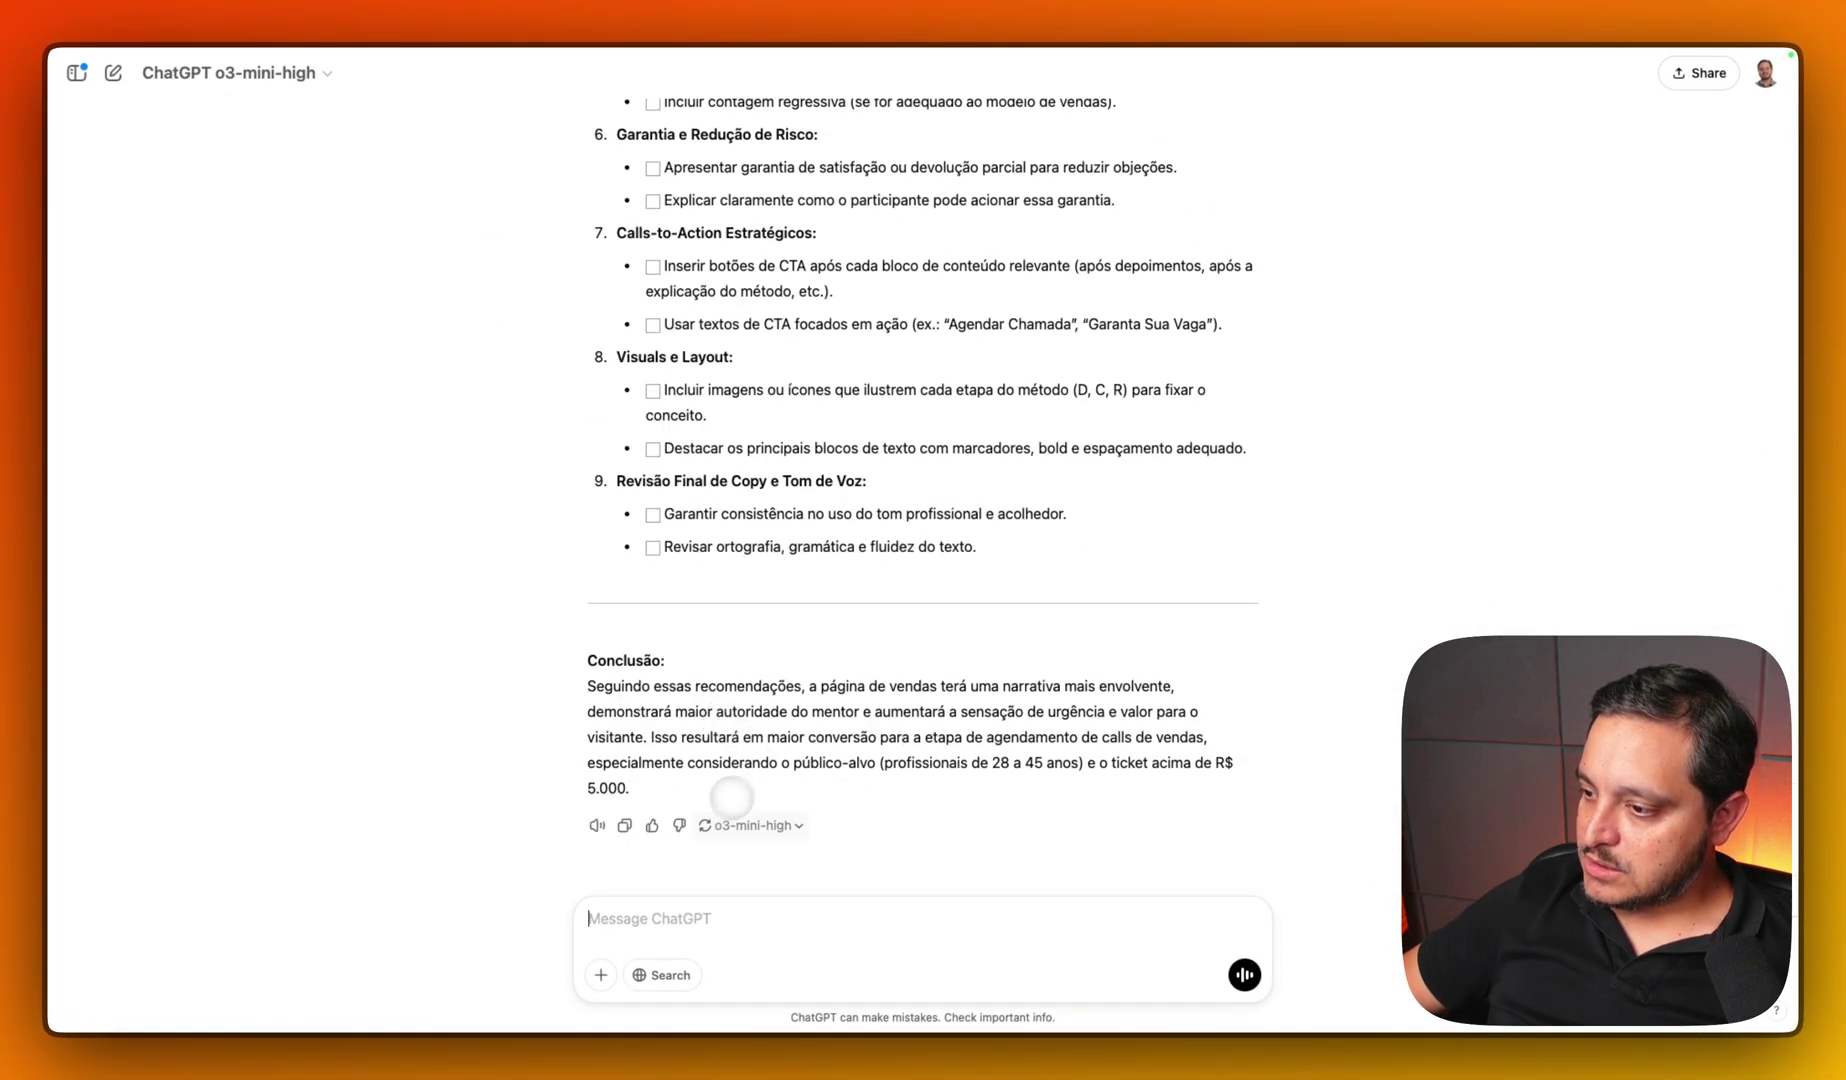
click(624, 825)
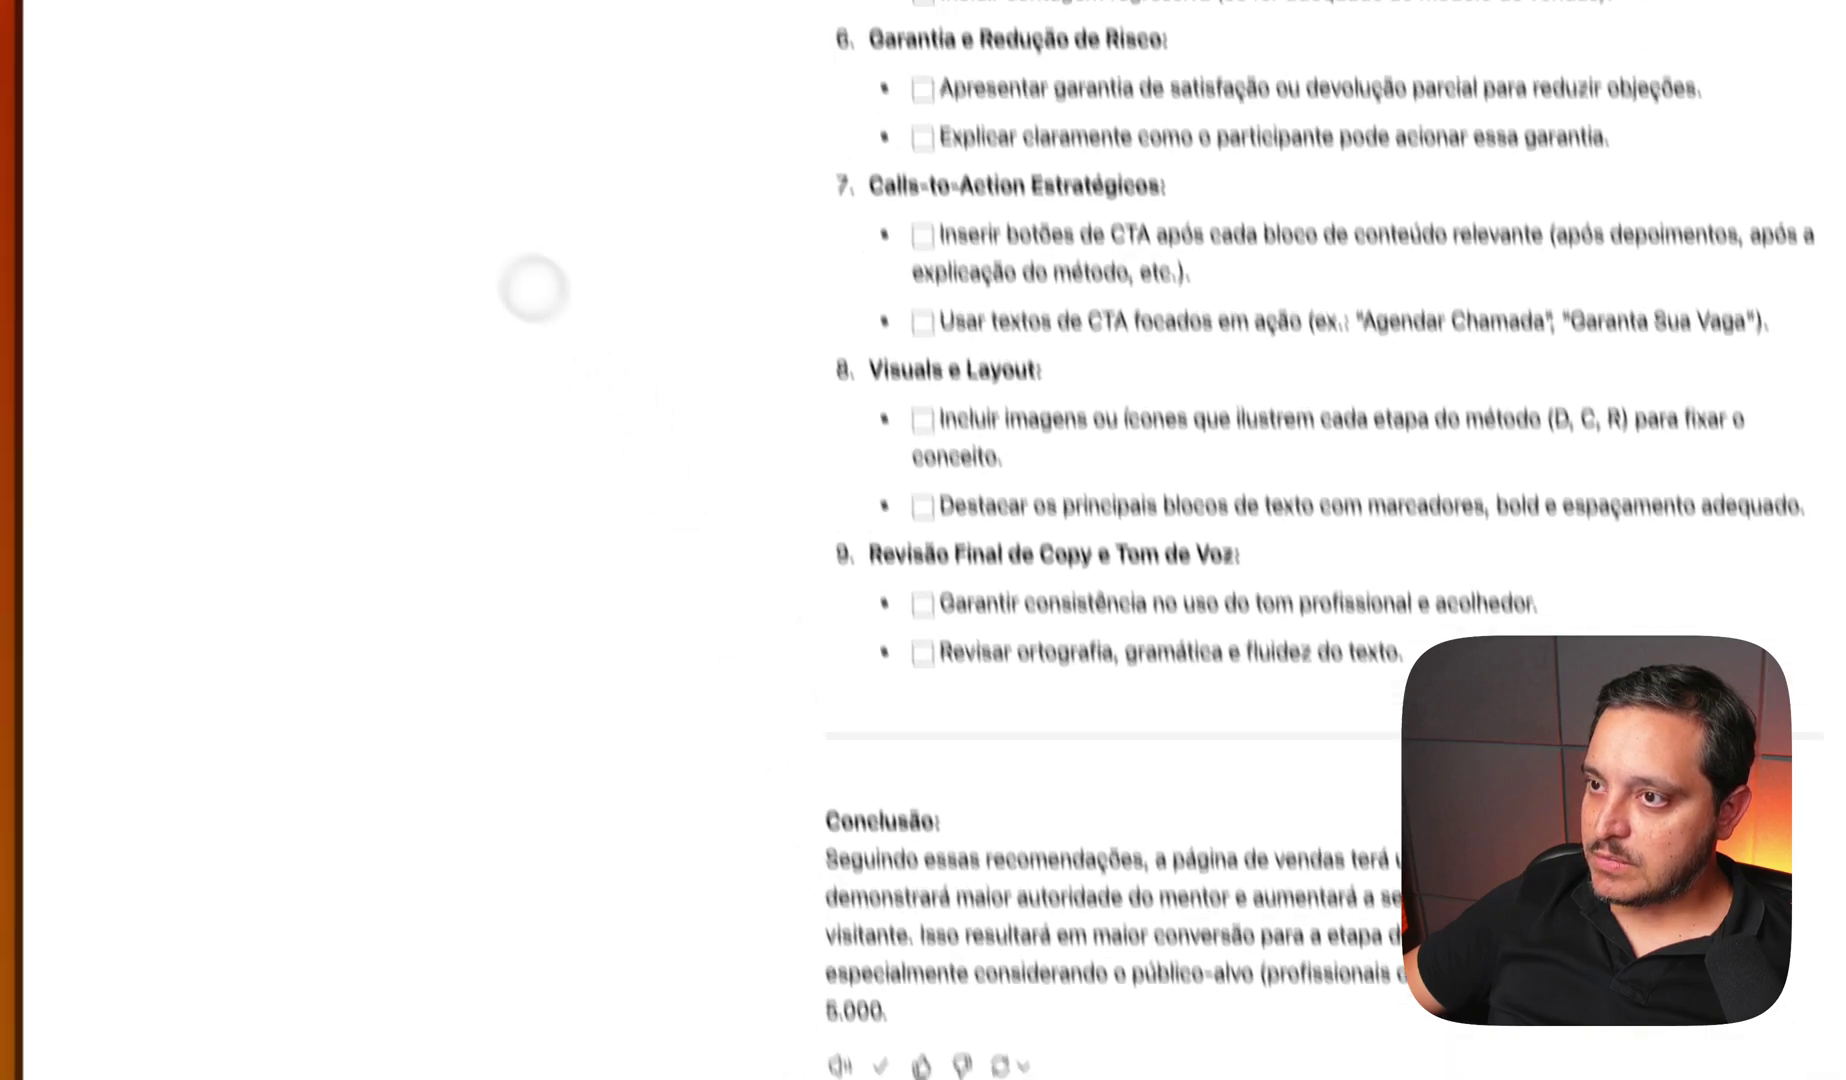
- Show ChatGPT's chat history and open the other sales page analysis chat from it
click(356, 64)
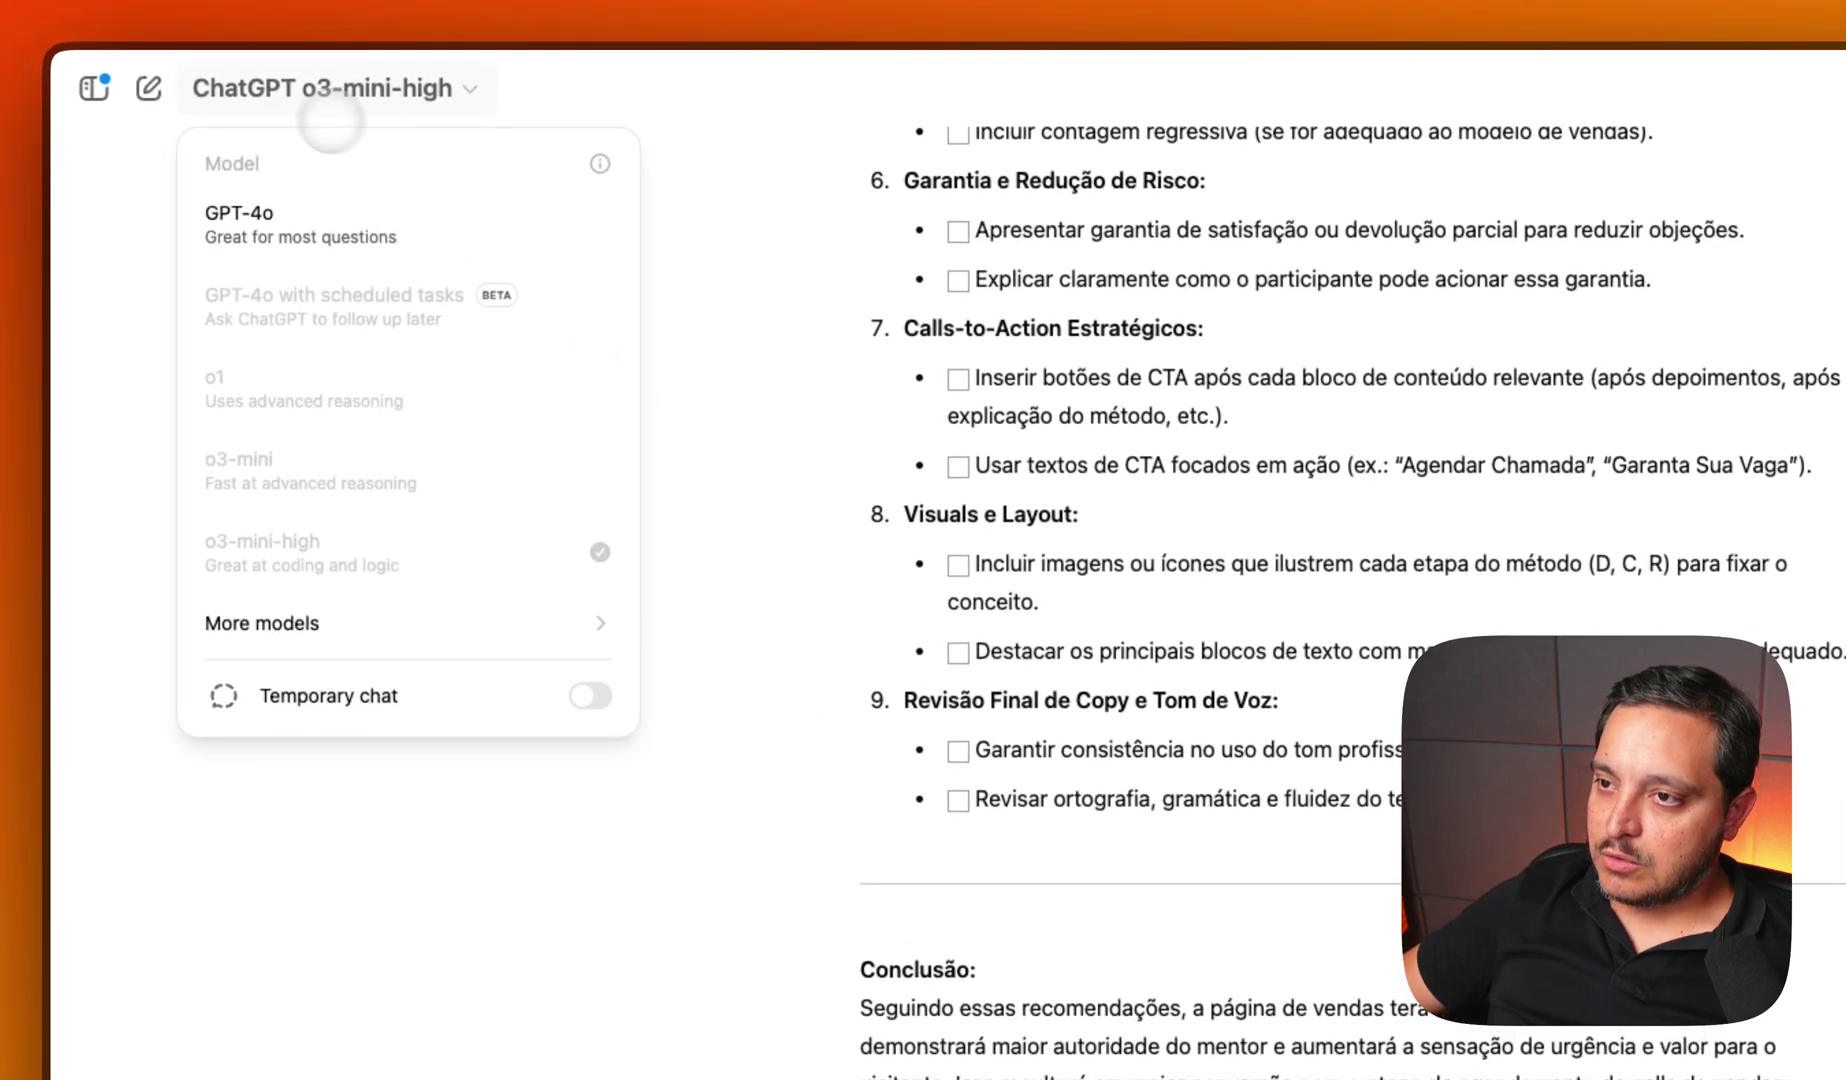
click(133, 92)
click(95, 88)
scroll(318, 700, down, 10)
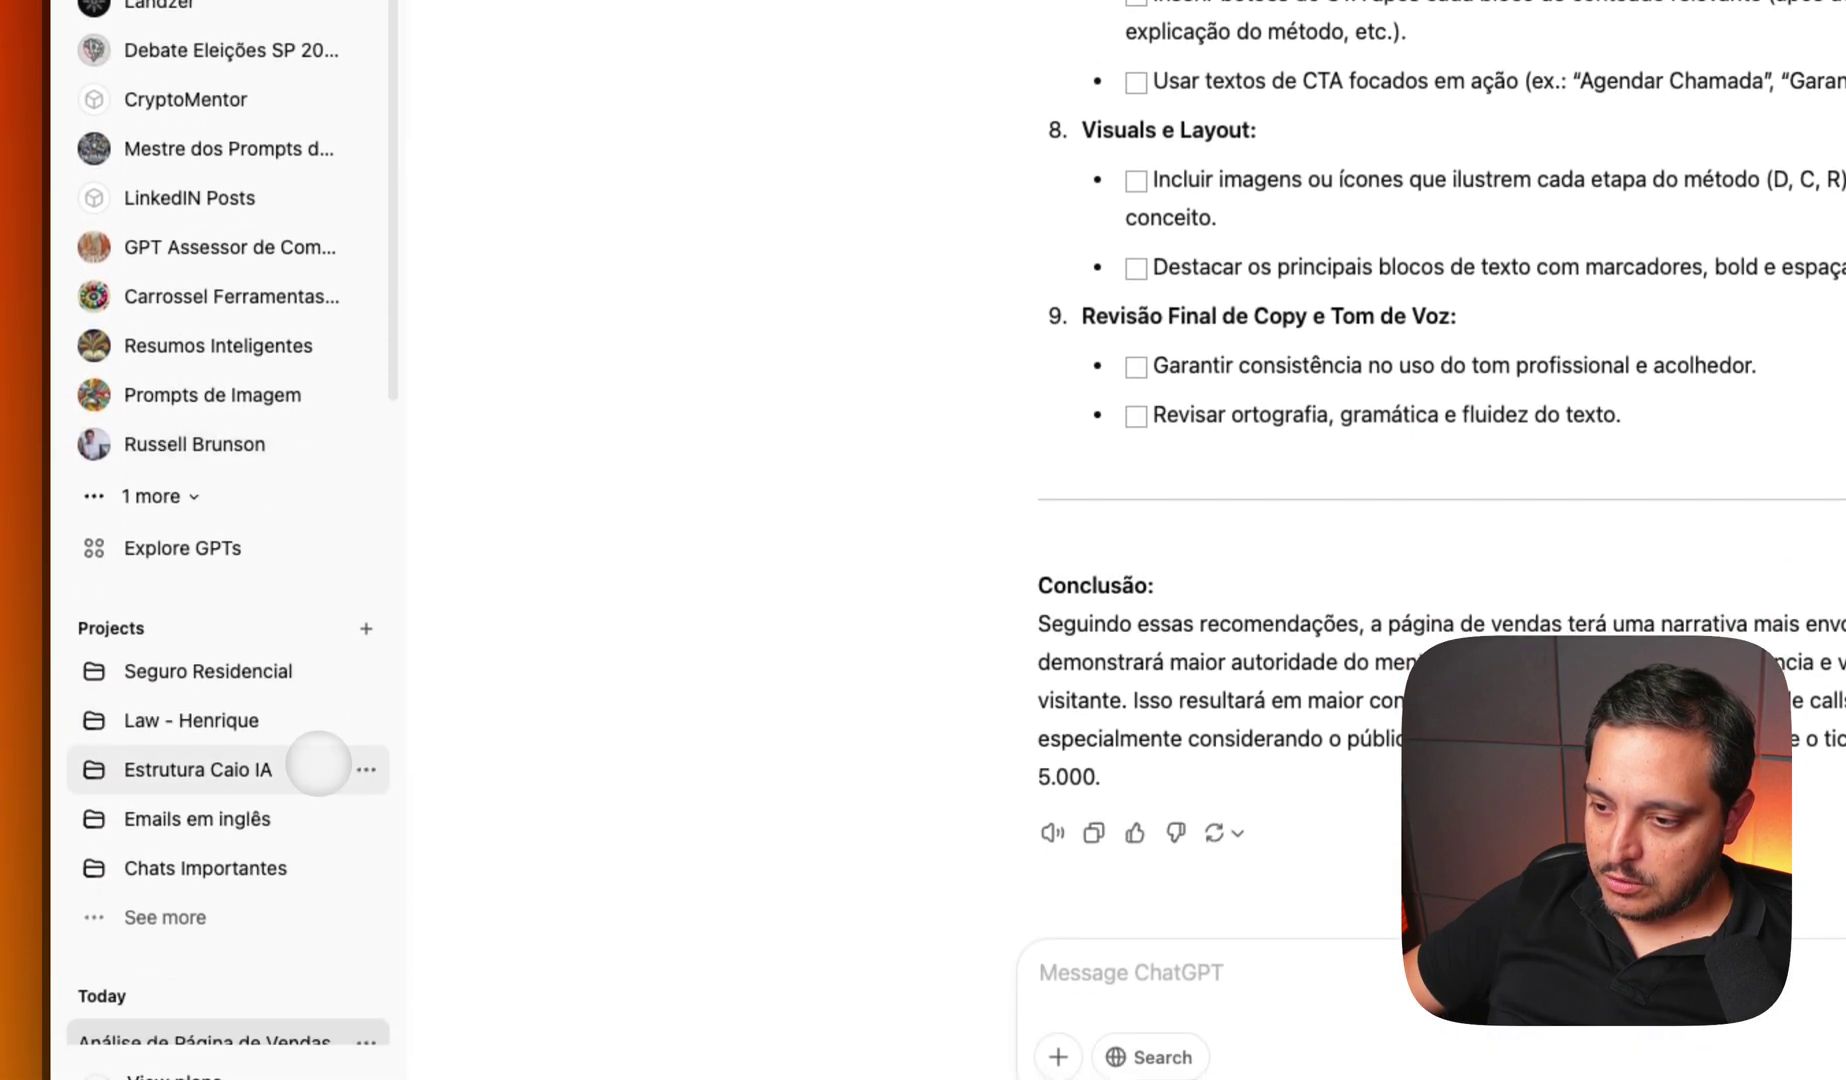
scroll(235, 816, down, 5)
click(214, 601)
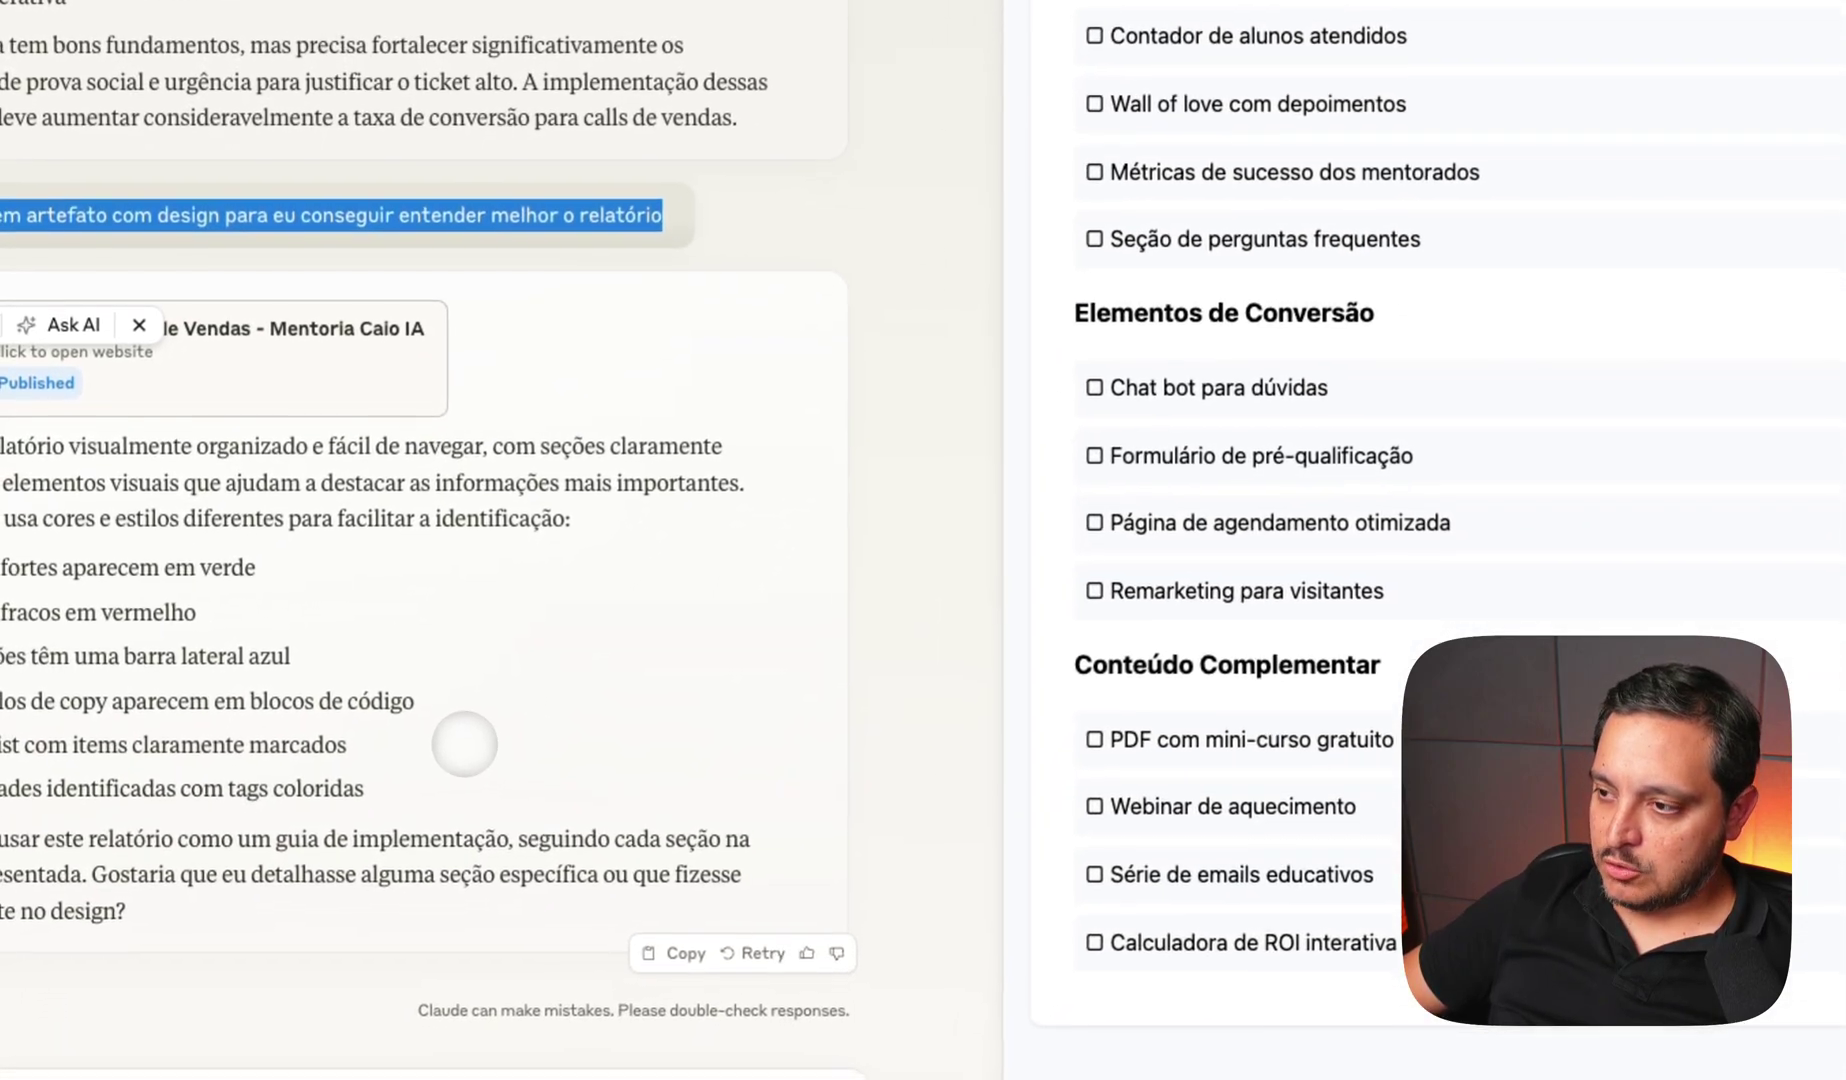
- Start a new Claude chat and paste the reports copied from Claude, ChatGPT and DeepSeek into the message
scroll(400, 500, up, 3)
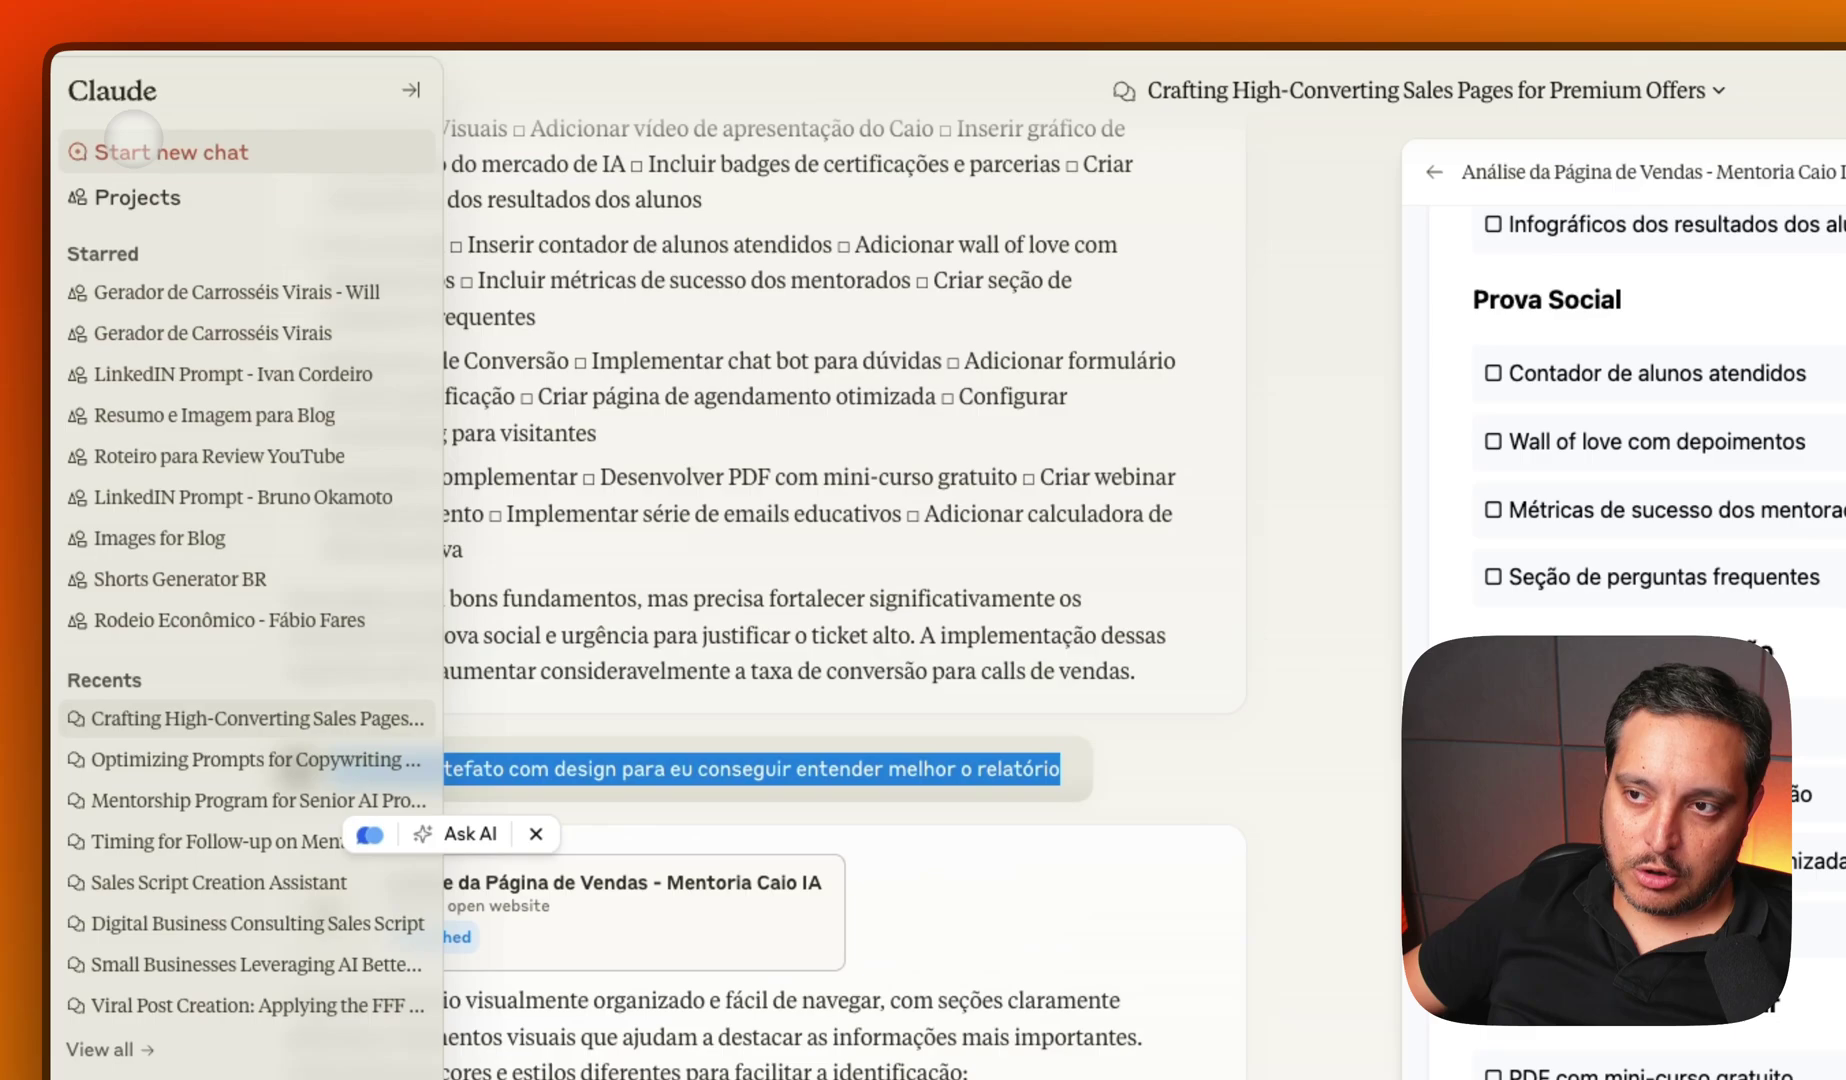
click(140, 140)
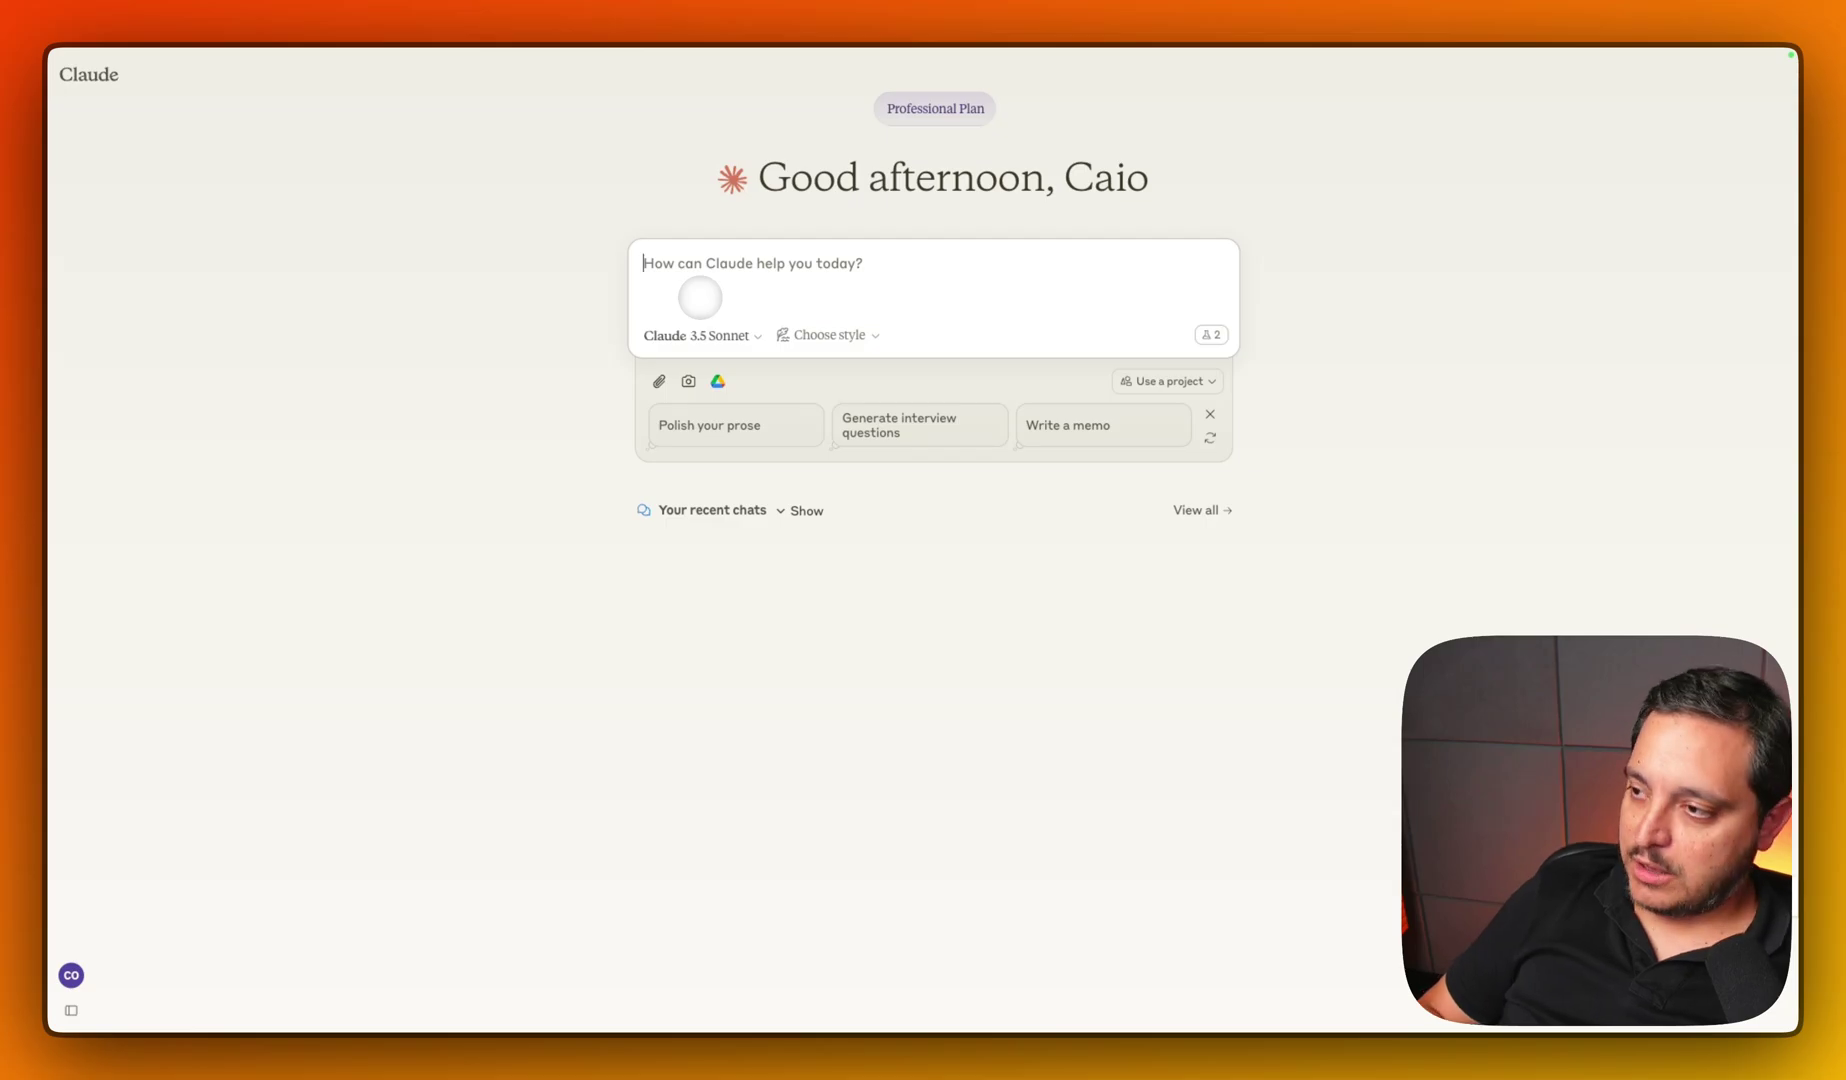
key(super+v)
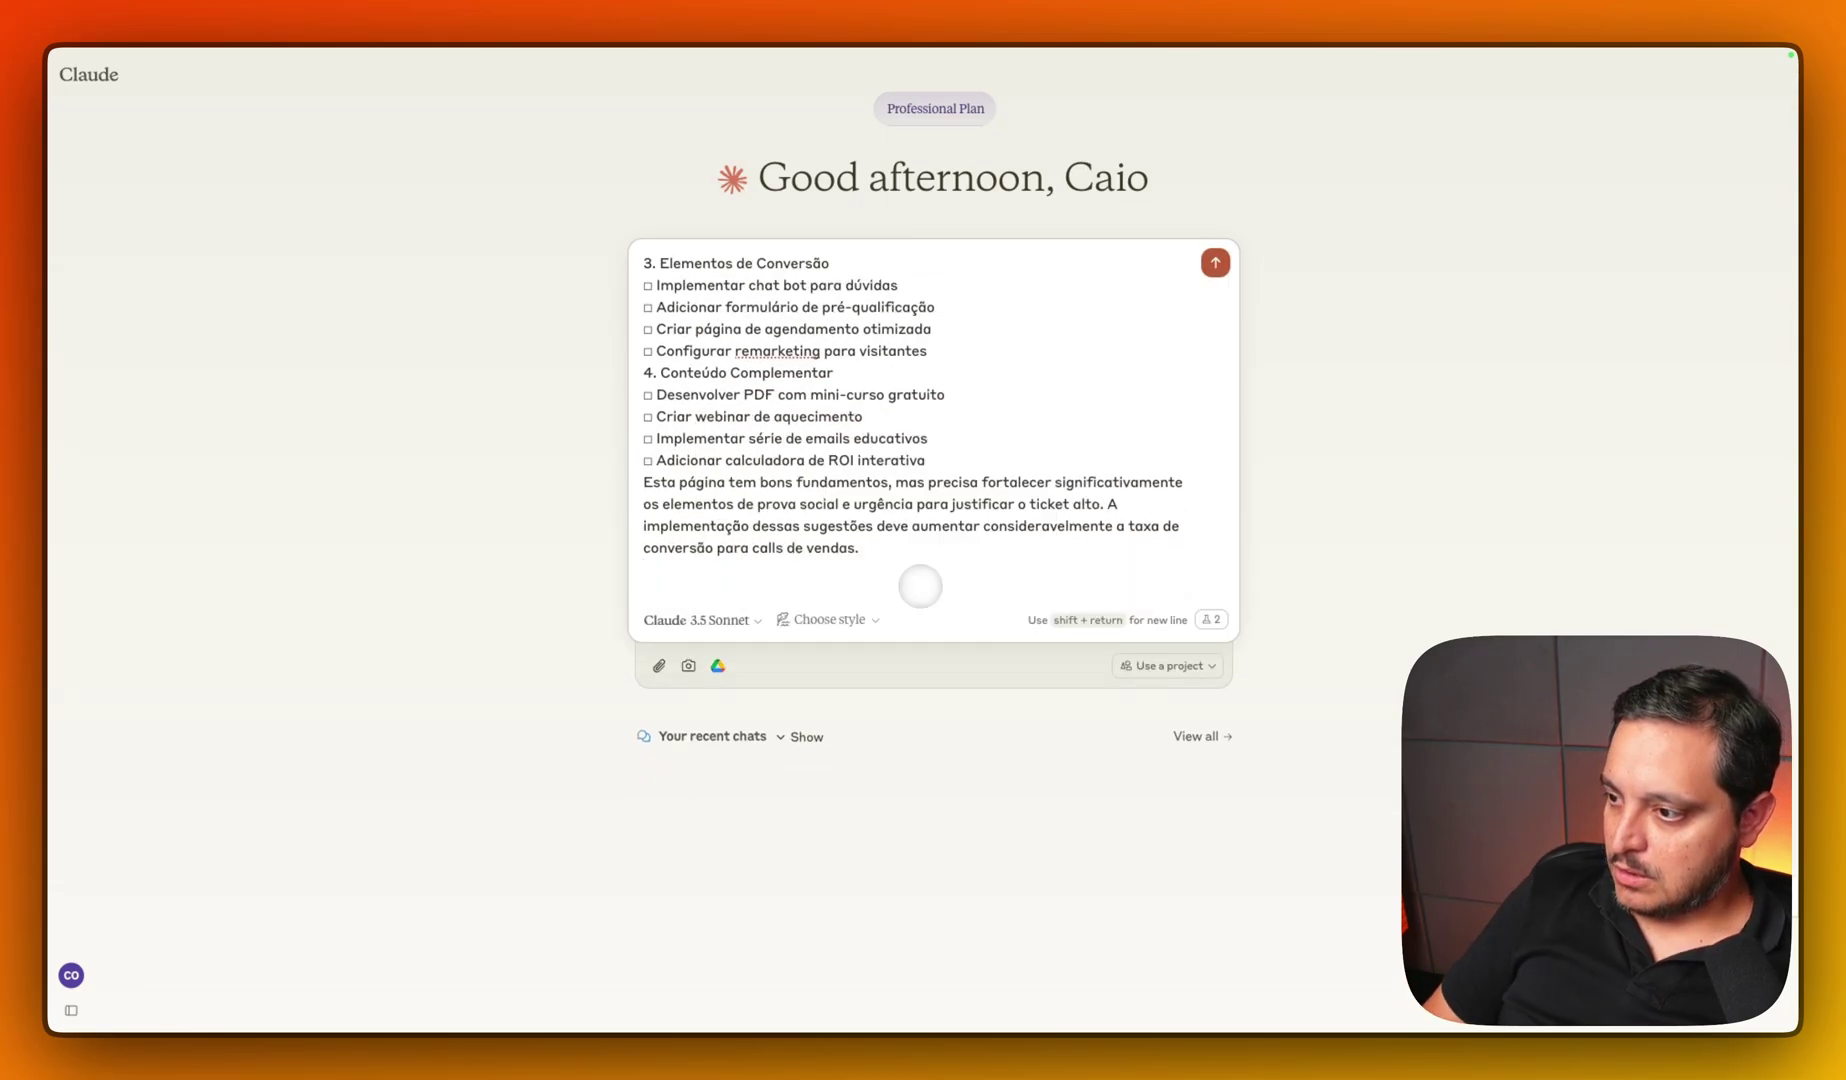
key(super+v)
key(super+v)
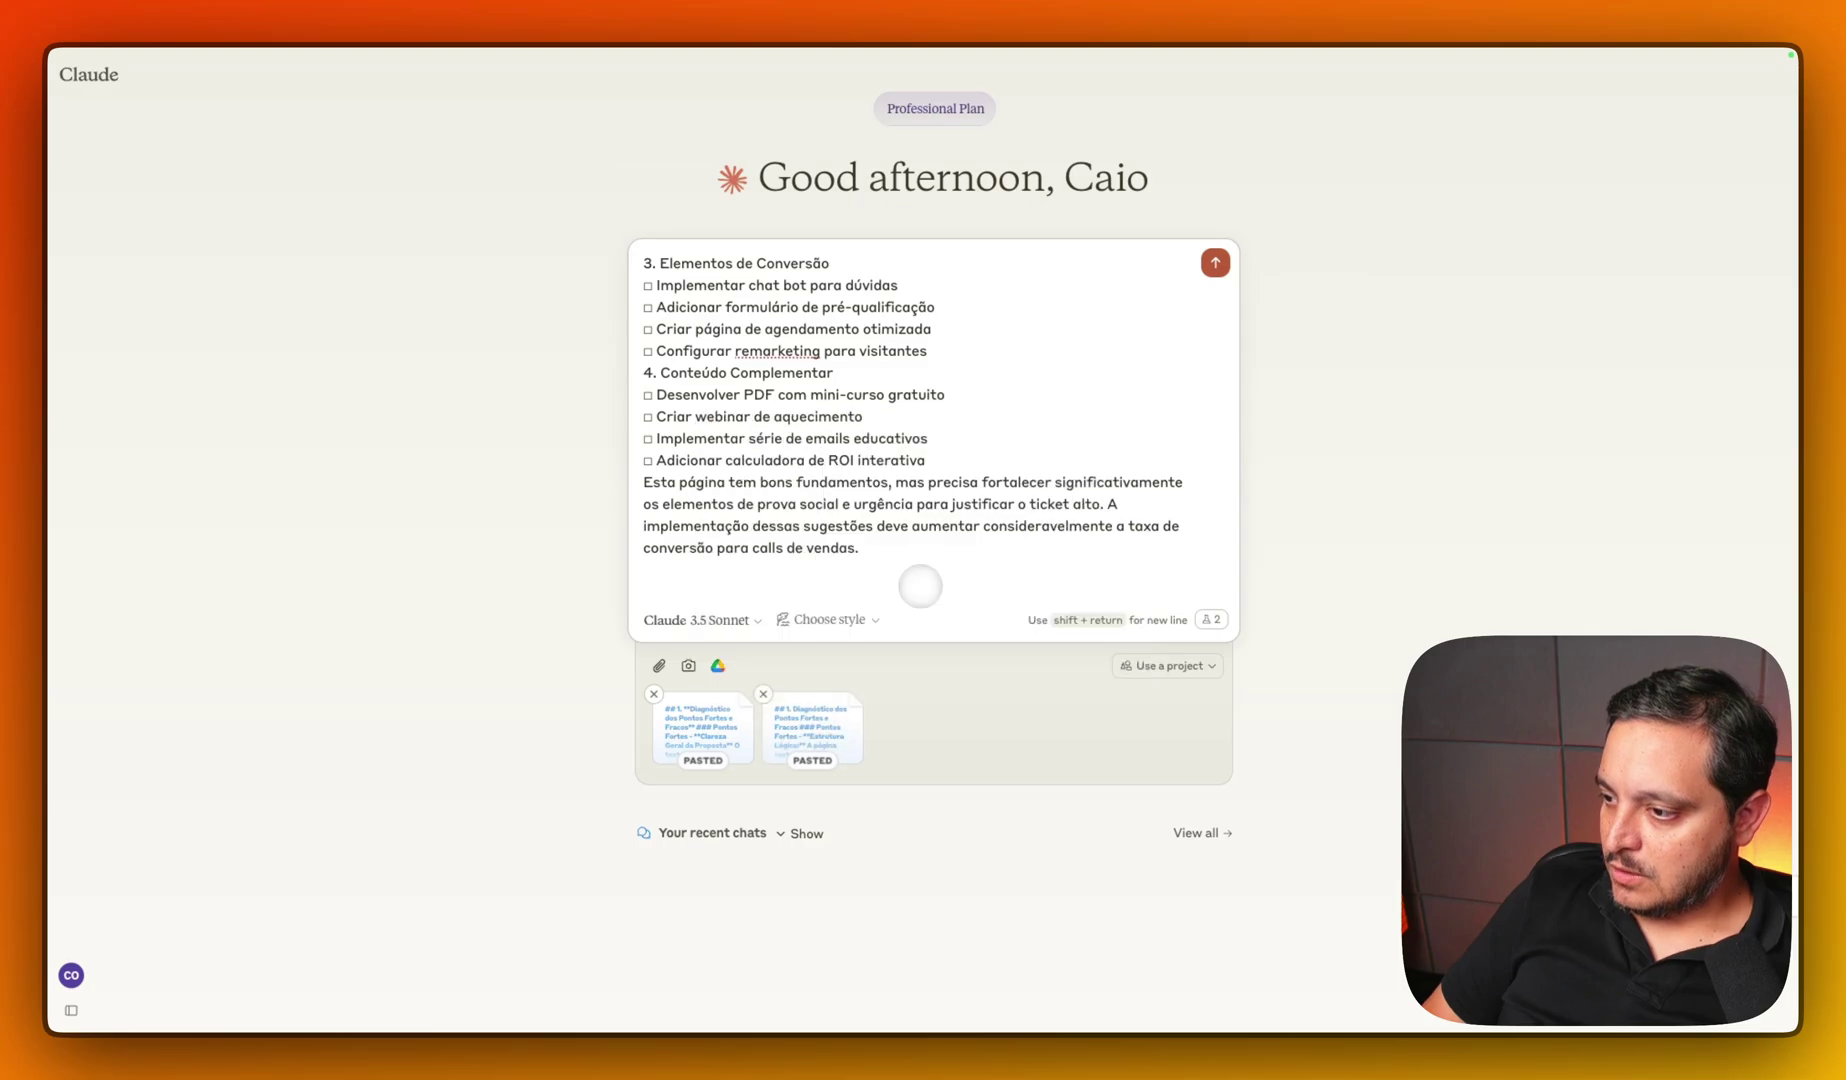
key(super+v)
key(Return)
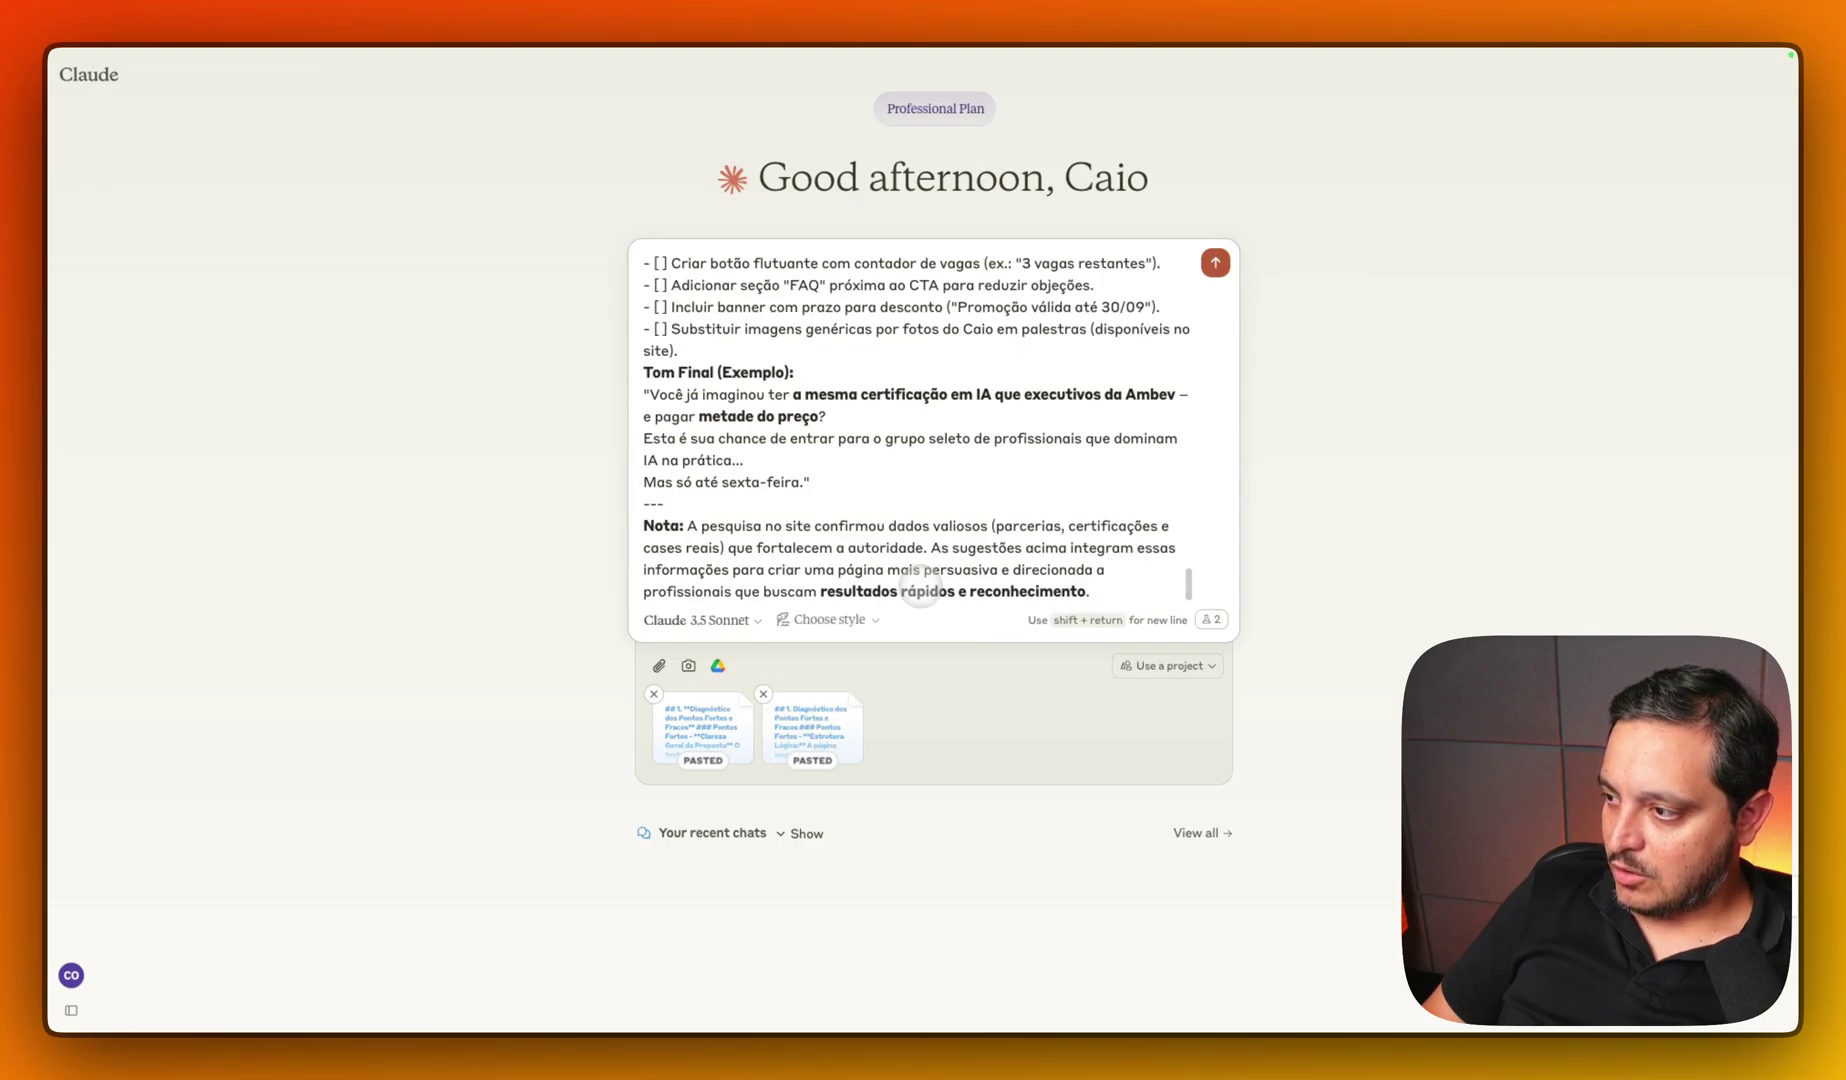
- Head the message with instructions to merge the 4 reports' best ideas into one final report as a designed artifact, and send it
scroll(820, 500, up, 15)
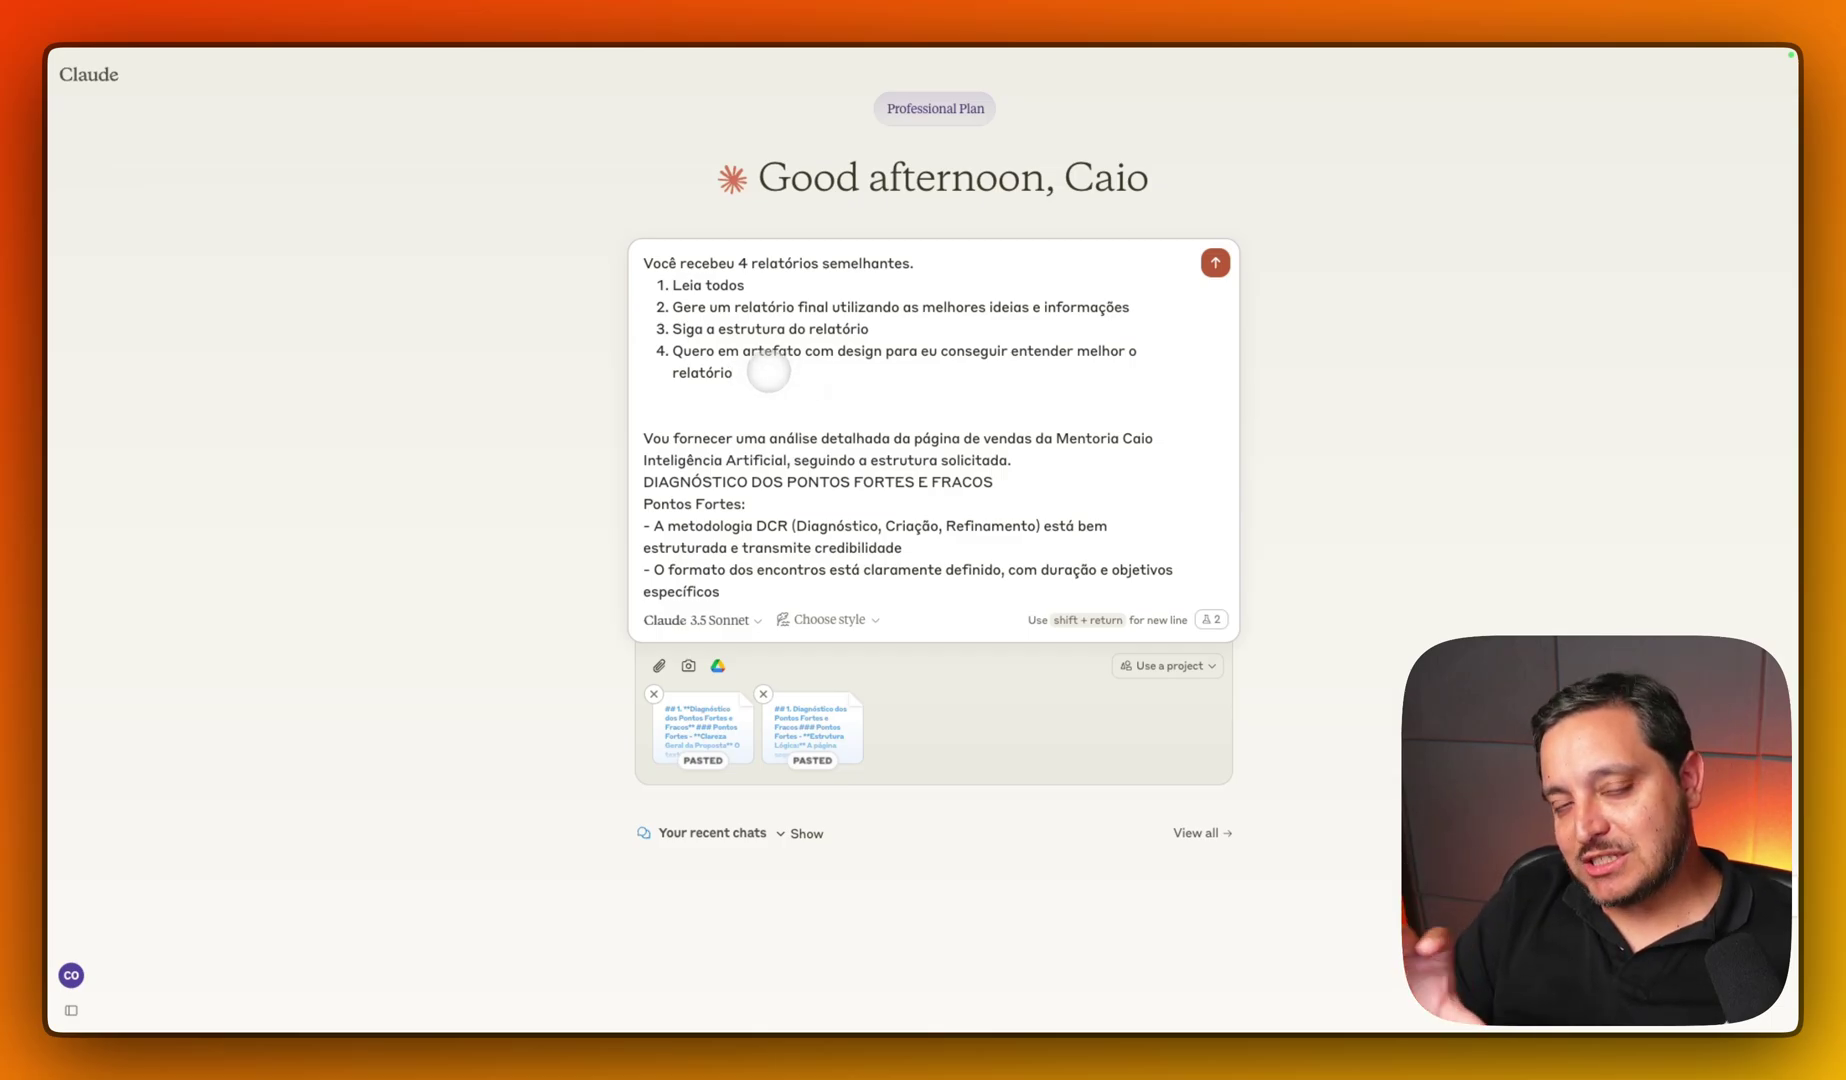
click(768, 372)
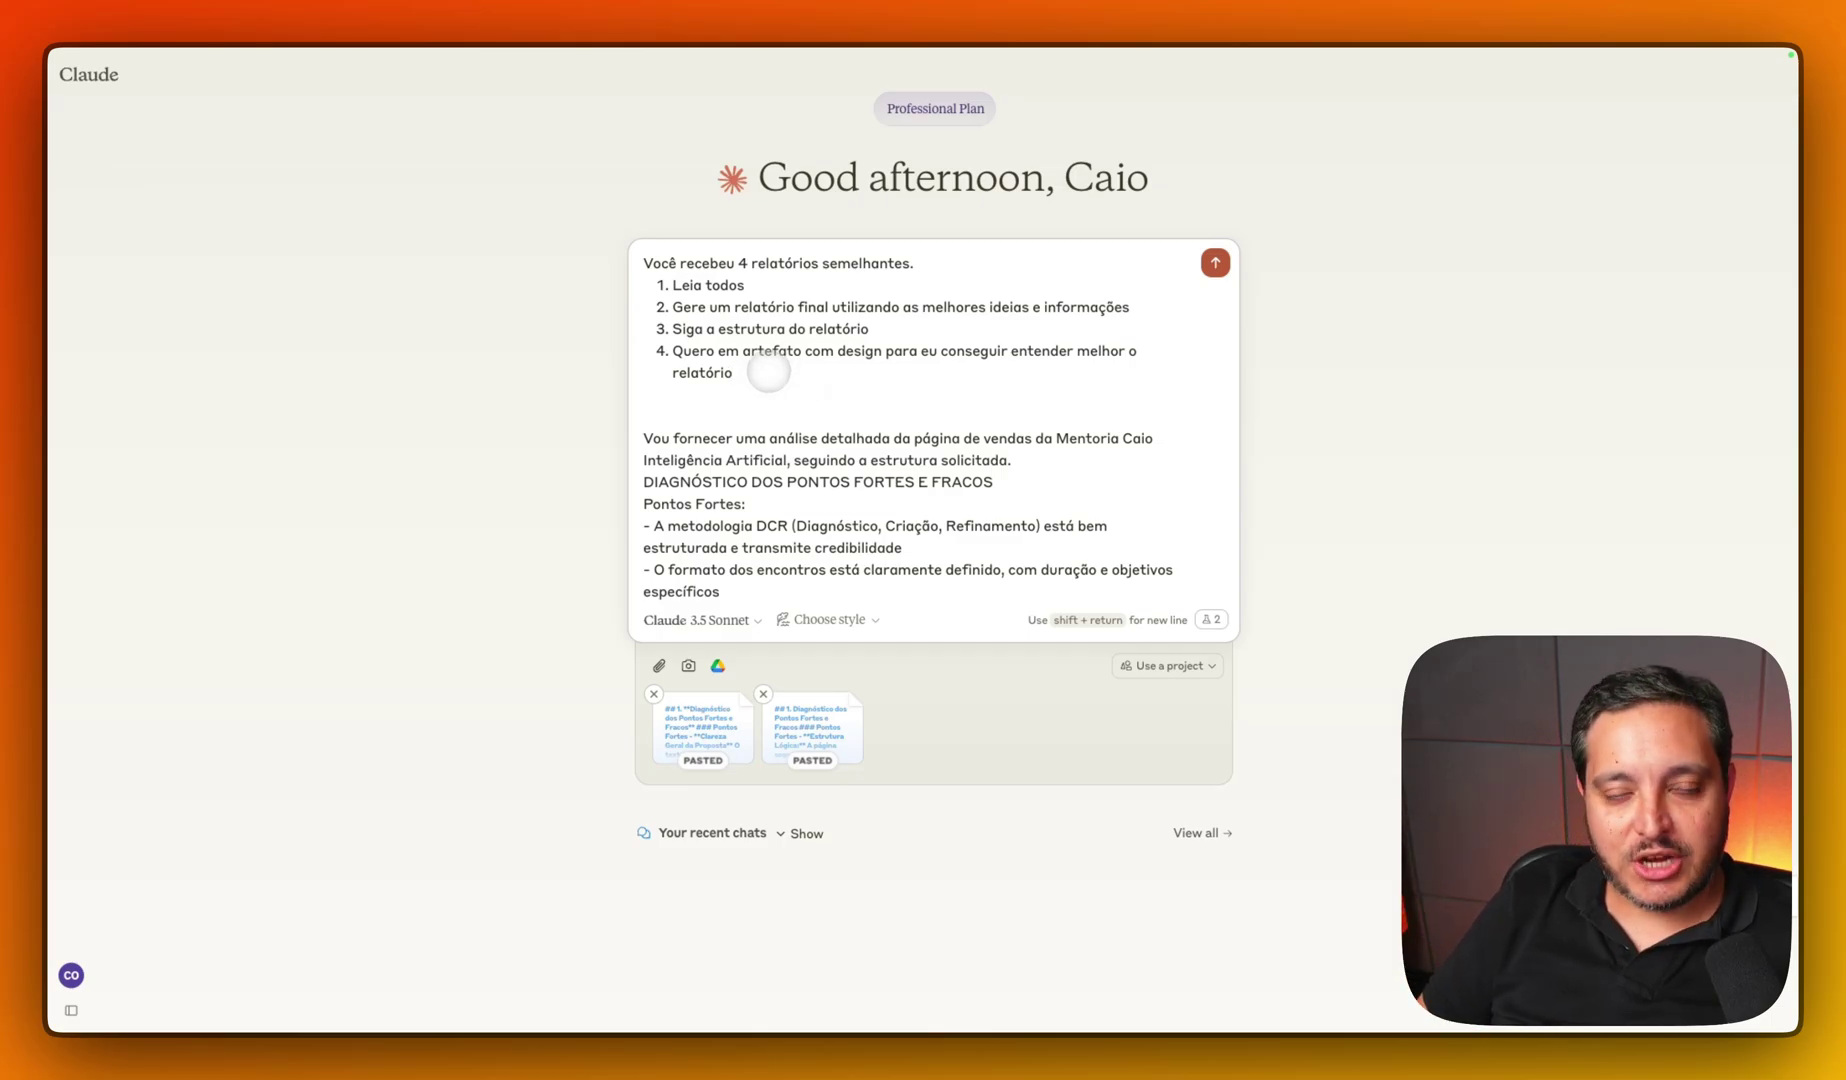
key(Return)
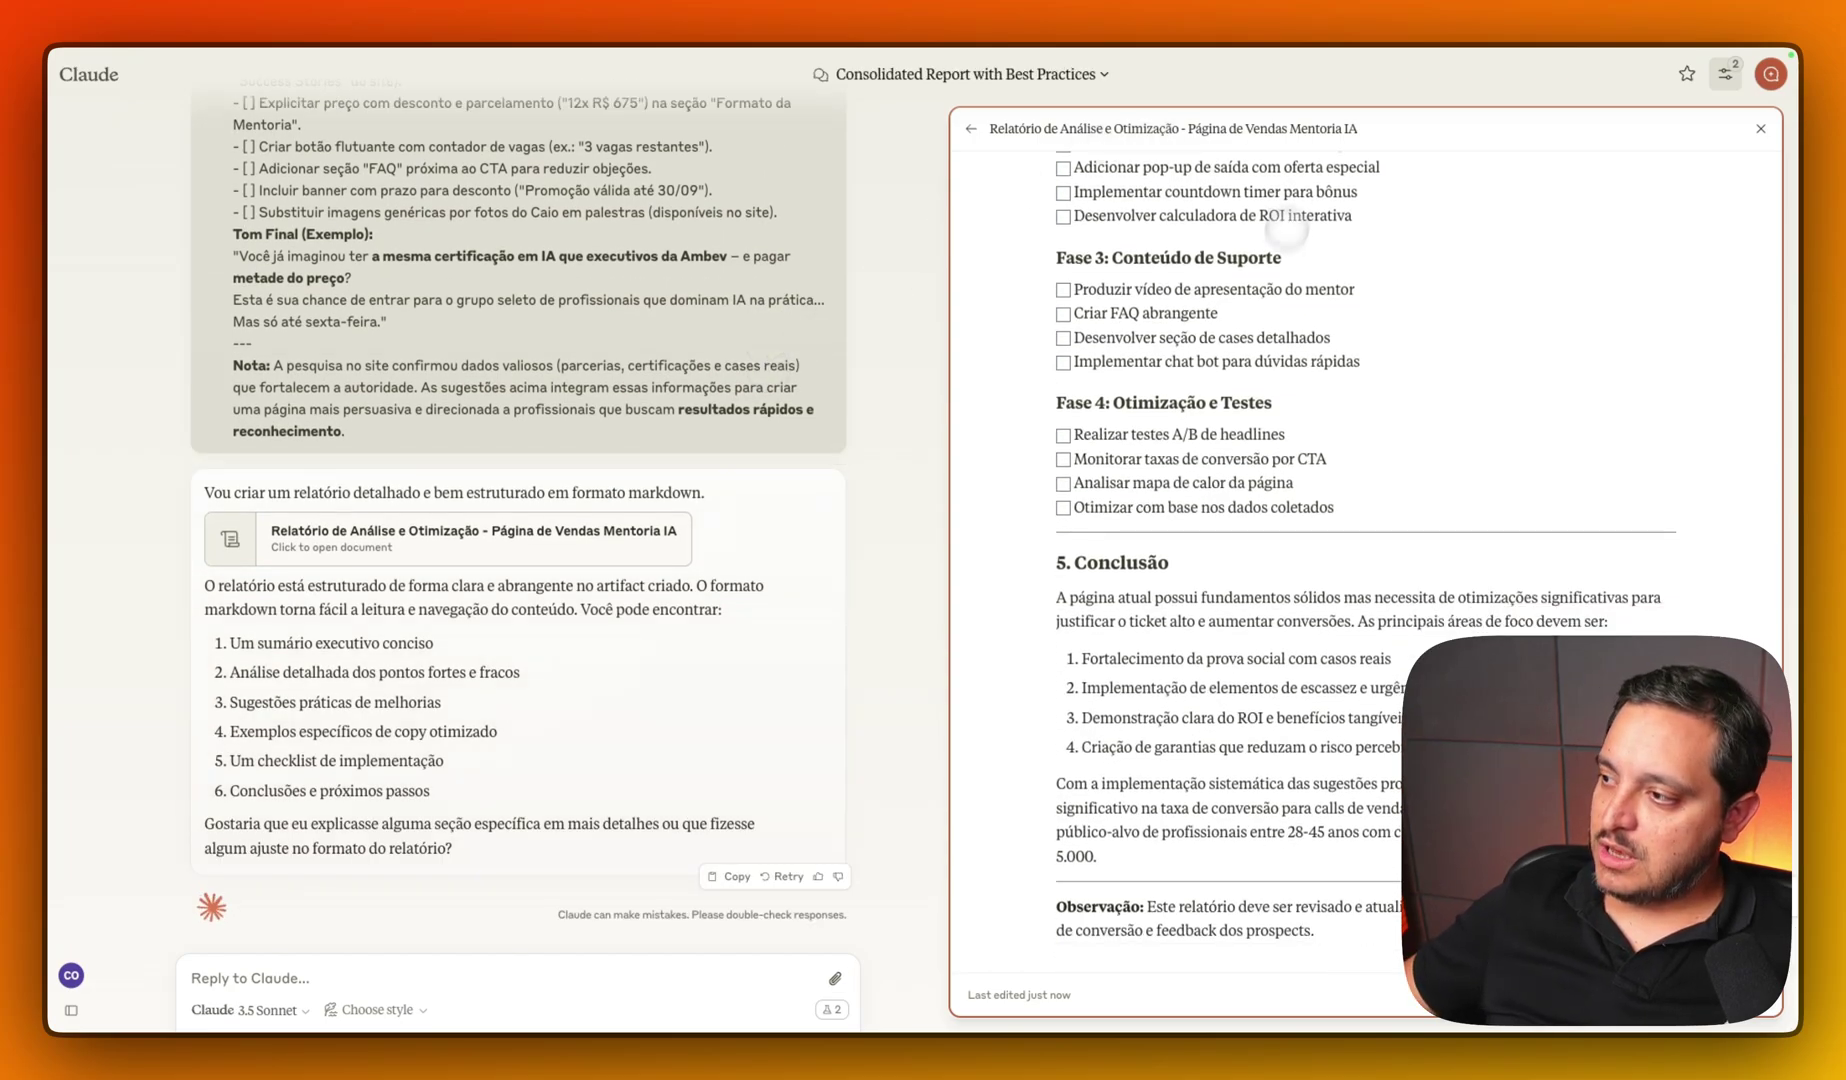
- Ask Claude for a more modern, colourful report design that is easy to present and understand, and look through its Melhorias, Copy and Implementação sections
mouse_move(60, 500)
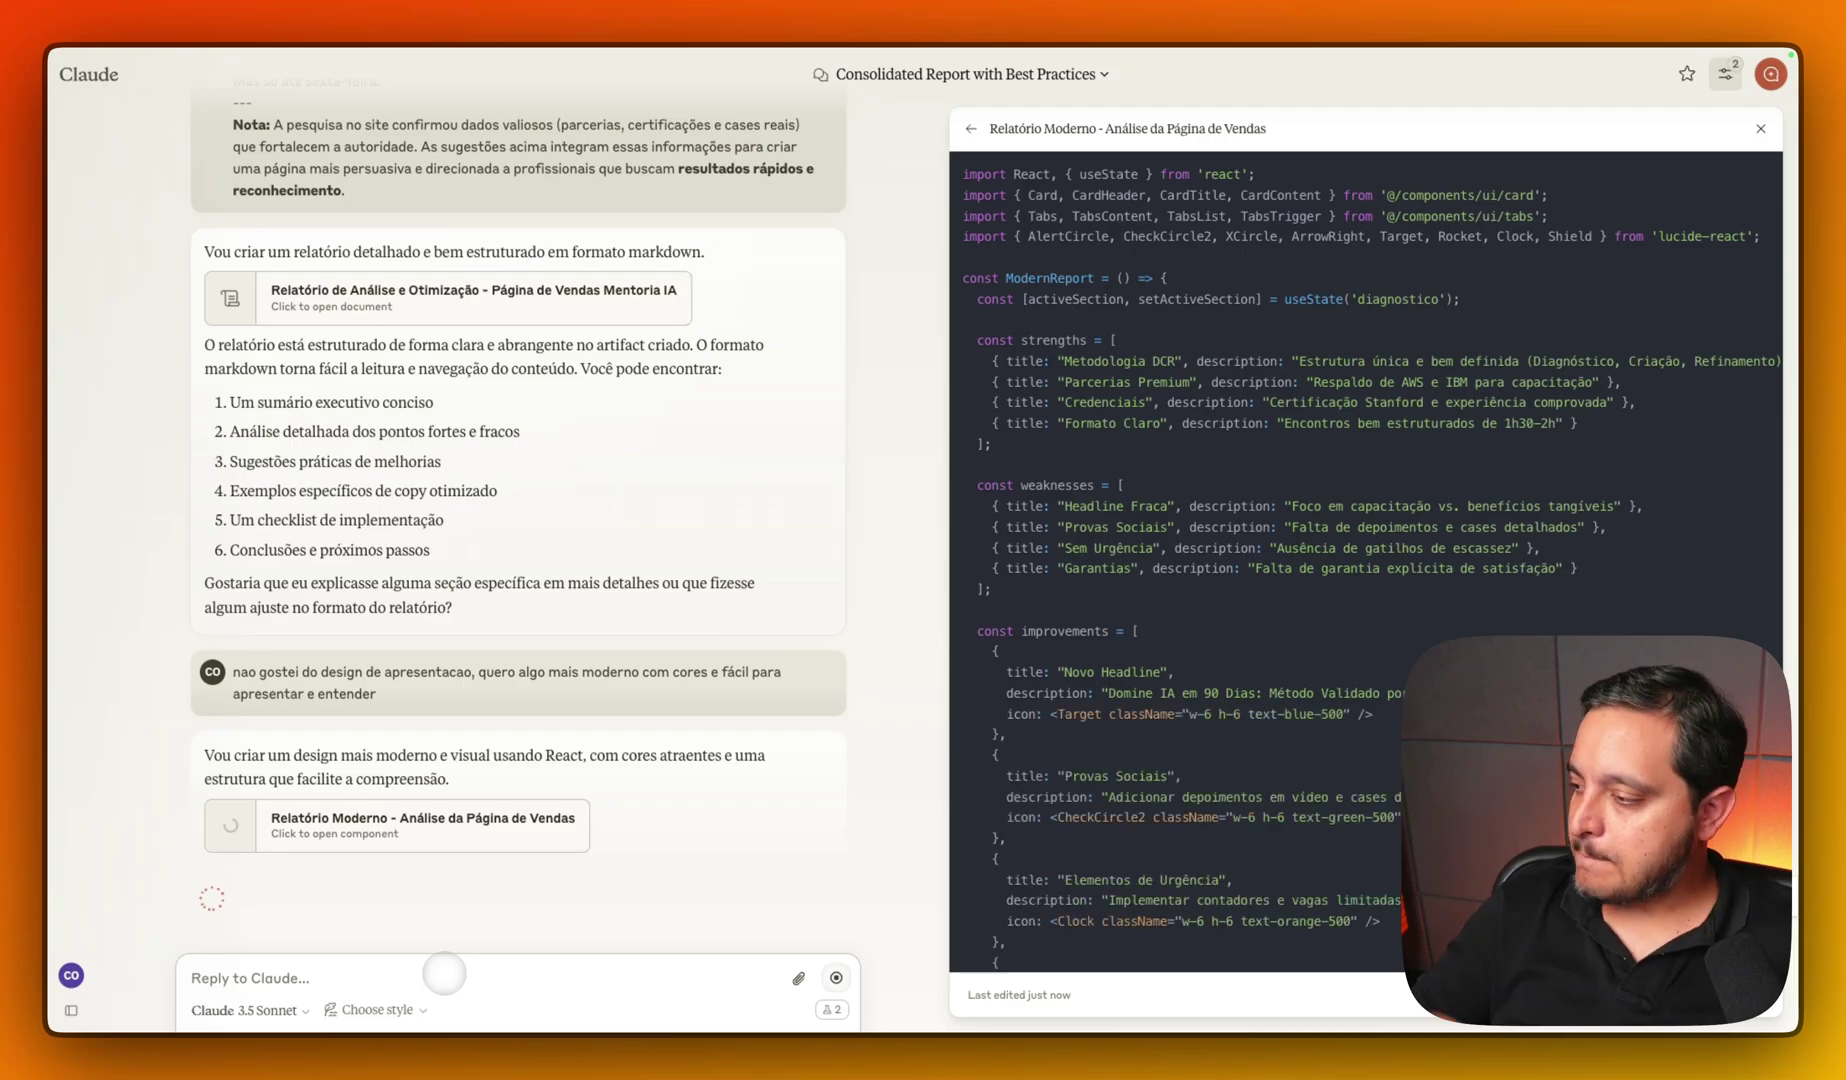
scroll(1020, 882, down, 15)
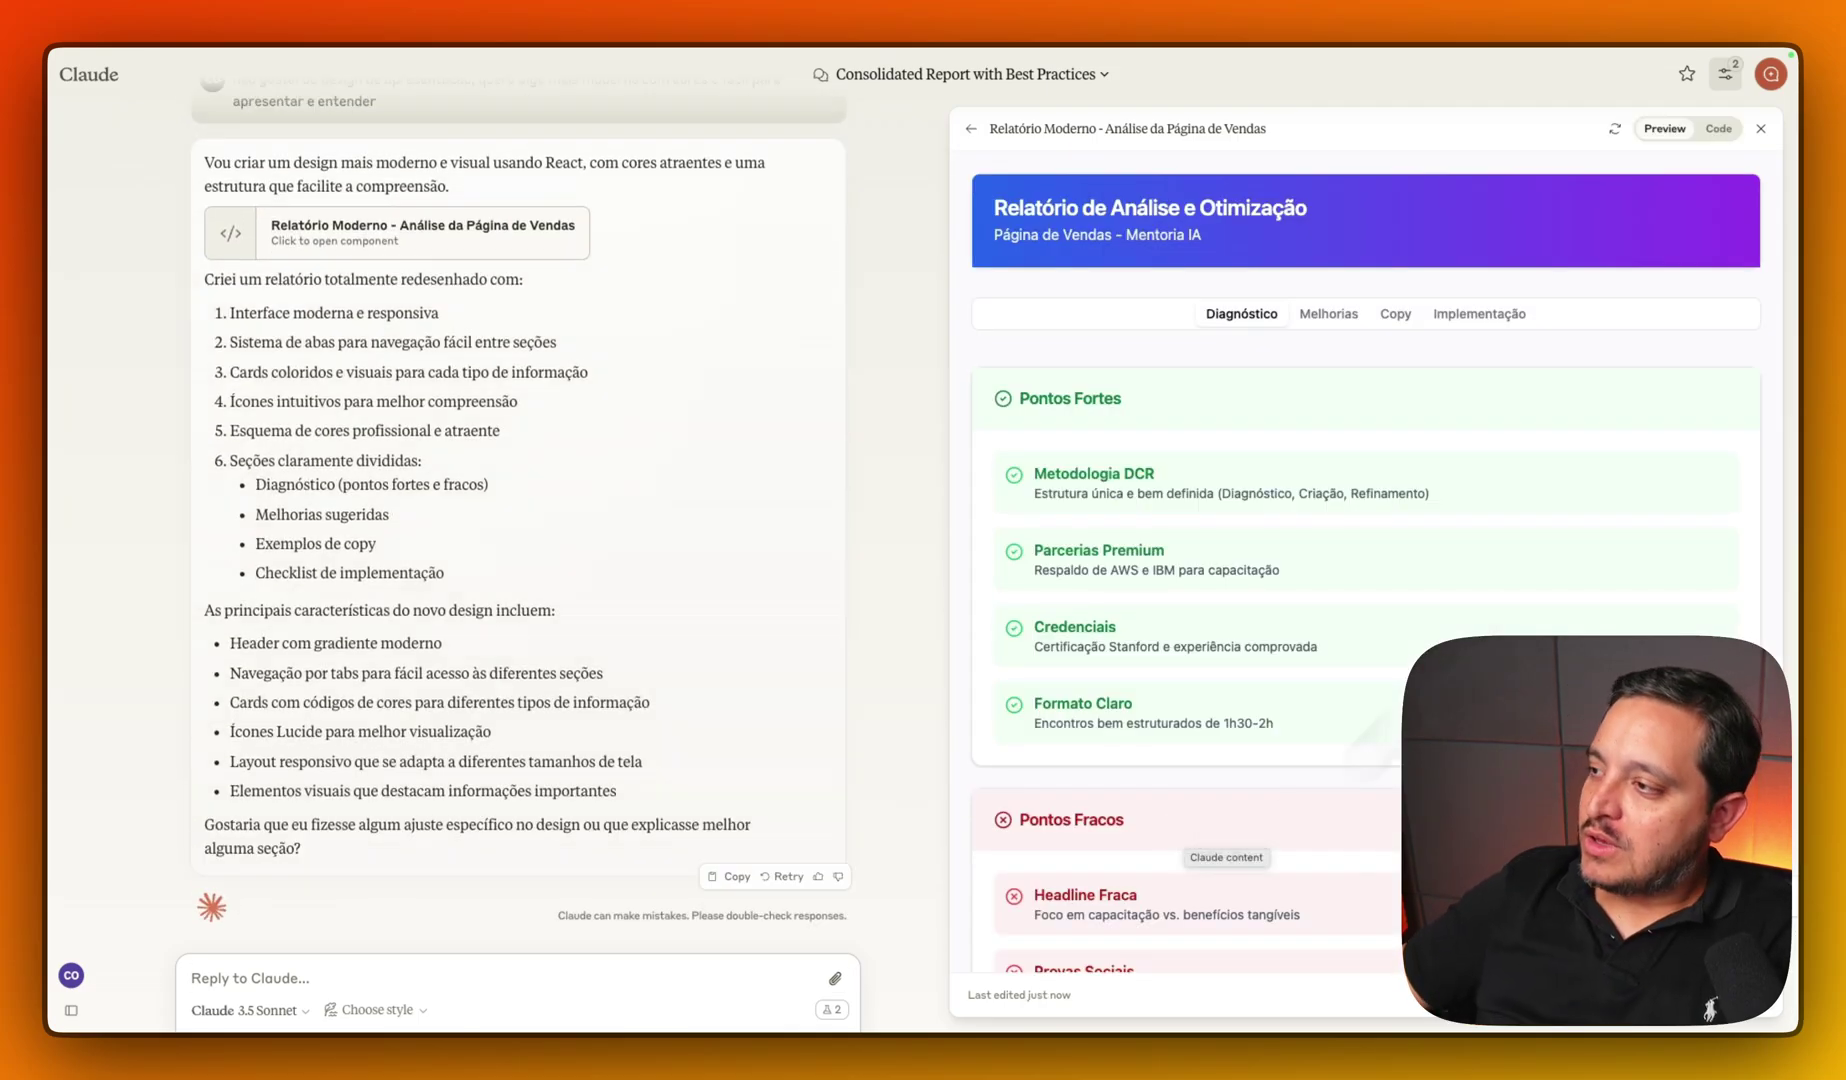
click(1340, 315)
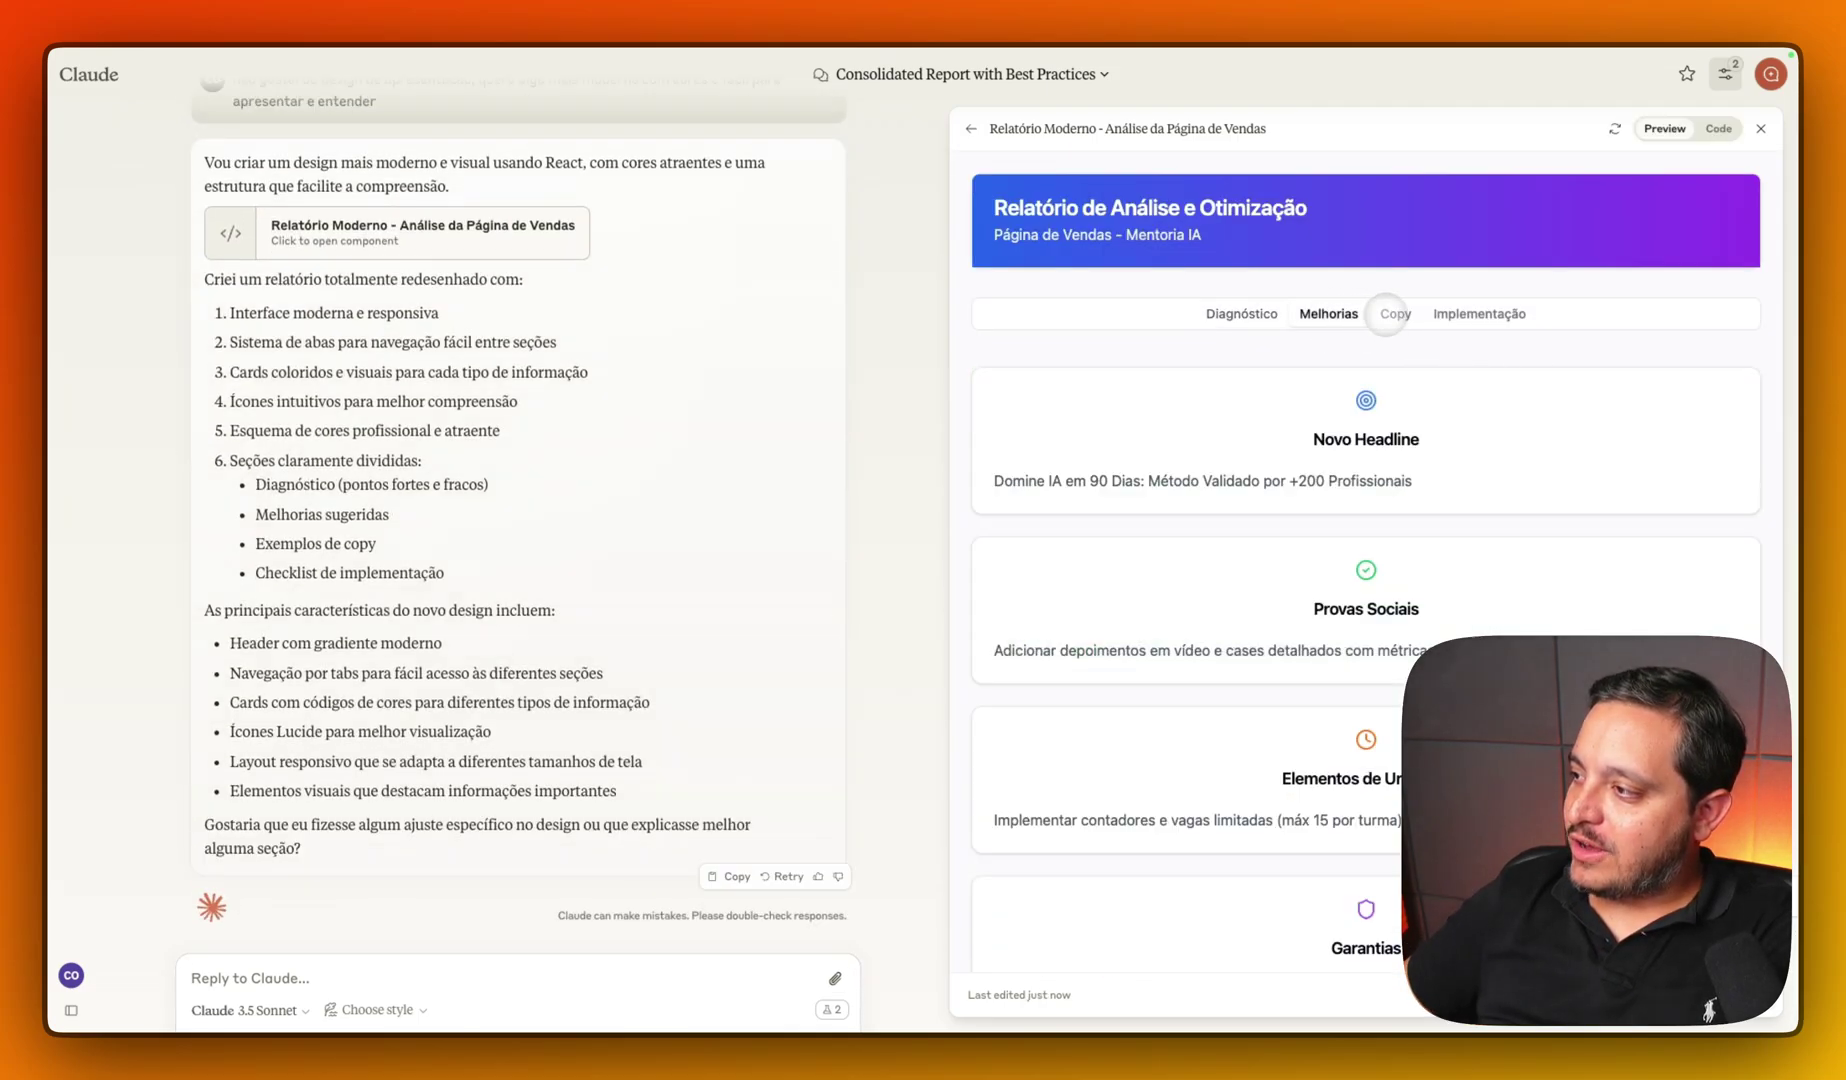
click(1395, 314)
click(1460, 305)
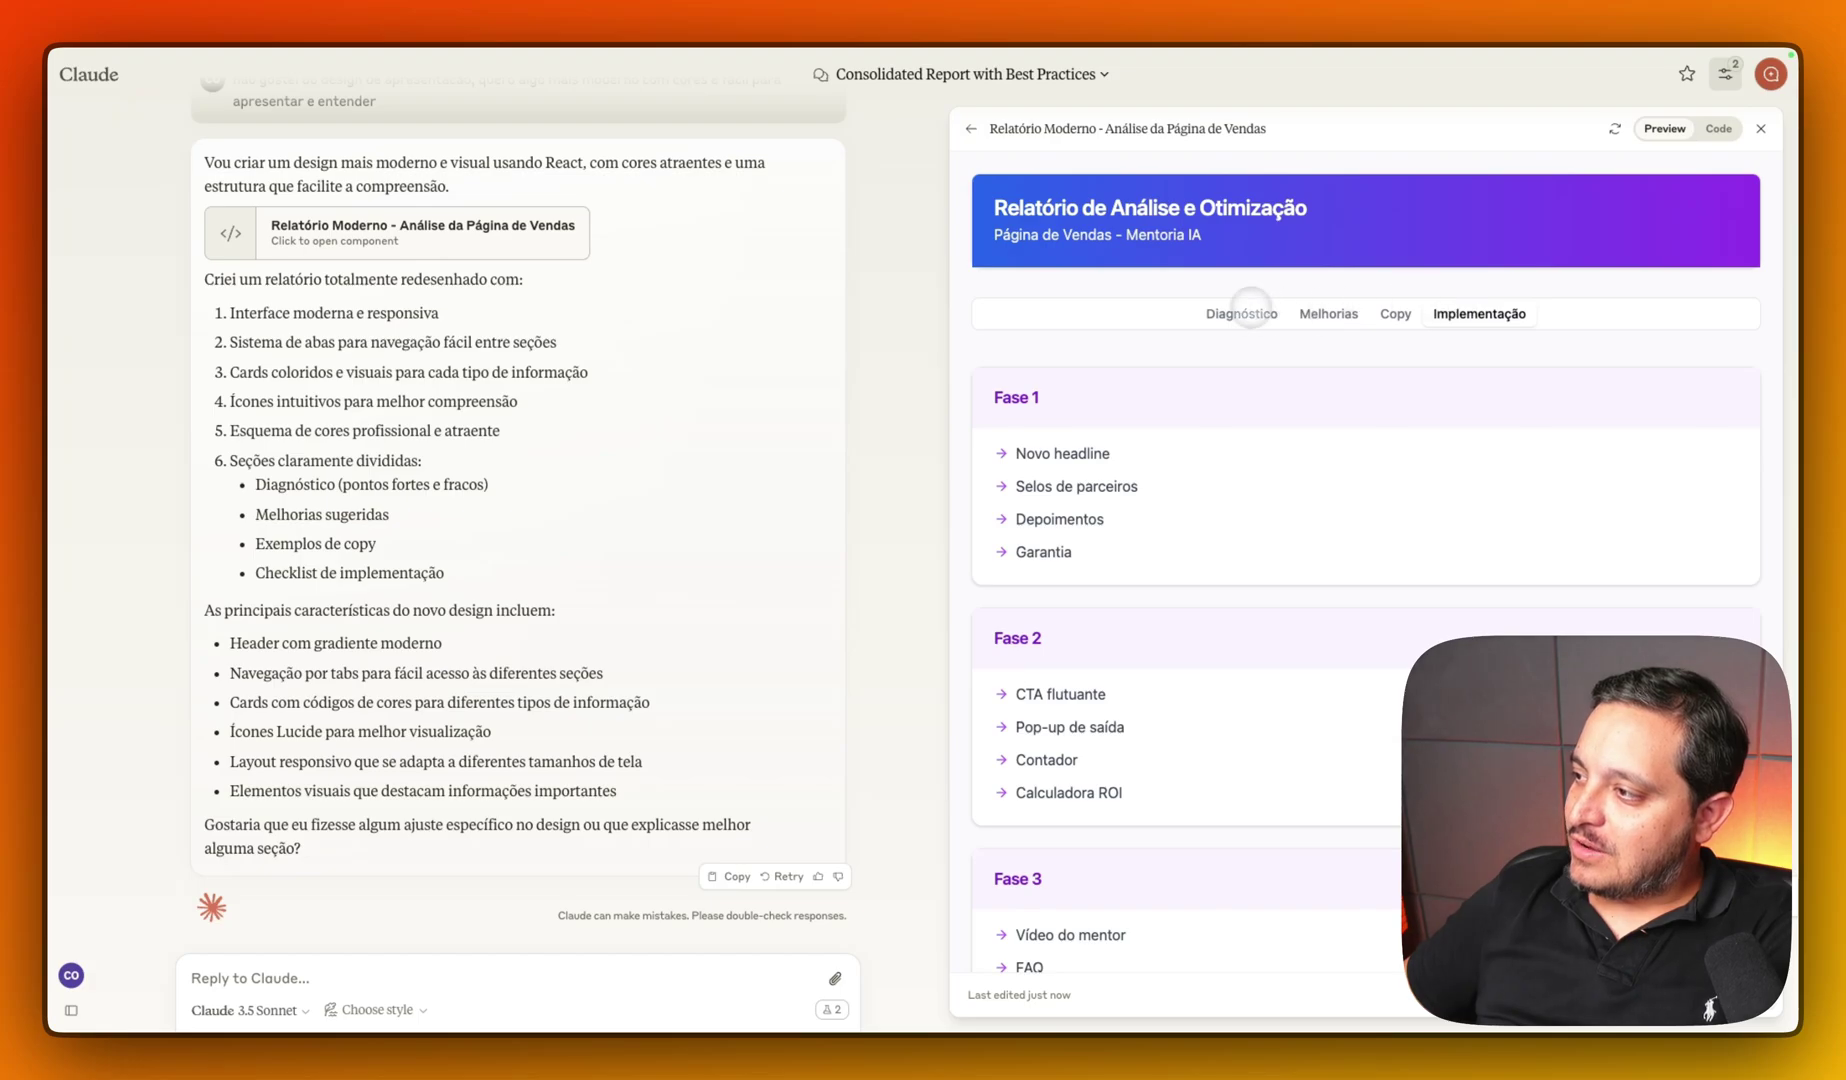
- Review the report's Diagnóstico section, covering Pontos Fortes, Pontos Fracos and Conclusão
click(1242, 310)
scroll(1275, 440, down, 4)
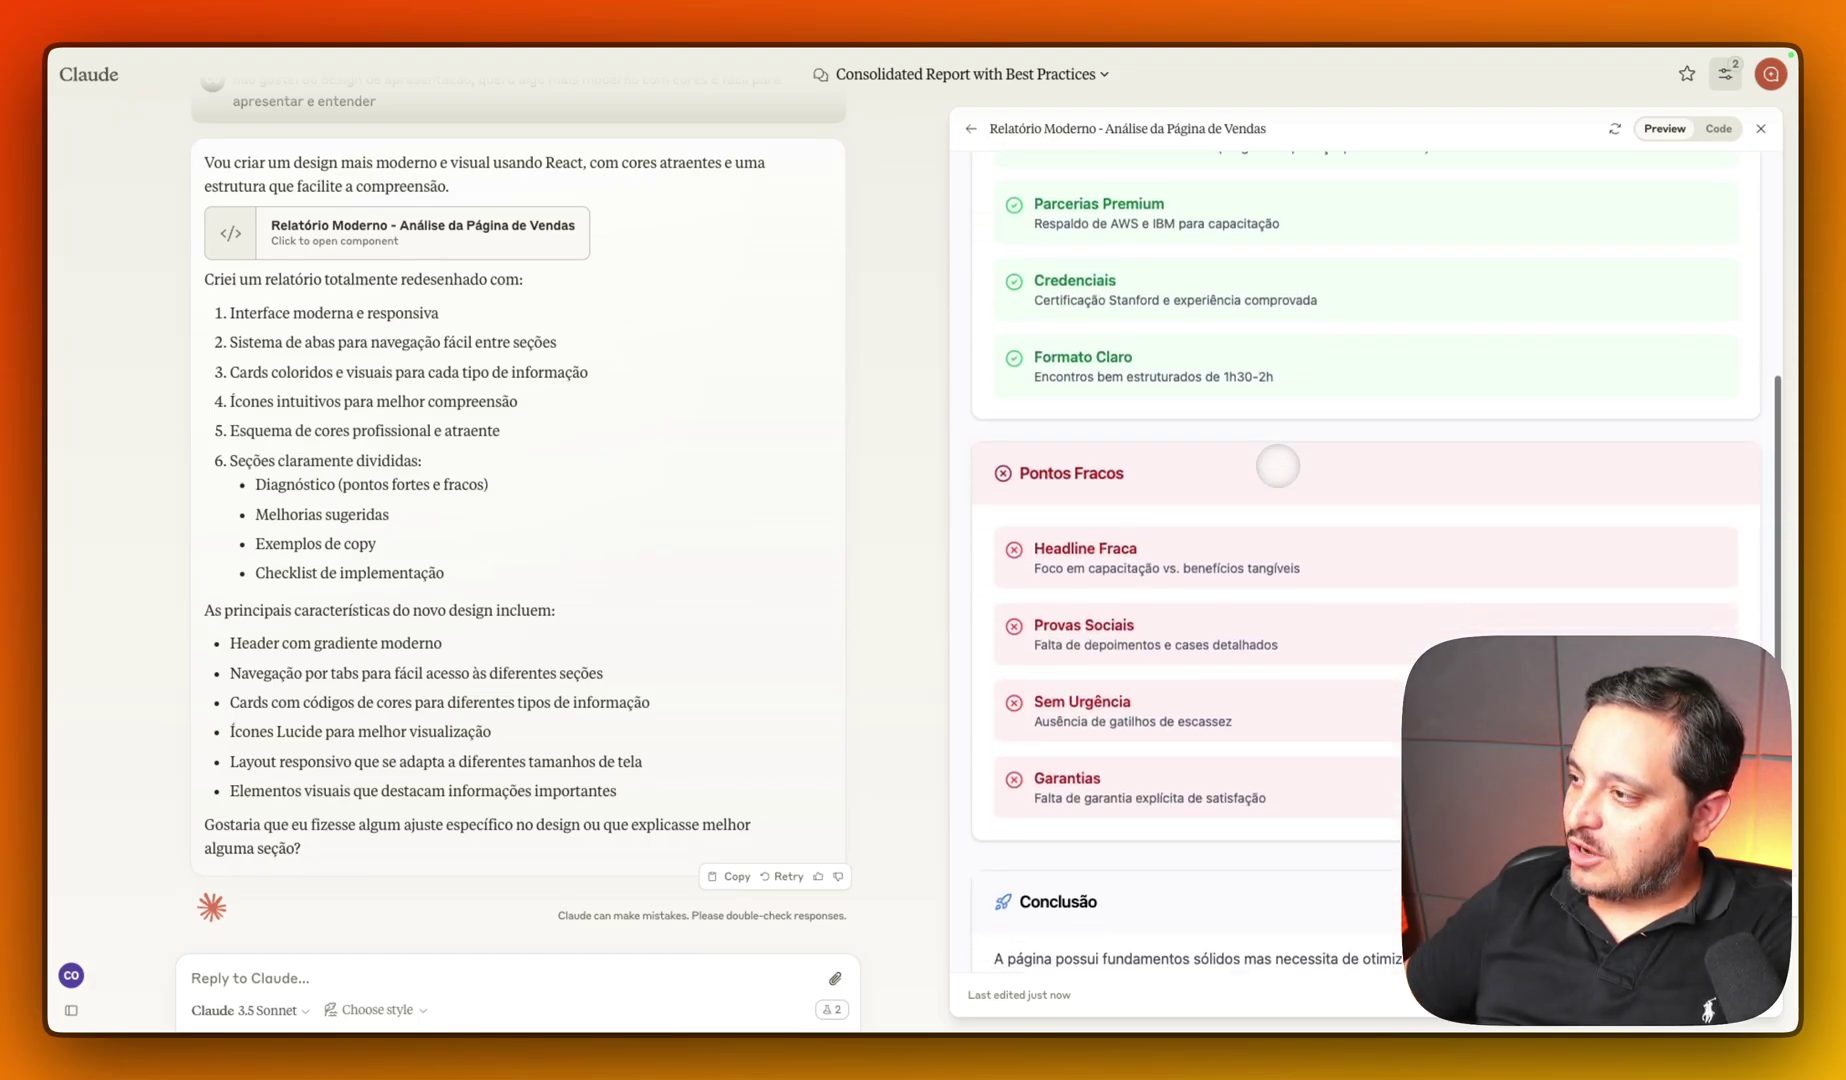
scroll(1275, 450, up, 4)
scroll(1243, 362, down, 1)
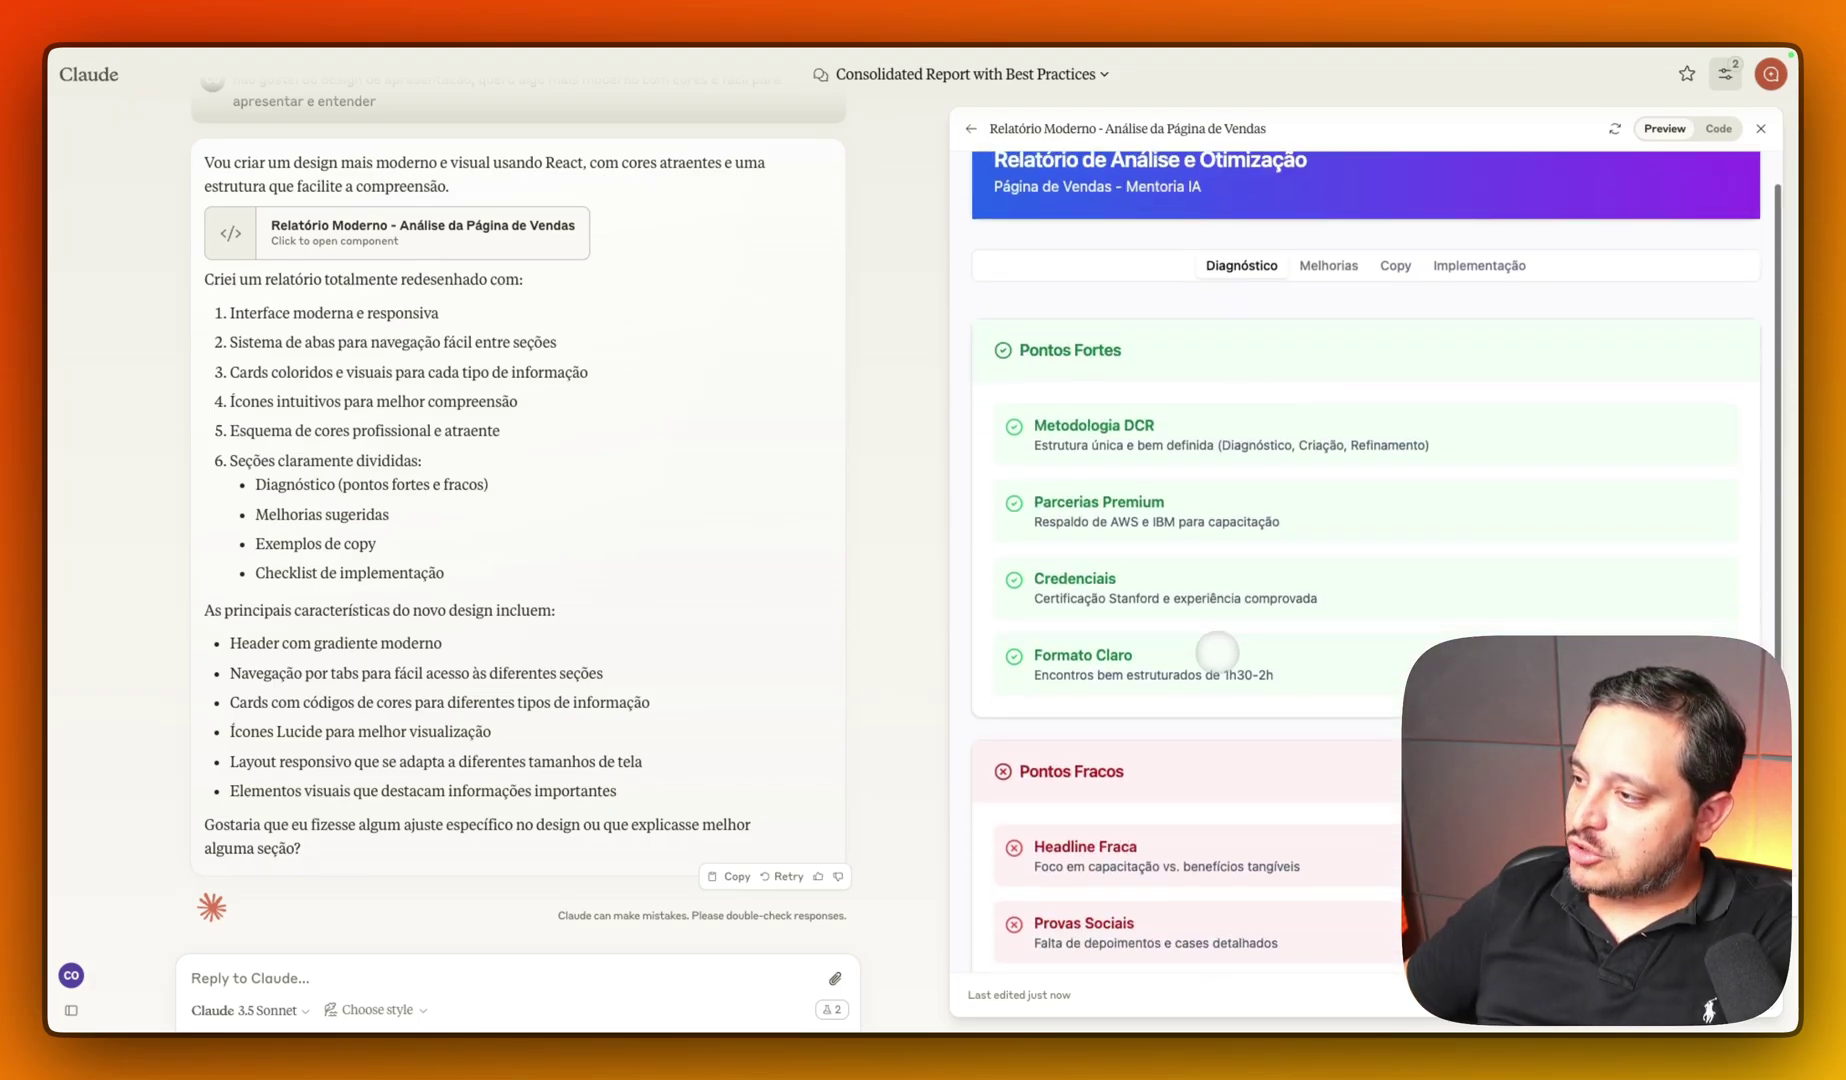
scroll(1143, 571, down, 5)
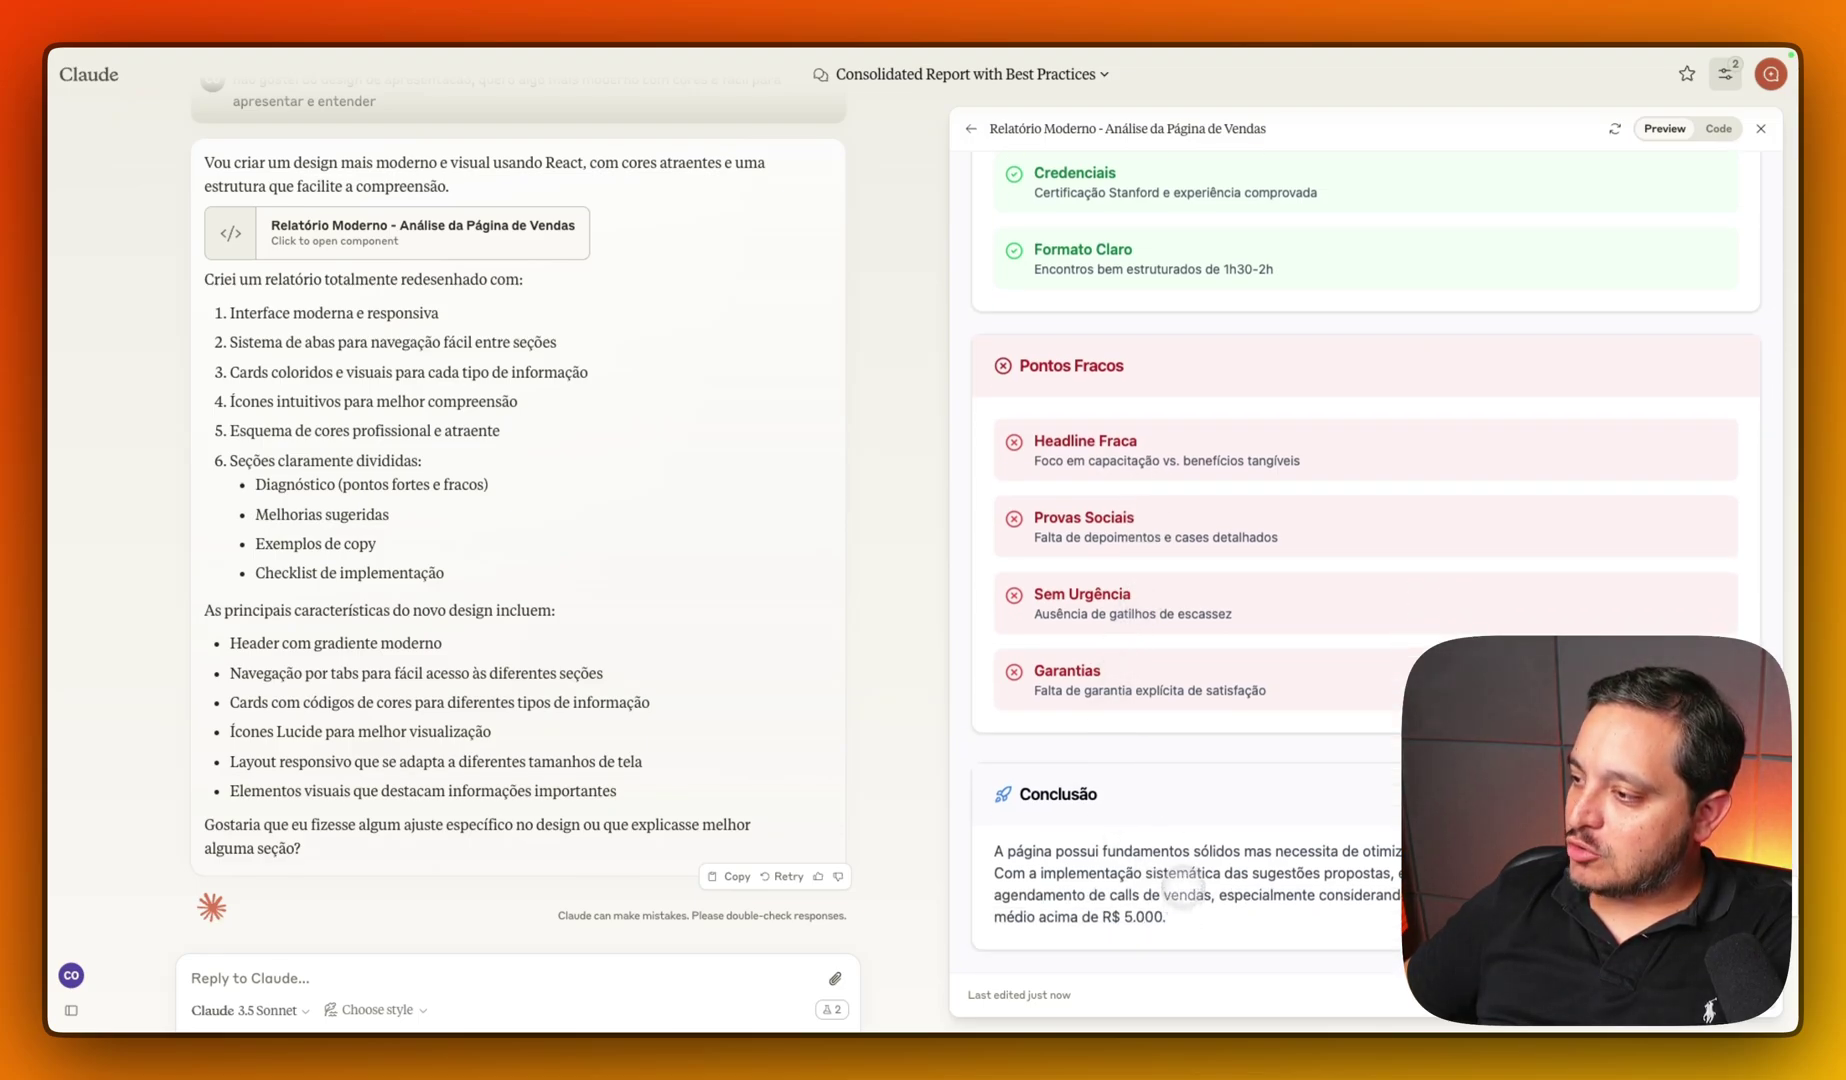
scroll(1175, 688, up, 6)
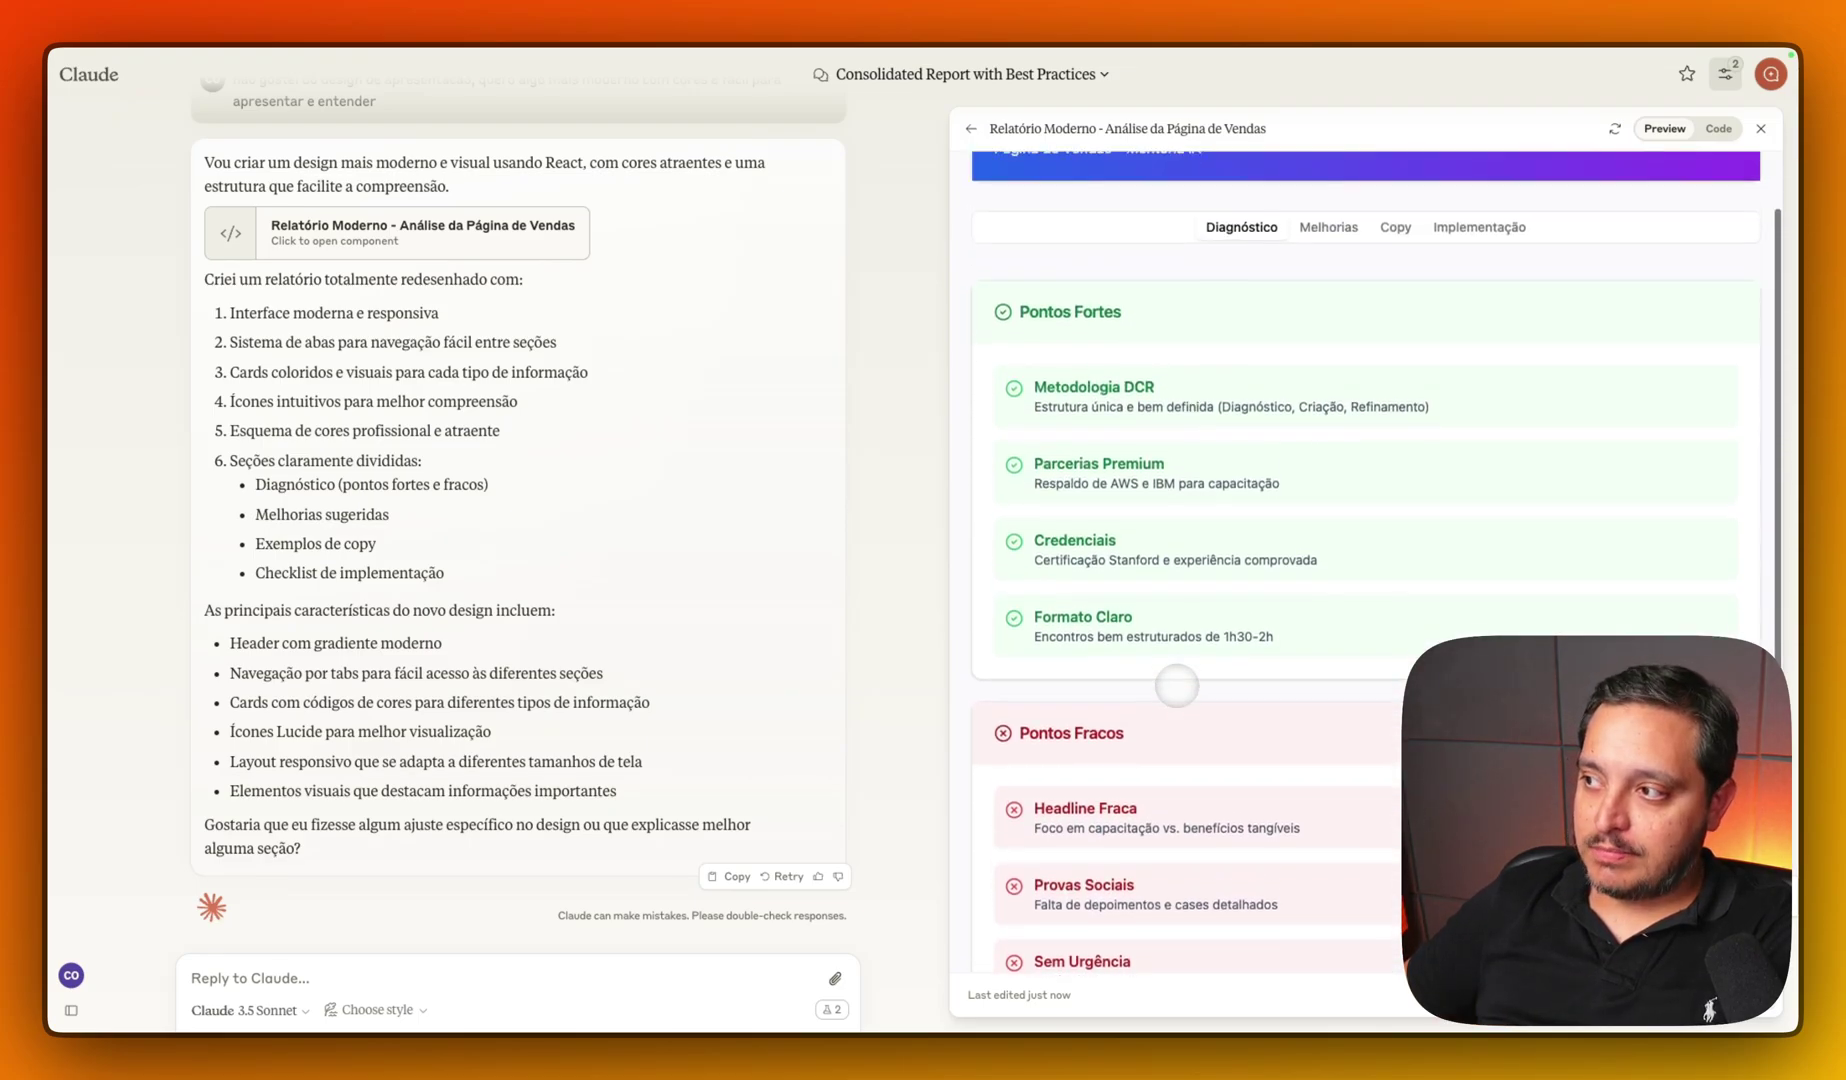
scroll(1176, 686, up, 1)
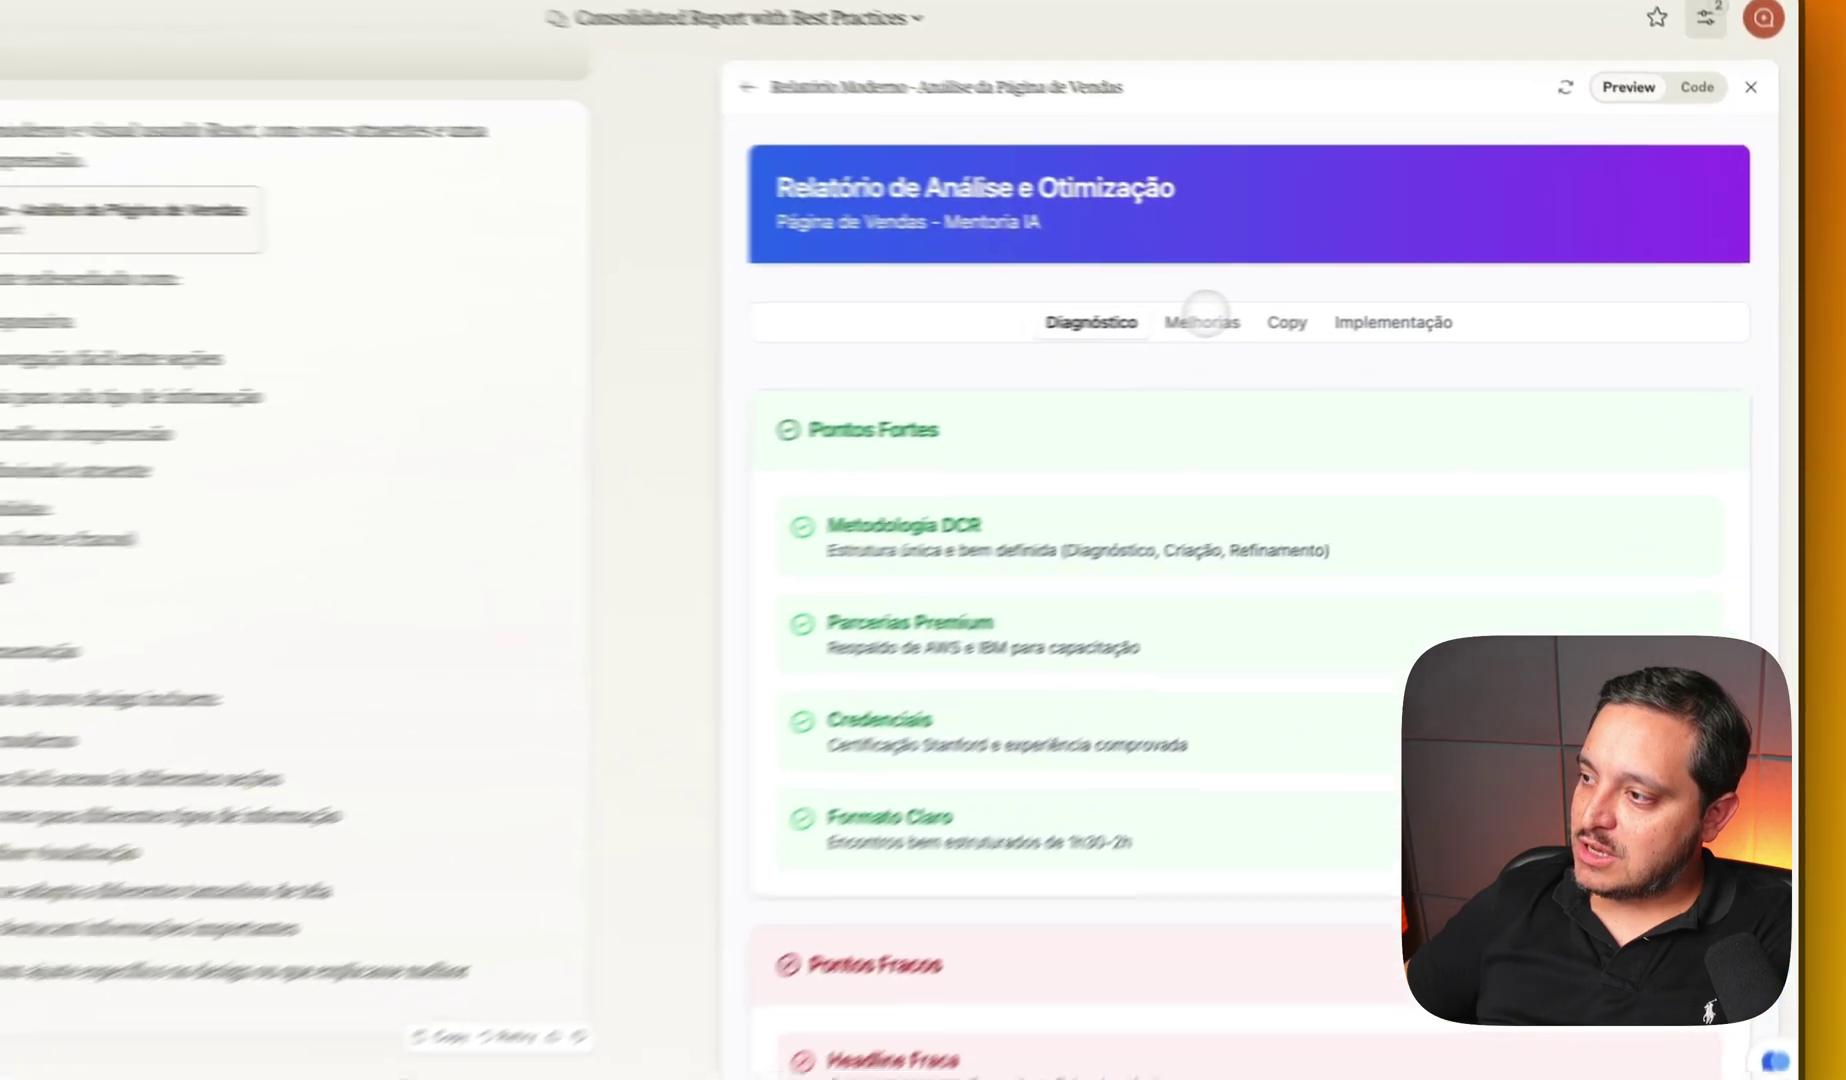
- Review the report's Melhorias suggestions through to the Conclusão, and the suggested texts in its Copy section
click(1328, 313)
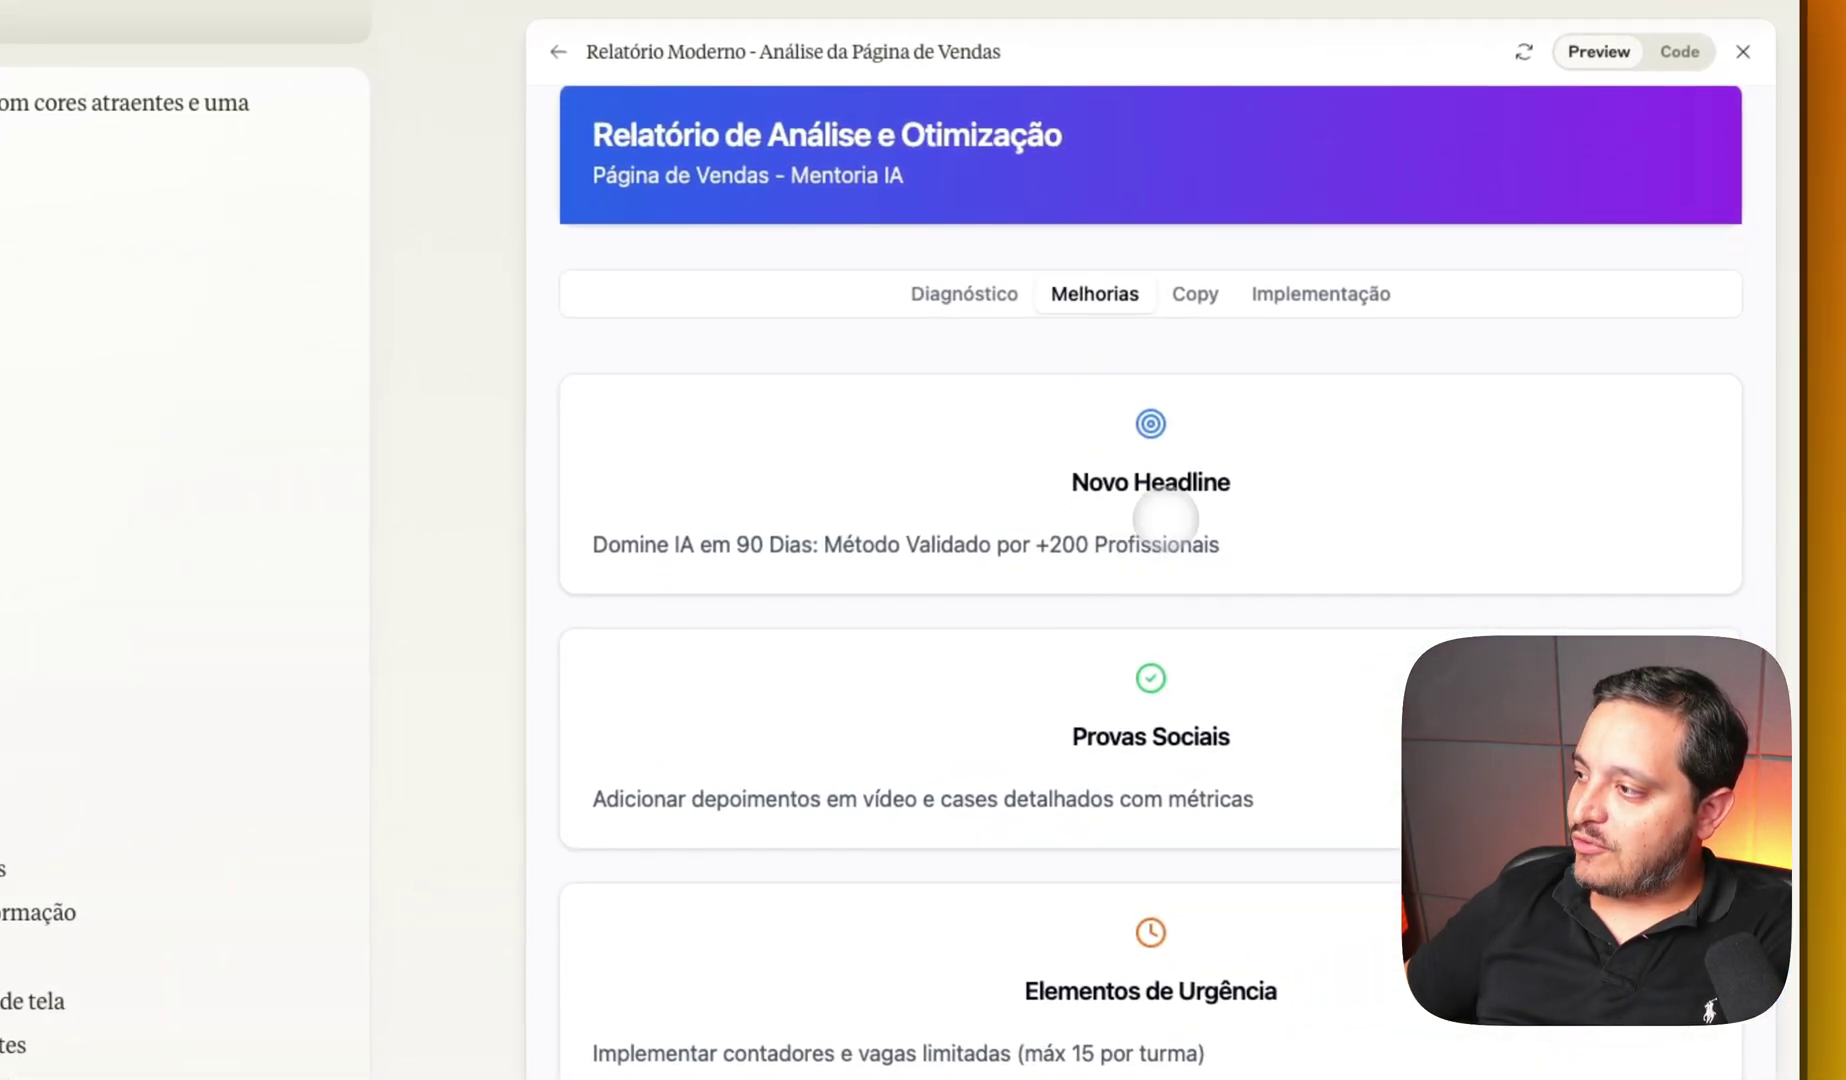
scroll(1154, 536, down, 5)
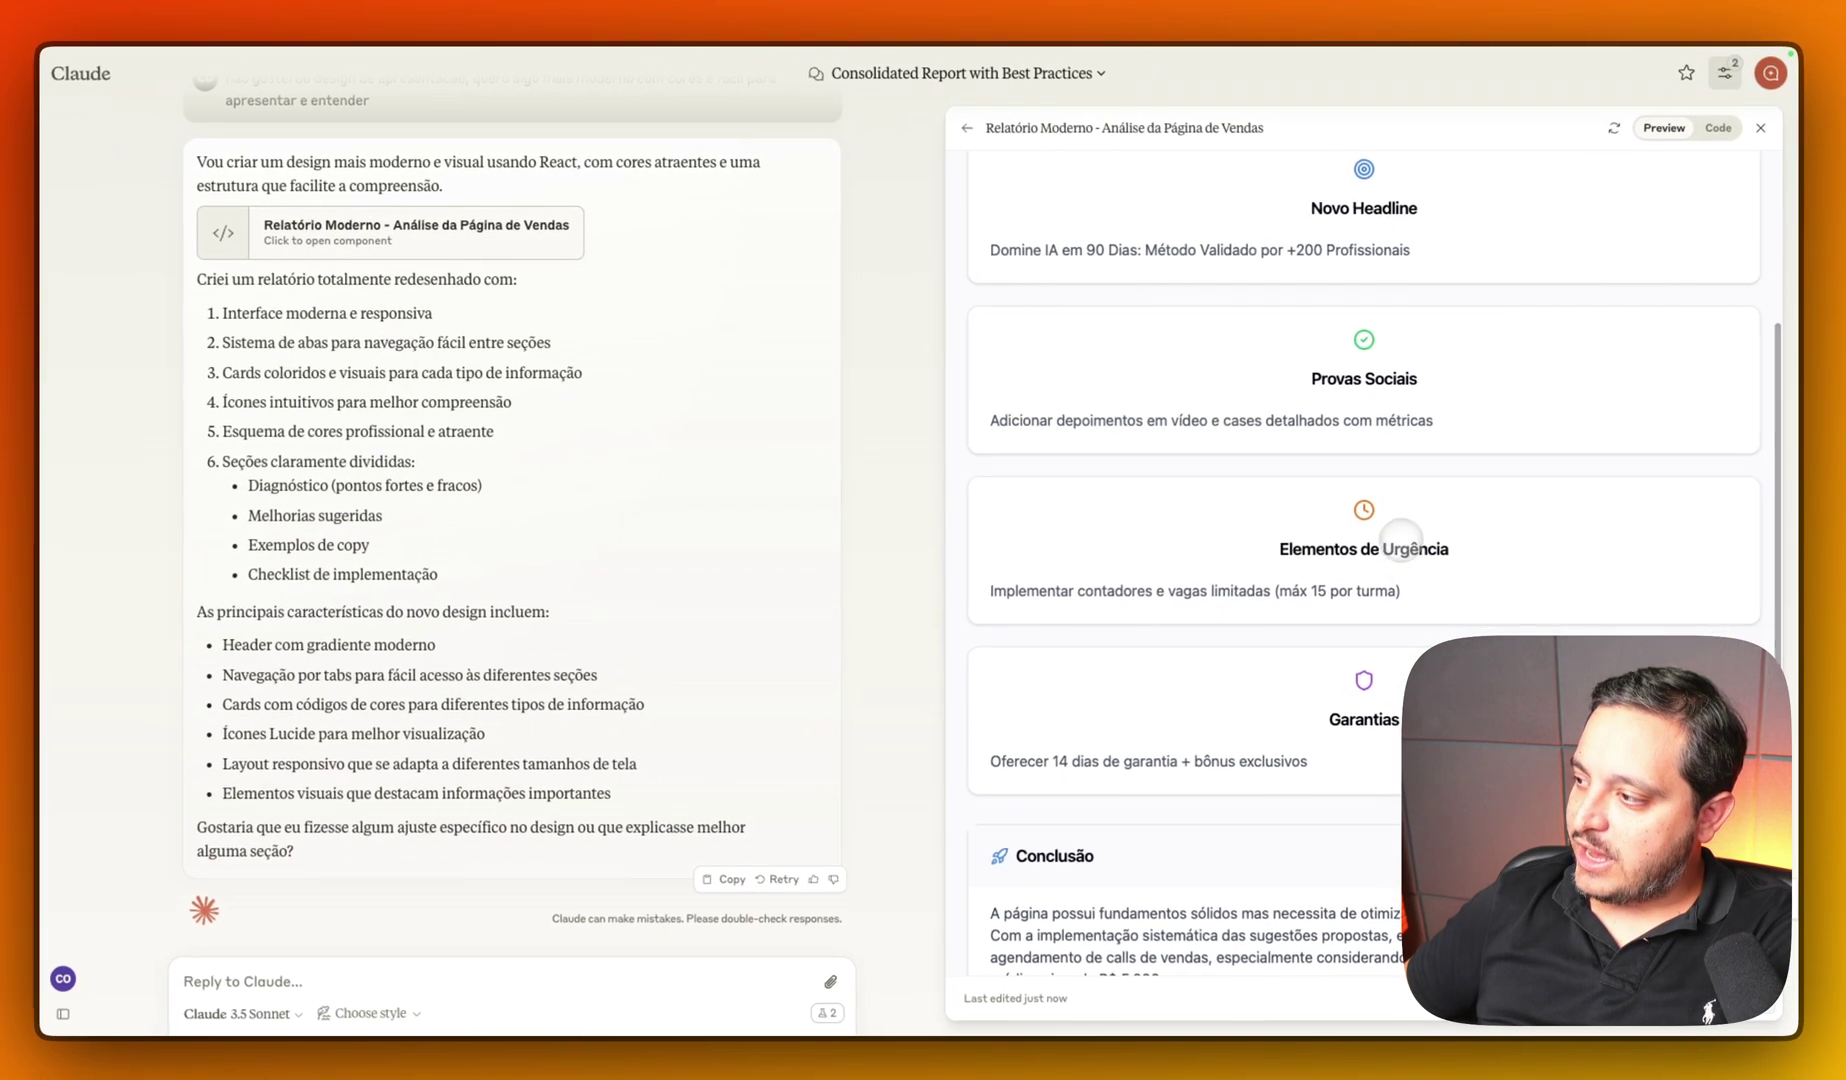
scroll(1365, 530, down, 1)
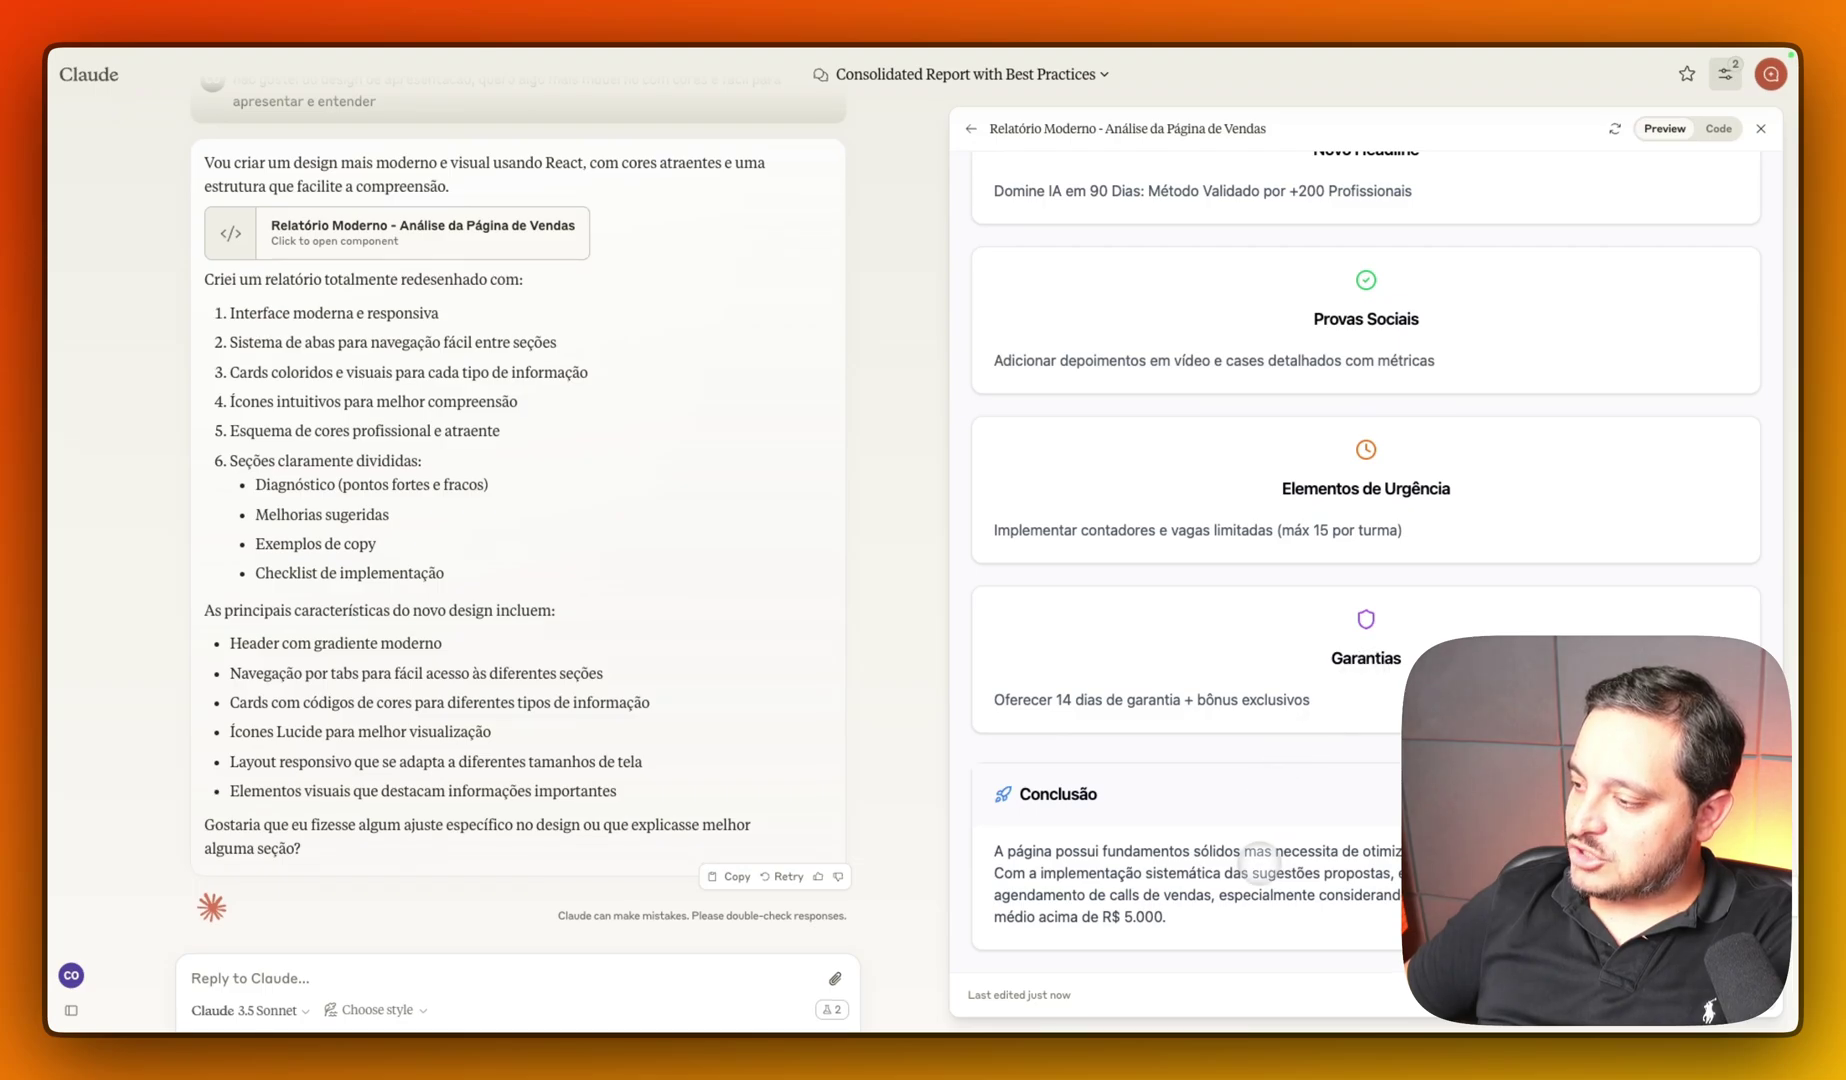
scroll(1367, 672, up, 4)
click(1362, 290)
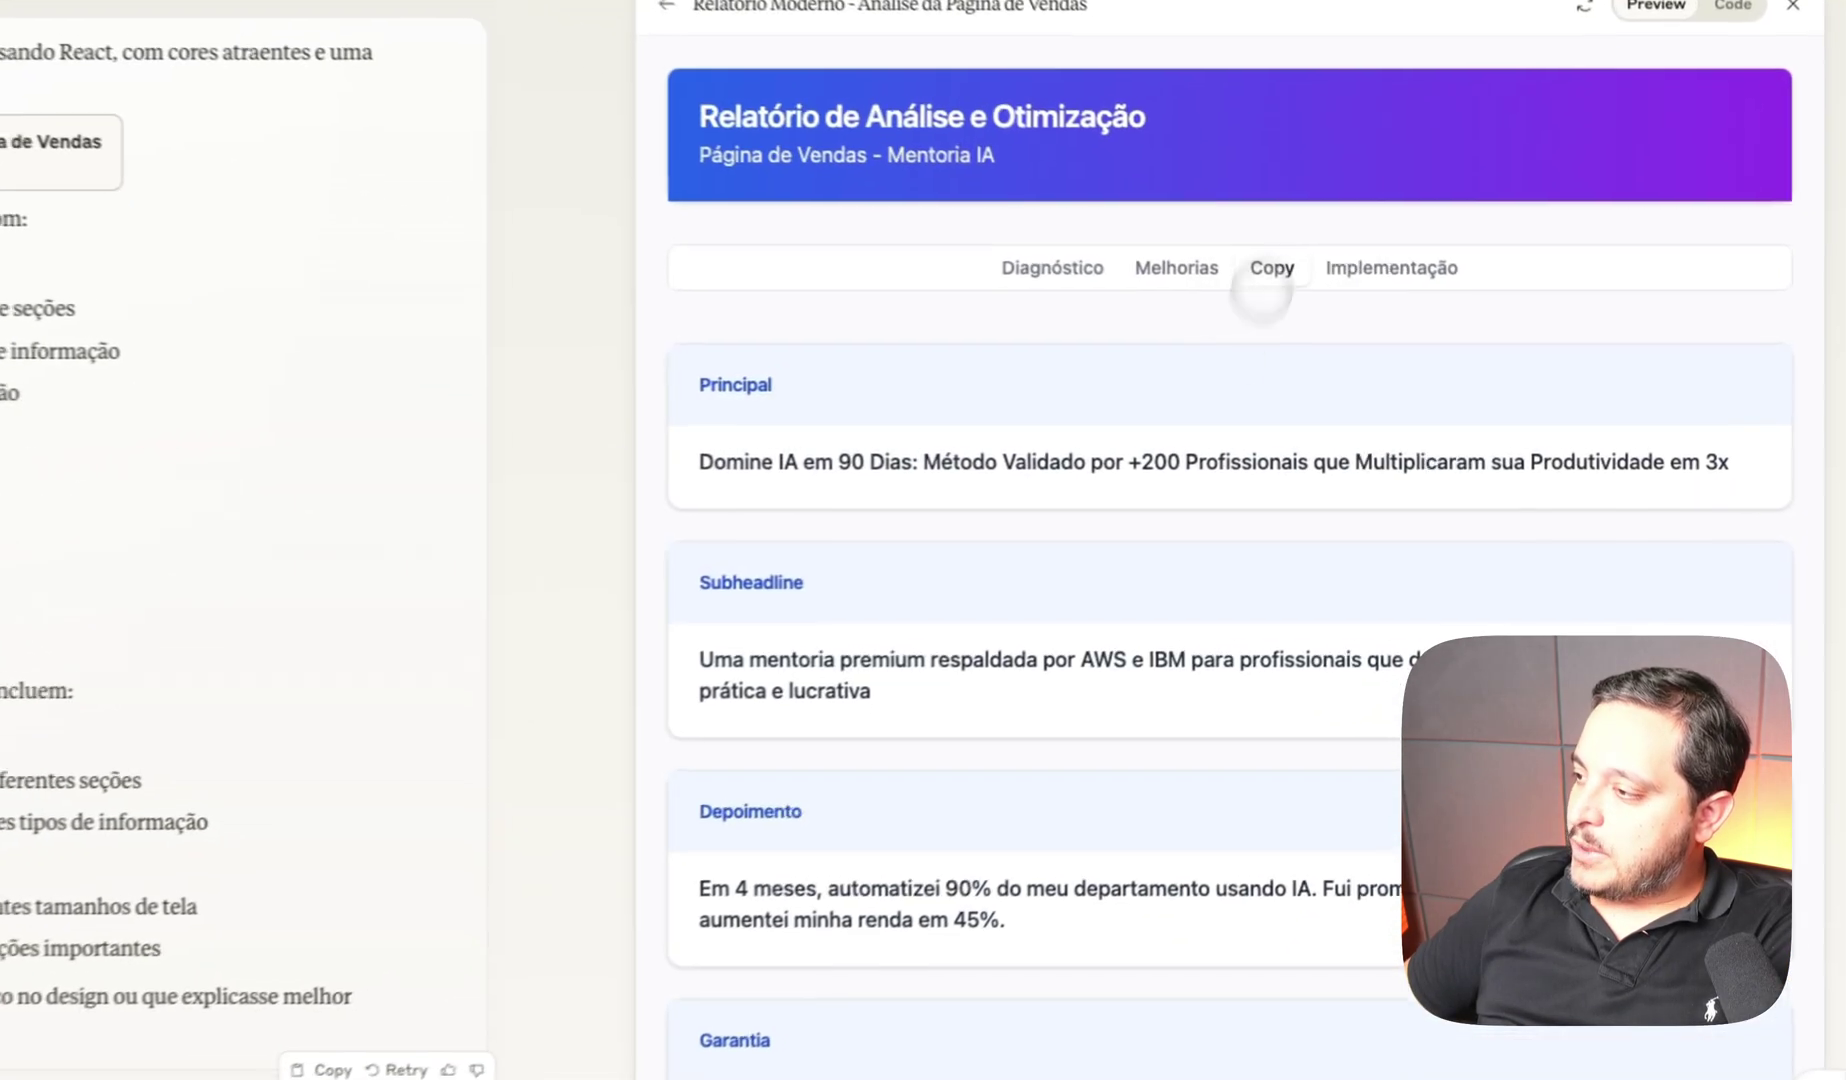
scroll(1100, 500, down, 1)
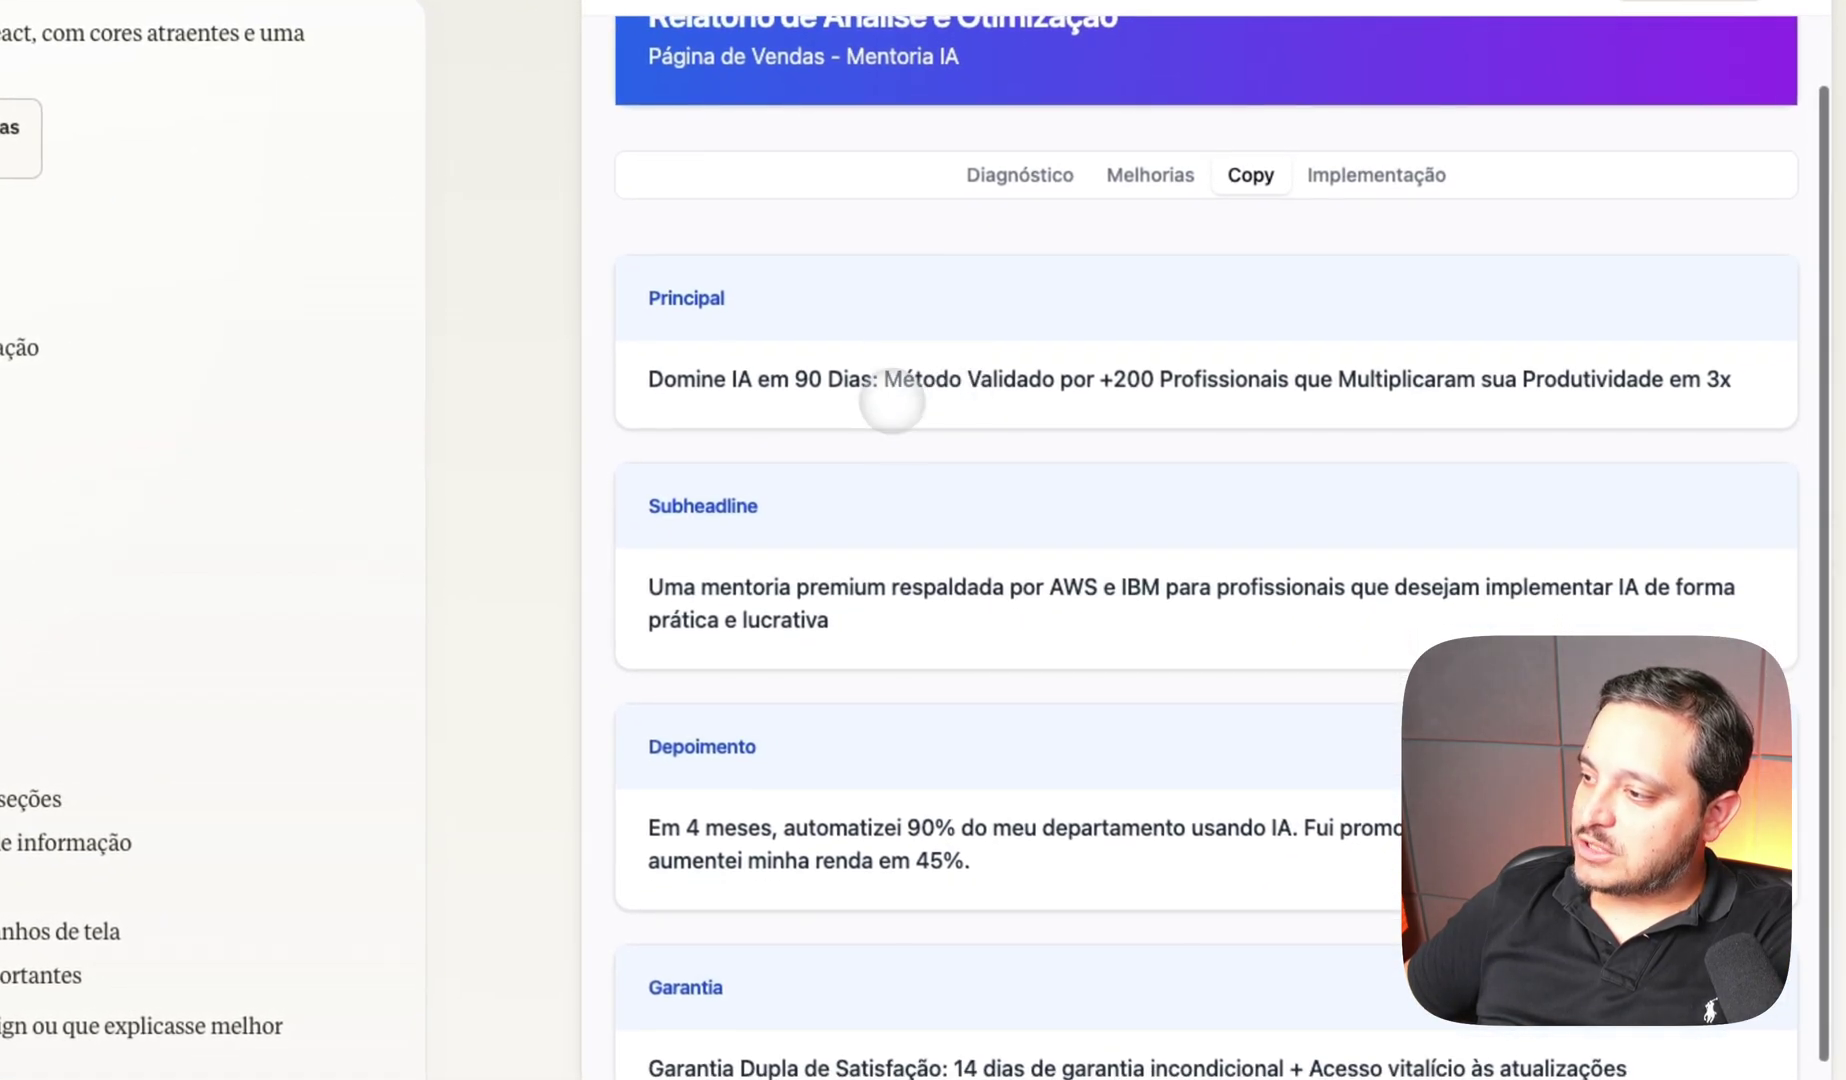
scroll(890, 450, down, 5)
scroll(963, 781, up, 6)
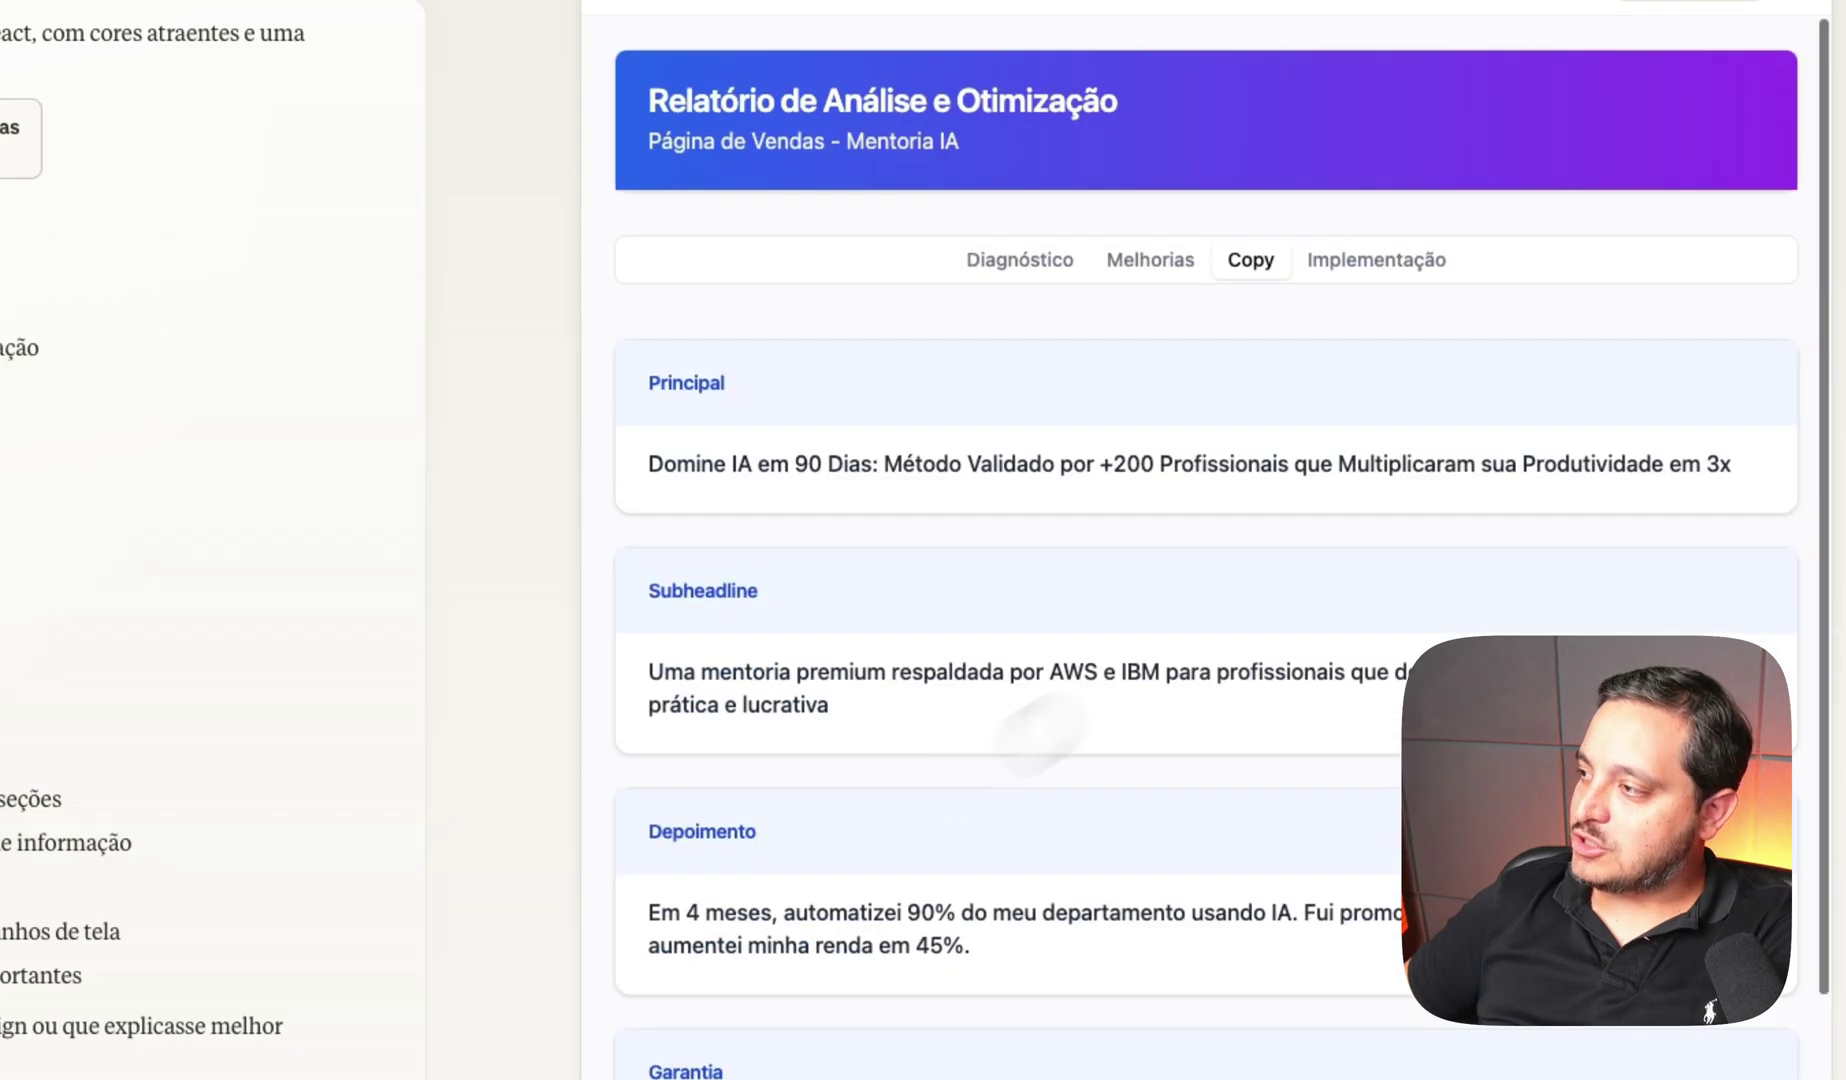
- Review the report's Implementação section from Fase 1 through Fase 4 and the Conclusão
click(1327, 272)
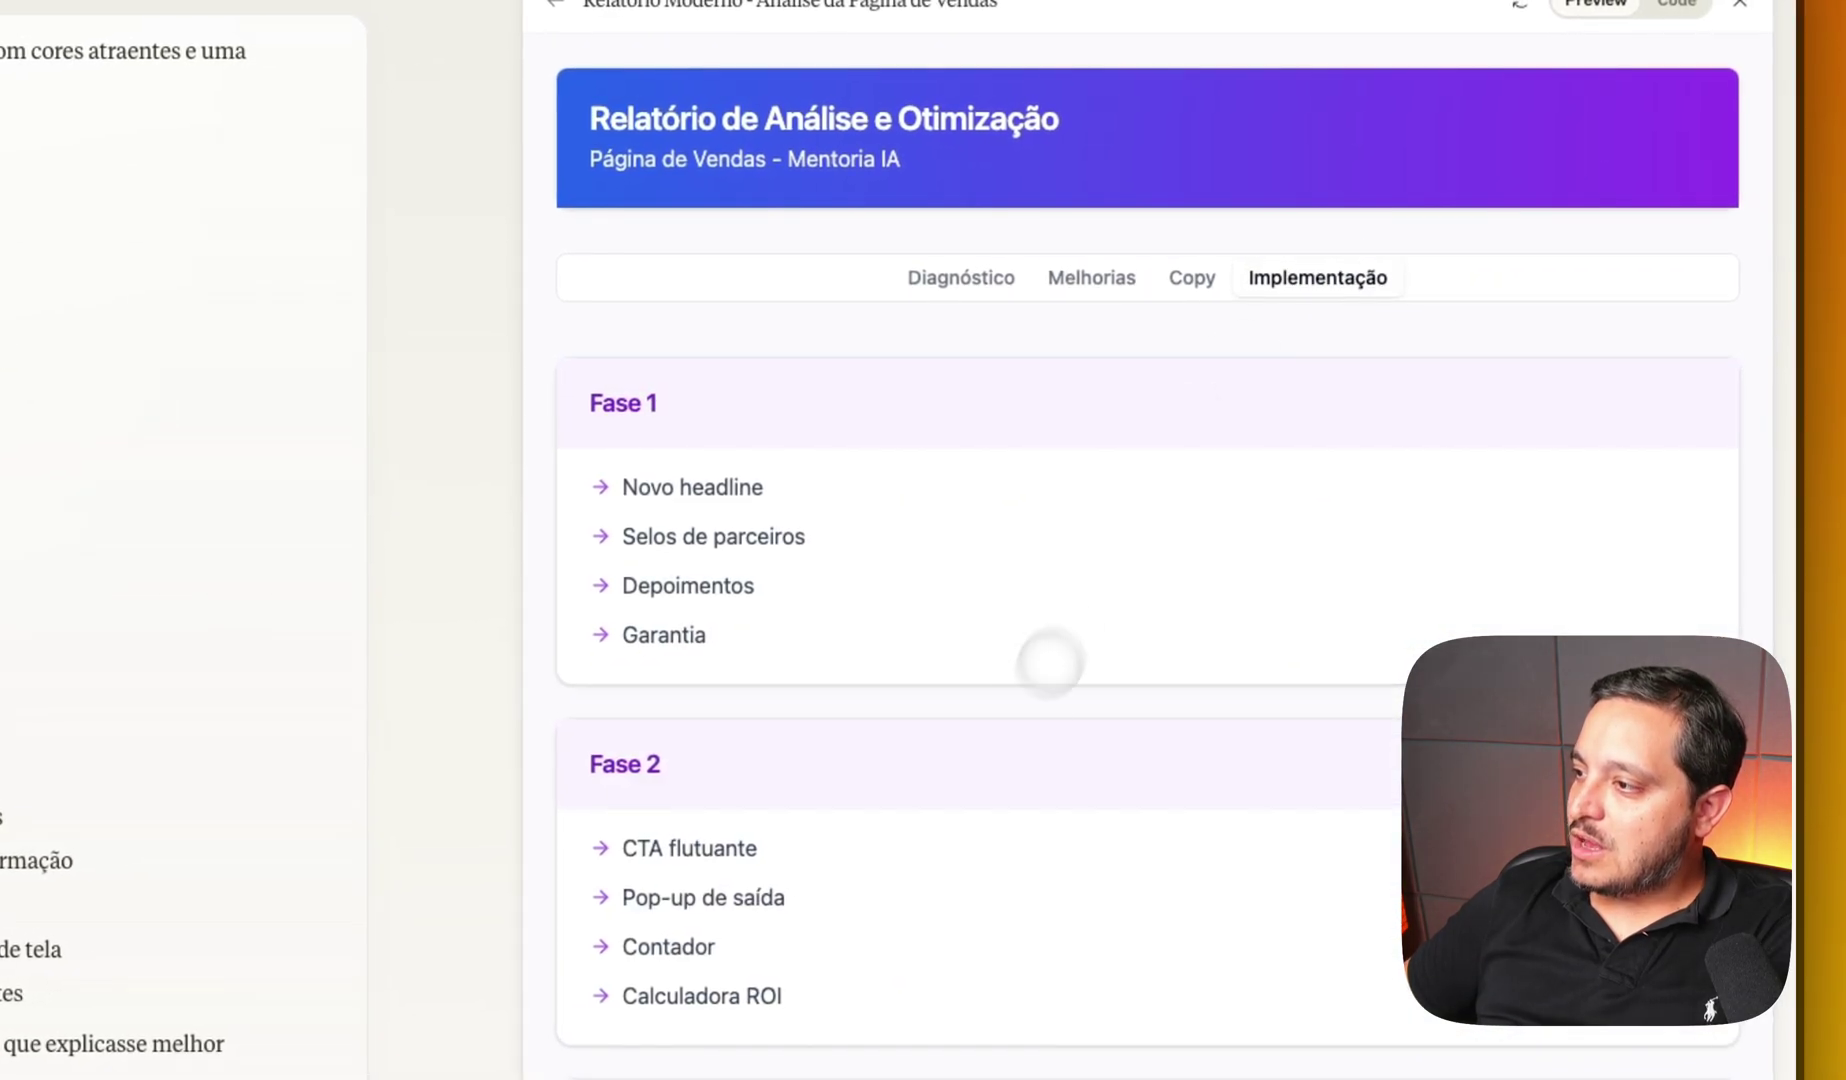
scroll(1011, 725, down, 1)
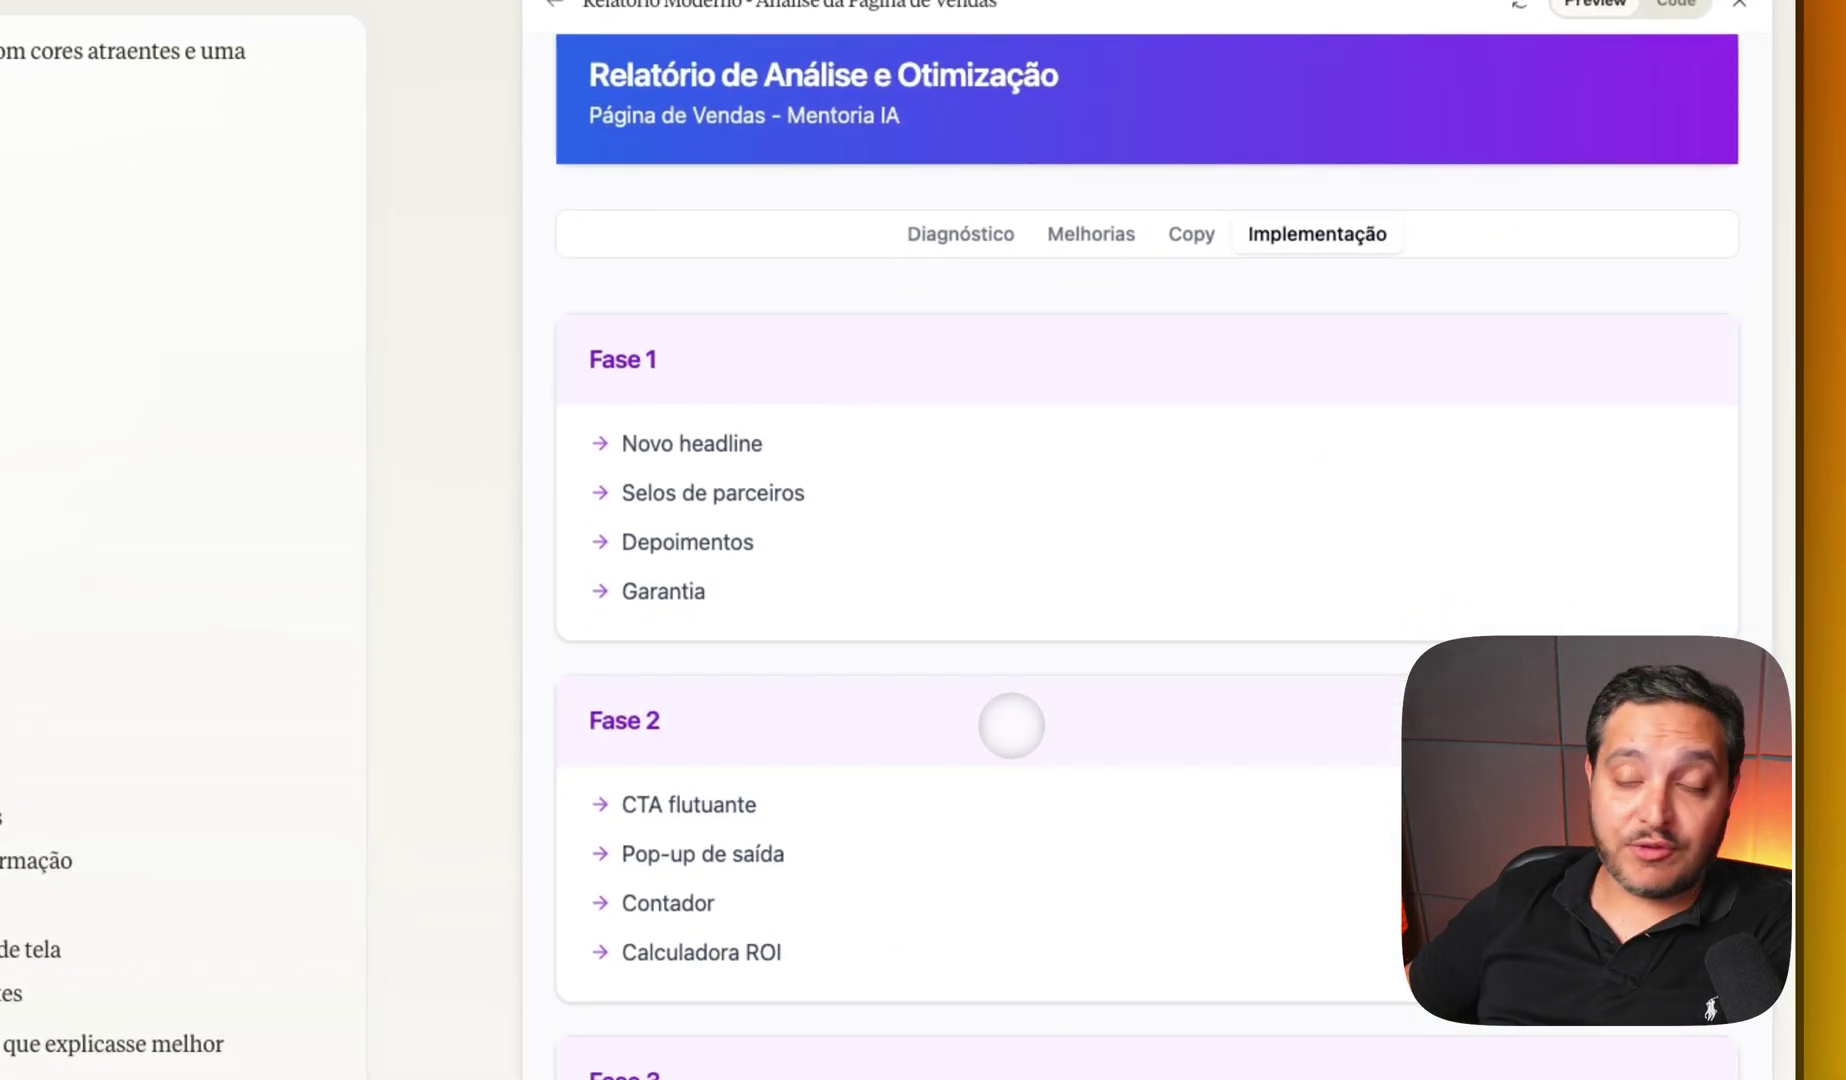
scroll(1270, 613, down, 5)
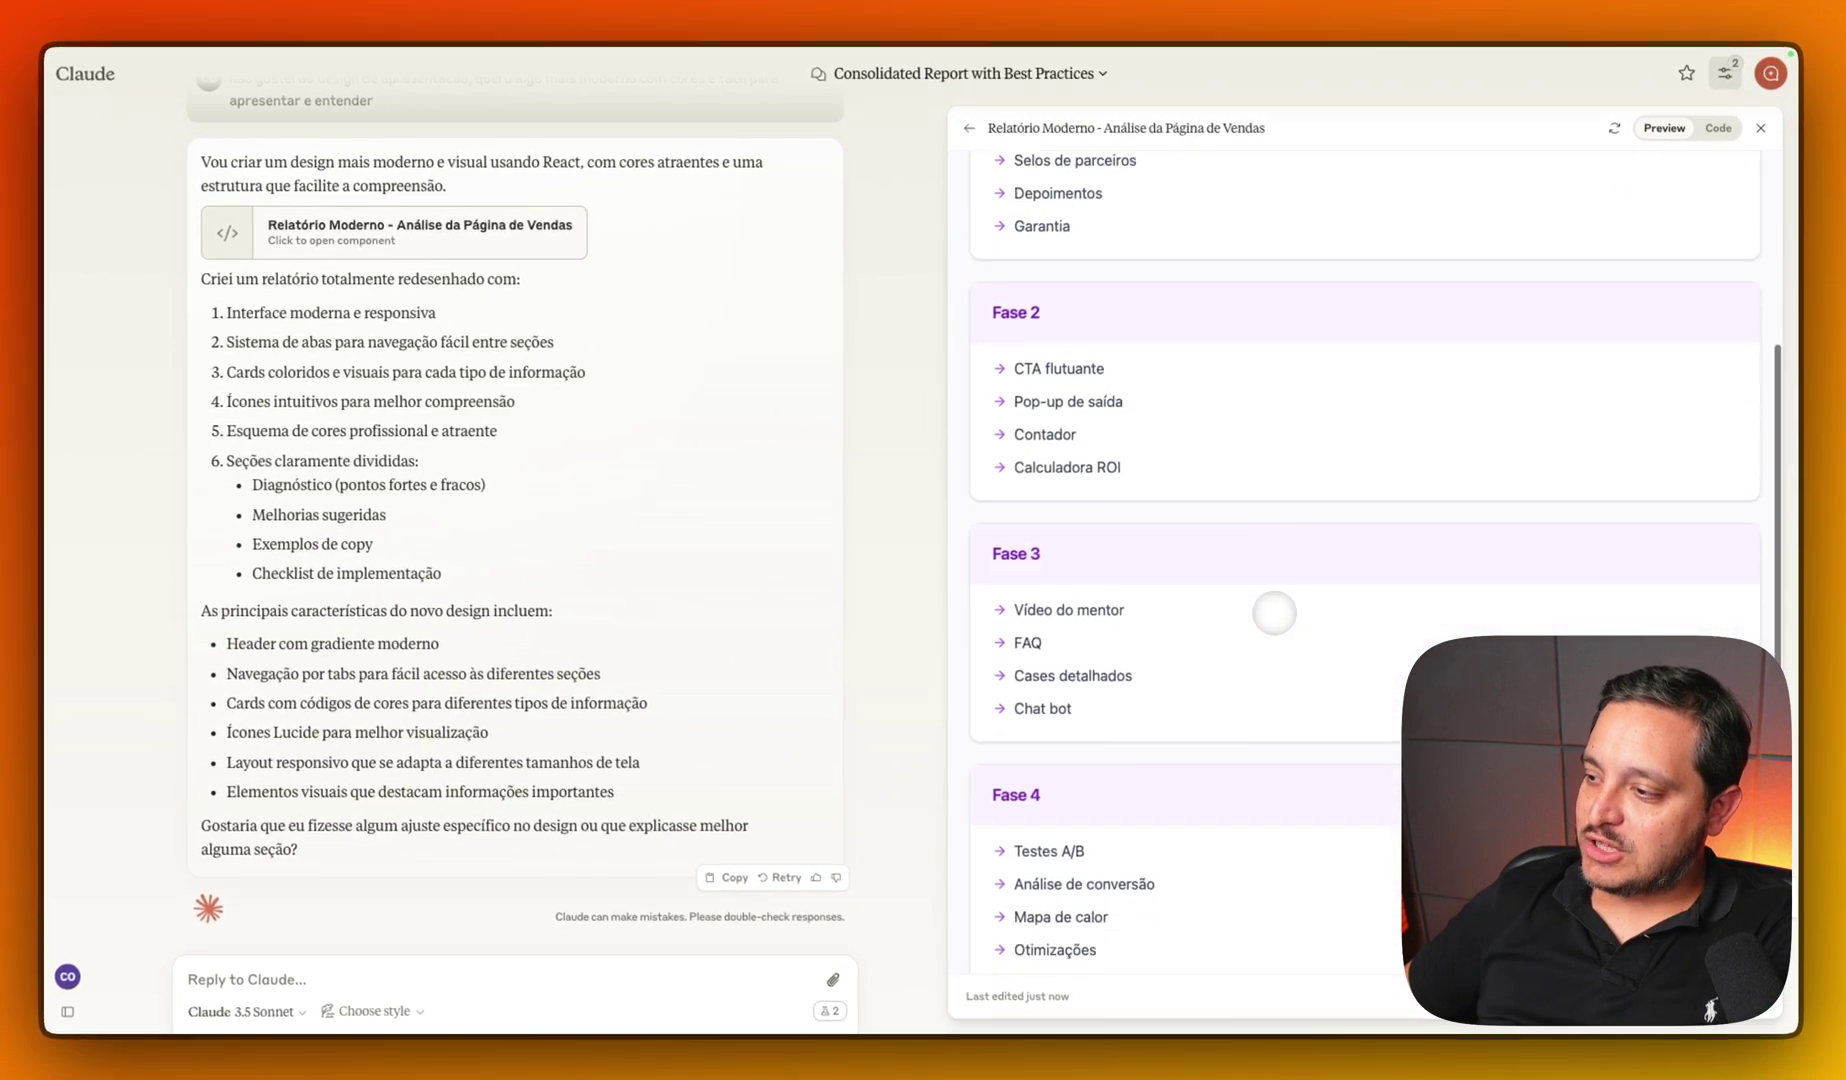
scroll(1274, 613, down, 3)
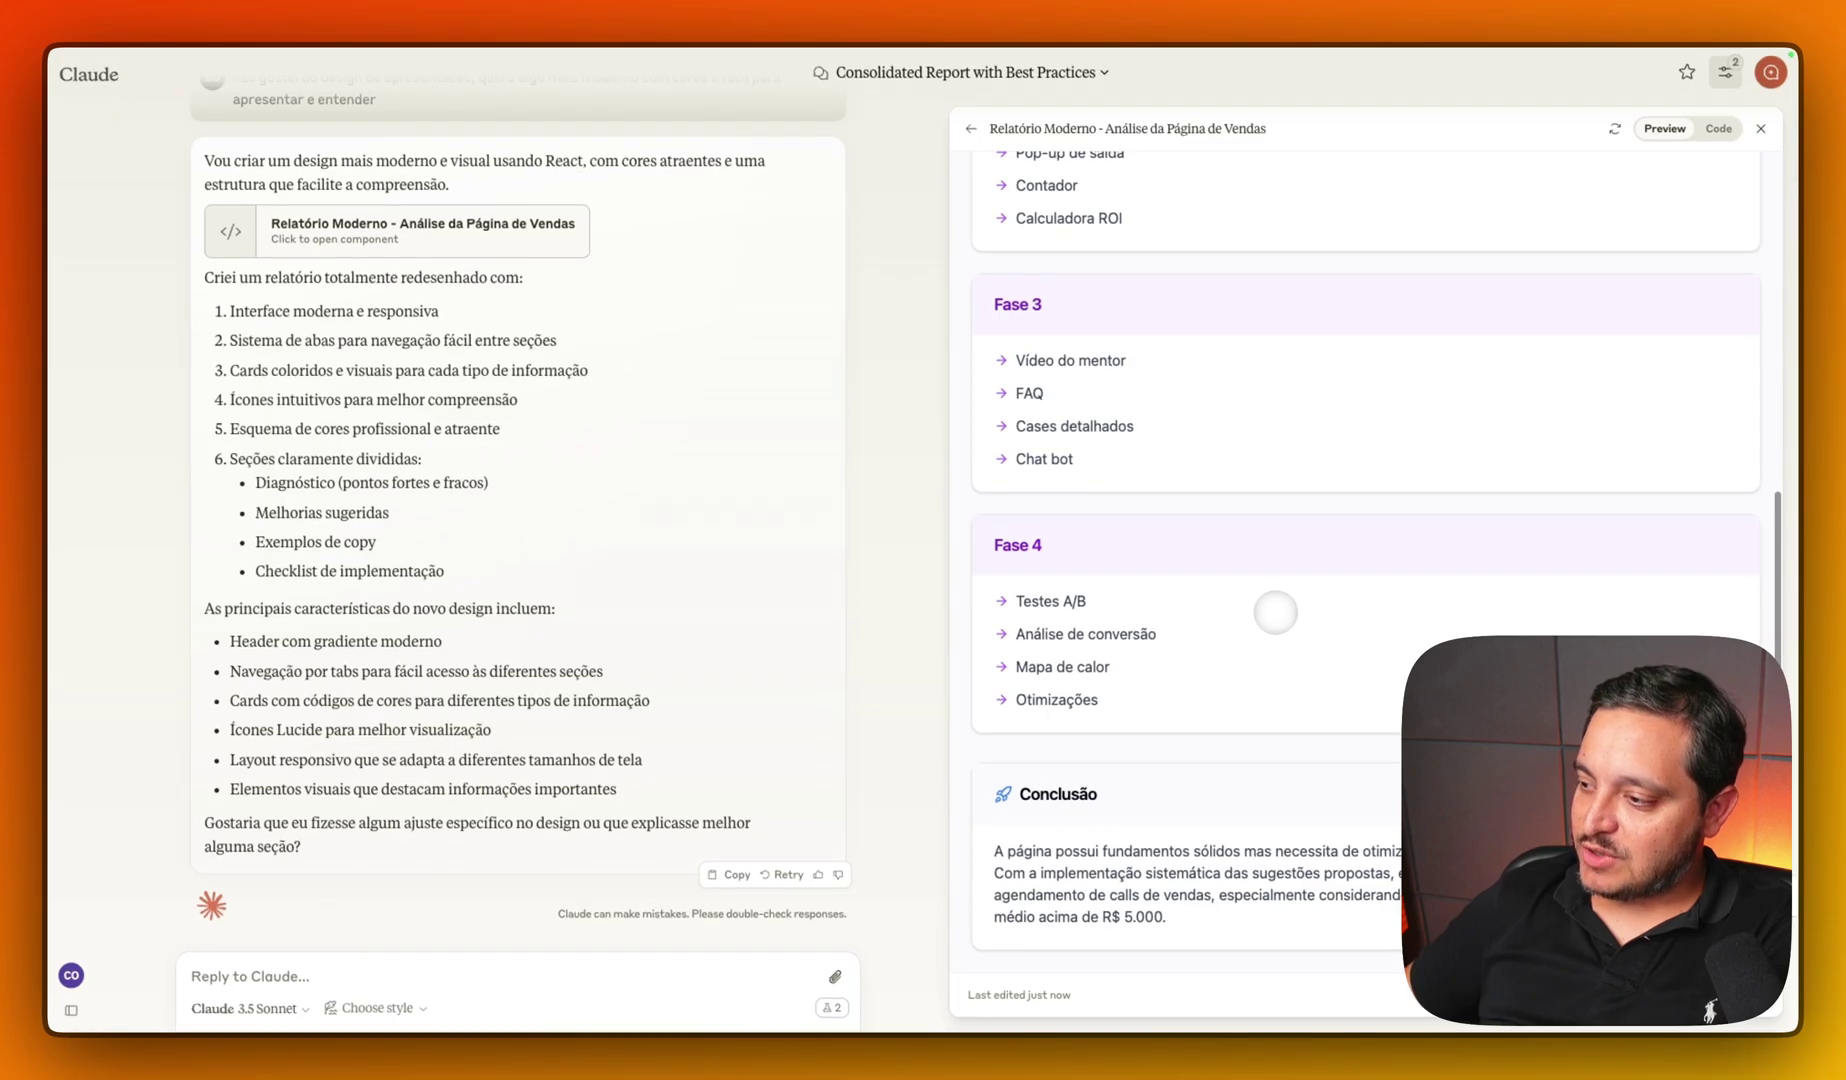
scroll(1274, 613, up, 8)
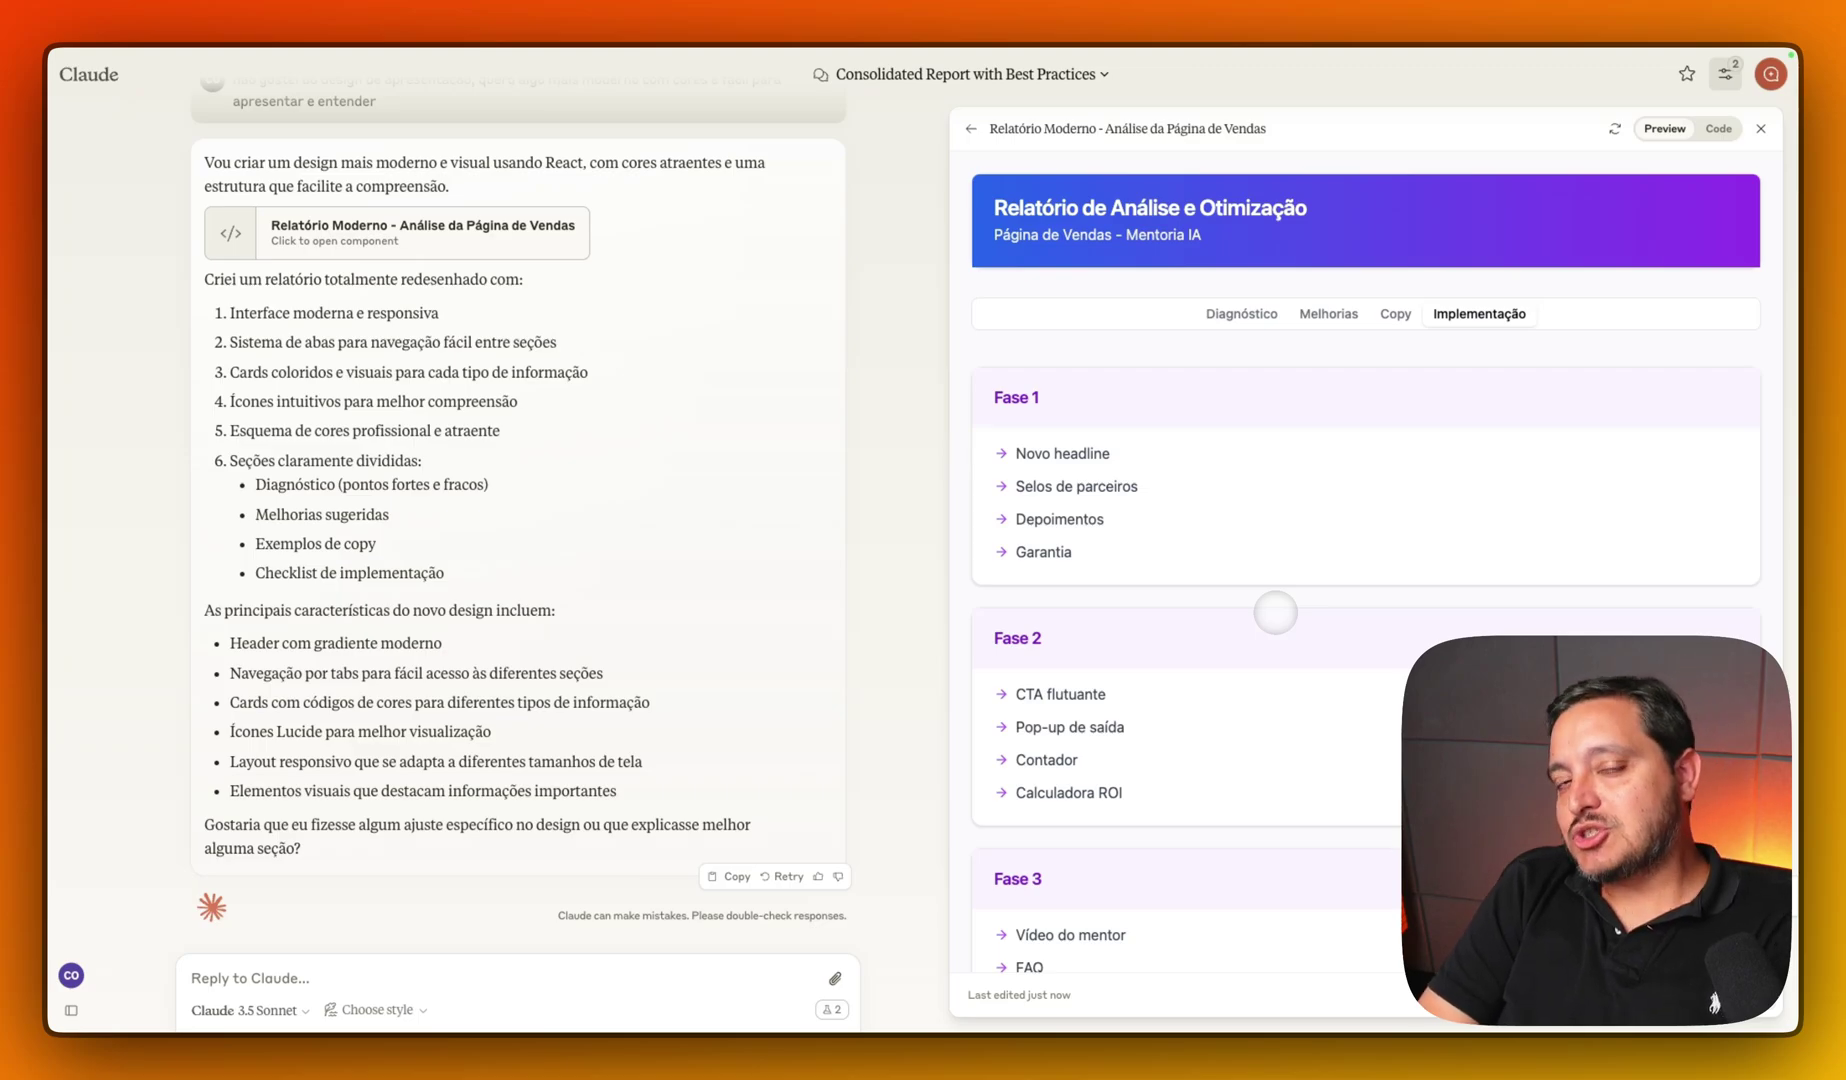
- Switch to the Excalidraw board showing the Fluxo, Ferramentas and Fundamentos columns
mouse_move(590, 40)
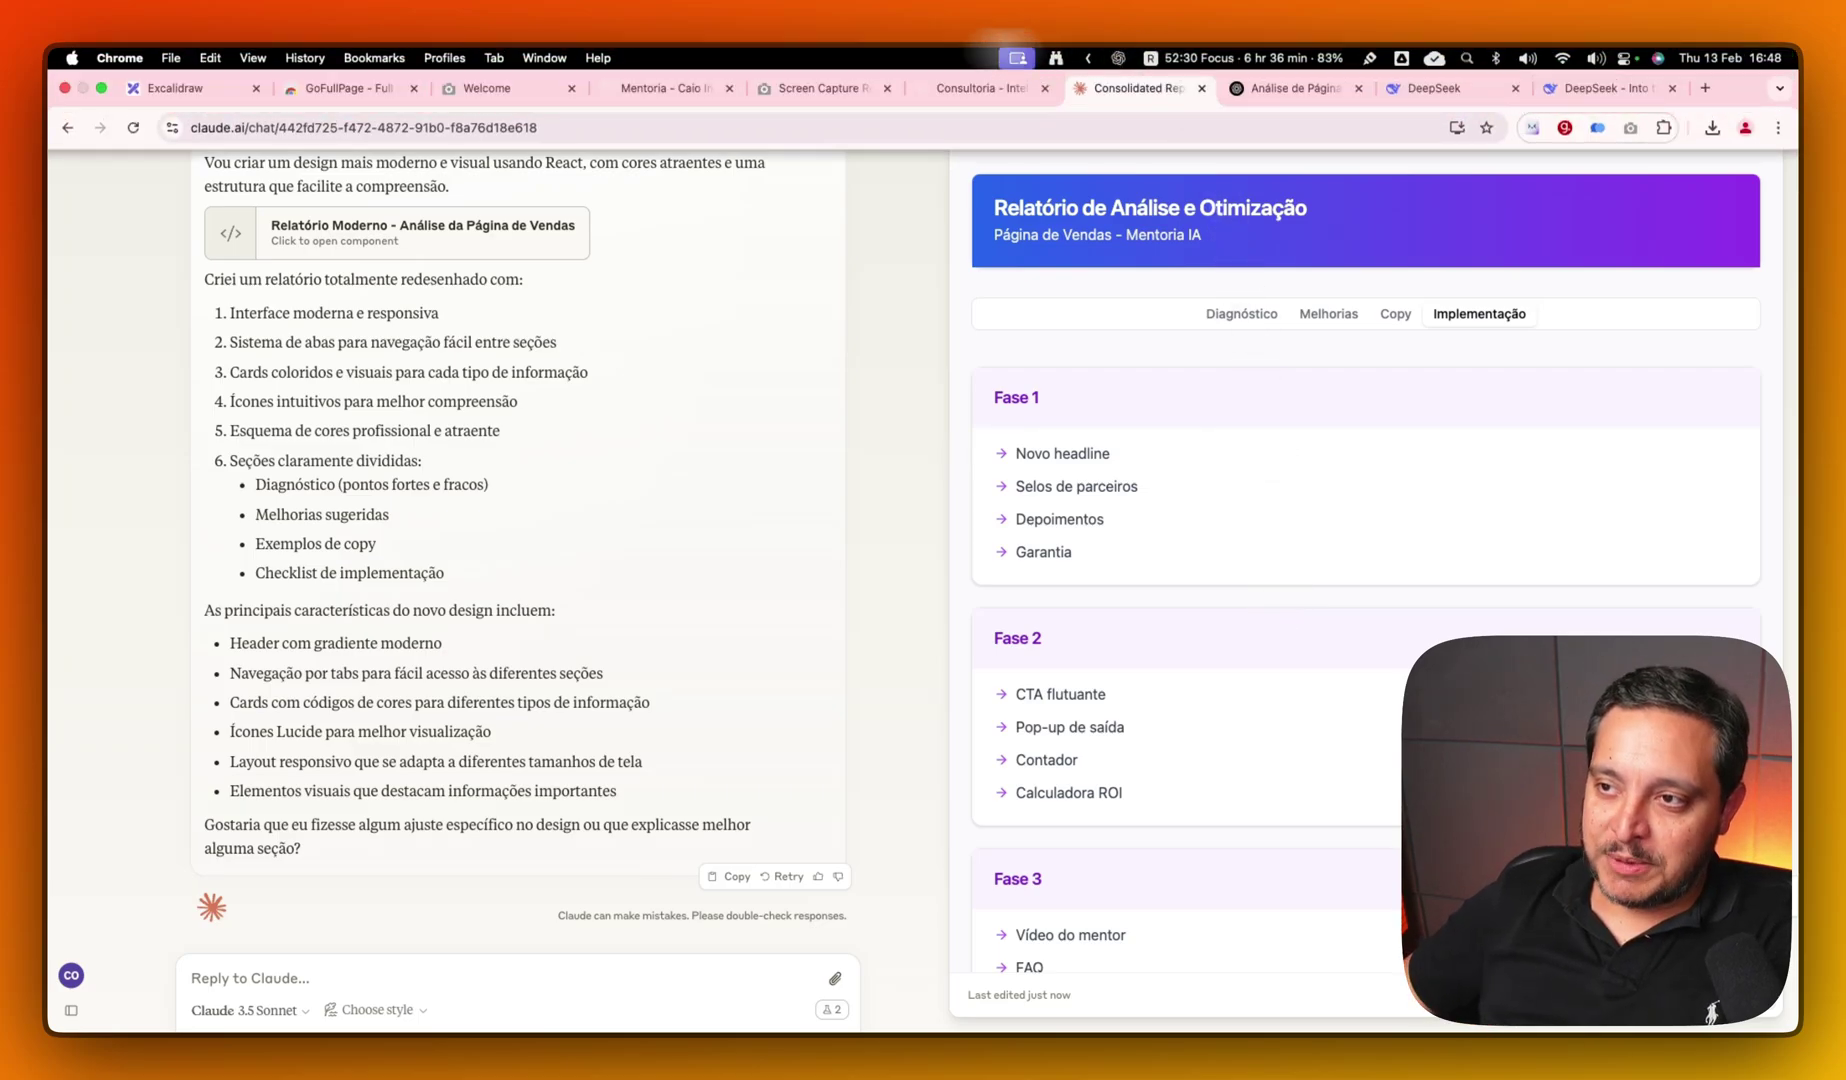
click(225, 82)
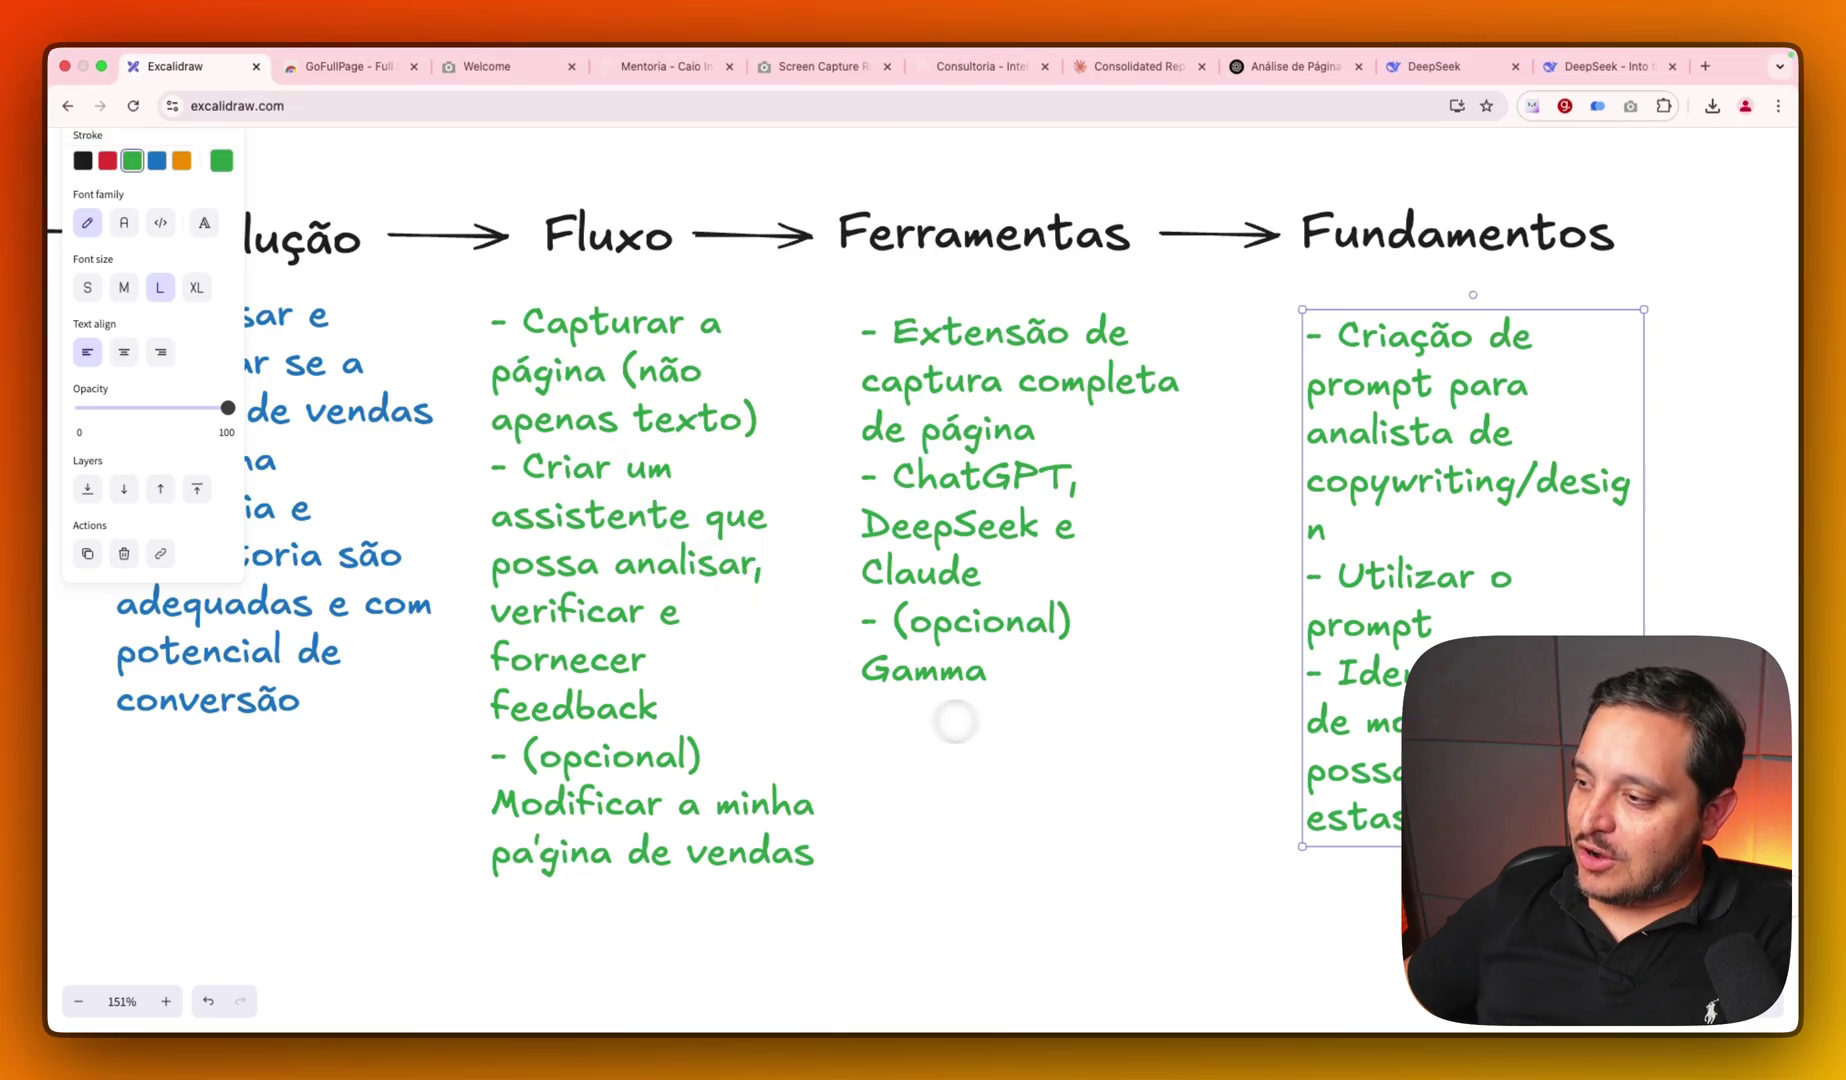